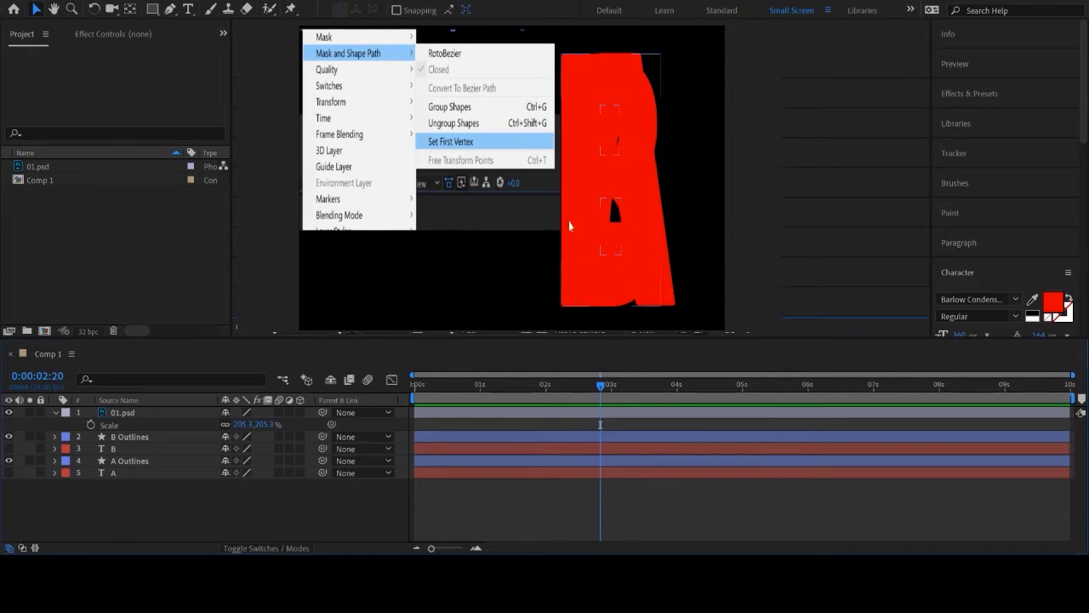
Move the B outlines aside, hide the 01.psd layer, and place the B back over the A with their left edges roughly aligned.
{"action": "left_click", "coordinate": [124, 436]}
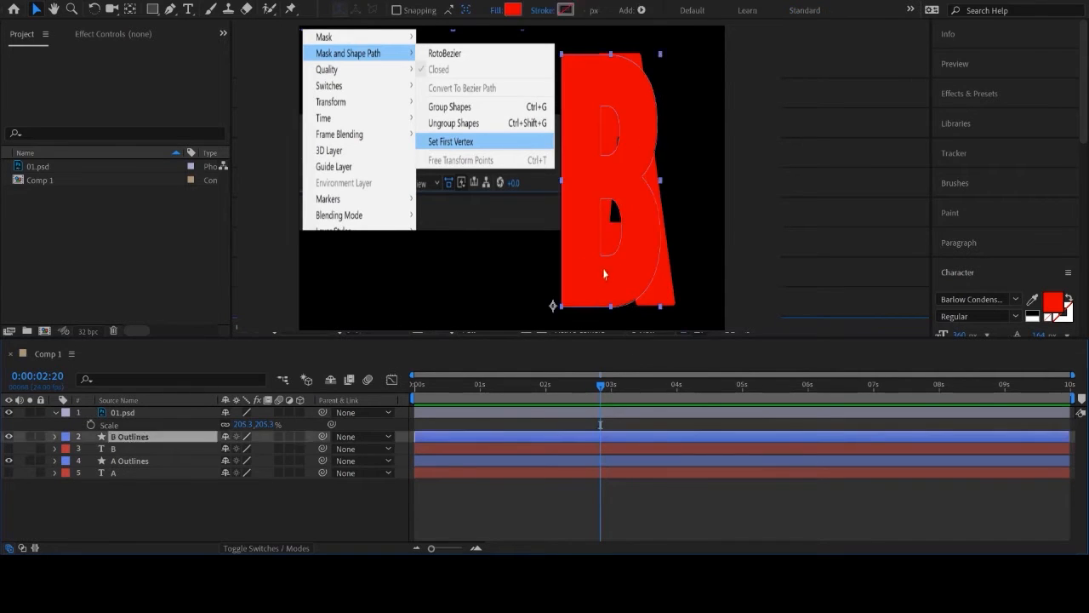
{"action": "left_click_drag", "start_coordinate": [575, 285], "coordinate": [407, 286]}
{"action": "left_click", "coordinate": [9, 412]}
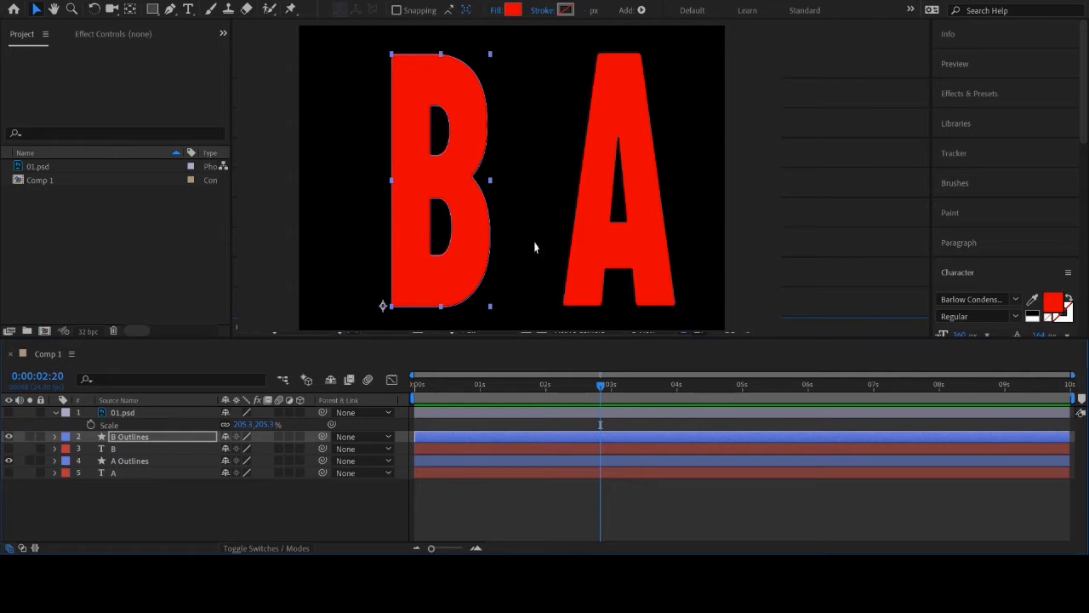
{"action": "left_click_drag", "start_coordinate": [398, 256], "coordinate": [572, 262]}
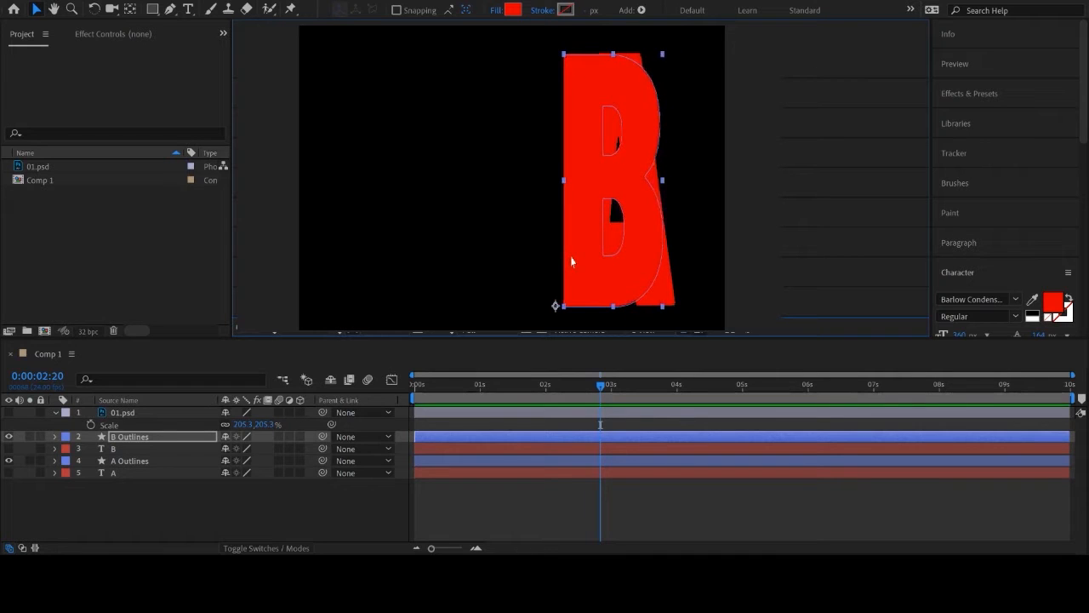
{"action": "left_click", "coordinate": [101, 518]}
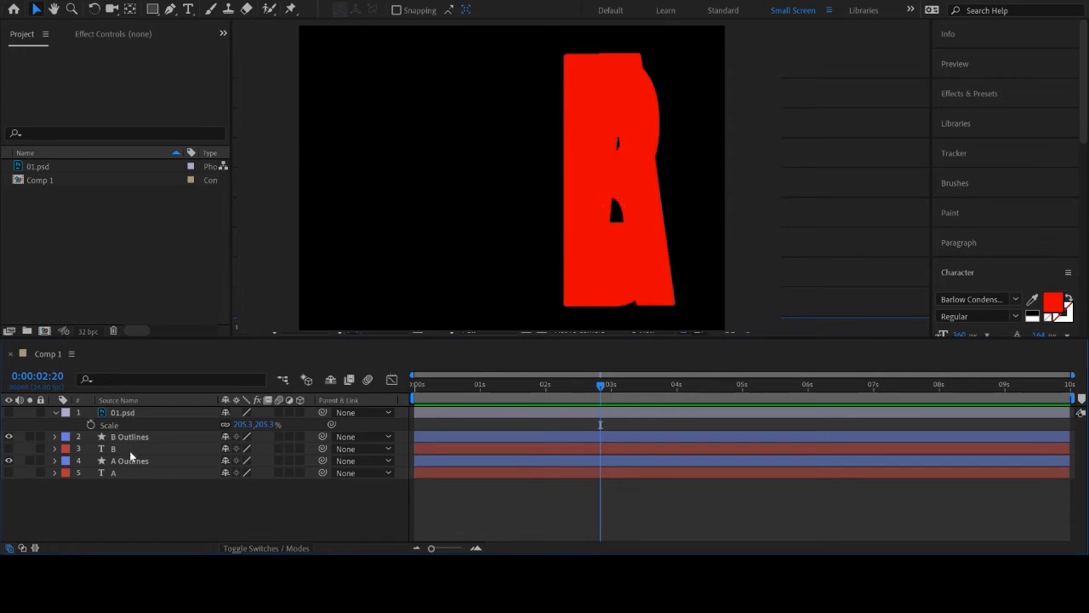
Mark the B and A text layers as shy and hide all shy layers from the timeline.
{"action": "left_click", "coordinate": [130, 447]}
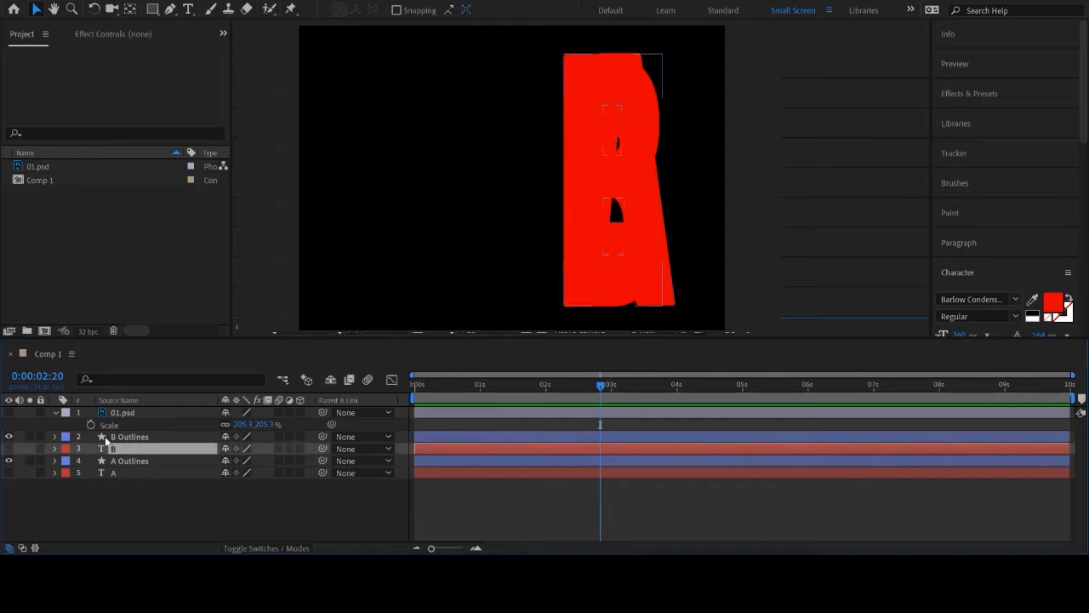
{"action": "left_click", "coordinate": [56, 411]}
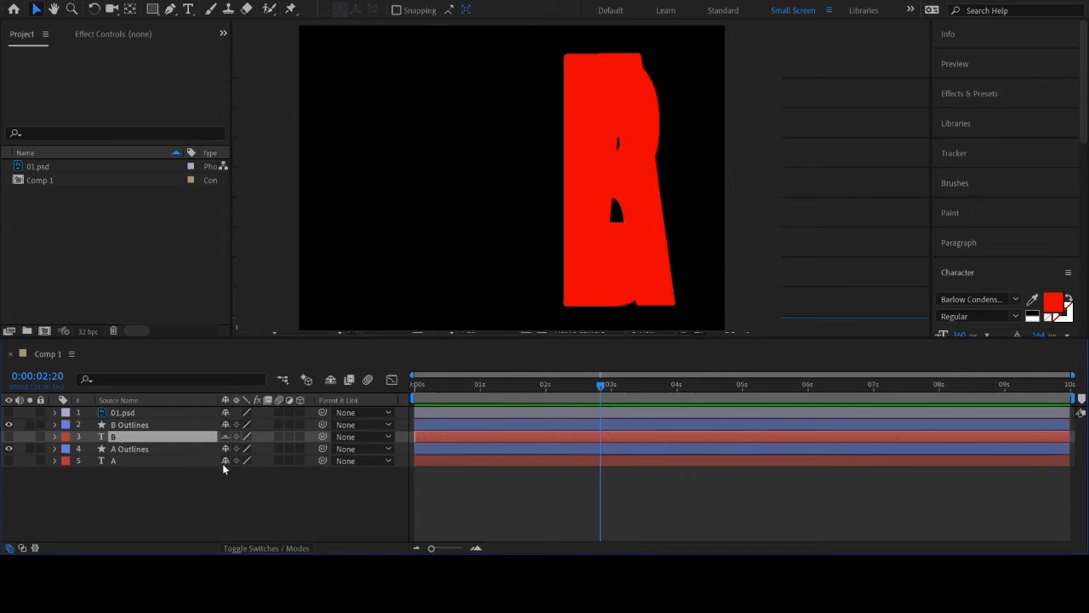
{"action": "left_click", "coordinate": [124, 461]}
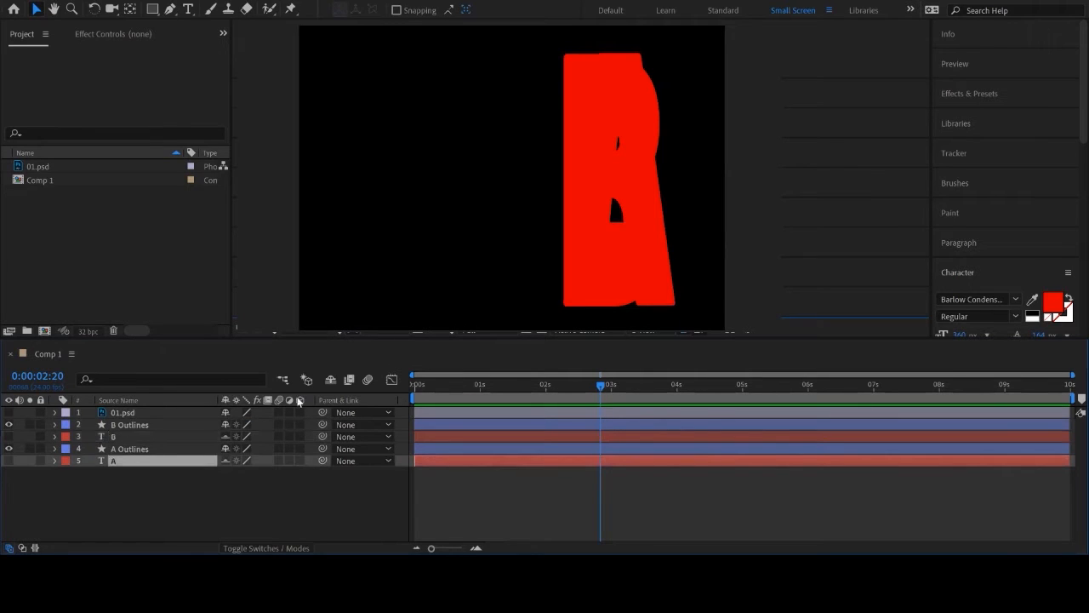
{"action": "left_click", "coordinate": [331, 381]}
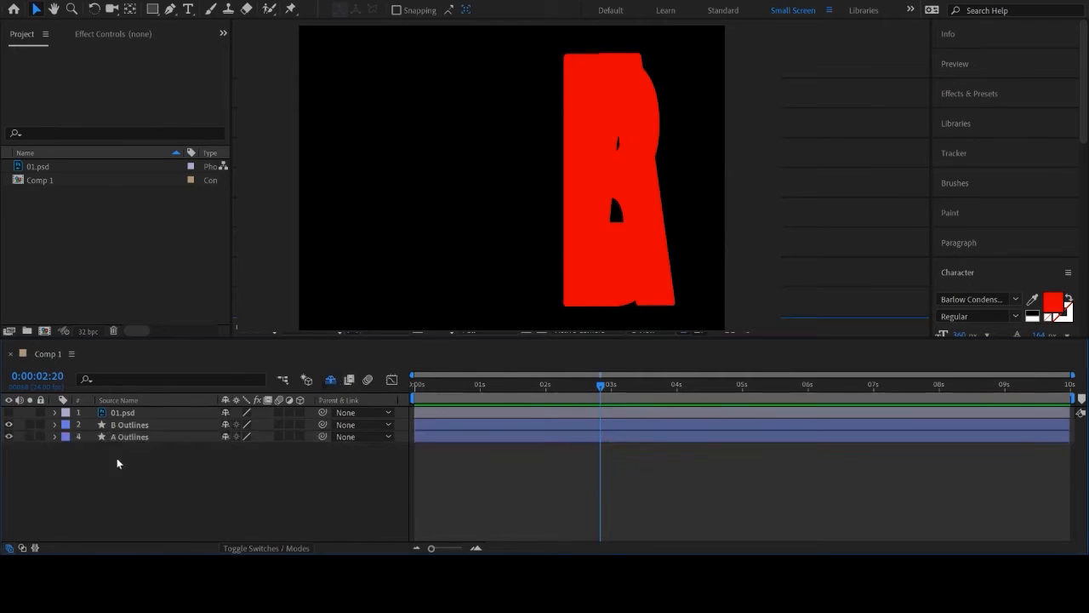
{"action": "left_click", "coordinate": [331, 380]}
{"action": "left_click", "coordinate": [331, 380]}
{"action": "left_click", "coordinate": [331, 380]}
{"action": "left_click", "coordinate": [331, 380]}
{"action": "left_click", "coordinate": [331, 380]}
{"action": "left_click", "coordinate": [331, 380]}
{"action": "left_click", "coordinate": [331, 380]}
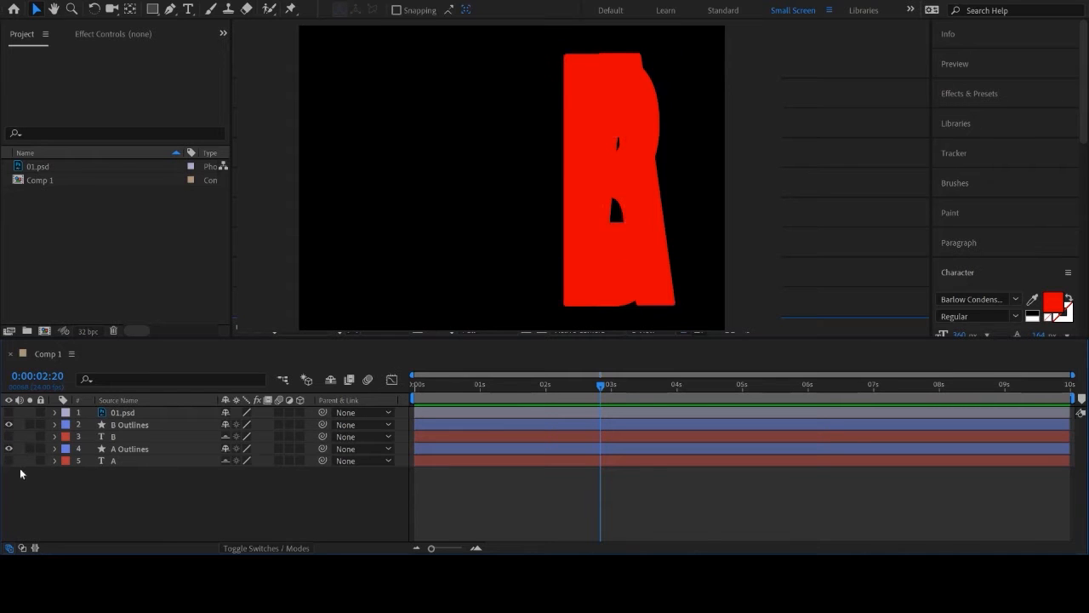
{"action": "left_click", "coordinate": [331, 380]}
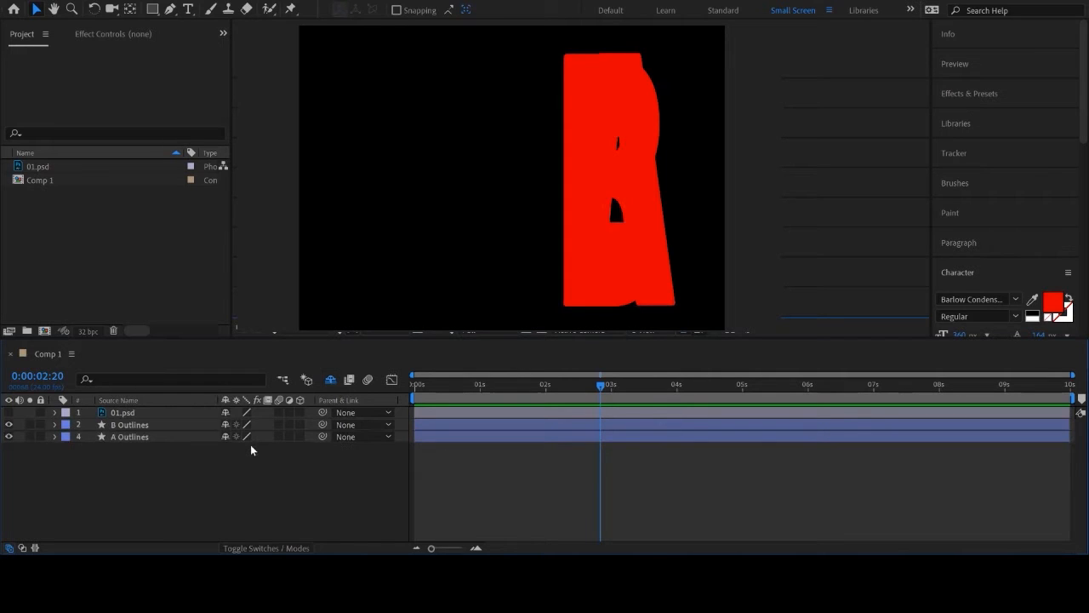
Compare the A and B outlines by showing each letter alone and selecting each outline layer in turn.
{"action": "left_click", "coordinate": [204, 436]}
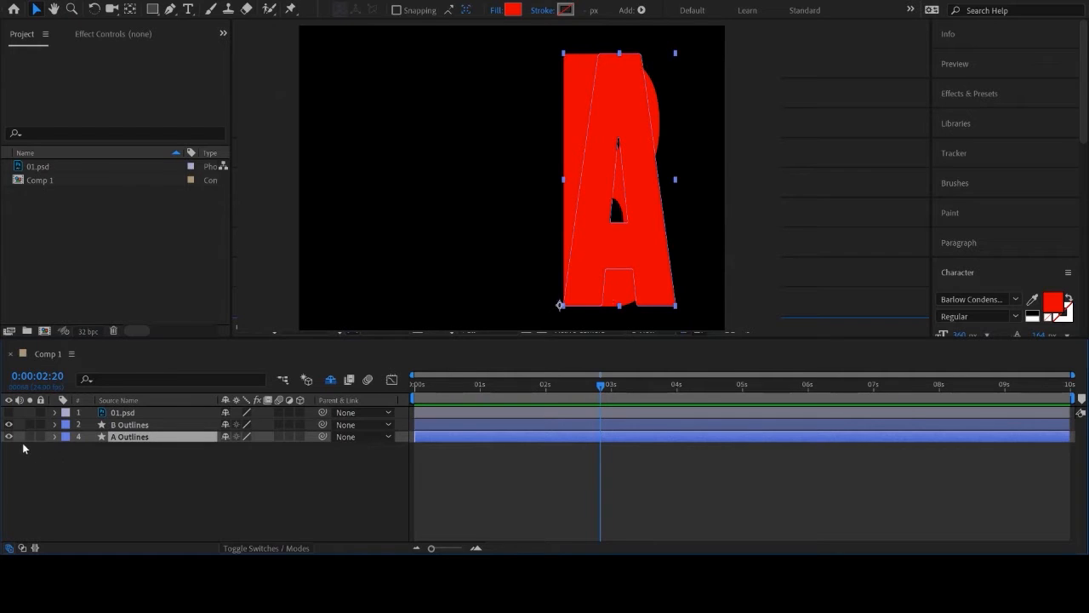
{"action": "left_click", "coordinate": [8, 424]}
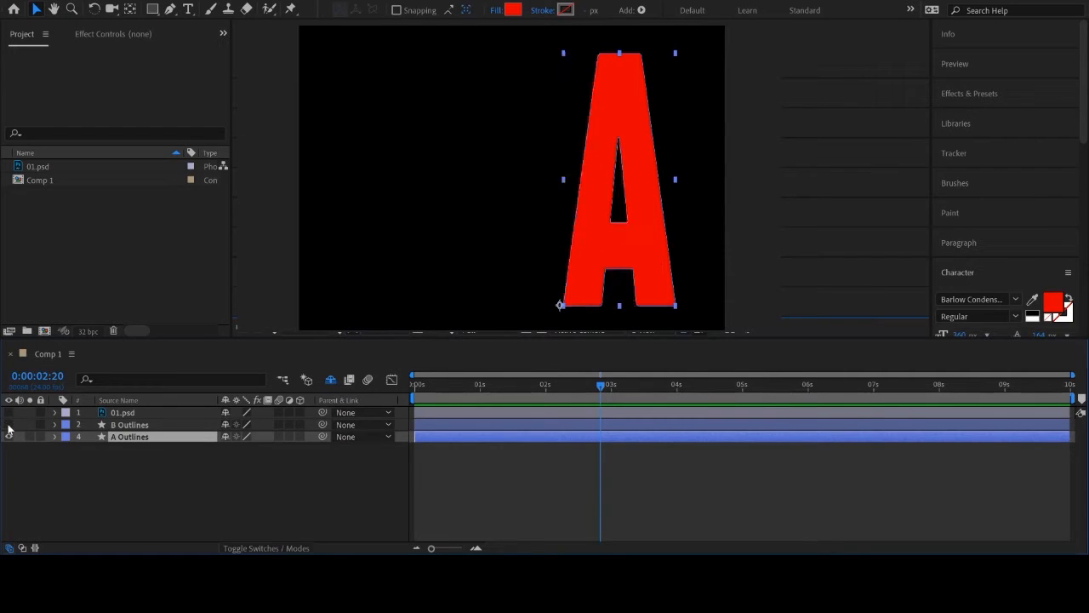
{"action": "left_click", "coordinate": [8, 424]}
{"action": "left_click", "coordinate": [8, 436]}
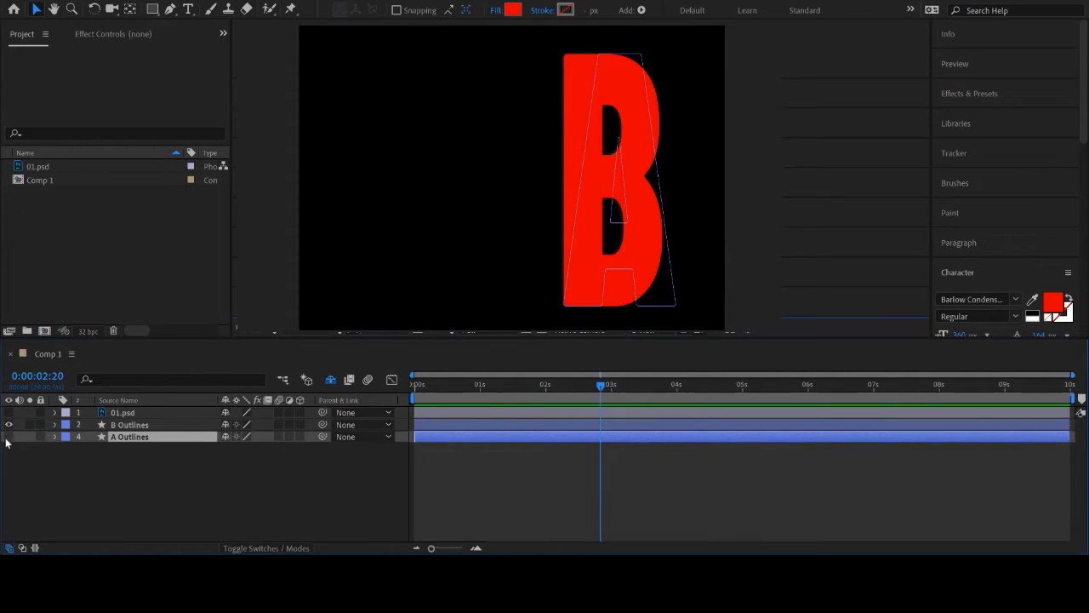
{"action": "left_click", "coordinate": [9, 438]}
{"action": "left_click", "coordinate": [8, 425]}
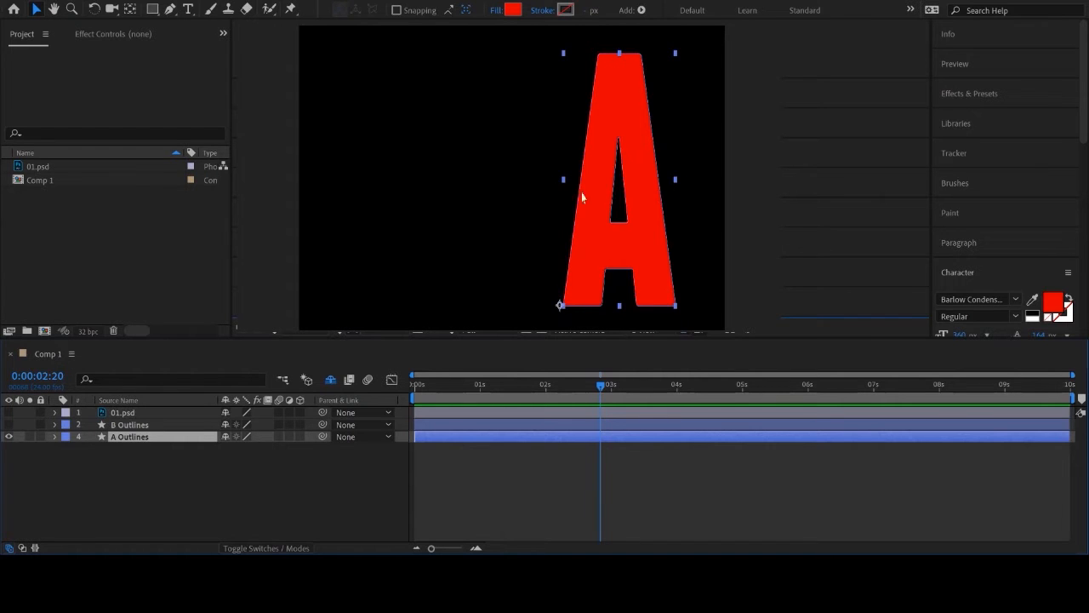
{"action": "left_click", "coordinate": [10, 436]}
{"action": "left_click", "coordinate": [9, 425]}
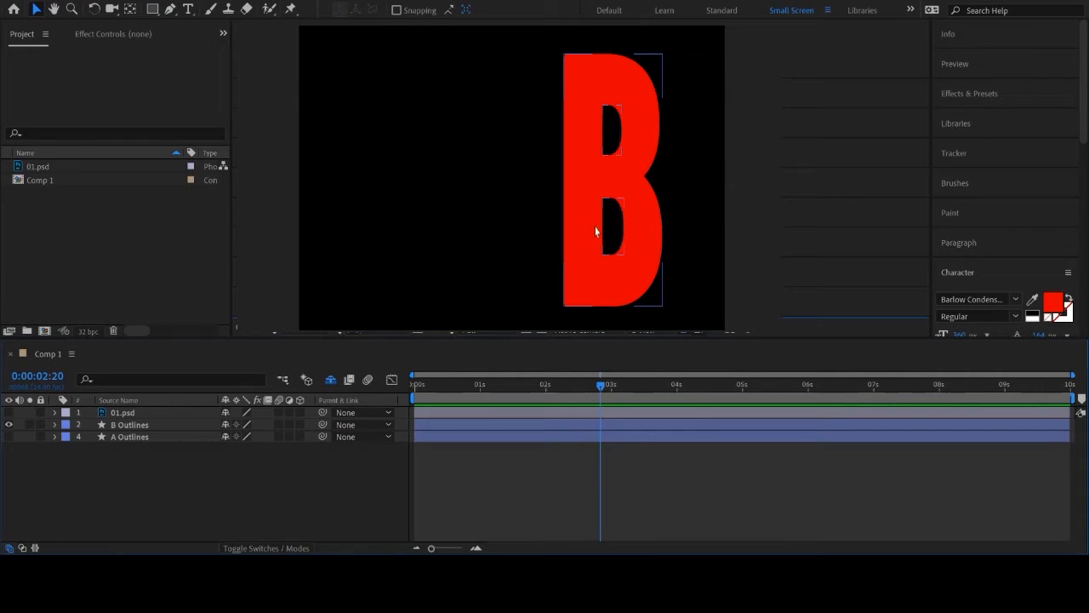
{"action": "left_click", "coordinate": [8, 436]}
{"action": "left_click", "coordinate": [128, 436]}
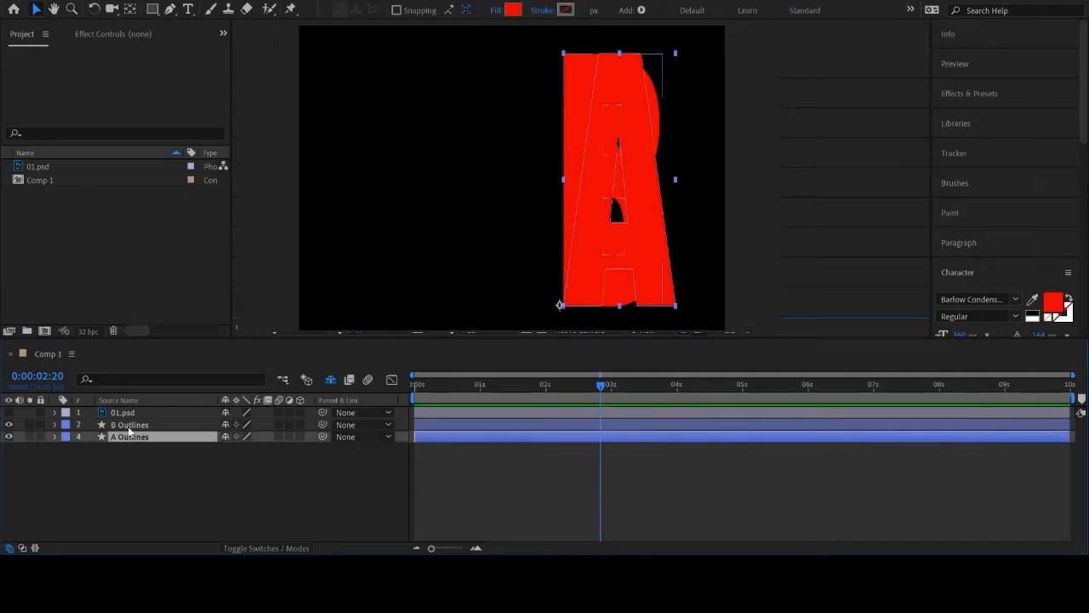
{"action": "left_click", "coordinate": [128, 425]}
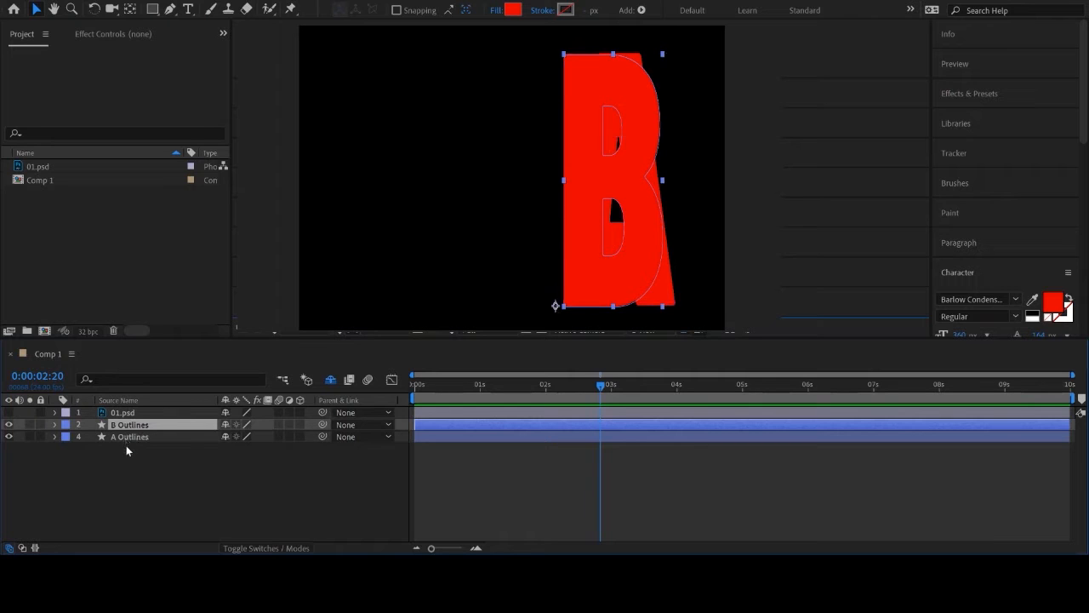
{"action": "left_click", "coordinate": [154, 485]}
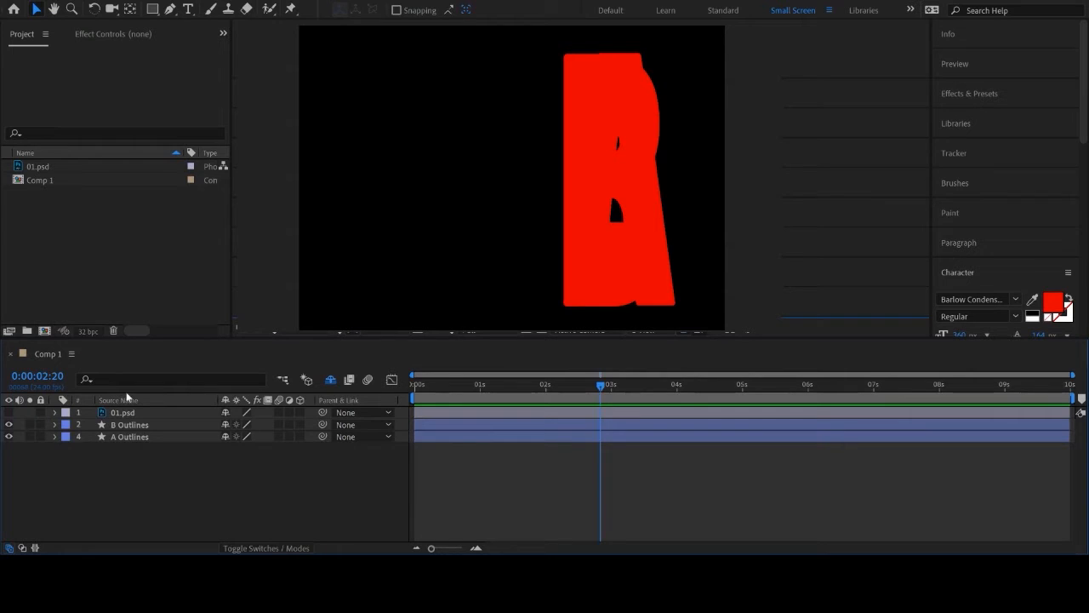
Add an empty shape layer above the 01.psd layer and leave it deselected.
{"action": "left_click", "coordinate": [284, 475]}
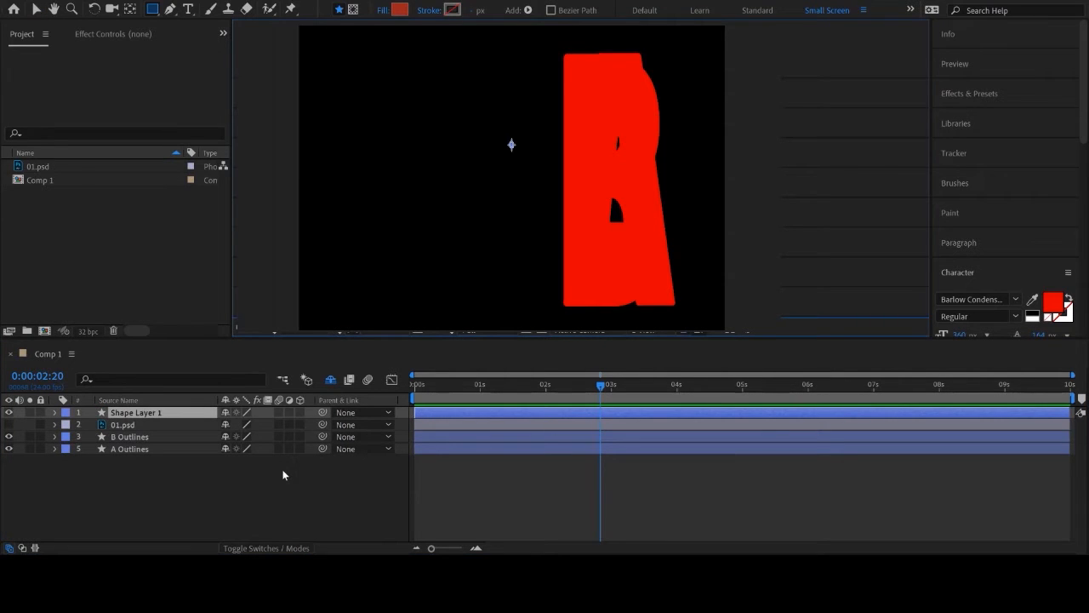
{"action": "left_click", "coordinate": [157, 486]}
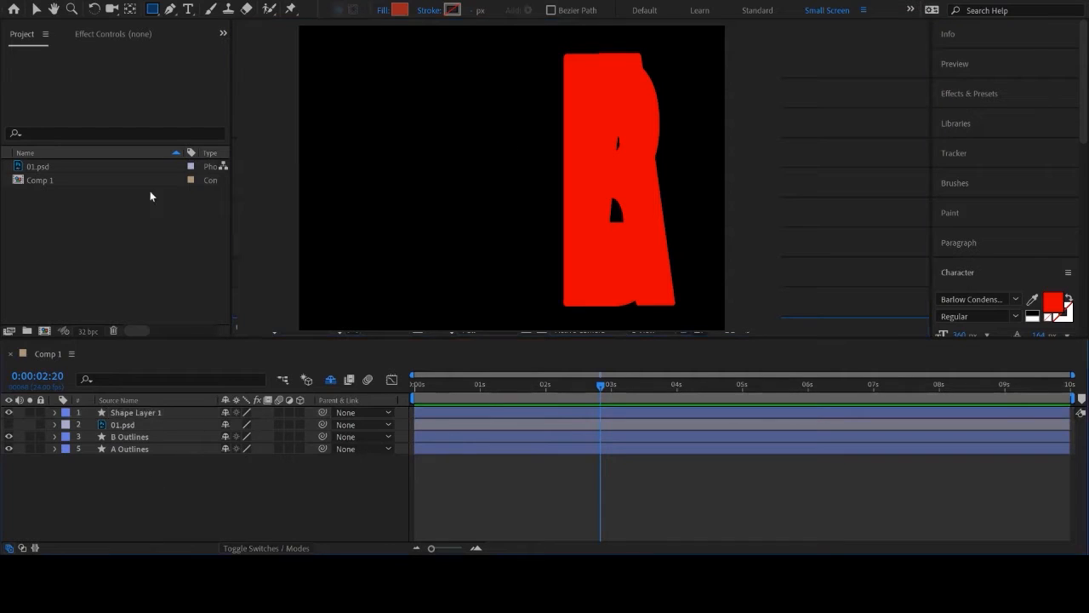
Add a text layer with the letter J beside the overlapping letters and create shape outlines from it.
{"action": "left_click", "coordinate": [188, 9]}
{"action": "left_click", "coordinate": [361, 231]}
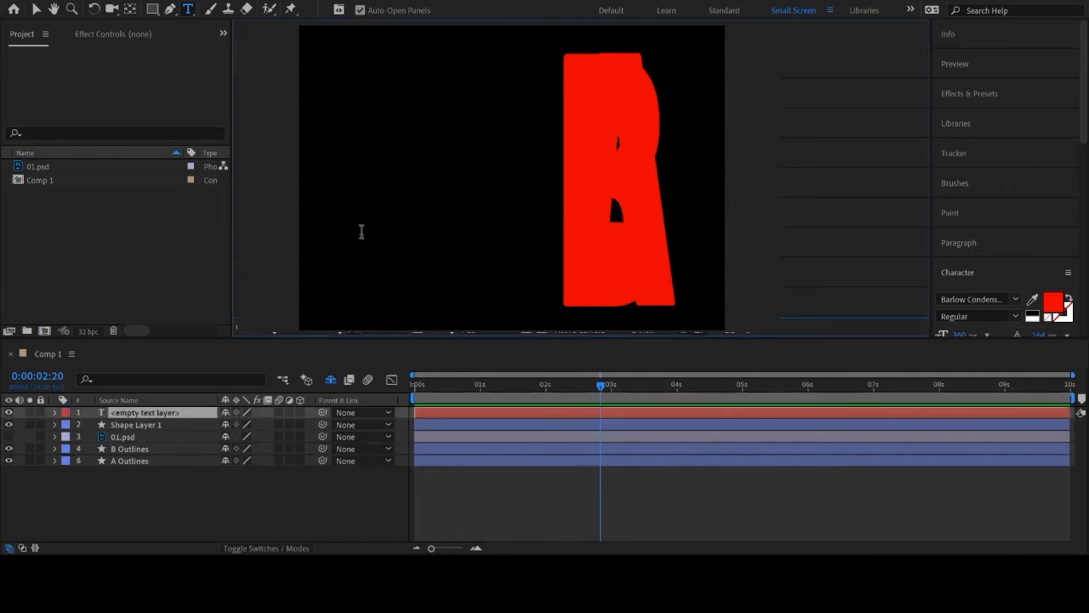
{"action": "type", "text": "J"}
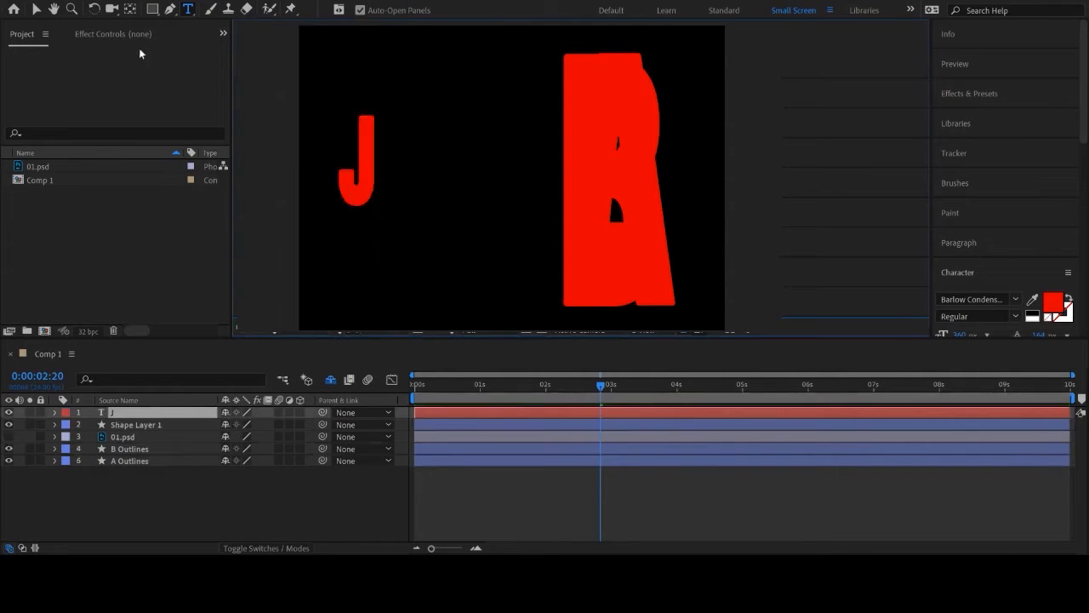
{"action": "left_click", "coordinate": [36, 10]}
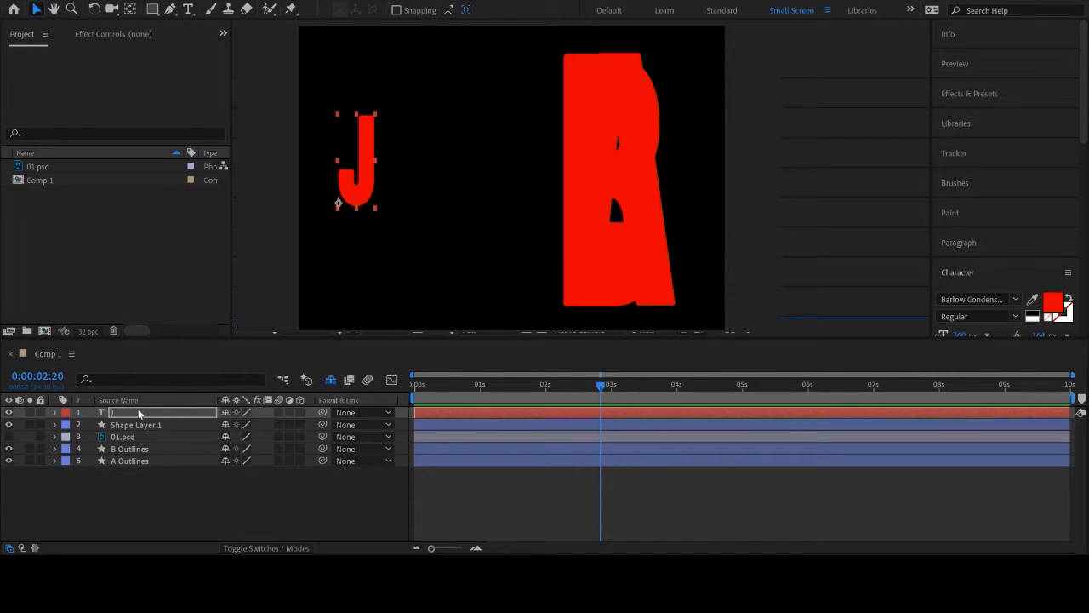
{"action": "left_click", "coordinate": [138, 413]}
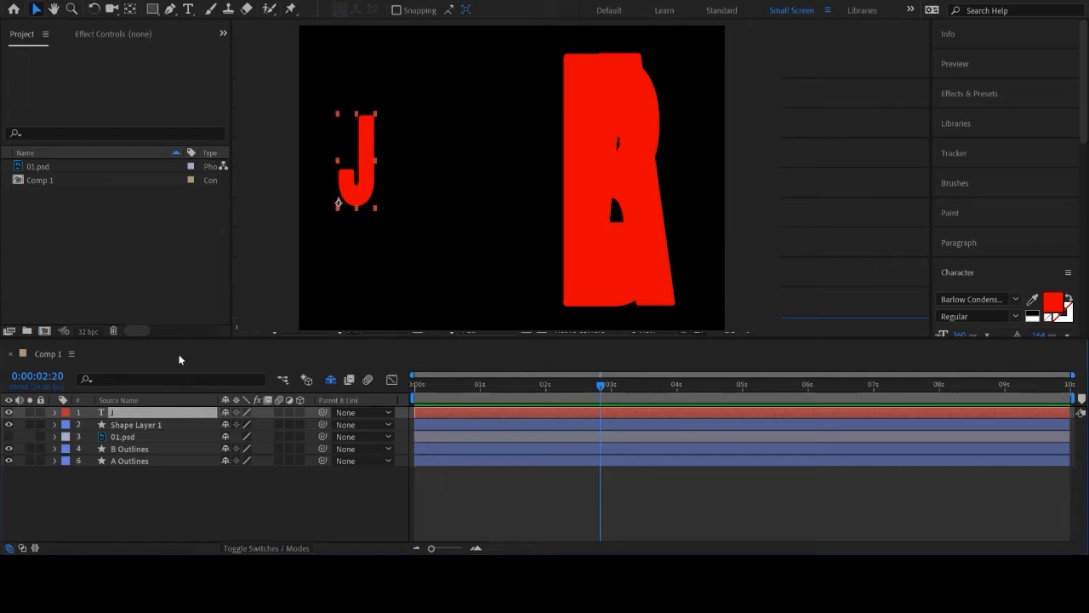
{"action": "left_click", "coordinate": [374, 352]}
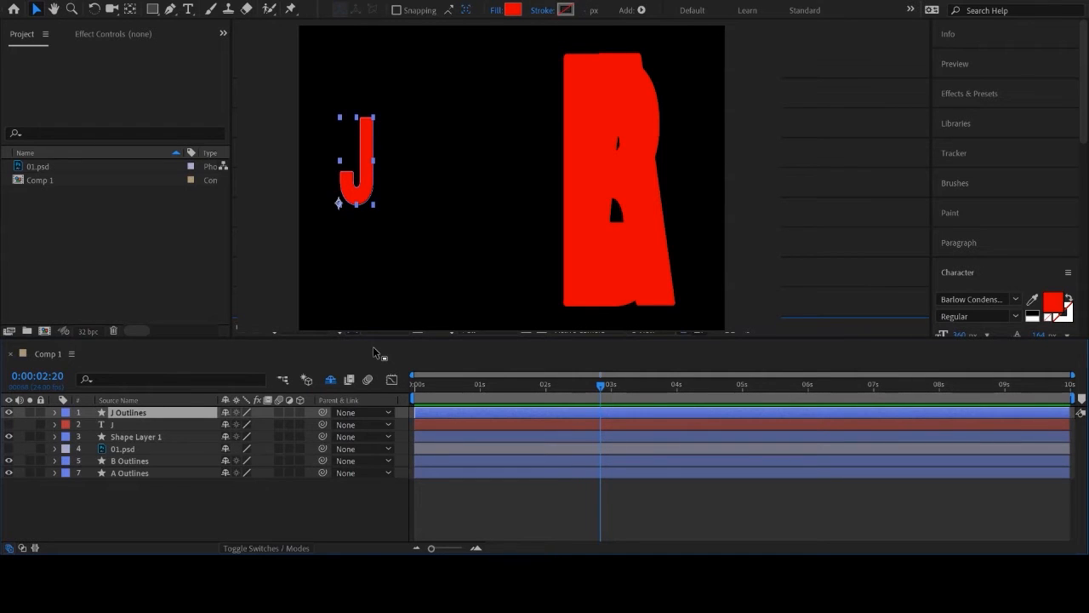
Delete the J outlines layer and the J text layer.
{"action": "key", "text": "Delete"}
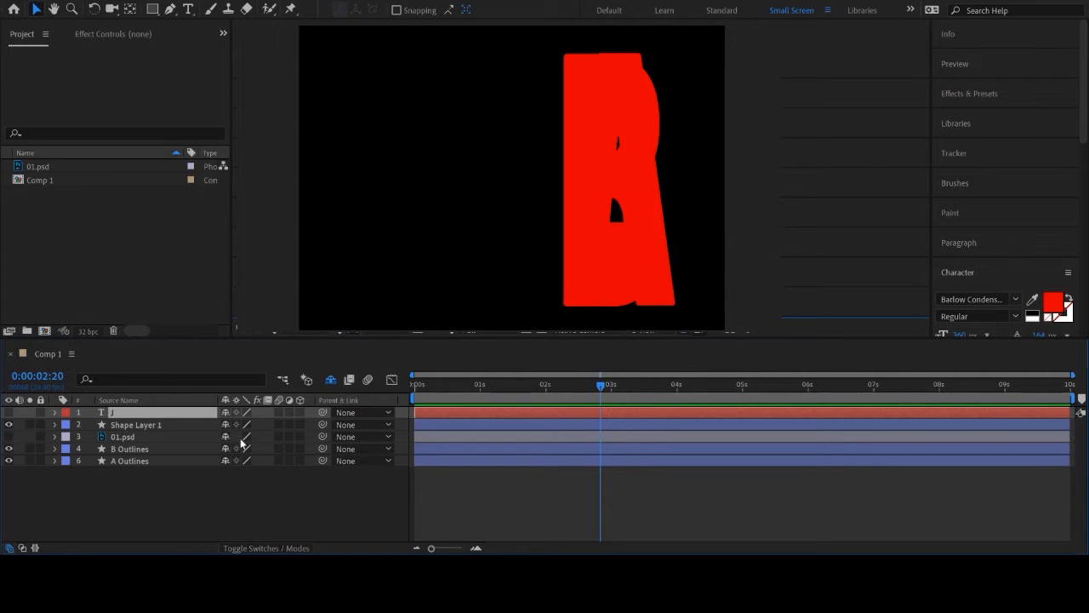
{"action": "left_click", "coordinate": [230, 482]}
{"action": "left_click", "coordinate": [150, 412]}
{"action": "key", "text": "Delete"}
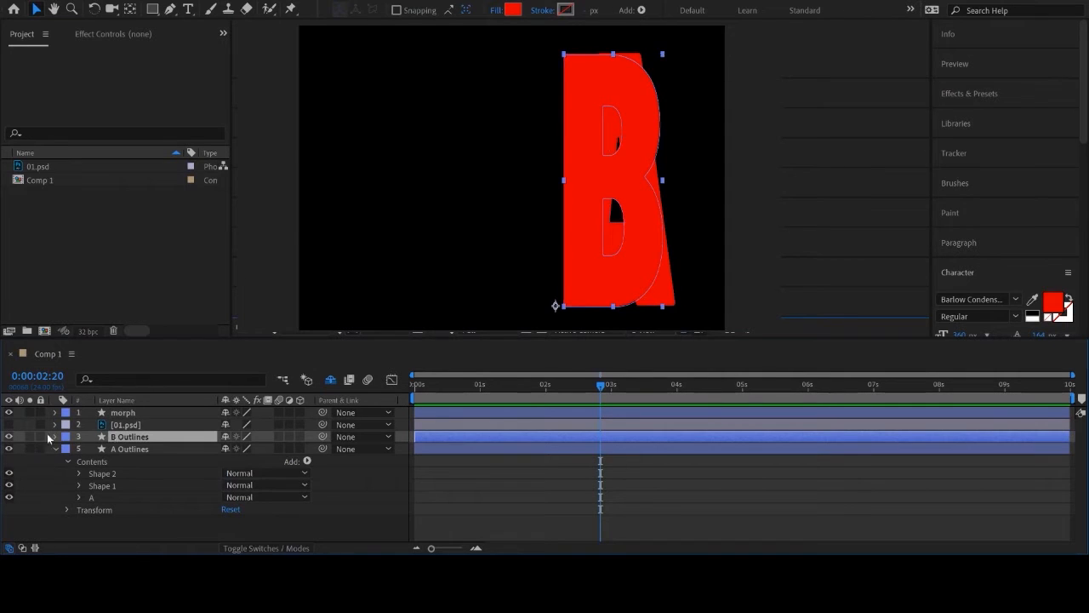
Examine the morph, B Outlines and A Outlines layers, checking the A alone and its list of shapes.
{"action": "left_click", "coordinate": [9, 437]}
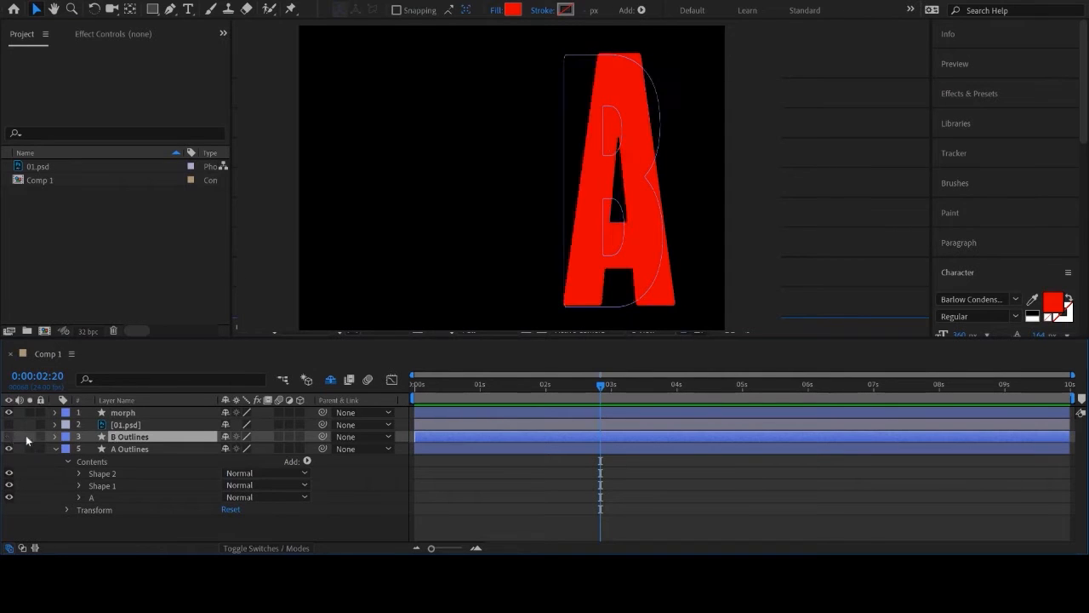
{"action": "left_click", "coordinate": [120, 413]}
{"action": "left_click", "coordinate": [128, 450]}
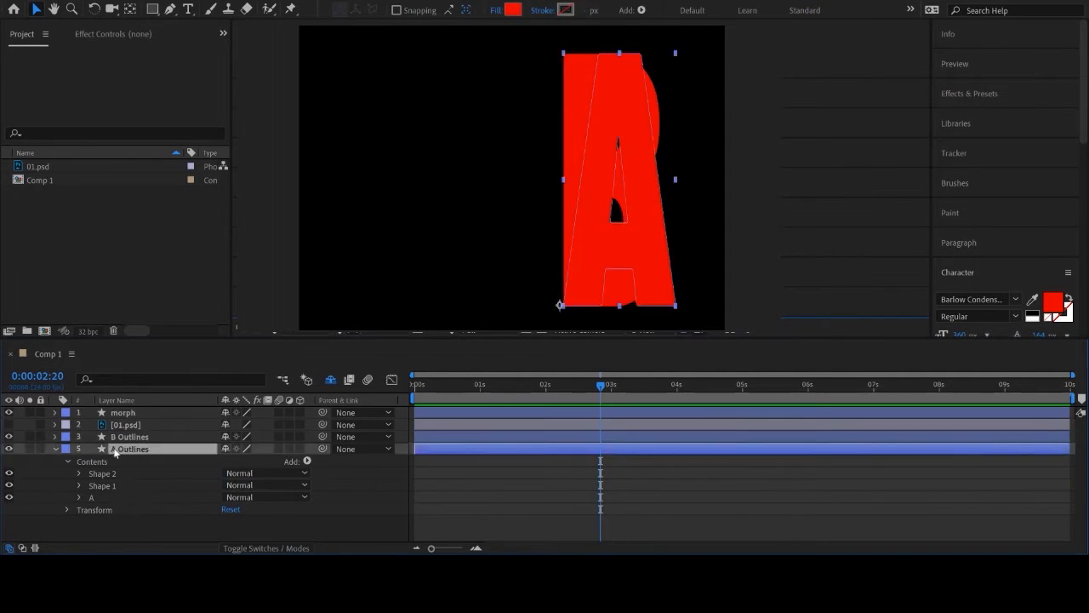
{"action": "left_click", "coordinate": [40, 448]}
{"action": "left_click", "coordinate": [106, 486]}
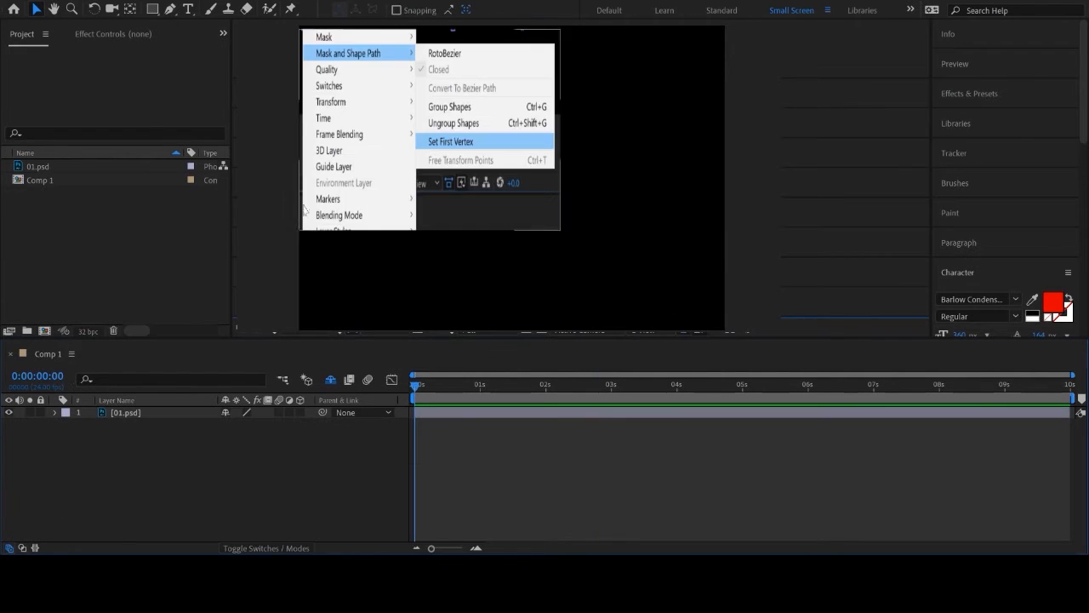
Hide the 01.psd layer and draw a closed eight-point outline of a letter A with the Pen tool on a new shape layer.
{"action": "left_click", "coordinate": [162, 507]}
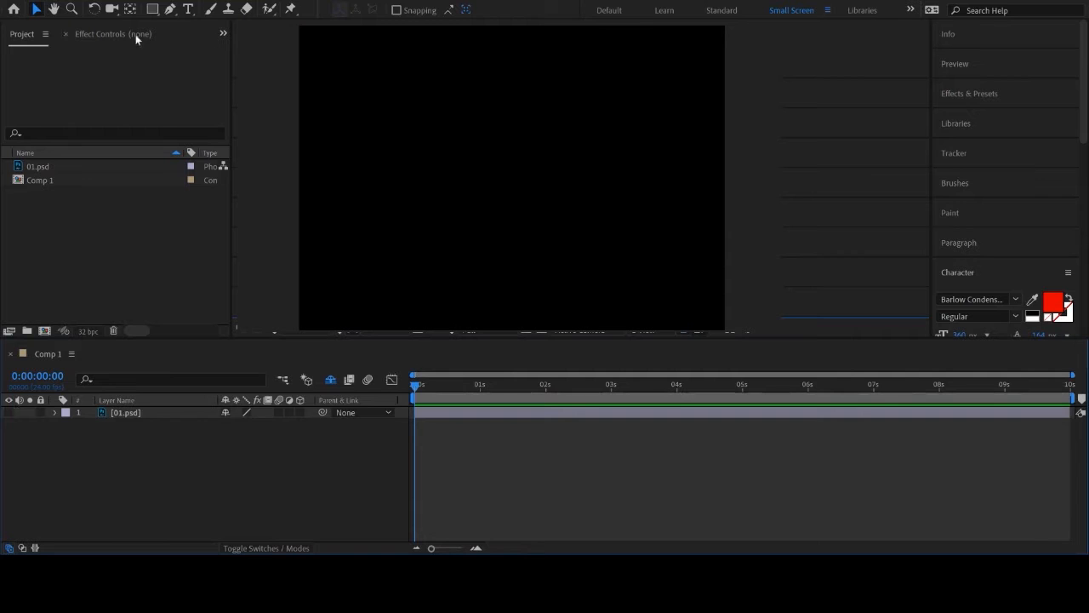
{"action": "left_click", "coordinate": [170, 9]}
{"action": "left_click", "coordinate": [511, 85]}
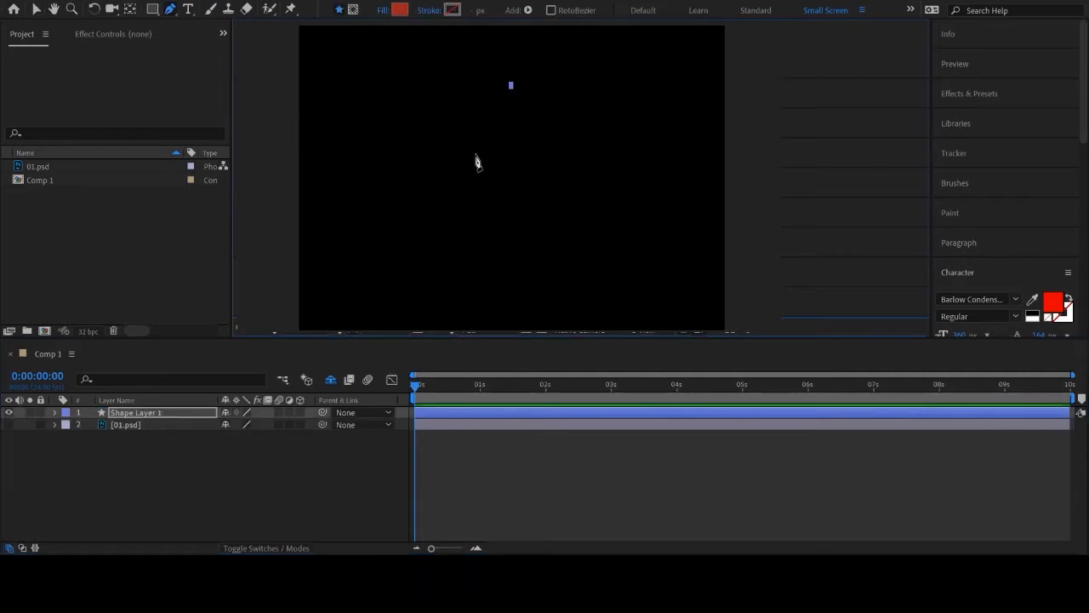
{"action": "left_click_drag", "start_coordinate": [461, 293], "coordinate": [496, 293]}
{"action": "left_click", "coordinate": [511, 240]}
{"action": "left_click", "coordinate": [548, 239]}
{"action": "left_click", "coordinate": [552, 293]}
{"action": "left_click", "coordinate": [584, 293]}
{"action": "left_click", "coordinate": [550, 84]}
{"action": "left_click", "coordinate": [512, 87]}
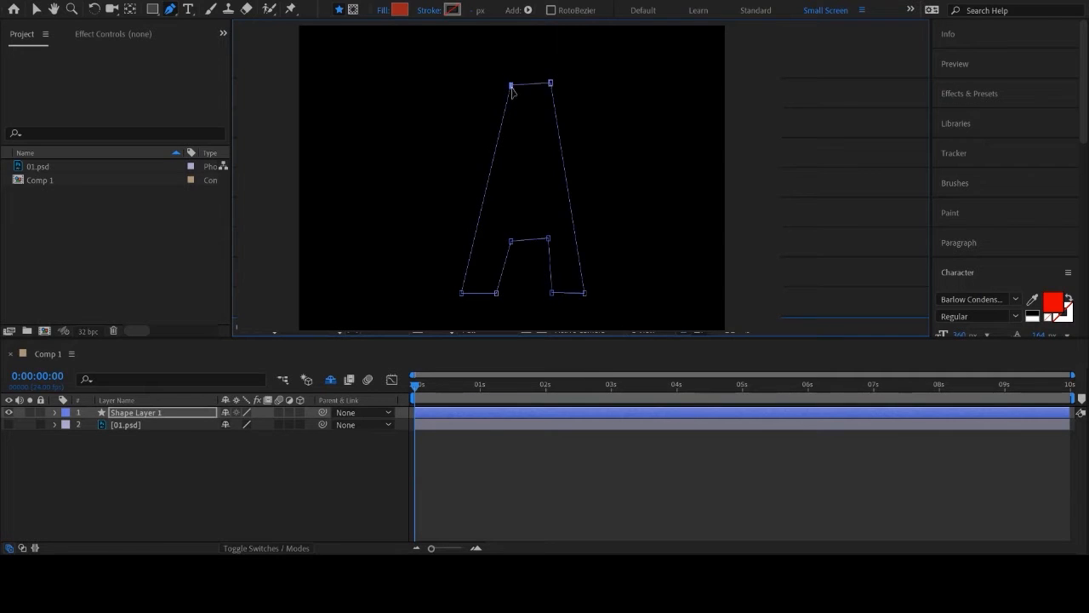
{"action": "left_click", "coordinate": [396, 482]}
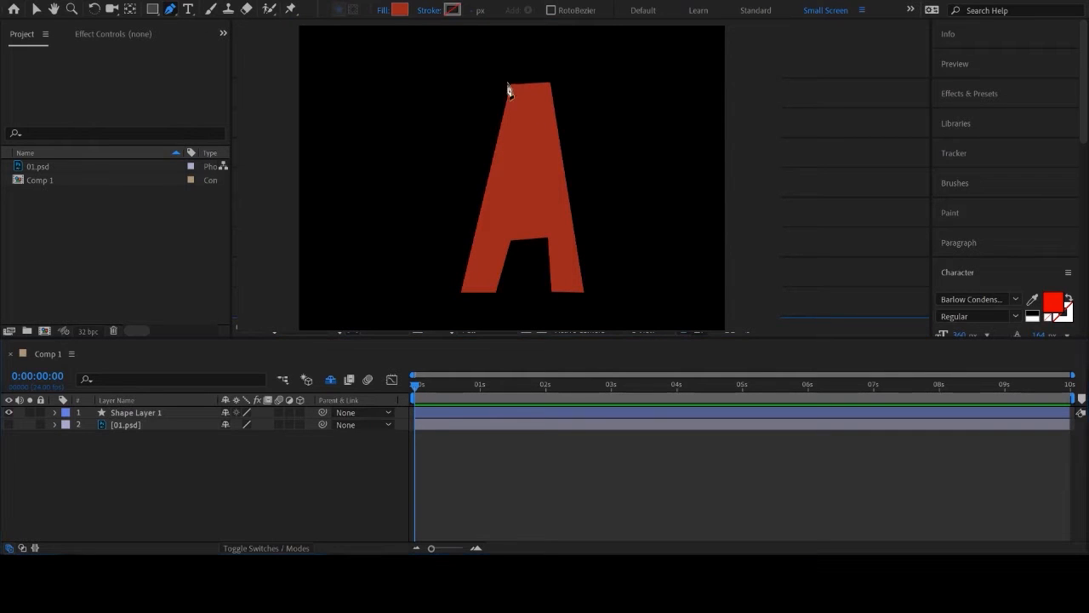
Draw a closed five-point D-shaped outline with a curved right side over the letter A, using the Pen tool on a new shape layer.
{"action": "left_click", "coordinate": [461, 293]}
{"action": "left_click", "coordinate": [473, 85]}
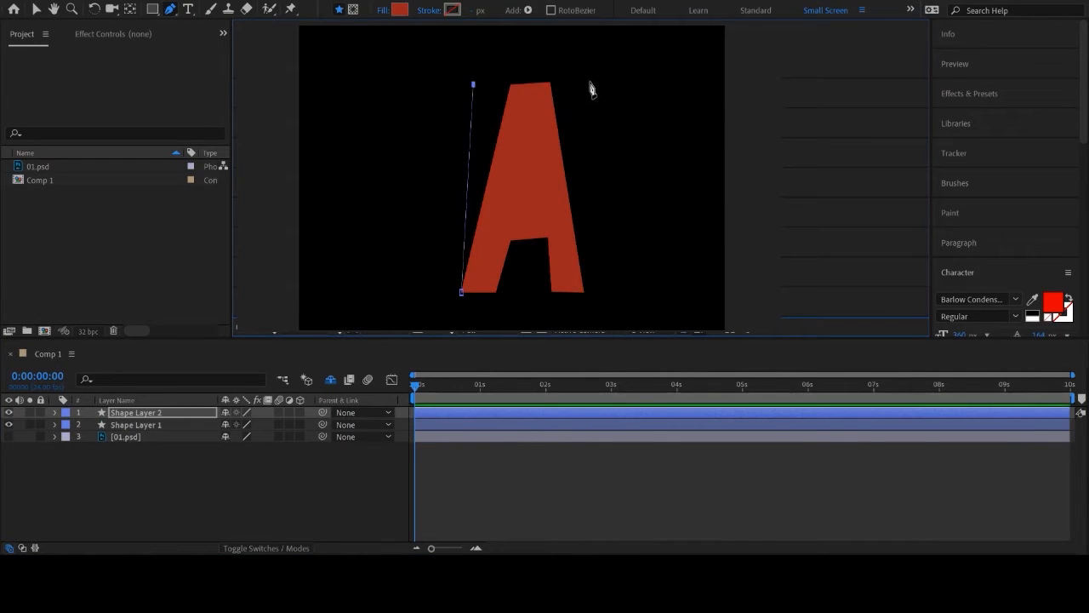
{"action": "left_click", "coordinate": [546, 82]}
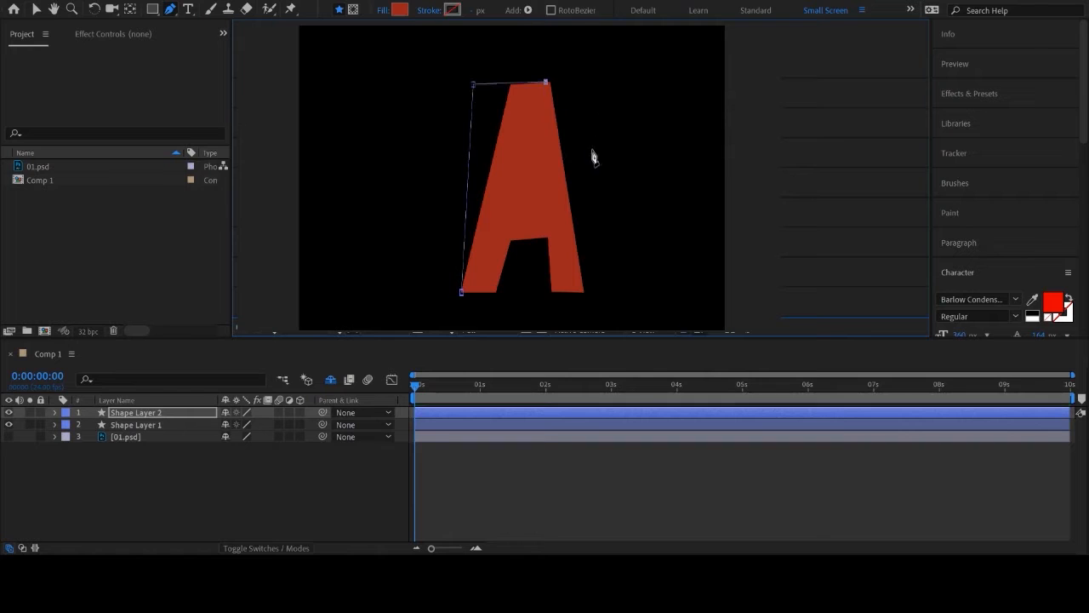
{"action": "left_click", "coordinate": [605, 176]}
{"action": "left_click_drag", "start_coordinate": [600, 223], "coordinate": [601, 239]}
{"action": "left_click_drag", "start_coordinate": [585, 290], "coordinate": [550, 294]}
{"action": "left_click", "coordinate": [461, 292]}
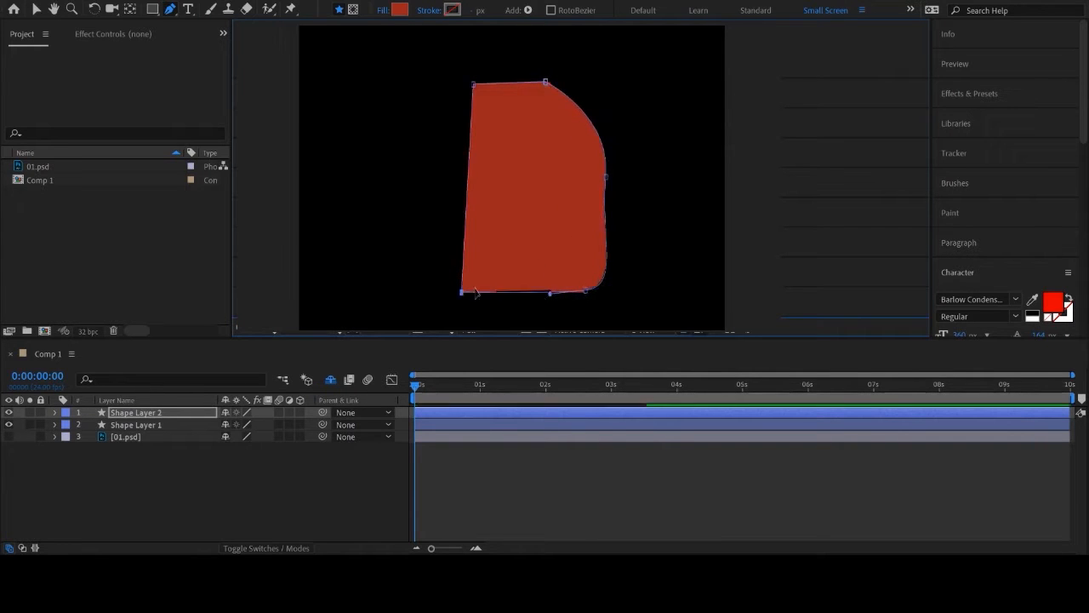
{"action": "left_click", "coordinate": [170, 479]}
Hide Shape Layer 2 so that only the letter A shape displays, and clear the layer selection.
{"action": "left_click", "coordinate": [126, 423]}
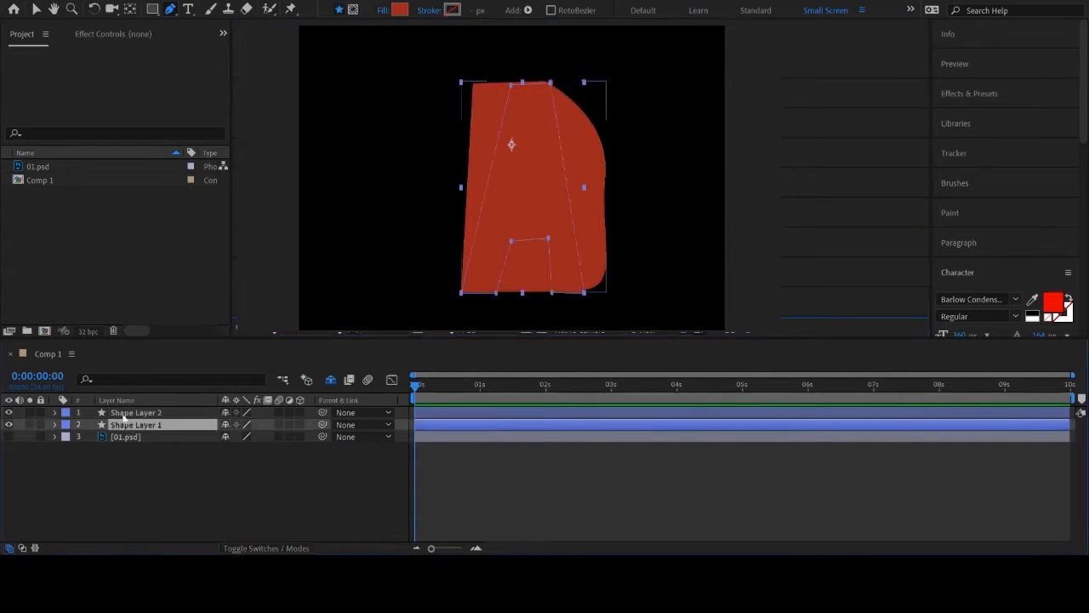
{"action": "left_click", "coordinate": [124, 414]}
{"action": "left_click", "coordinate": [8, 413]}
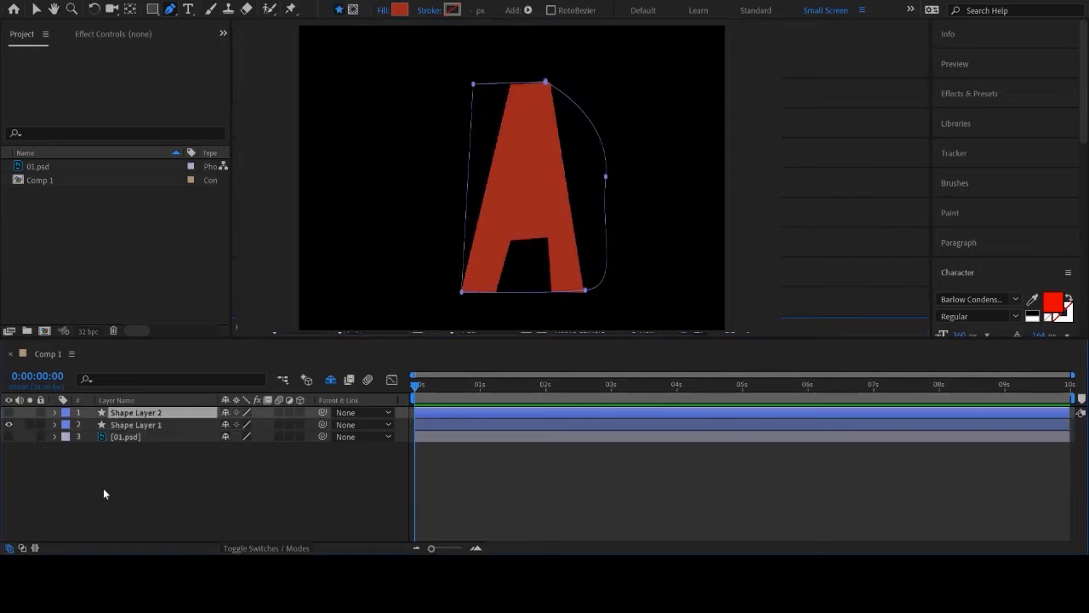
{"action": "left_click", "coordinate": [104, 489]}
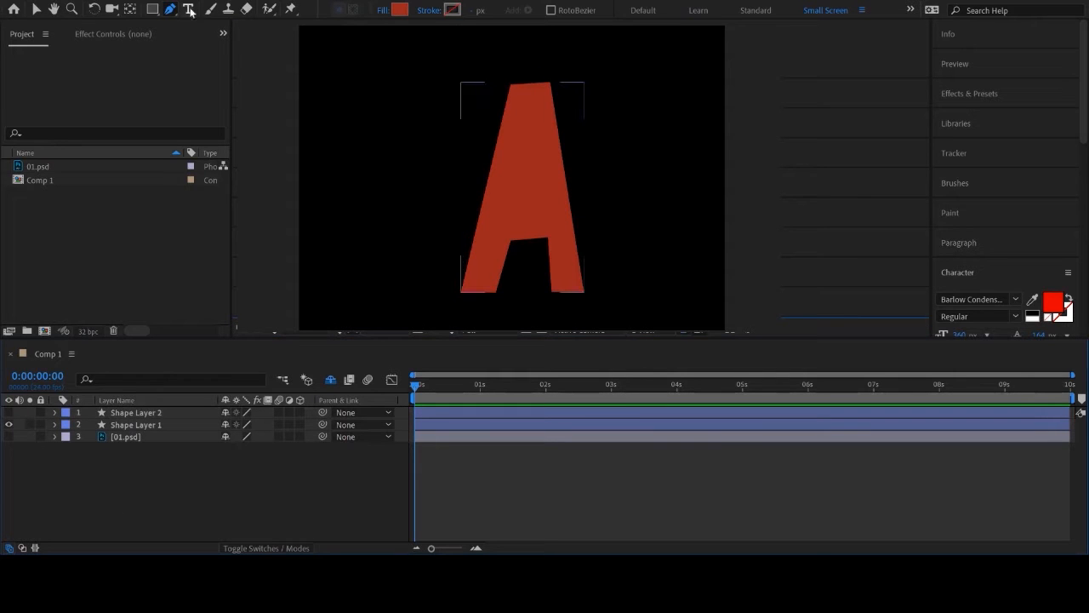
Select the lower-left corner vertex of the letter A path on Shape Layer 1.
{"action": "left_click", "coordinate": [111, 426]}
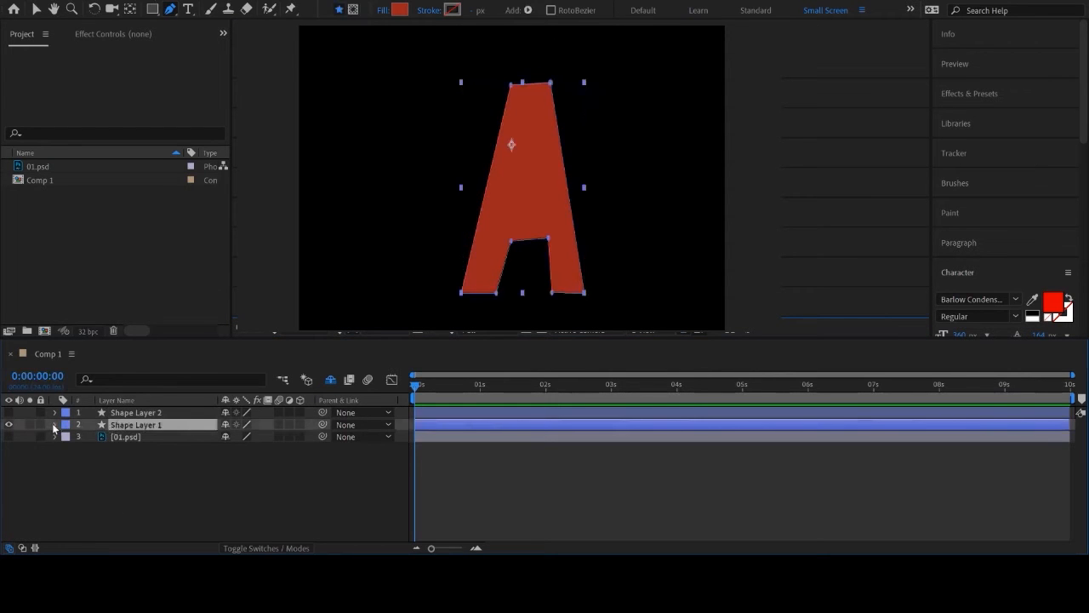
{"action": "left_click", "coordinate": [54, 424]}
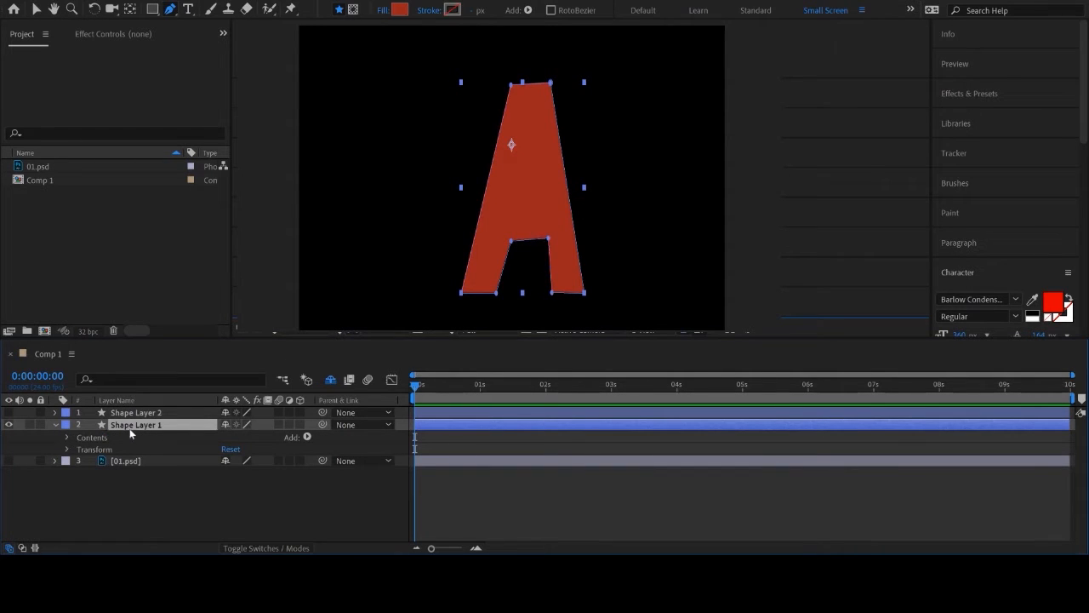
{"action": "left_click", "coordinate": [498, 295]}
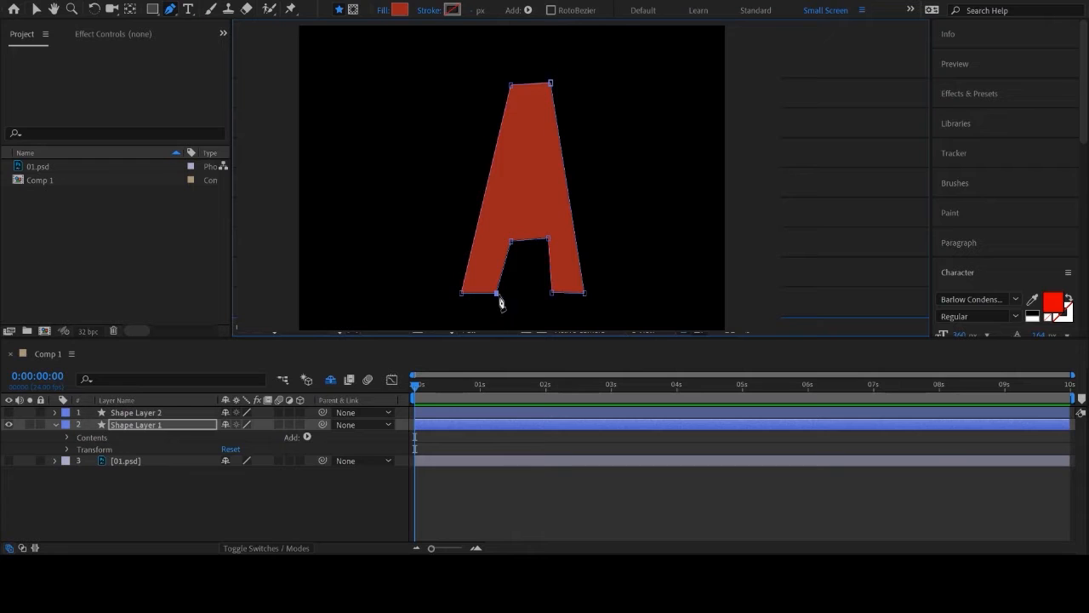
{"action": "left_click", "coordinate": [35, 9]}
{"action": "double_click", "coordinate": [462, 298]}
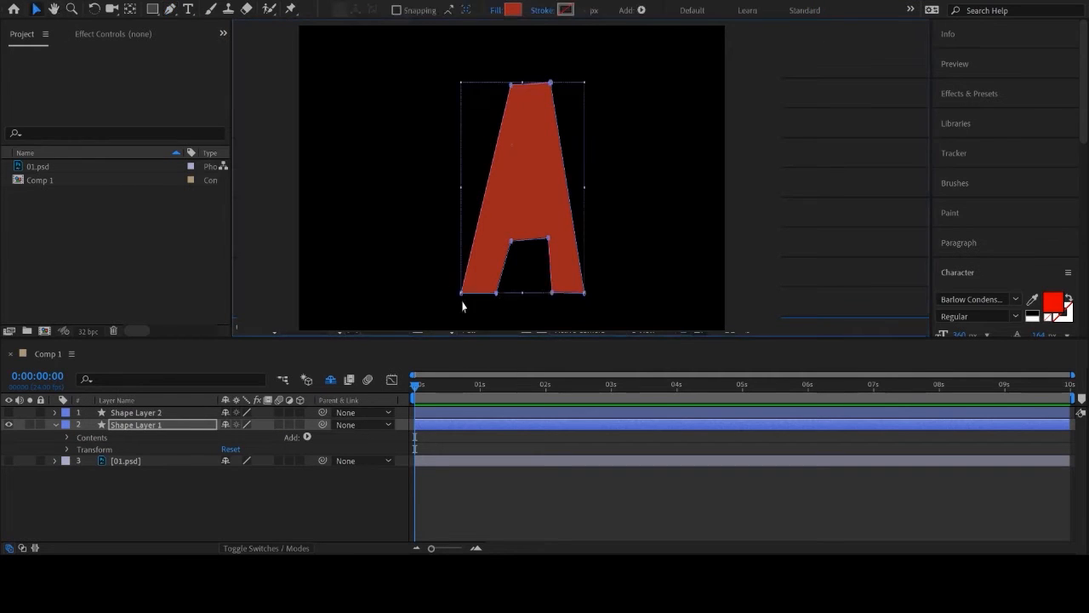
{"action": "left_click", "coordinate": [462, 294]}
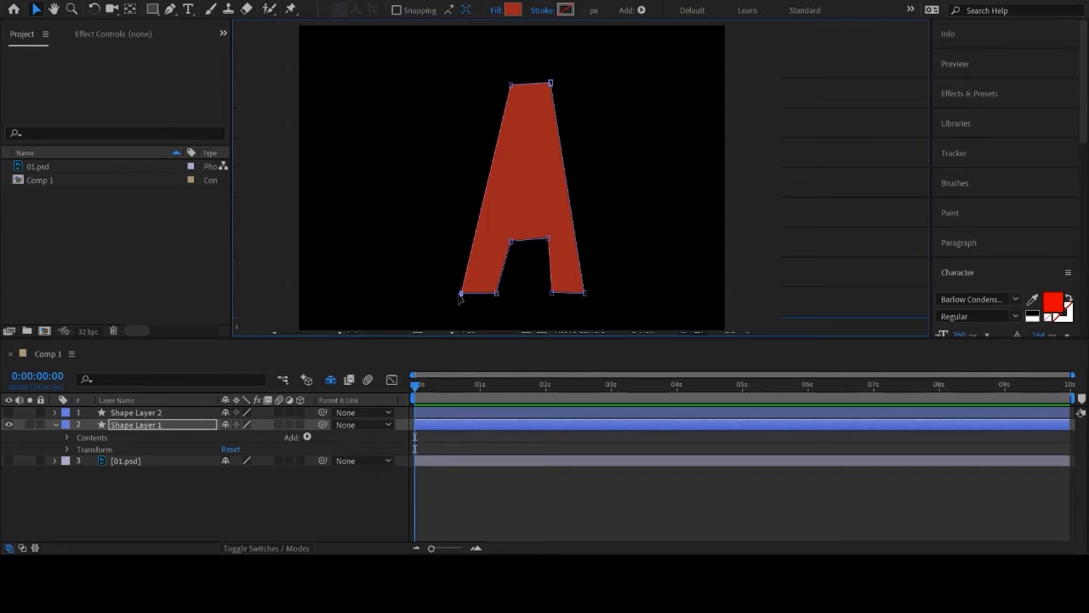
Compare the D shape with the letter A, and show the 01.psd layer to view the Set First Vertex reference.
{"action": "left_click", "coordinate": [10, 412]}
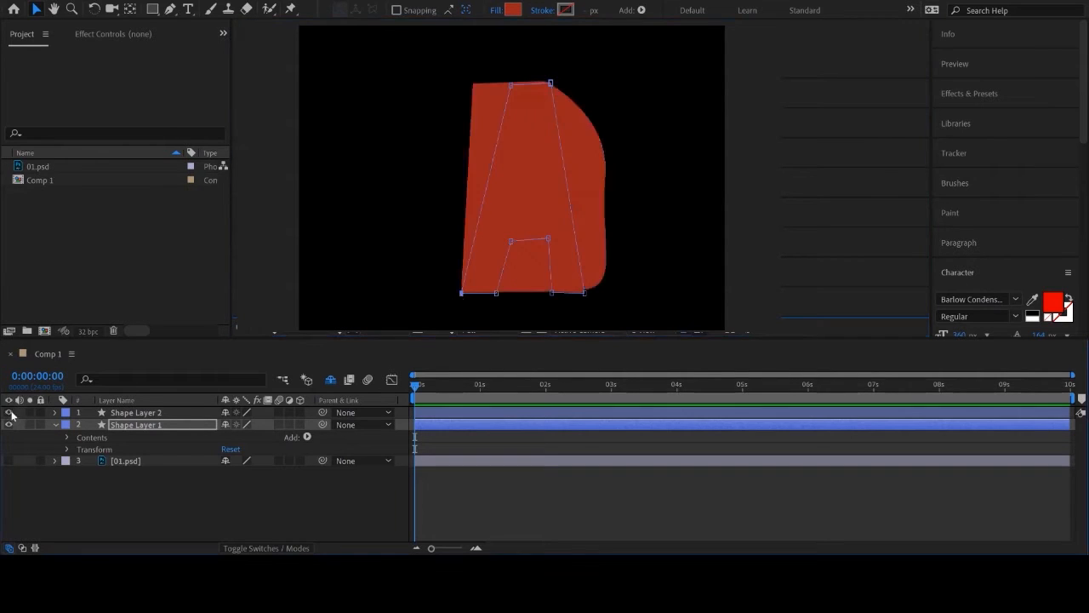
{"action": "left_click", "coordinate": [9, 413]}
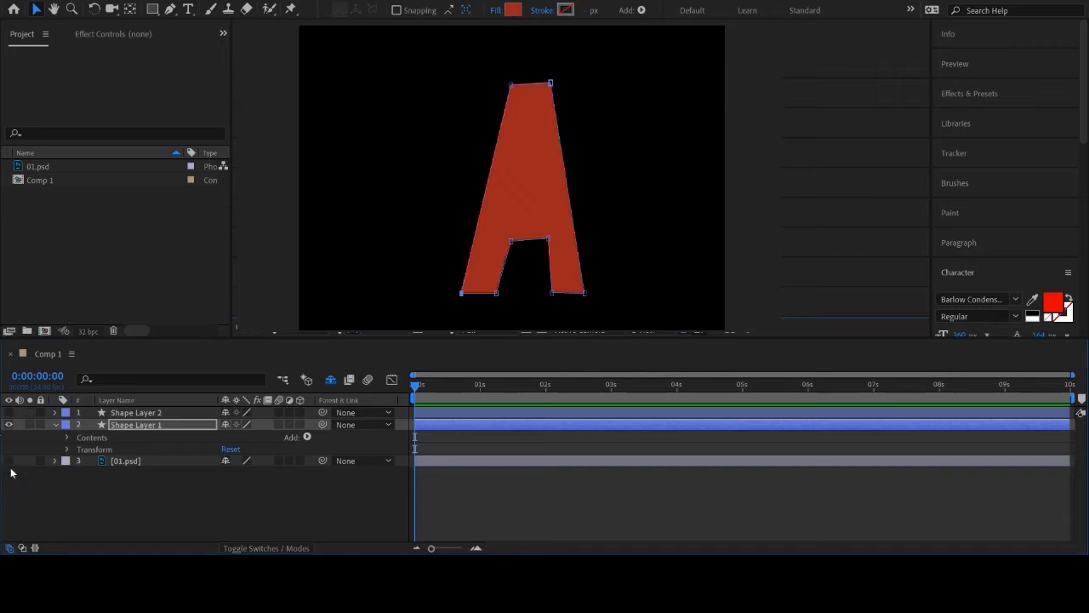
{"action": "right_click", "coordinate": [304, 30]}
{"action": "mouse_move", "coordinate": [332, 53]}
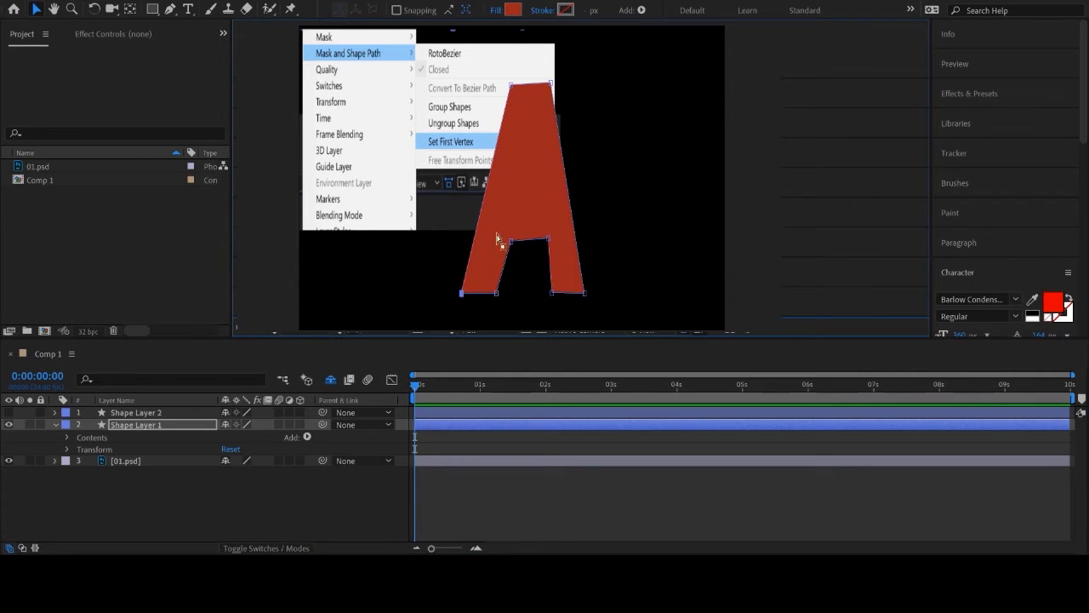
Show Shape Layer 2 in place of Shape Layer 1 and select the lower-left corner vertex of its D-shaped path.
{"action": "left_click", "coordinate": [8, 424]}
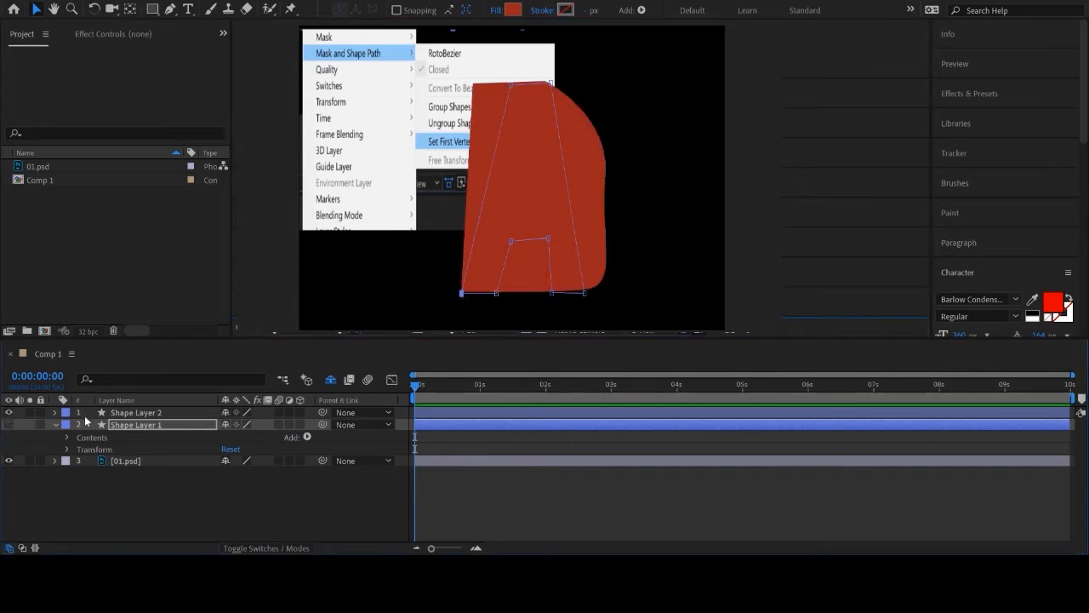
{"action": "left_click", "coordinate": [124, 412]}
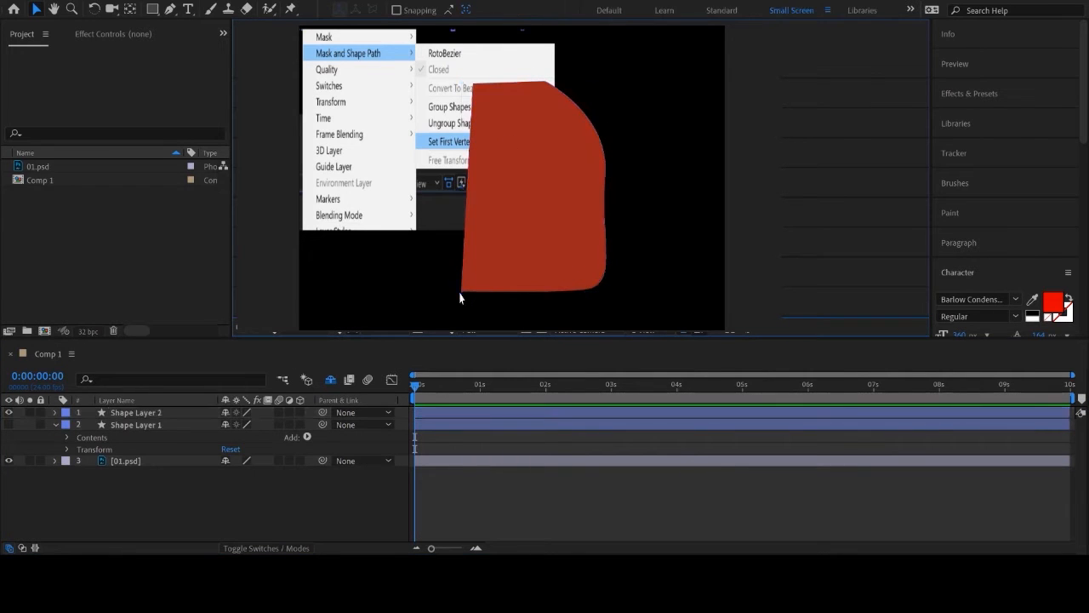
{"action": "key", "text": "g"}
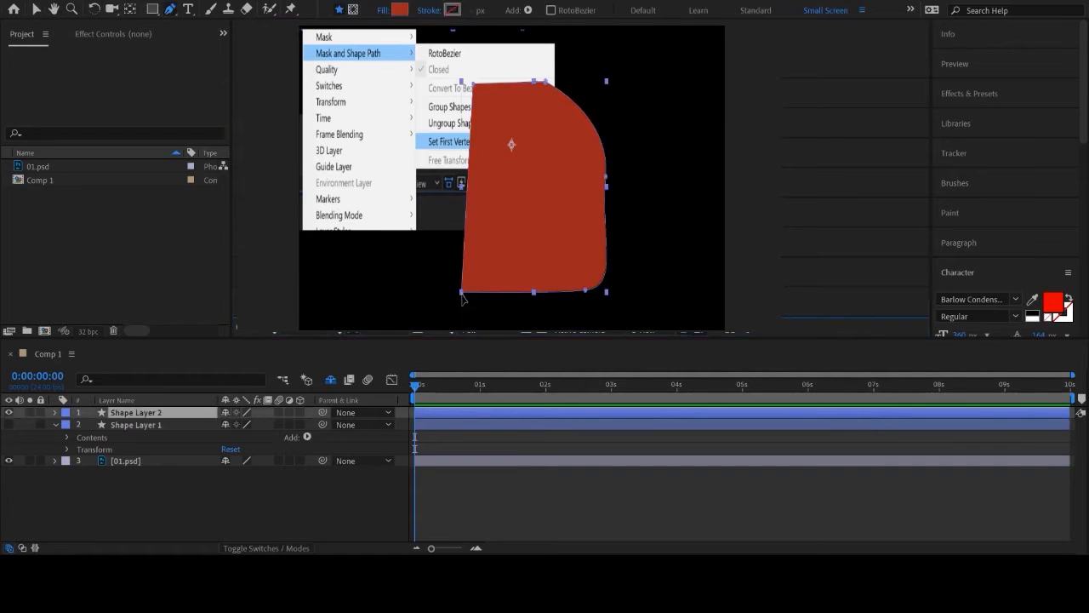
{"action": "left_click", "coordinate": [462, 296]}
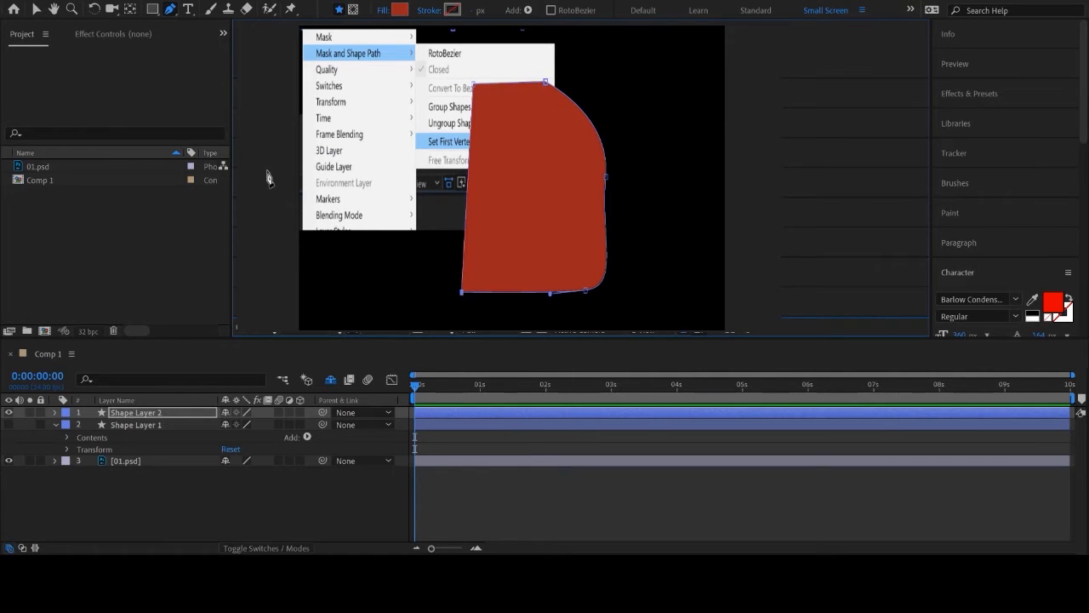
{"action": "left_click", "coordinate": [37, 10]}
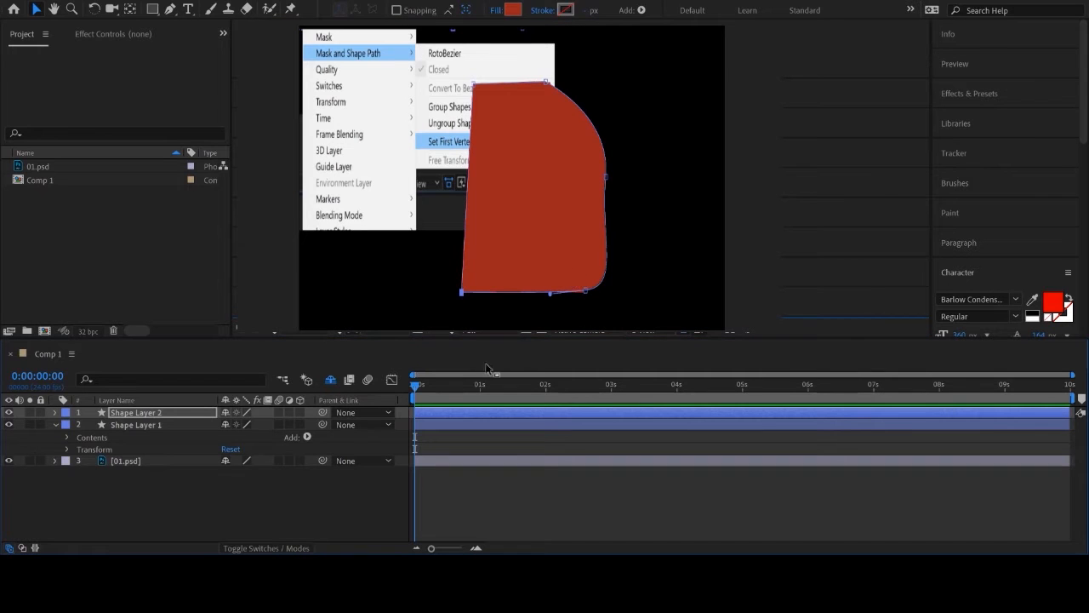
Collapse Shape Layer 1, hide the 01.psd layer and clear the selection.
{"action": "left_click", "coordinate": [56, 424]}
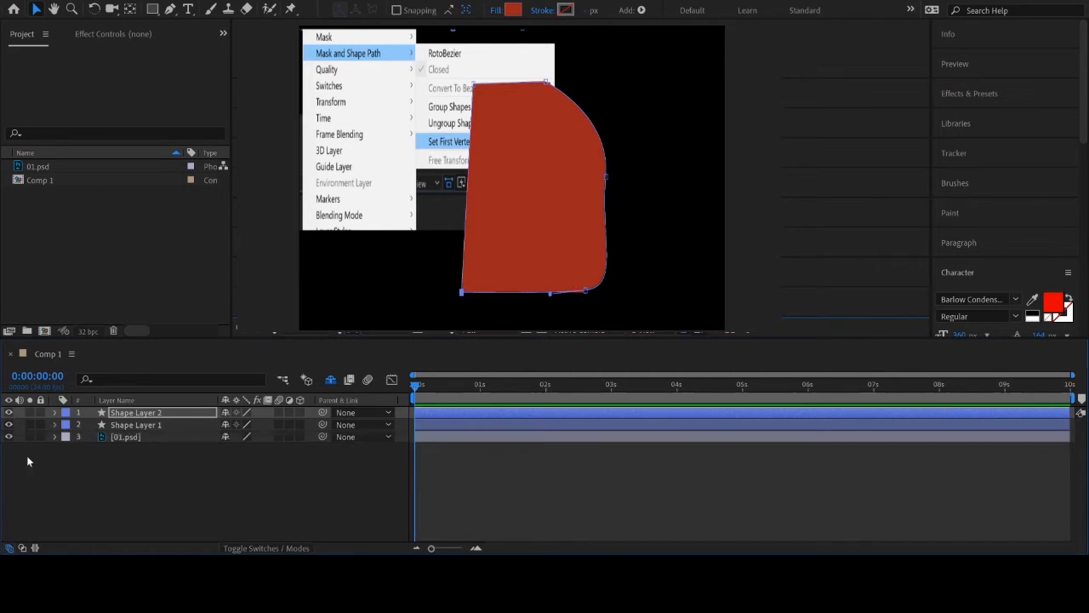
{"action": "left_click", "coordinate": [10, 437]}
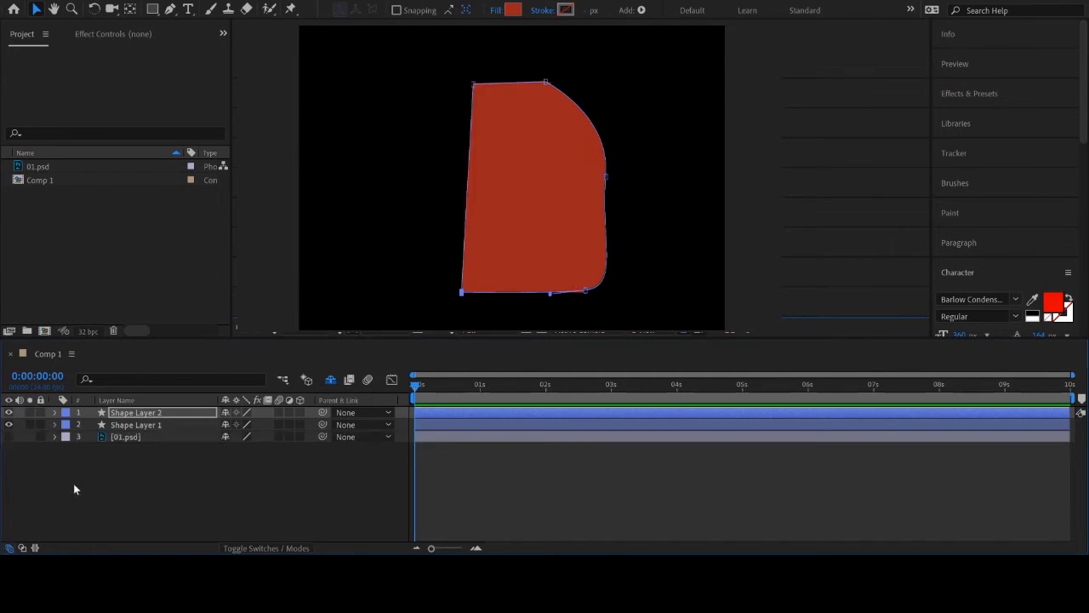
{"action": "left_click", "coordinate": [116, 474]}
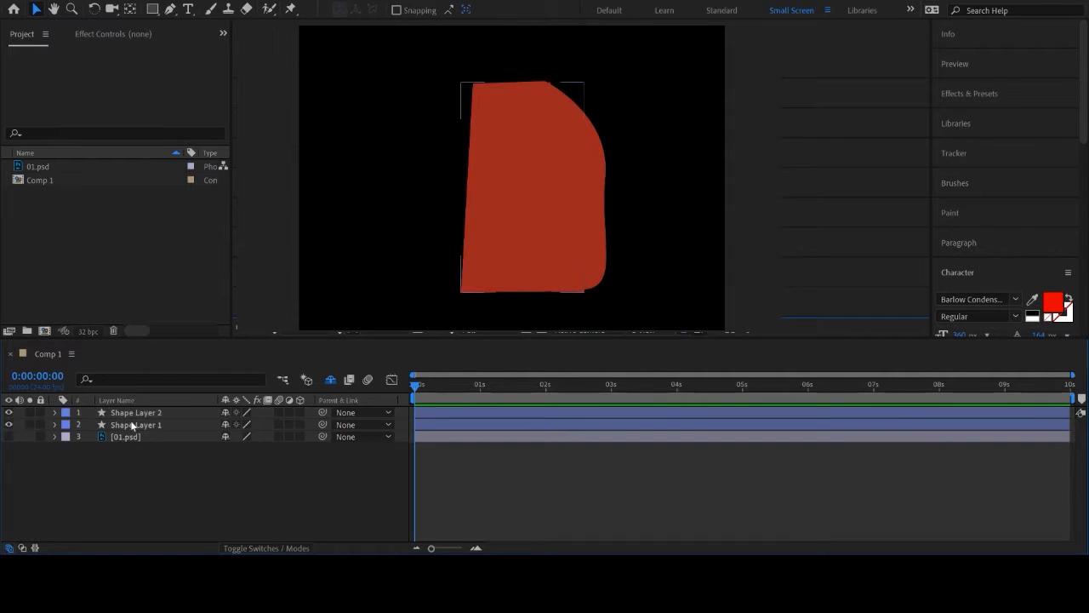
Expand Shape Layer 1 down to Path 1 and add a Path keyframe at 0:00:00:00.
{"action": "left_click", "coordinate": [132, 426]}
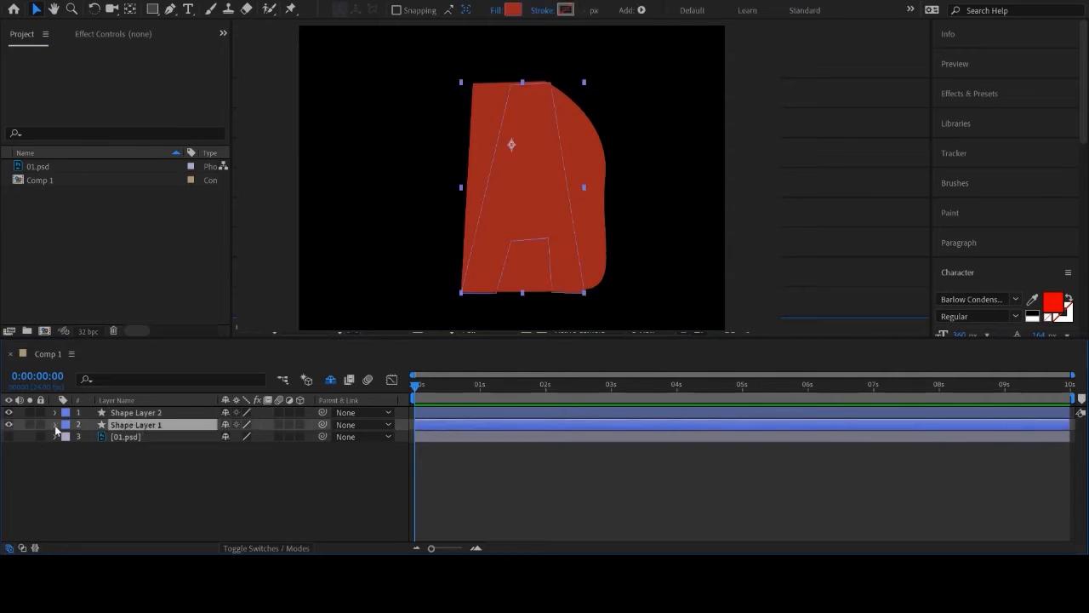
{"action": "left_click", "coordinate": [54, 425]}
{"action": "left_click", "coordinate": [54, 412]}
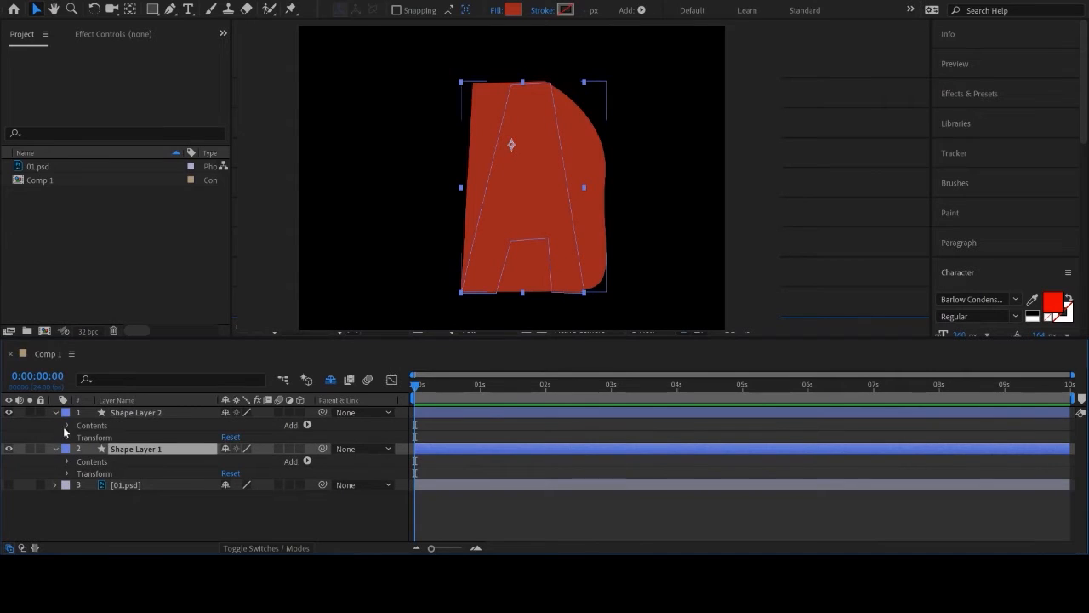
{"action": "left_click", "coordinate": [67, 462]}
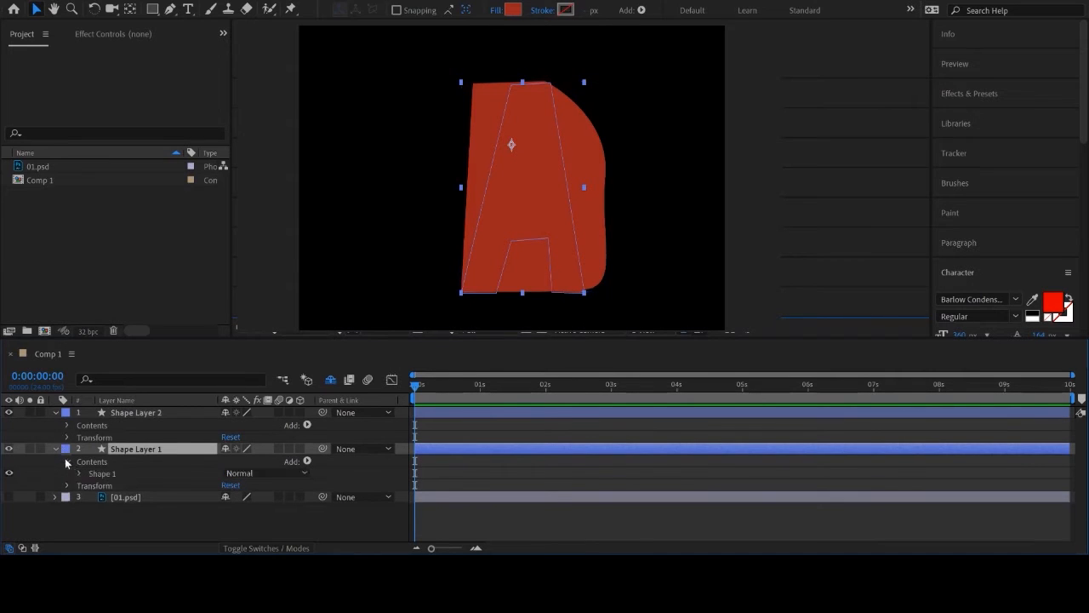
{"action": "left_click", "coordinate": [80, 474]}
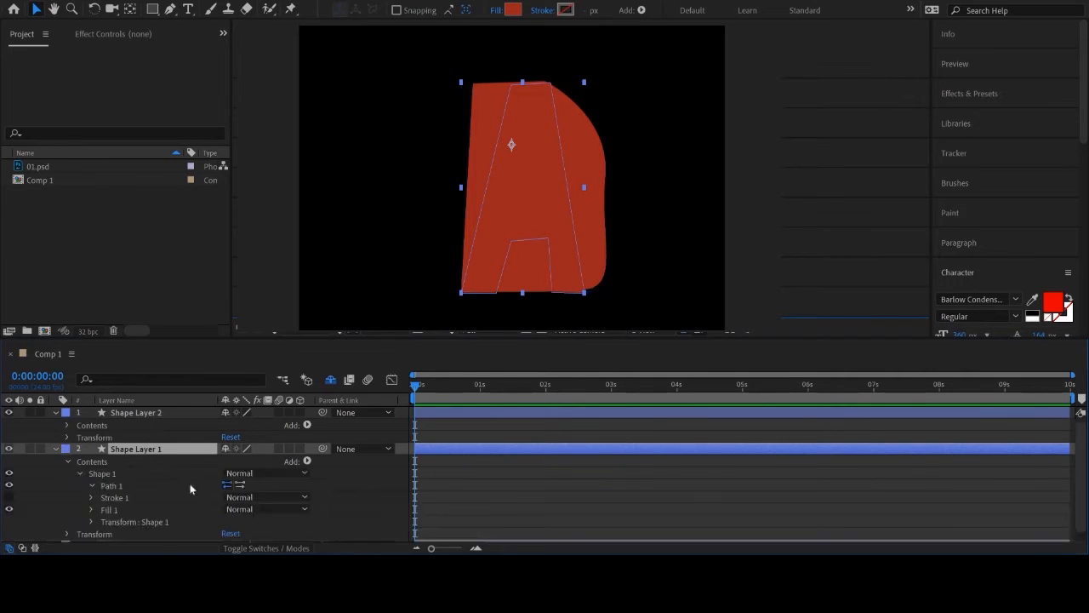
{"action": "left_click", "coordinate": [111, 485]}
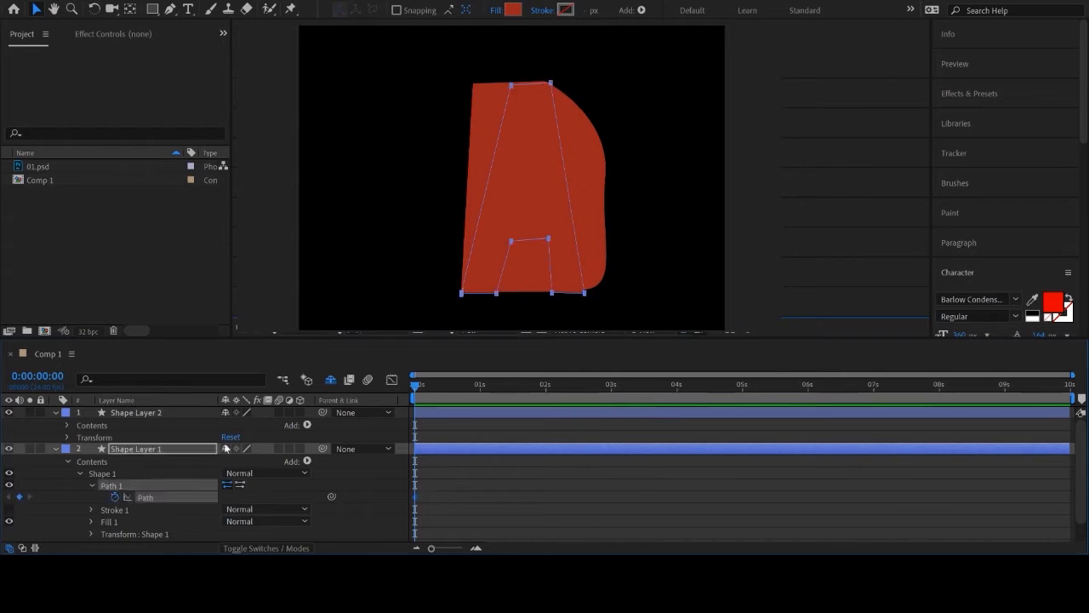
Add a Path keyframe to Path 1 of Shape Layer 2 at 0:00:02:00, and hide and collapse that layer.
{"action": "left_click_drag", "start_coordinate": [426, 381], "coordinate": [546, 406]}
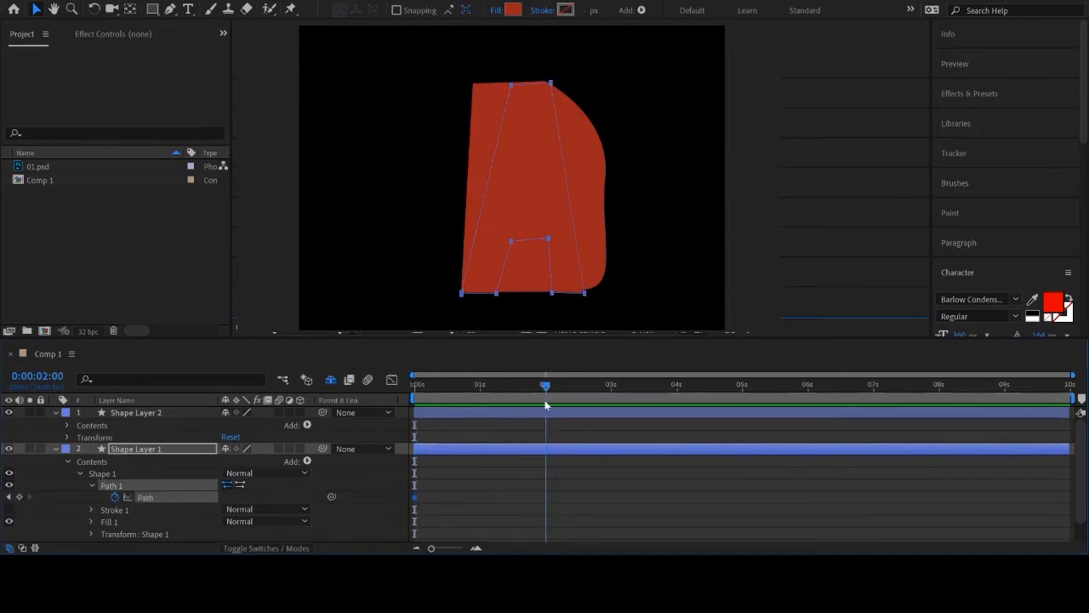
{"action": "left_click", "coordinate": [69, 425]}
{"action": "left_click", "coordinate": [80, 437]}
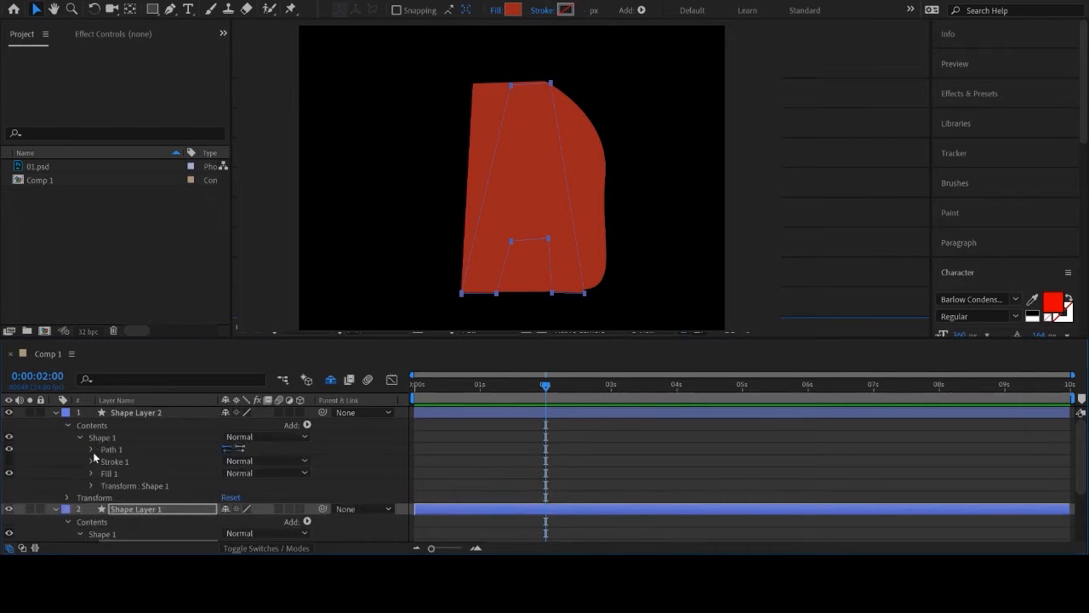
{"action": "left_click", "coordinate": [91, 450]}
{"action": "left_click", "coordinate": [115, 460]}
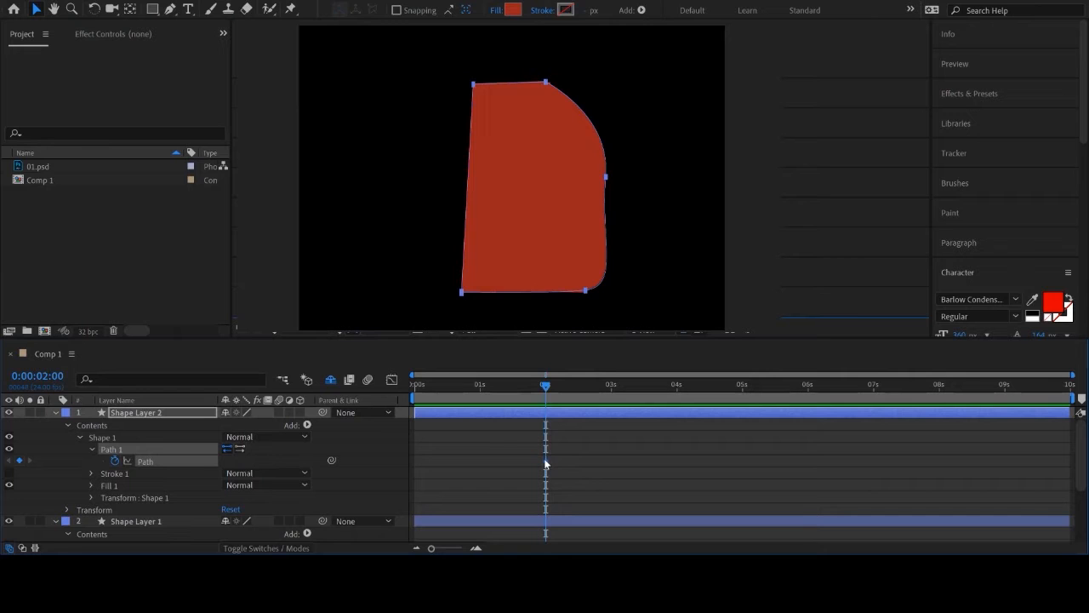
{"action": "left_click", "coordinate": [8, 413]}
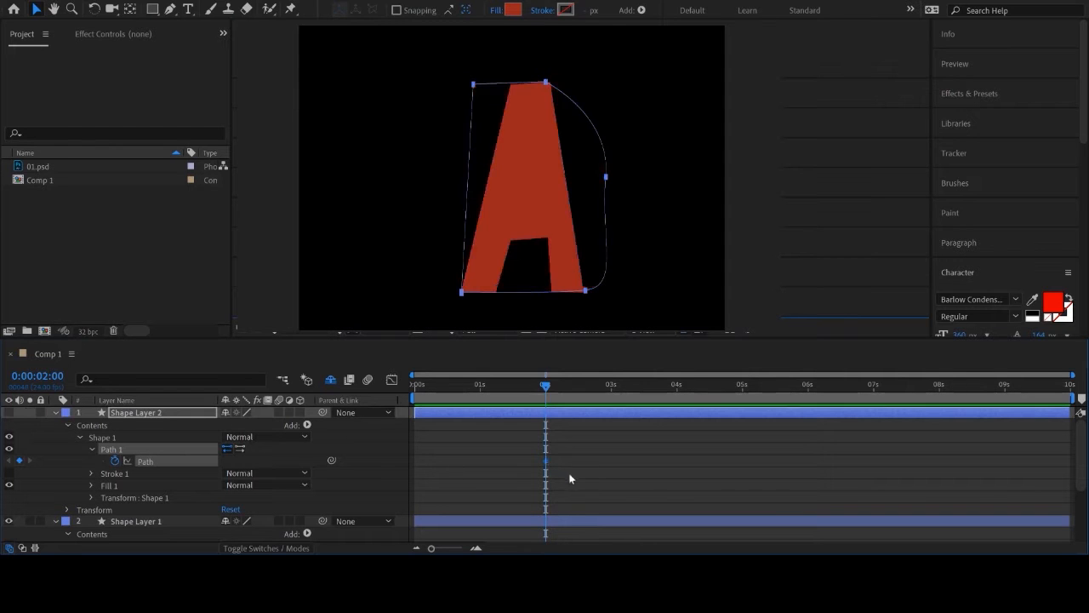
{"action": "left_click", "coordinate": [55, 412]}
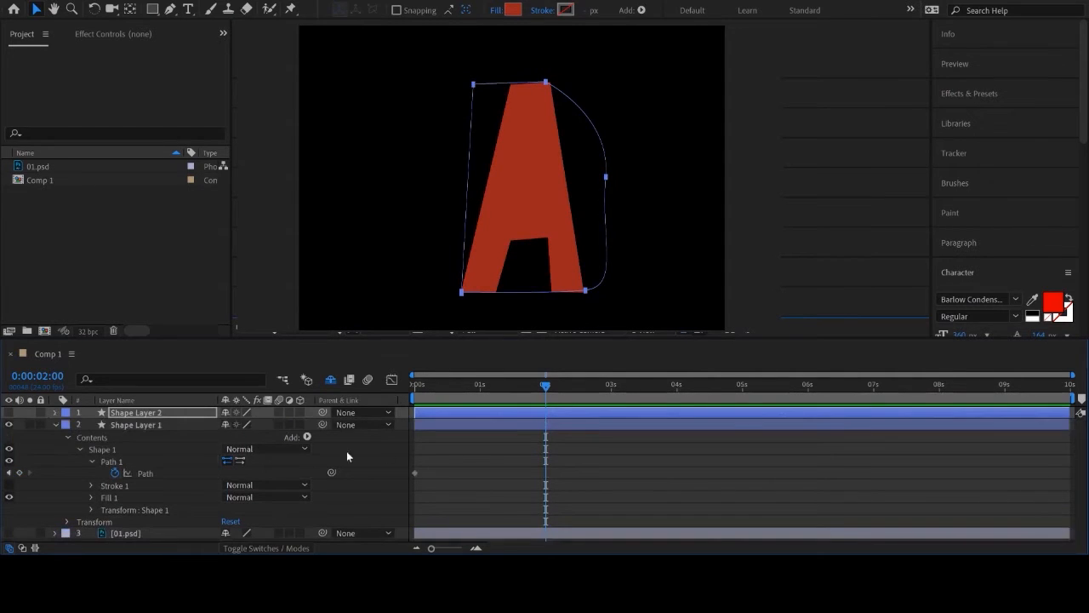
Paste the D-shaped path into a new Path keyframe on Shape Layer 1 at 0:00:02:00, and return to the start of the timeline.
{"action": "left_click", "coordinate": [517, 422]}
{"action": "left_click", "coordinate": [18, 472]}
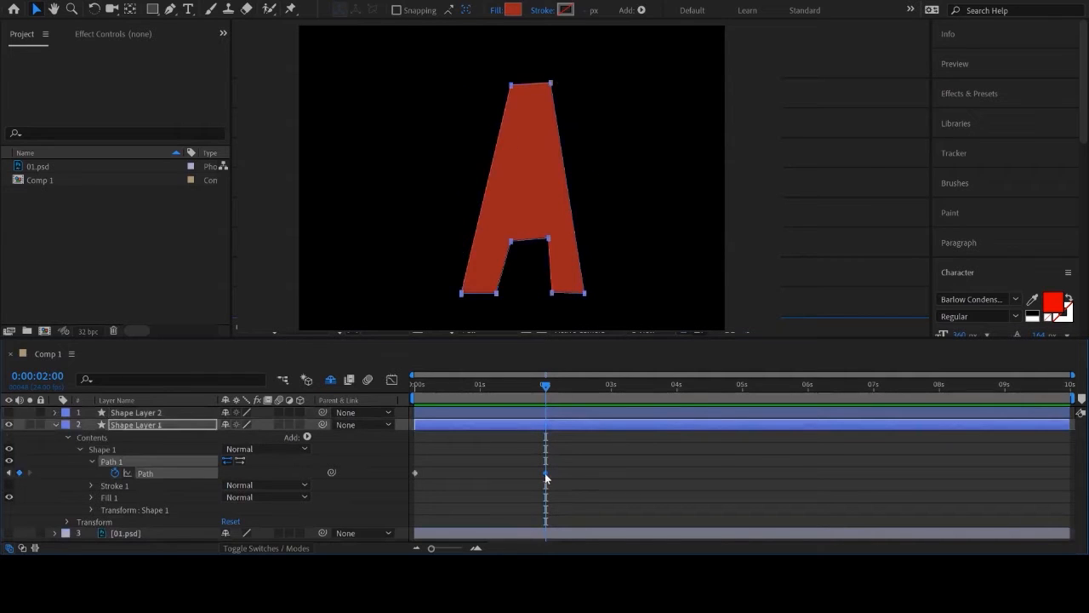
{"action": "key", "text": "ctrl+v"}
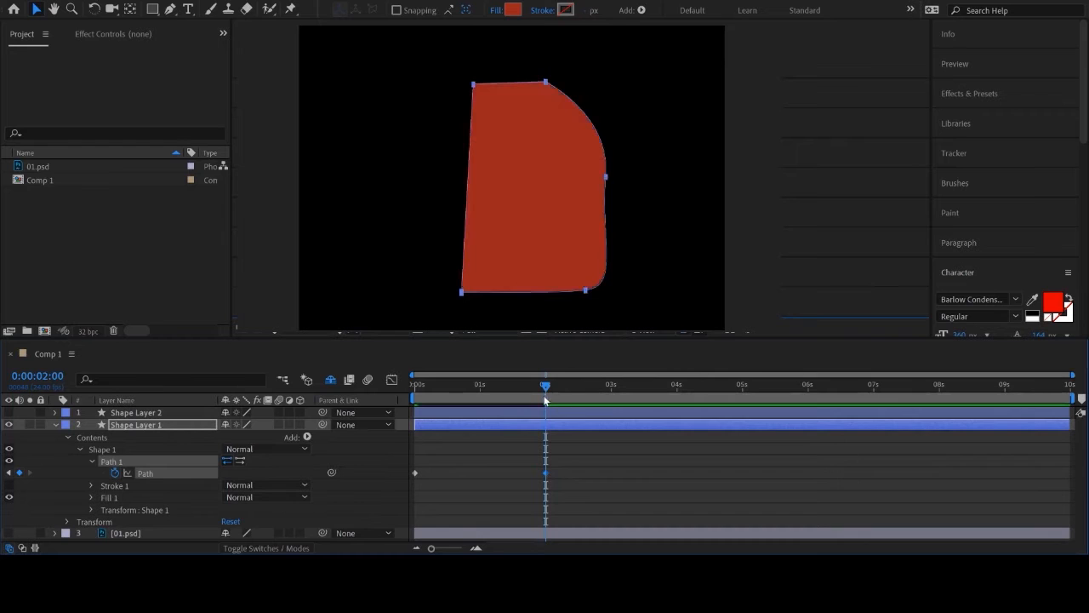
{"action": "left_click_drag", "start_coordinate": [546, 390], "coordinate": [389, 414]}
{"action": "left_click", "coordinate": [459, 513]}
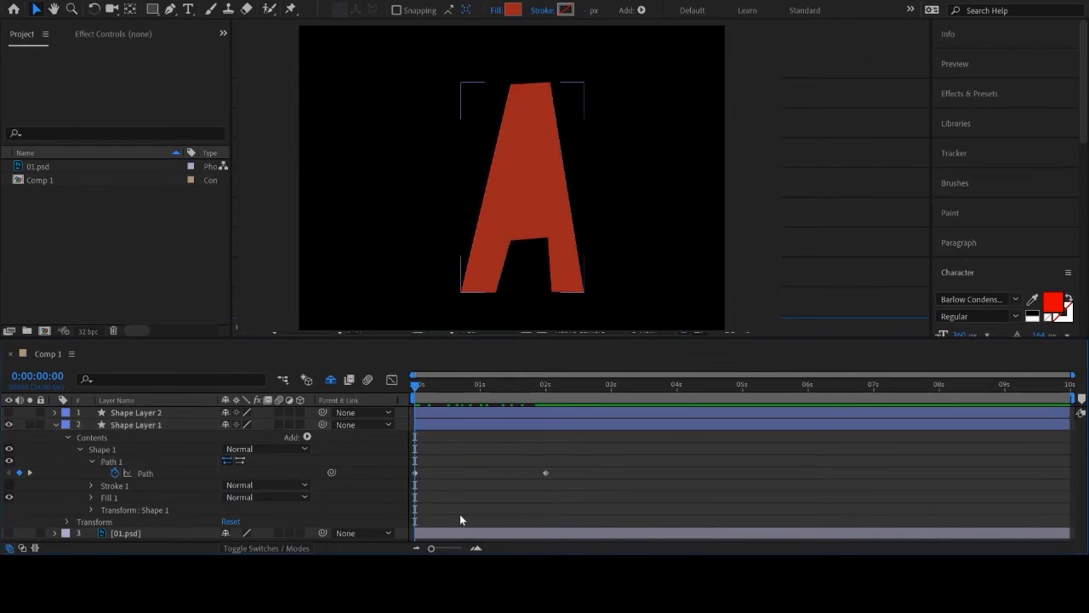
Compare the A and D paths at Shape Layer 1's Path keyframes, scrubbing to two seconds and back to the start.
{"action": "left_click", "coordinate": [416, 476]}
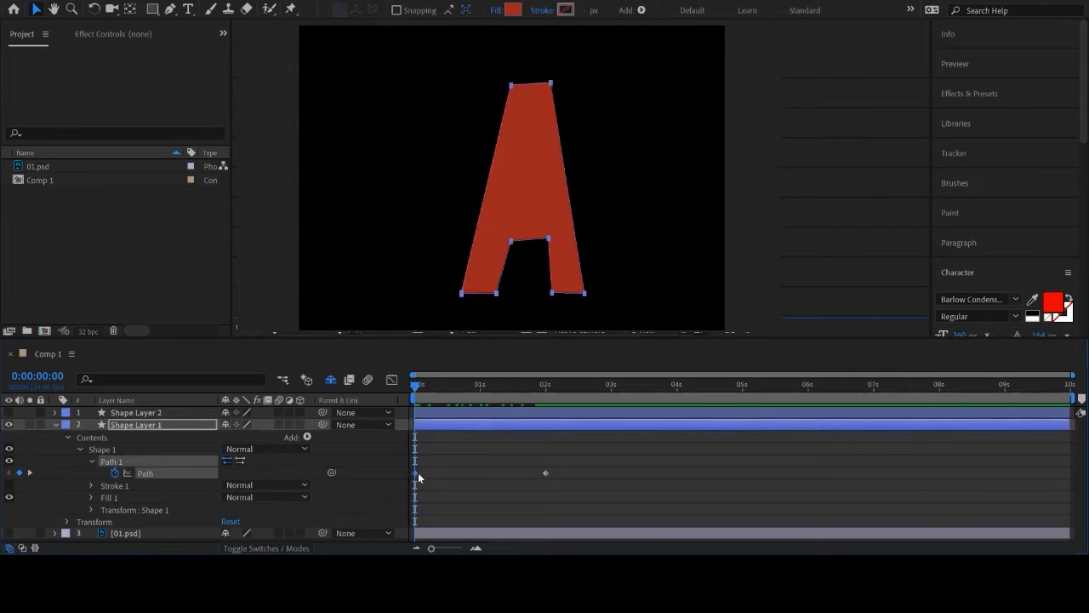
{"action": "left_click", "coordinate": [546, 472]}
{"action": "left_click_drag", "start_coordinate": [416, 384], "coordinate": [548, 400]}
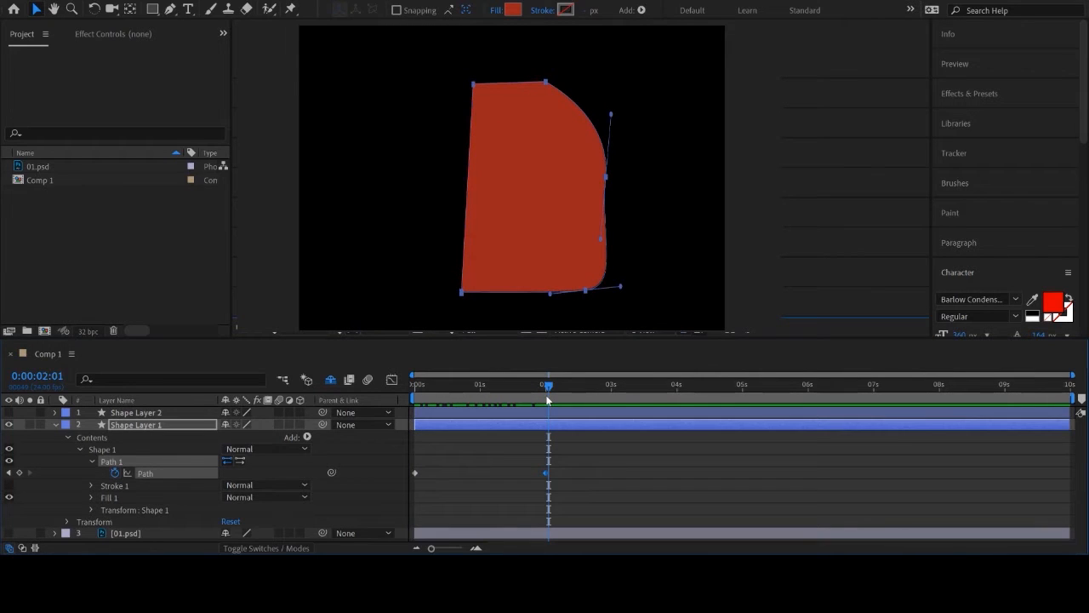
{"action": "left_click_drag", "start_coordinate": [545, 391], "coordinate": [415, 397]}
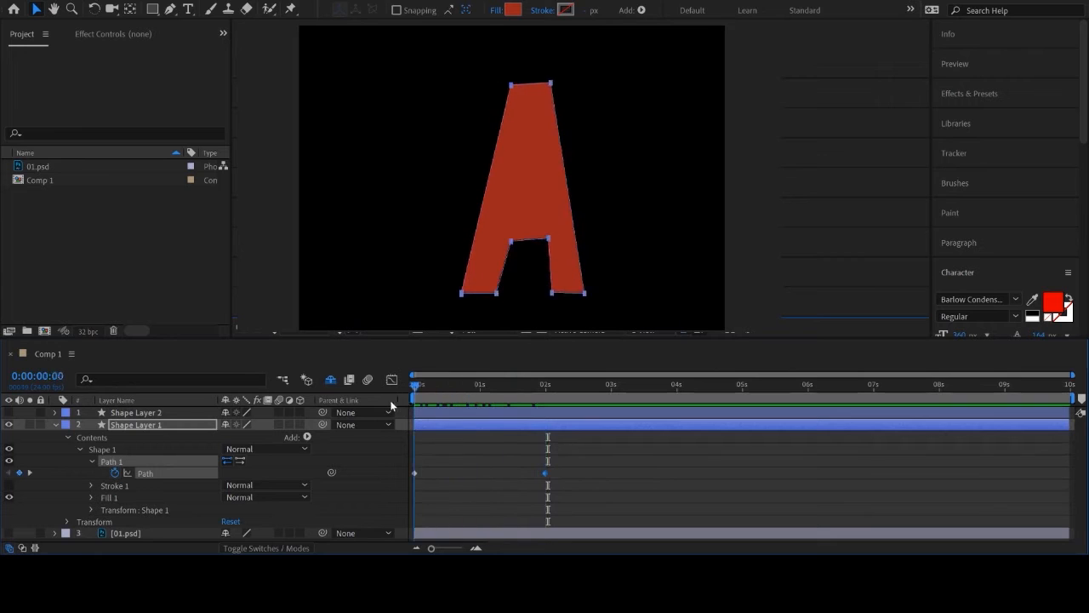
Expand Shape Layer 2 to examine its D-shaped path and first vertex at the Path keyframe, and collapse it again.
{"action": "left_click", "coordinate": [54, 413]}
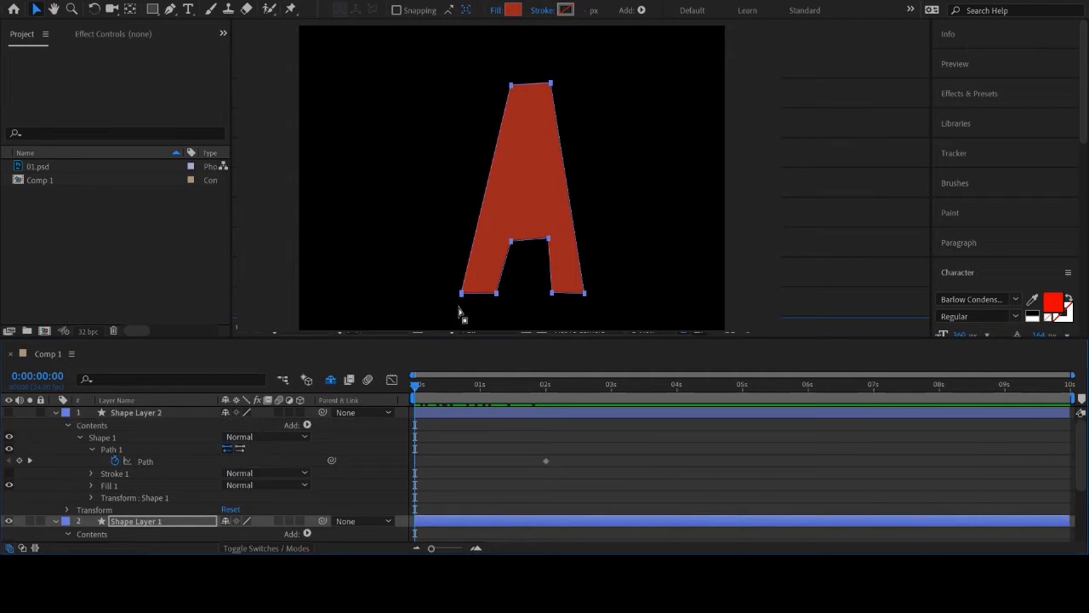
{"action": "left_click", "coordinate": [432, 416]}
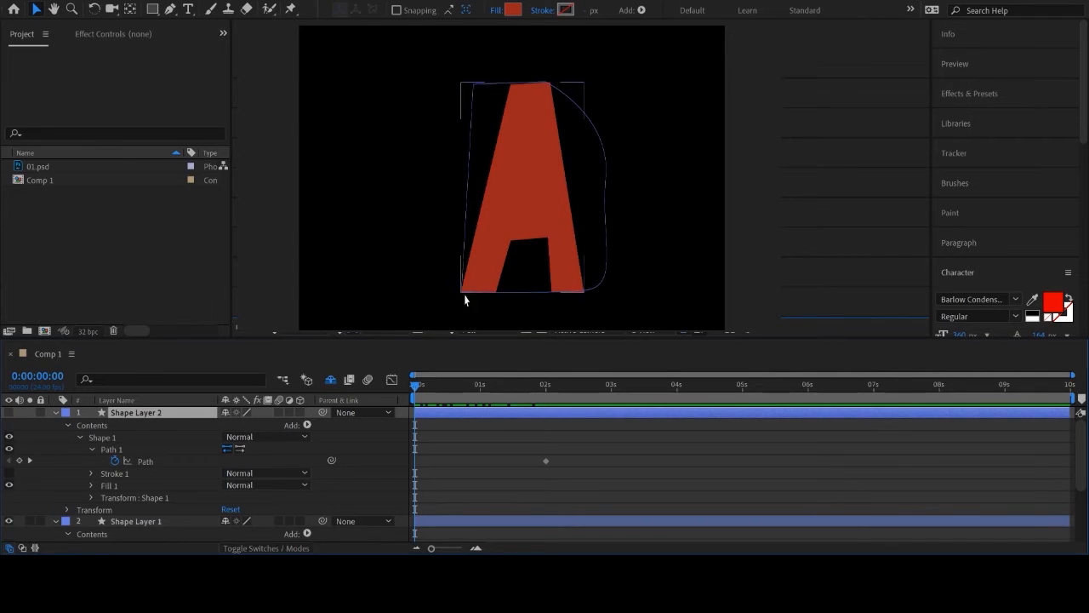
{"action": "left_click_drag", "start_coordinate": [544, 384], "coordinate": [543, 389]}
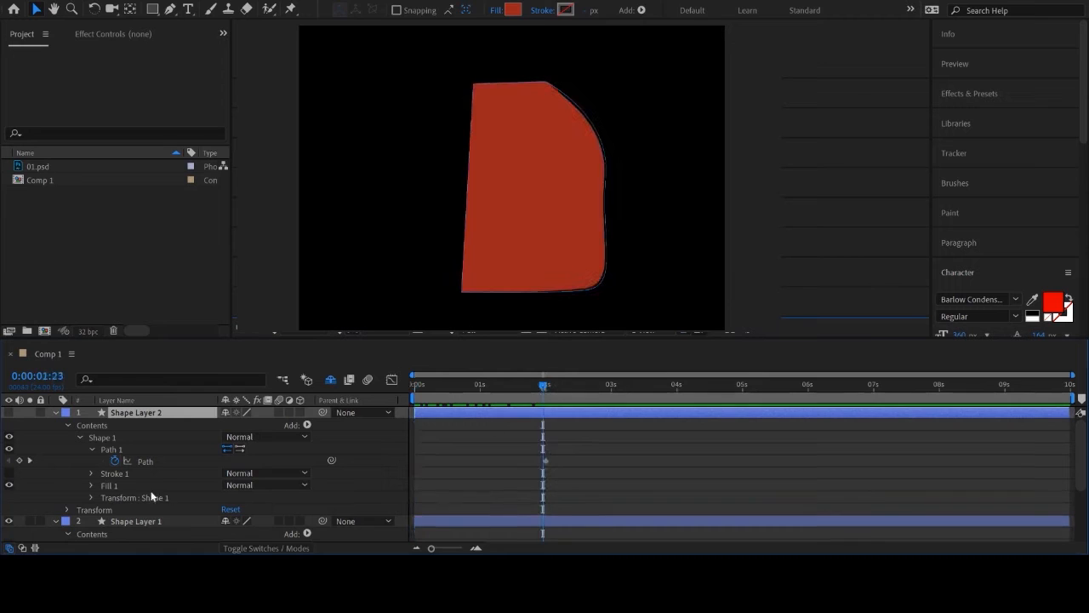
{"action": "left_click", "coordinate": [547, 464]}
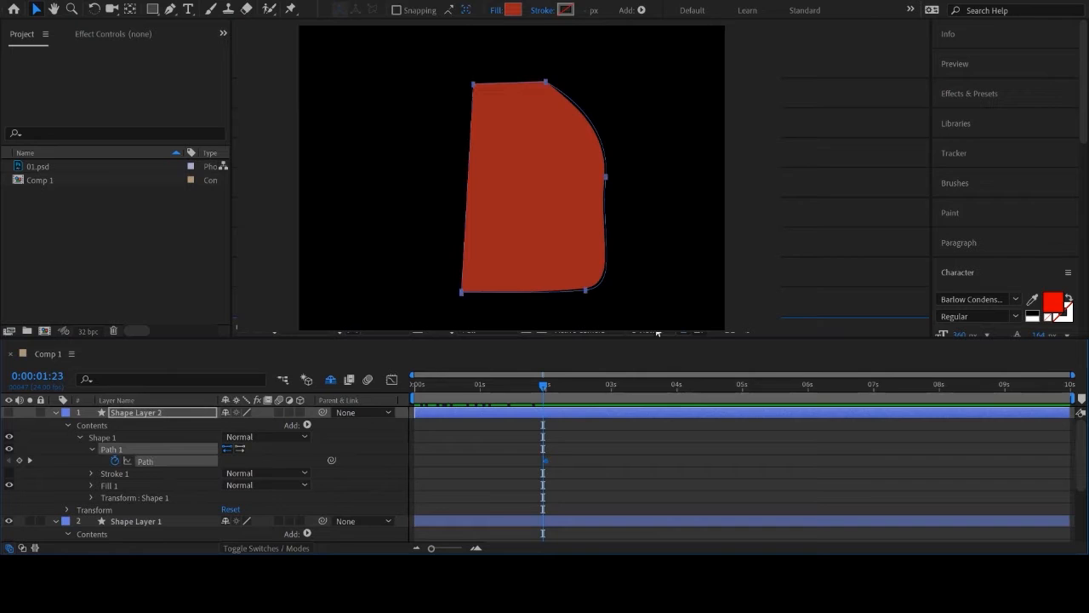
{"action": "left_click", "coordinate": [56, 413]}
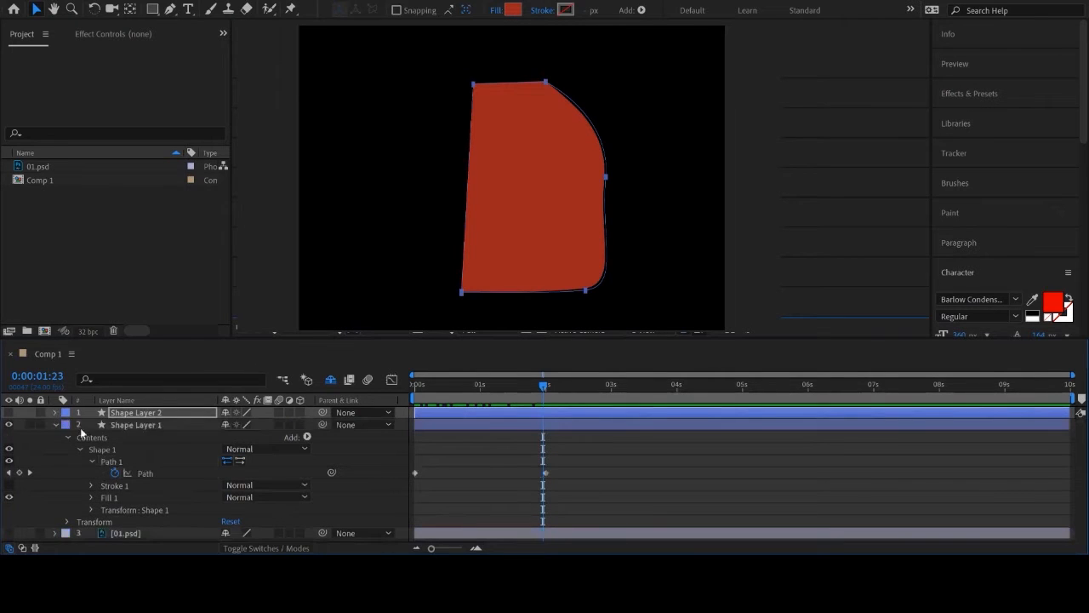
Examine Shape Layer 1's Path keyframe at 0:00:02:00 and scrub through the morph to follow the lower-left first vertex.
{"action": "left_click", "coordinate": [135, 428]}
{"action": "left_click_drag", "start_coordinate": [545, 384], "coordinate": [546, 384]}
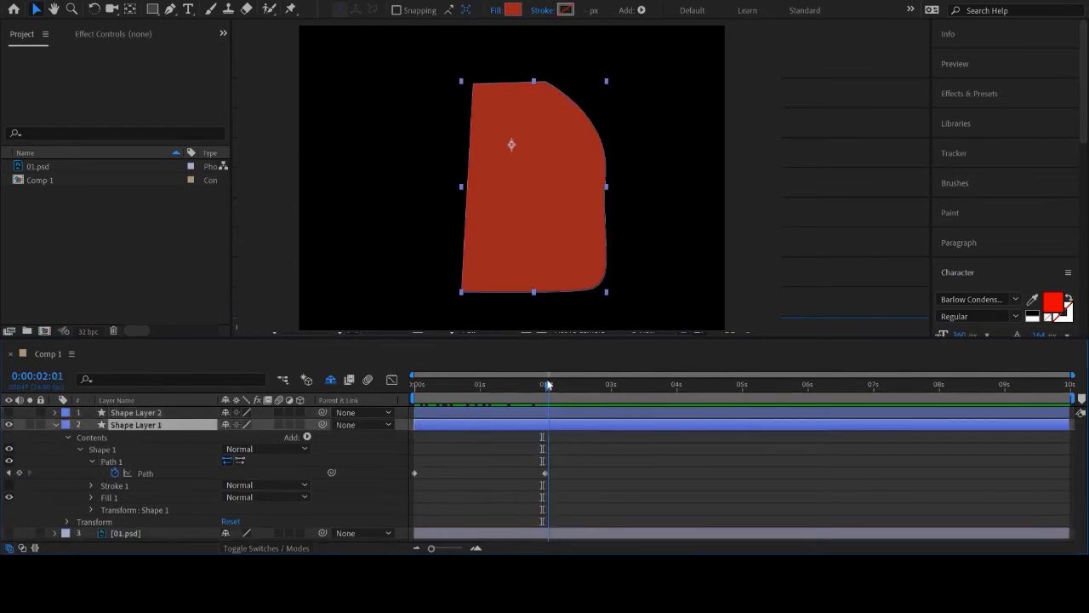
{"action": "left_click", "coordinate": [544, 474]}
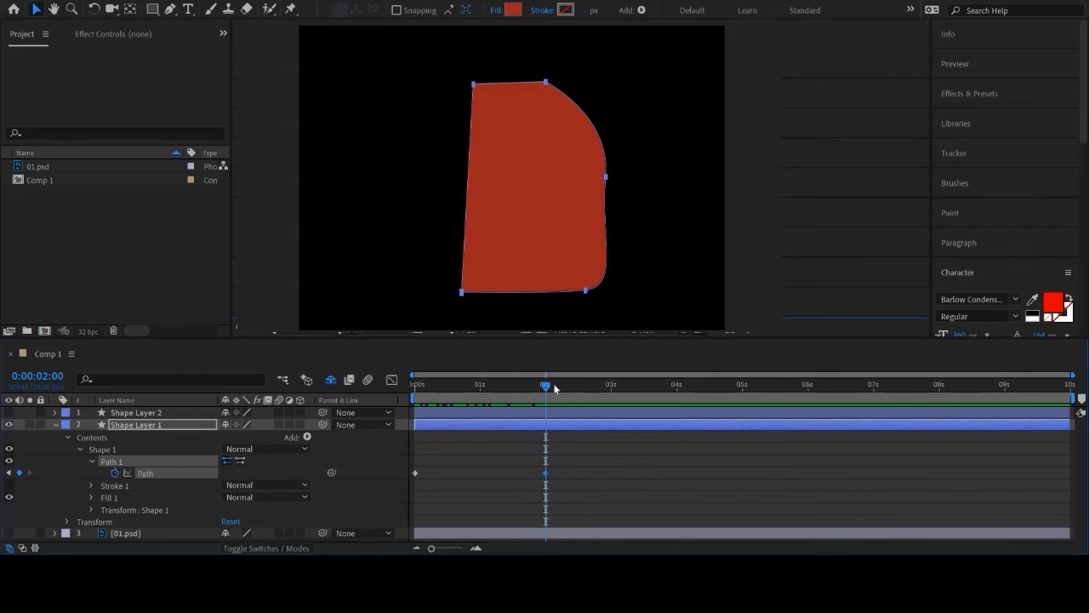
{"action": "left_click_drag", "start_coordinate": [545, 386], "coordinate": [483, 399]}
{"action": "left_click_drag", "start_coordinate": [535, 399], "coordinate": [558, 399]}
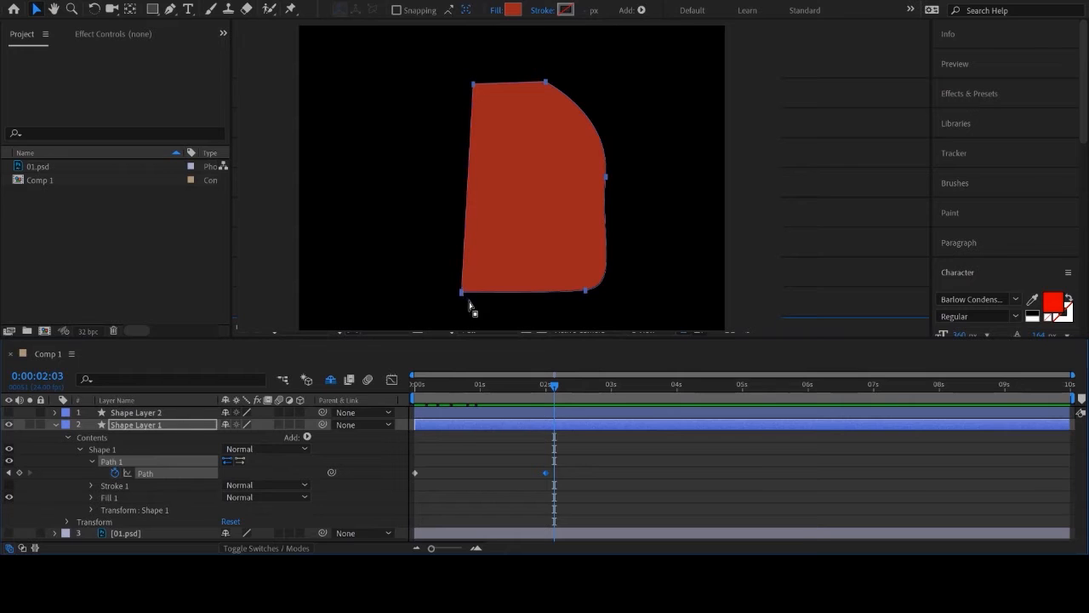
{"action": "left_click_drag", "start_coordinate": [554, 387], "coordinate": [419, 395]}
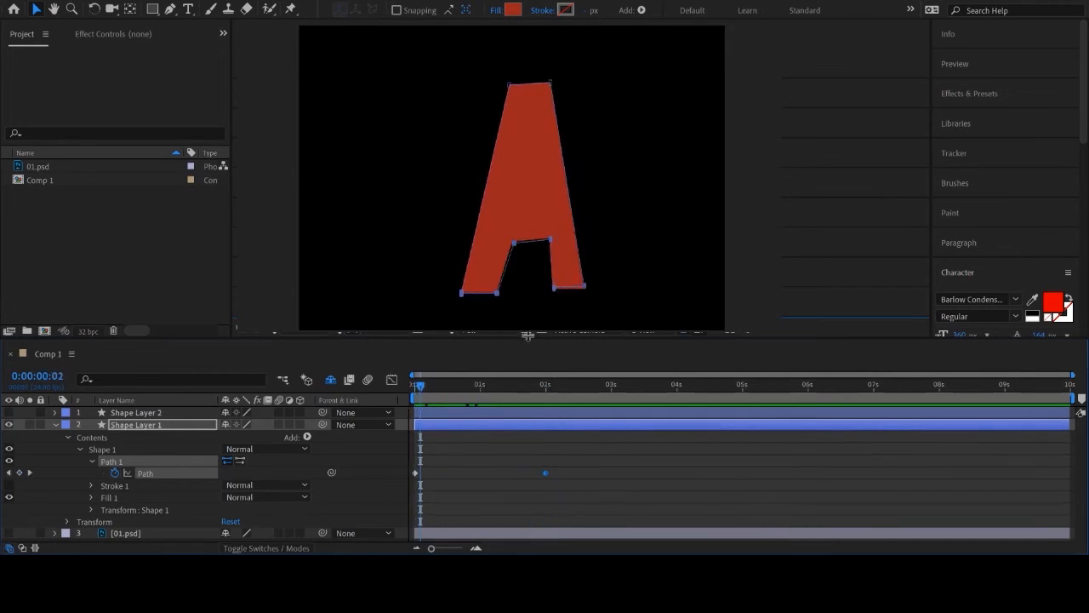
Collapse Shape Layer 1, show the 01.psd reference to check the Set First Vertex command, and hide it again at 0:00:00:00.
{"action": "left_click", "coordinate": [55, 426]}
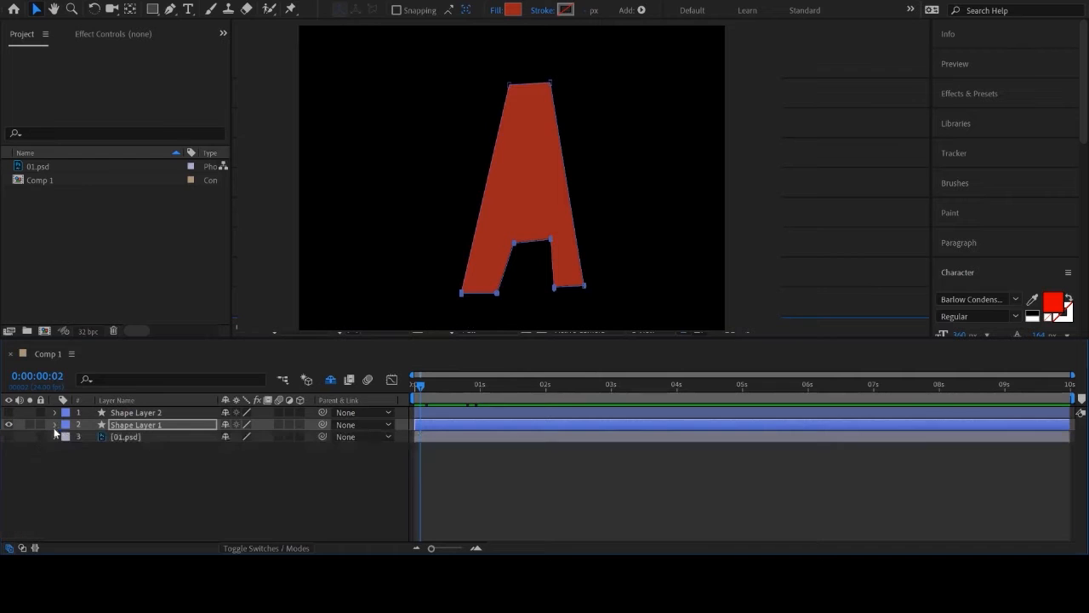
{"action": "left_click", "coordinate": [8, 436]}
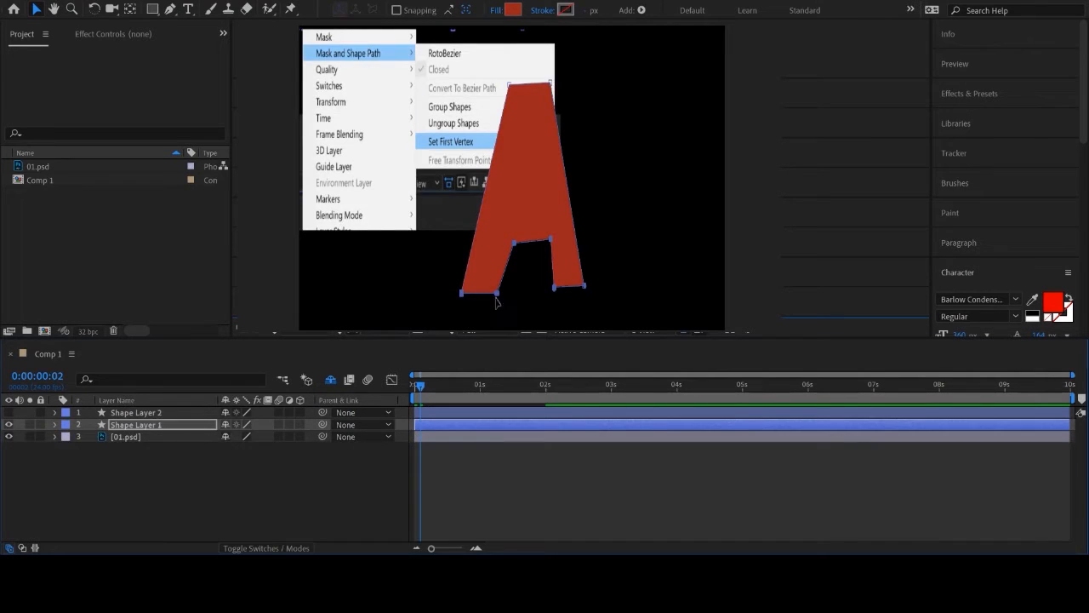
{"action": "left_click", "coordinate": [9, 437]}
{"action": "left_click", "coordinate": [415, 385]}
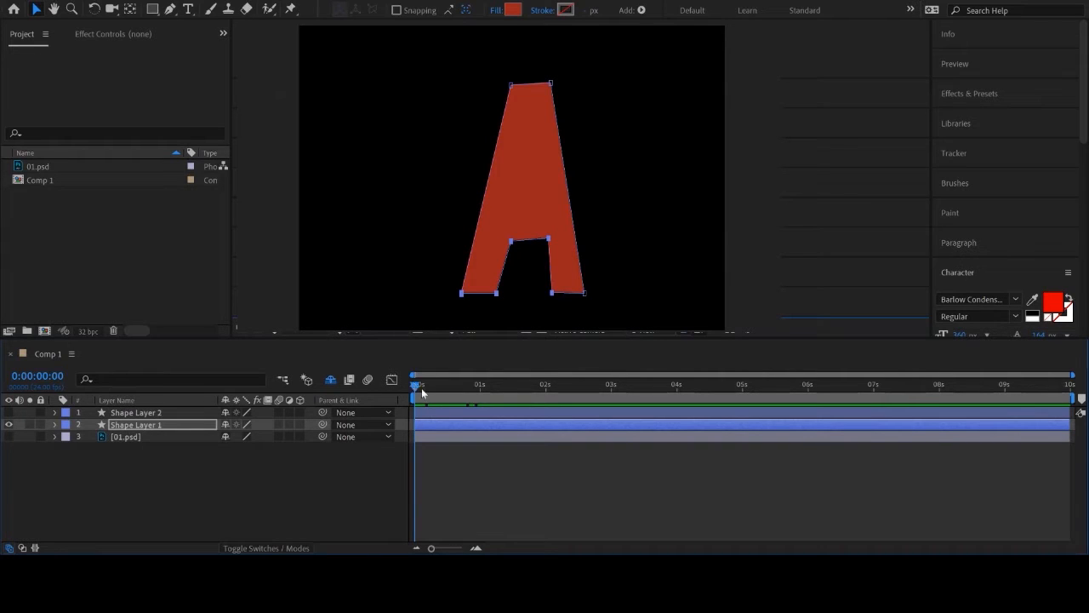
Expand Shape Layer 1 and select its Path keyframes at 0:00:00:00 and 0:00:02:00 in turn to review both shapes.
{"action": "left_click", "coordinate": [54, 425]}
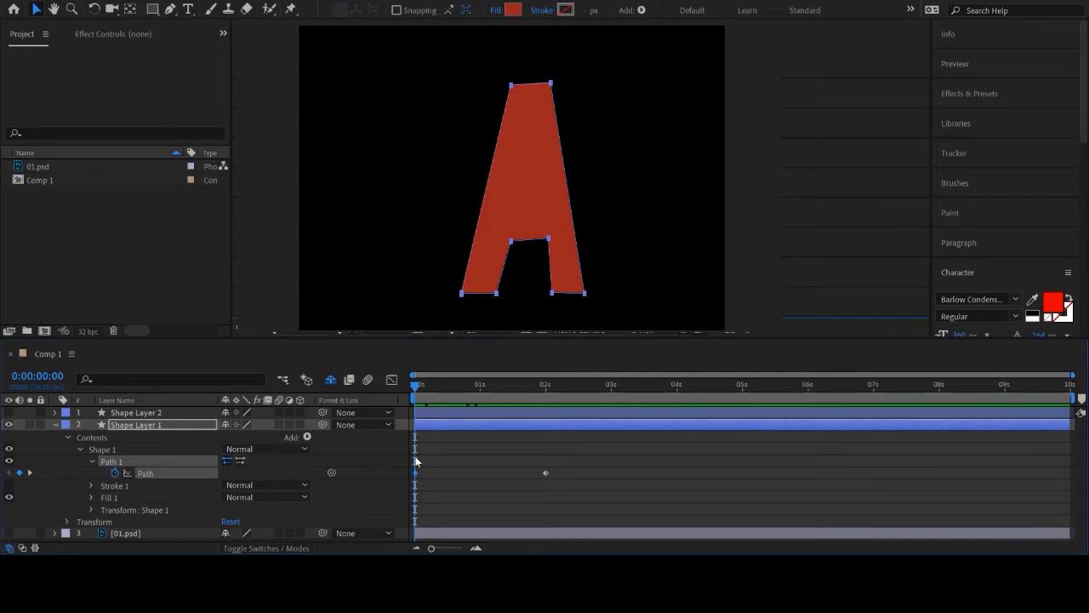
{"action": "left_click", "coordinate": [415, 473]}
{"action": "left_click_drag", "start_coordinate": [500, 392], "coordinate": [547, 396]}
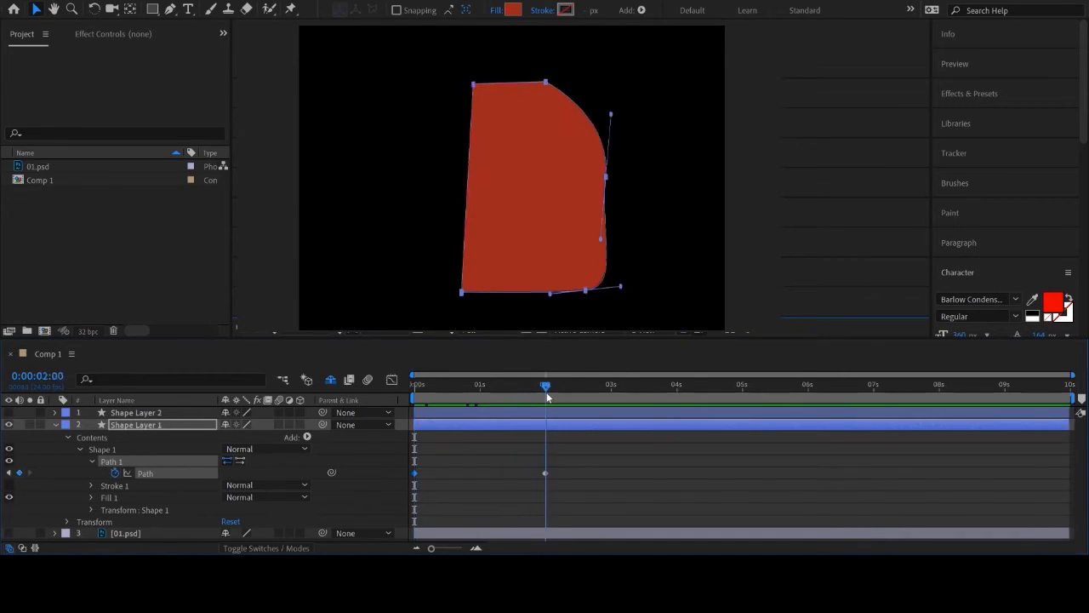
{"action": "left_click", "coordinate": [546, 477]}
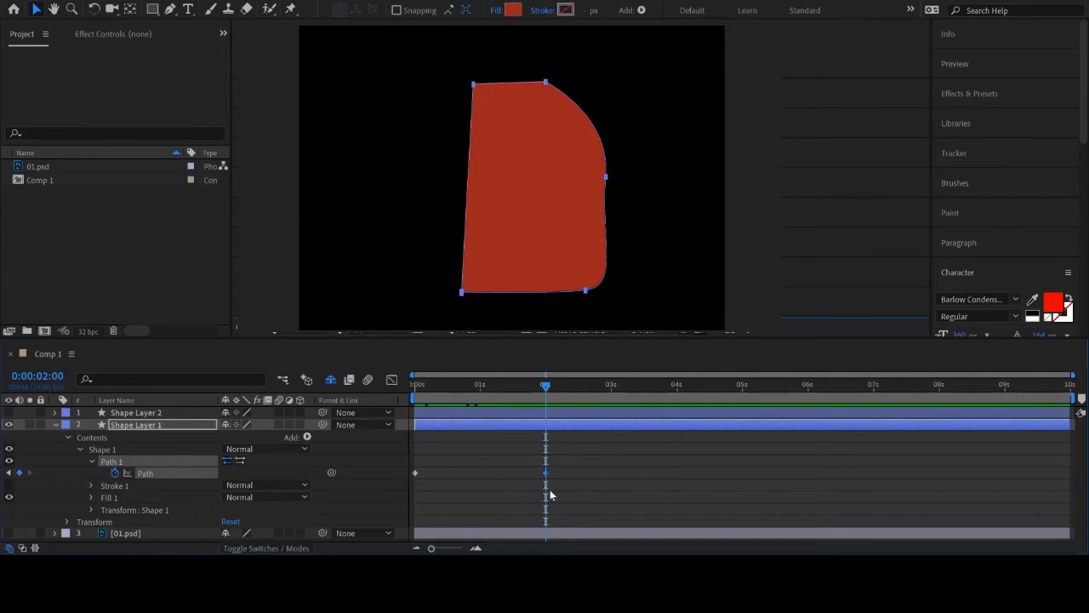
At 0:00:01:12, reshape Shape Layer 1's path by moving the vertices and handles along the letter's right edge into a fuller D curve.
{"action": "left_click_drag", "start_coordinate": [421, 389], "coordinate": [513, 383]}
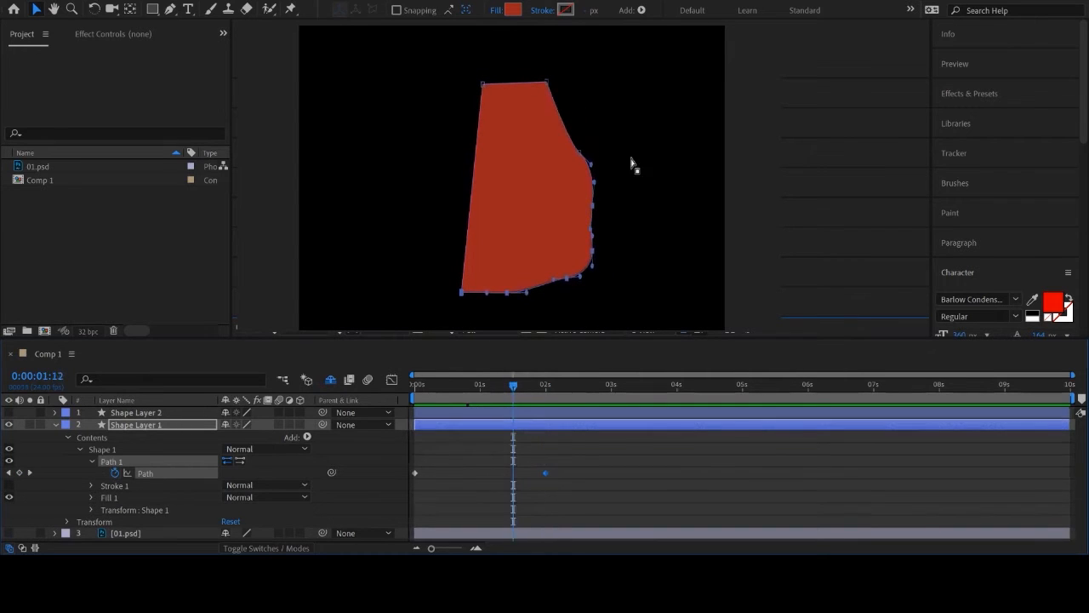
{"action": "left_click_drag", "start_coordinate": [579, 157], "coordinate": [601, 113]}
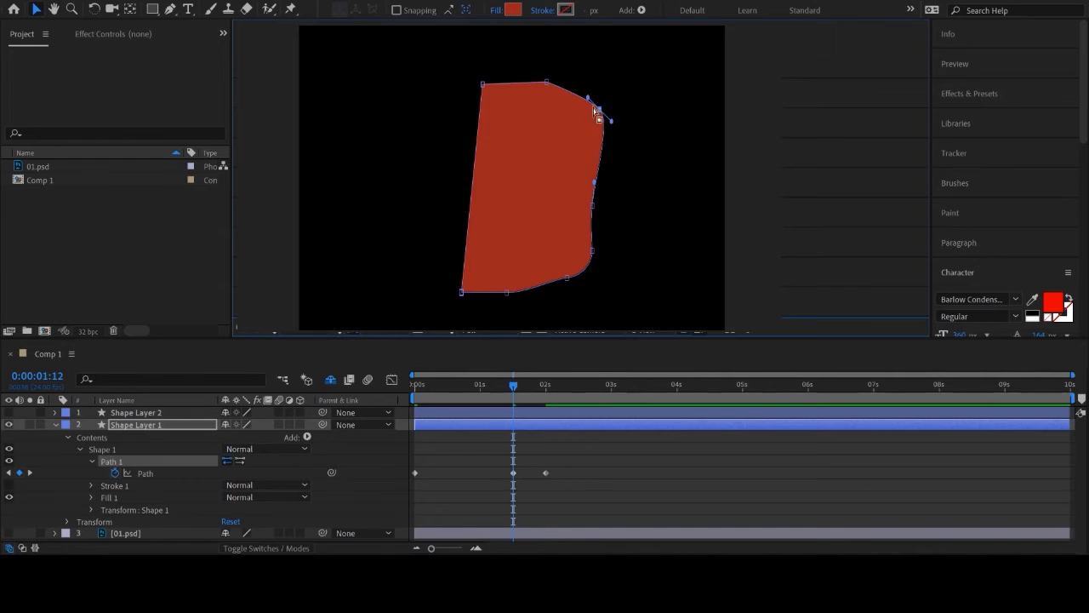
{"action": "left_click", "coordinate": [594, 205]}
{"action": "left_click_drag", "start_coordinate": [596, 209], "coordinate": [606, 176]}
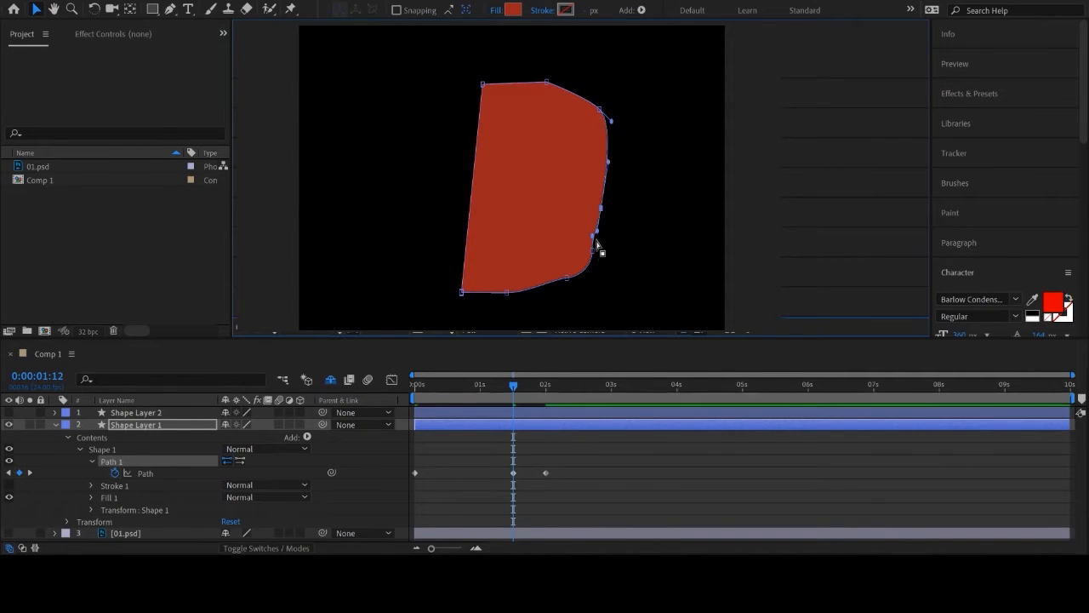
{"action": "mouse_move", "coordinate": [593, 249]}
{"action": "left_mouse_down"}
{"action": "mouse_move", "coordinate": [593, 265]}
{"action": "mouse_move", "coordinate": [597, 250]}
{"action": "left_mouse_up"}
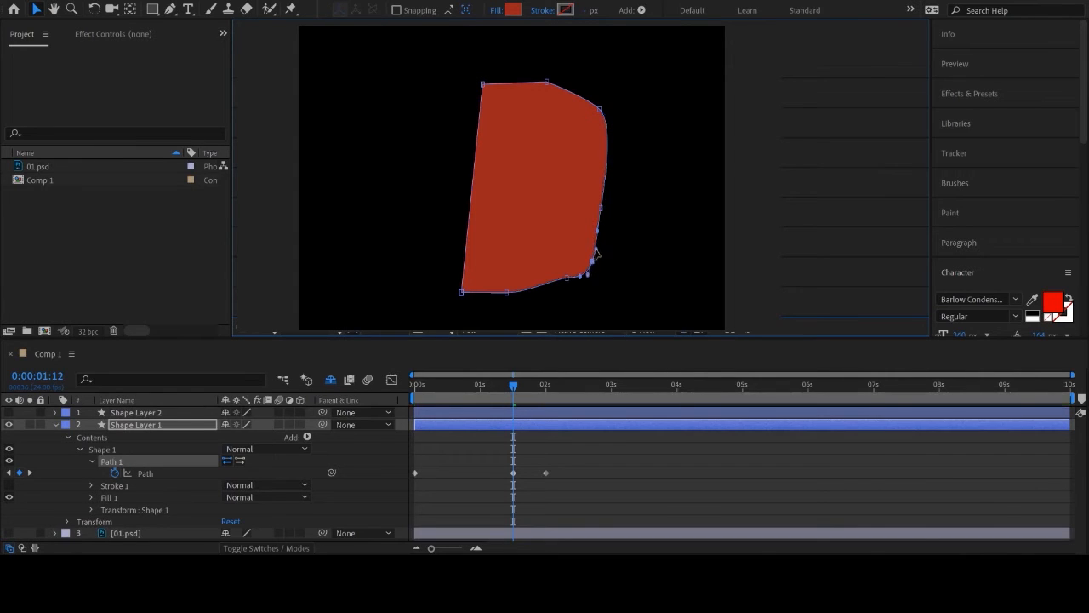
{"action": "left_click", "coordinate": [569, 288]}
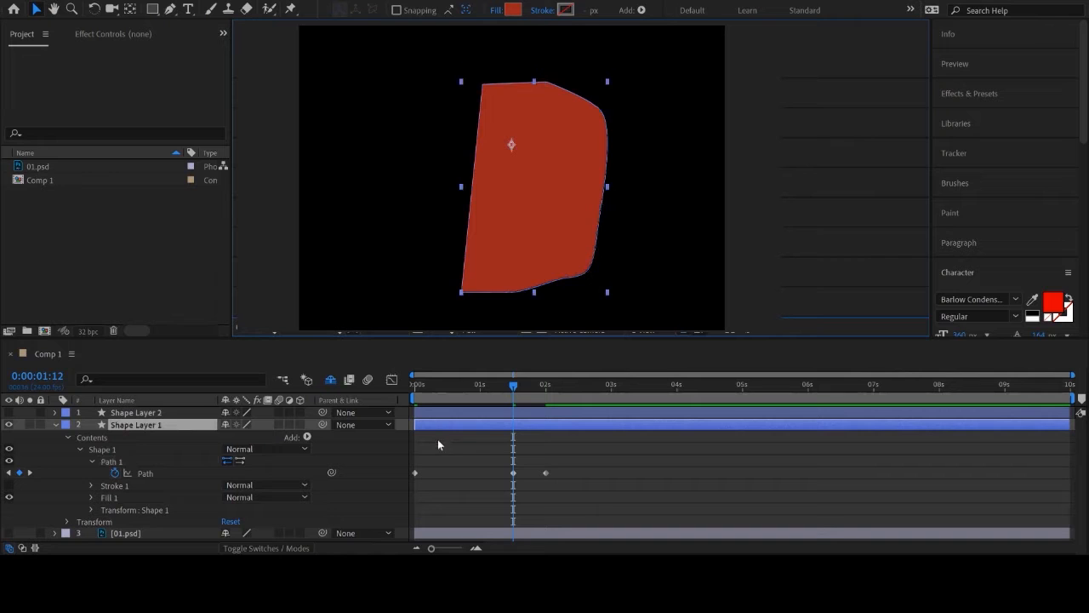
Add a Path keyframe to Shape Layer 1 at 0:00:00:18 and smooth the pointed lower-right corner by adjusting its vertices.
{"action": "left_click_drag", "start_coordinate": [513, 389], "coordinate": [463, 385]}
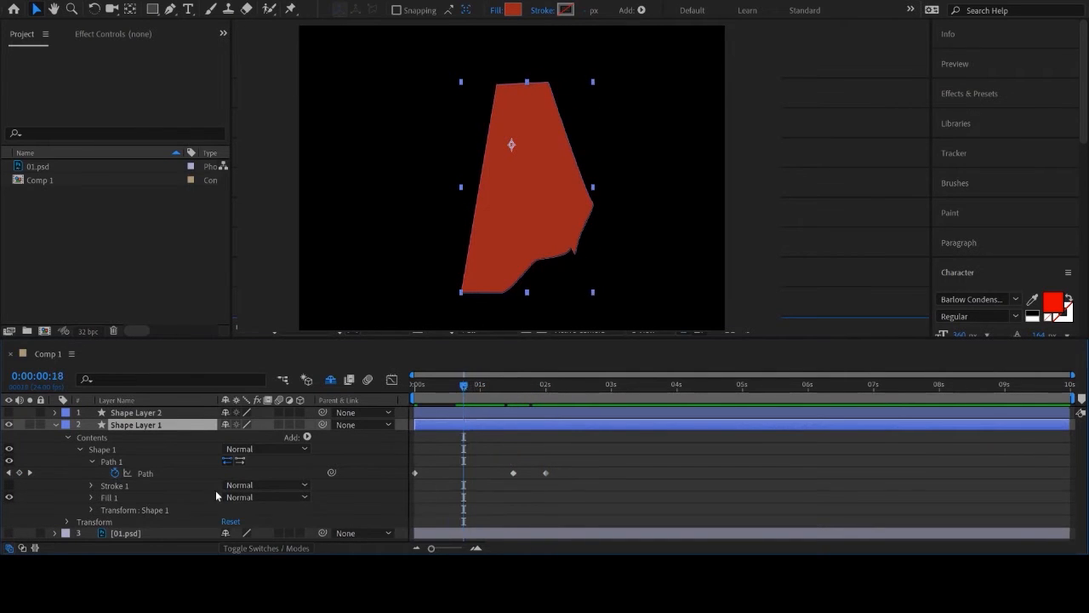
{"action": "left_click", "coordinate": [19, 473]}
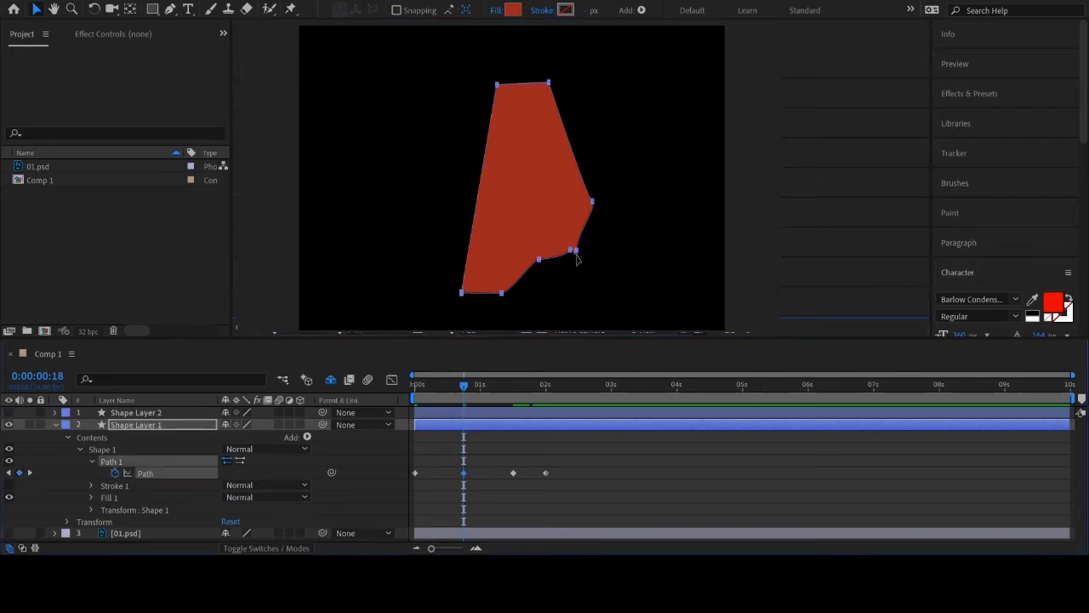
{"action": "mouse_move", "coordinate": [576, 255]}
{"action": "left_mouse_down"}
{"action": "mouse_move", "coordinate": [585, 265]}
{"action": "mouse_move", "coordinate": [574, 249]}
{"action": "left_mouse_up"}
{"action": "left_click", "coordinate": [570, 249]}
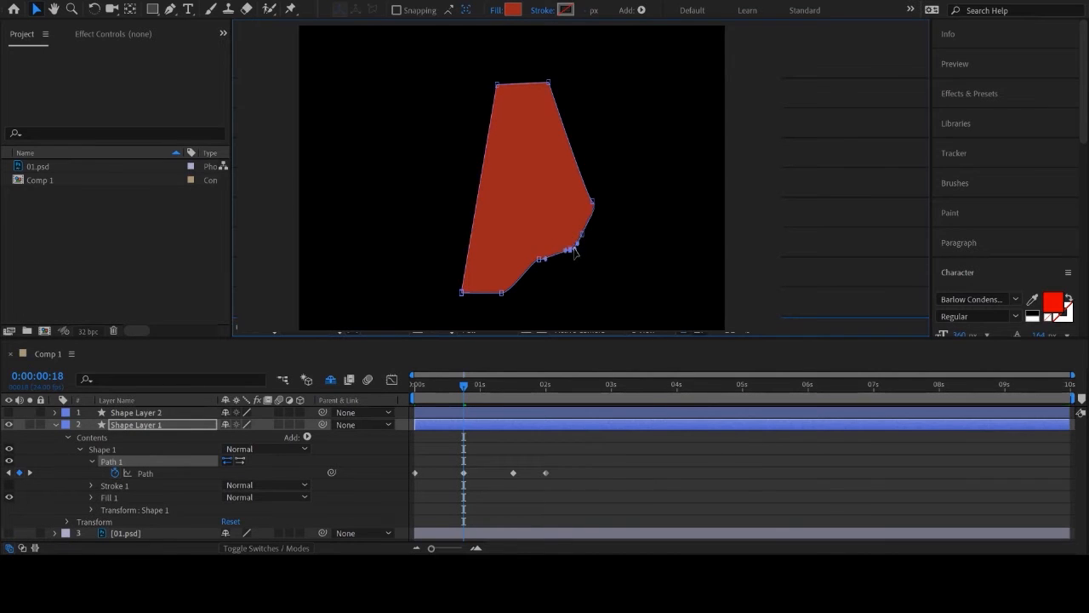
Clear the selection and scrub through the refined morph, returning to 0:00:00:00.
{"action": "left_click", "coordinate": [479, 454]}
{"action": "left_click_drag", "start_coordinate": [463, 388], "coordinate": [506, 411]}
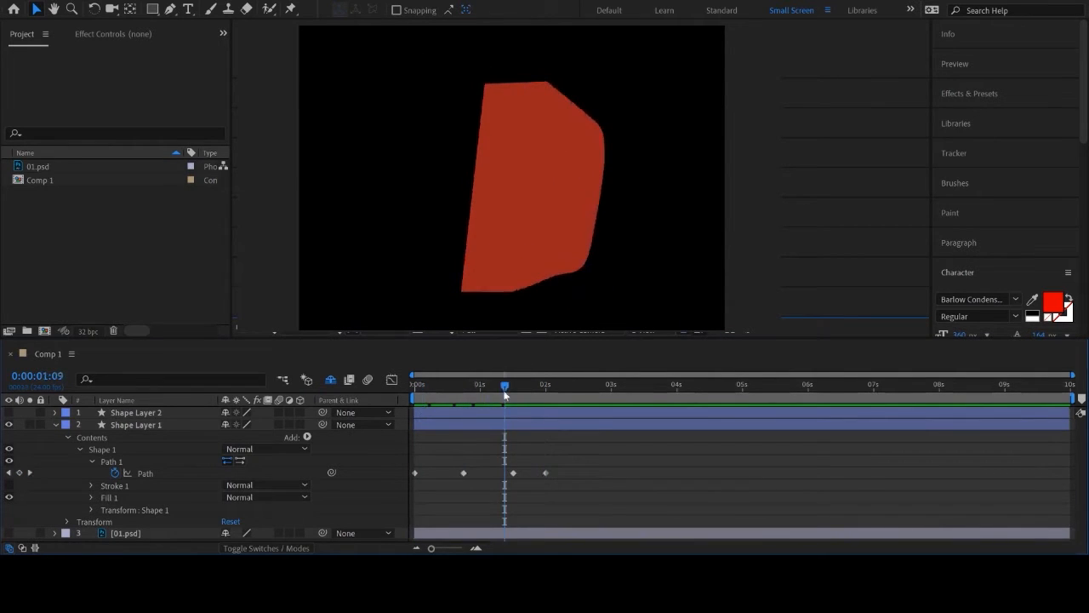
{"action": "left_click_drag", "start_coordinate": [505, 392], "coordinate": [407, 408]}
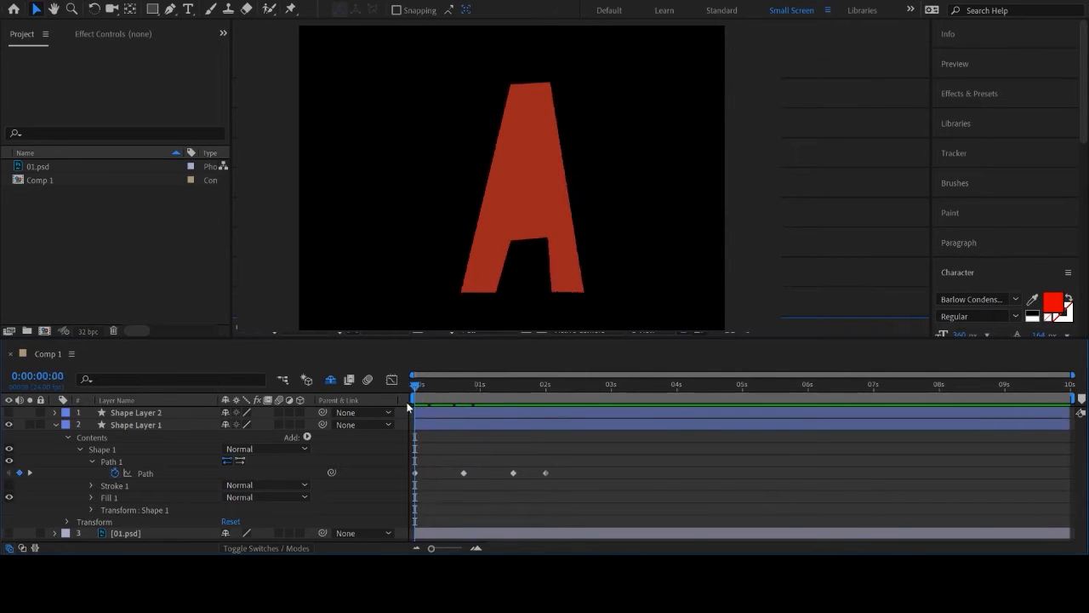
Reveal Shape Layer 1's Rotation property and move the anchor point to the lower-left corner of the letter A.
{"action": "left_click", "coordinate": [120, 423]}
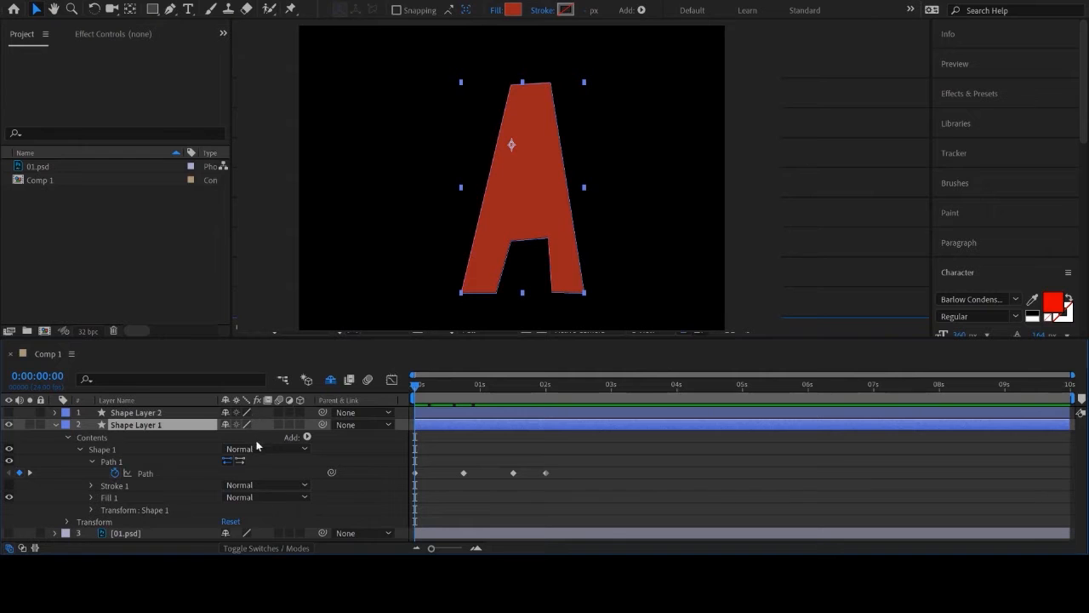
{"action": "key", "text": "r"}
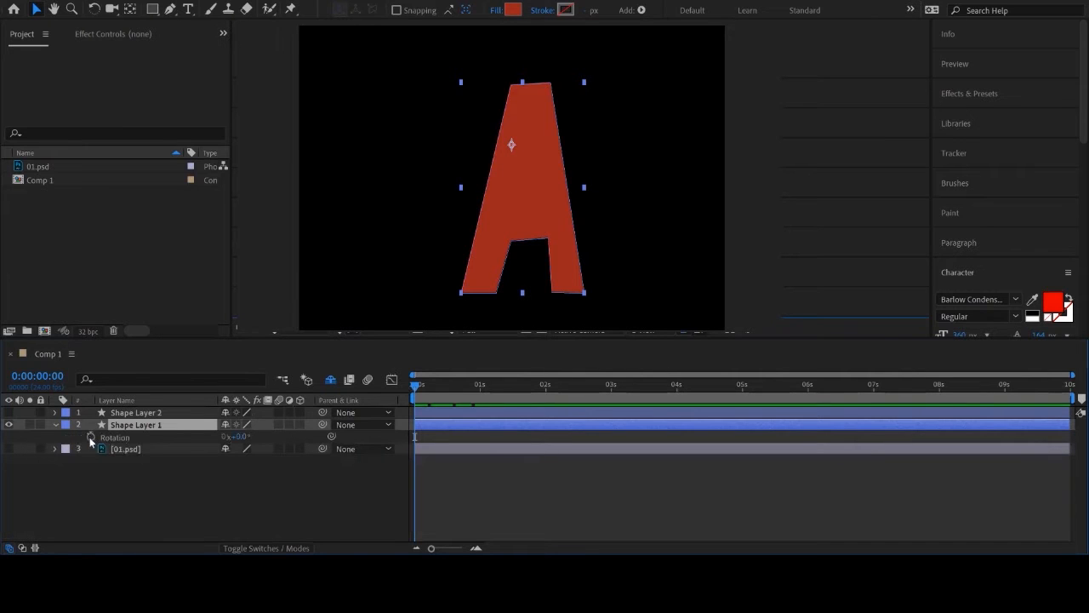
{"action": "mouse_move", "coordinate": [416, 385]}
{"action": "left_mouse_down"}
{"action": "mouse_move", "coordinate": [445, 385]}
{"action": "mouse_move", "coordinate": [403, 393]}
{"action": "left_mouse_up"}
{"action": "key", "text": "y"}
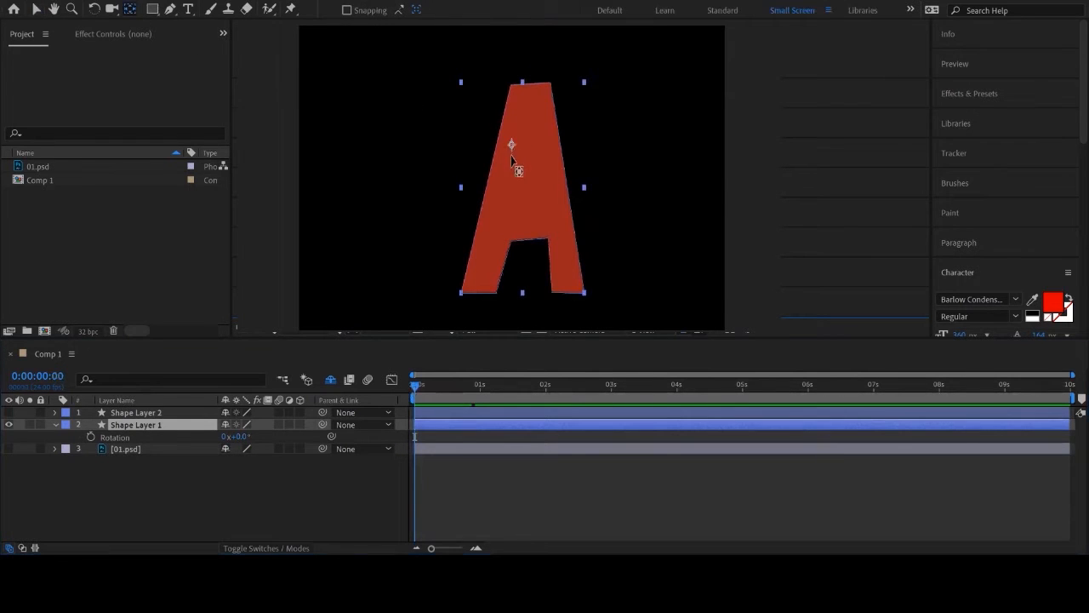
{"action": "left_click", "coordinate": [502, 504]}
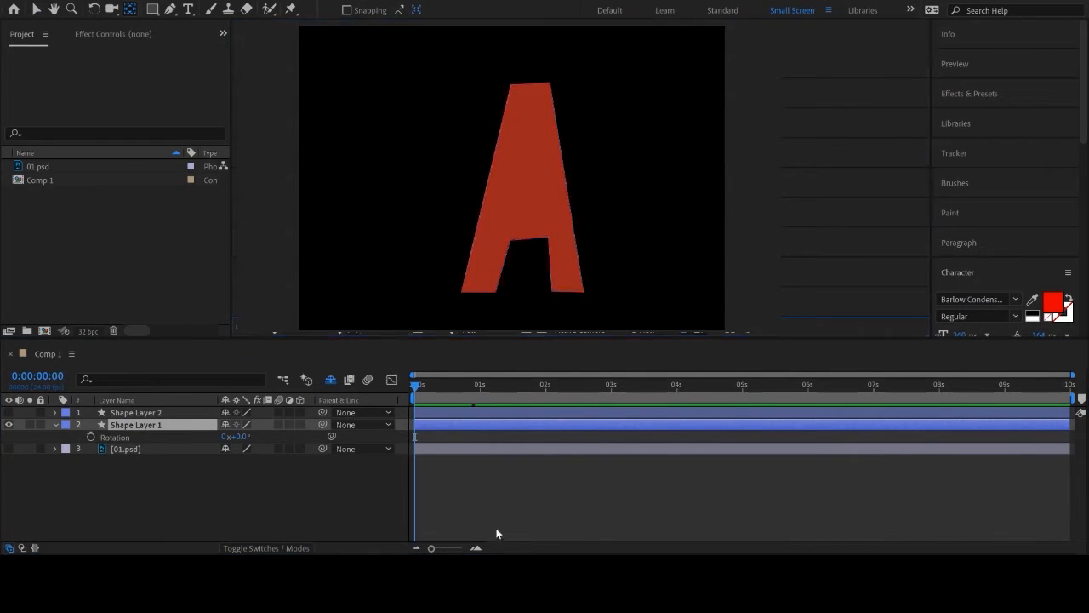
{"action": "left_click", "coordinate": [481, 423]}
{"action": "left_click_drag", "start_coordinate": [515, 161], "coordinate": [462, 310]}
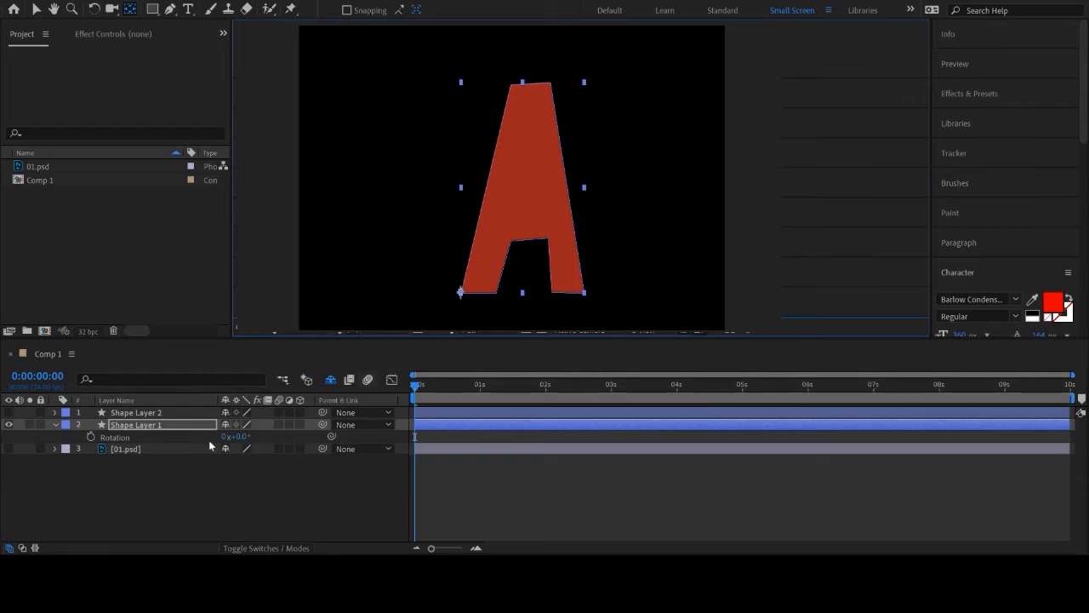
Keyframe Shape Layer 1's Rotation at 0:00:00:00 and set it to 12° at 0:00:00:06.
{"action": "left_click", "coordinate": [90, 437]}
{"action": "left_click_drag", "start_coordinate": [417, 388], "coordinate": [431, 389]}
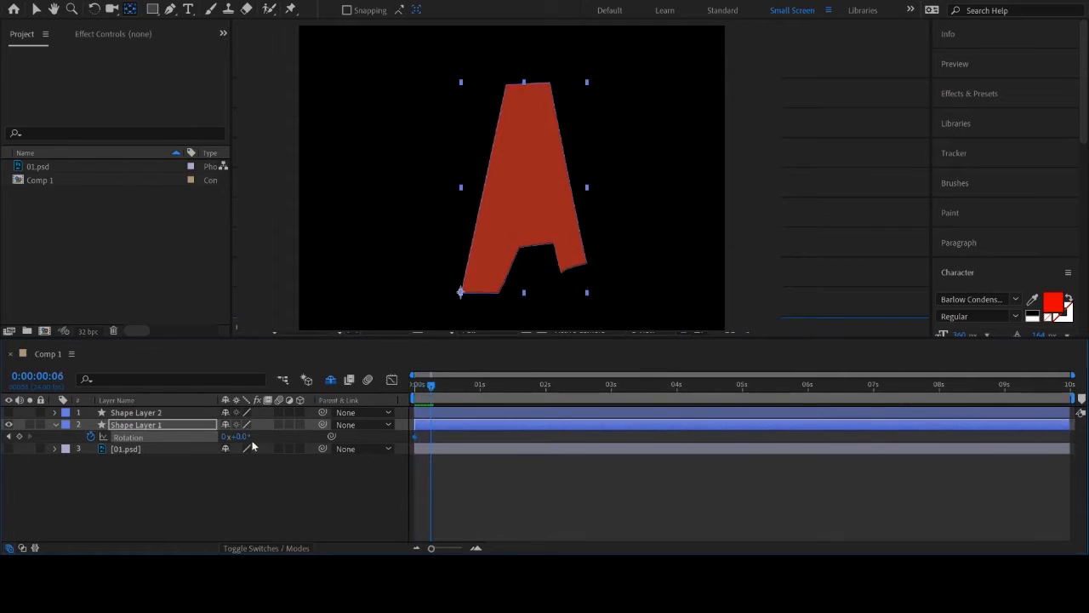
{"action": "left_click_drag", "start_coordinate": [236, 436], "coordinate": [247, 436]}
{"action": "left_click_drag", "start_coordinate": [423, 386], "coordinate": [452, 387]}
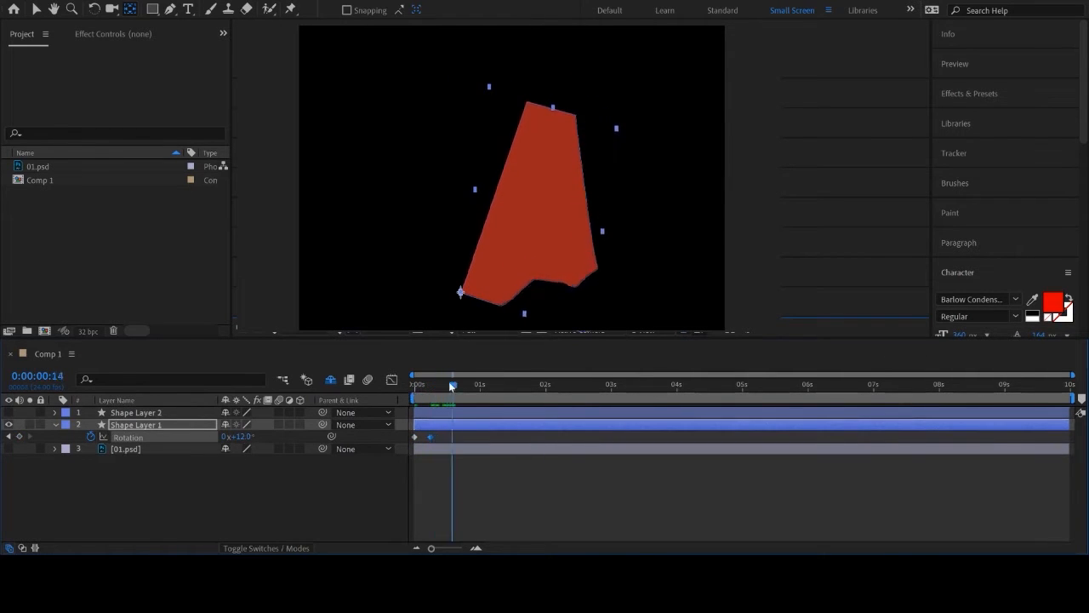
Keyframe Shape Layer 1's Rotation at 0:00:00:14, set it to -11° shortly after one second and -1° at 0:00:01:19.
{"action": "mouse_move", "coordinate": [247, 436]}
{"action": "left_mouse_down"}
{"action": "mouse_move", "coordinate": [217, 437]}
{"action": "mouse_move", "coordinate": [255, 435]}
{"action": "left_mouse_up"}
{"action": "left_click_drag", "start_coordinate": [417, 389], "coordinate": [500, 389]}
{"action": "left_click_drag", "start_coordinate": [234, 435], "coordinate": [213, 435]}
{"action": "left_click_drag", "start_coordinate": [500, 389], "coordinate": [533, 389]}
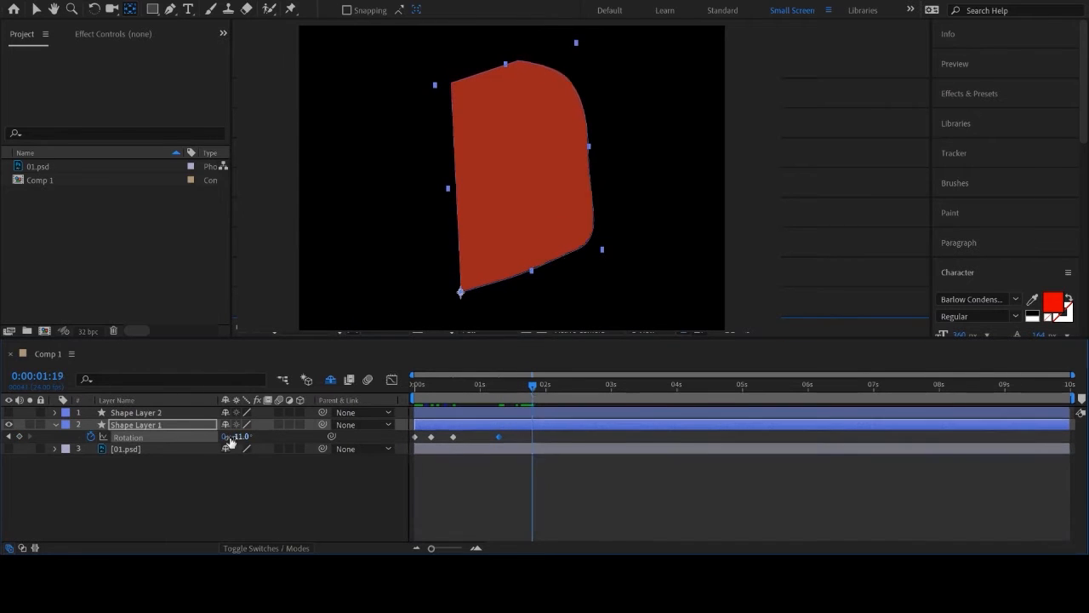
{"action": "left_click_drag", "start_coordinate": [239, 435], "coordinate": [239, 436]}
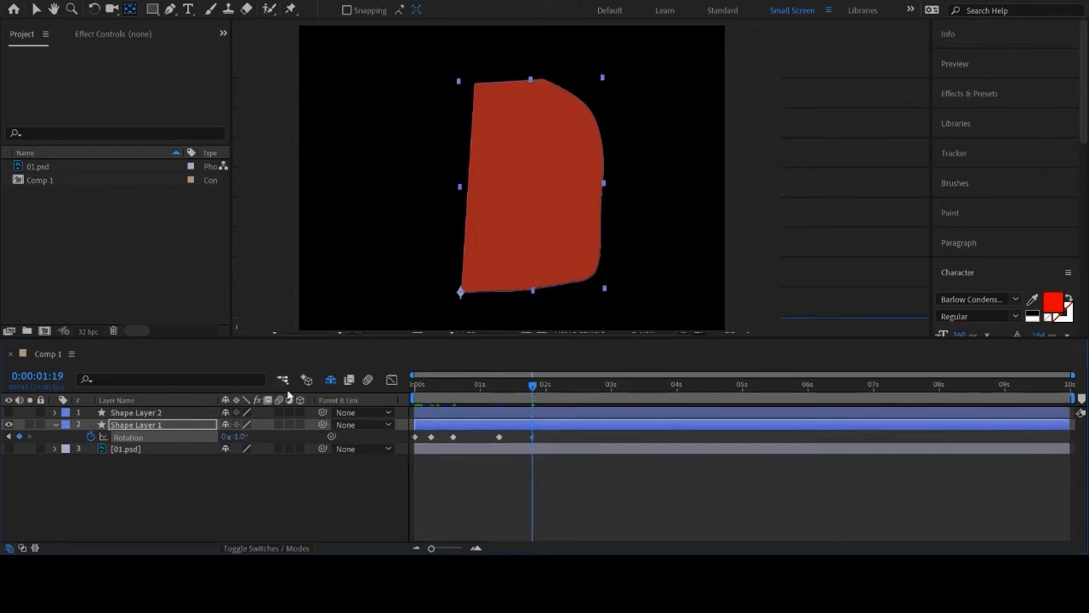
Apply Easy Ease to all of Shape Layer 1's Rotation keyframes and preview the animation from 0:00:00:00.
{"action": "left_click_drag", "start_coordinate": [458, 397], "coordinate": [410, 397]}
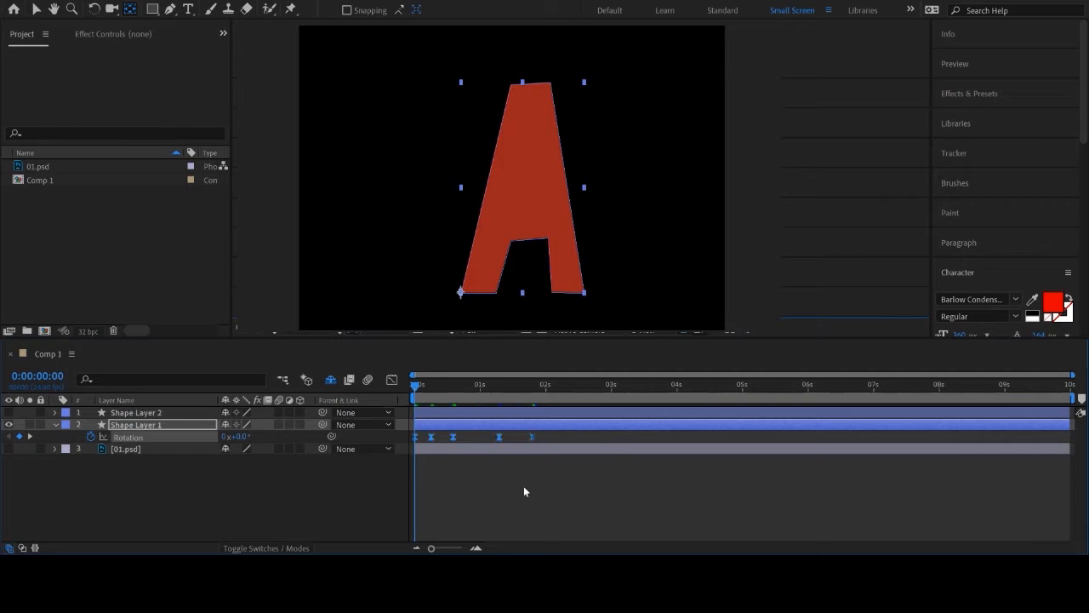
{"action": "key", "text": "space"}
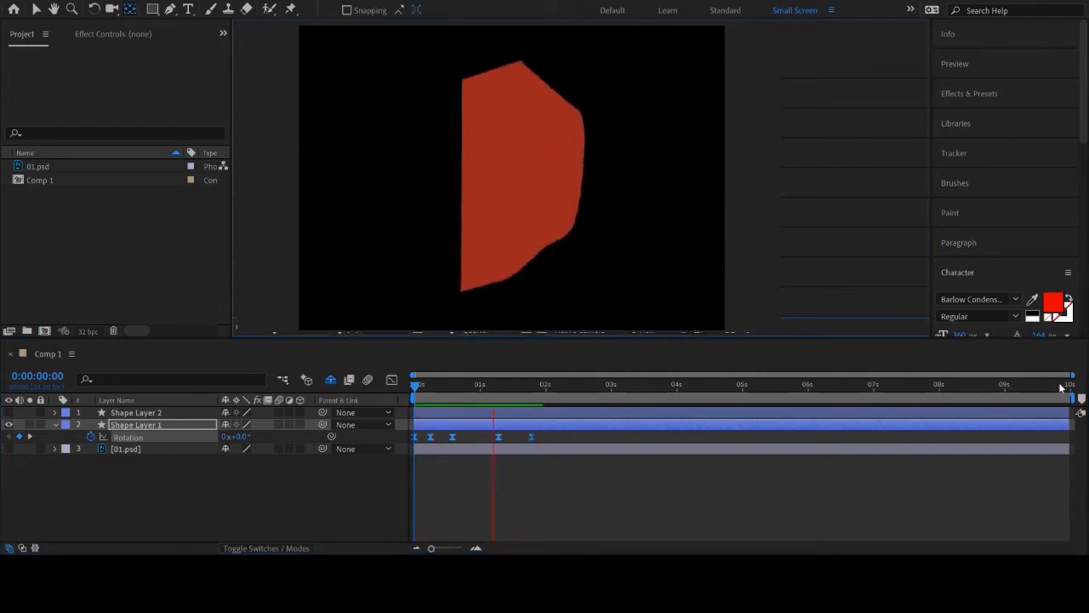
Shorten the work area to end just past the two-second mark and preview the wobbling morph.
{"action": "left_click_drag", "start_coordinate": [620, 393], "coordinate": [546, 399]}
{"action": "left_click_drag", "start_coordinate": [1074, 398], "coordinate": [556, 399]}
{"action": "left_click", "coordinate": [435, 388]}
{"action": "key", "text": "space"}
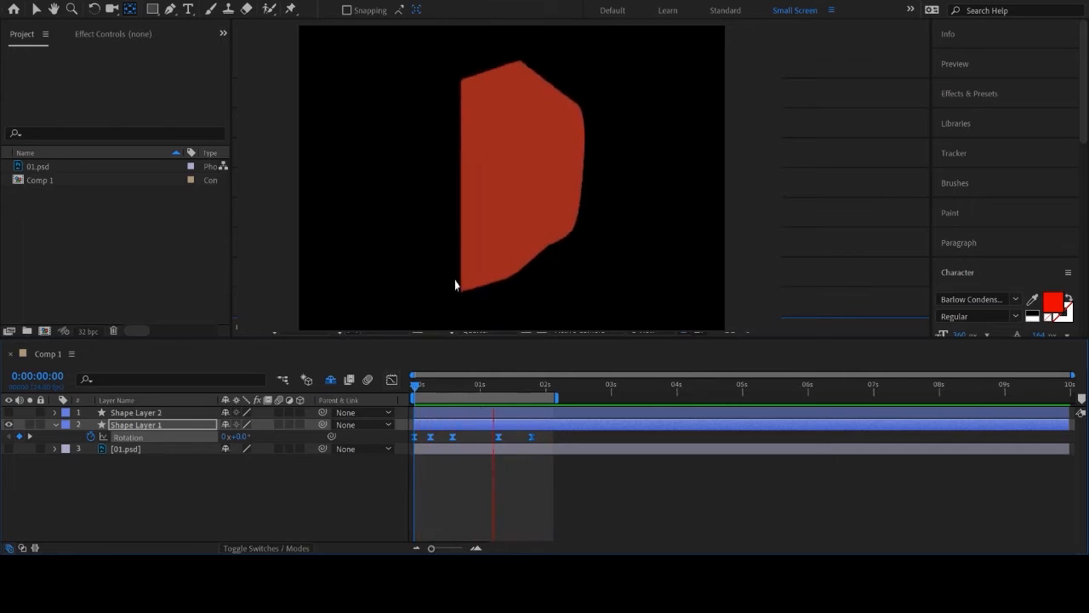
{"action": "left_click", "coordinate": [519, 495]}
{"action": "left_click", "coordinate": [485, 507]}
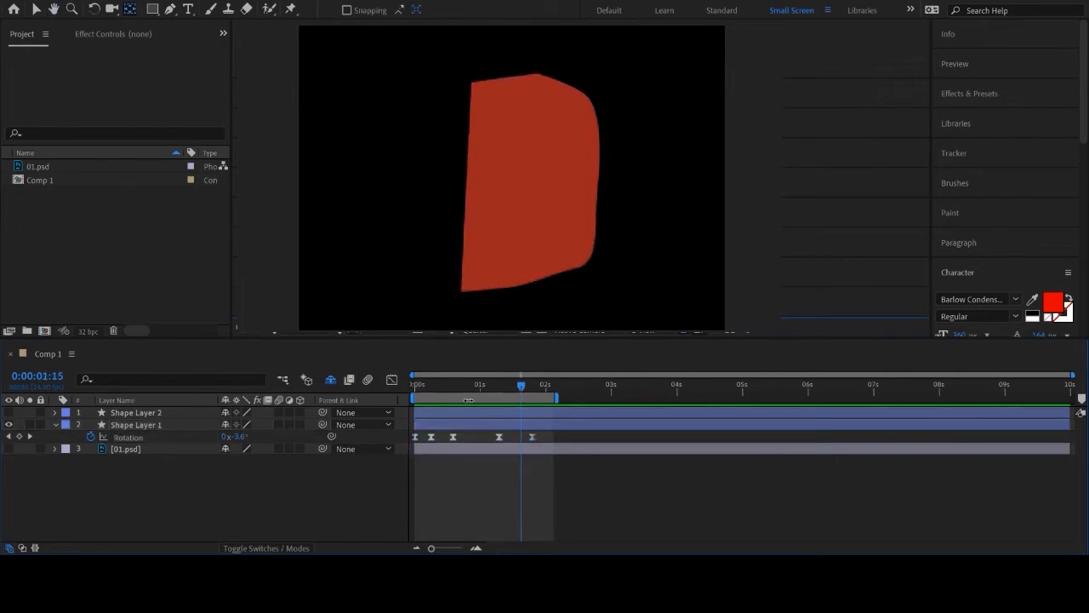
Return to 0:00:00:00, clear the selection and collapse Shape Layer 1's properties.
{"action": "left_click_drag", "start_coordinate": [461, 385], "coordinate": [396, 394]}
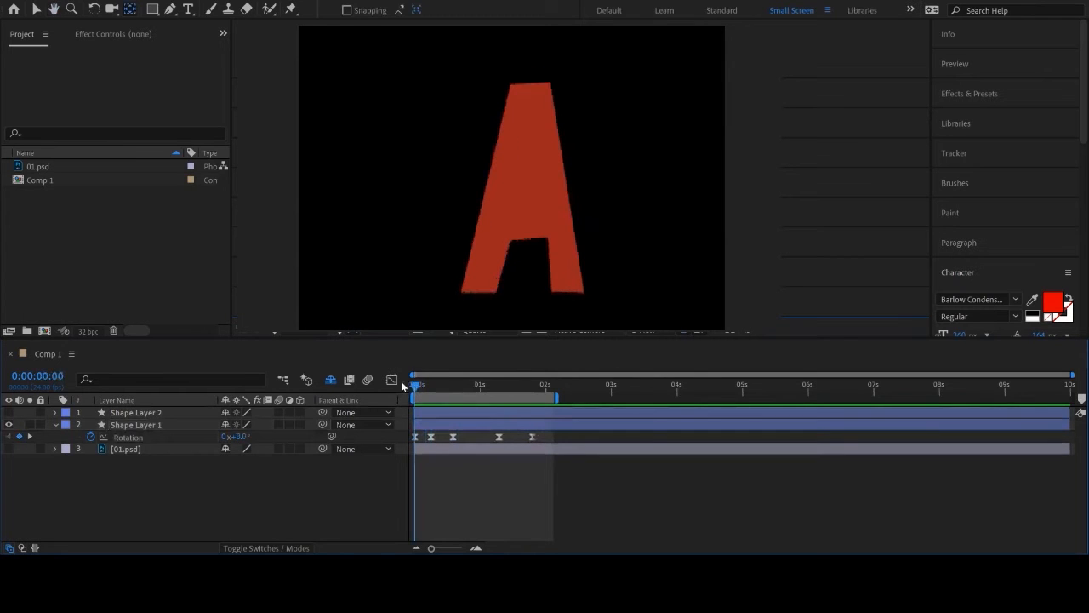
{"action": "left_click", "coordinate": [120, 437]}
{"action": "left_click", "coordinate": [124, 428]}
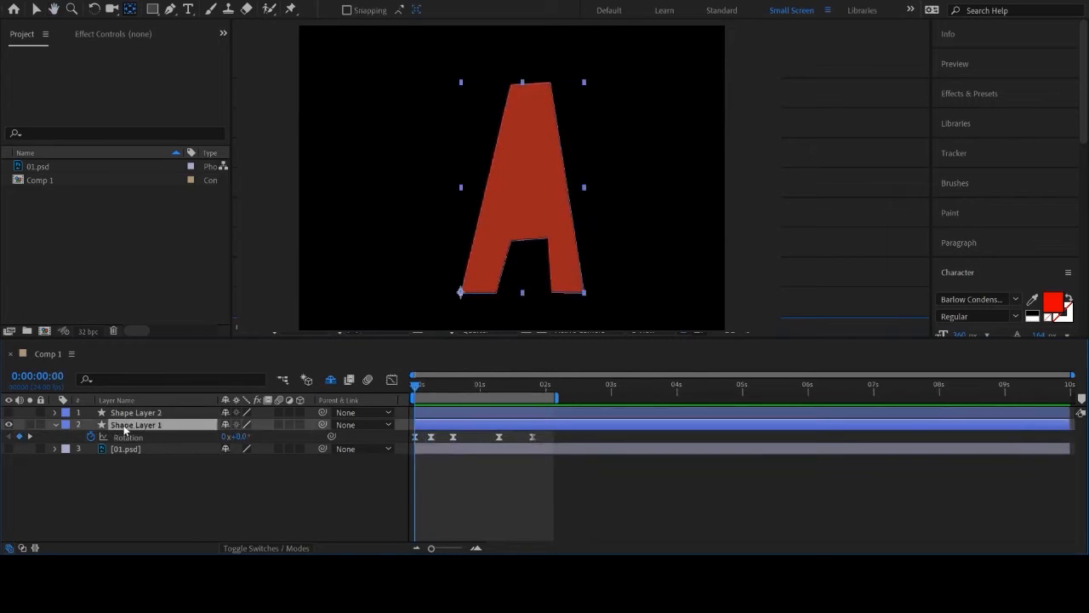
{"action": "left_click", "coordinate": [123, 495]}
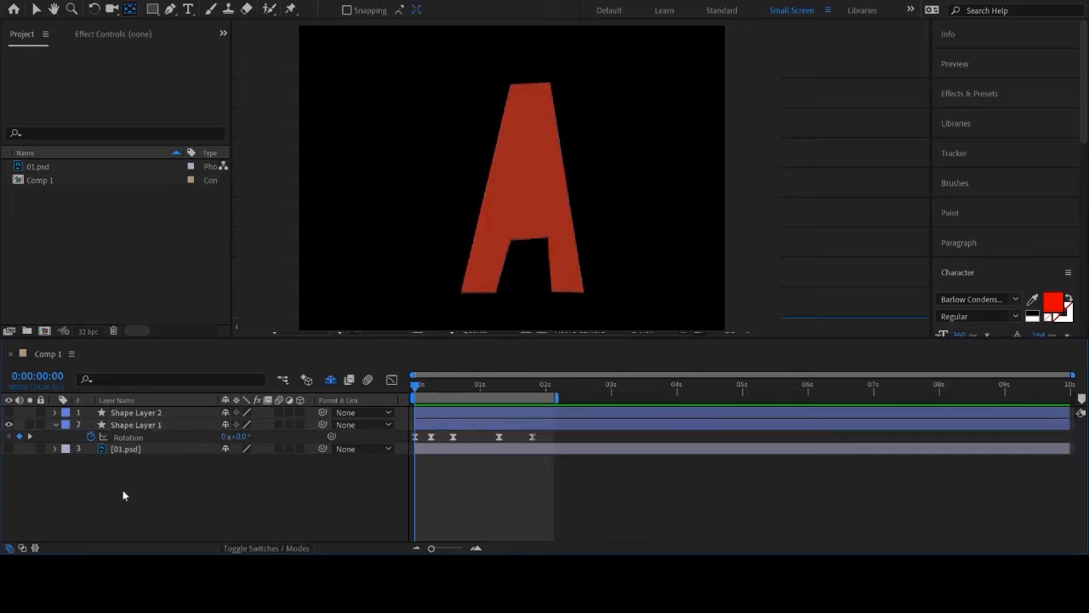
{"action": "left_click", "coordinate": [53, 424]}
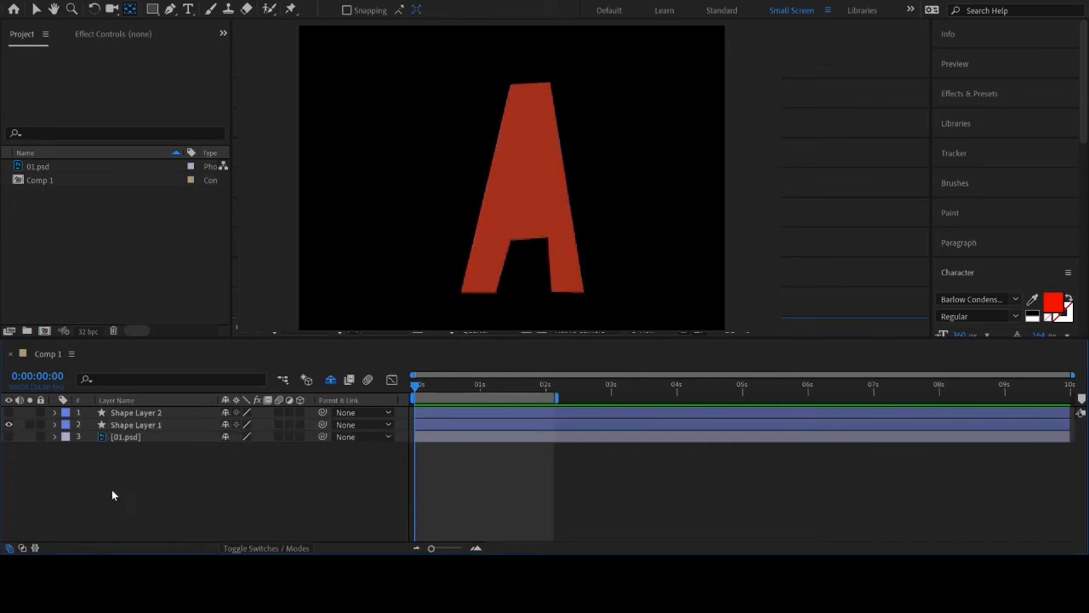
Draw a closed triangle with the Pen tool on a new shape layer as the letter A's inner hole.
{"action": "left_click", "coordinate": [170, 11]}
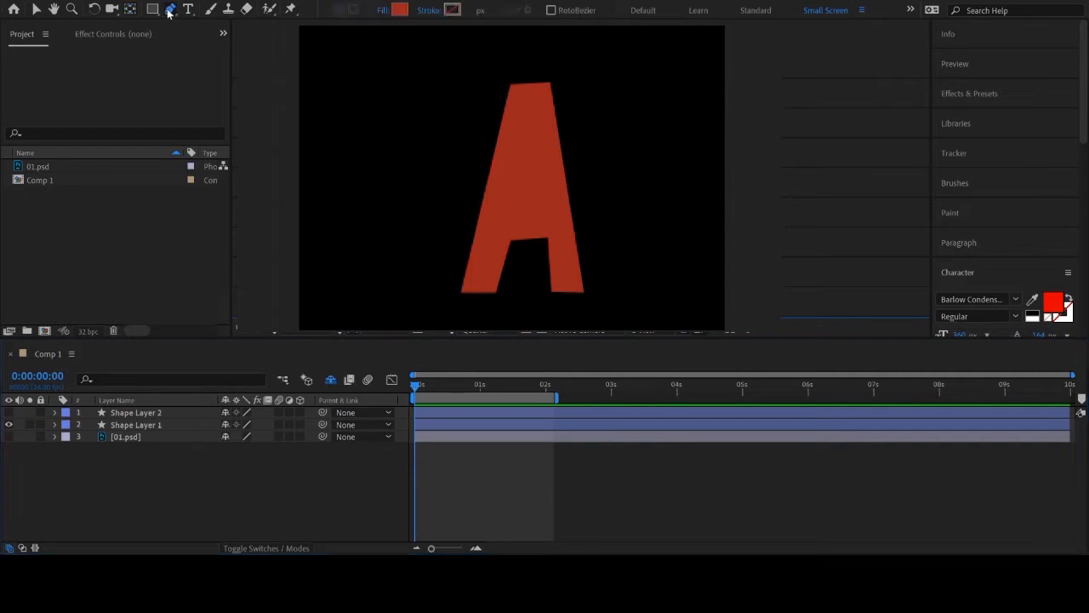
{"action": "left_click", "coordinate": [524, 132]}
{"action": "left_click", "coordinate": [514, 205]}
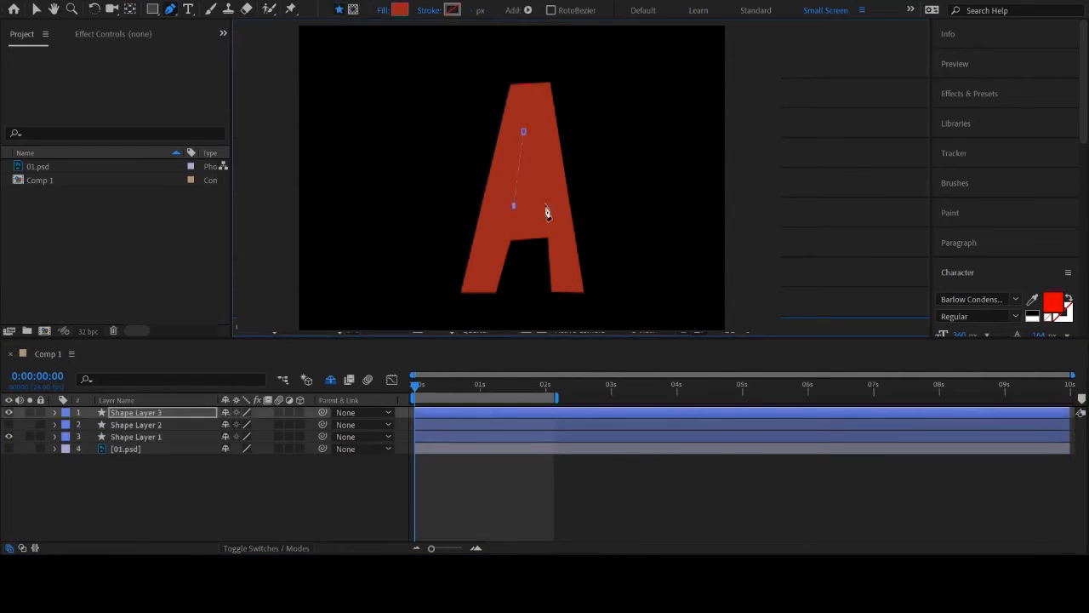
{"action": "left_click", "coordinate": [524, 132]}
Change the fill of the triangle on Shape Layer 3 to black.
{"action": "left_click", "coordinate": [125, 414]}
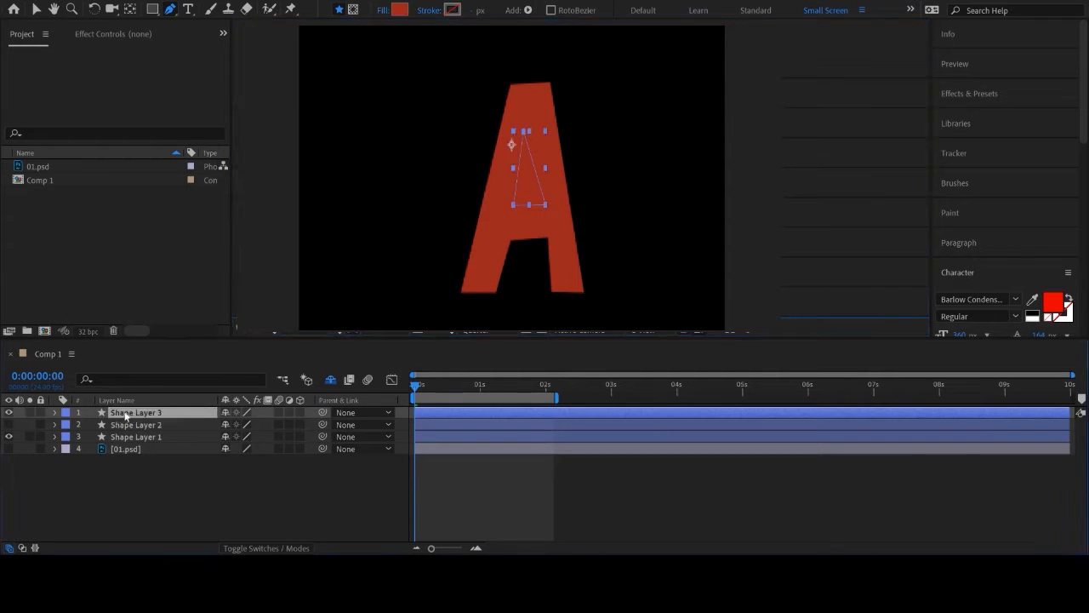
{"action": "left_click", "coordinate": [400, 13]}
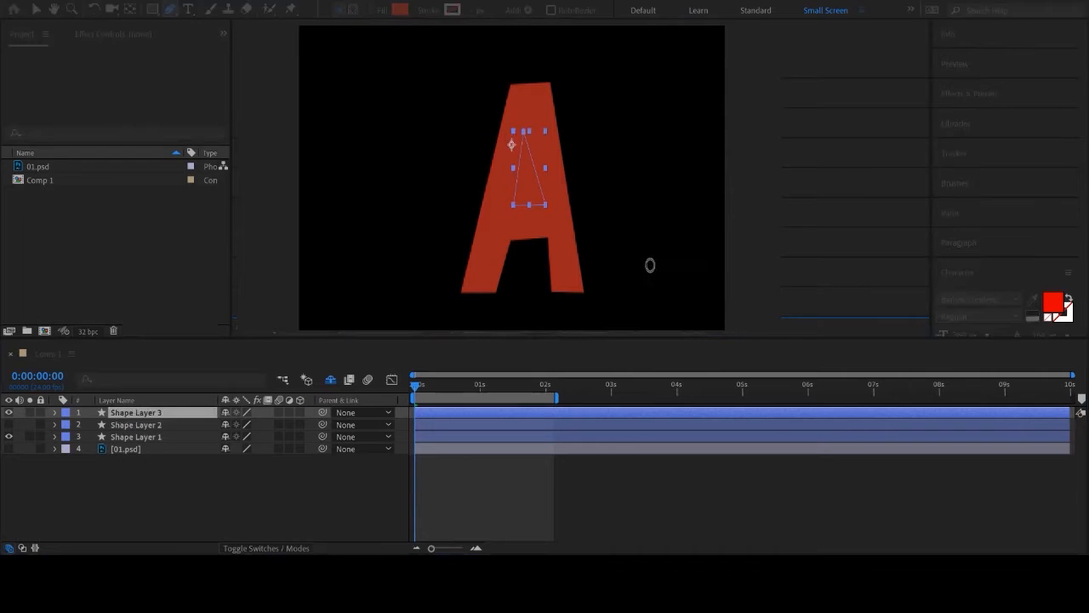
{"action": "left_click_drag", "start_coordinate": [650, 265], "coordinate": [611, 336]}
{"action": "left_click", "coordinate": [1014, 134]}
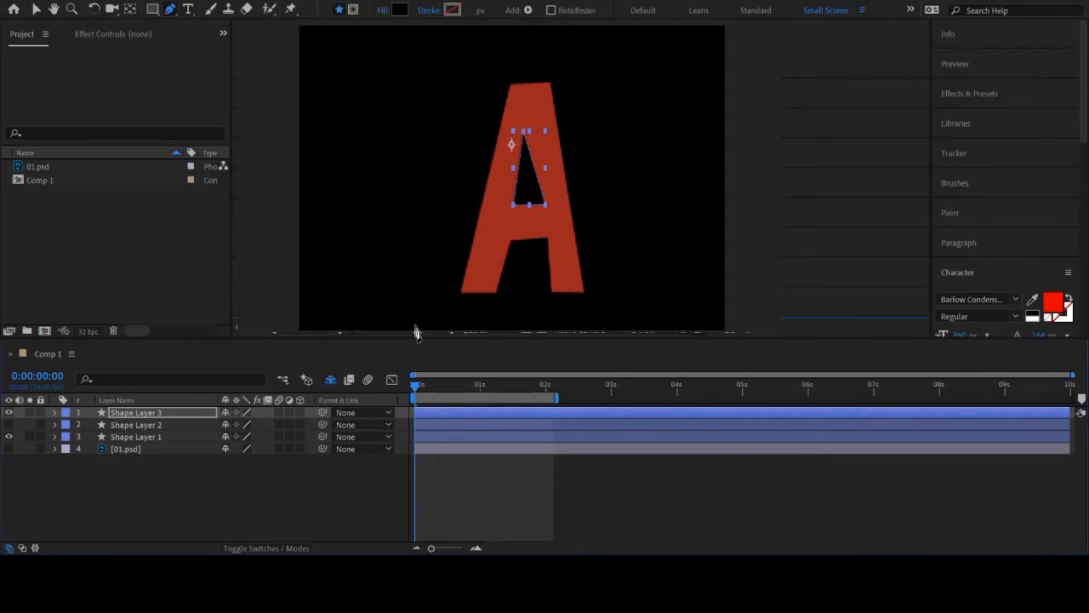
Rename Shape Layer 1 as outside.
{"action": "left_click", "coordinate": [129, 437]}
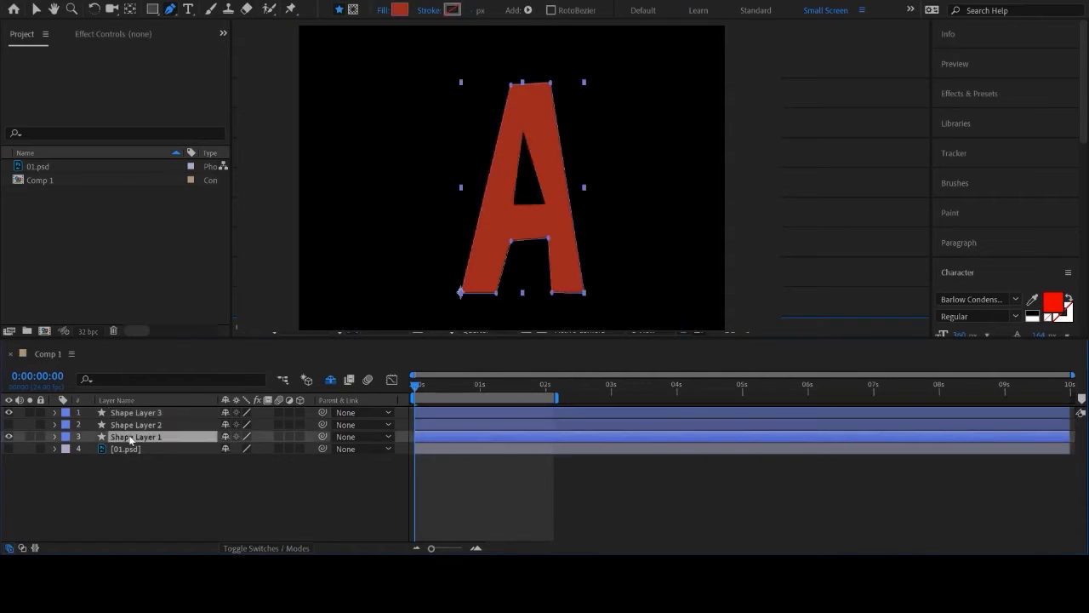
{"action": "key", "text": "Return"}
{"action": "type", "text": "outside"}
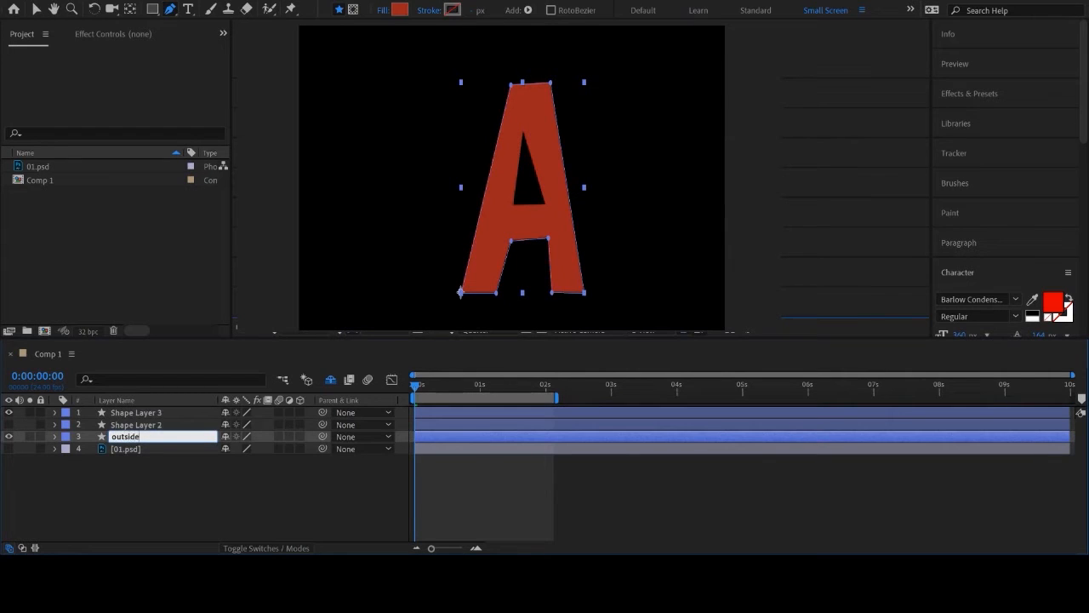
{"action": "key", "text": "Return"}
Move the triangle's top vertex slightly to the right so it is centered over its base, and deselect the layer.
{"action": "left_click", "coordinate": [140, 414]}
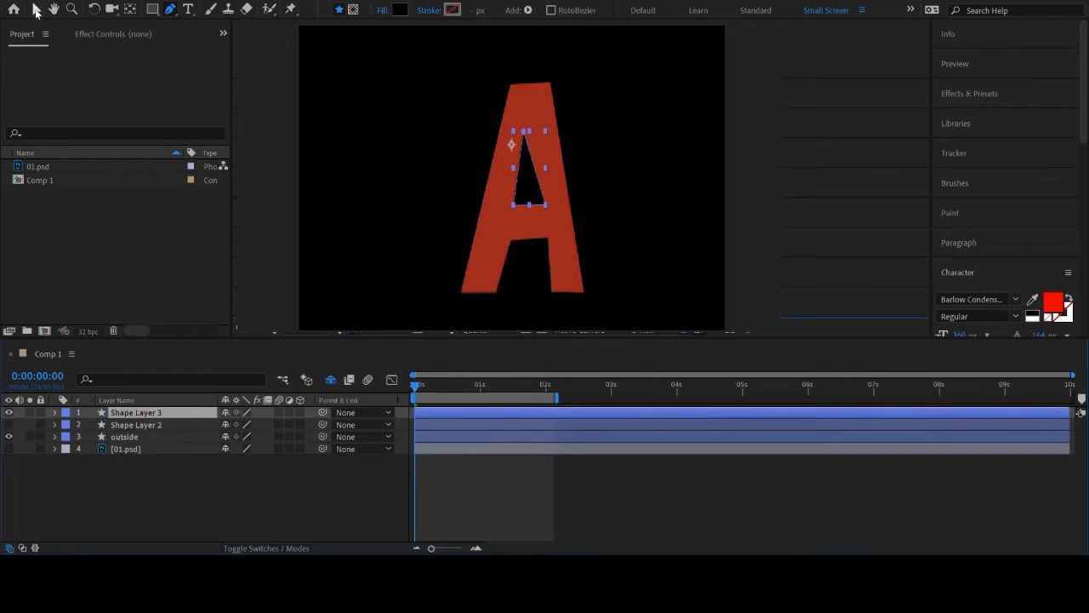
{"action": "left_click", "coordinate": [36, 9]}
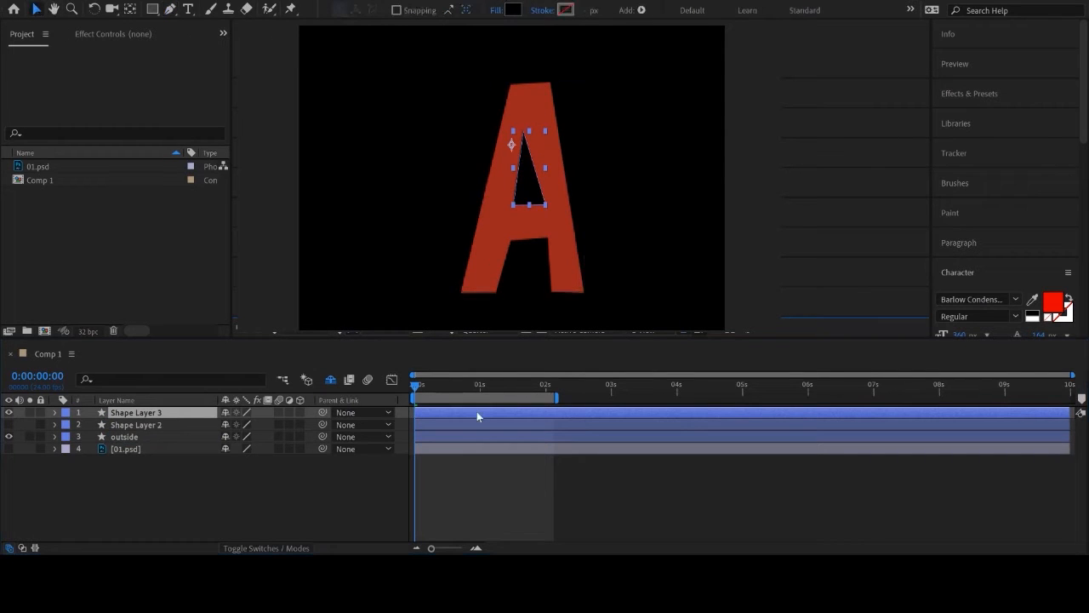
{"action": "left_click", "coordinate": [171, 8]}
{"action": "left_click", "coordinate": [524, 134]}
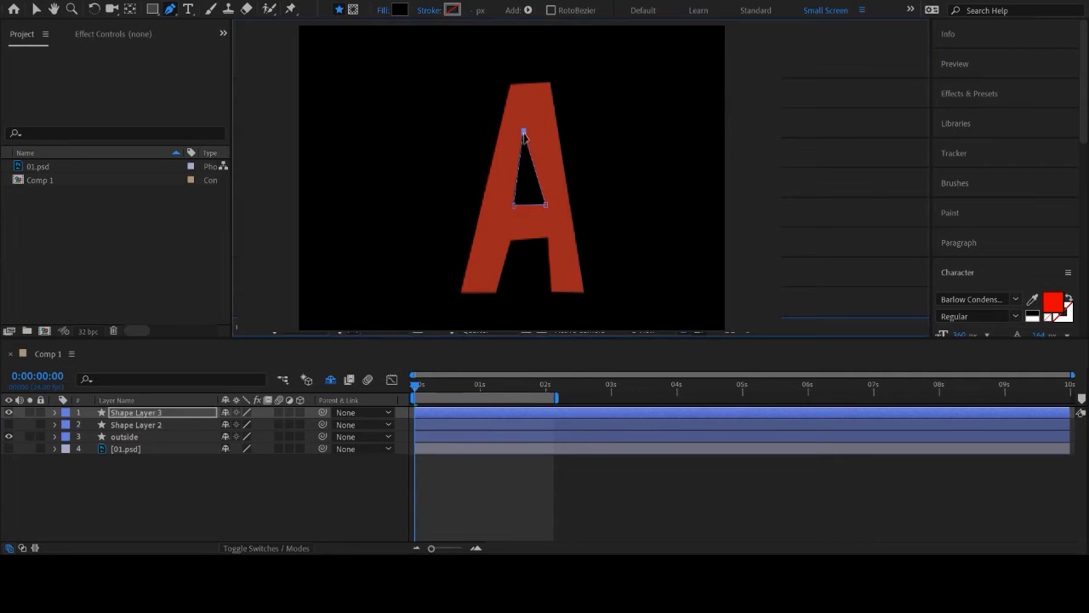
{"action": "left_click_drag", "start_coordinate": [524, 134], "coordinate": [531, 135]}
{"action": "left_click", "coordinate": [541, 519]}
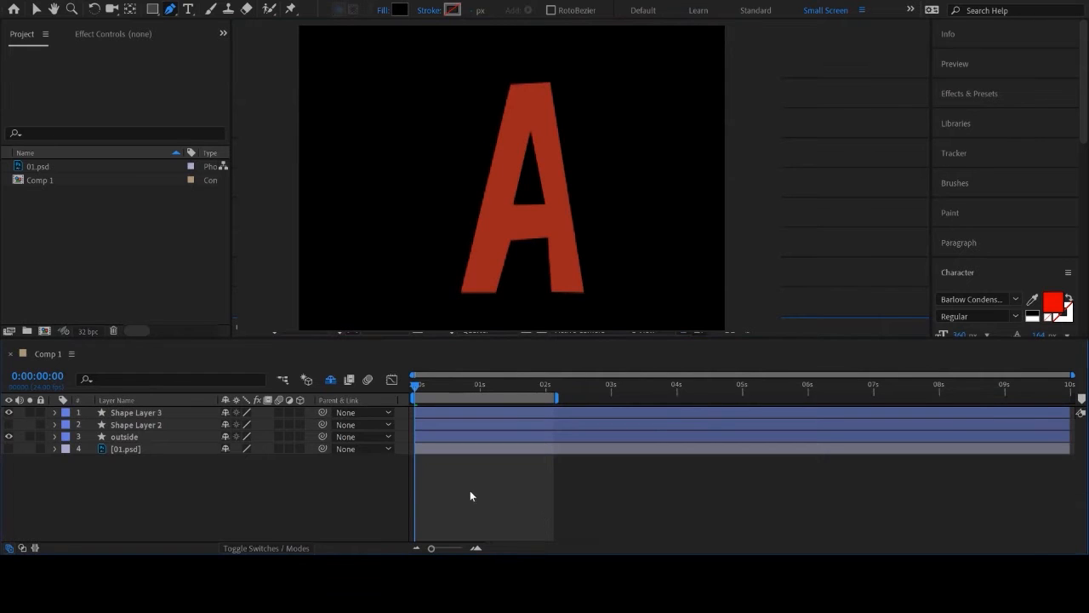
Reveal Shape Layer 3's Path property under Shape 1 and keyframe it at 0:00:00:00.
{"action": "left_click", "coordinate": [143, 415]}
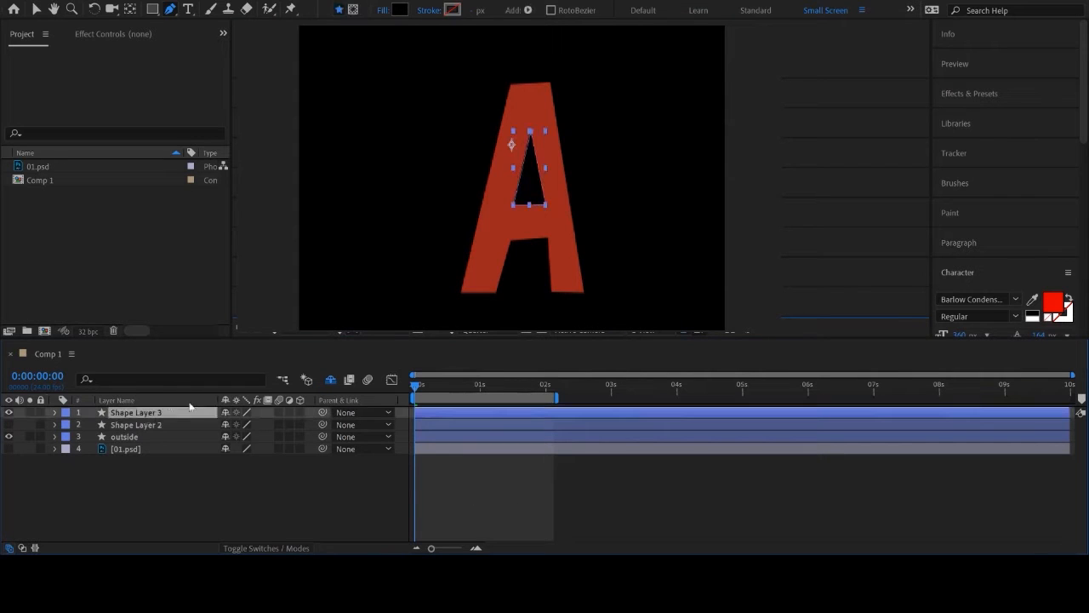
{"action": "left_click", "coordinate": [56, 413]}
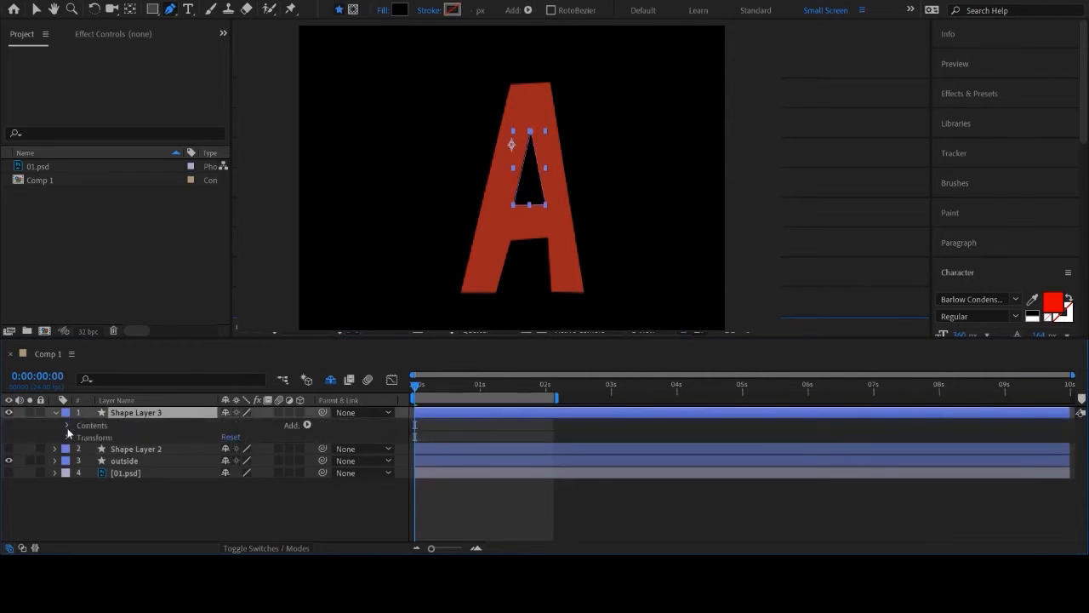
{"action": "left_click", "coordinate": [67, 425]}
{"action": "left_click", "coordinate": [79, 437]}
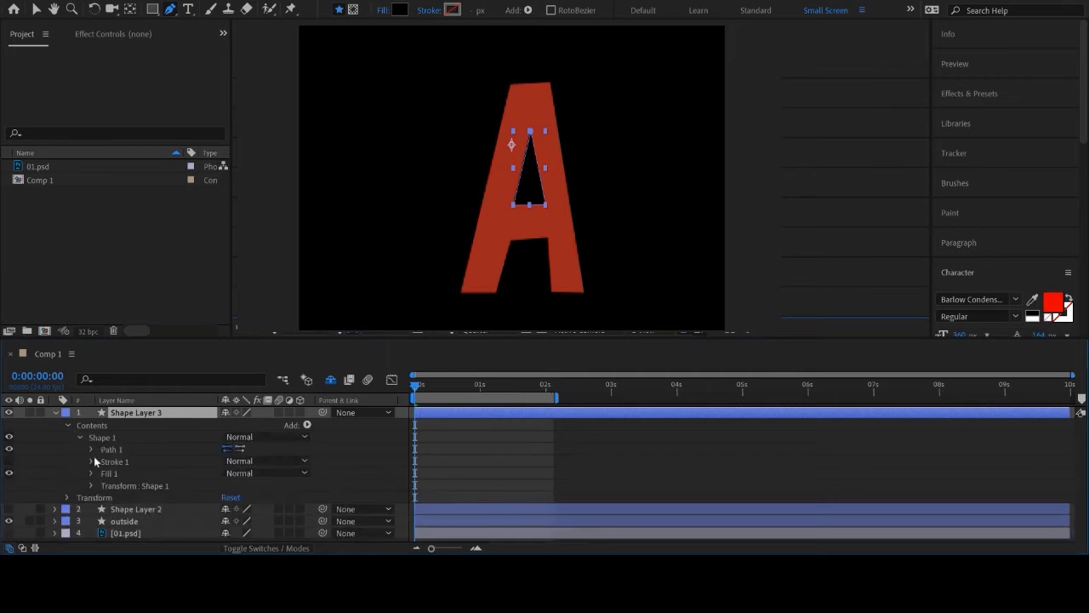
{"action": "left_click", "coordinate": [91, 449]}
{"action": "left_click", "coordinate": [124, 460]}
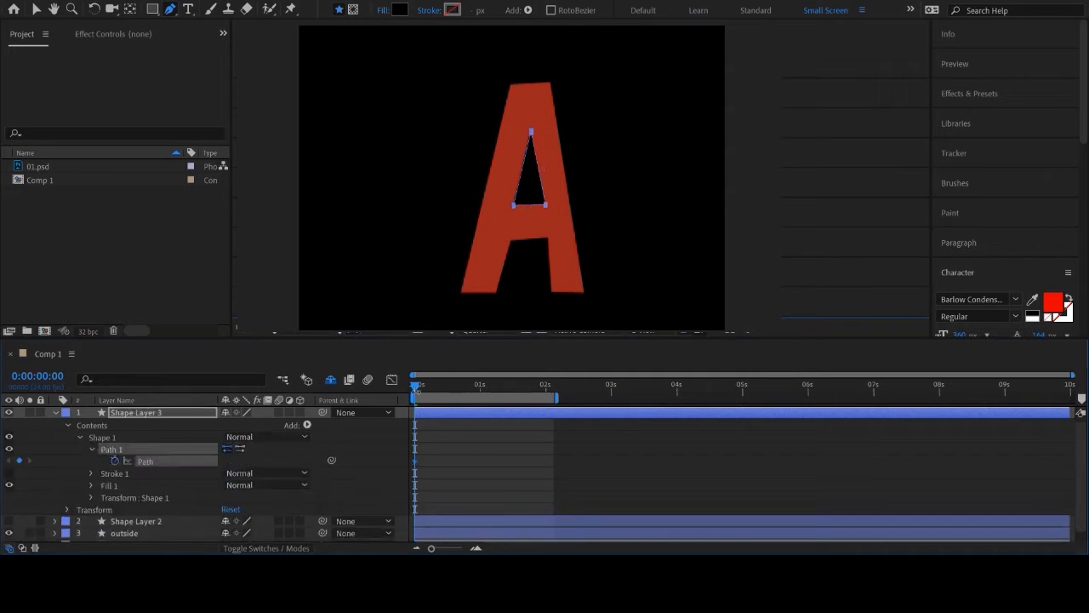
At 0:00:02:02, add a fourth vertex to Shape Layer 3's triangle, reshape it into the D's inner hole and curve its two right corners.
{"action": "left_click_drag", "start_coordinate": [414, 387], "coordinate": [551, 397]}
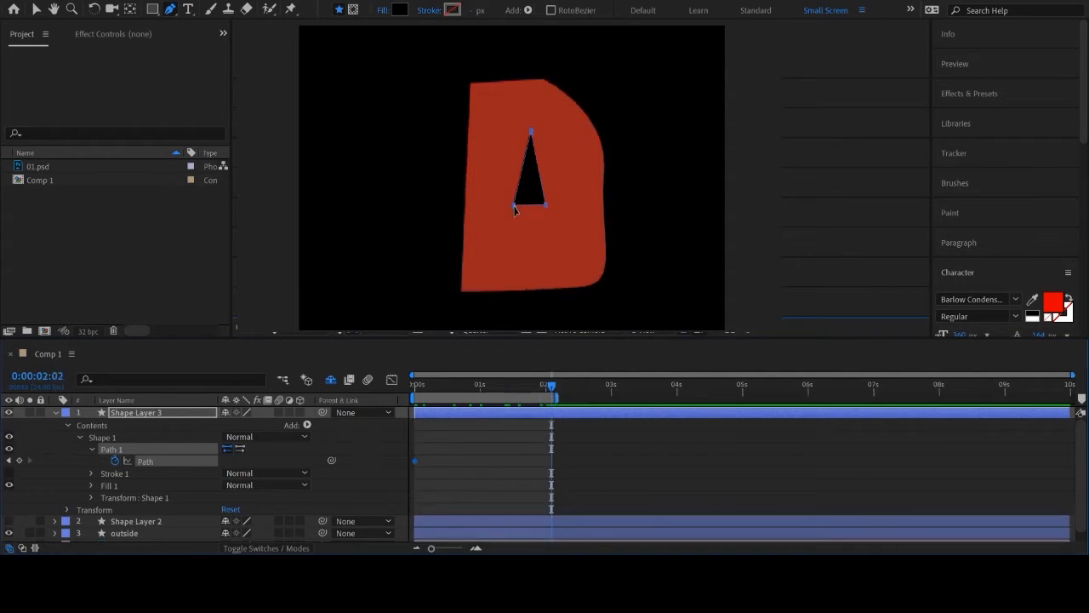
{"action": "left_click", "coordinate": [514, 208]}
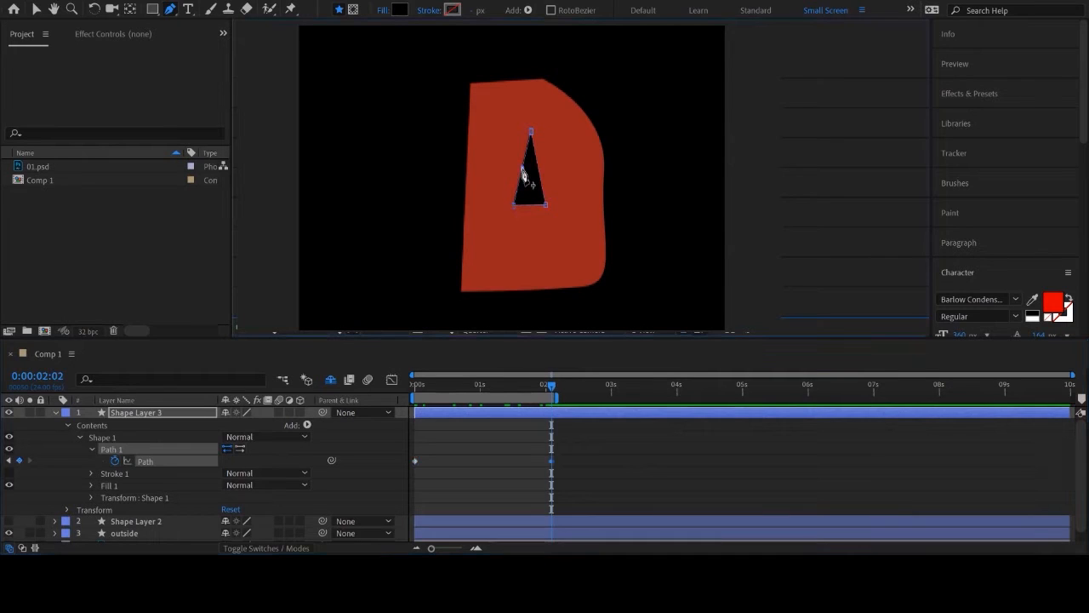
{"action": "left_click_drag", "start_coordinate": [522, 169], "coordinate": [563, 126]}
{"action": "left_click_drag", "start_coordinate": [546, 205], "coordinate": [582, 258]}
{"action": "left_click_drag", "start_coordinate": [514, 209], "coordinate": [491, 267]}
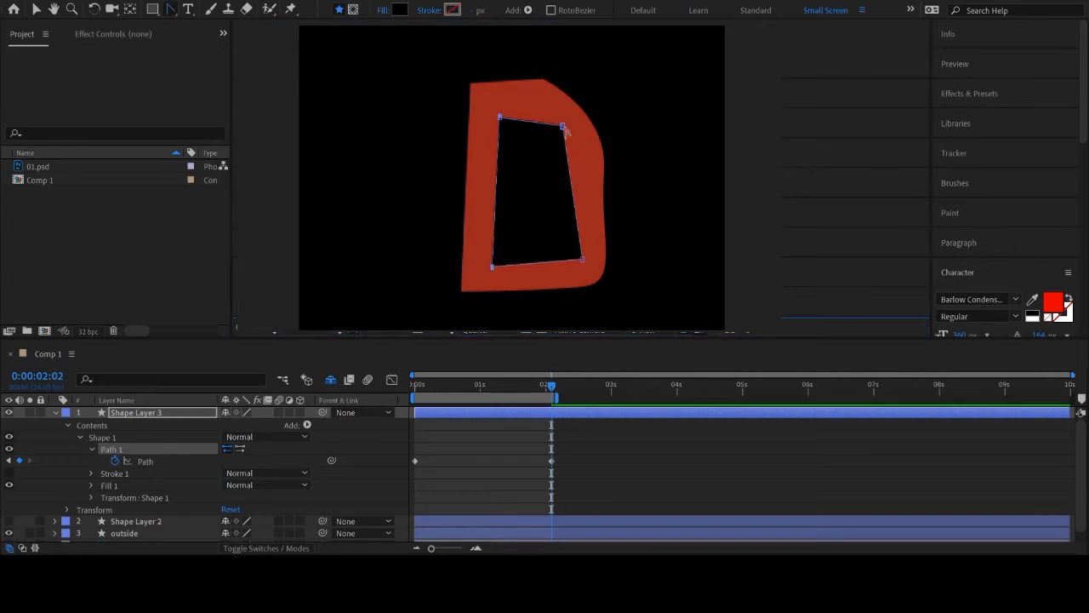
{"action": "left_click_drag", "start_coordinate": [562, 127], "coordinate": [542, 109]}
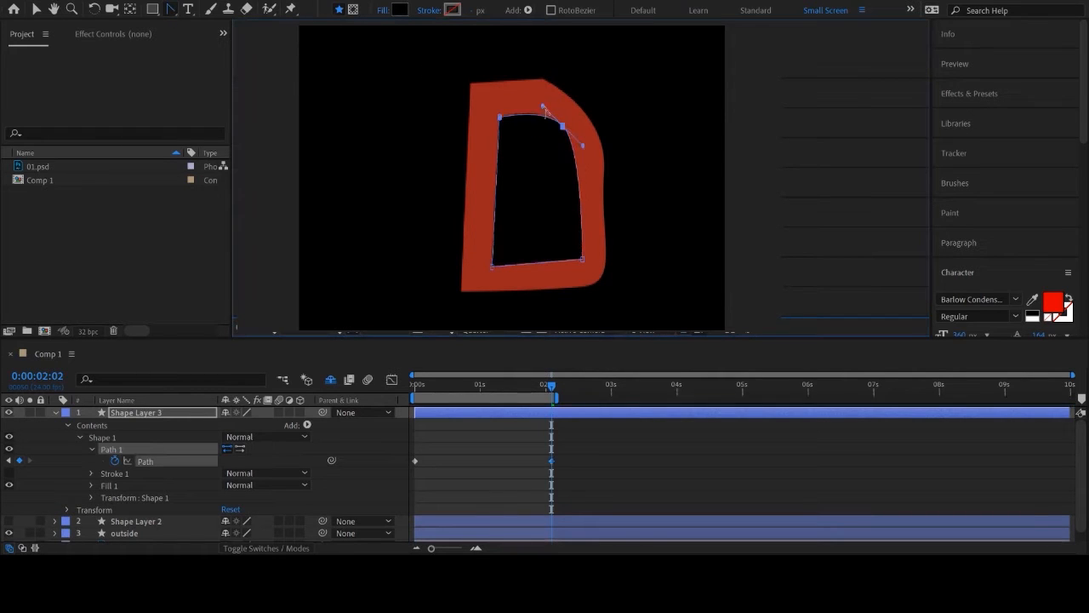
{"action": "mouse_move", "coordinate": [582, 263]}
{"action": "left_mouse_down"}
{"action": "mouse_move", "coordinate": [561, 268]}
{"action": "mouse_move", "coordinate": [581, 255]}
{"action": "mouse_move", "coordinate": [593, 262]}
{"action": "left_mouse_up"}
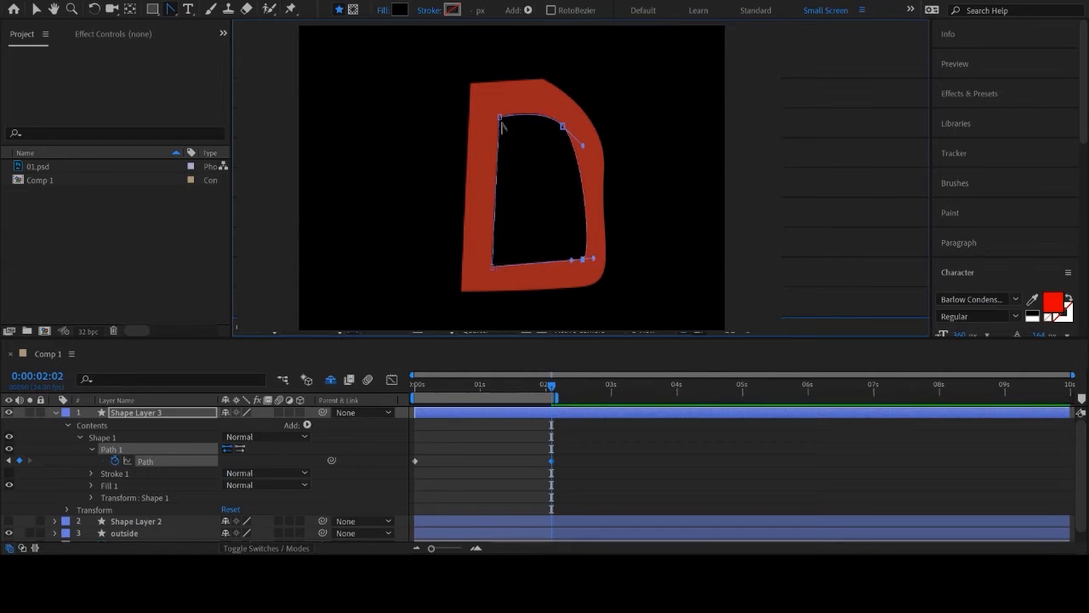
Refine the D's inner hole at 0:00:02:02 by moving Shape Layer 3's corner vertices outward and shortening the upper-right curve's lower handle.
{"action": "left_click", "coordinate": [33, 10]}
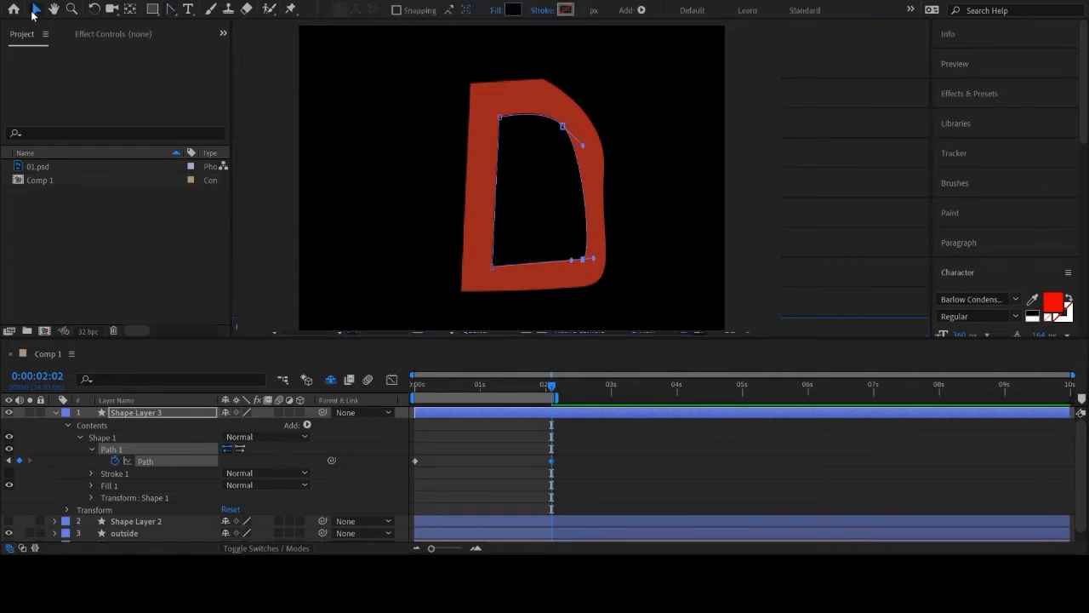
{"action": "double_click", "coordinate": [495, 123]}
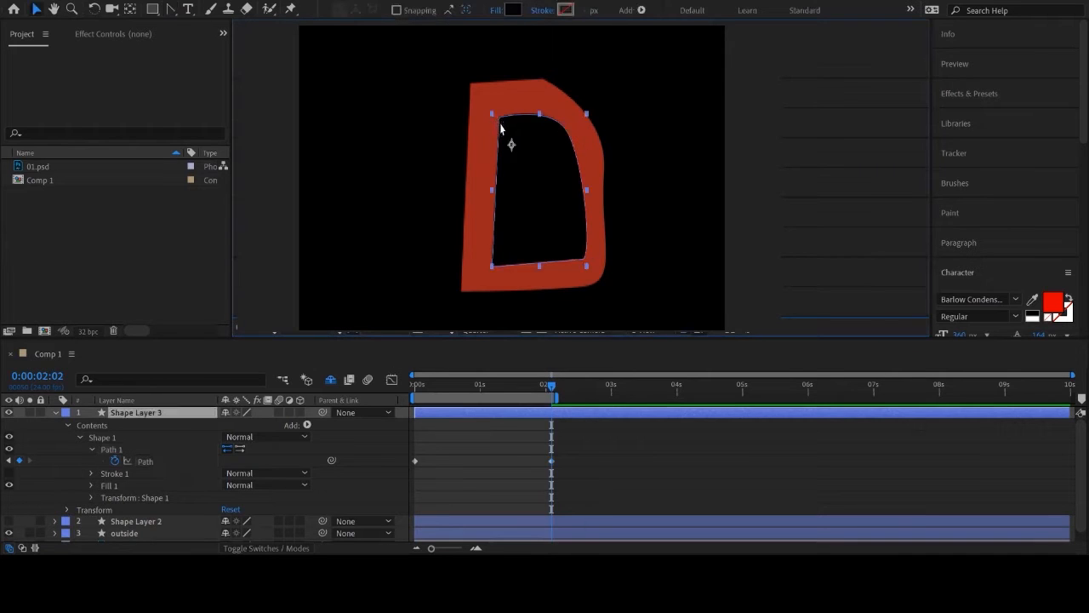
{"action": "left_click", "coordinate": [551, 462]}
{"action": "left_click", "coordinate": [500, 117]}
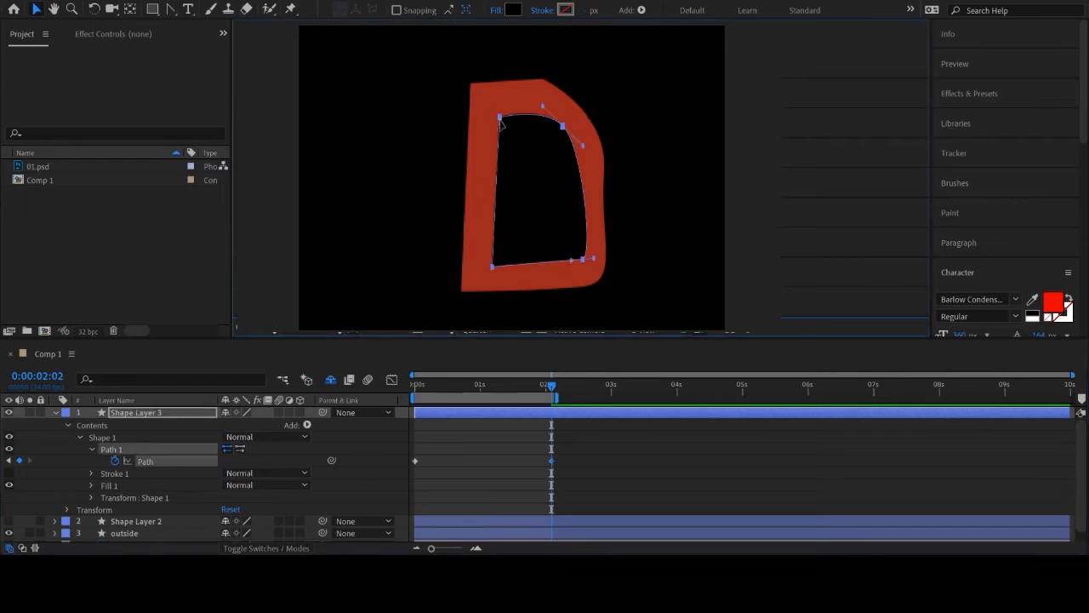
{"action": "left_click_drag", "start_coordinate": [500, 118], "coordinate": [495, 112]}
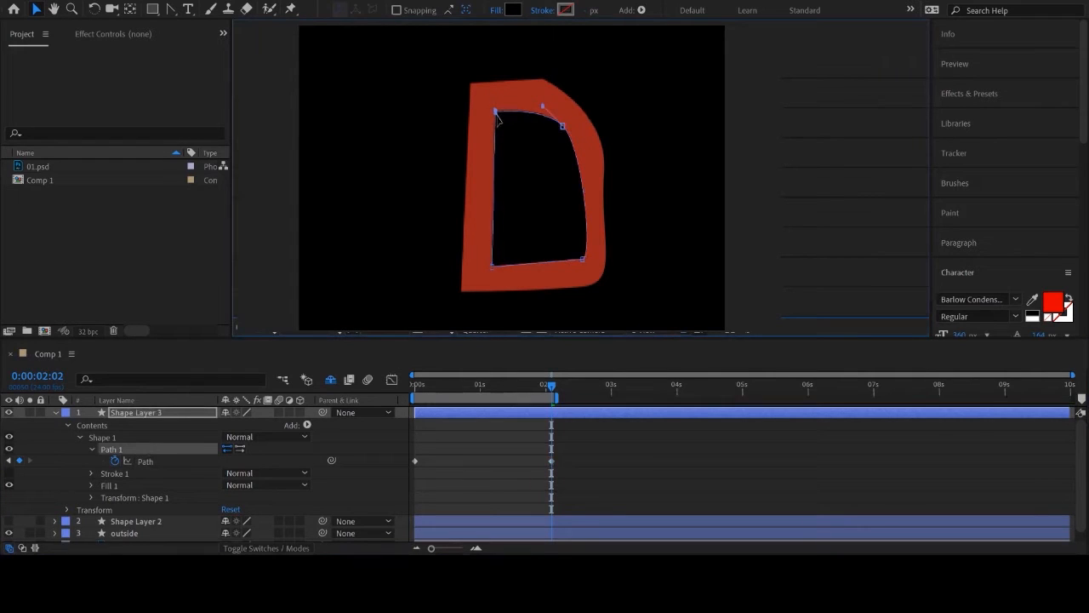
{"action": "left_click_drag", "start_coordinate": [495, 269], "coordinate": [488, 271]}
{"action": "left_click_drag", "start_coordinate": [582, 265], "coordinate": [585, 263]}
{"action": "mouse_move", "coordinate": [564, 128]}
{"action": "left_mouse_down"}
{"action": "mouse_move", "coordinate": [632, 104]}
{"action": "mouse_move", "coordinate": [569, 128]}
{"action": "mouse_move", "coordinate": [616, 158]}
{"action": "mouse_move", "coordinate": [567, 119]}
{"action": "mouse_move", "coordinate": [564, 128]}
{"action": "left_mouse_up"}
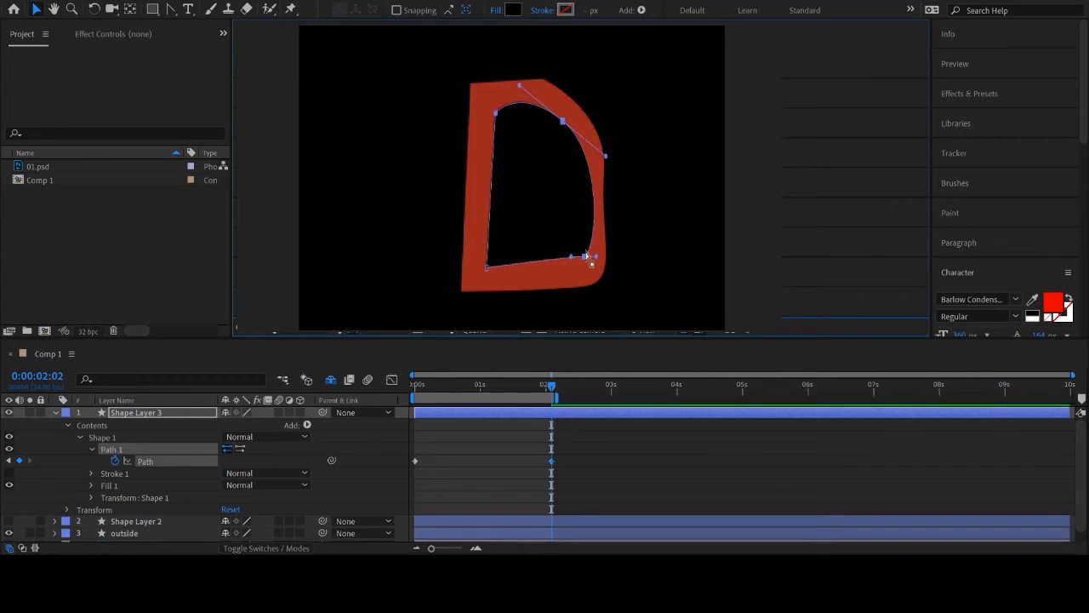
{"action": "left_click_drag", "start_coordinate": [584, 264], "coordinate": [585, 271]}
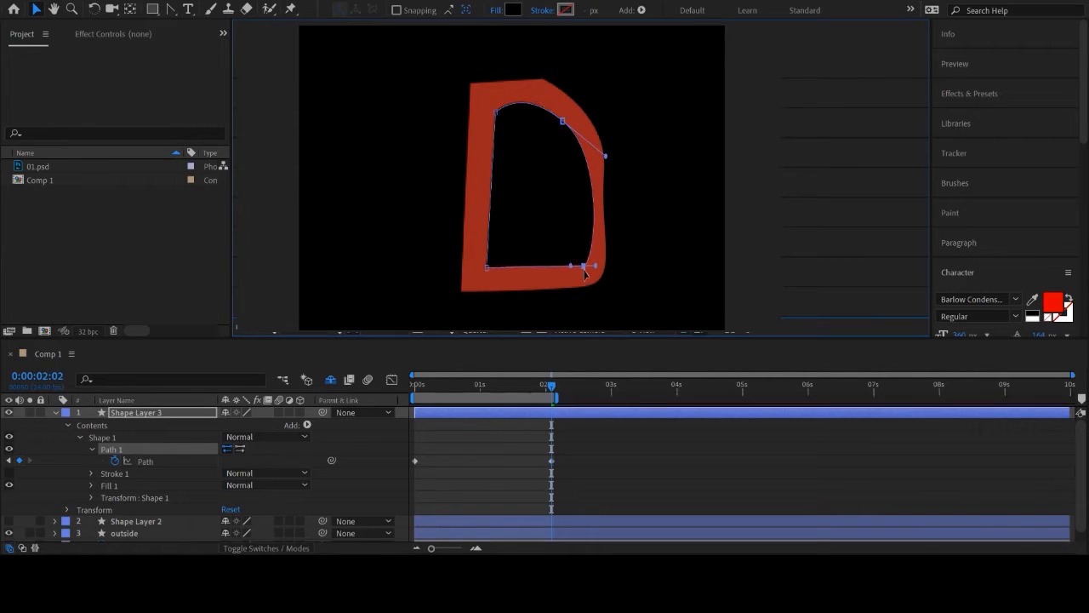
{"action": "left_click_drag", "start_coordinate": [605, 157], "coordinate": [599, 154]}
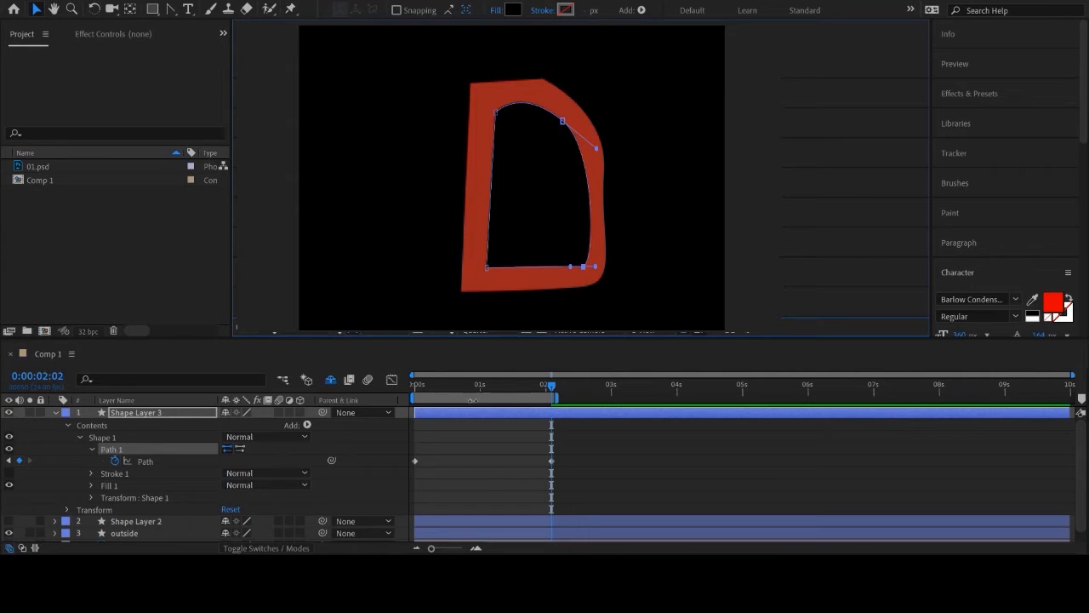
At 0:00:00:00, parent Shape Layer 3 to the outside layer and preview the morph.
{"action": "left_click_drag", "start_coordinate": [472, 387], "coordinate": [383, 381]}
{"action": "left_click_drag", "start_coordinate": [324, 413], "coordinate": [134, 537]}
{"action": "left_click_drag", "start_coordinate": [418, 390], "coordinate": [298, 388]}
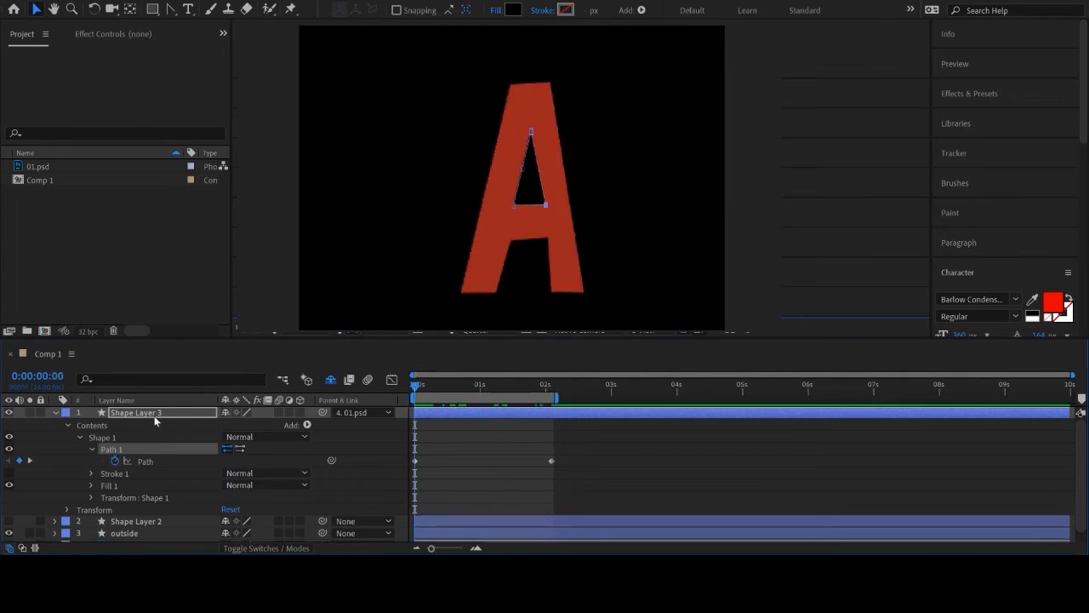
{"action": "left_click", "coordinate": [359, 413]}
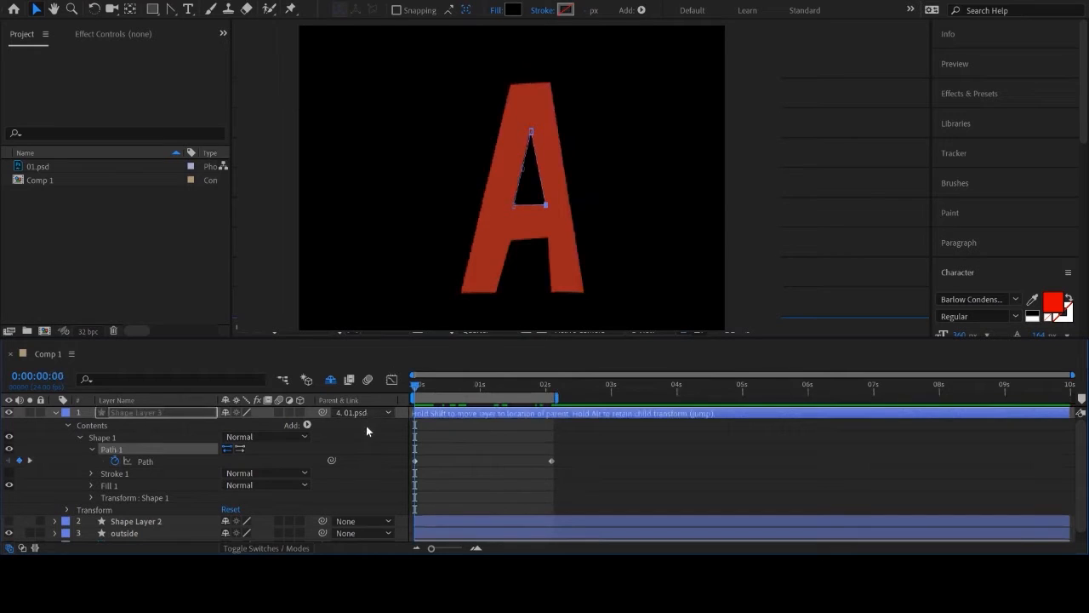
{"action": "left_click", "coordinate": [448, 414]}
{"action": "key", "text": "space"}
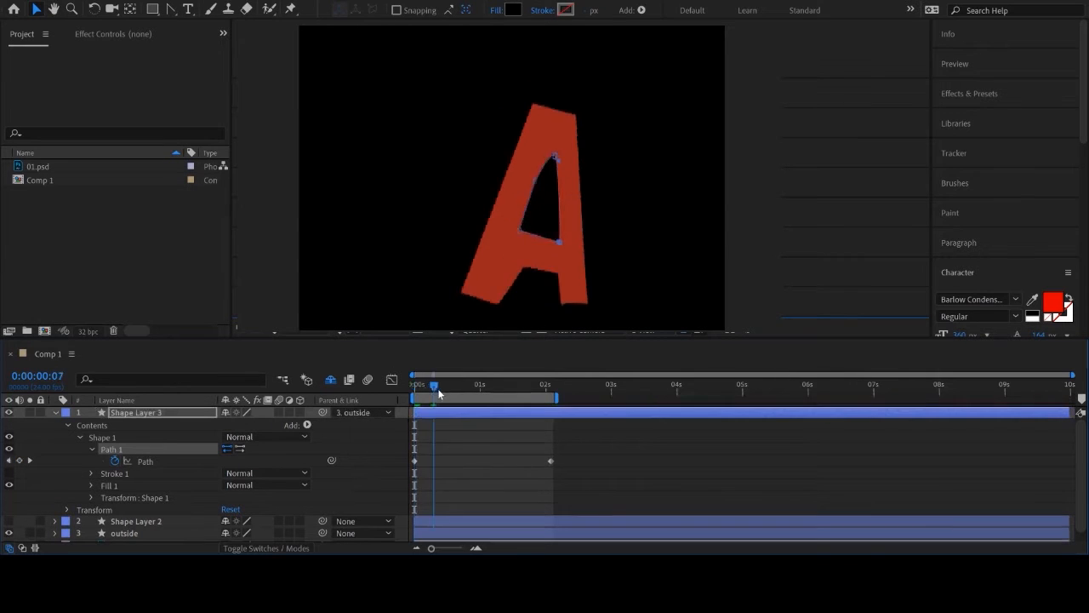
Keyframe Shape Layer 3's Path at 0:00:00:13 and raise the hole's upper-left and lower-right vertices to follow the outer shape.
{"action": "left_click_drag", "start_coordinate": [545, 405], "coordinate": [450, 417]}
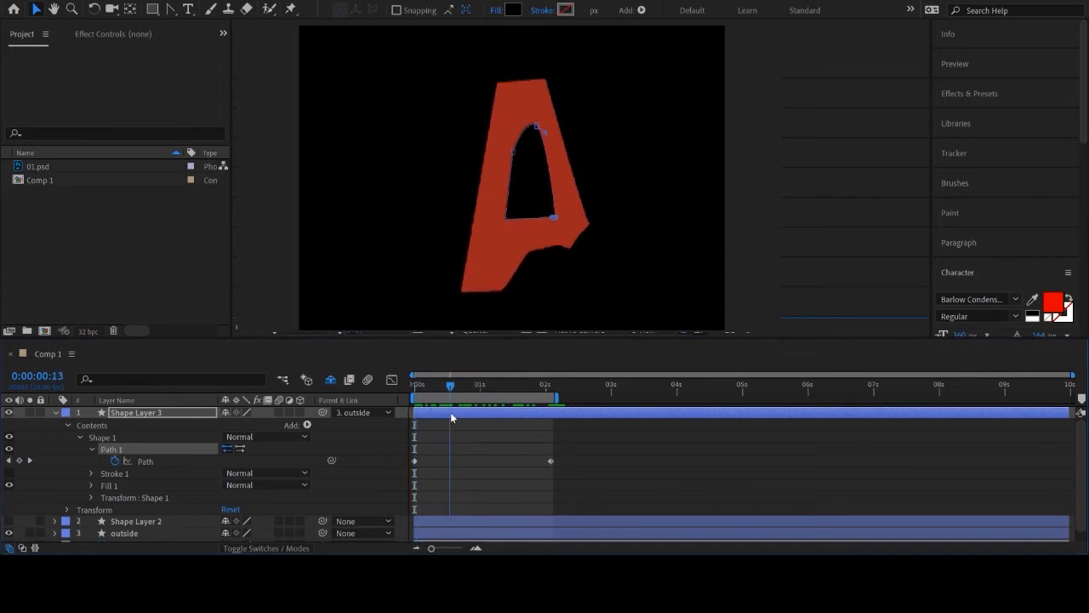
{"action": "left_click", "coordinate": [19, 460]}
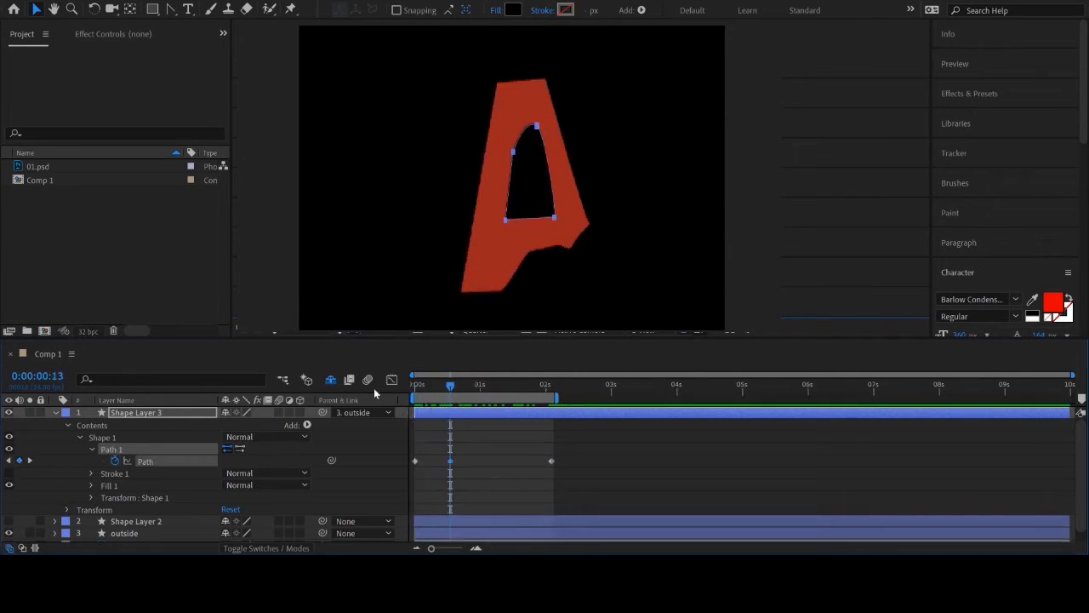
{"action": "left_click", "coordinate": [514, 152]}
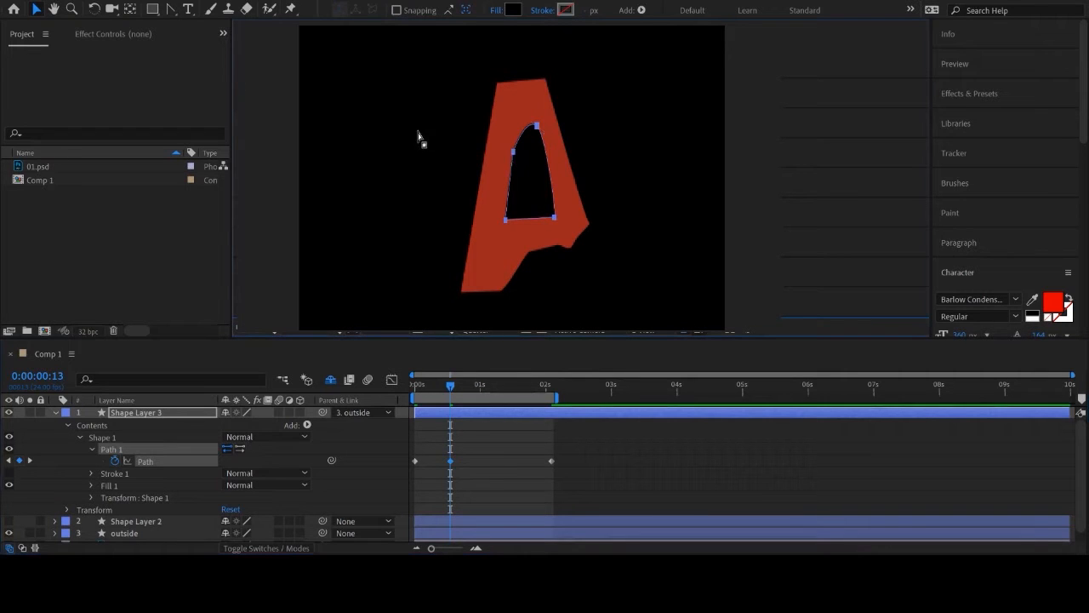
{"action": "left_click", "coordinate": [513, 154]}
{"action": "left_click_drag", "start_coordinate": [514, 154], "coordinate": [515, 142]}
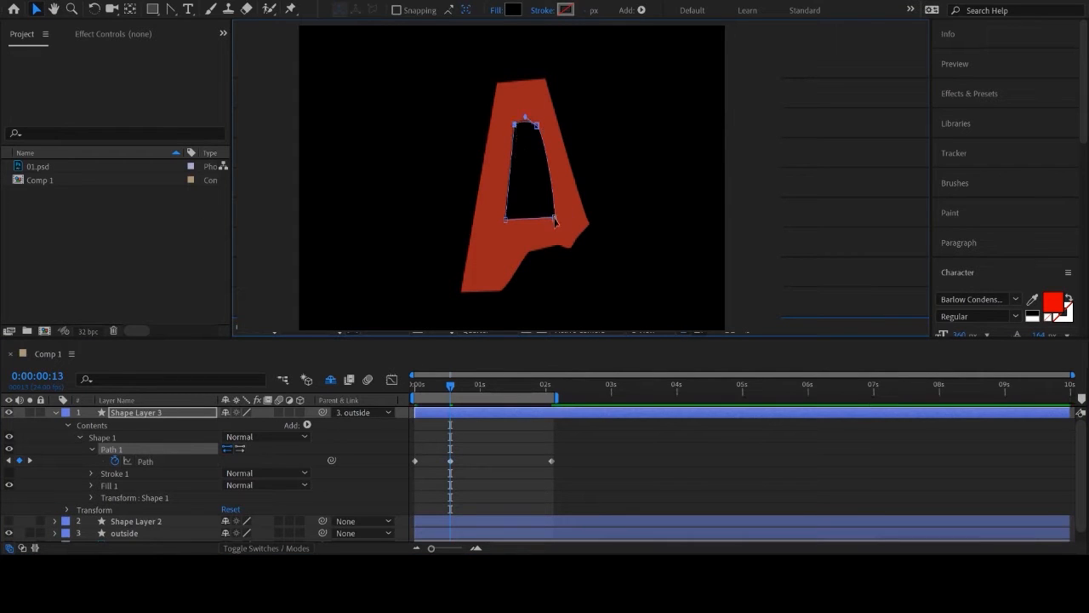
{"action": "left_click_drag", "start_coordinate": [553, 218], "coordinate": [553, 205]}
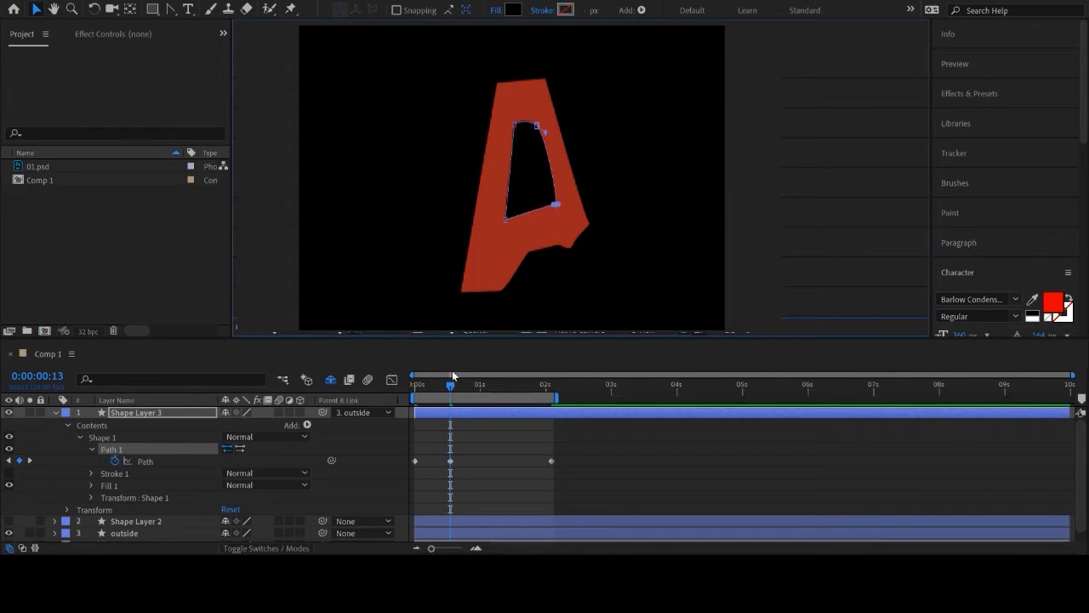
Reshape Shape Layer 3's path at 0:00:00:23, shifting the hole's four vertices left within the outer shape.
{"action": "left_click_drag", "start_coordinate": [452, 393], "coordinate": [481, 389]}
{"action": "left_click_drag", "start_coordinate": [498, 227], "coordinate": [485, 264]}
{"action": "mouse_move", "coordinate": [483, 385]}
{"action": "left_mouse_down"}
{"action": "mouse_move", "coordinate": [549, 397]}
{"action": "mouse_move", "coordinate": [406, 408]}
{"action": "mouse_move", "coordinate": [481, 392]}
{"action": "mouse_move", "coordinate": [477, 384]}
{"action": "left_mouse_up"}
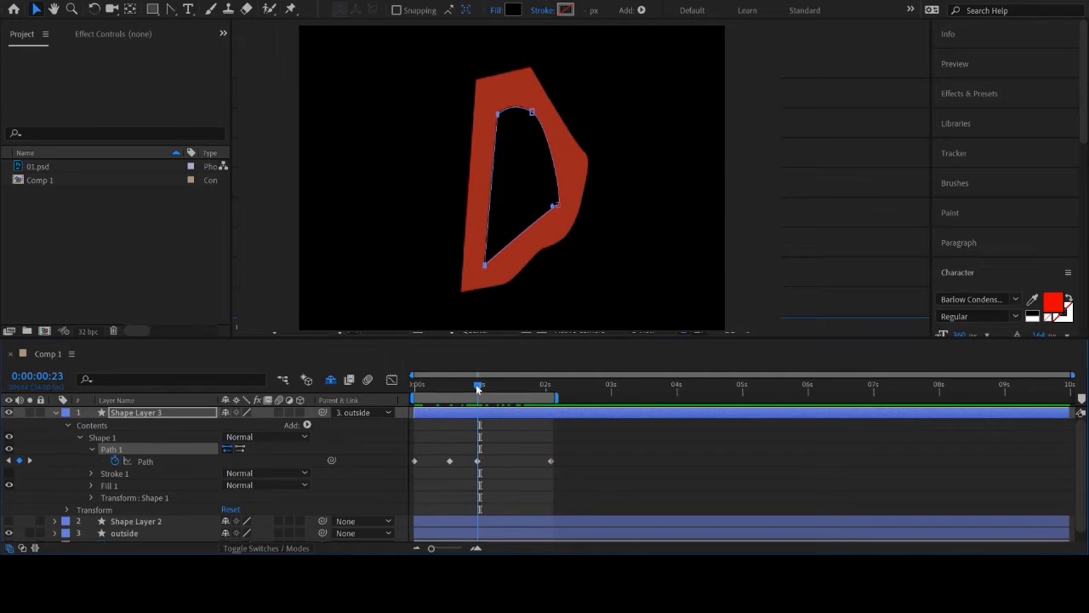
{"action": "left_click_drag", "start_coordinate": [498, 114], "coordinate": [487, 105]}
{"action": "left_click_drag", "start_coordinate": [487, 270], "coordinate": [474, 270]}
{"action": "left_click_drag", "start_coordinate": [550, 220], "coordinate": [542, 230]}
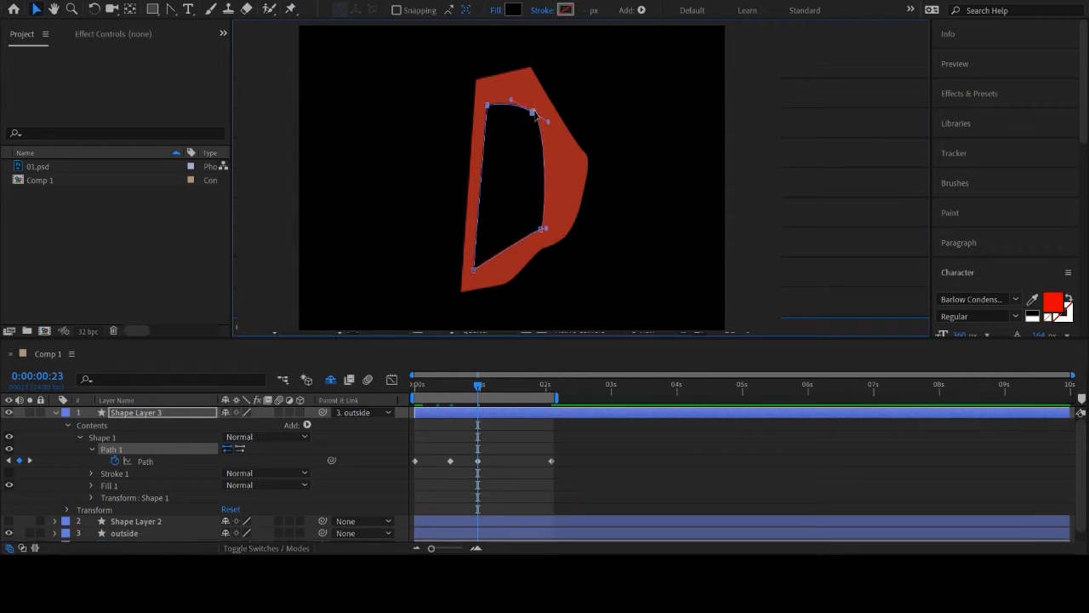
{"action": "left_click_drag", "start_coordinate": [529, 115], "coordinate": [516, 100]}
{"action": "mouse_move", "coordinate": [541, 230]}
{"action": "left_mouse_down"}
{"action": "mouse_move", "coordinate": [530, 231]}
{"action": "mouse_move", "coordinate": [541, 226]}
{"action": "left_mouse_up"}
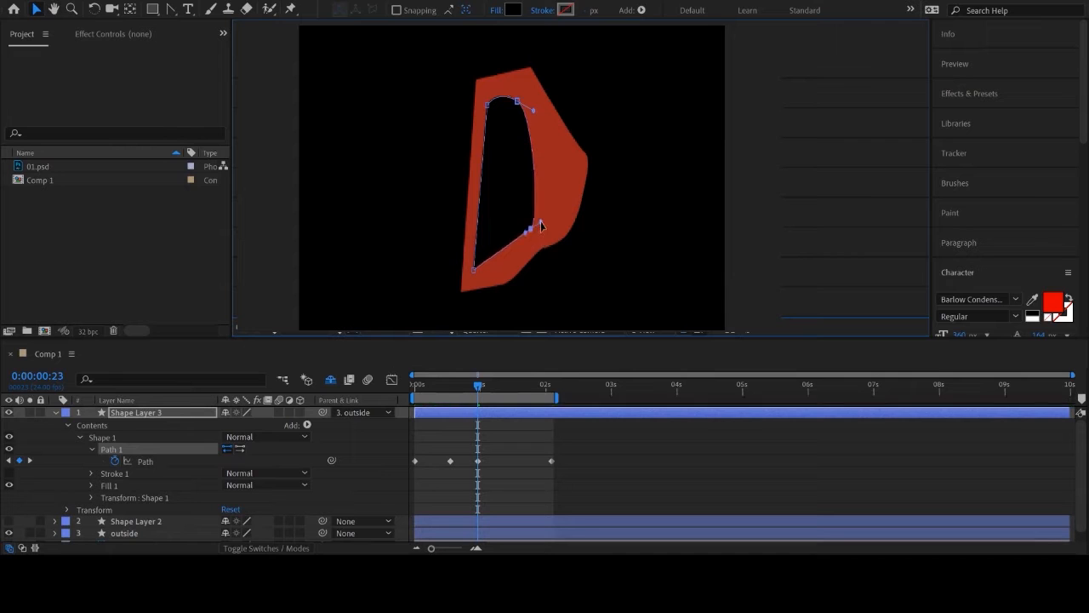
Keyframe Shape Layer 3's Path at 0:00:02:08 and shift the hole's vertices to the right inside the D.
{"action": "left_click_drag", "start_coordinate": [482, 394], "coordinate": [568, 387]}
{"action": "left_click", "coordinate": [561, 126]}
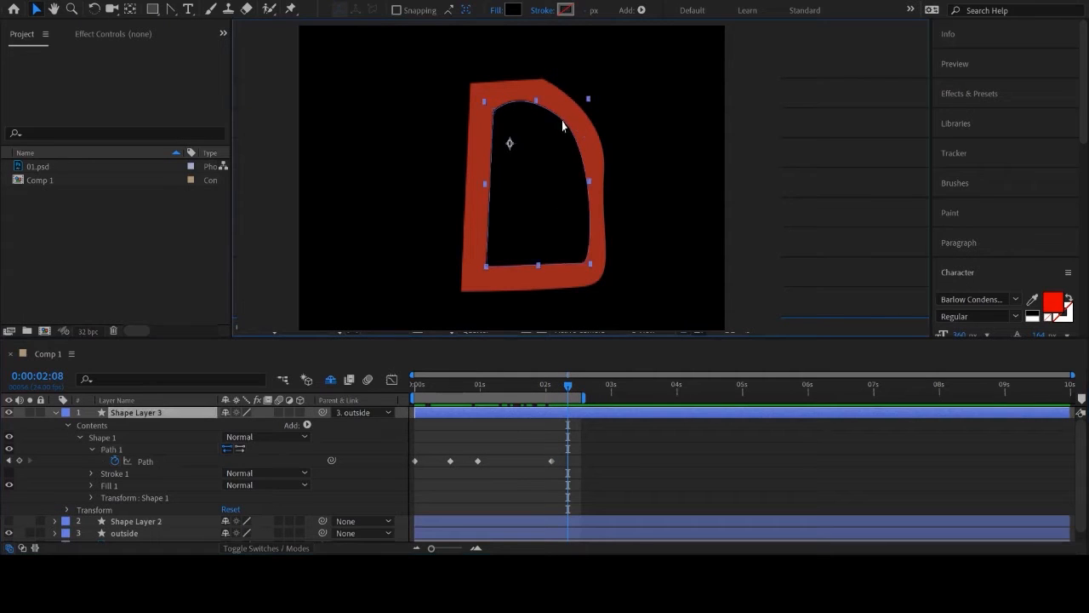
{"action": "left_click", "coordinate": [19, 460]}
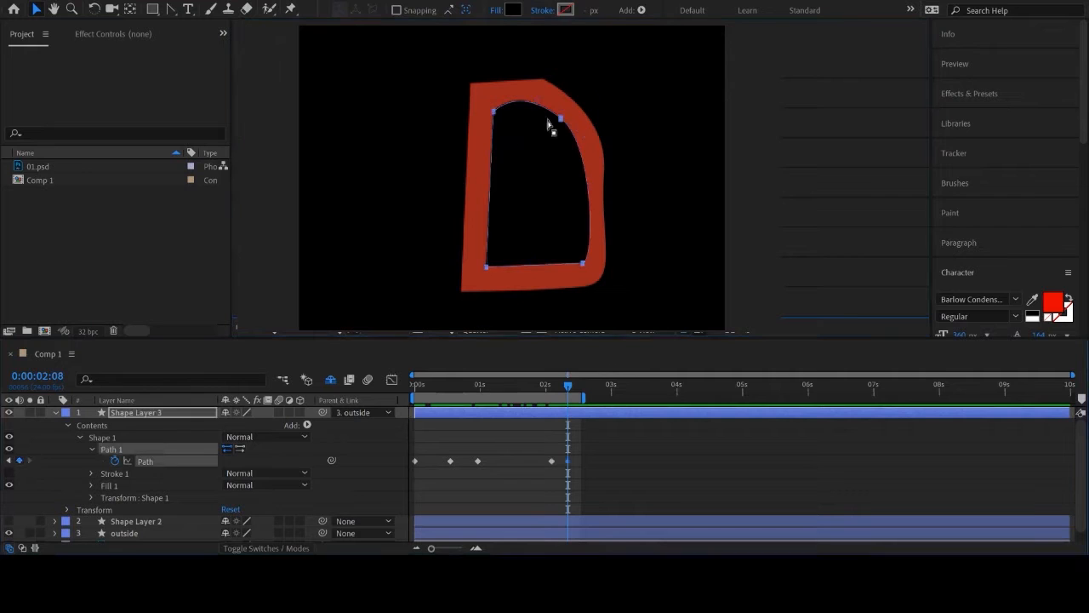
{"action": "left_click", "coordinate": [561, 119]}
{"action": "left_click_drag", "start_coordinate": [564, 124], "coordinate": [576, 125]}
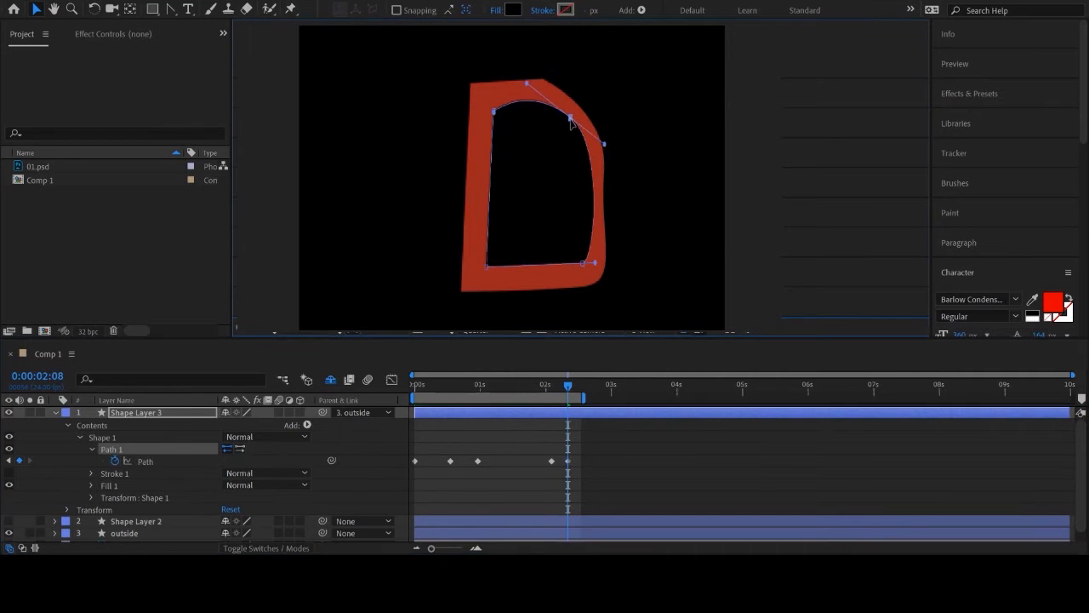
{"action": "left_click", "coordinate": [584, 264]}
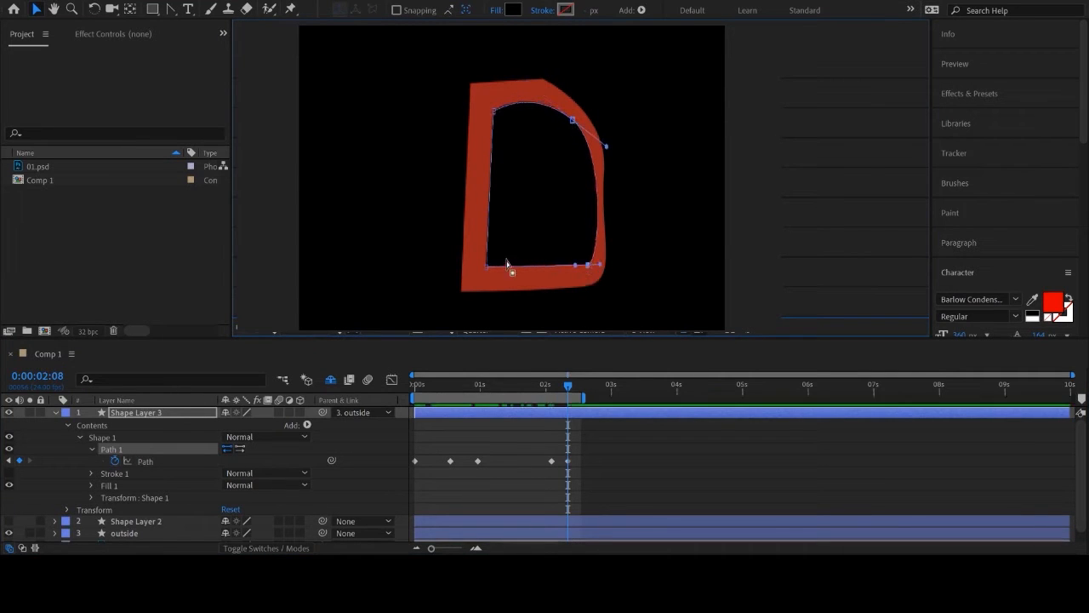
{"action": "left_click_drag", "start_coordinate": [488, 270], "coordinate": [501, 270]}
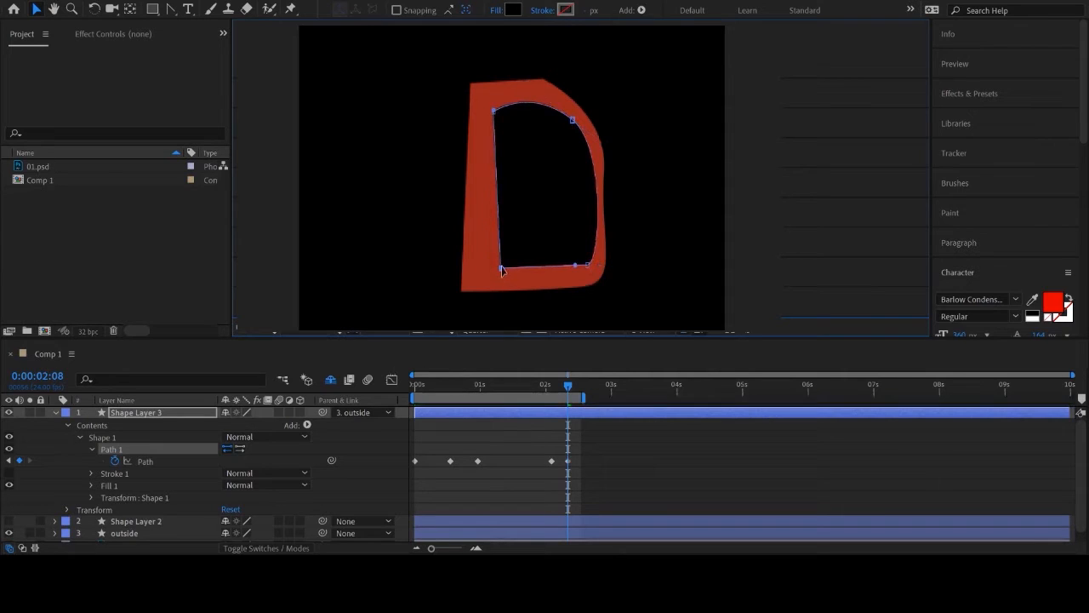
{"action": "left_click_drag", "start_coordinate": [494, 112], "coordinate": [508, 106]}
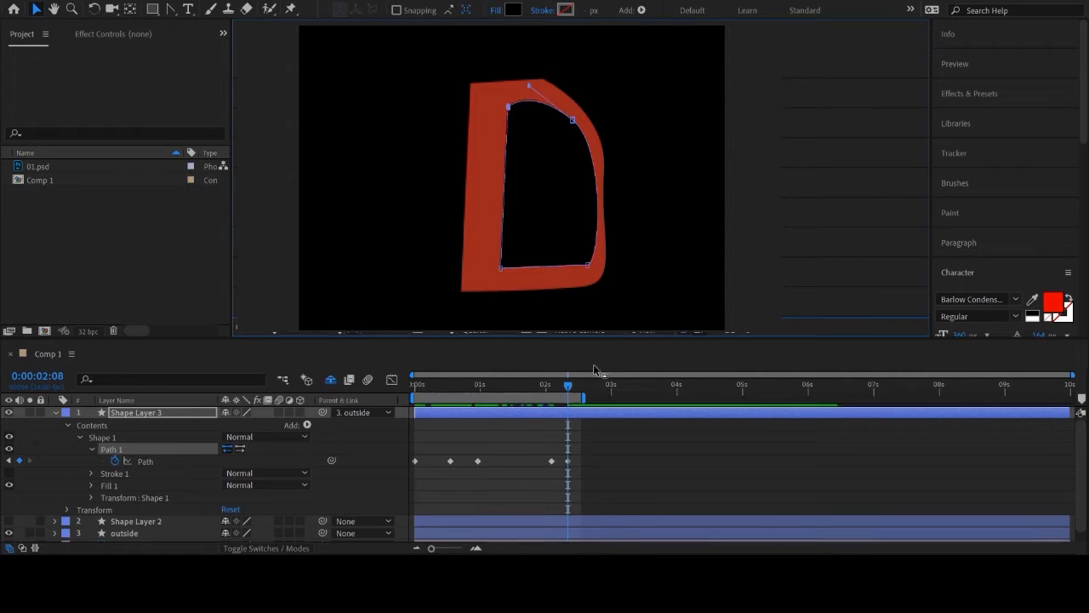
Move all four vertices of Shape Layer 3's hole back to the left at 0:00:02:11 to create a wobble keyframe.
{"action": "left_click_drag", "start_coordinate": [570, 389], "coordinate": [576, 389]}
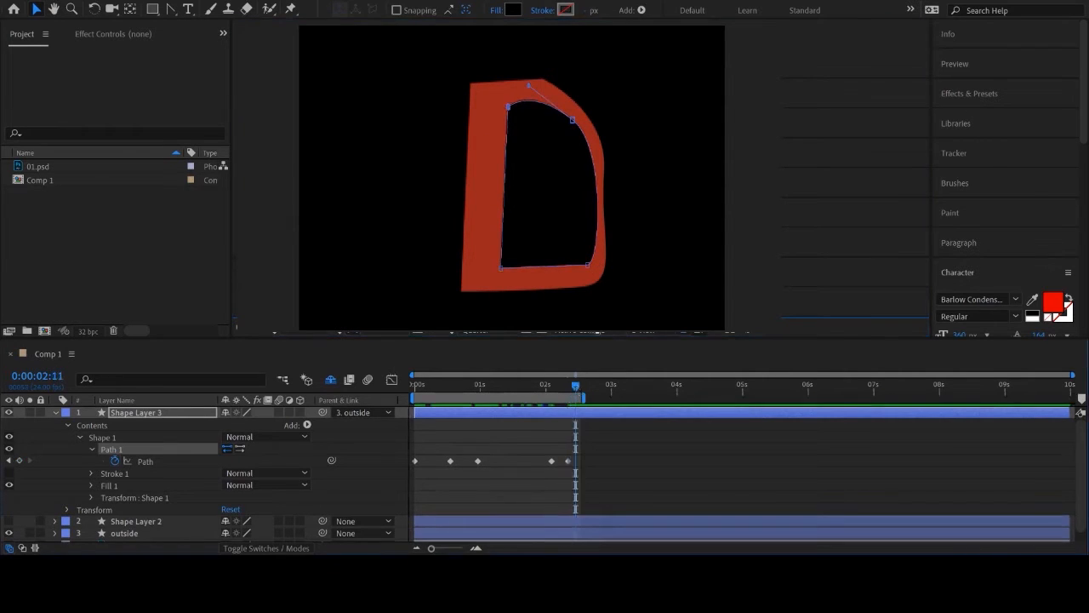
{"action": "left_click", "coordinate": [501, 270]}
{"action": "left_click_drag", "start_coordinate": [500, 271], "coordinate": [482, 268]}
{"action": "left_click_drag", "start_coordinate": [508, 107], "coordinate": [489, 102]}
{"action": "left_click_drag", "start_coordinate": [572, 124], "coordinate": [563, 121]}
{"action": "left_click_drag", "start_coordinate": [586, 267], "coordinate": [577, 264]}
At 0:00:02:14, nudge the hole's four vertices slightly right to settle the wobble.
{"action": "left_click_drag", "start_coordinate": [578, 390], "coordinate": [586, 391]}
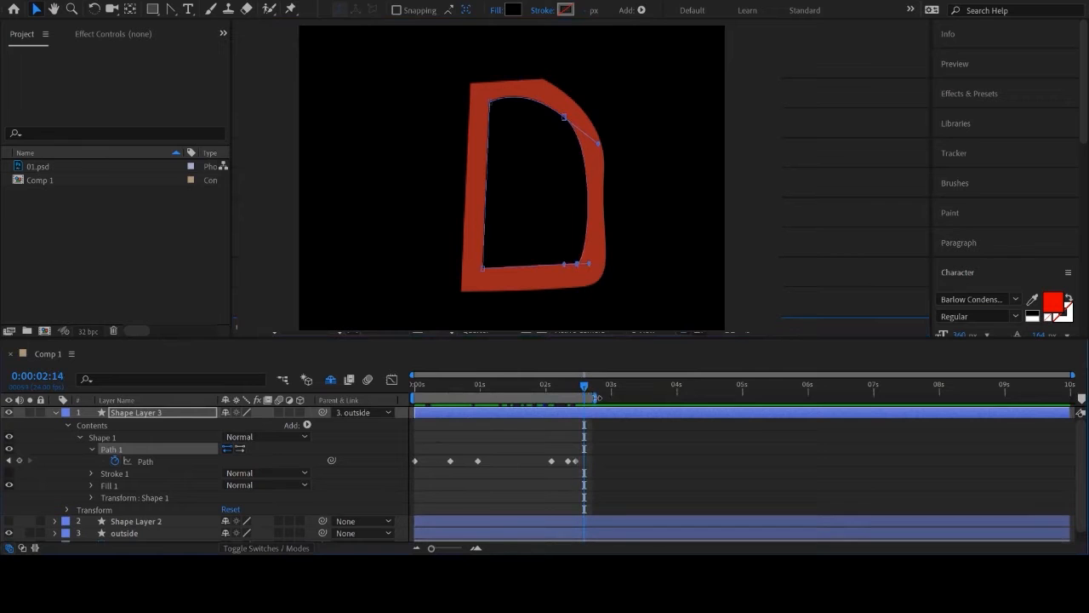
{"action": "left_click_drag", "start_coordinate": [577, 266], "coordinate": [585, 265]}
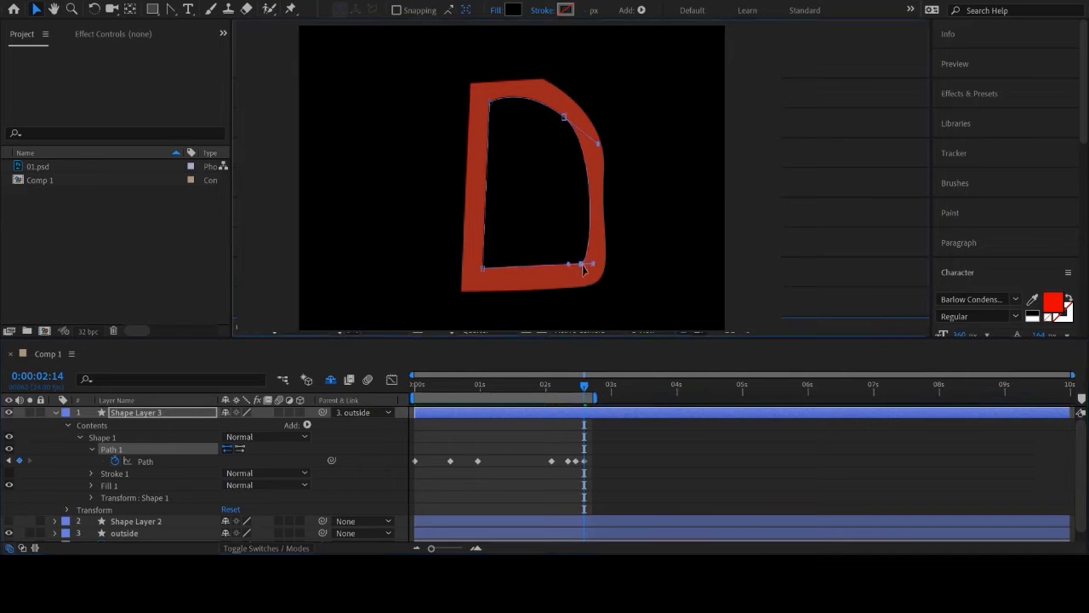
{"action": "left_click_drag", "start_coordinate": [564, 119], "coordinate": [568, 118]}
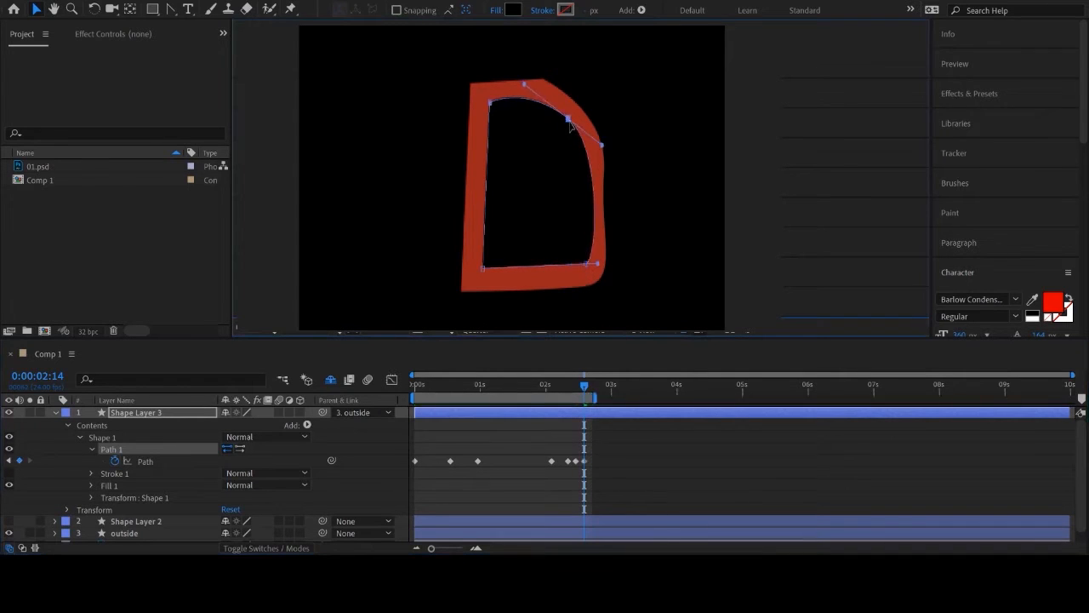
{"action": "left_click_drag", "start_coordinate": [490, 104], "coordinate": [494, 103]}
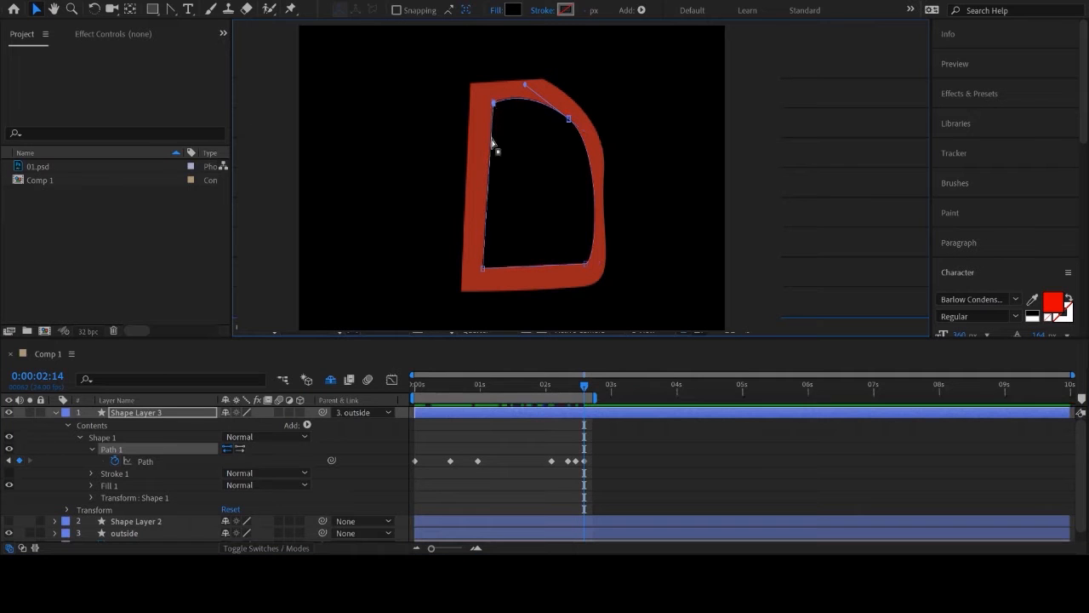
{"action": "left_click_drag", "start_coordinate": [486, 270], "coordinate": [491, 268]}
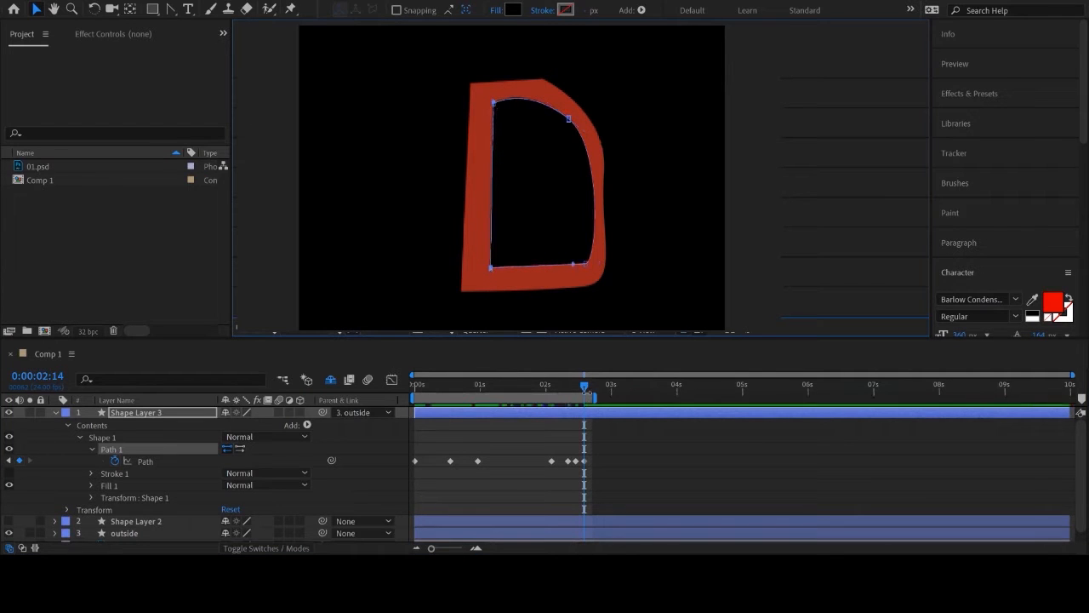
Apply Easy Ease to all of Shape Layer 3's Path keyframes and preview the animation from the start.
{"action": "left_click_drag", "start_coordinate": [583, 390], "coordinate": [373, 384]}
{"action": "left_click_drag", "start_coordinate": [654, 440], "coordinate": [432, 473]}
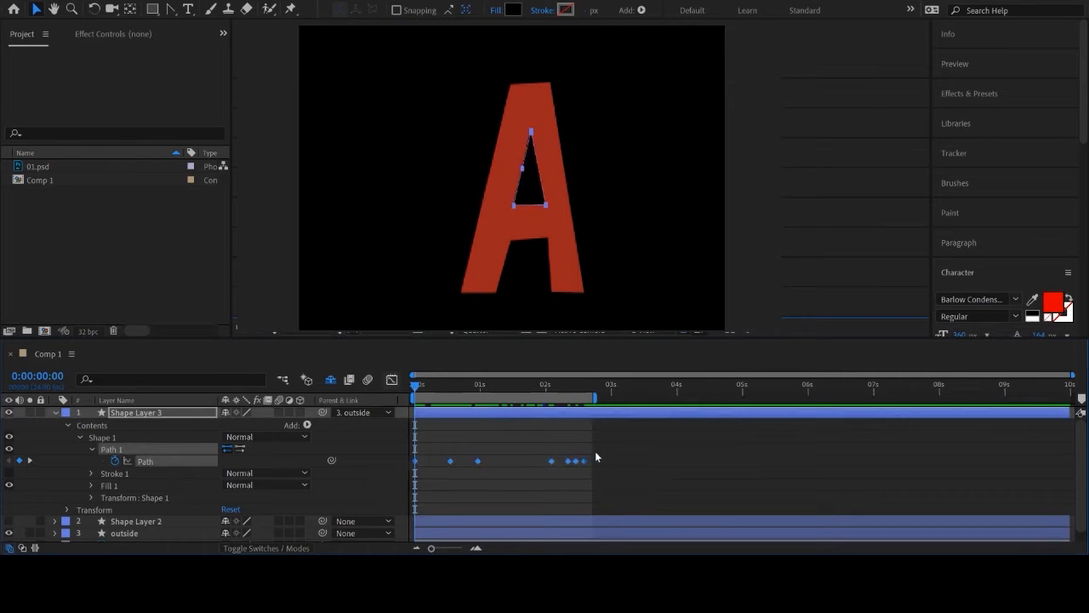
{"action": "key", "text": "F9"}
{"action": "left_click", "coordinate": [563, 489]}
{"action": "key", "text": "space"}
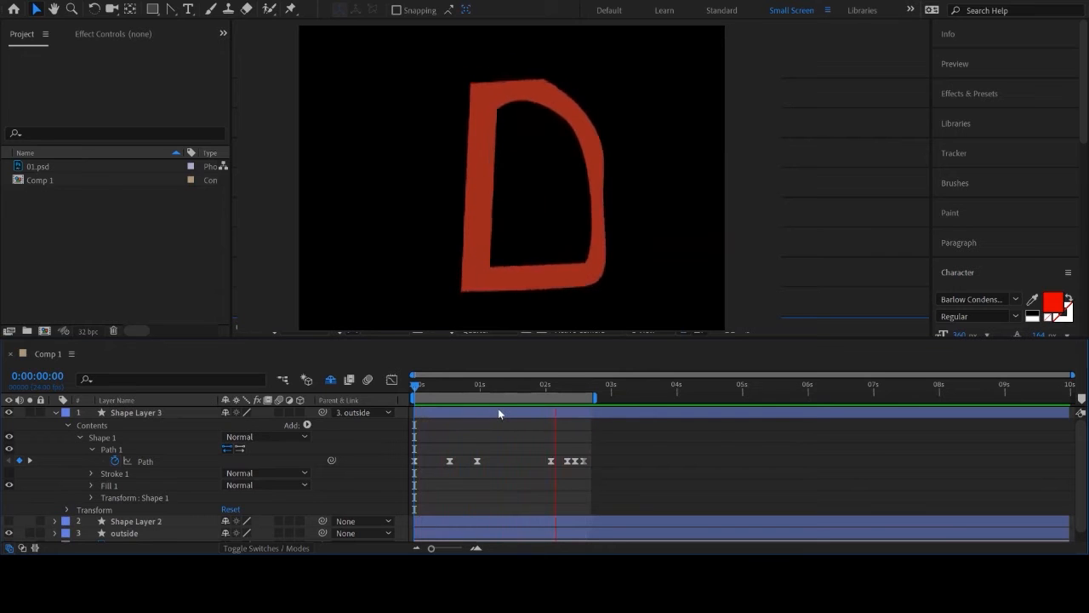
Reveal the keyframed properties of all layers and stop the preview.
{"action": "key", "text": "u"}
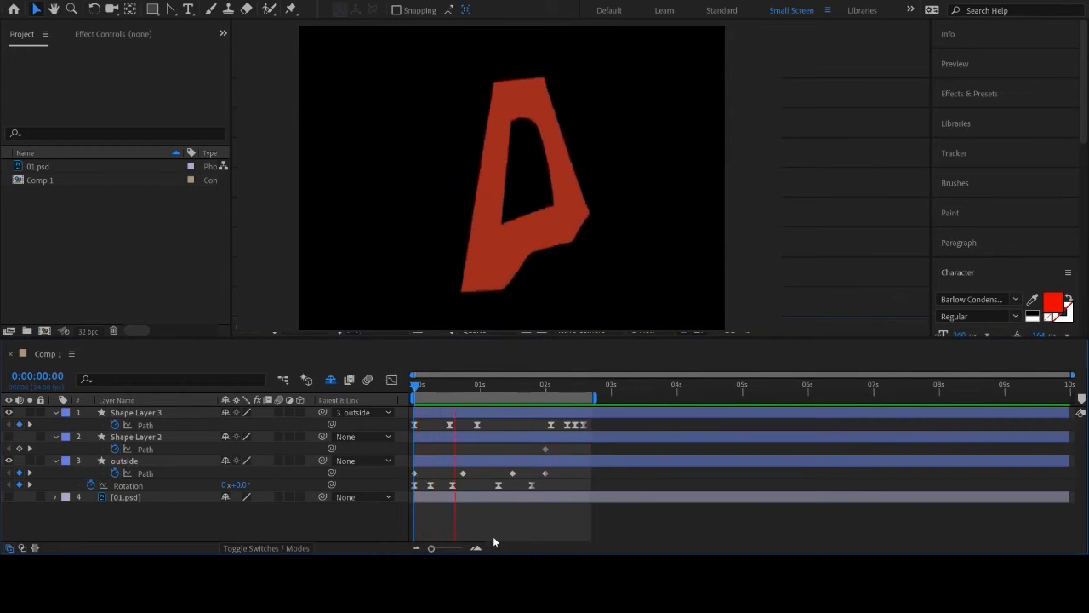
{"action": "key", "text": "space"}
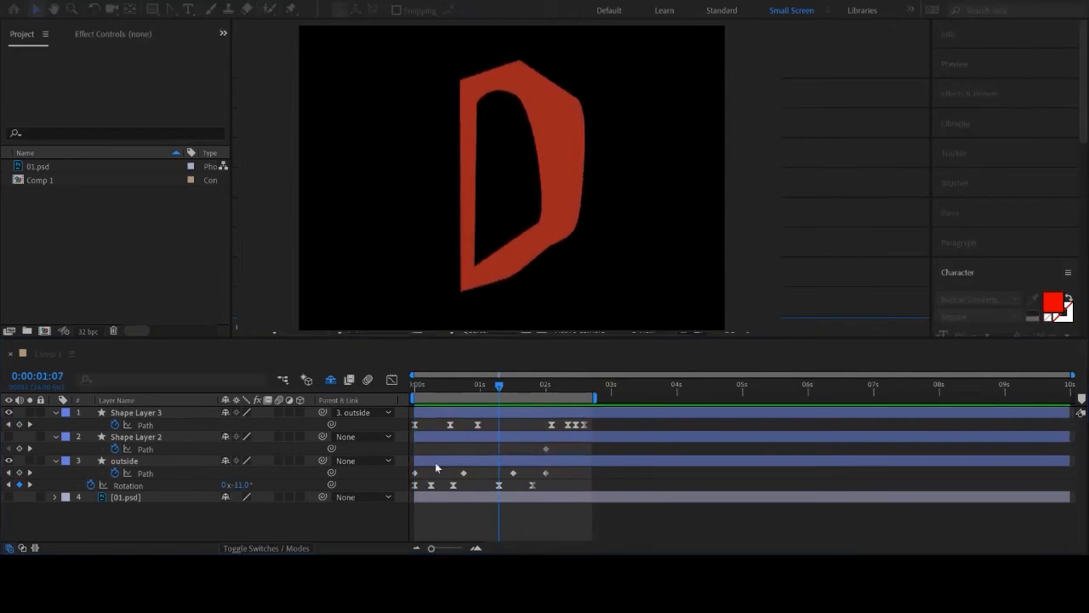
Create a second 1920 x 1080, 10-second composition and draw a tall ellipse in its lower middle.
{"action": "left_click", "coordinate": [44, 331]}
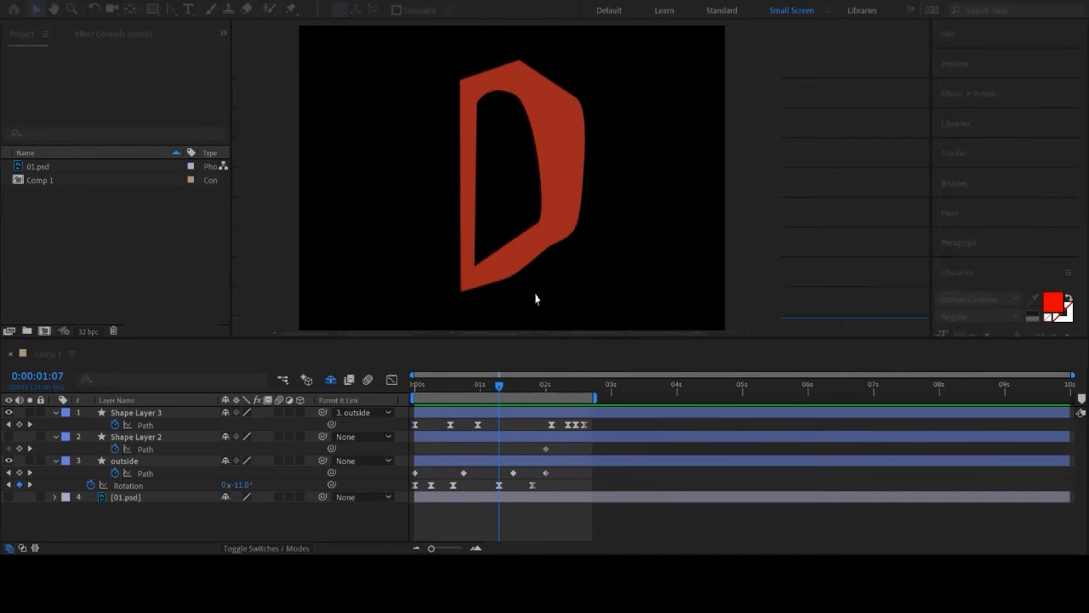
{"action": "left_click", "coordinate": [797, 338]}
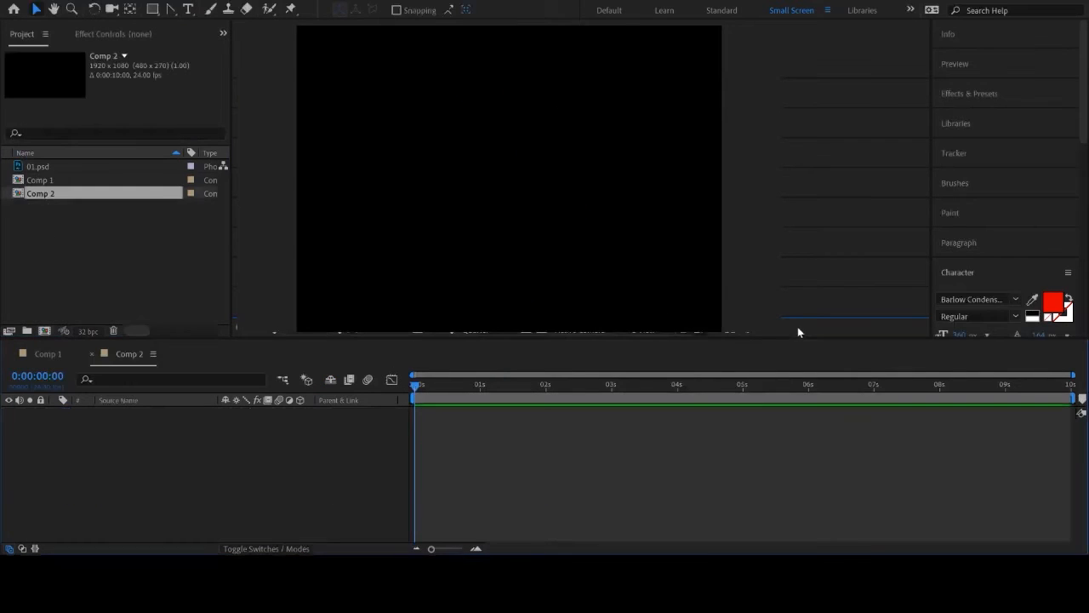
{"action": "left_click", "coordinate": [153, 9]}
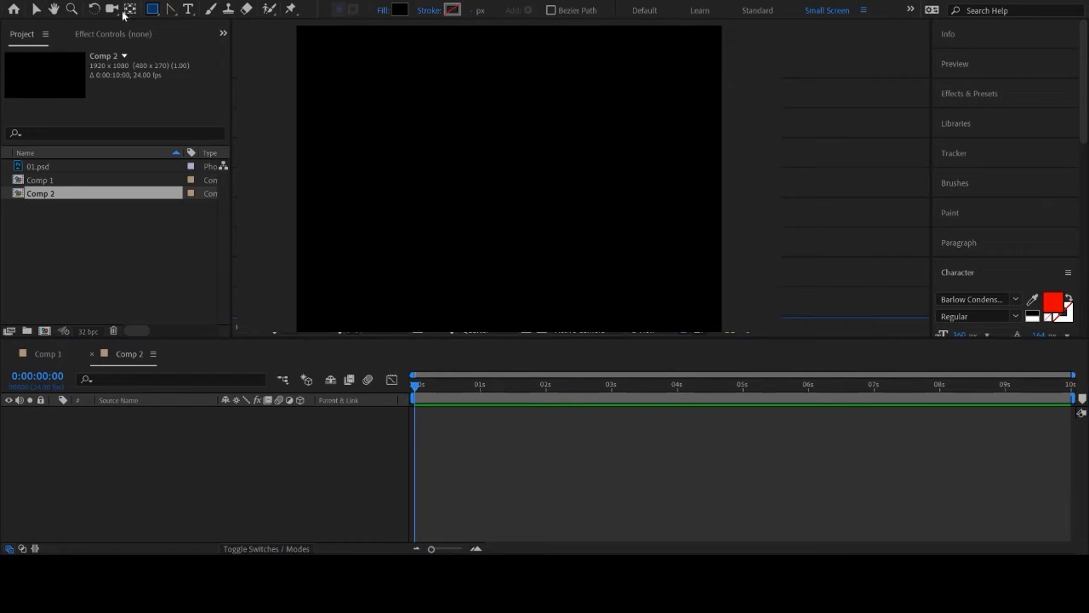
{"action": "left_click_drag", "start_coordinate": [454, 147], "coordinate": [566, 321]}
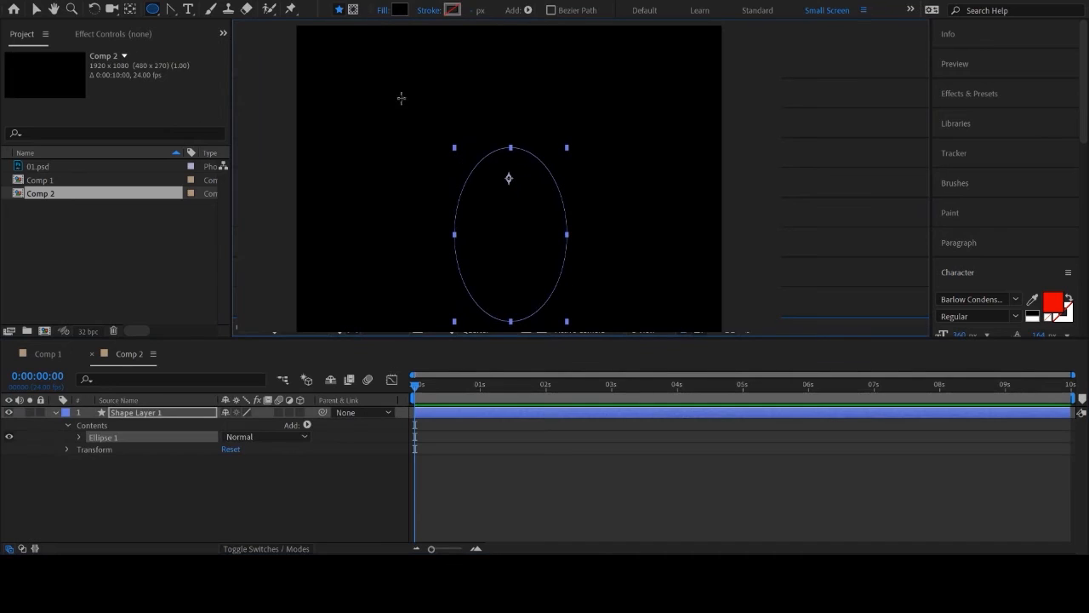
Change the ellipse's fill from black to teal and deselect its layer.
{"action": "left_click", "coordinate": [397, 8]}
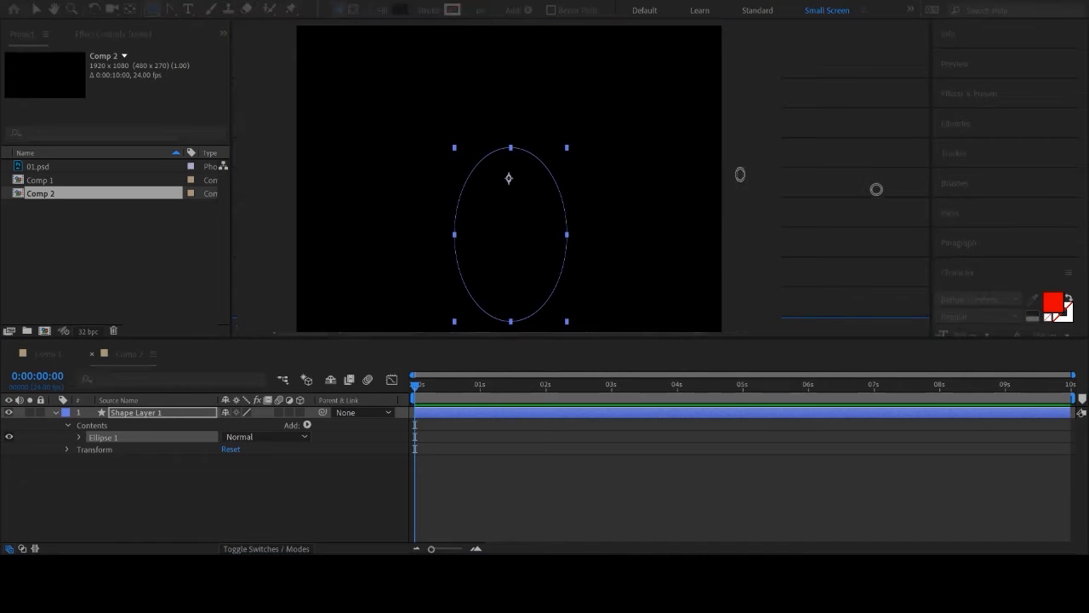
{"action": "left_click", "coordinate": [875, 189]}
{"action": "left_click", "coordinate": [1004, 139]}
{"action": "left_click", "coordinate": [474, 494]}
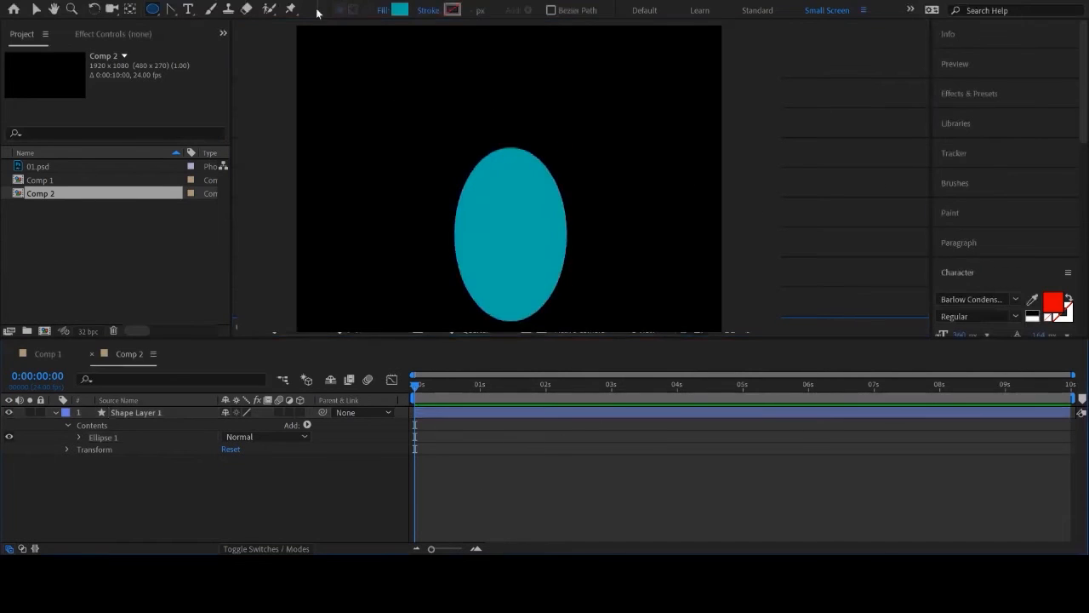
Draw a curved, tapering ear shape in muted grey-teal with the Pen tool, rising from the ellipse's upper part.
{"action": "left_click", "coordinate": [172, 10]}
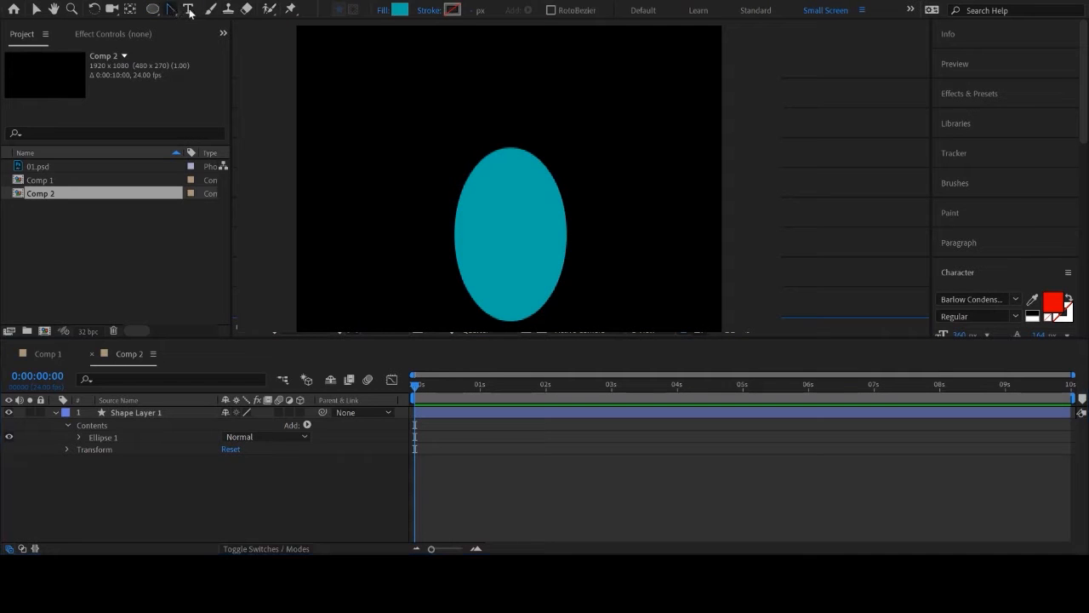
{"action": "left_click", "coordinate": [400, 10]}
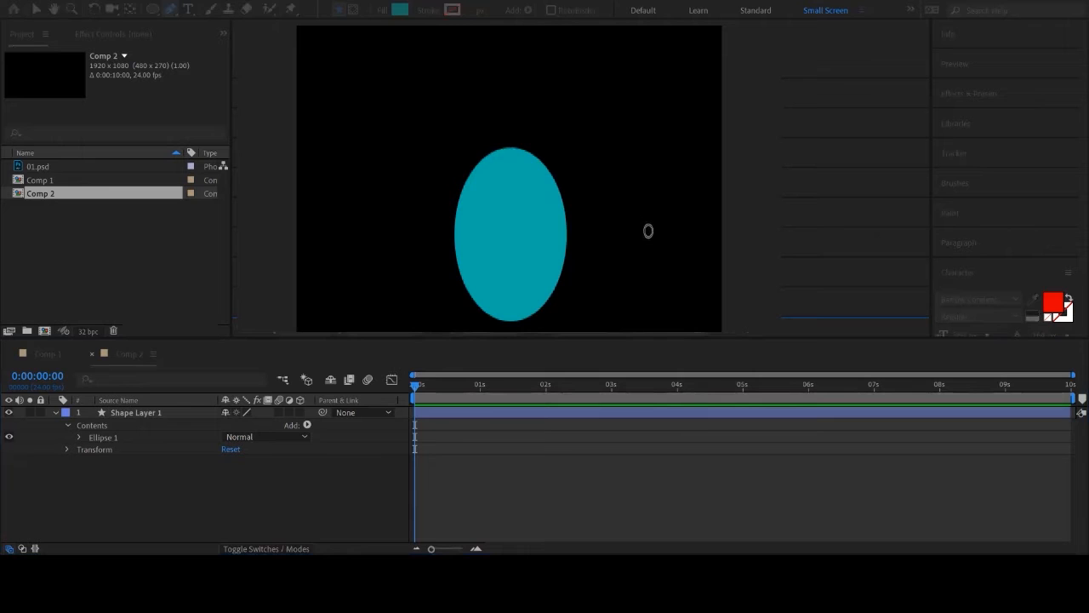
{"action": "key", "text": "Return"}
{"action": "left_click_drag", "start_coordinate": [498, 183], "coordinate": [517, 144]}
{"action": "left_click_drag", "start_coordinate": [519, 32], "coordinate": [551, 68]}
{"action": "left_click_drag", "start_coordinate": [571, 110], "coordinate": [573, 133]}
{"action": "left_click_drag", "start_coordinate": [549, 180], "coordinate": [501, 143]}
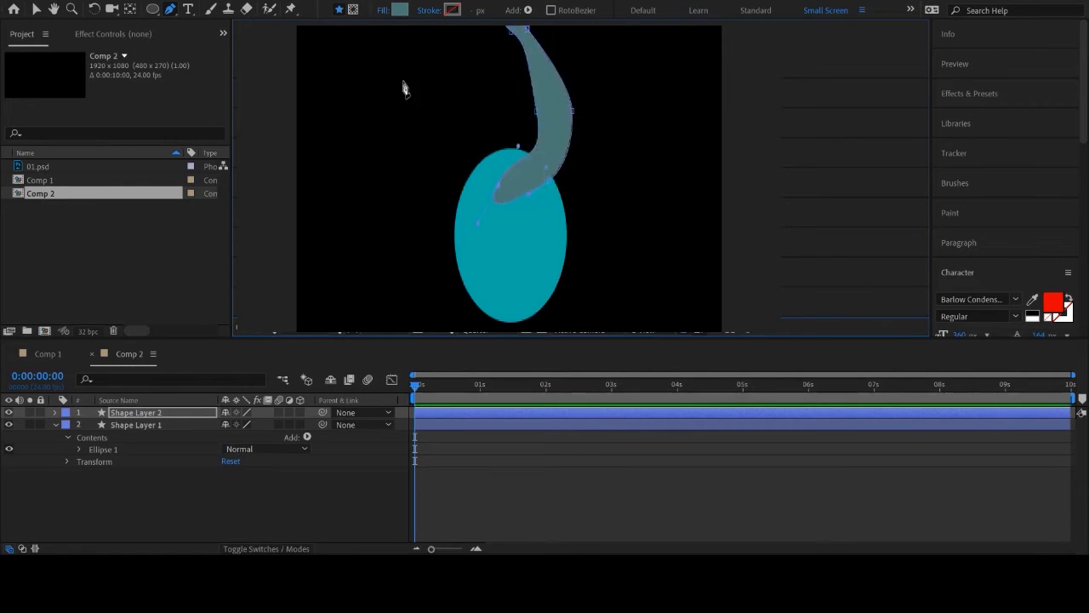
Parent the ear's shape layer to the ellipse's shape layer.
{"action": "left_click", "coordinate": [120, 425]}
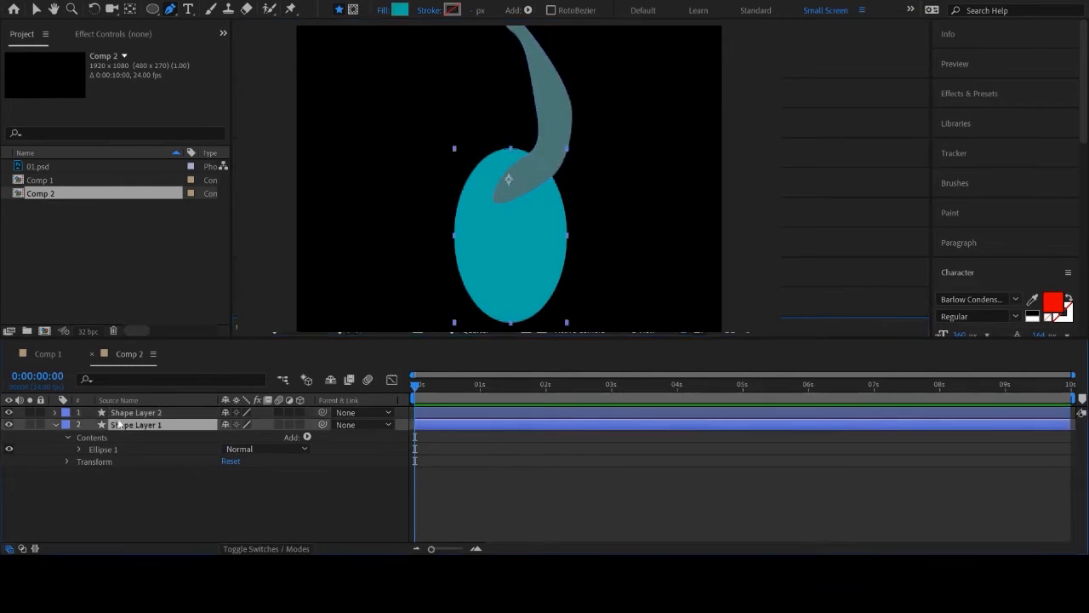
{"action": "left_click", "coordinate": [119, 412], "text": "shift"}
{"action": "left_click", "coordinate": [148, 516]}
{"action": "left_click", "coordinate": [133, 426]}
{"action": "left_click_drag", "start_coordinate": [323, 413], "coordinate": [153, 426]}
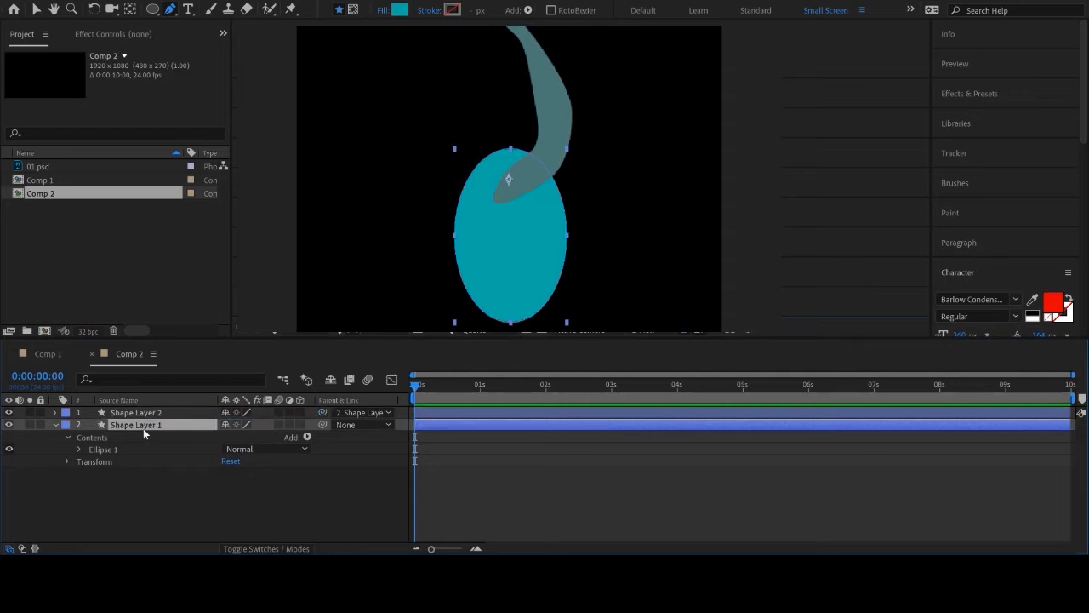
Scale the ellipse layer to 82% and shift the ear shape slightly right.
{"action": "key", "text": "s"}
{"action": "mouse_move", "coordinate": [255, 435]}
{"action": "left_mouse_down"}
{"action": "mouse_move", "coordinate": [228, 437]}
{"action": "mouse_move", "coordinate": [244, 436]}
{"action": "left_mouse_up"}
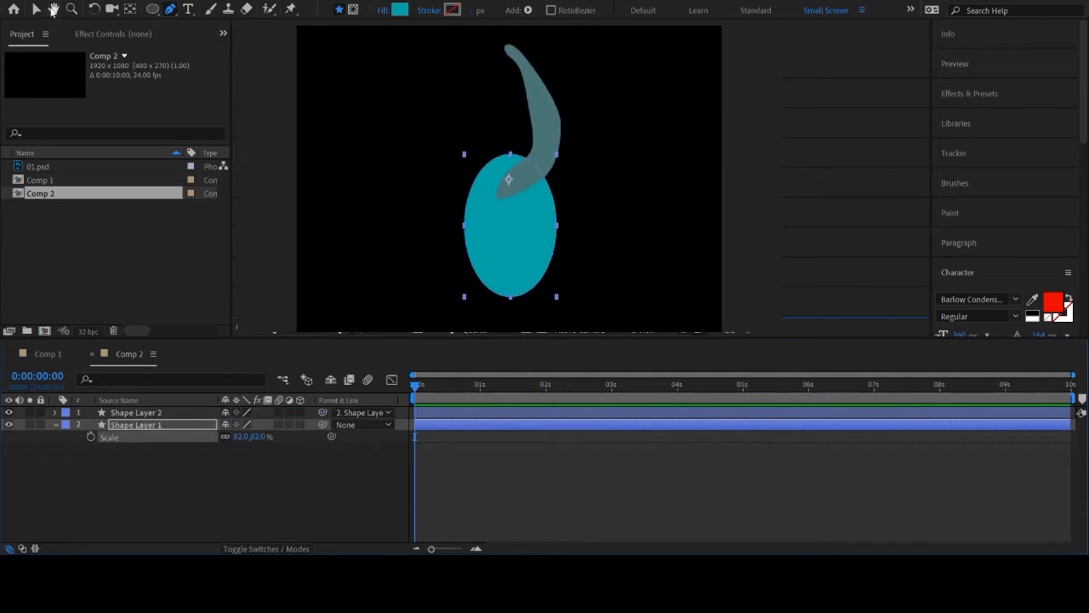
{"action": "left_click", "coordinate": [37, 11]}
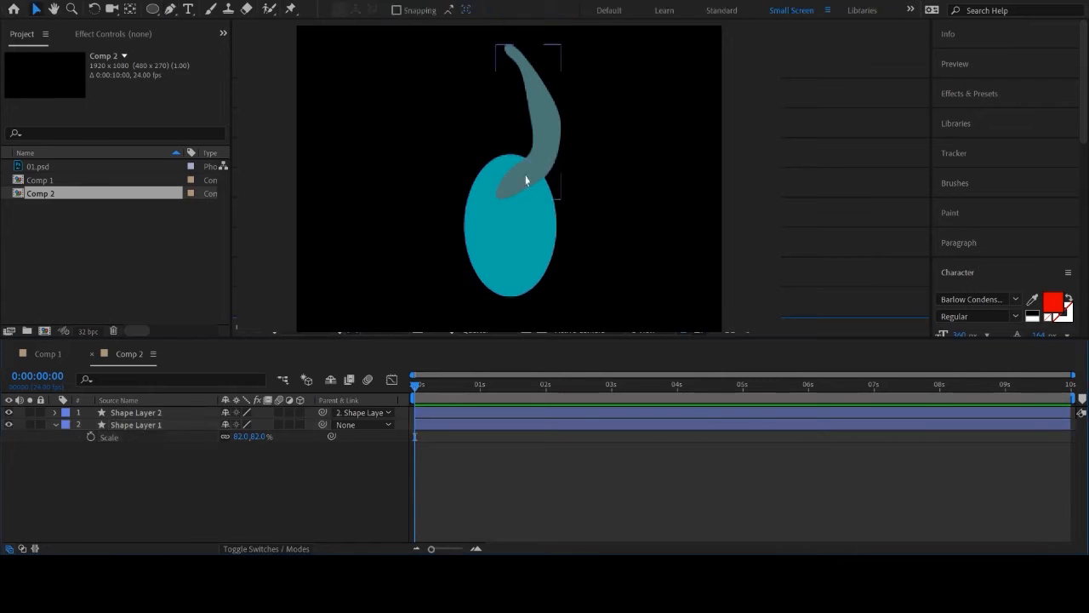
{"action": "left_click", "coordinate": [517, 182]}
{"action": "left_click_drag", "start_coordinate": [518, 182], "coordinate": [529, 182]}
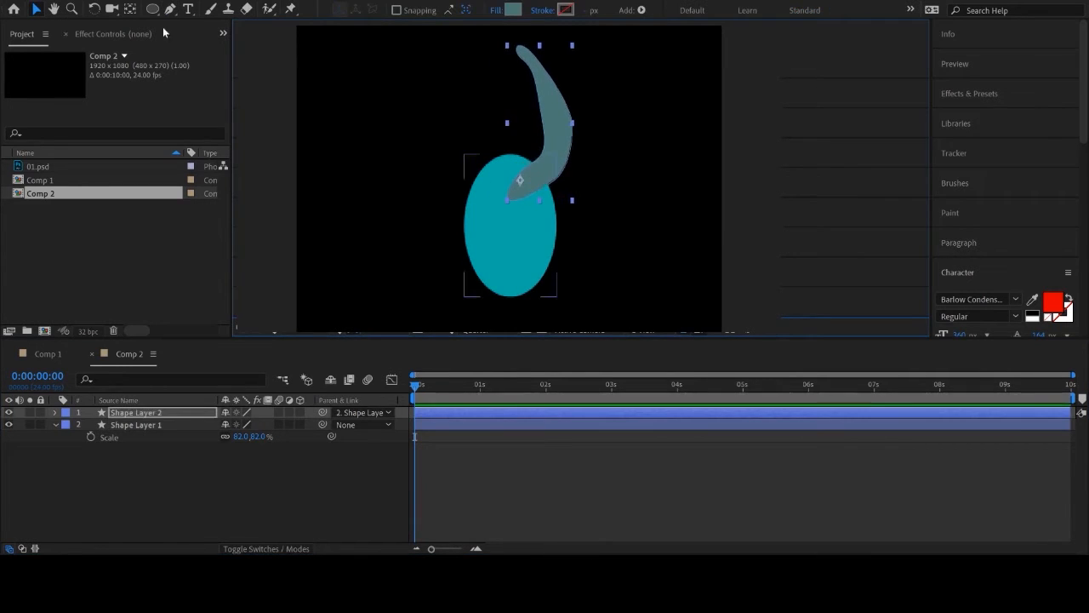
Move the ear's anchor point to its lower tip and the ellipse's anchor point to its bottom edge.
{"action": "left_click", "coordinate": [130, 10]}
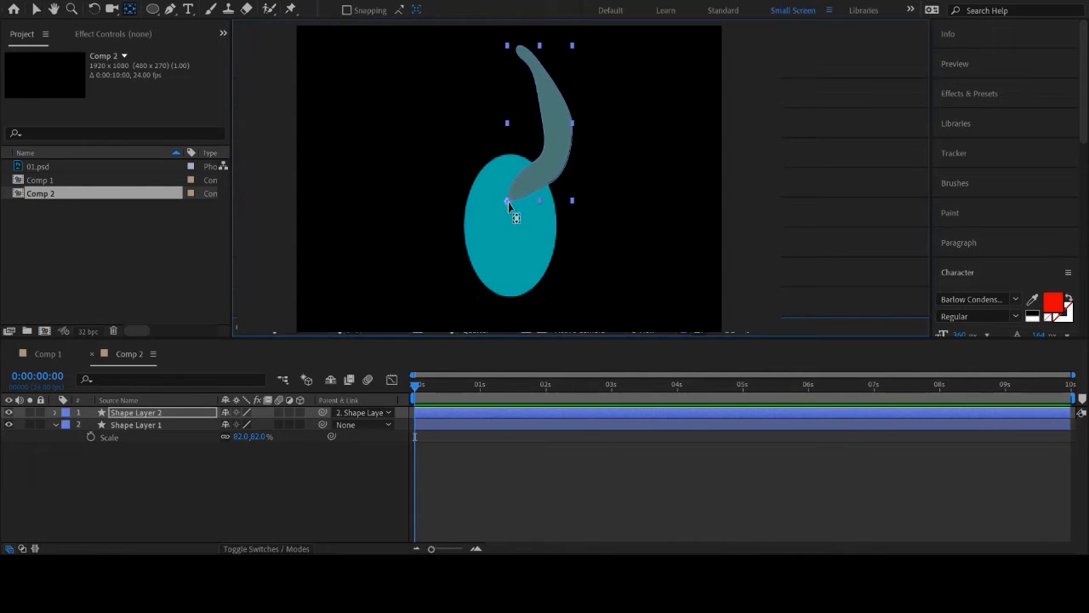
{"action": "left_click", "coordinate": [132, 426]}
{"action": "left_click_drag", "start_coordinate": [509, 181], "coordinate": [511, 214]}
{"action": "left_click_drag", "start_coordinate": [511, 281], "coordinate": [512, 294]}
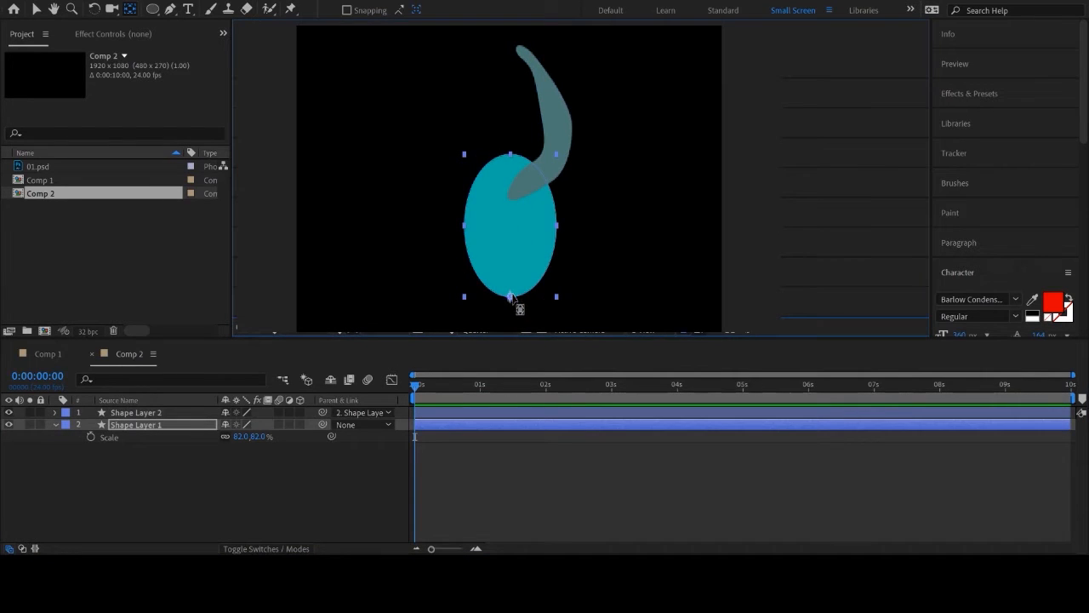
{"action": "left_click", "coordinate": [521, 481]}
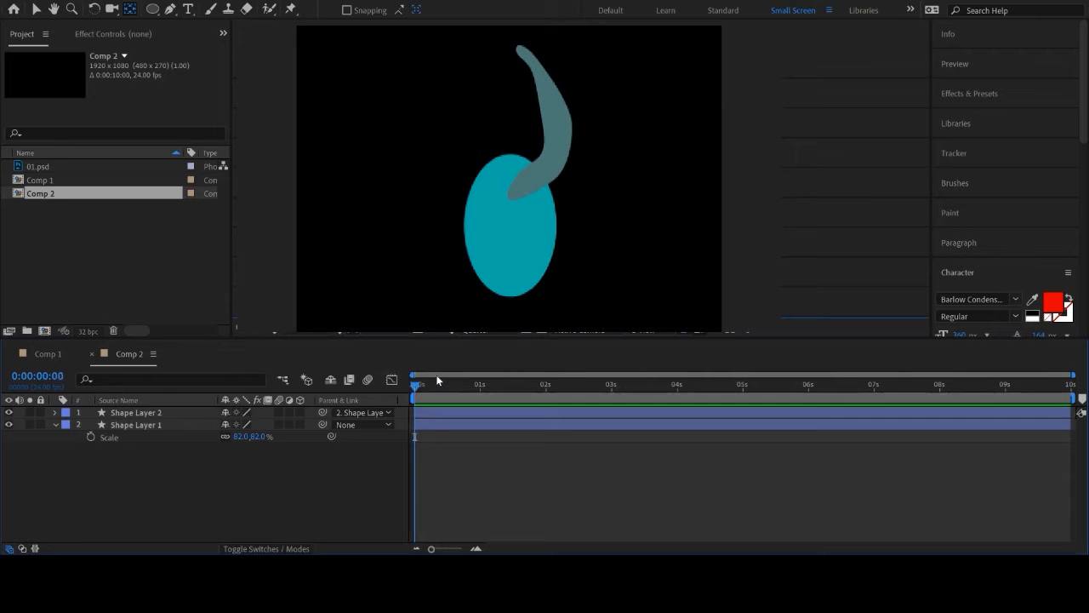
Rename the ellipse layer "head" and the curved shape's layer "ear", and collapse the head layer's properties.
{"action": "left_click", "coordinate": [145, 425]}
{"action": "key", "text": "Return"}
{"action": "type", "text": "h"}
{"action": "key", "text": "Return"}
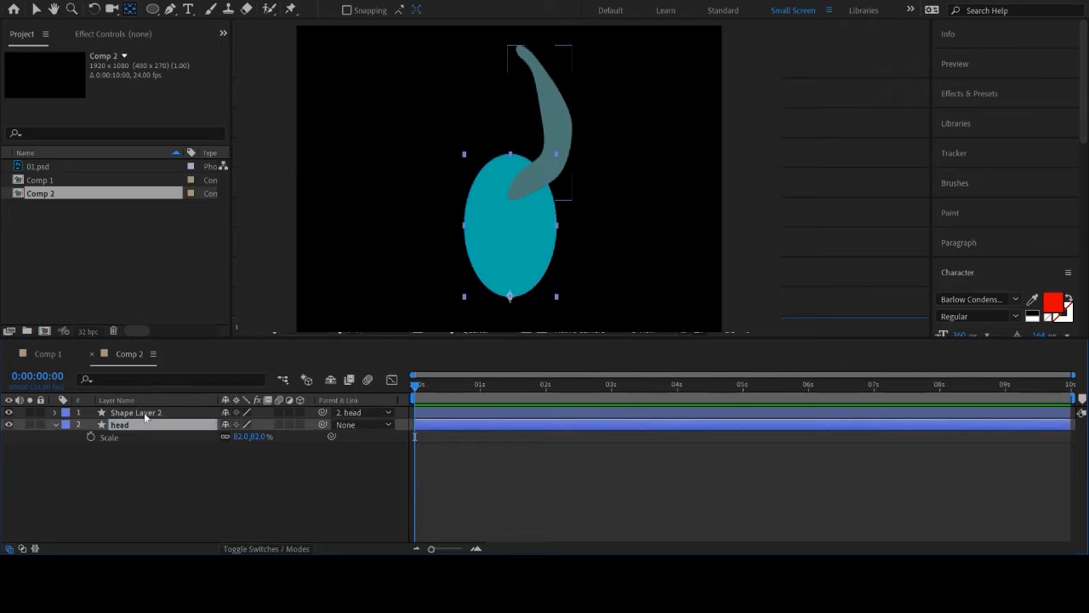
{"action": "left_click", "coordinate": [145, 412]}
{"action": "key", "text": "Return"}
{"action": "type", "text": "e"}
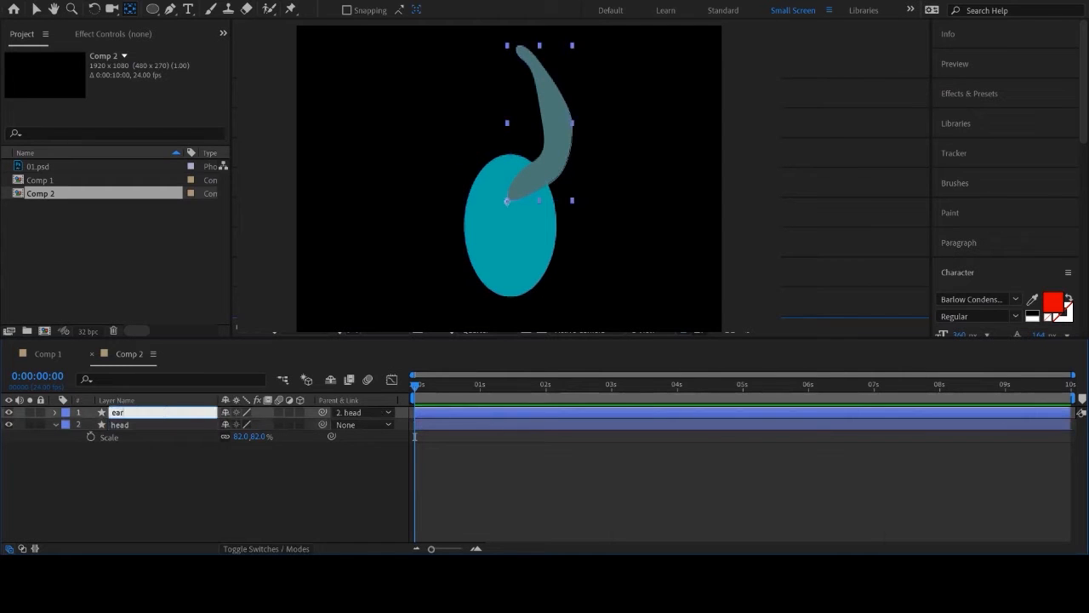
{"action": "type", "text": "ar"}
{"action": "key", "text": "Return"}
{"action": "left_click", "coordinate": [142, 463]}
{"action": "left_click", "coordinate": [56, 428]}
Move the head right to position 1358.3, 881.1 and set a Position keyframe at 0:00:00:00.
{"action": "left_click", "coordinate": [119, 427]}
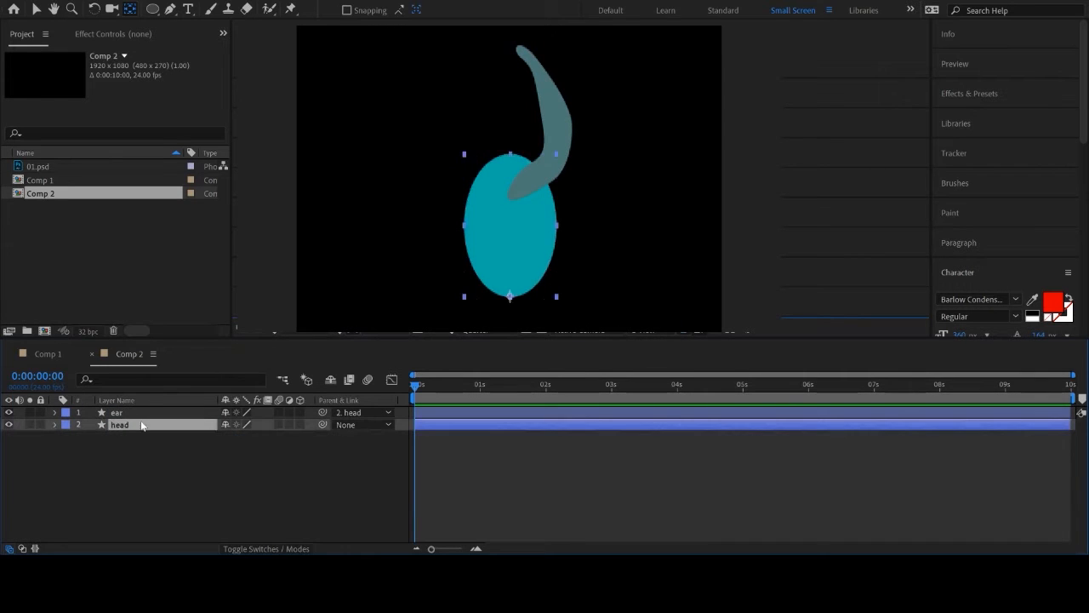
{"action": "key", "text": "p"}
{"action": "left_click_drag", "start_coordinate": [228, 436], "coordinate": [512, 444]}
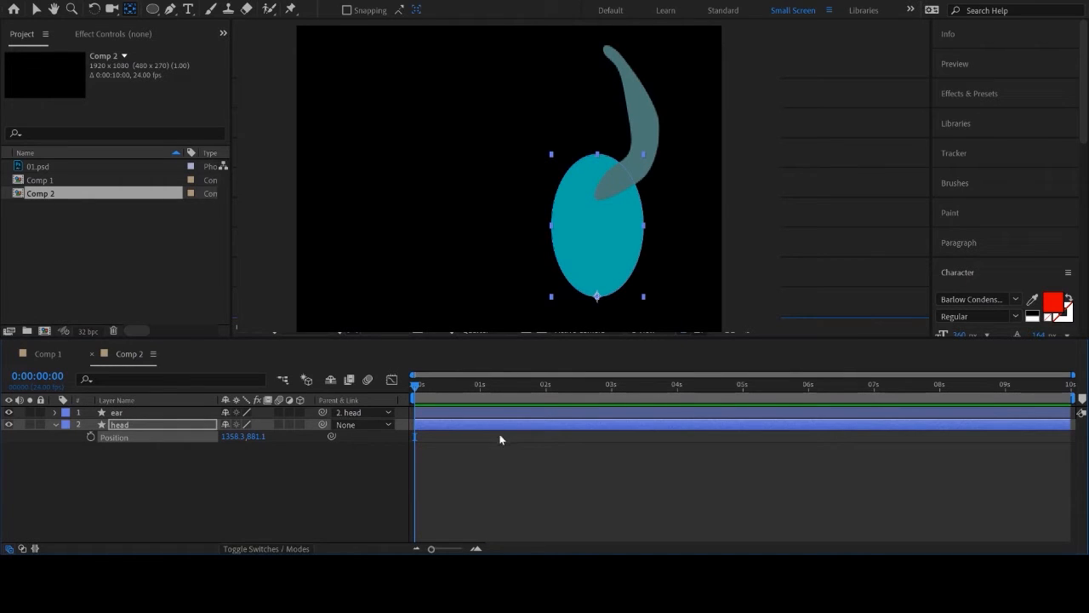
{"action": "left_click", "coordinate": [90, 436]}
Keyframe the head's position at 777.3, 881.1 at 0:00:00:23 and preview it with the work area shortened to about 1.6 seconds.
{"action": "key", "text": "Page_Down"}
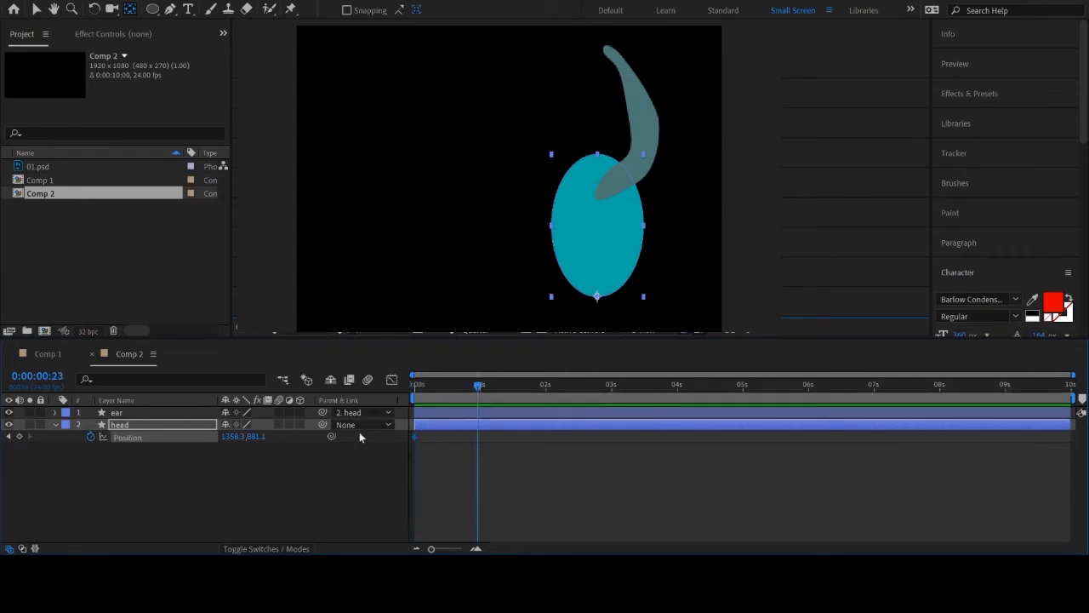
{"action": "left_click_drag", "start_coordinate": [228, 441], "coordinate": [62, 421]}
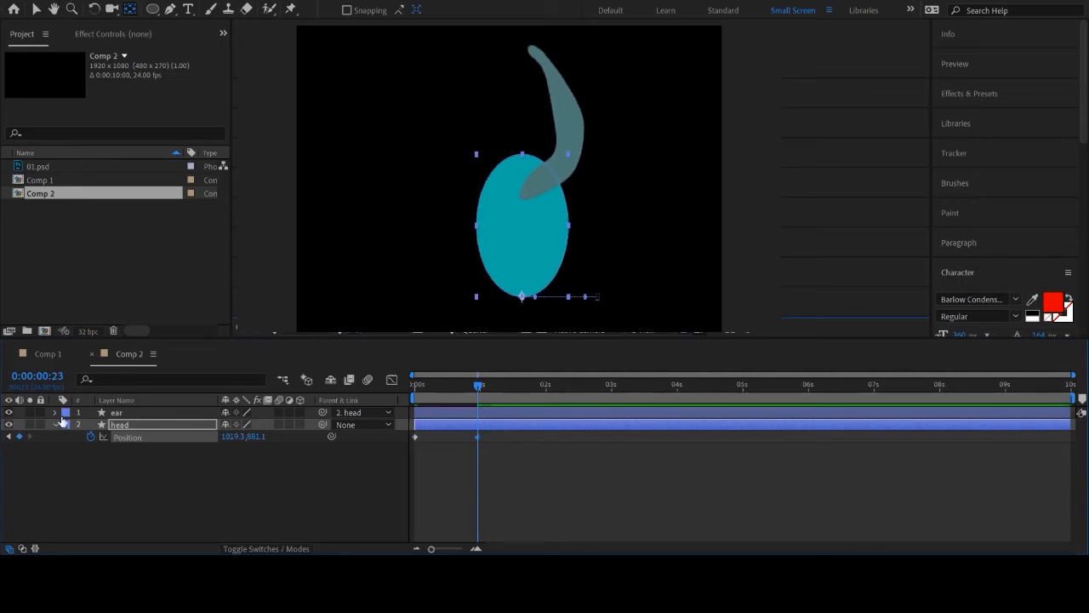
{"action": "left_click_drag", "start_coordinate": [228, 436], "coordinate": [109, 442]}
{"action": "left_click_drag", "start_coordinate": [1055, 397], "coordinate": [520, 398]}
{"action": "key", "text": "space"}
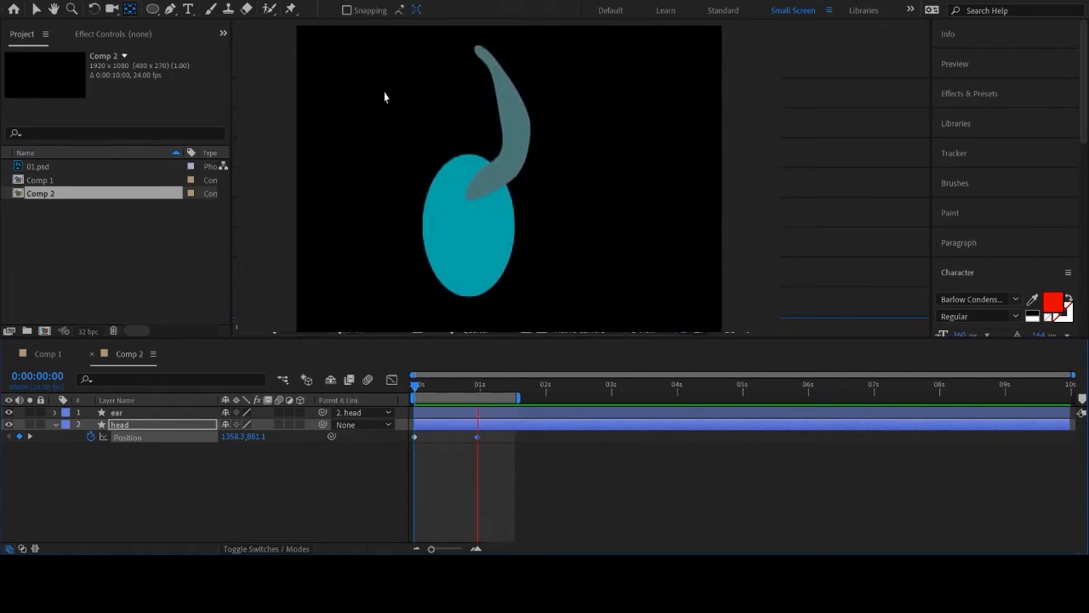
At 0:00:00:23, place Puppet pins at the ear's base, middle and tip.
{"action": "left_click", "coordinate": [462, 386]}
{"action": "left_click_drag", "start_coordinate": [465, 386], "coordinate": [479, 387]}
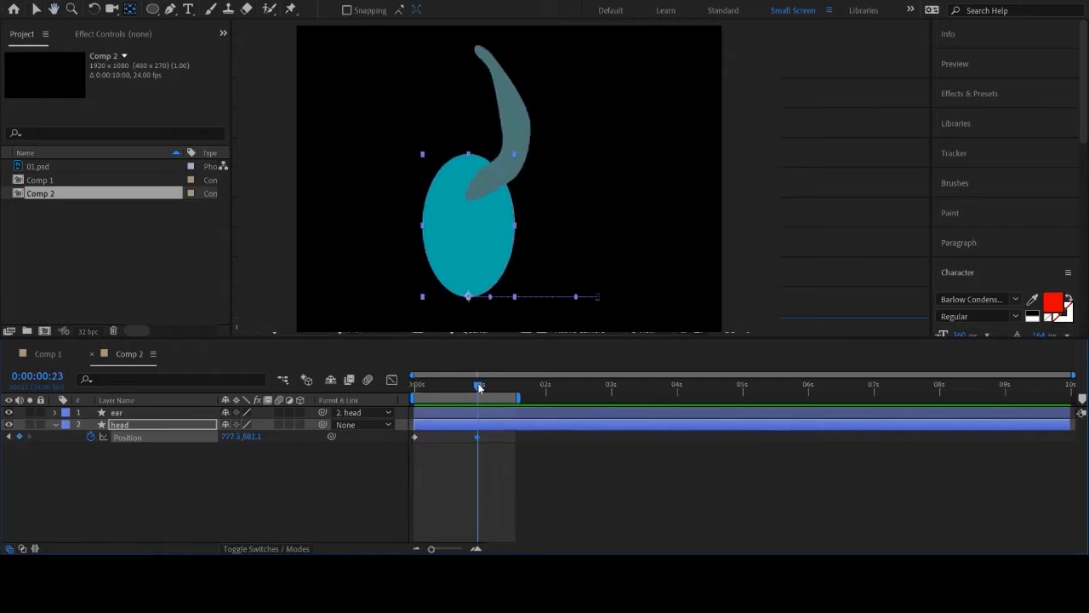
{"action": "left_click", "coordinate": [514, 109]}
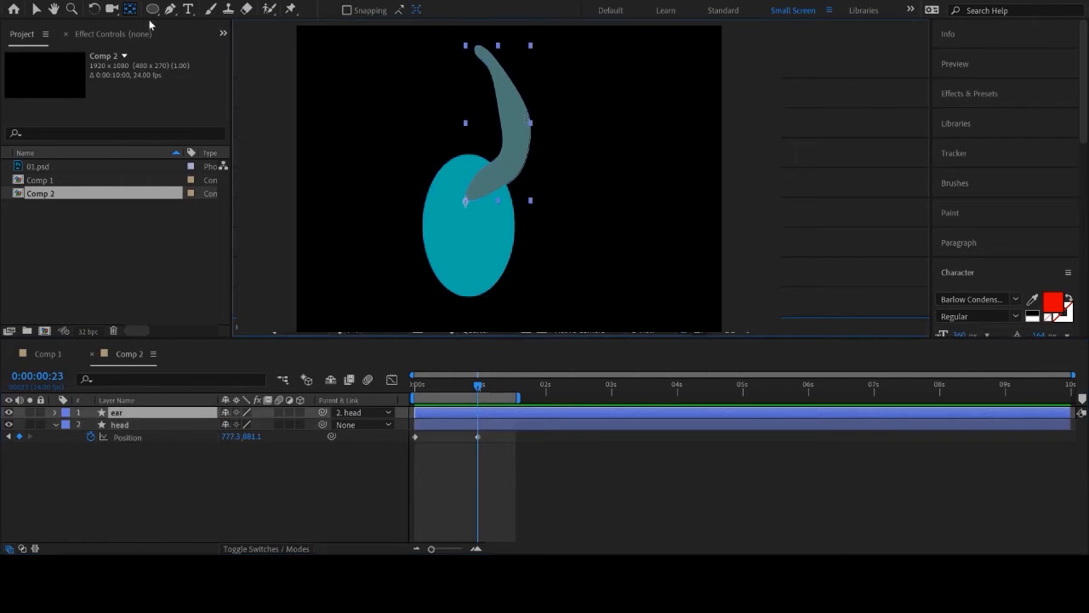
{"action": "key", "text": "v"}
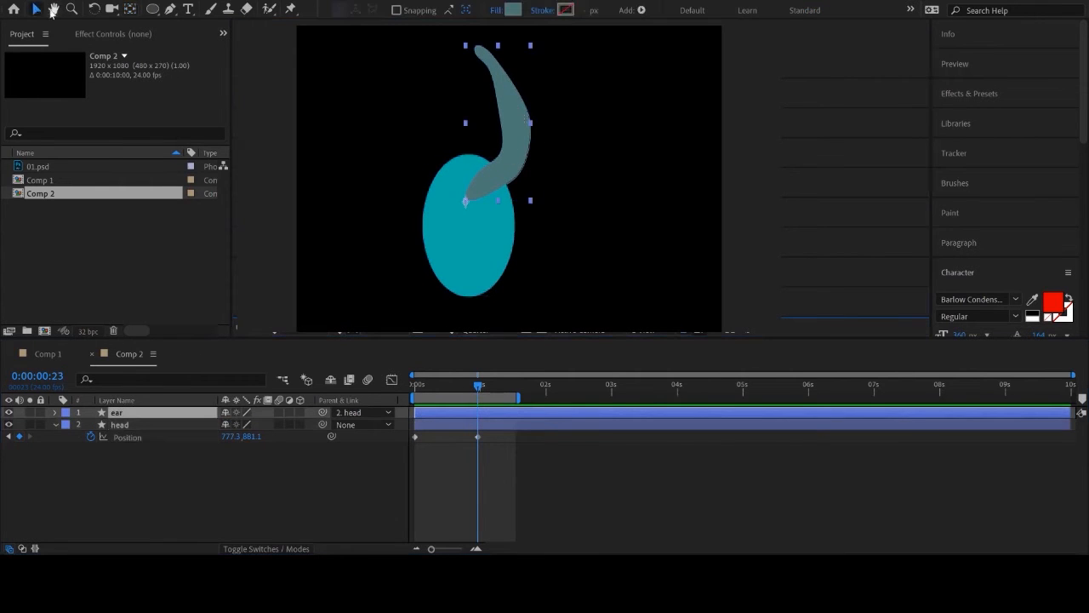
{"action": "left_click", "coordinate": [293, 8]}
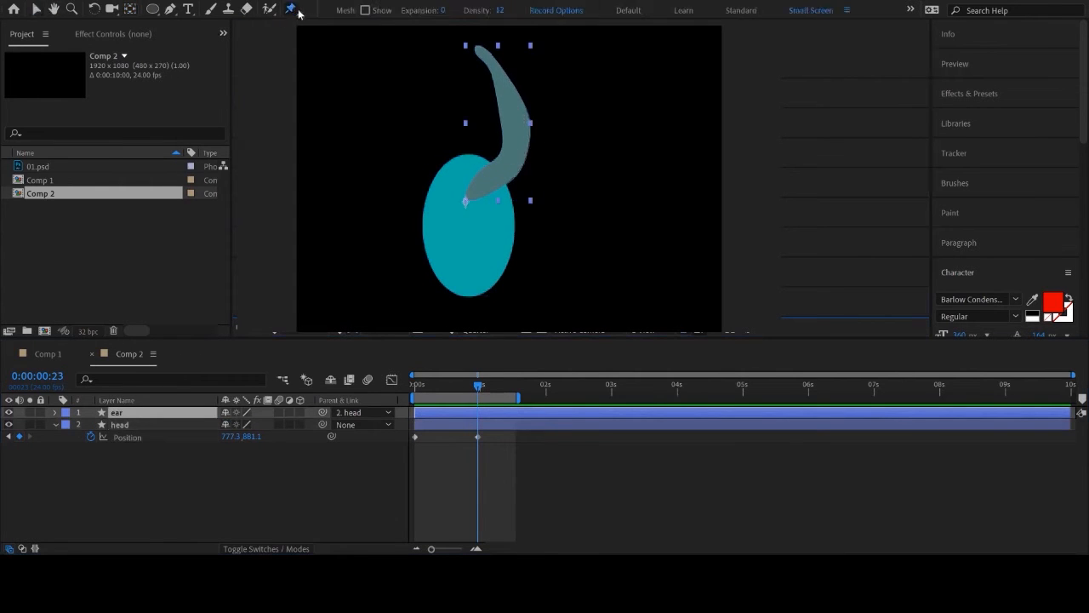
{"action": "left_click", "coordinate": [479, 188]}
{"action": "left_click", "coordinate": [519, 126]}
{"action": "left_click", "coordinate": [480, 47]}
At 0:00:01:01, move the ear's tip and middle pins left so the ear bends over in the head's travel direction.
{"action": "left_click_drag", "start_coordinate": [479, 387], "coordinate": [482, 387]}
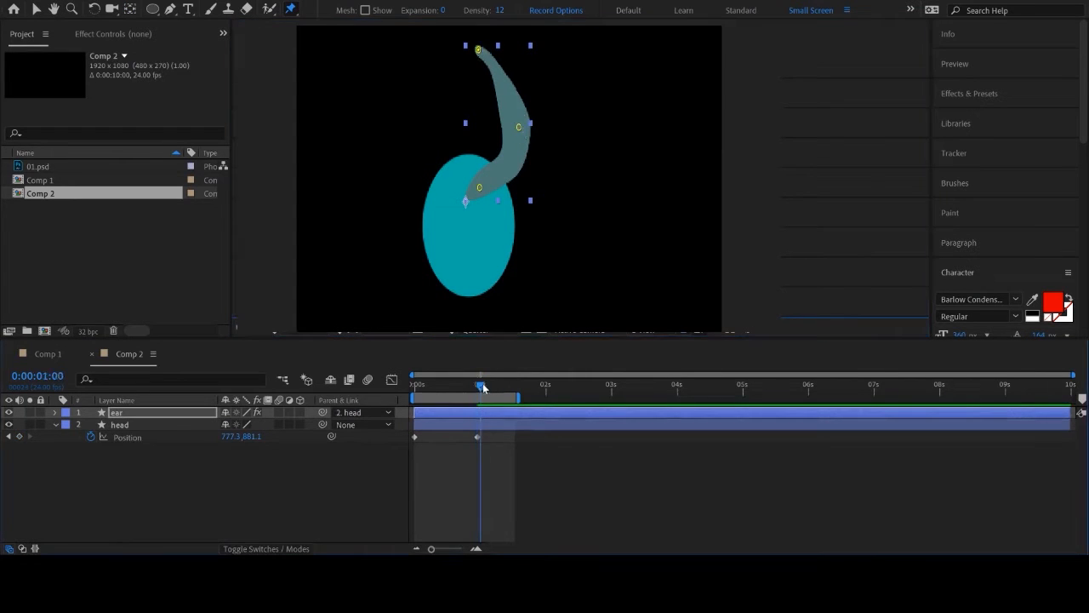
{"action": "left_click_drag", "start_coordinate": [479, 50], "coordinate": [451, 47]}
{"action": "left_click_drag", "start_coordinate": [519, 128], "coordinate": [487, 121]}
{"action": "left_click_drag", "start_coordinate": [446, 58], "coordinate": [428, 74]}
{"action": "left_click_drag", "start_coordinate": [495, 130], "coordinate": [489, 113]}
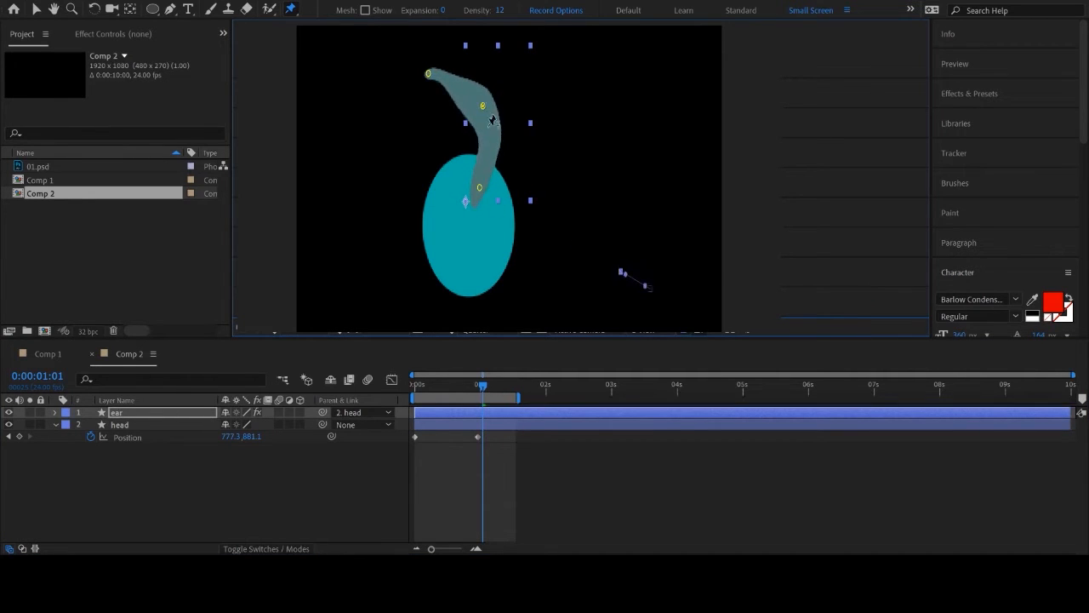
At 0:00:01:05, move the ear's middle and tip pins back to the right to keyframe the rebound.
{"action": "left_click_drag", "start_coordinate": [484, 387], "coordinate": [489, 388]}
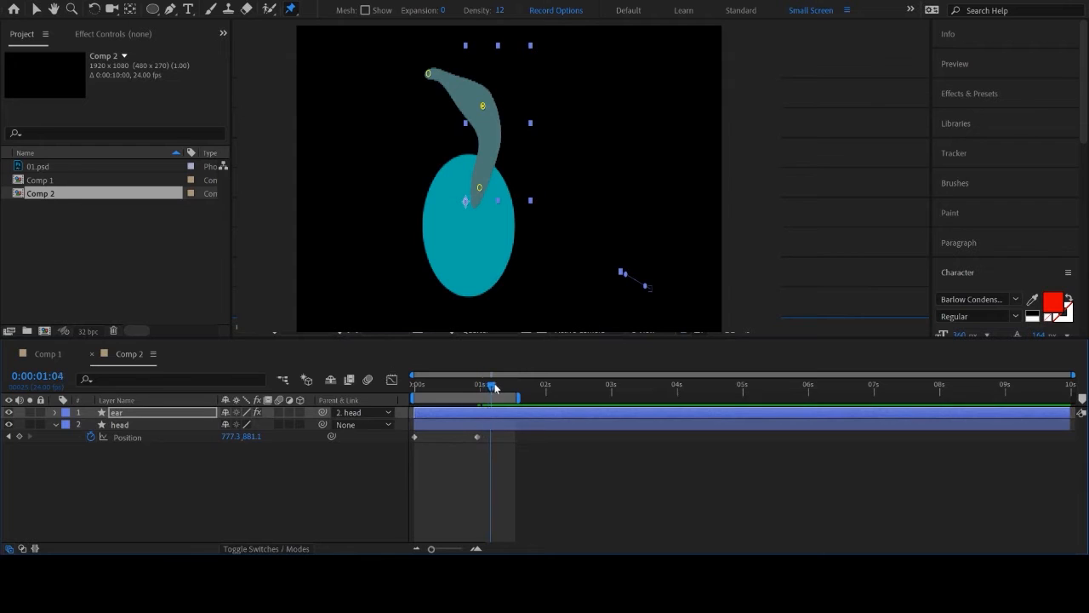
{"action": "left_click_drag", "start_coordinate": [435, 82], "coordinate": [471, 73]}
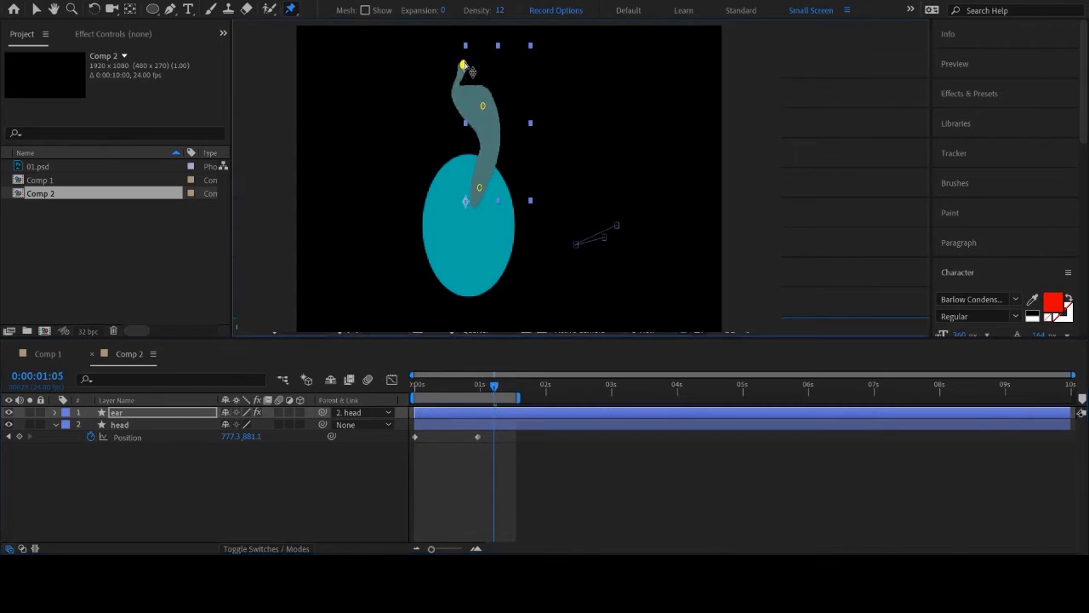
{"action": "left_click_drag", "start_coordinate": [484, 115], "coordinate": [517, 118]}
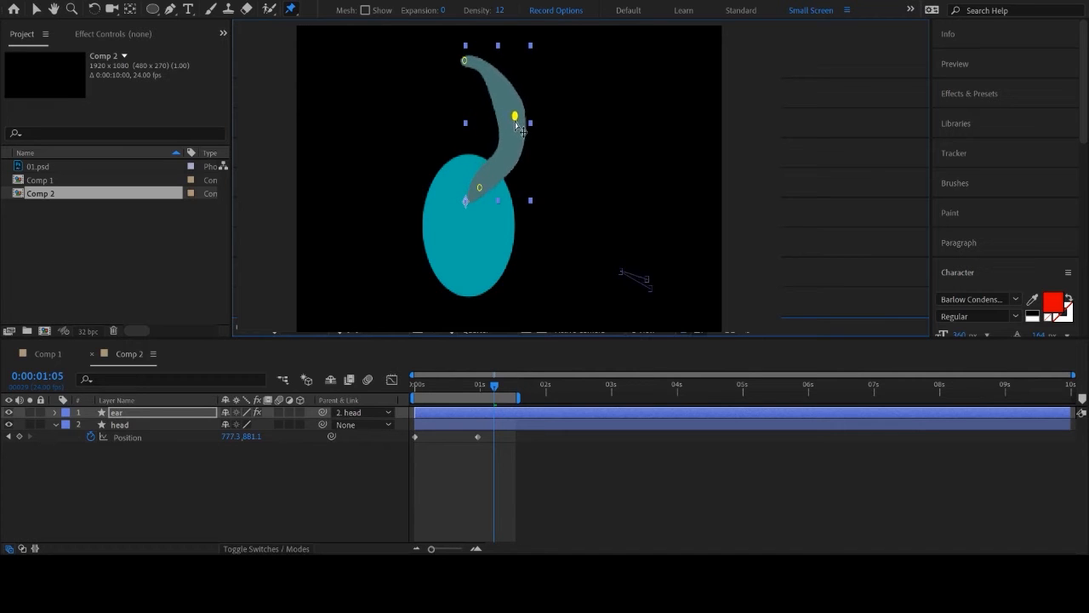
{"action": "left_click_drag", "start_coordinate": [468, 68], "coordinate": [497, 64]}
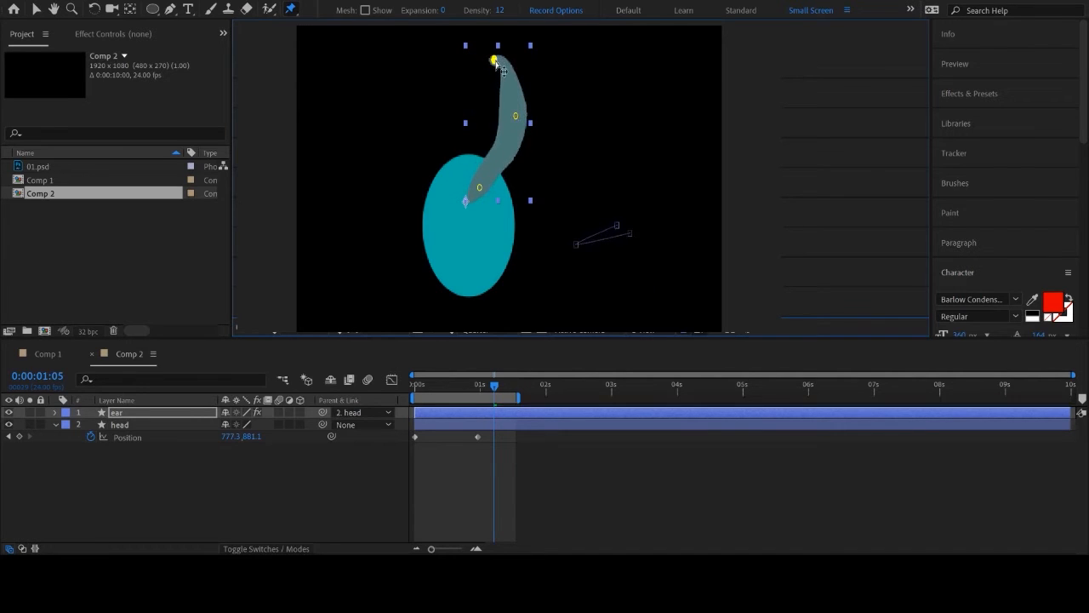
At 0:00:01:10, move the ear's tip and middle pins left to keyframe a smaller swing back in the travel direction.
{"action": "left_click_drag", "start_coordinate": [494, 387], "coordinate": [501, 387]}
{"action": "left_click_drag", "start_coordinate": [501, 52], "coordinate": [481, 49]}
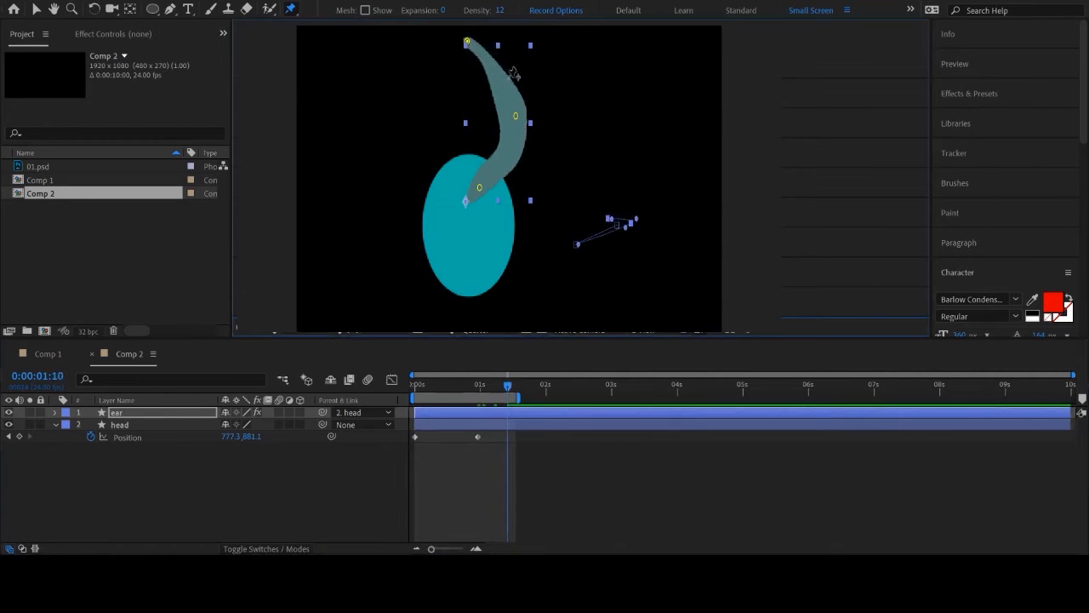
{"action": "left_click_drag", "start_coordinate": [515, 116], "coordinate": [496, 108]}
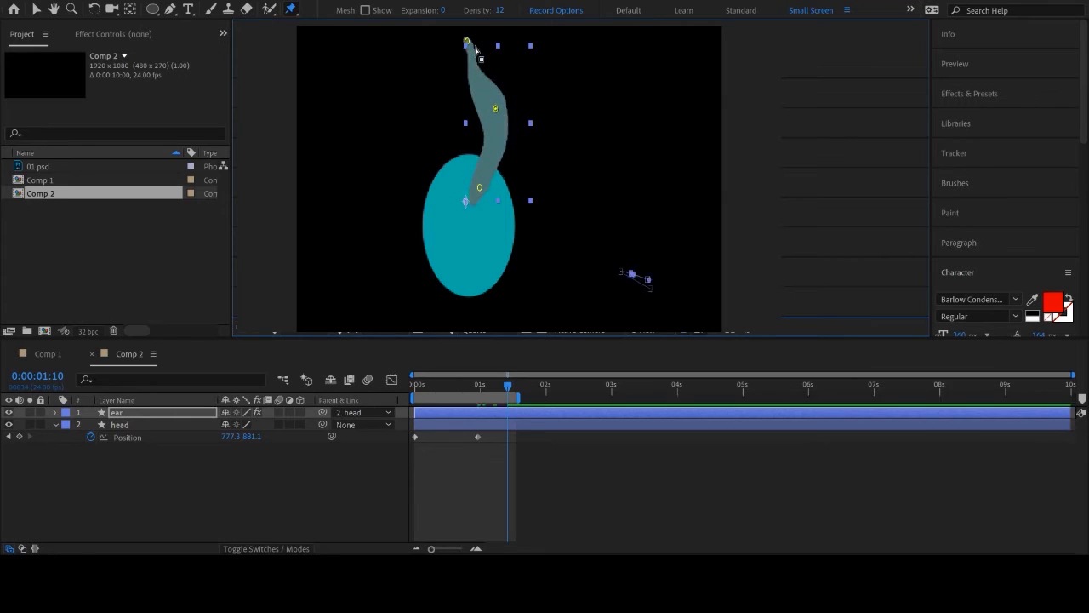
{"action": "left_click_drag", "start_coordinate": [459, 49], "coordinate": [443, 56]}
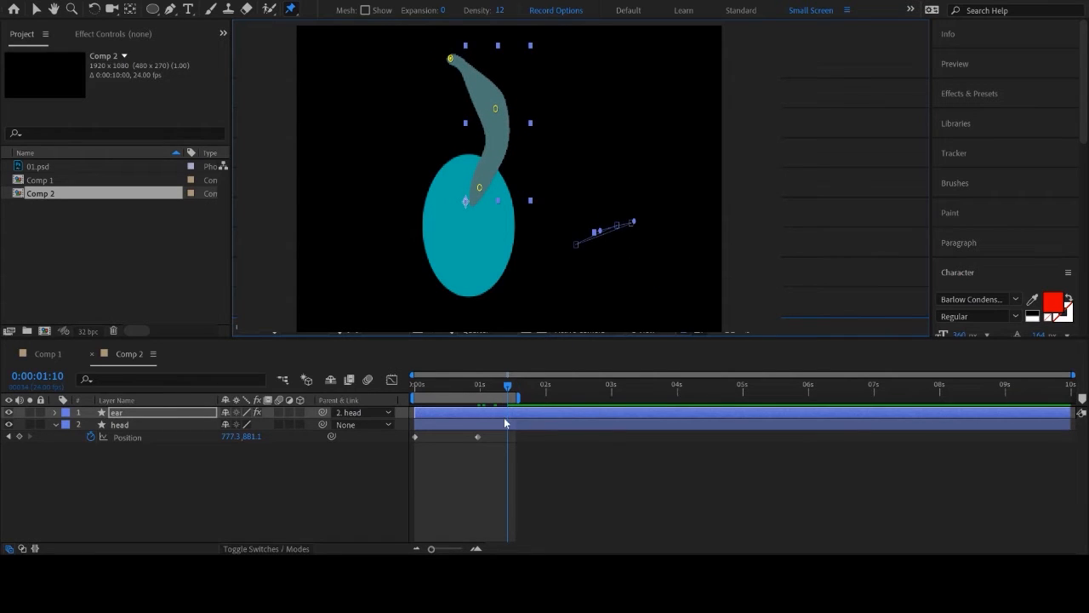
Apply Easy Ease to all Puppet pin position keyframes on the ear layer and collapse its properties.
{"action": "key", "text": "u"}
{"action": "left_click_drag", "start_coordinate": [548, 453], "coordinate": [456, 527]}
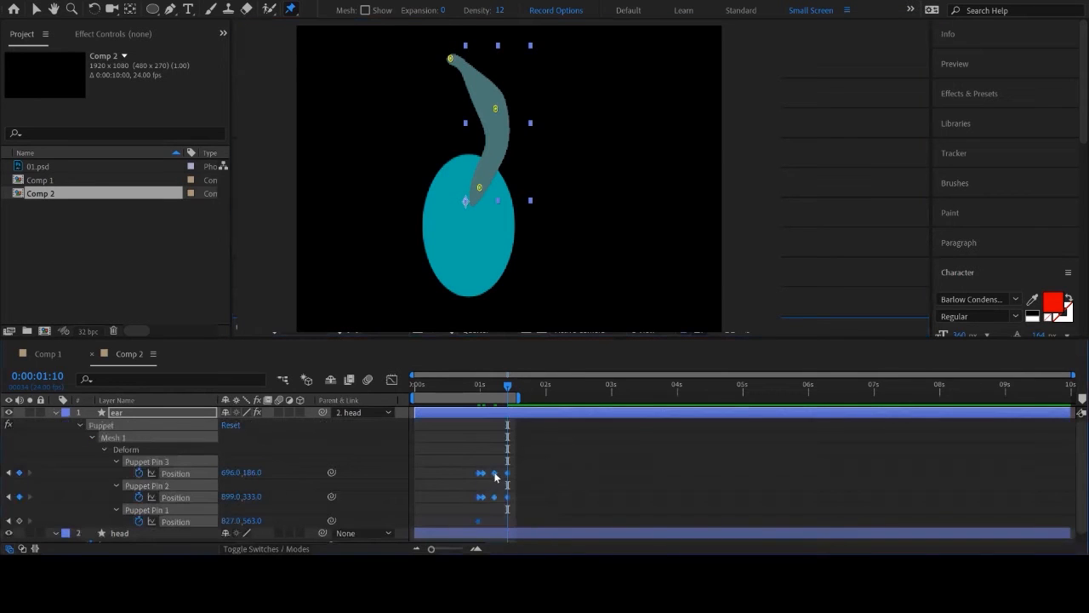
{"action": "key", "text": "F9"}
{"action": "left_click", "coordinate": [672, 474]}
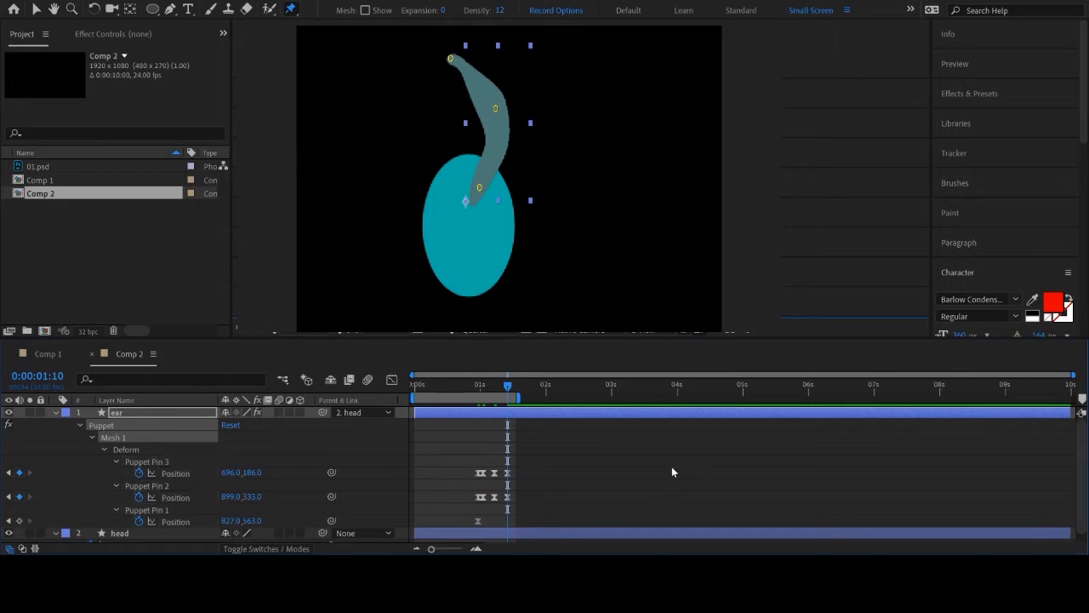
{"action": "key", "text": "u"}
{"action": "key", "text": "u"}
{"action": "key", "text": "u"}
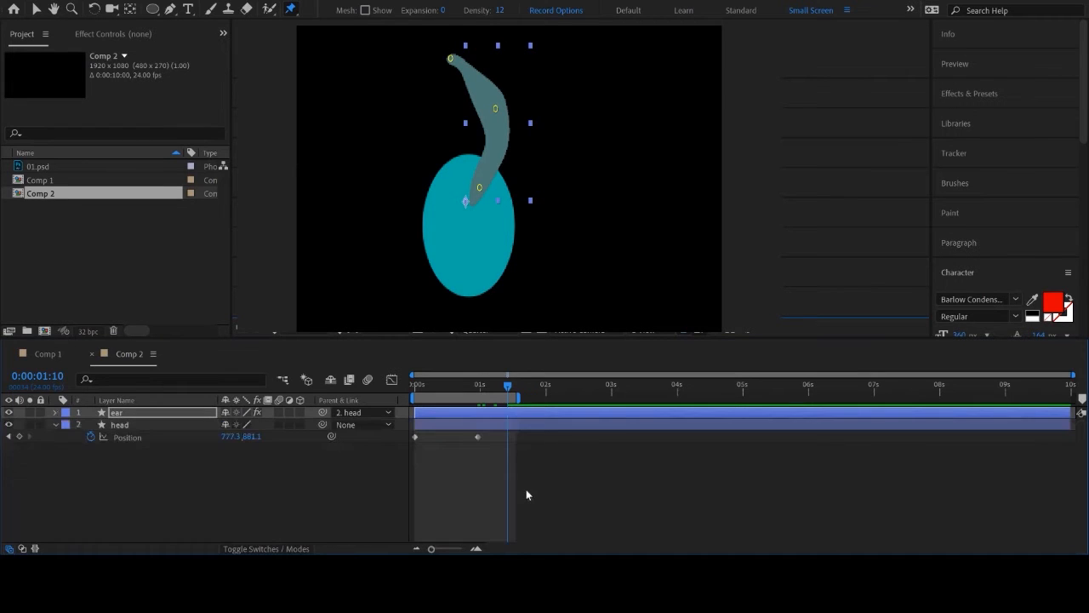
Preview the head and ear animation from the start of the composition.
{"action": "key", "text": "Home"}
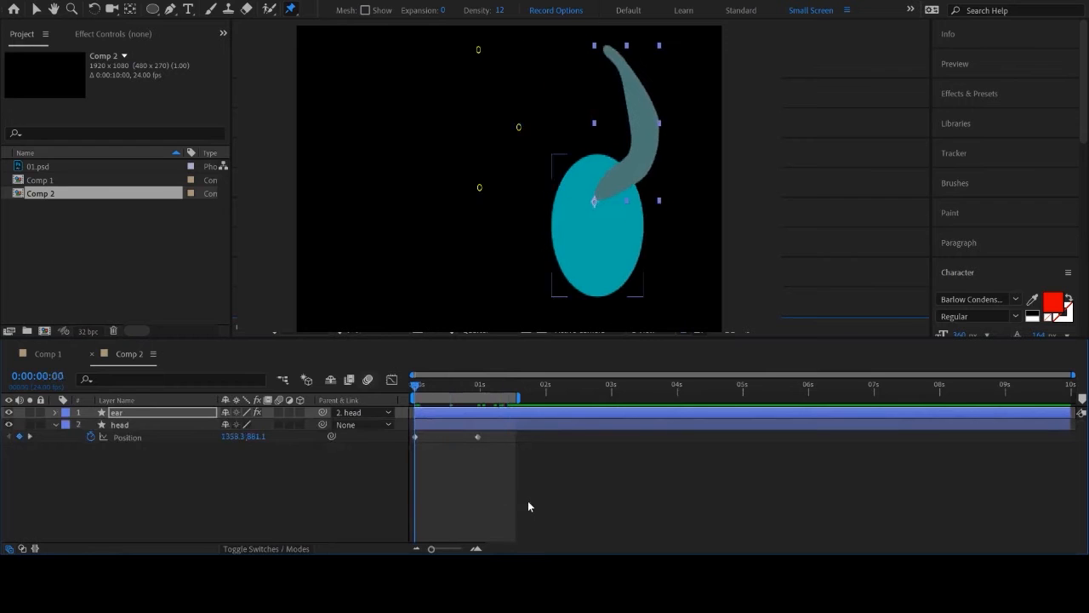
{"action": "key", "text": "space"}
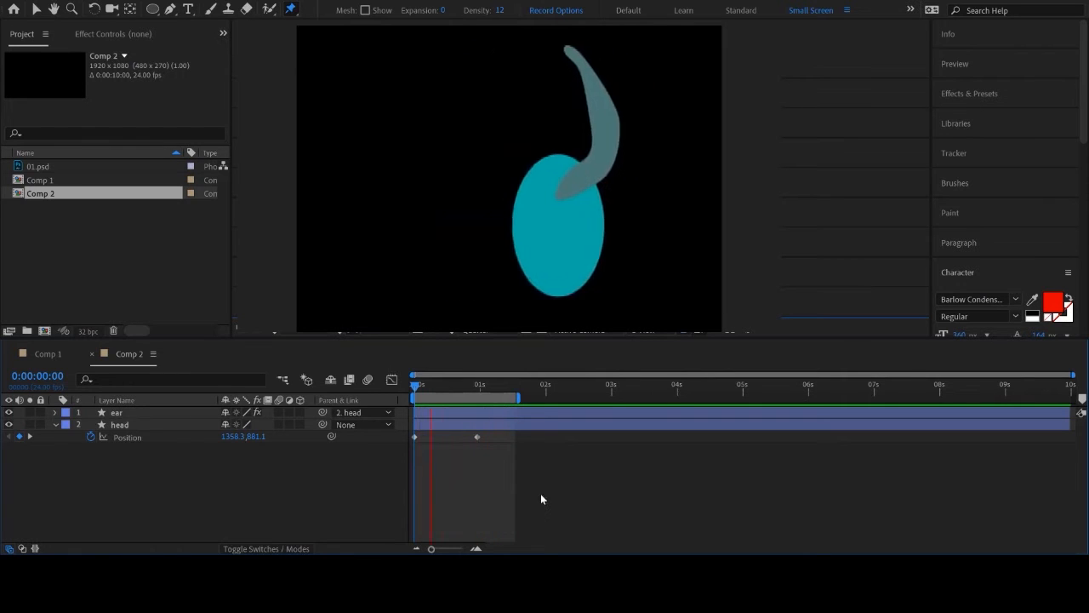
{"action": "key", "text": "space"}
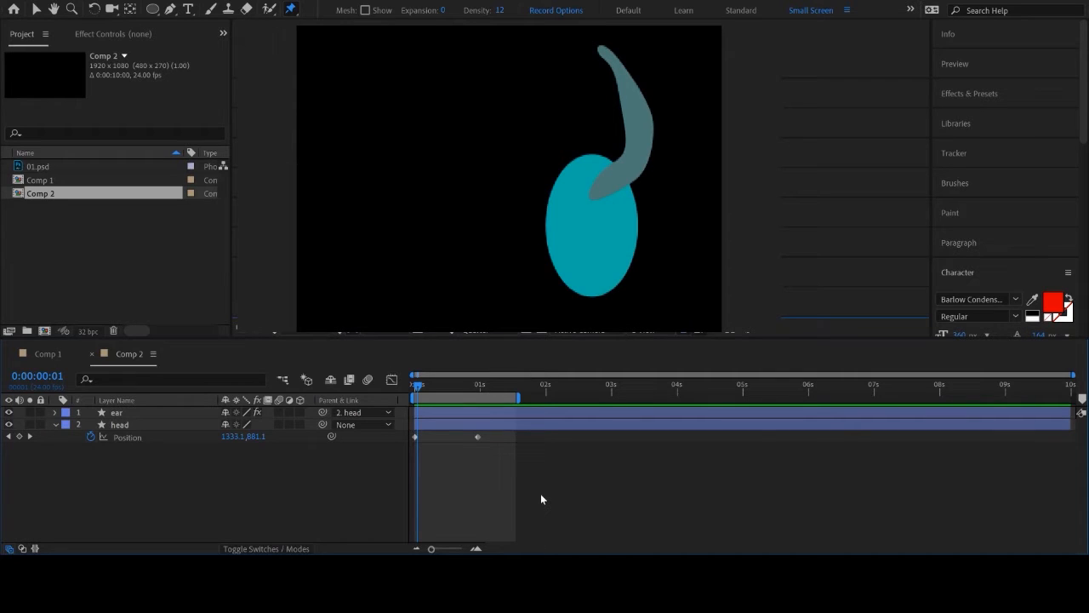
Create a new 1920 x 1080, 10-second composition at 24 fps and draw a five-pointed star left of the frame's centre.
{"action": "left_click", "coordinate": [61, 250]}
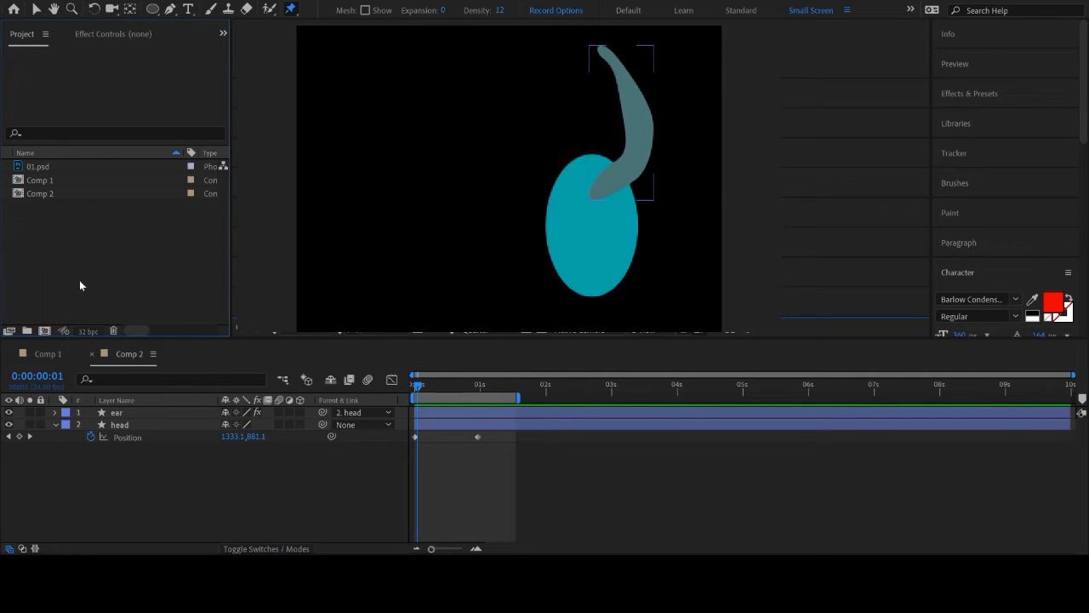
{"action": "left_click", "coordinate": [45, 331]}
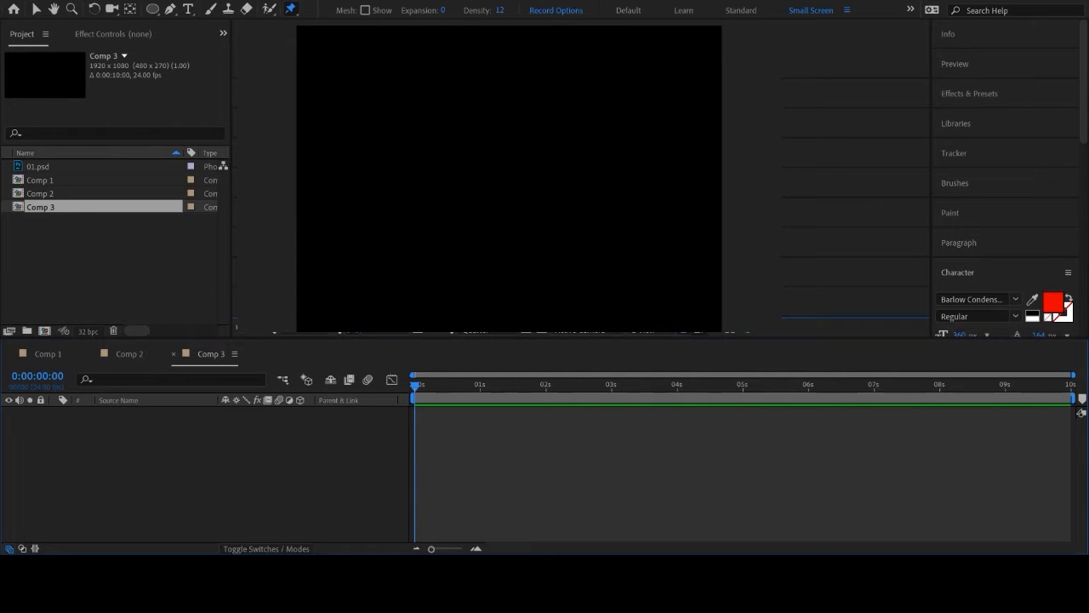
{"action": "left_click_drag", "start_coordinate": [151, 12], "coordinate": [205, 77]}
{"action": "left_click_drag", "start_coordinate": [447, 141], "coordinate": [507, 178]}
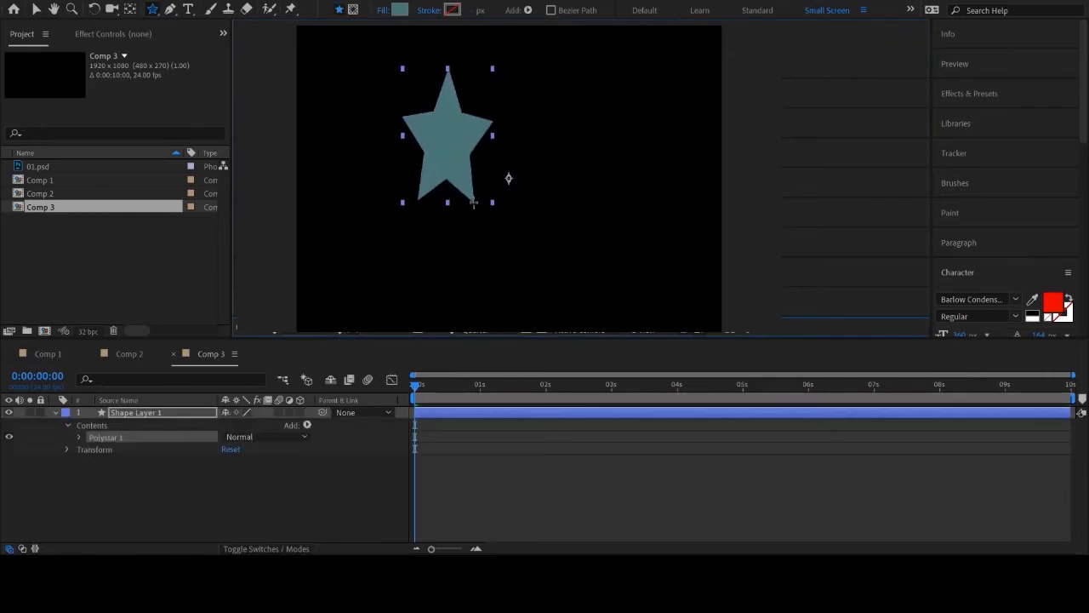
Set the star's fill colour to dark green.
{"action": "left_click", "coordinate": [398, 12]}
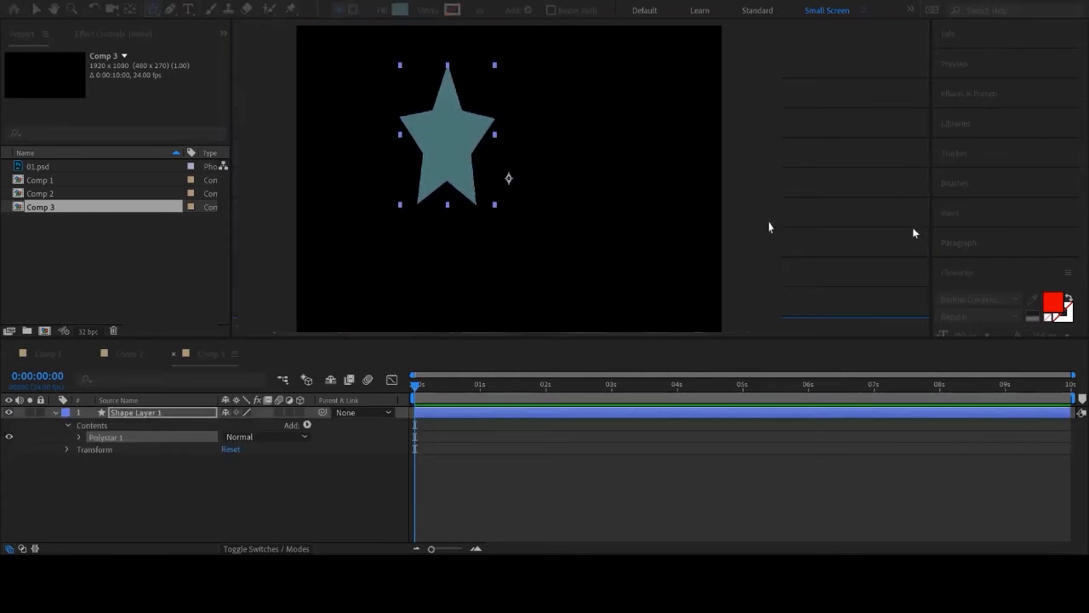
{"action": "left_click", "coordinate": [863, 231]}
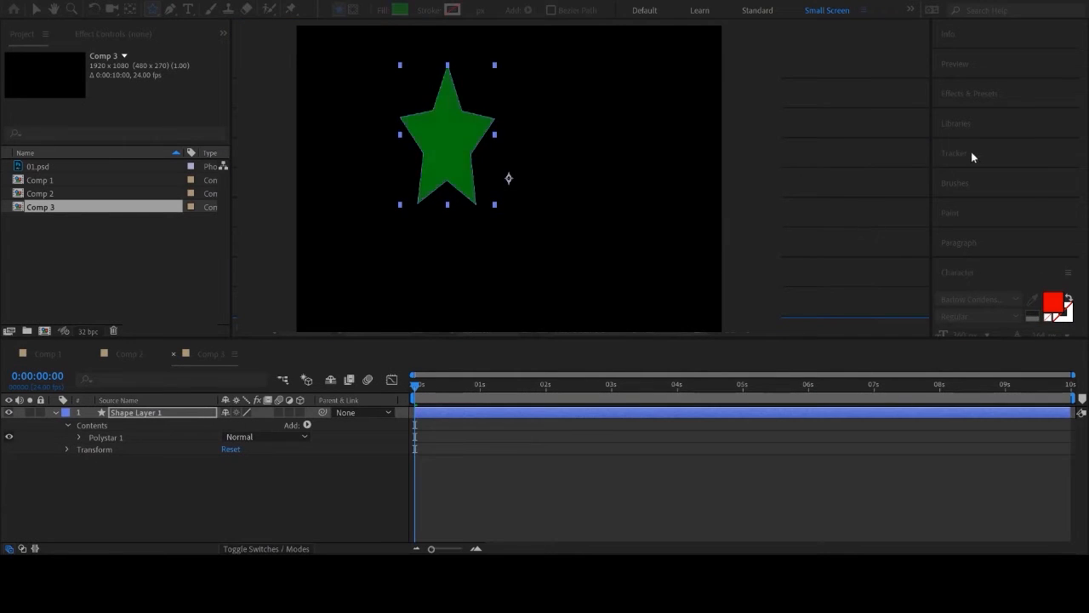
{"action": "left_click", "coordinate": [987, 133]}
Move the star layer's anchor point to the centre of the star.
{"action": "left_click", "coordinate": [36, 10]}
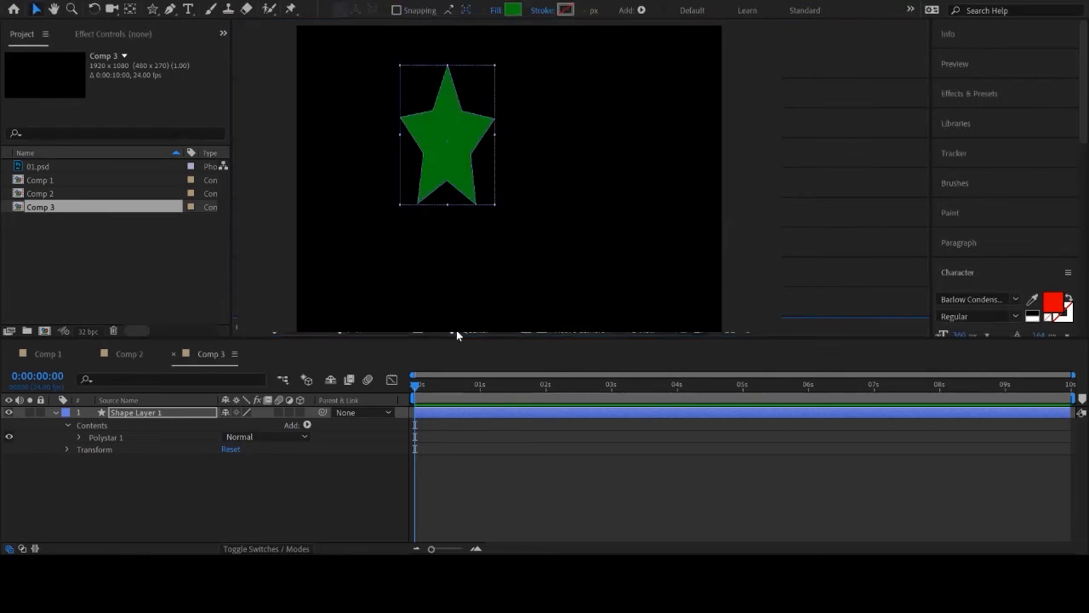
{"action": "left_click", "coordinate": [469, 404]}
{"action": "left_click", "coordinate": [470, 411]}
{"action": "left_click", "coordinate": [130, 9]}
{"action": "left_click", "coordinate": [511, 184]}
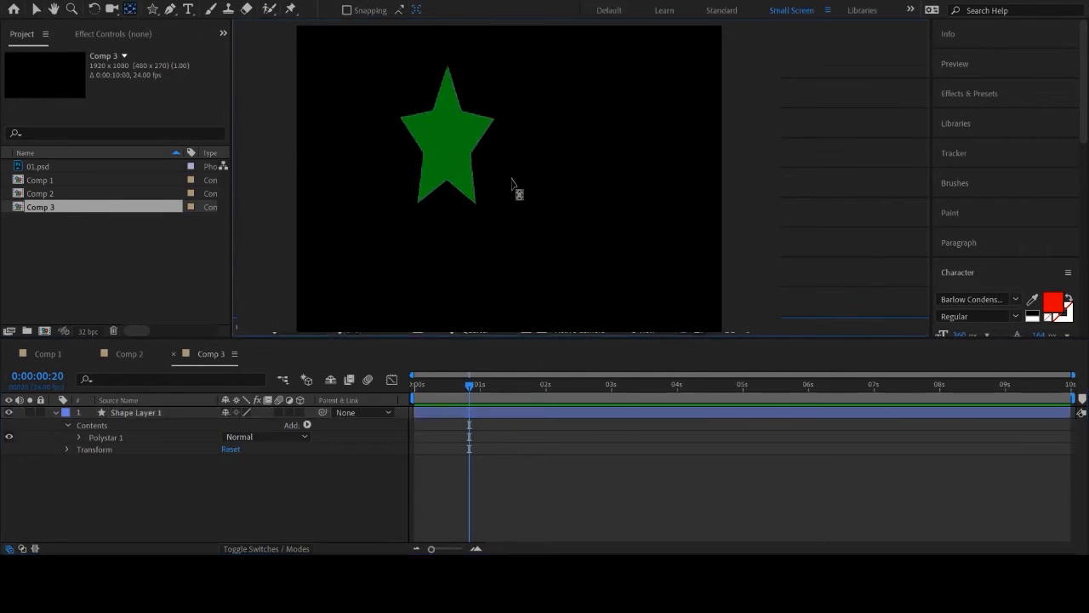
{"action": "left_click", "coordinate": [469, 163]}
{"action": "left_click_drag", "start_coordinate": [507, 178], "coordinate": [446, 147]}
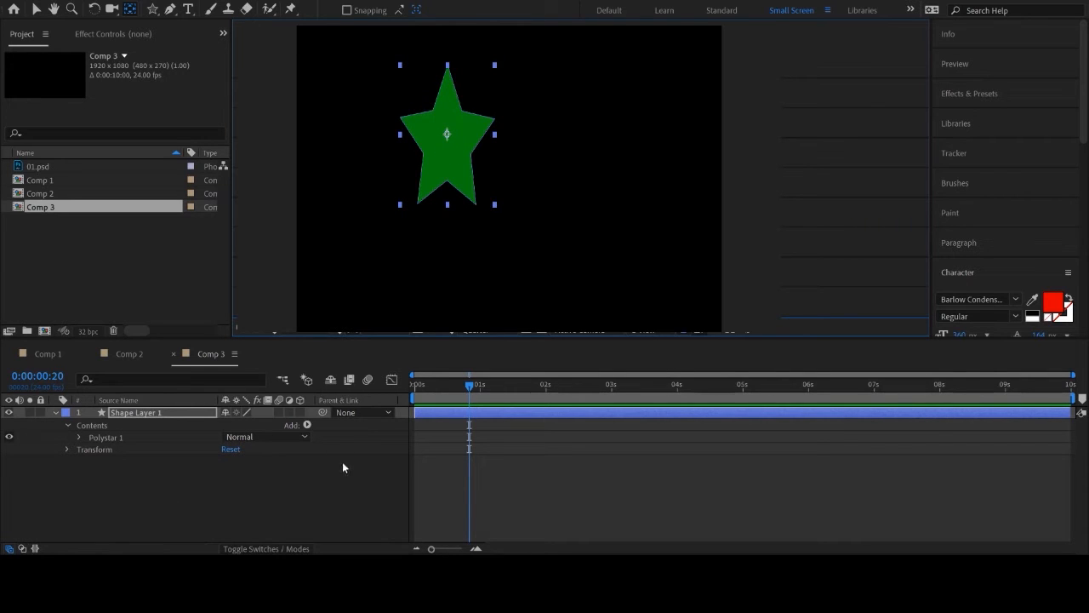
Add a Repeater to the star, set it to 10 copies and try out its offset.
{"action": "left_click", "coordinate": [35, 9]}
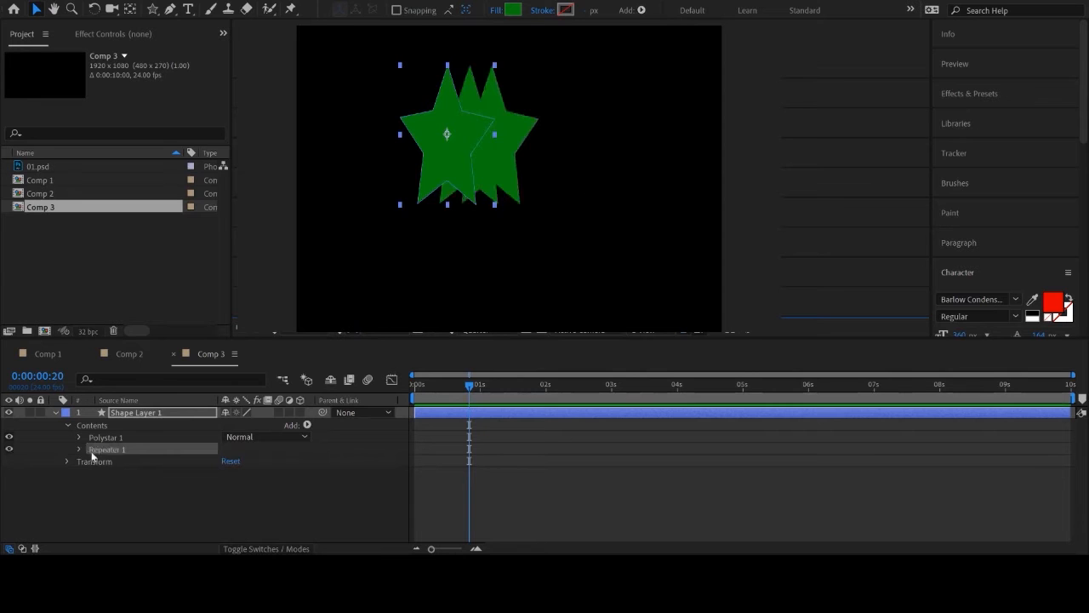
{"action": "left_click", "coordinate": [79, 449]}
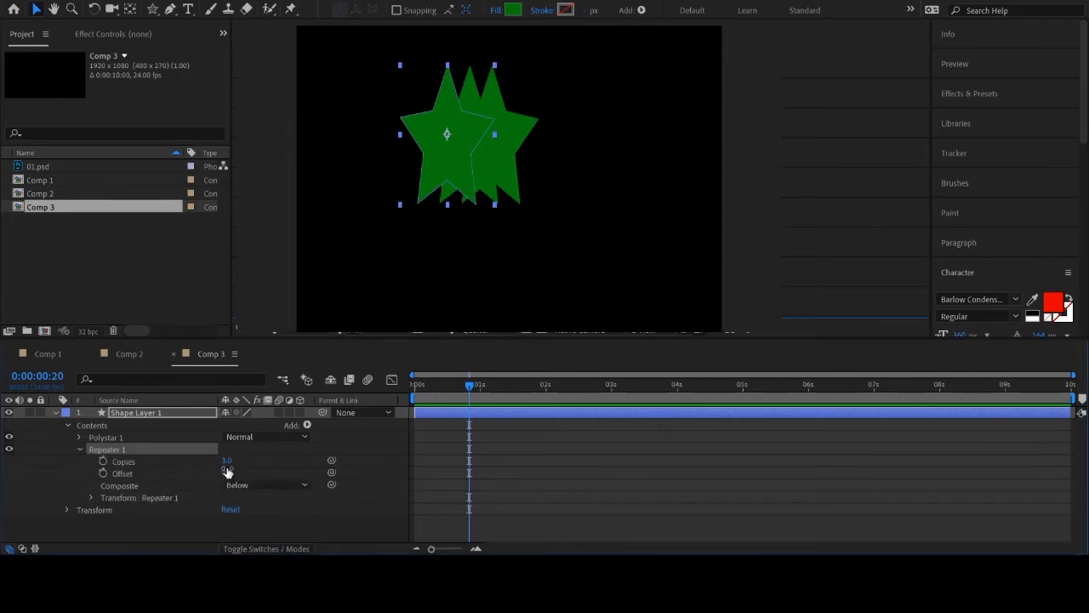
{"action": "mouse_move", "coordinate": [224, 464]}
{"action": "left_mouse_down"}
{"action": "mouse_move", "coordinate": [249, 464]}
{"action": "mouse_move", "coordinate": [228, 460]}
{"action": "mouse_move", "coordinate": [240, 461]}
{"action": "left_mouse_up"}
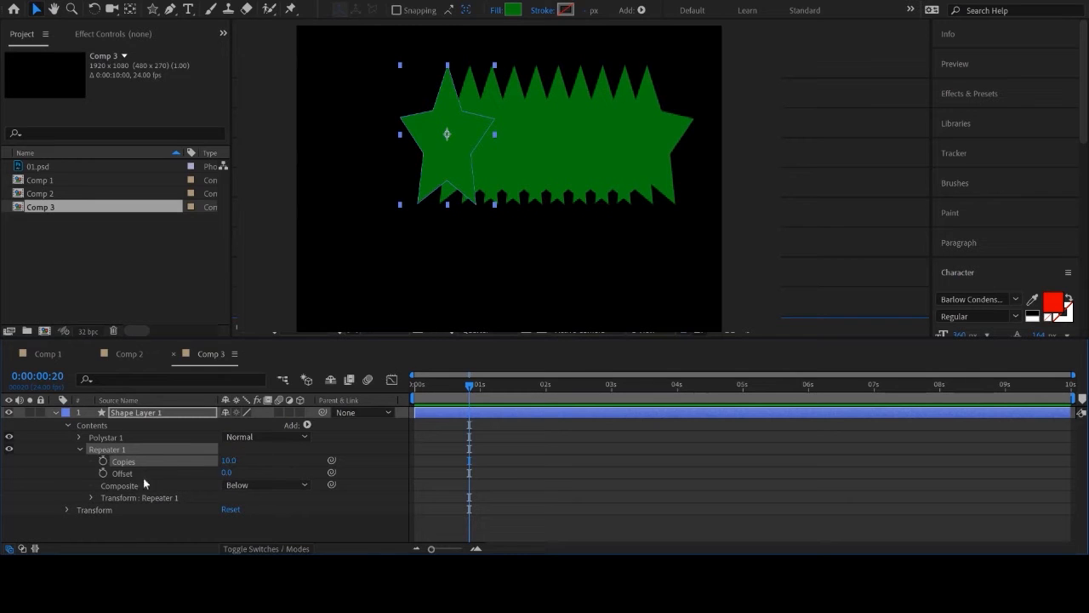
{"action": "left_click_drag", "start_coordinate": [227, 472], "coordinate": [267, 469]}
In the Repeater's transform, set the position to 0, 0 and the rotation to 43°.
{"action": "left_click", "coordinate": [89, 498]}
{"action": "scroll", "coordinate": [177, 476], "scroll_direction": "down", "scroll_amount": 1}
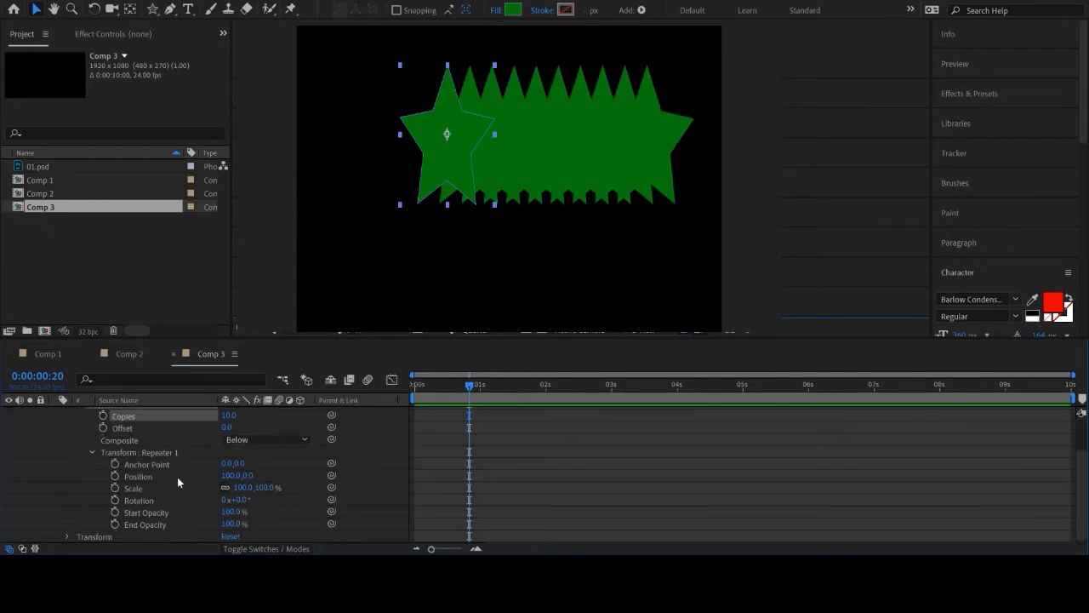
{"action": "left_click", "coordinate": [230, 474]}
{"action": "type", "text": "0"}
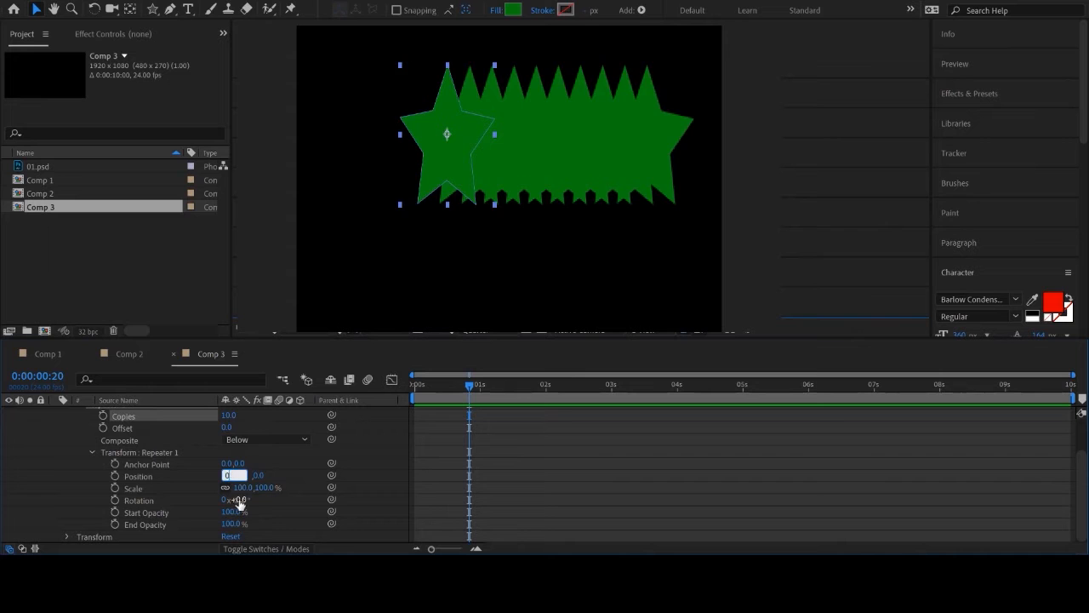
{"action": "key", "text": "Return"}
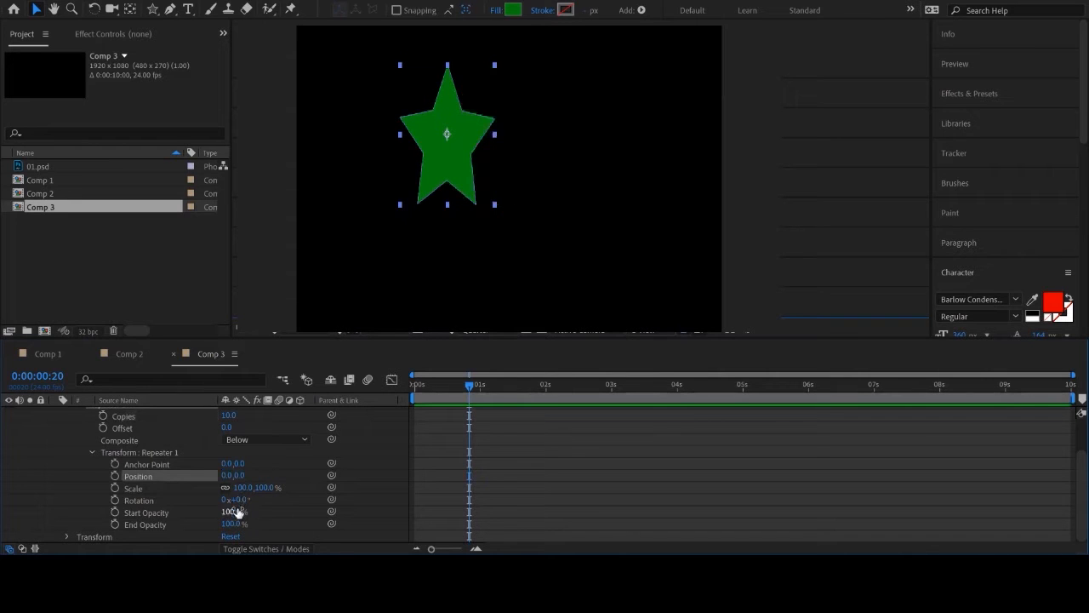
{"action": "left_click_drag", "start_coordinate": [240, 502], "coordinate": [268, 499]}
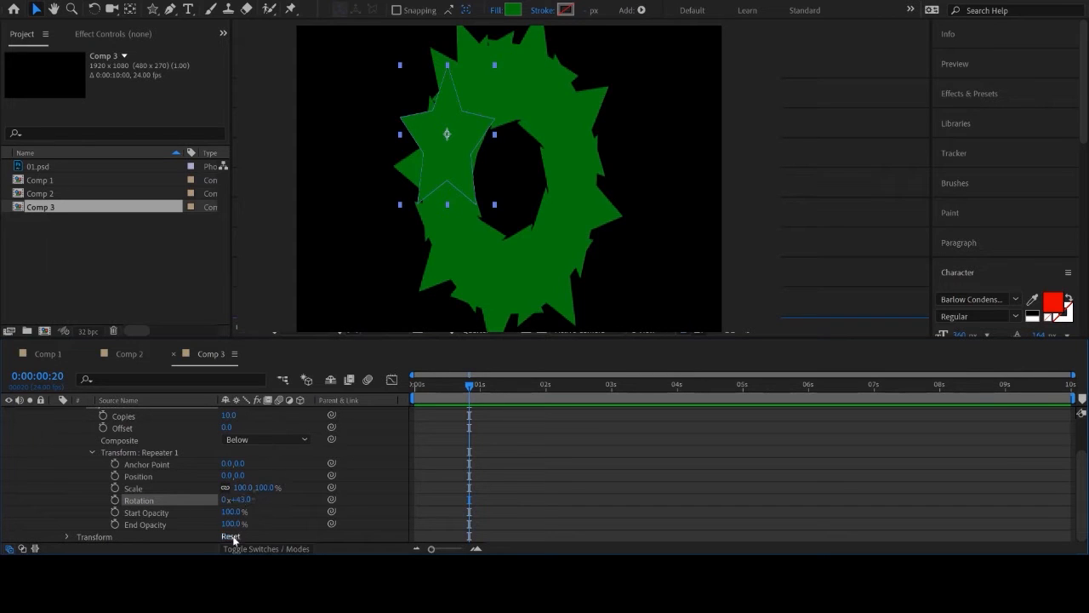
Try adjusting the Repeater's start opacity and moving its anchor point to 358, 0, then undo the anchor point change.
{"action": "left_click_drag", "start_coordinate": [227, 513], "coordinate": [339, 507]}
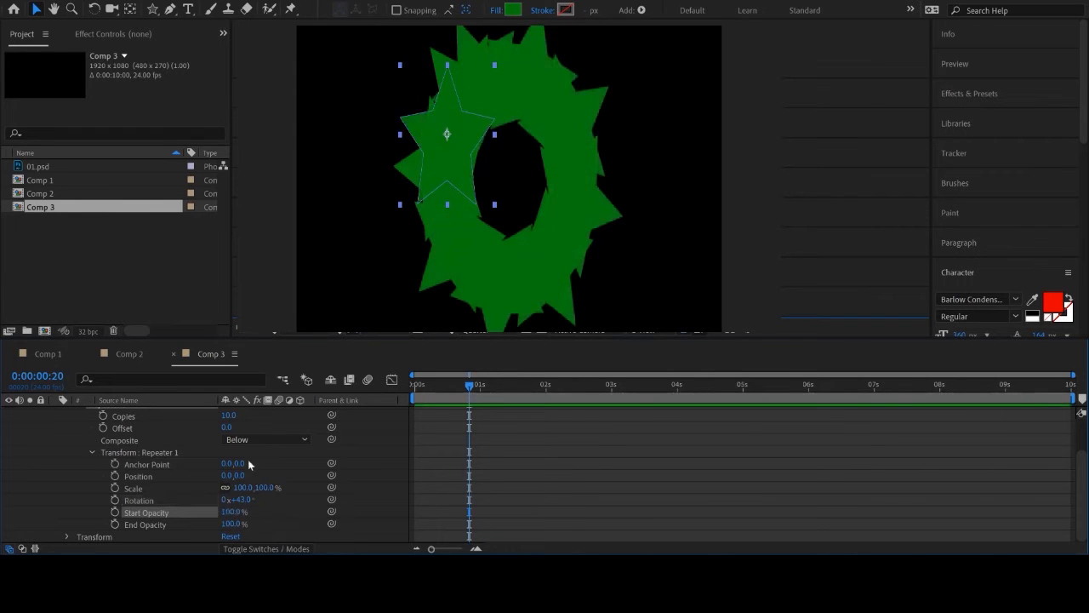
{"action": "left_click_drag", "start_coordinate": [230, 464], "coordinate": [492, 477]}
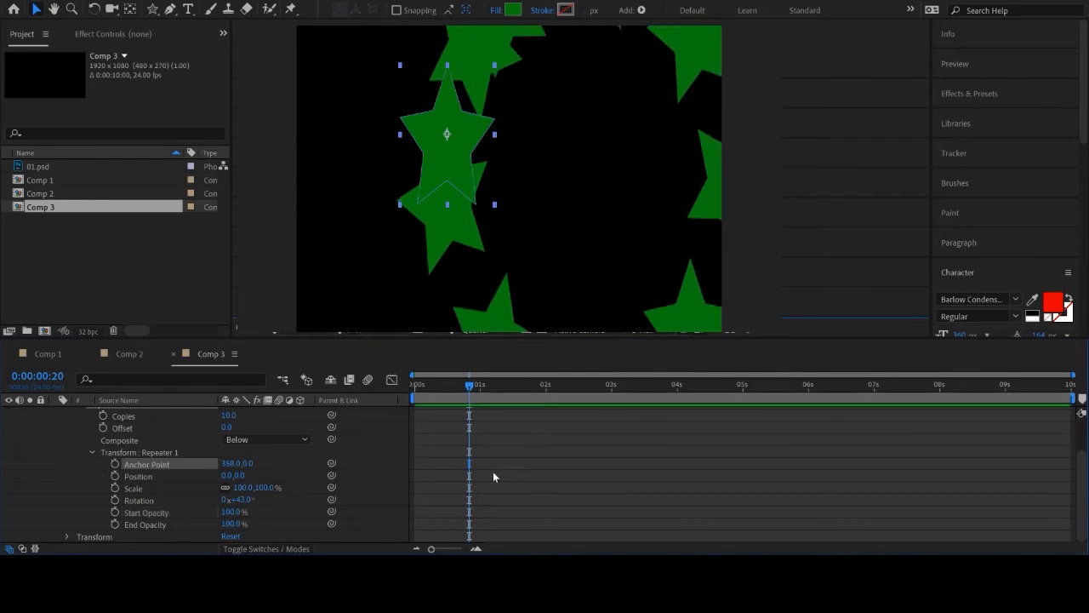
{"action": "key", "text": "ctrl+z"}
Keyframe the Repeater's rotation at 43° at both 0:00:00:00 and 0:00:01:00.
{"action": "left_click_drag", "start_coordinate": [465, 387], "coordinate": [412, 388]}
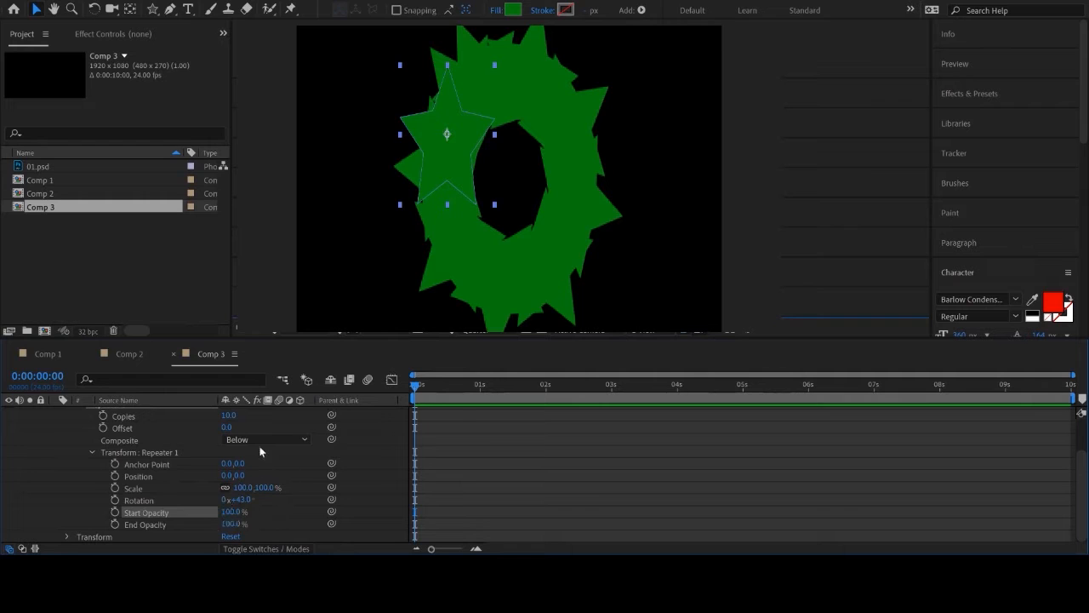
{"action": "scroll", "coordinate": [259, 451], "scroll_direction": "up", "scroll_amount": 2}
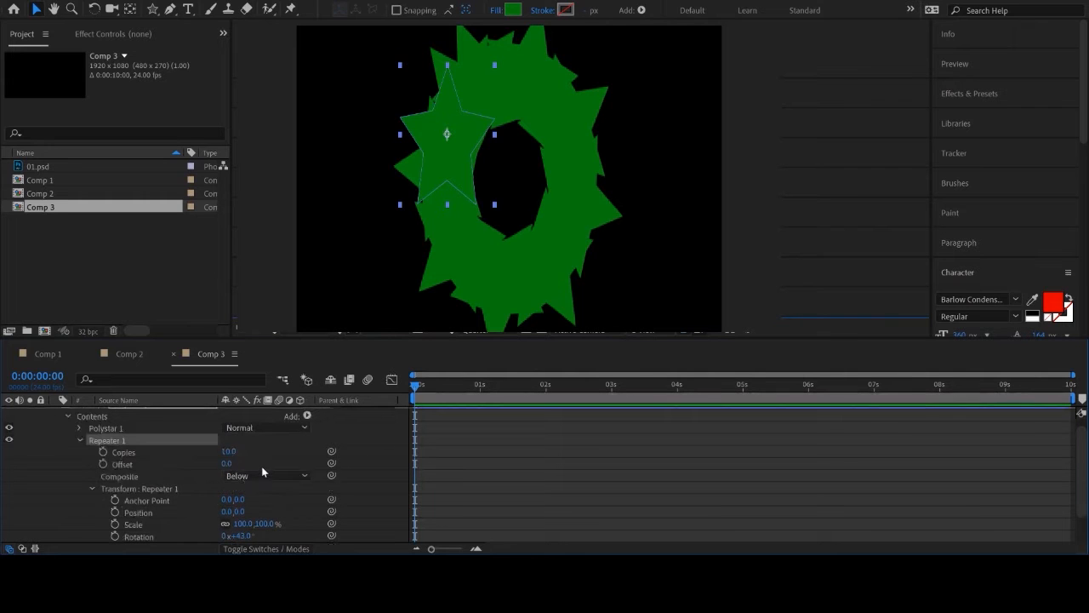
{"action": "scroll", "coordinate": [261, 465], "scroll_direction": "down", "scroll_amount": 2}
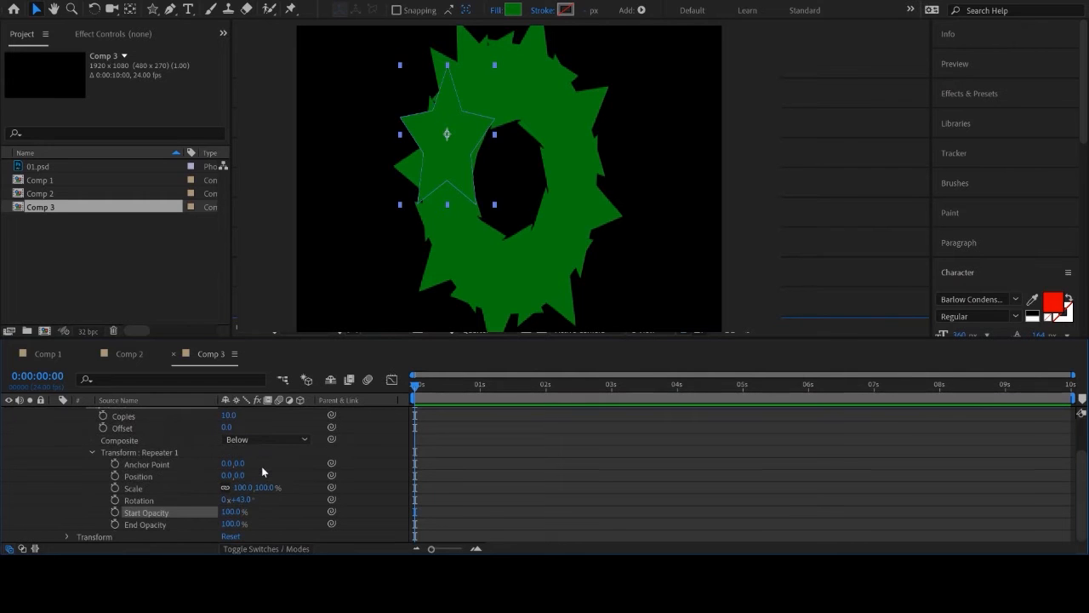
{"action": "left_click", "coordinate": [115, 499]}
{"action": "left_click_drag", "start_coordinate": [414, 389], "coordinate": [480, 389]}
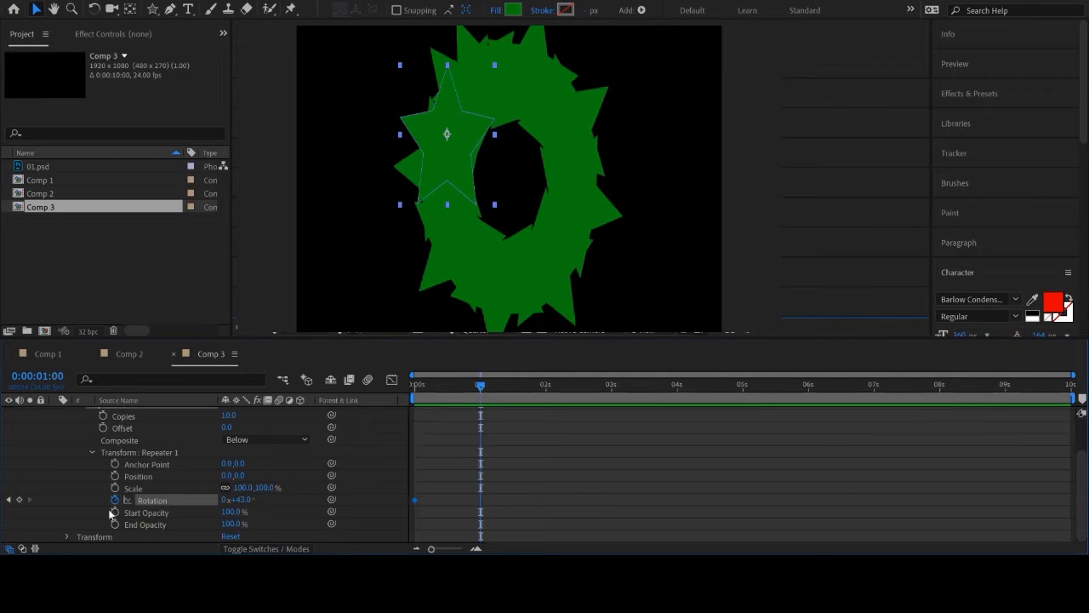
{"action": "left_click", "coordinate": [18, 500]}
Set the Repeater's rotation keyframe at 0:00:00:00 to 0° and scrub to 0:00:01:02 to check the fan-out.
{"action": "left_click", "coordinate": [9, 500]}
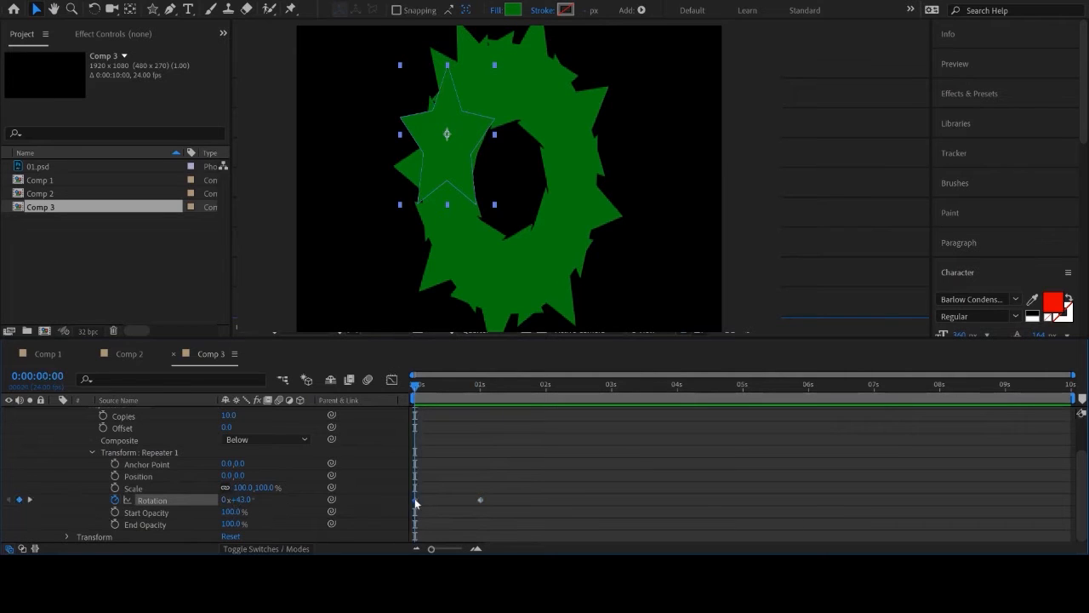
{"action": "left_click", "coordinate": [244, 499]}
{"action": "type", "text": "0"}
{"action": "key", "text": "Return"}
{"action": "left_click_drag", "start_coordinate": [419, 385], "coordinate": [484, 384]}
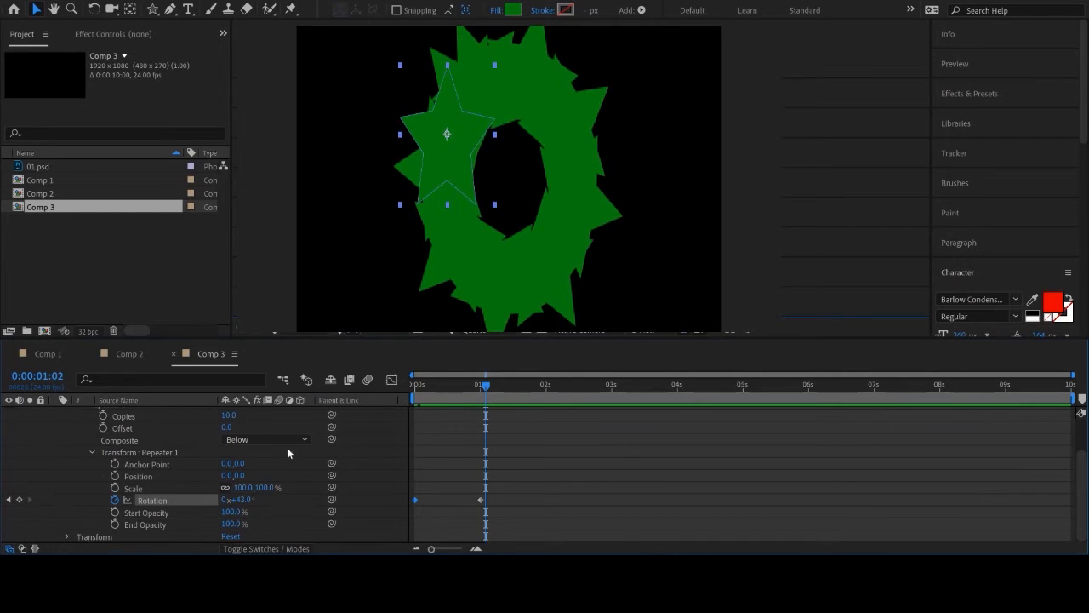
Delete the star shape layer from the composition.
{"action": "scroll", "coordinate": [289, 453], "scroll_direction": "up", "scroll_amount": 2}
{"action": "left_click", "coordinate": [137, 412]}
{"action": "key", "text": "Delete"}
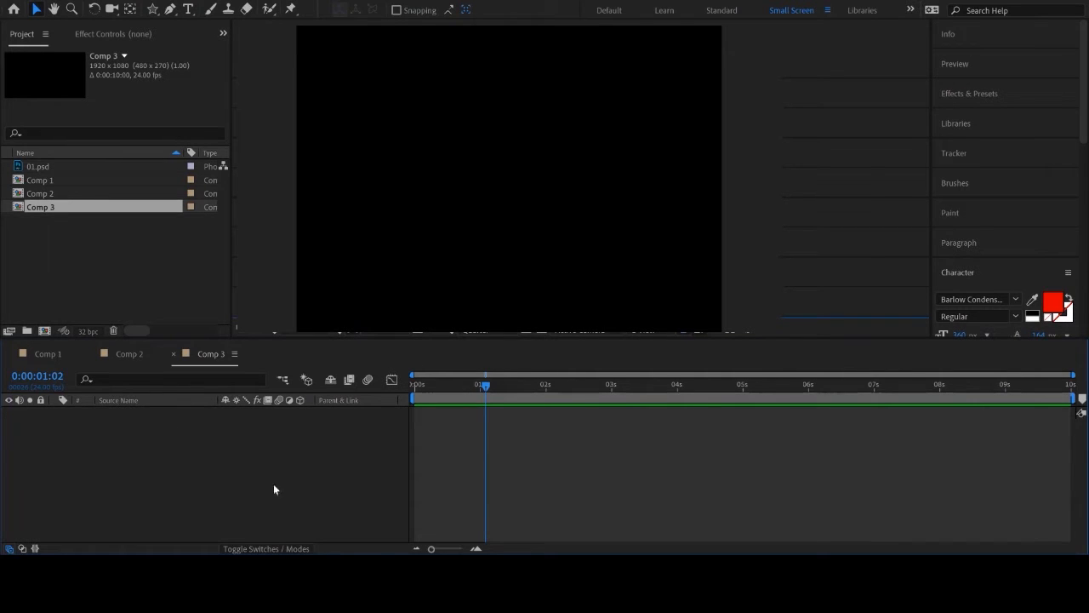
Draw a tall, narrow green rounded rectangle without a stroke in the upper middle of the composition.
{"action": "left_click", "coordinate": [152, 9]}
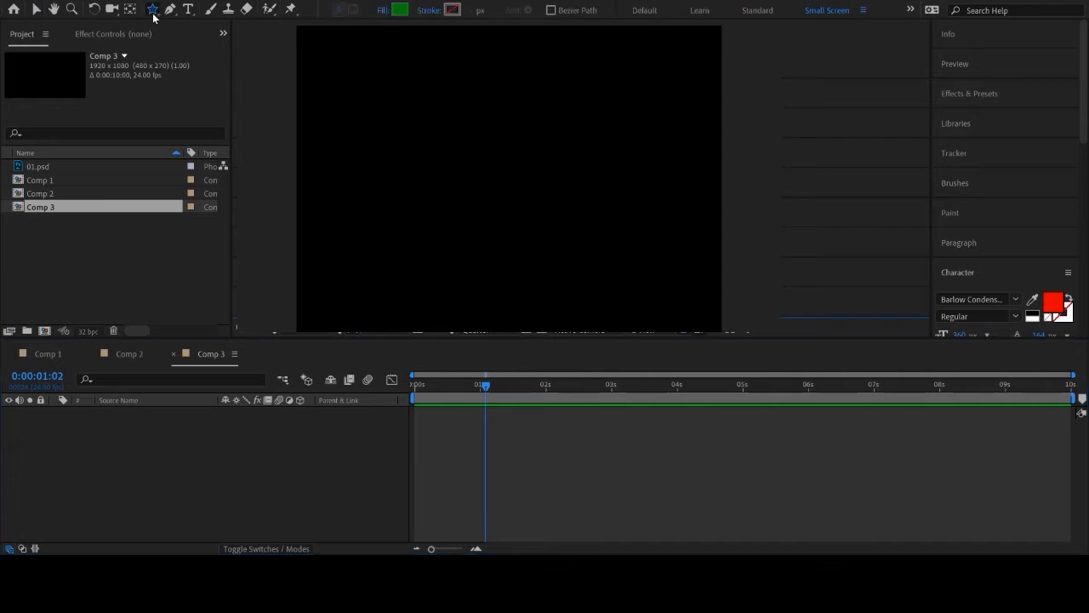
{"action": "left_click", "coordinate": [401, 13]}
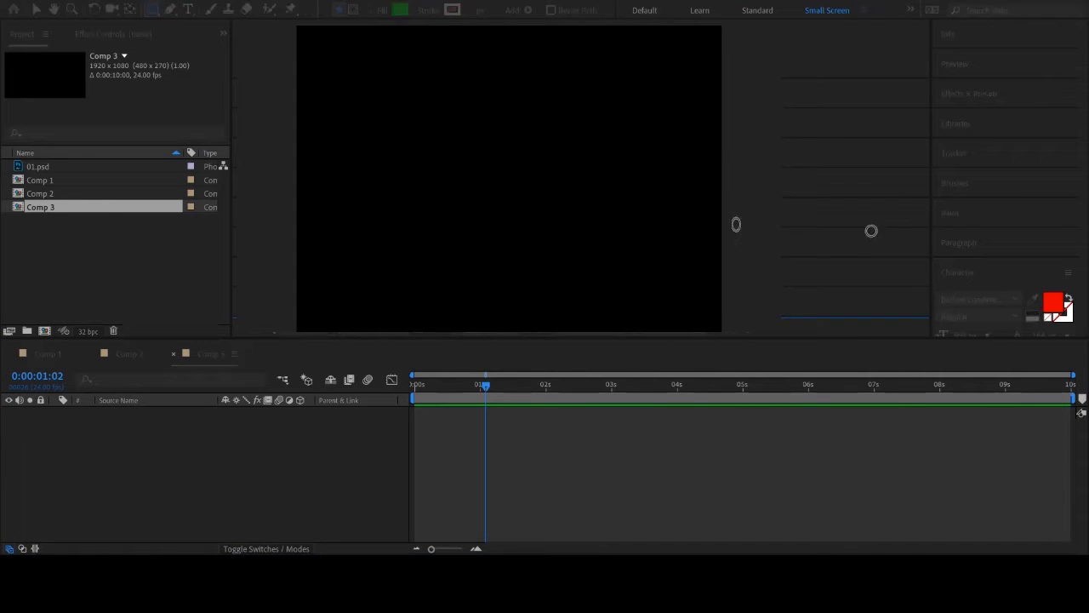
{"action": "left_click", "coordinate": [984, 134]}
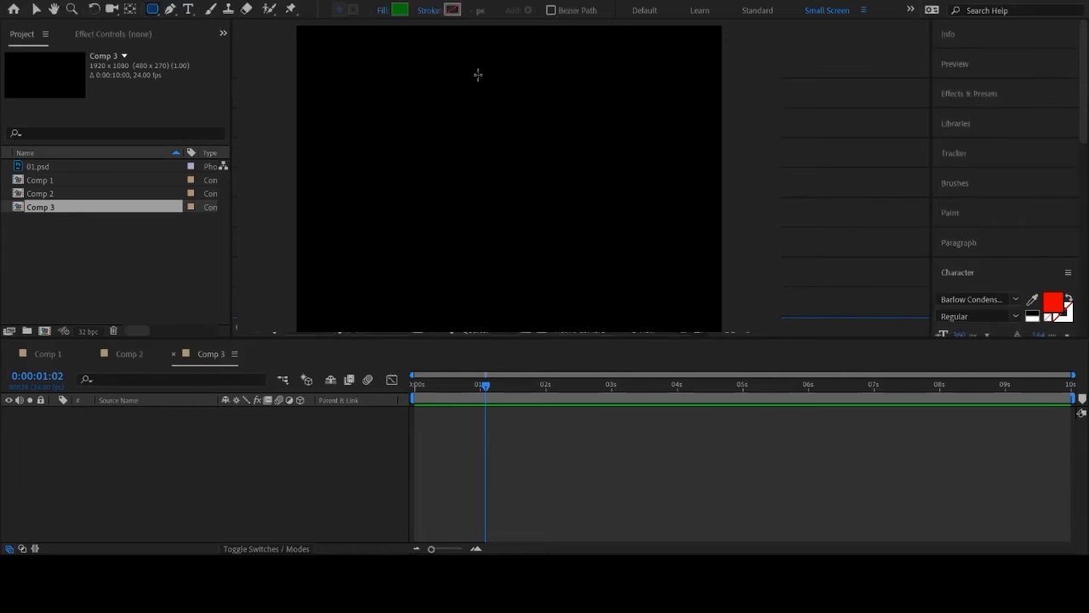
{"action": "left_click_drag", "start_coordinate": [486, 47], "coordinate": [503, 138]}
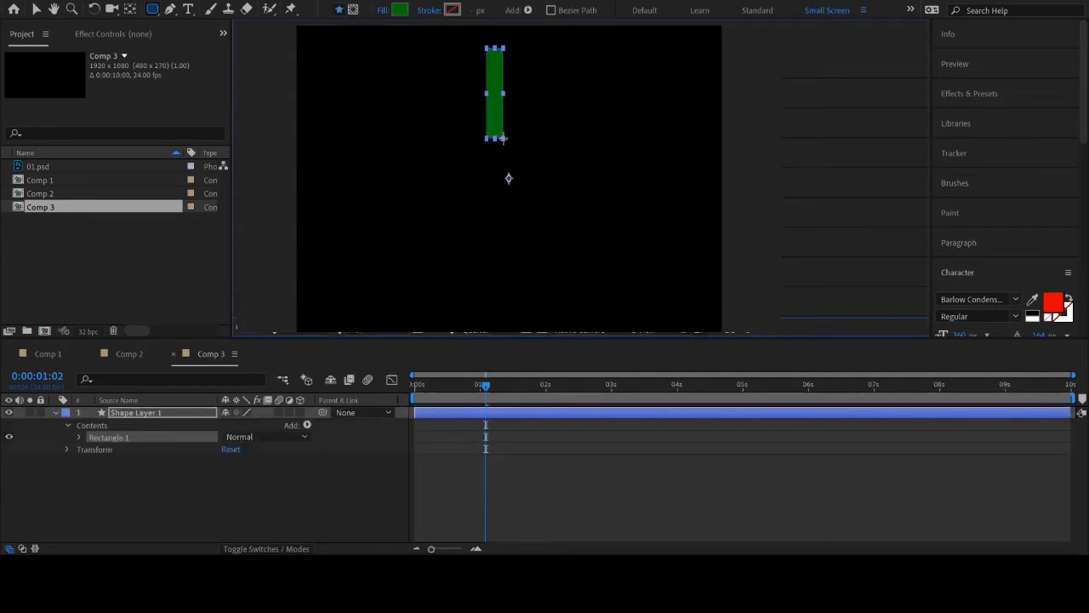
{"action": "left_click", "coordinate": [553, 508]}
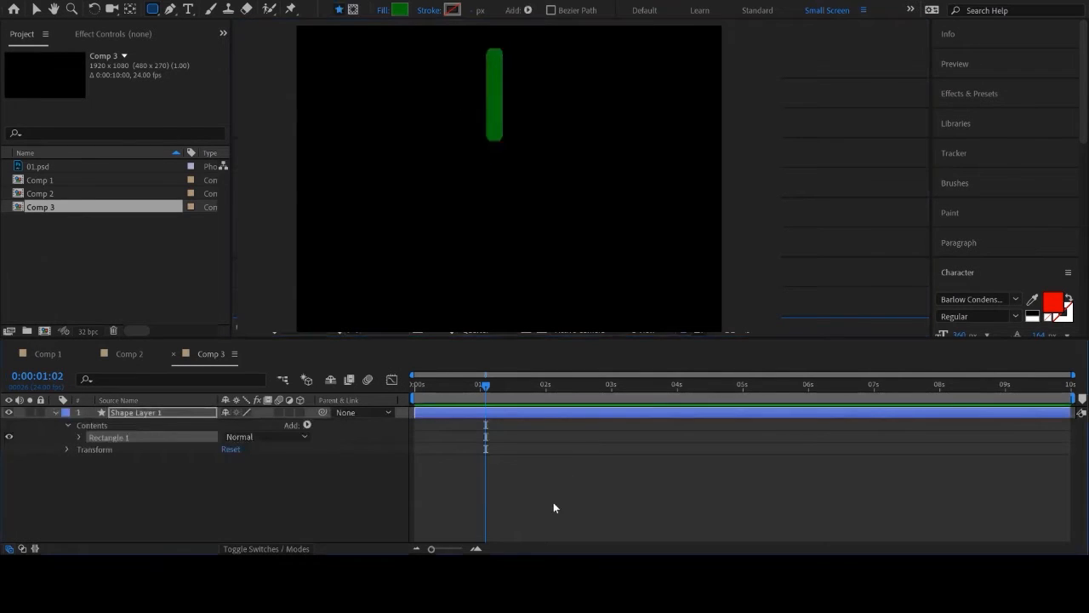
Show the title/action-safe guides and move the green bar to the composition's vertical centre line.
{"action": "left_click", "coordinate": [36, 10]}
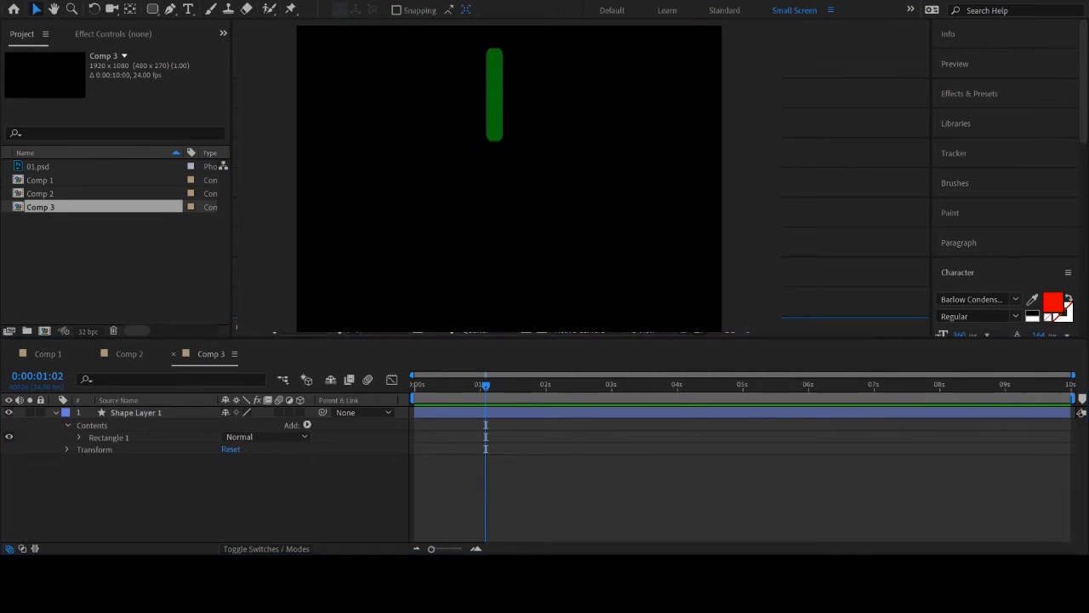
{"action": "left_click", "coordinate": [500, 79]}
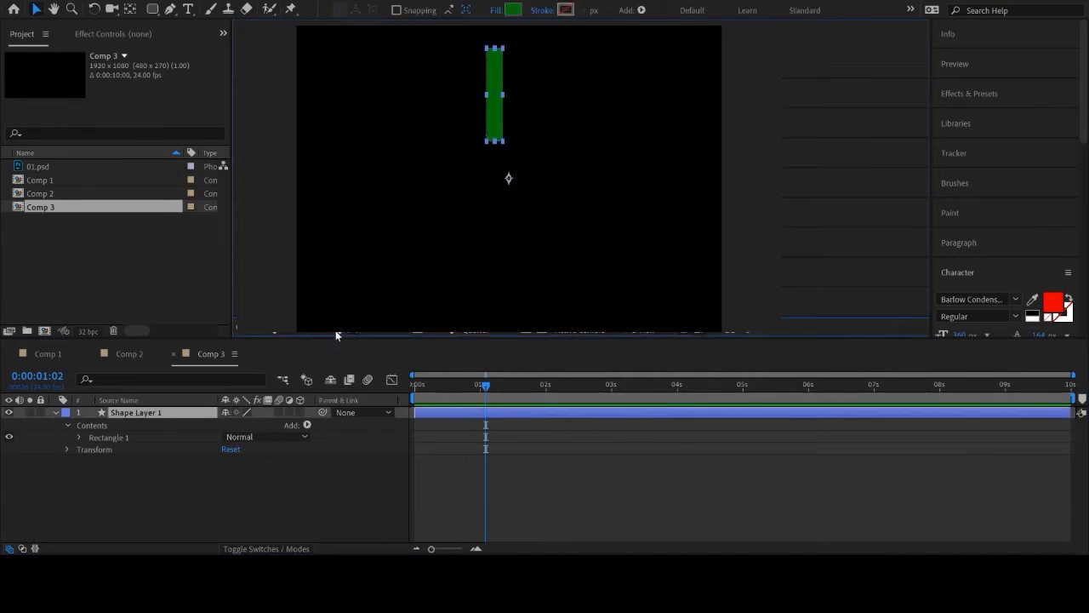
{"action": "key", "text": "apostrophe"}
{"action": "left_click_drag", "start_coordinate": [496, 99], "coordinate": [511, 109]}
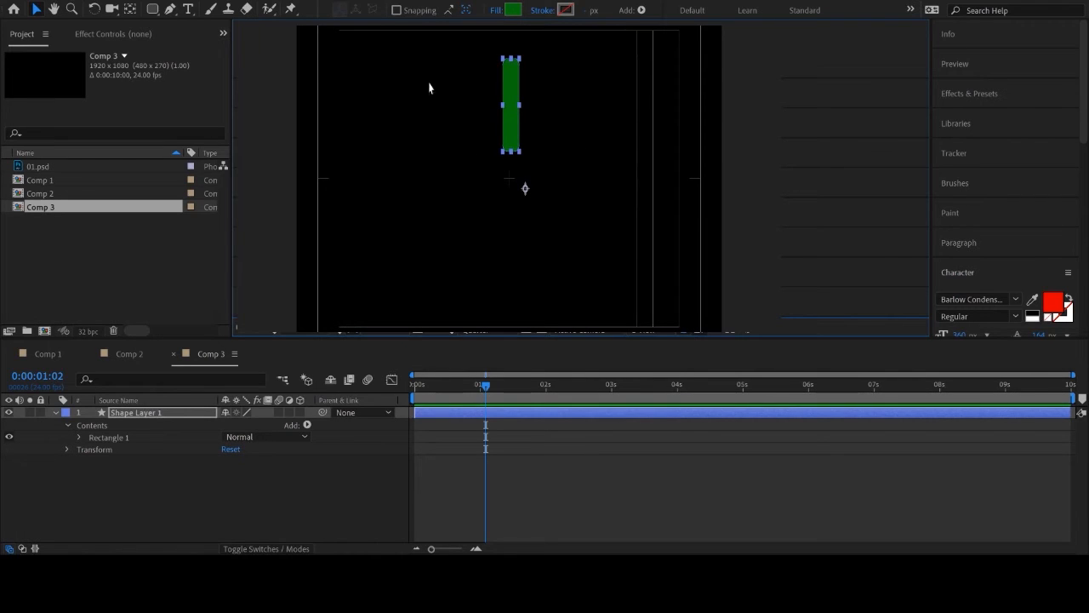
Move the bar's anchor point with the Pan Behind tool to roughly the composition's centre.
{"action": "key", "text": "y"}
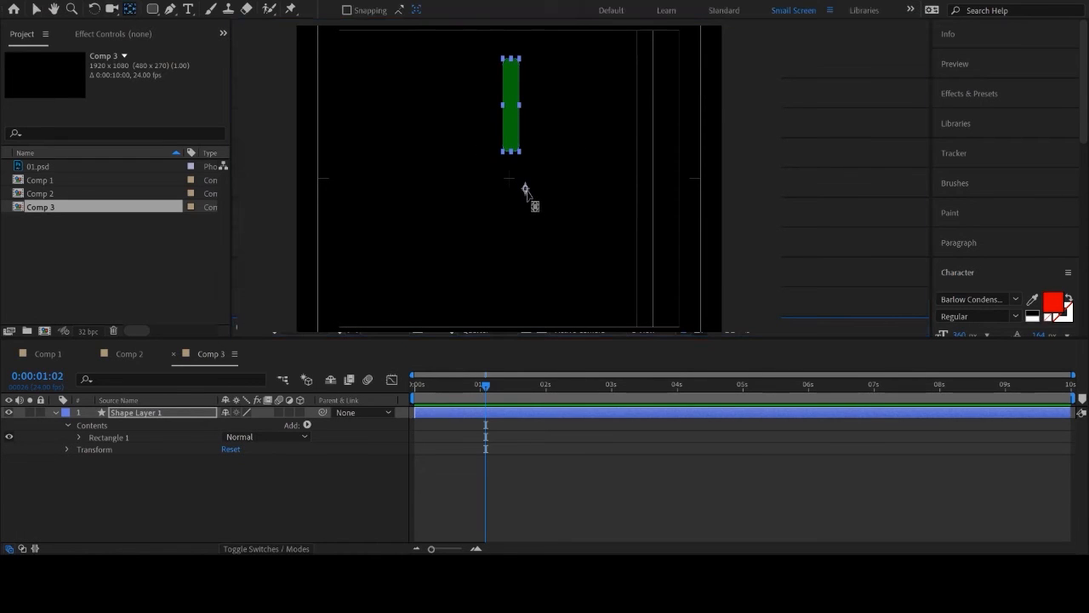
{"action": "left_click", "coordinate": [528, 194]}
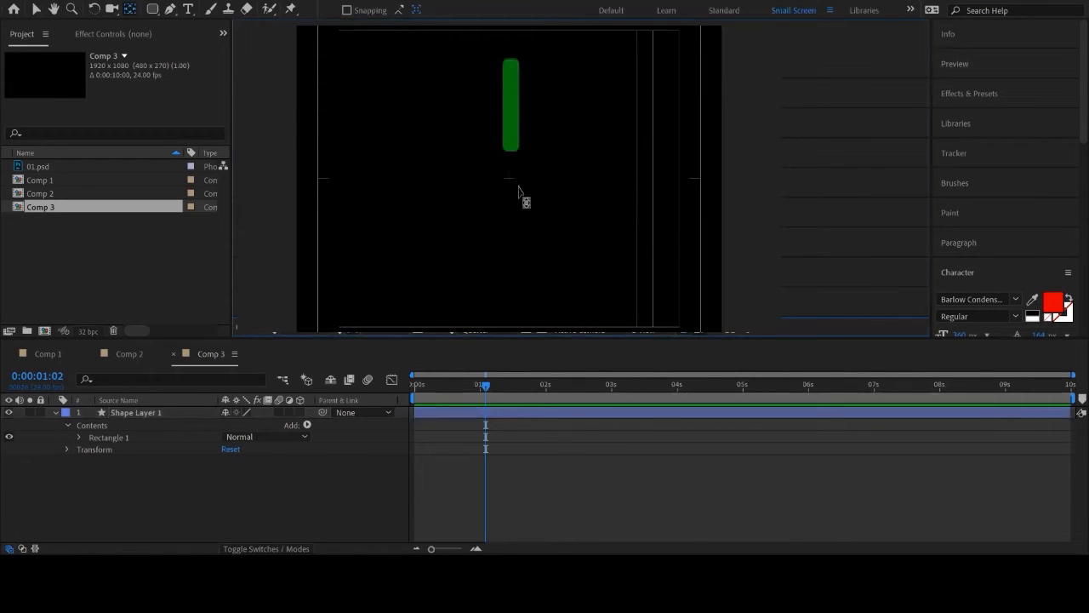
{"action": "left_click", "coordinate": [513, 126]}
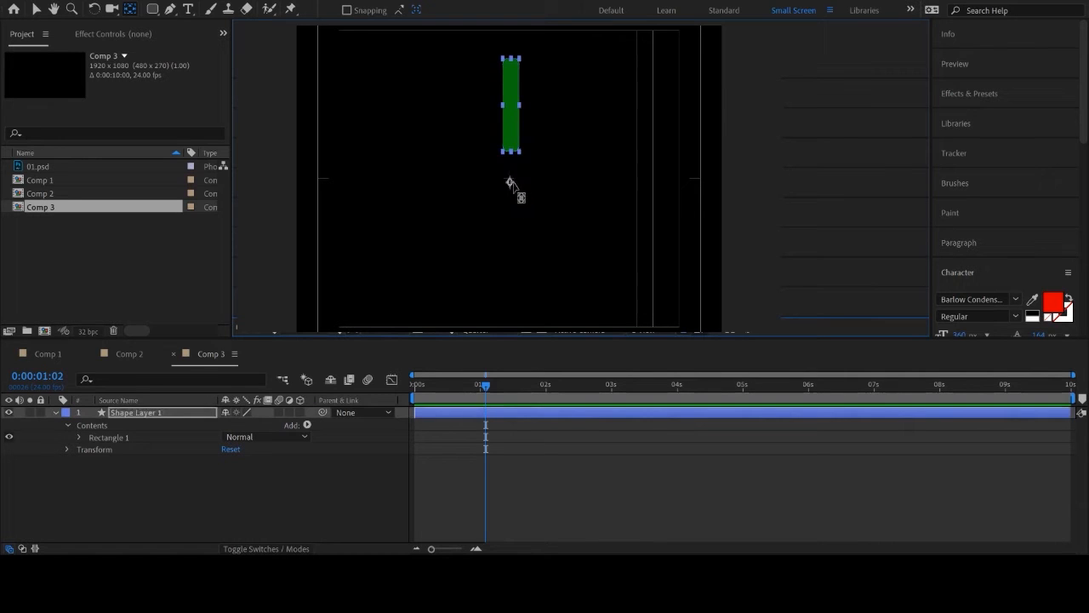
{"action": "left_click", "coordinate": [510, 189]}
{"action": "left_click", "coordinate": [507, 186]}
{"action": "left_click", "coordinate": [36, 8]}
Move the bar slightly up and place its anchor point exactly on the composition's centre mark.
{"action": "scroll", "coordinate": [579, 236], "scroll_direction": "up", "scroll_amount": 3}
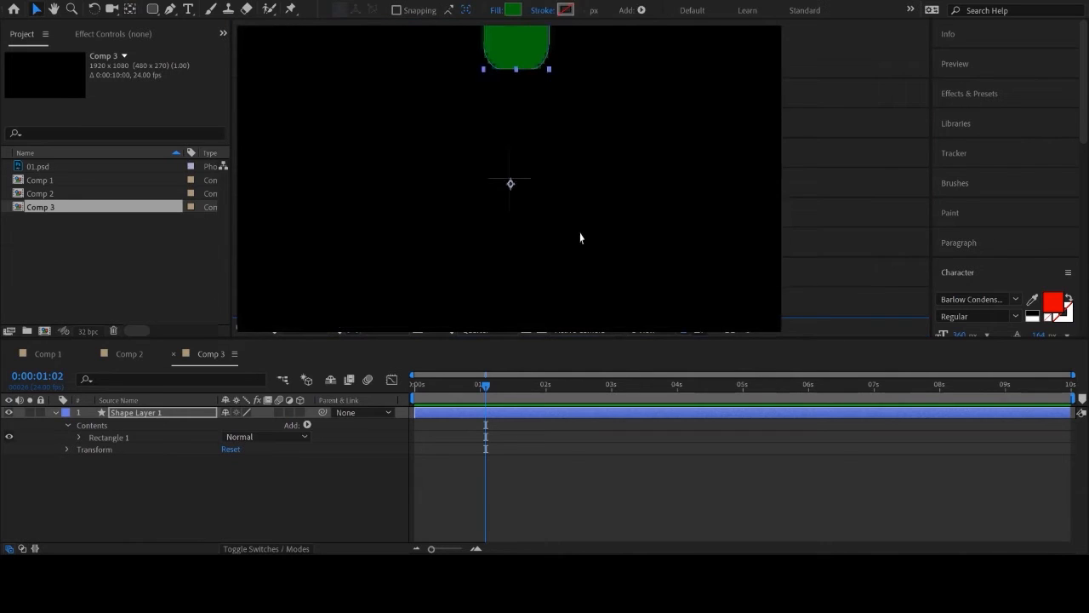
{"action": "left_click_drag", "start_coordinate": [516, 53], "coordinate": [521, 12]}
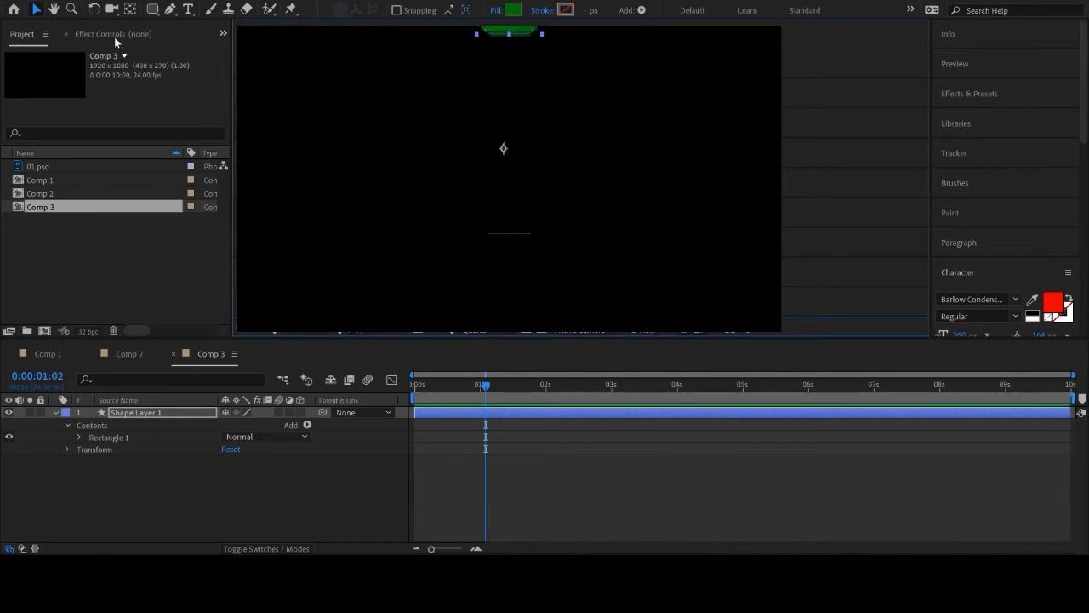
{"action": "left_click", "coordinate": [130, 9]}
{"action": "left_click_drag", "start_coordinate": [503, 148], "coordinate": [509, 193]}
{"action": "left_click_drag", "start_coordinate": [513, 241], "coordinate": [509, 235]}
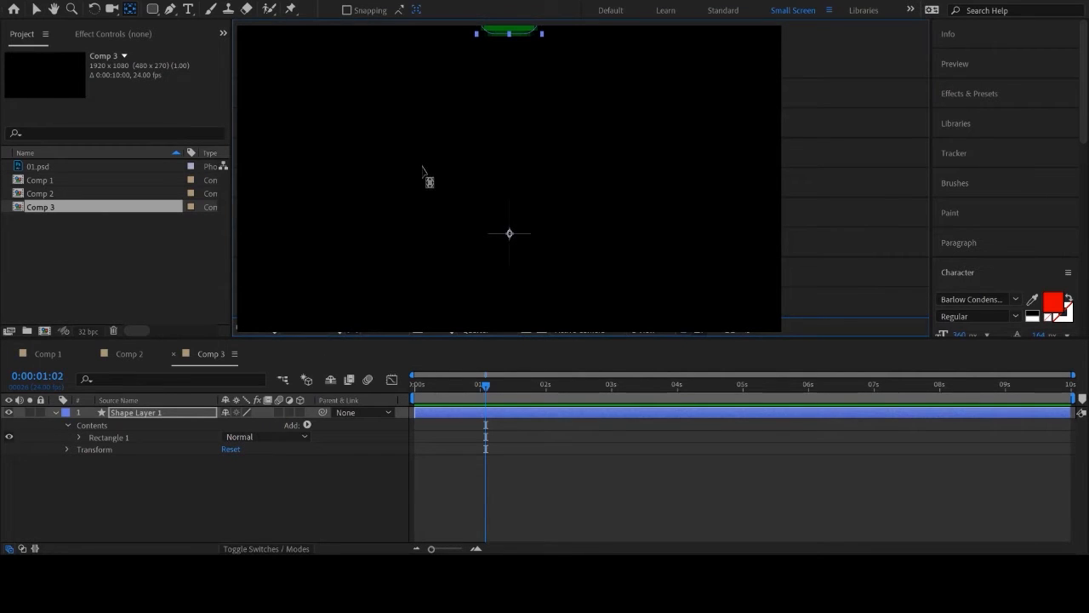
{"action": "scroll", "coordinate": [434, 177], "scroll_direction": "down", "scroll_amount": 3}
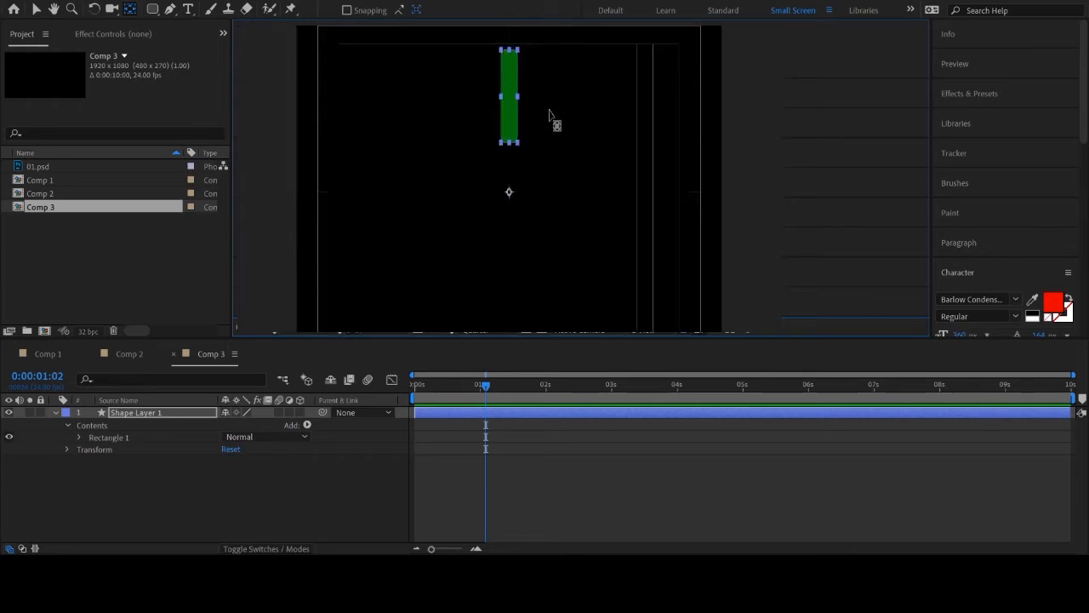
{"action": "scroll", "coordinate": [509, 177], "scroll_direction": "down", "scroll_amount": 2}
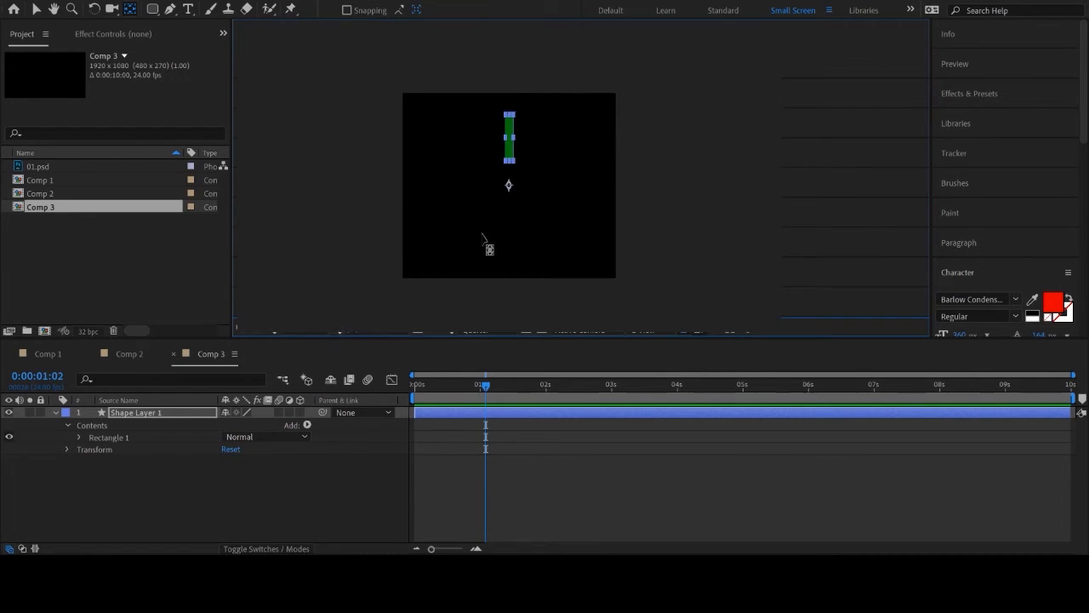
{"action": "scroll", "coordinate": [509, 178], "scroll_direction": "up", "scroll_amount": 2}
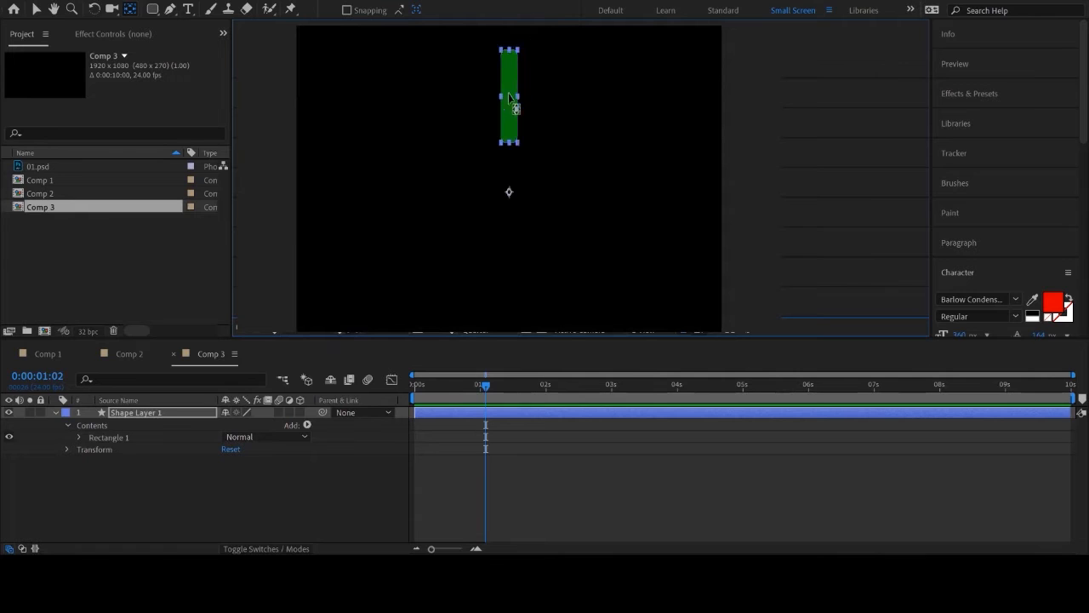
{"action": "left_click", "coordinate": [36, 9]}
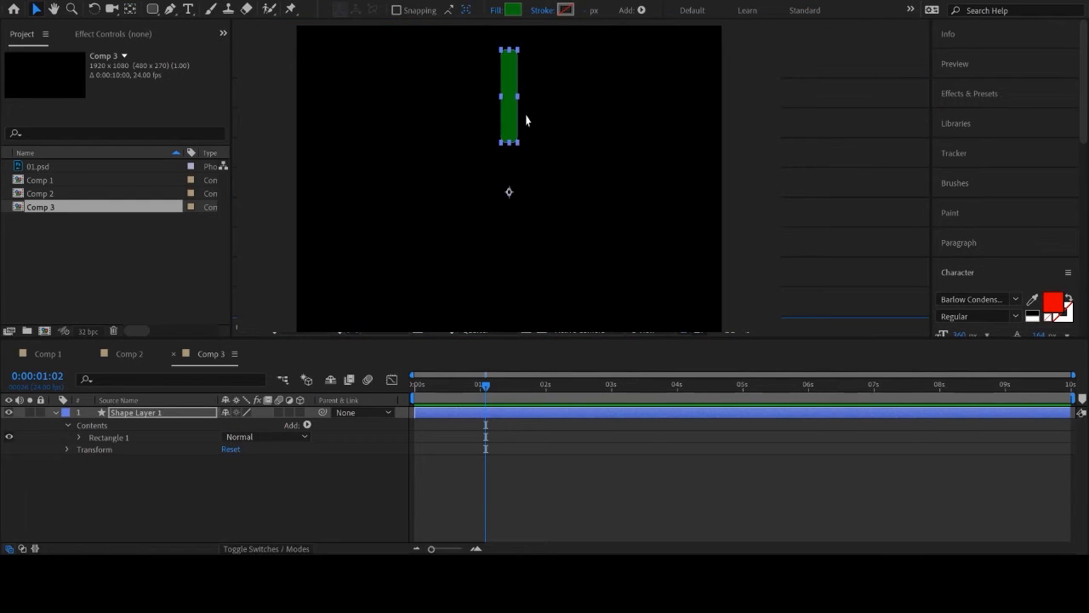
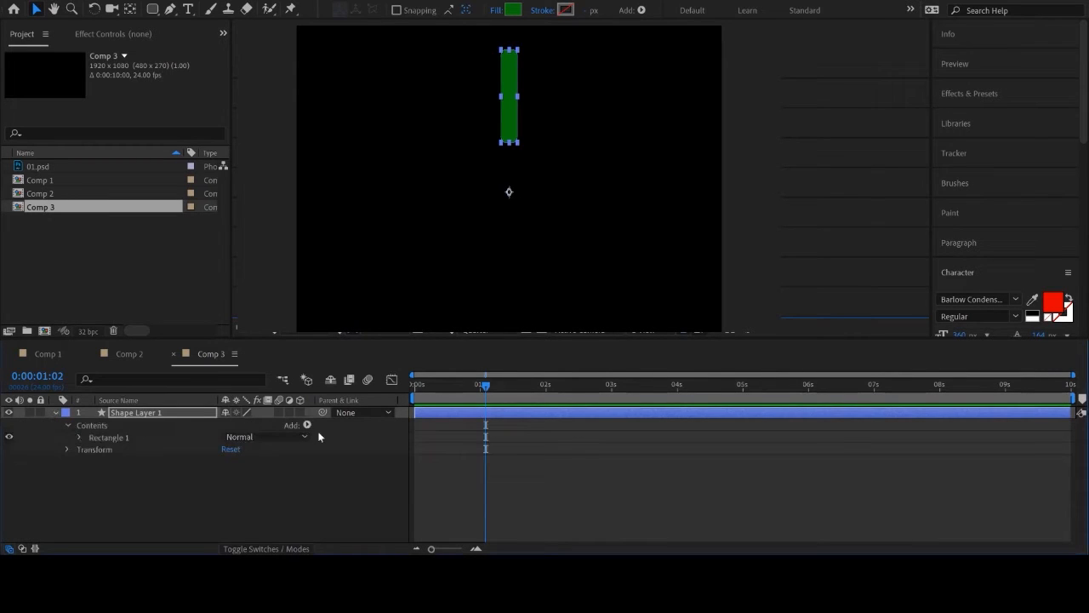
Add a Repeater to the bar's shape layer and set its copies to 9.
{"action": "left_click", "coordinate": [640, 10]}
{"action": "left_click", "coordinate": [602, 164]}
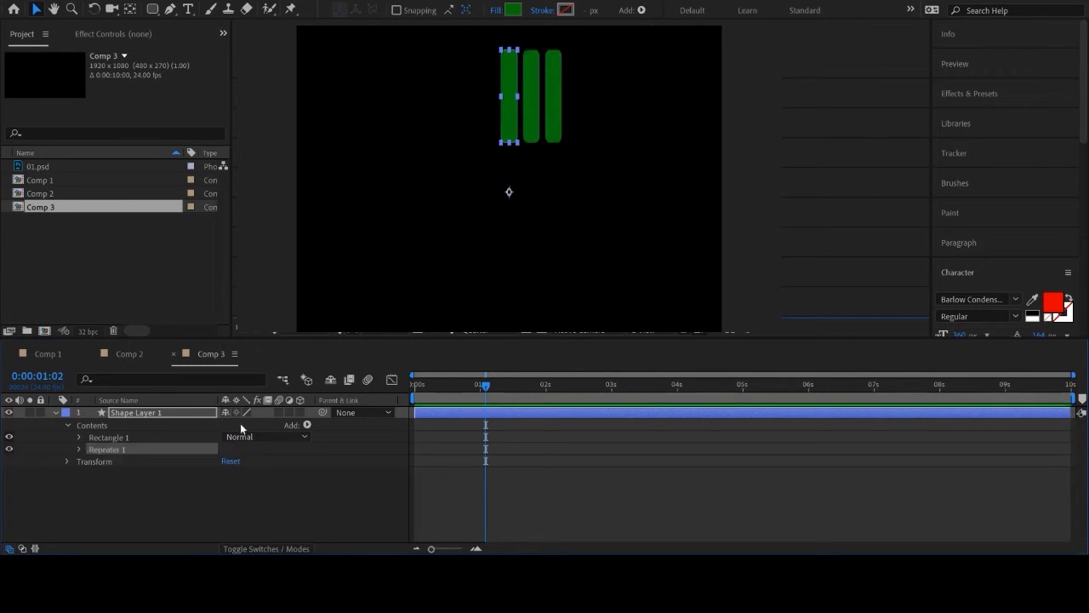
{"action": "left_click", "coordinate": [79, 449]}
{"action": "left_click_drag", "start_coordinate": [226, 465], "coordinate": [228, 466]}
{"action": "left_click", "coordinate": [231, 463]}
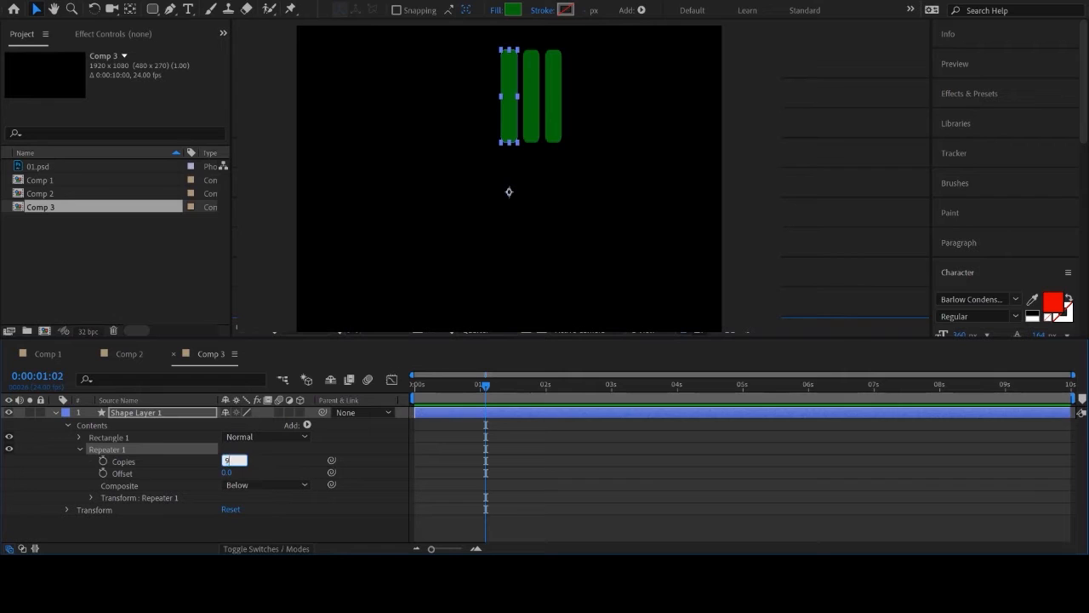
{"action": "key", "text": "Return"}
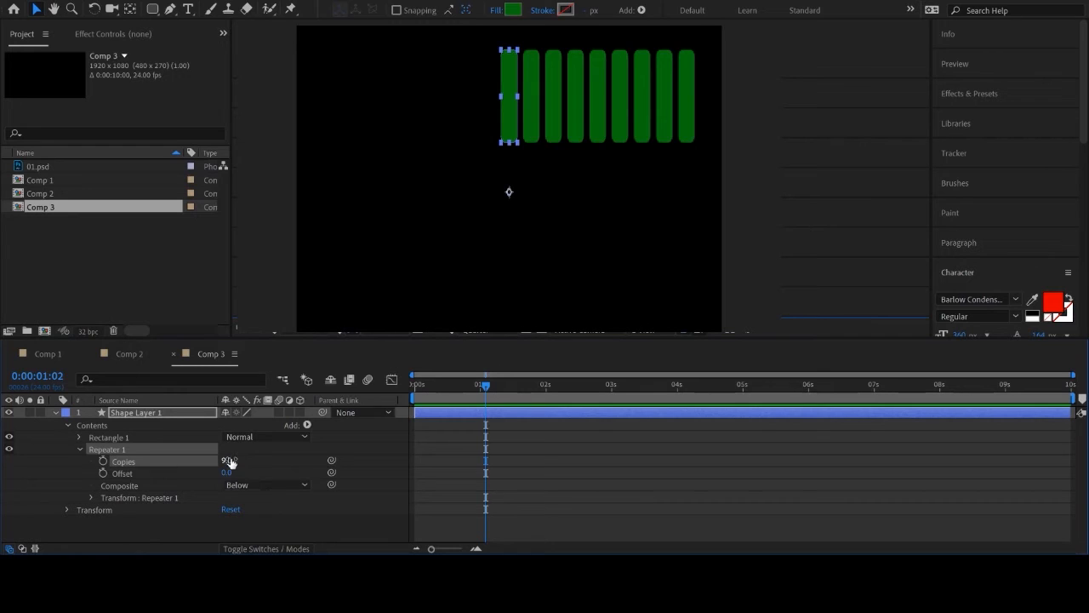
Try setting the shape layer's X position to 0 and shifting its anchor point, then undo both changes.
{"action": "left_click", "coordinate": [67, 511]}
{"action": "scroll", "coordinate": [194, 481], "scroll_direction": "down", "scroll_amount": 1}
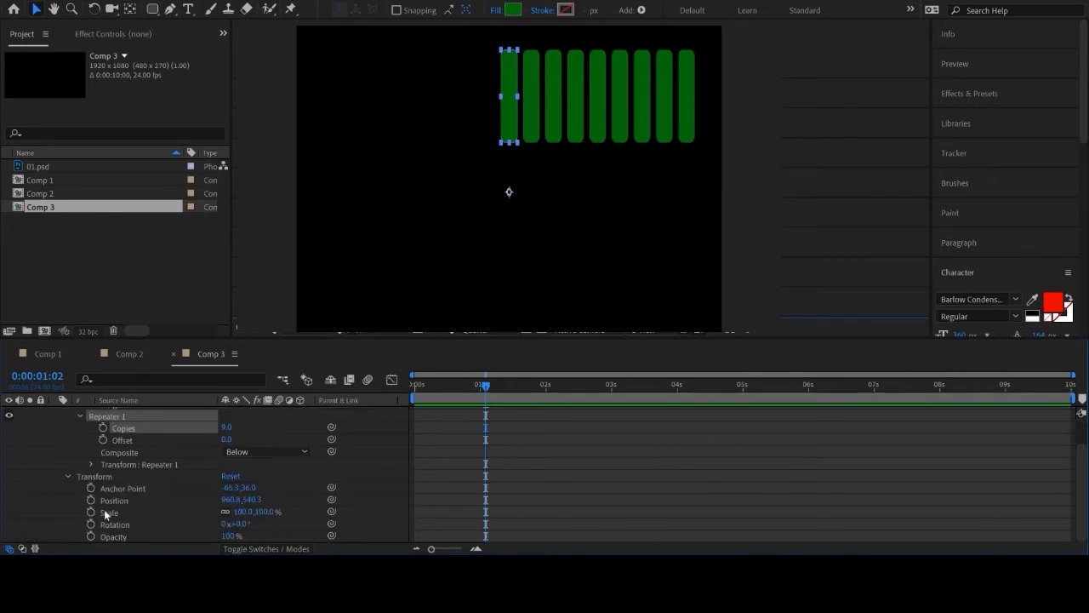
{"action": "left_click", "coordinate": [228, 489]}
{"action": "left_click", "coordinate": [228, 500]}
{"action": "type", "text": "0"}
{"action": "key", "text": "Return"}
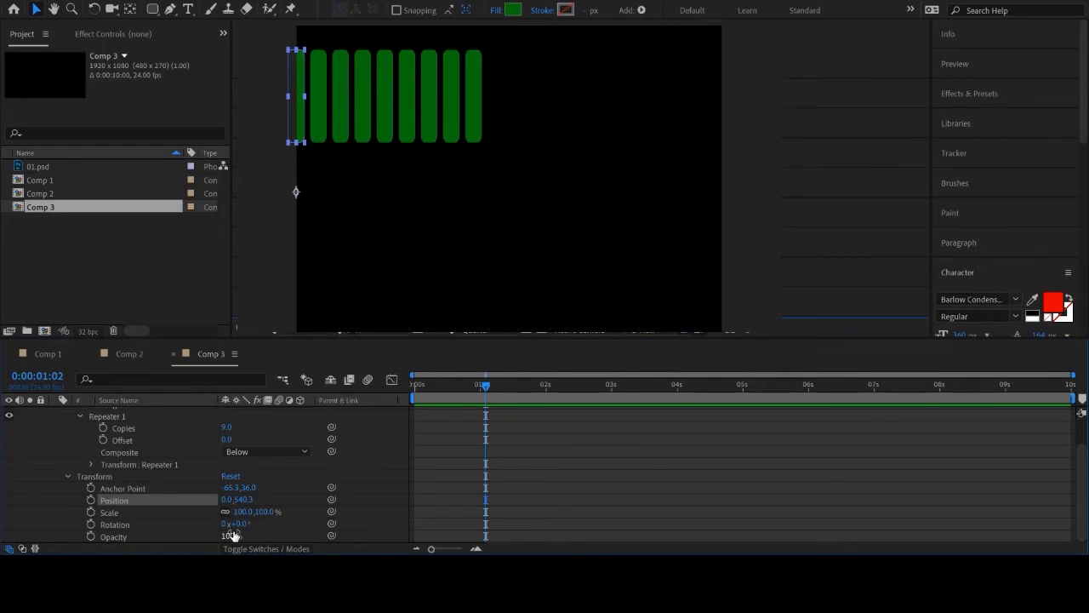
{"action": "key", "text": "ctrl+z"}
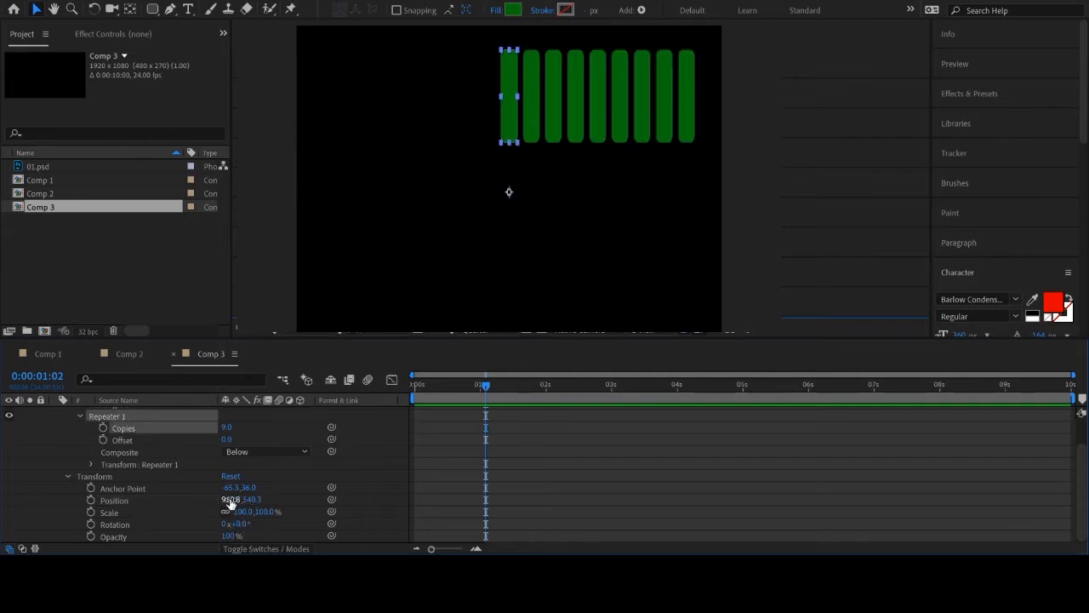
{"action": "left_click_drag", "start_coordinate": [232, 491], "coordinate": [218, 492]}
{"action": "key", "text": "ctrl+z"}
{"action": "left_click", "coordinate": [226, 502]}
{"action": "left_click", "coordinate": [264, 501]}
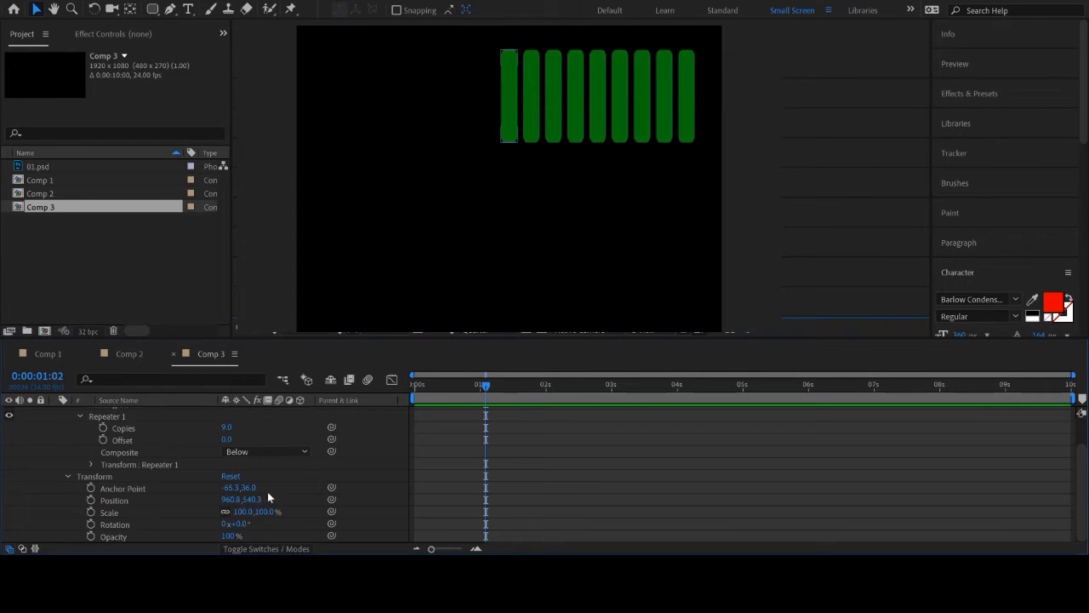
Set the shape layer's position to 0, 0.
{"action": "left_click", "coordinate": [227, 499]}
{"action": "type", "text": "0"}
{"action": "key", "text": "Return"}
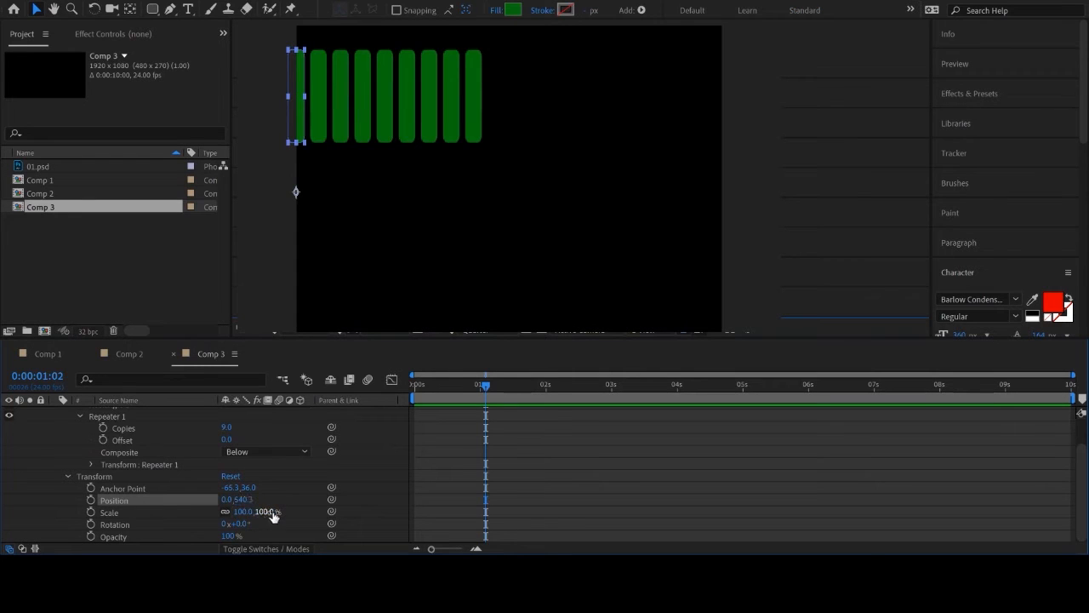
{"action": "left_click", "coordinate": [240, 499]}
{"action": "type", "text": "0"}
{"action": "key", "text": "Return"}
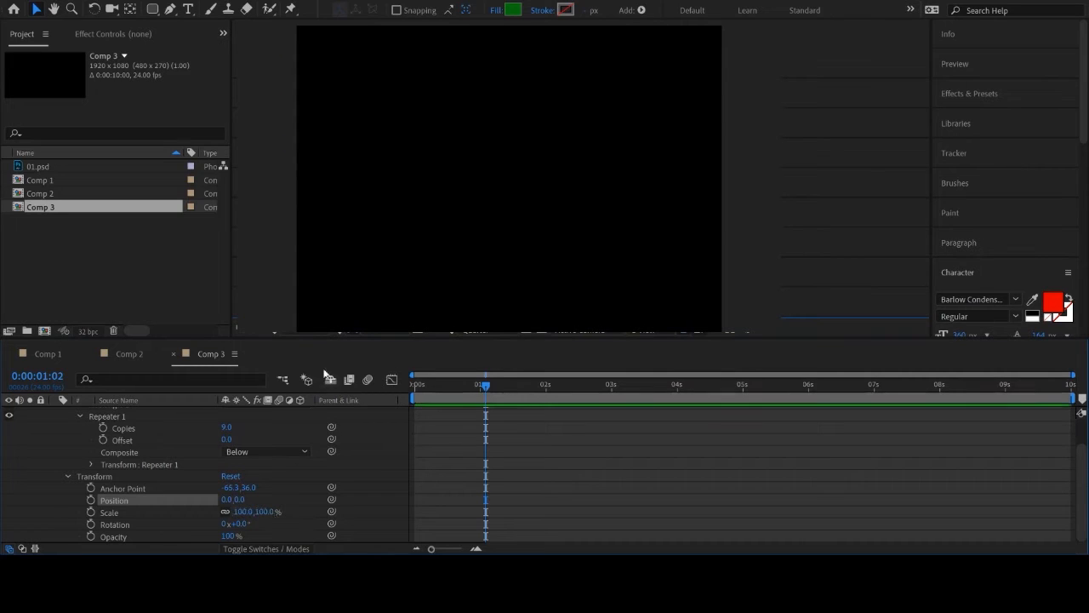
Set the shape layer's anchor point to -311.3, 36 and undo the accidental scale change.
{"action": "left_click_drag", "start_coordinate": [228, 487], "coordinate": [101, 473]}
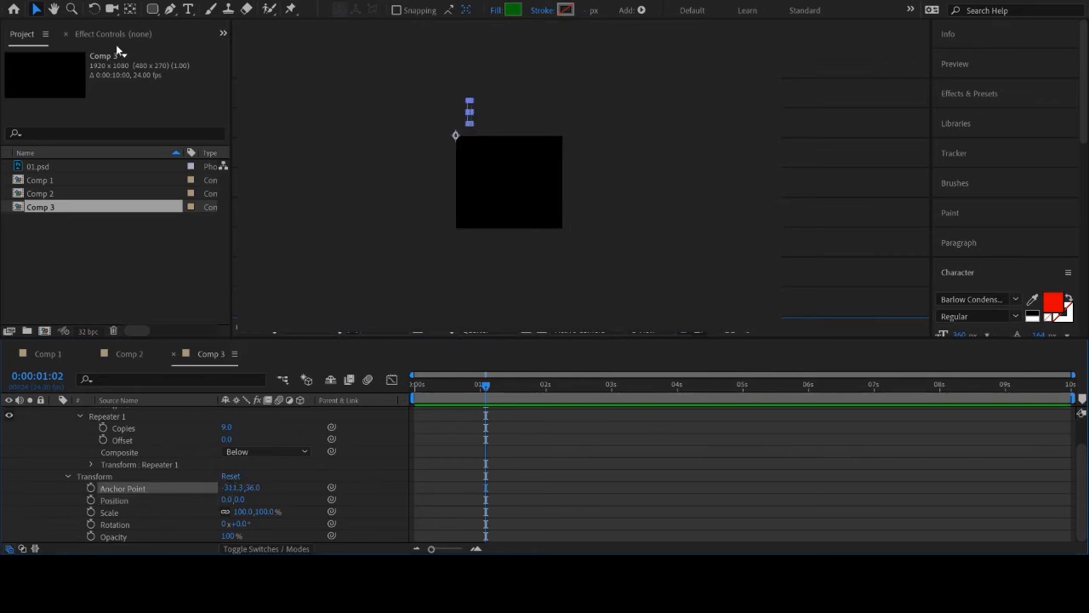
{"action": "left_click_drag", "start_coordinate": [469, 117], "coordinate": [502, 174]}
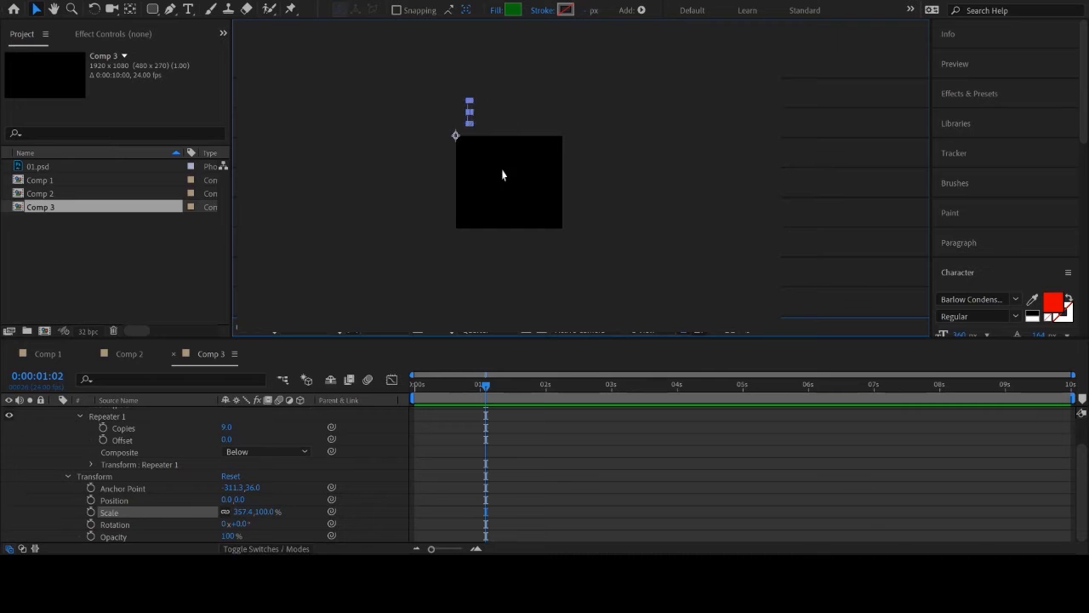
{"action": "key", "text": "ctrl+z"}
{"action": "scroll", "coordinate": [146, 474], "scroll_direction": "up", "scroll_amount": 2}
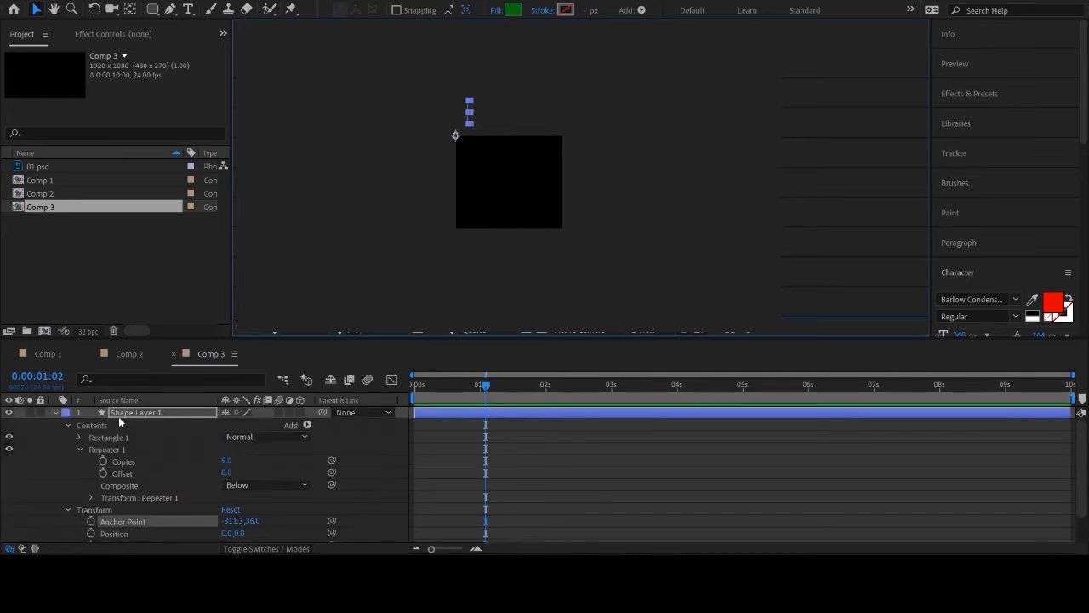
Set the shape layer's position to 523, 570 to bring the bars back into the frame.
{"action": "key", "text": "p"}
{"action": "left_click_drag", "start_coordinate": [227, 424], "coordinate": [630, 460]}
{"action": "left_click_drag", "start_coordinate": [247, 426], "coordinate": [725, 427]}
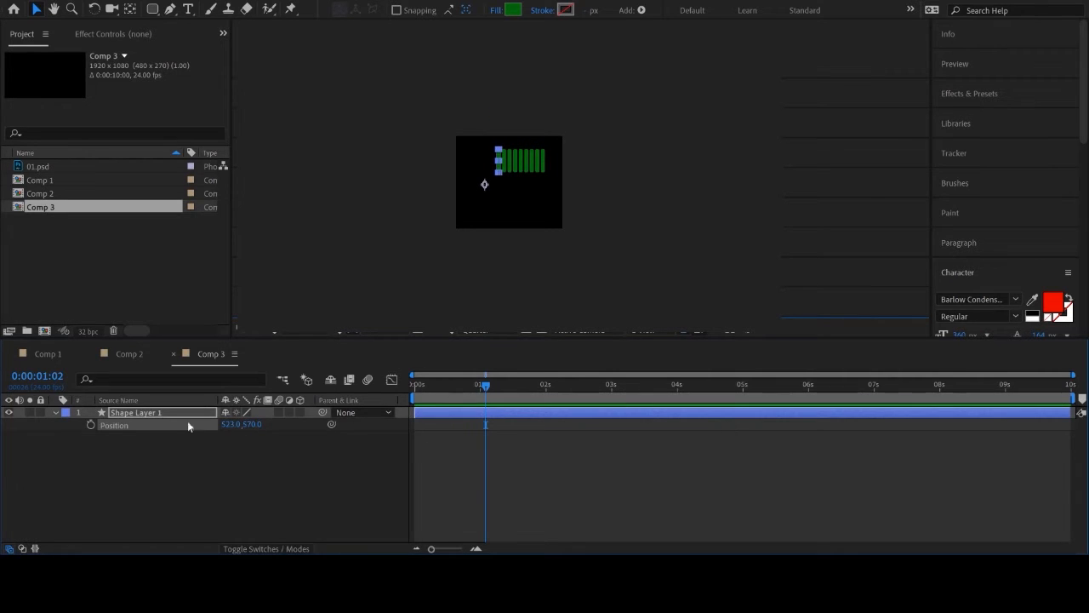
Expand the shape layer's Contents and Transform groups to examine their properties.
{"action": "left_click", "coordinate": [55, 413]}
{"action": "left_click", "coordinate": [55, 413]}
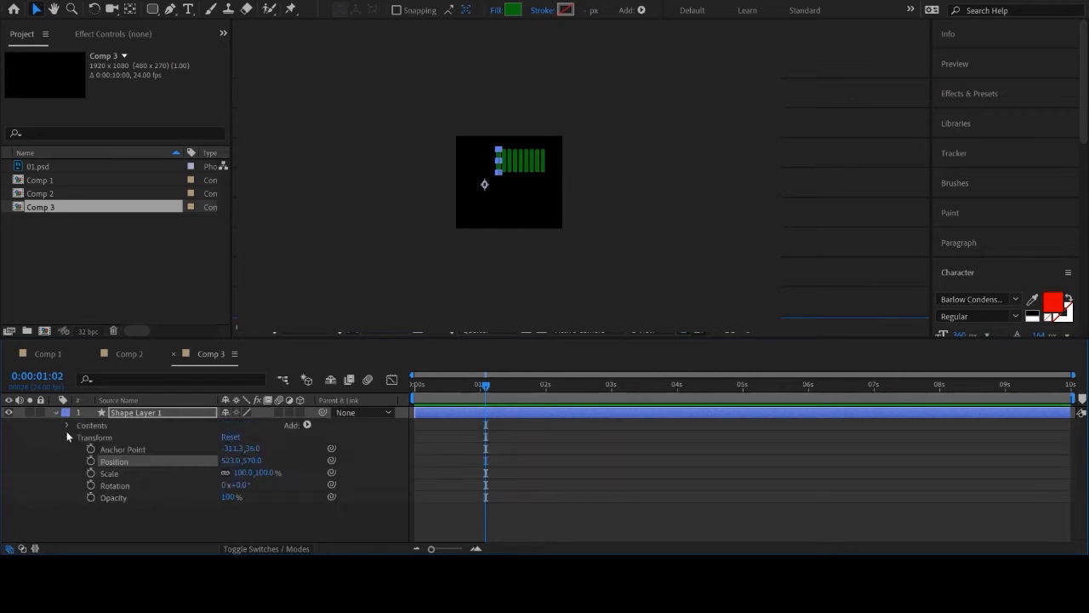
{"action": "left_click", "coordinate": [68, 436]}
{"action": "left_click", "coordinate": [67, 425]}
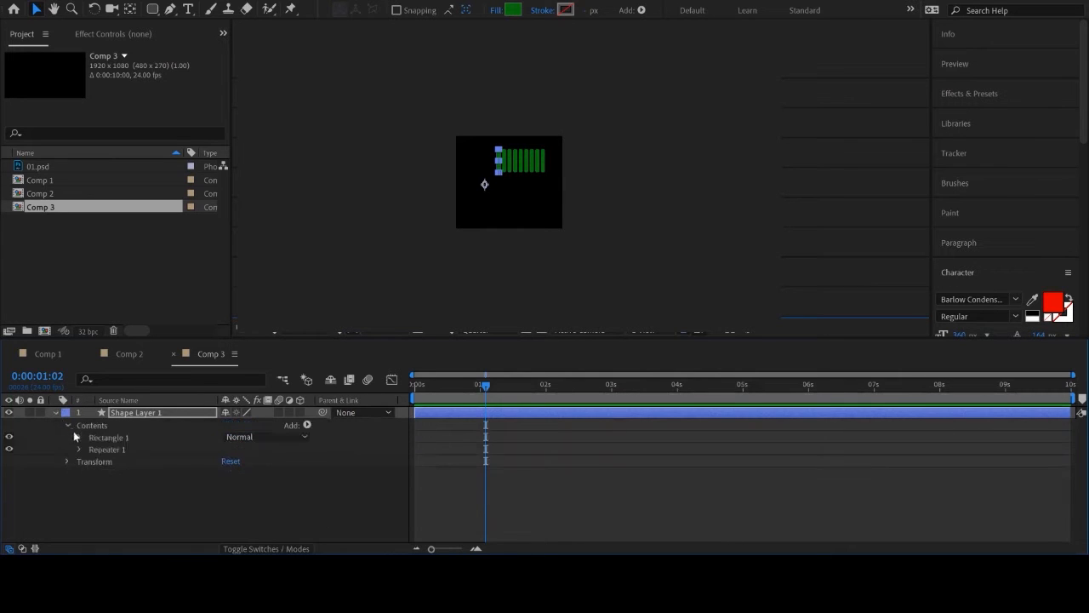
{"action": "left_click", "coordinate": [68, 459]}
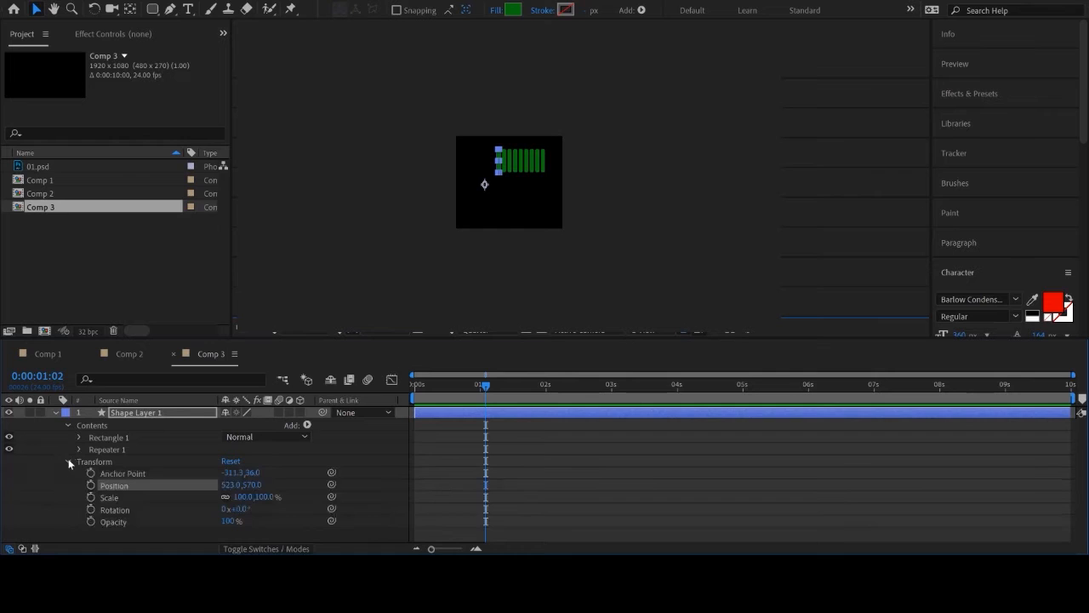
Set the X position in Repeater 1's transform to 0 so the copies stack on one bar.
{"action": "left_click", "coordinate": [69, 461]}
{"action": "left_click", "coordinate": [79, 449]}
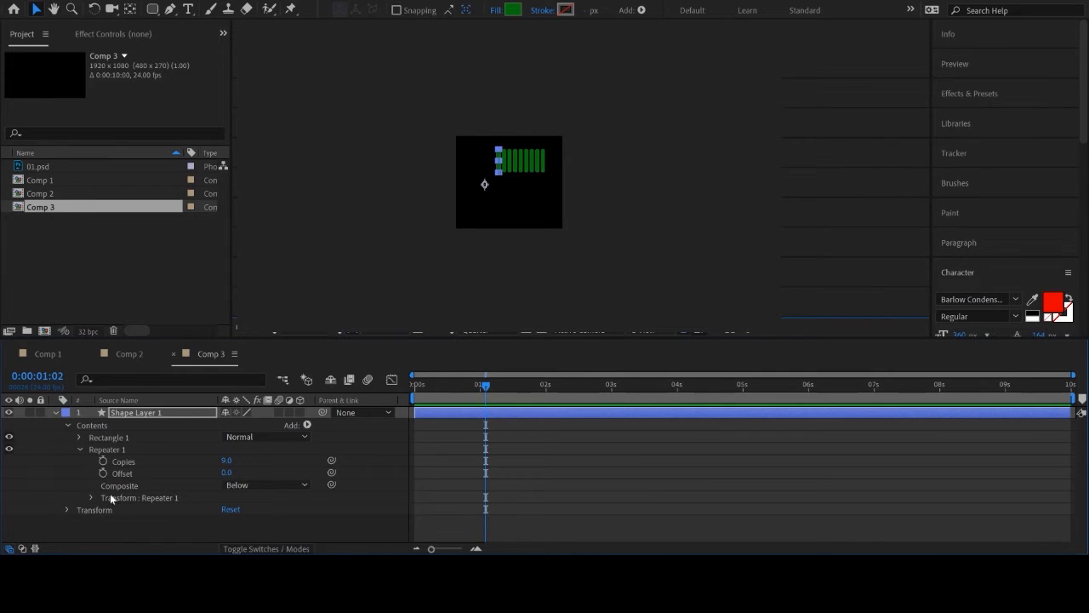
{"action": "left_click", "coordinate": [92, 498]}
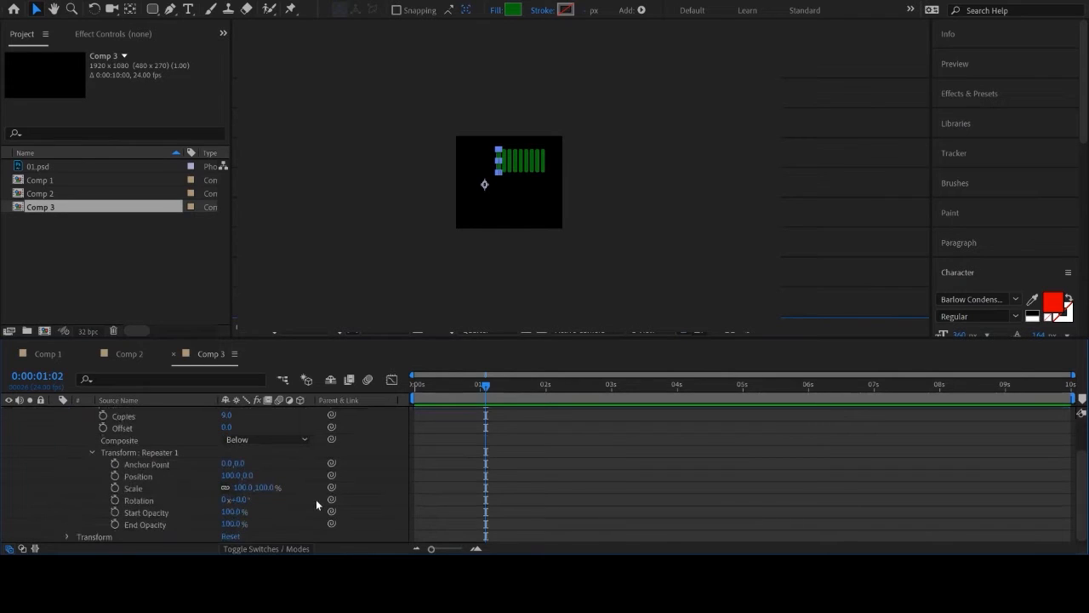
{"action": "left_click", "coordinate": [226, 476]}
{"action": "type", "text": "0"}
{"action": "key", "text": "Return"}
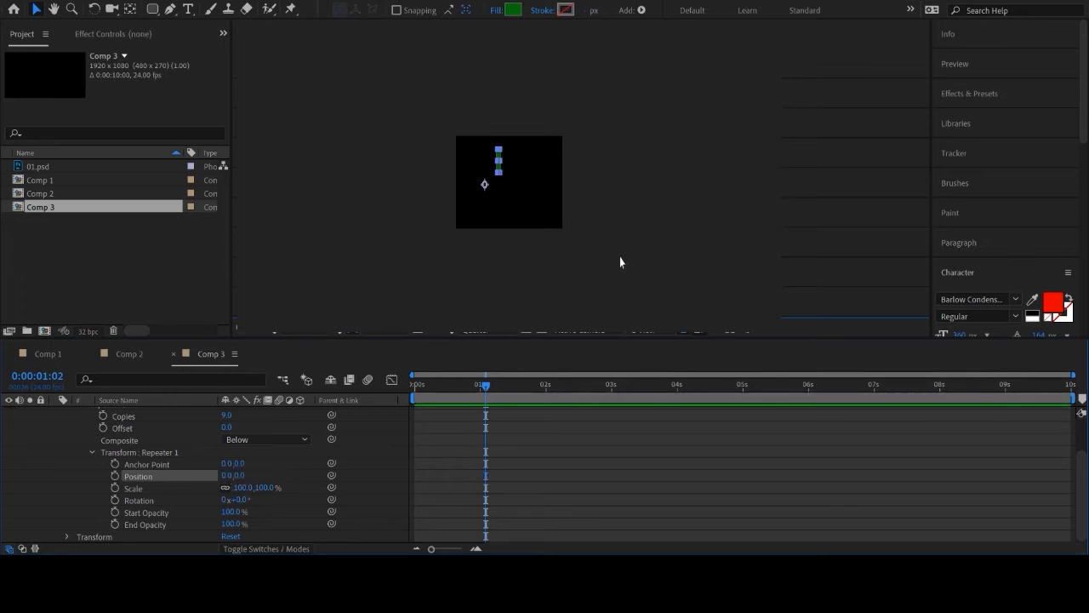
Move the shape layer so its anchor point sits at the center of the composition.
{"action": "key", "text": "."}
{"action": "key", "text": "."}
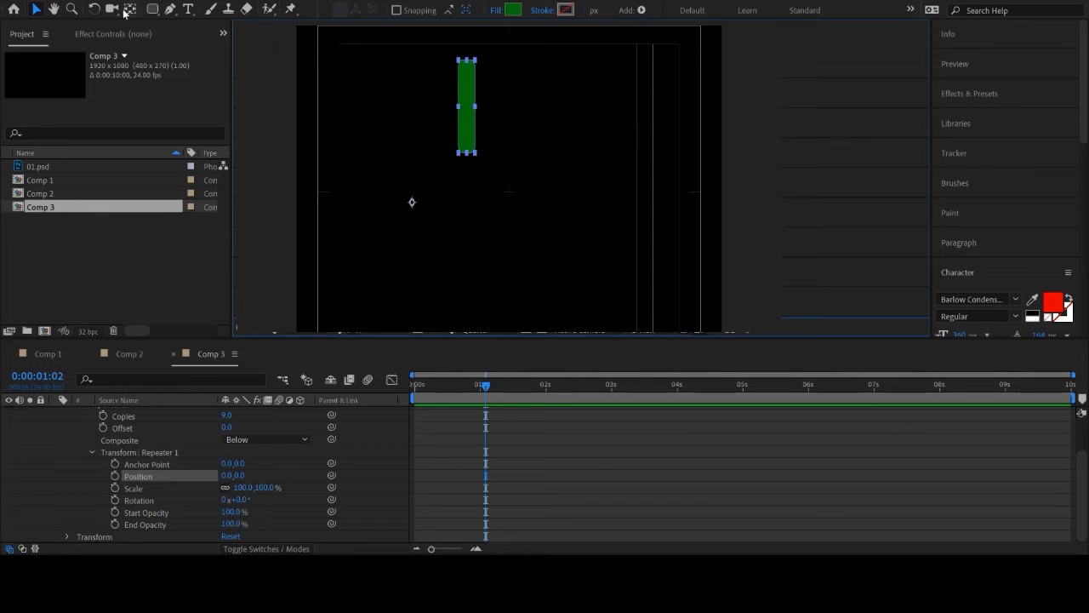
{"action": "left_click_drag", "start_coordinate": [476, 109], "coordinate": [569, 97]}
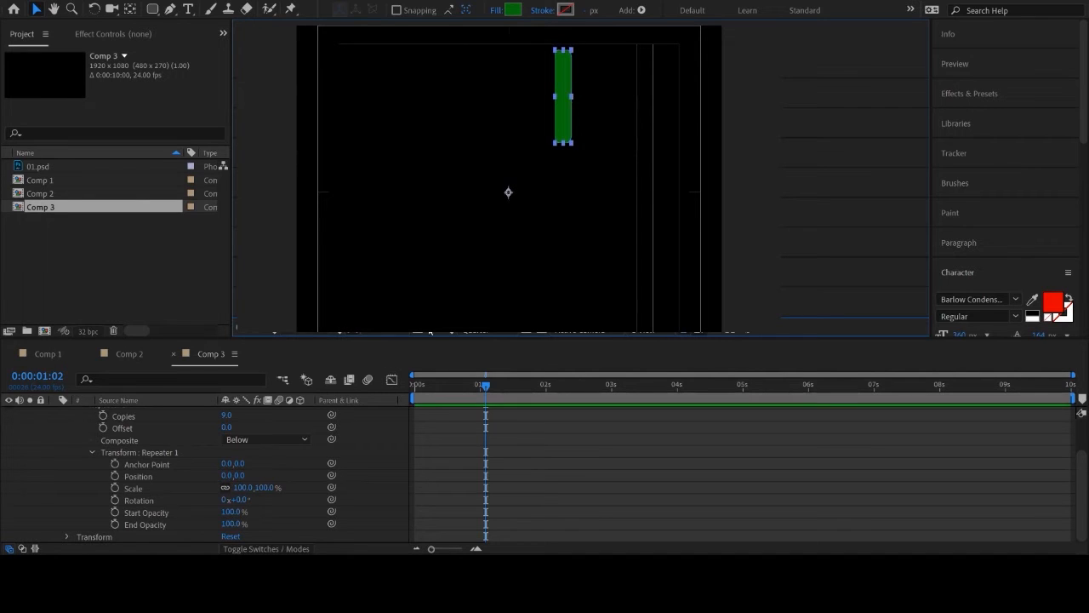
Try an X value of 192 for Repeater 1's anchor point and undo it.
{"action": "scroll", "coordinate": [221, 411], "scroll_direction": "up", "scroll_amount": 2}
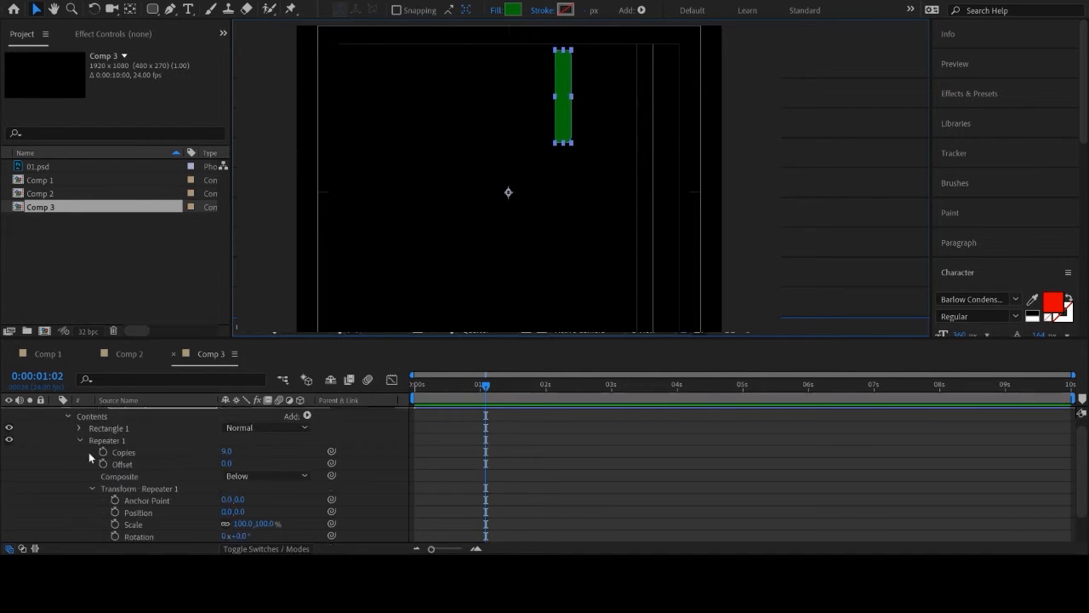
{"action": "left_click_drag", "start_coordinate": [228, 500], "coordinate": [354, 493]}
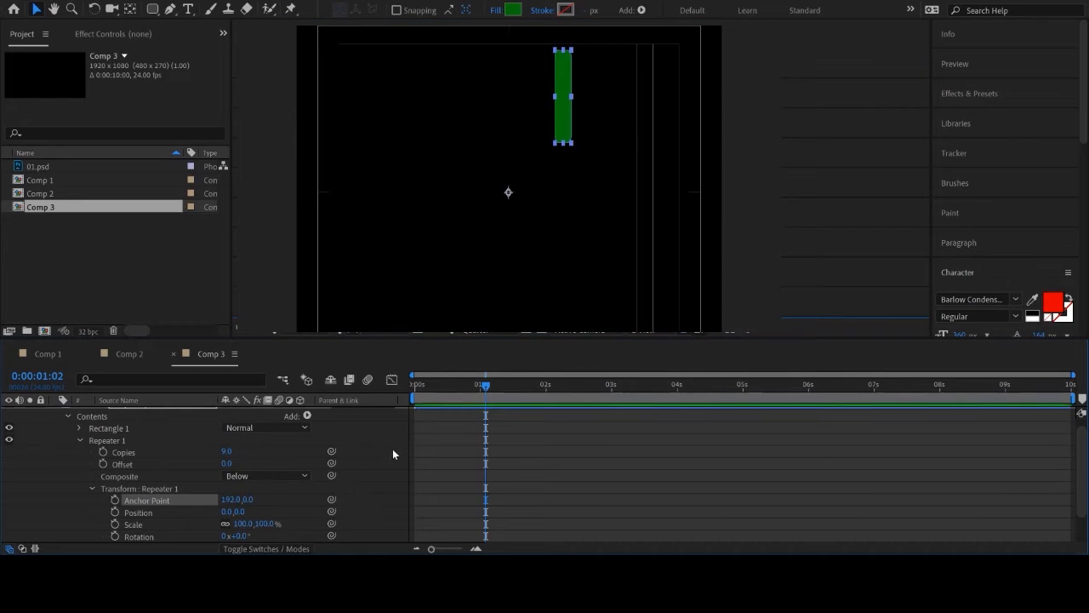
{"action": "key", "text": "ctrl+z"}
Set the shape layer's anchor point to -68.3, -74 so the bar is centered horizontally just above it.
{"action": "scroll", "coordinate": [166, 447], "scroll_direction": "up", "scroll_amount": 1}
{"action": "left_click", "coordinate": [160, 412]}
{"action": "key", "text": "a"}
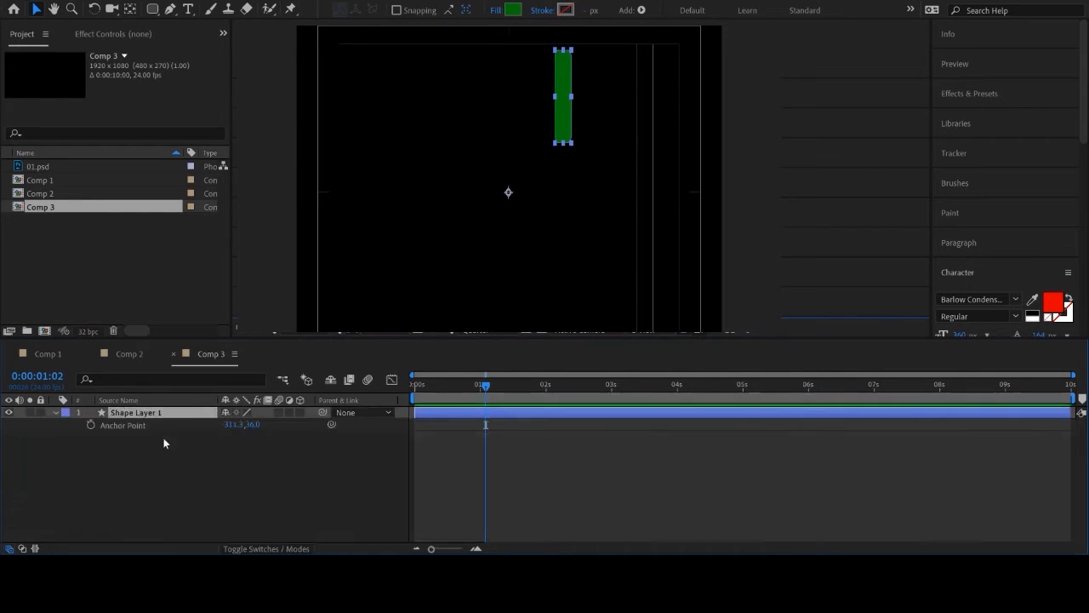
{"action": "left_click_drag", "start_coordinate": [236, 426], "coordinate": [401, 426]}
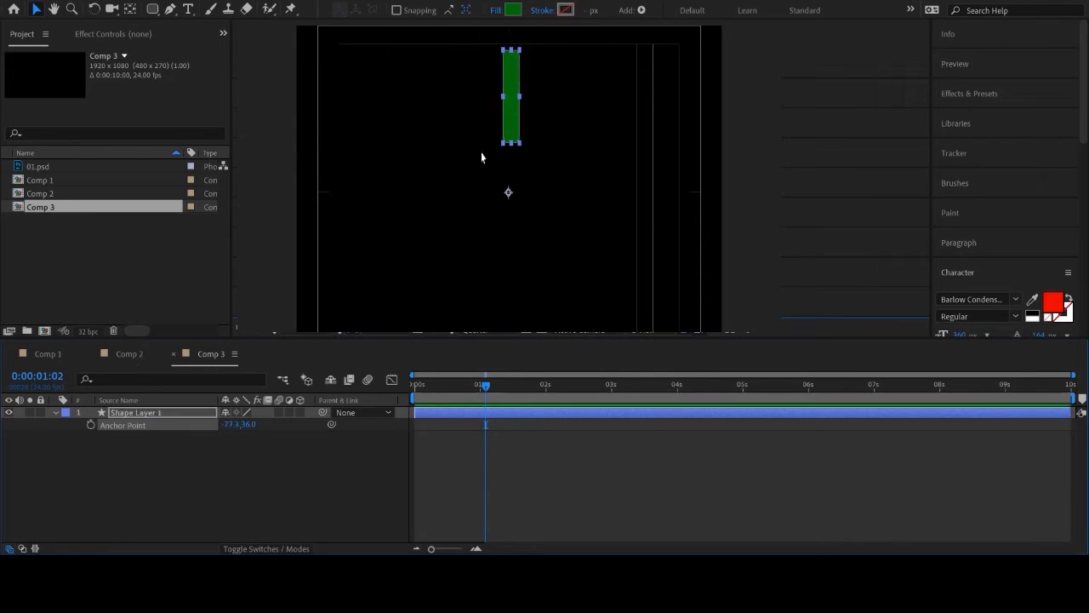
{"action": "left_click_drag", "start_coordinate": [226, 425], "coordinate": [149, 441]}
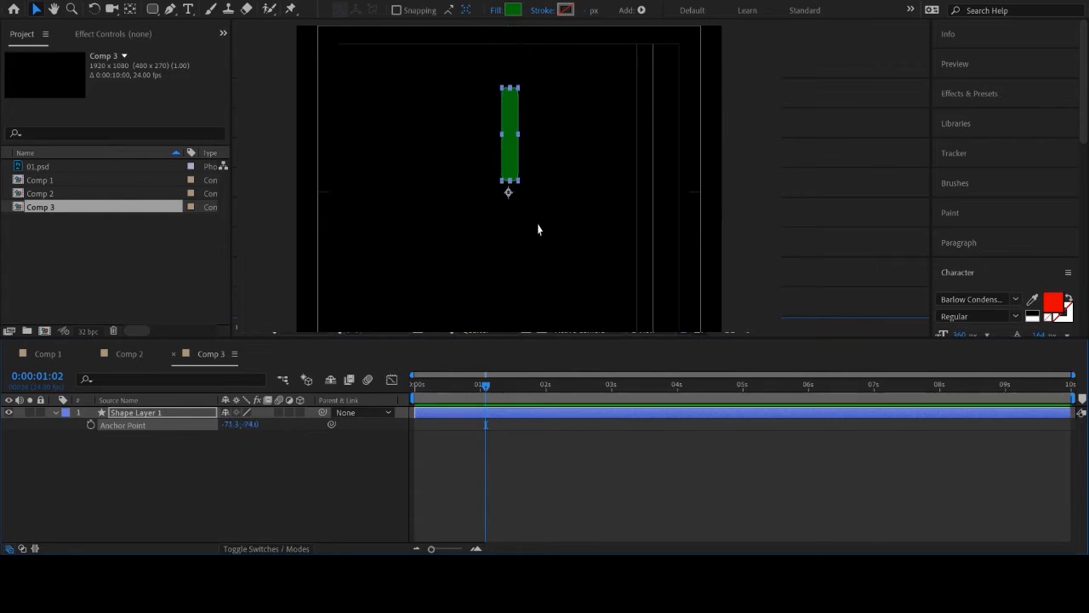
{"action": "scroll", "coordinate": [530, 197], "scroll_direction": "up", "scroll_amount": 3}
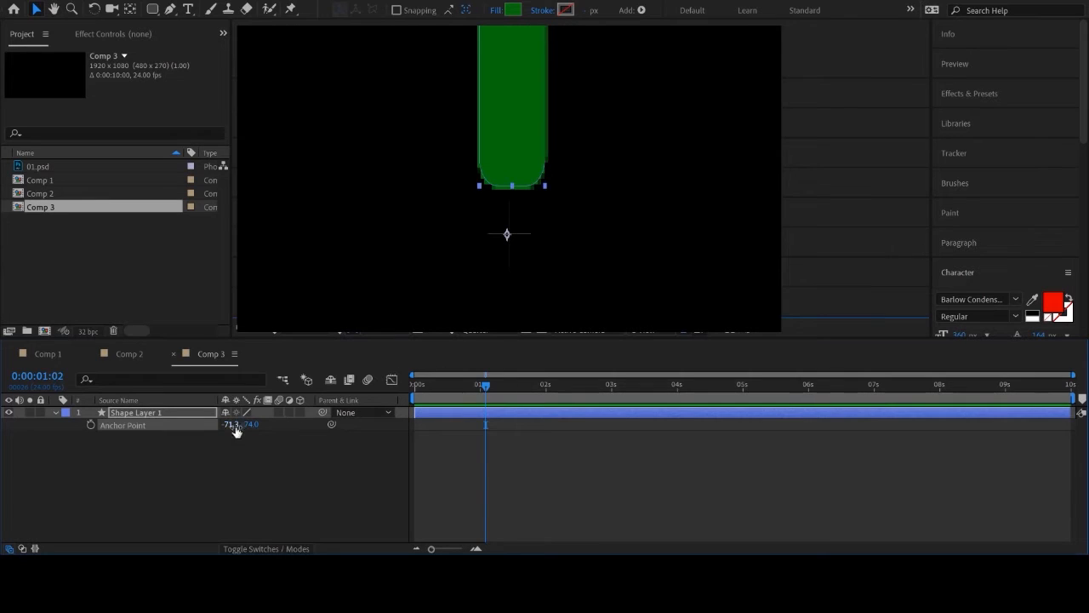
{"action": "left_click_drag", "start_coordinate": [229, 424], "coordinate": [239, 423]}
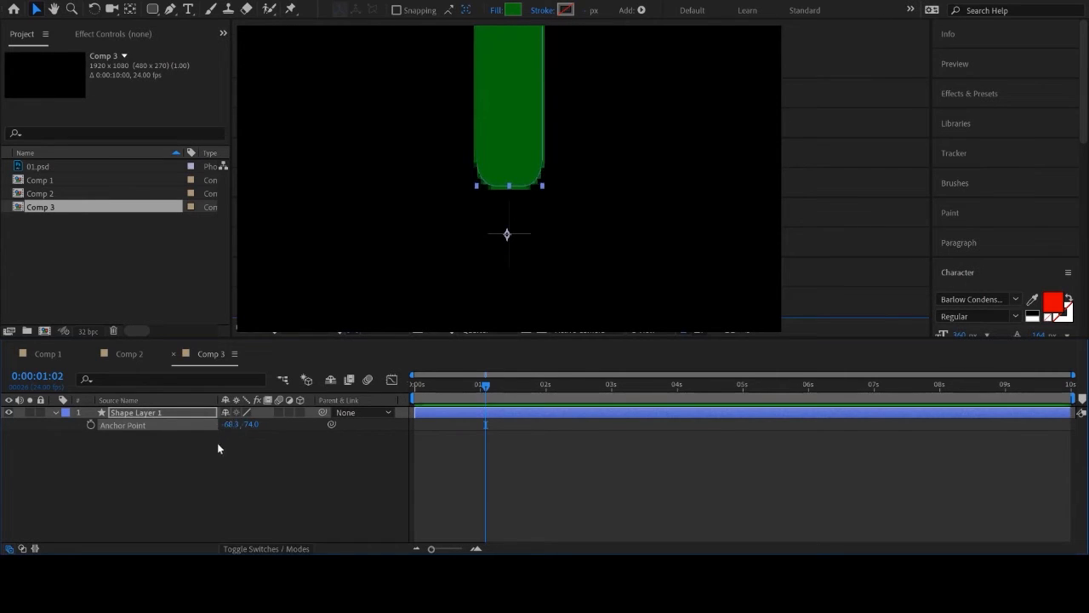
Set the Y value of the shape layer's anchor point to 83 to raise the bar farther from the center.
{"action": "key", "text": "a"}
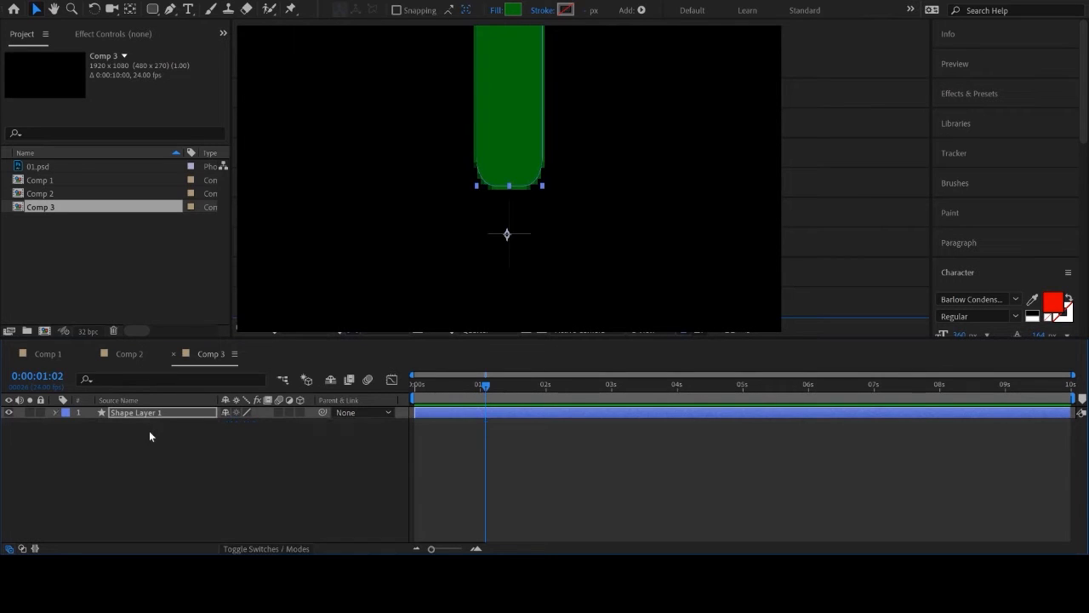
{"action": "left_click", "coordinate": [50, 414]}
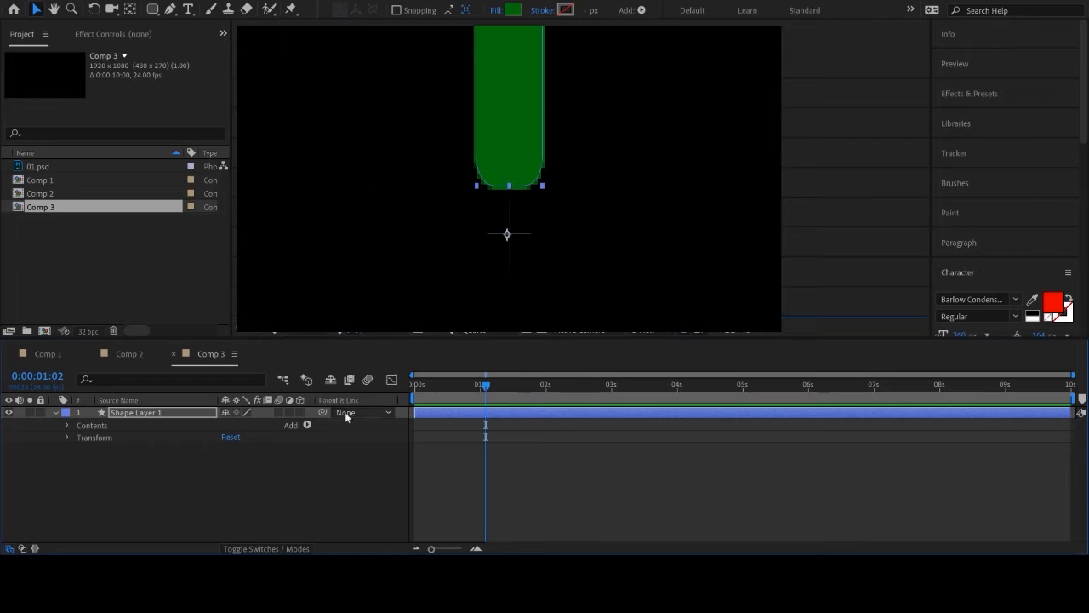
{"action": "key", "text": "a"}
{"action": "left_click_drag", "start_coordinate": [252, 424], "coordinate": [411, 428]}
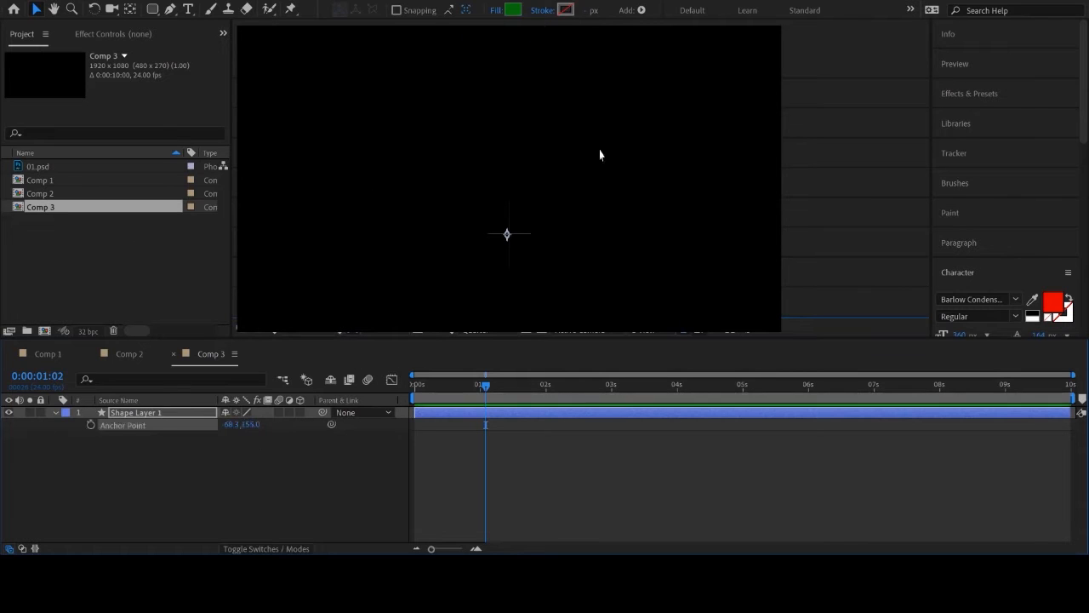
{"action": "scroll", "coordinate": [597, 154], "scroll_direction": "down", "scroll_amount": 4}
{"action": "left_click_drag", "start_coordinate": [252, 424], "coordinate": [199, 425]}
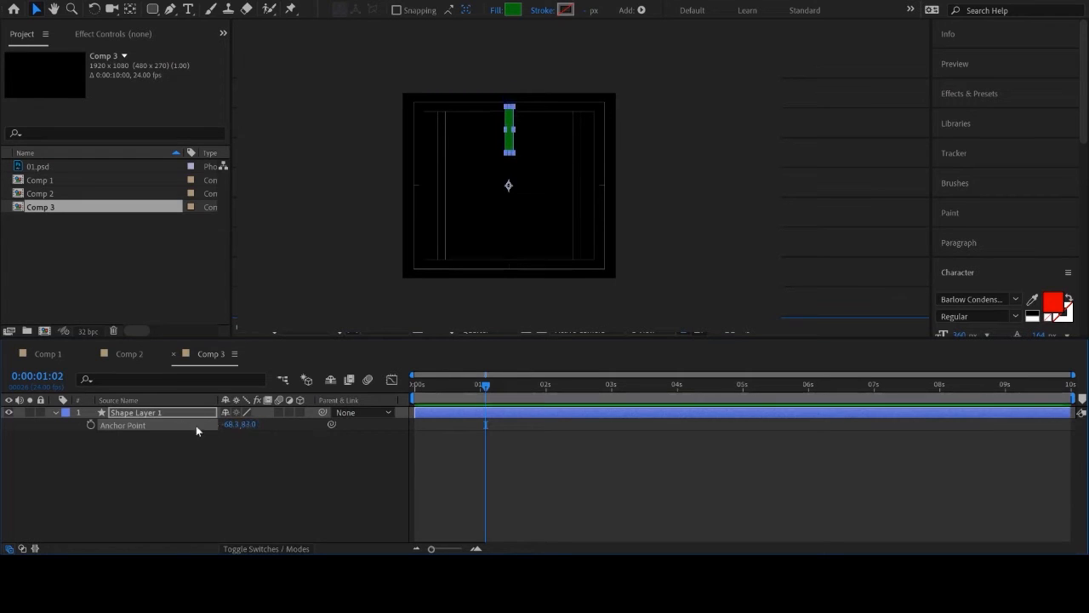
Collapse the layer's Transform group and expand the transform properties of Repeater 1 inside Contents.
{"action": "left_click", "coordinate": [55, 413]}
{"action": "left_click", "coordinate": [55, 413]}
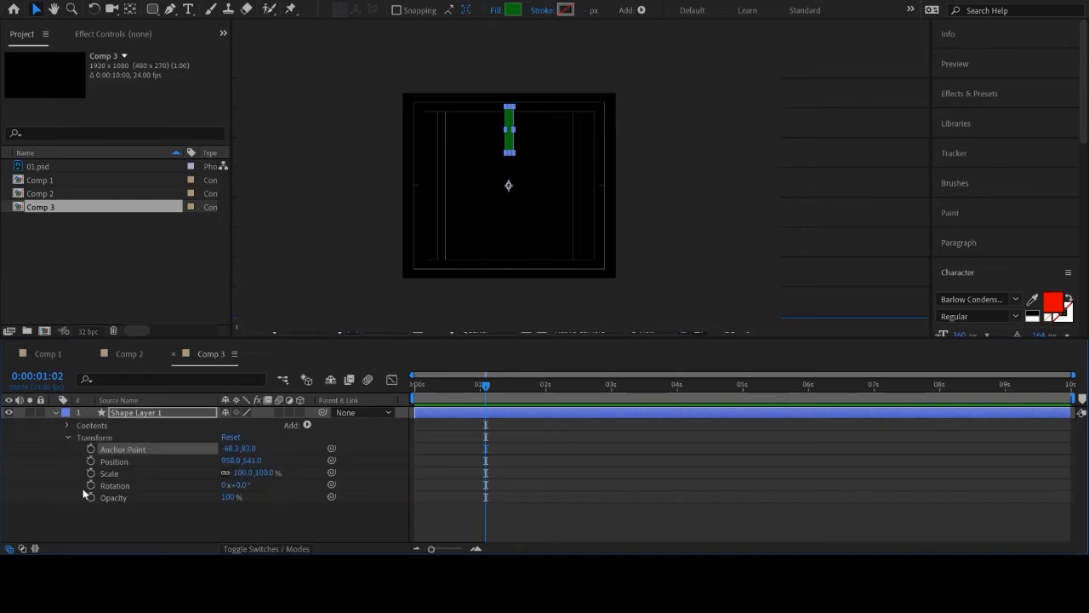
{"action": "left_click", "coordinate": [65, 436]}
{"action": "left_click", "coordinate": [66, 426]}
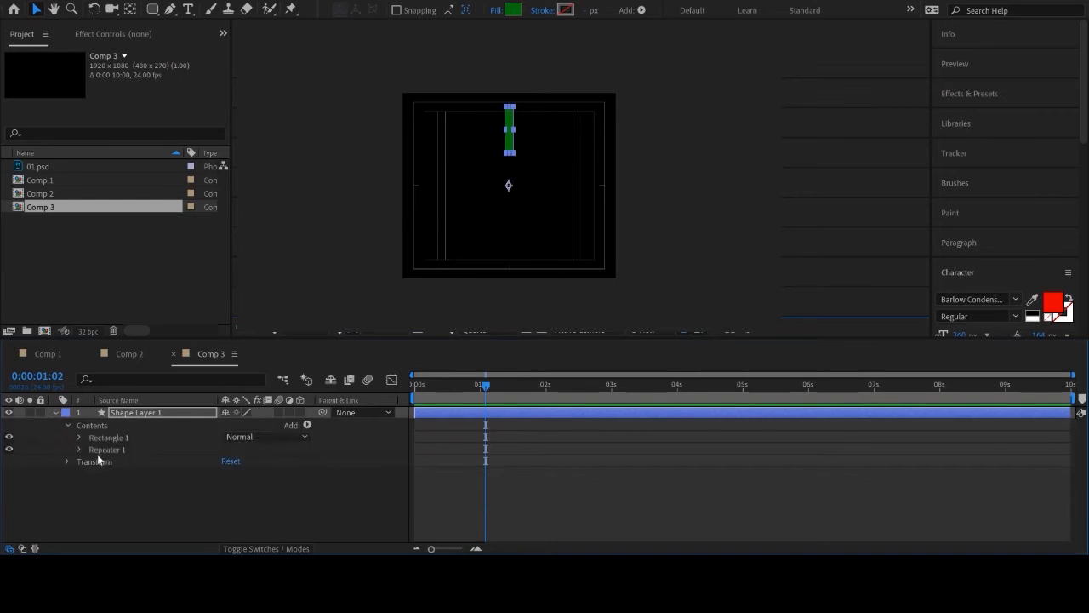
{"action": "left_click", "coordinate": [80, 450]}
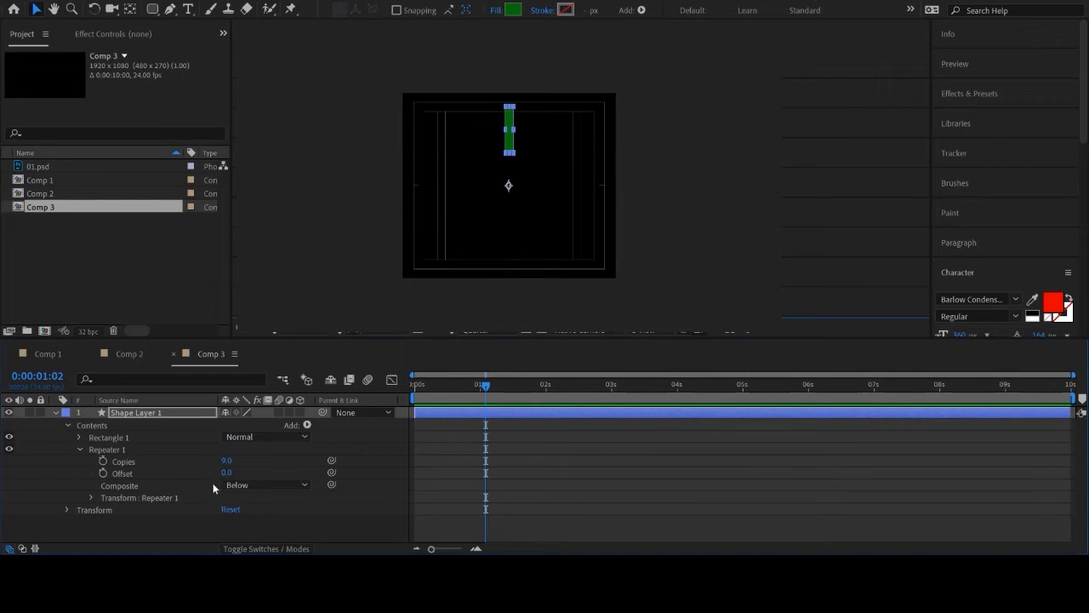
{"action": "left_click", "coordinate": [100, 496]}
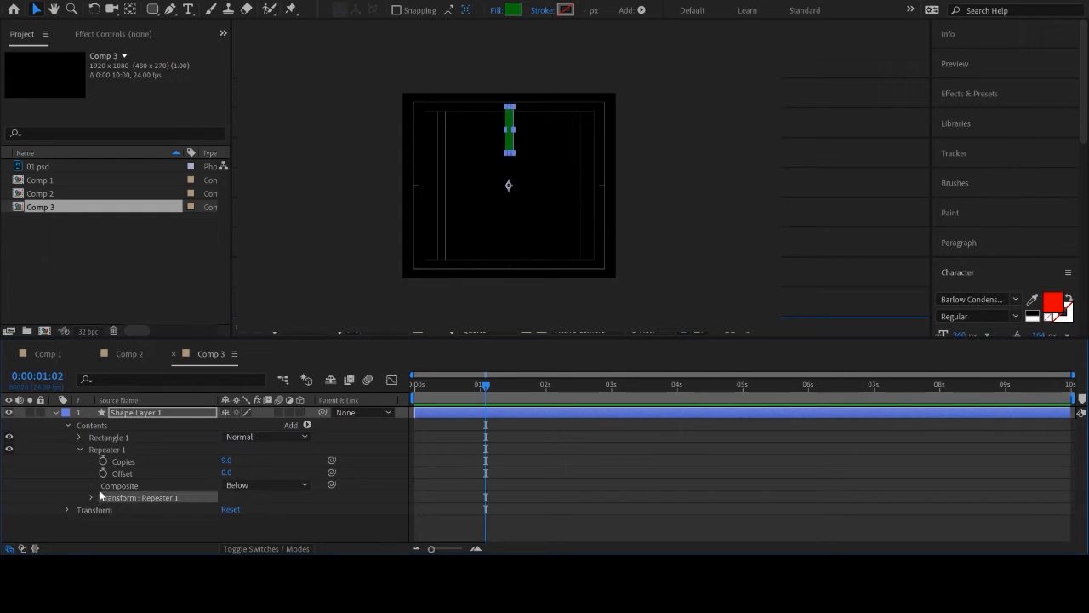
{"action": "left_click", "coordinate": [91, 498]}
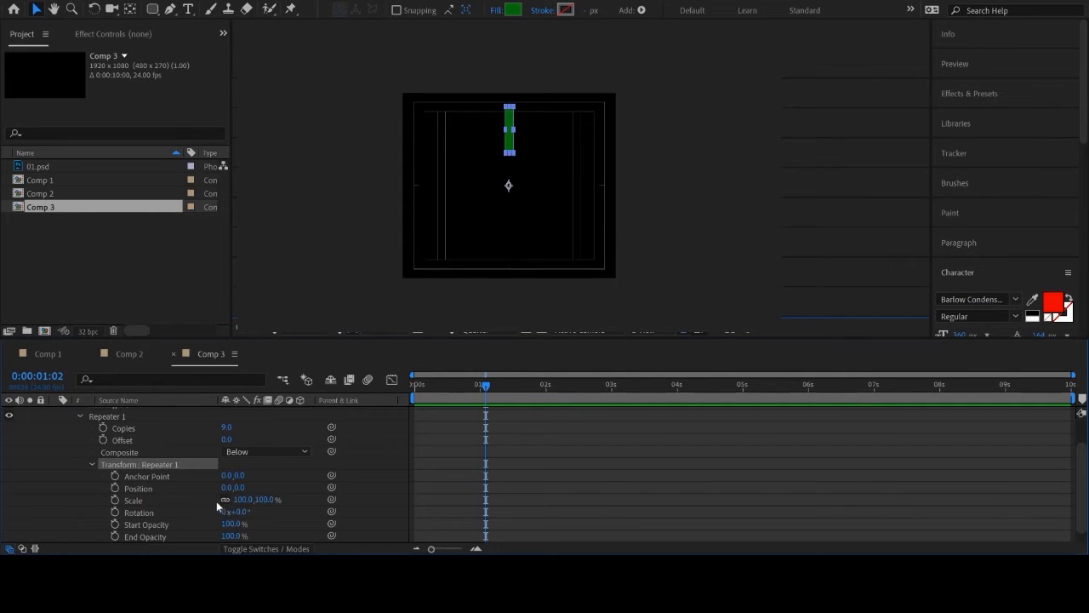
Try a rotation of 360 degrees in Repeater 1's transform.
{"action": "left_click", "coordinate": [241, 511]}
{"action": "type", "text": "5"}
{"action": "type", "text": "0"}
{"action": "type", "text": "360"}
{"action": "key", "text": "Return"}
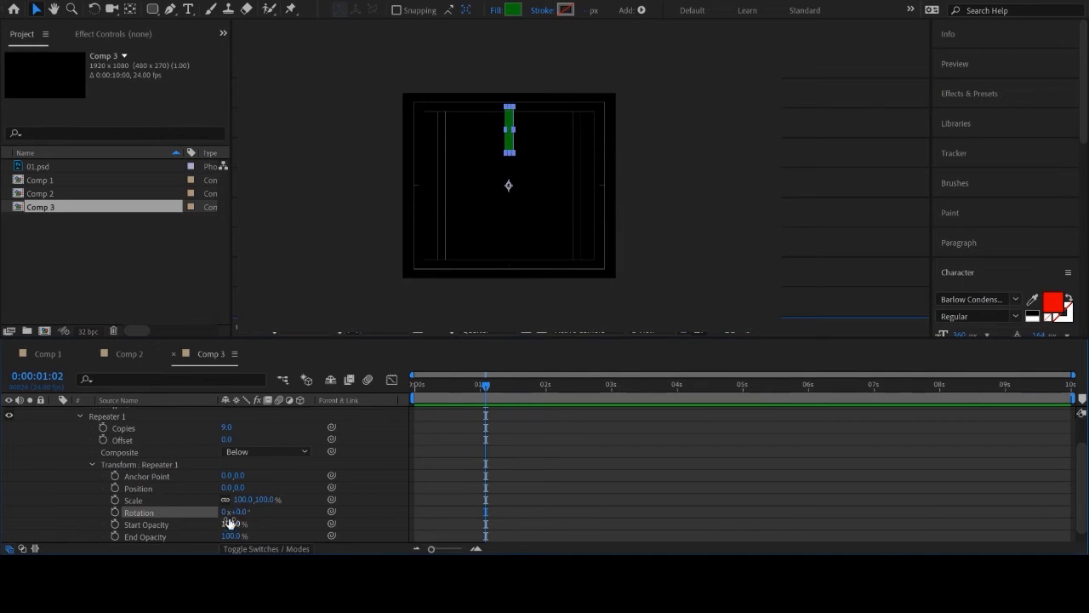
Try a Repeater rotation of about 43°, then a division involving 360, and reset the full turns to 0.
{"action": "left_click_drag", "start_coordinate": [242, 511], "coordinate": [273, 507]}
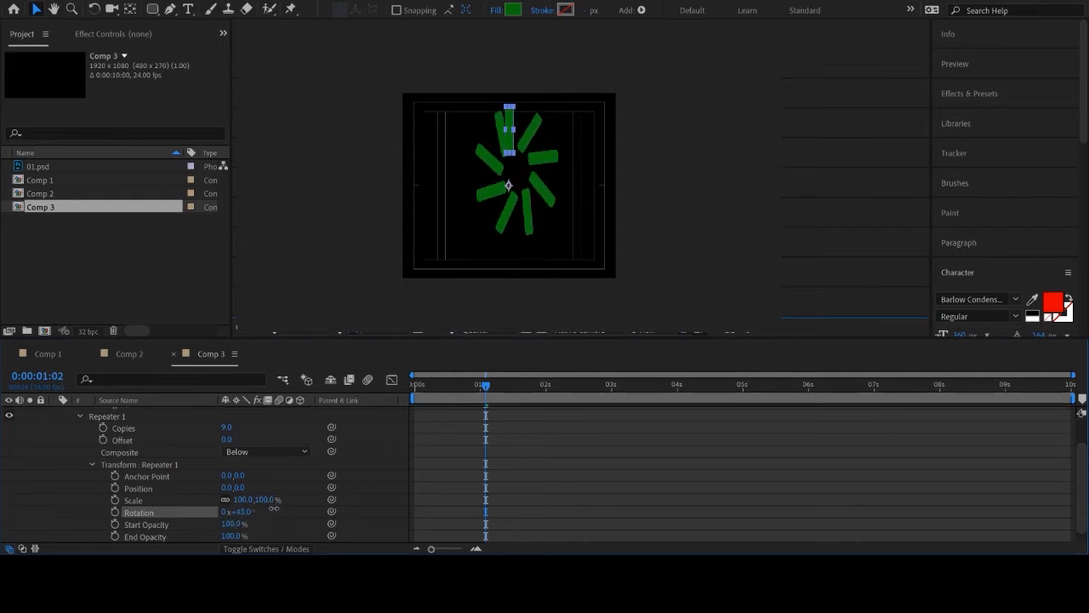
{"action": "left_click", "coordinate": [247, 511]}
{"action": "type", "text": "5"}
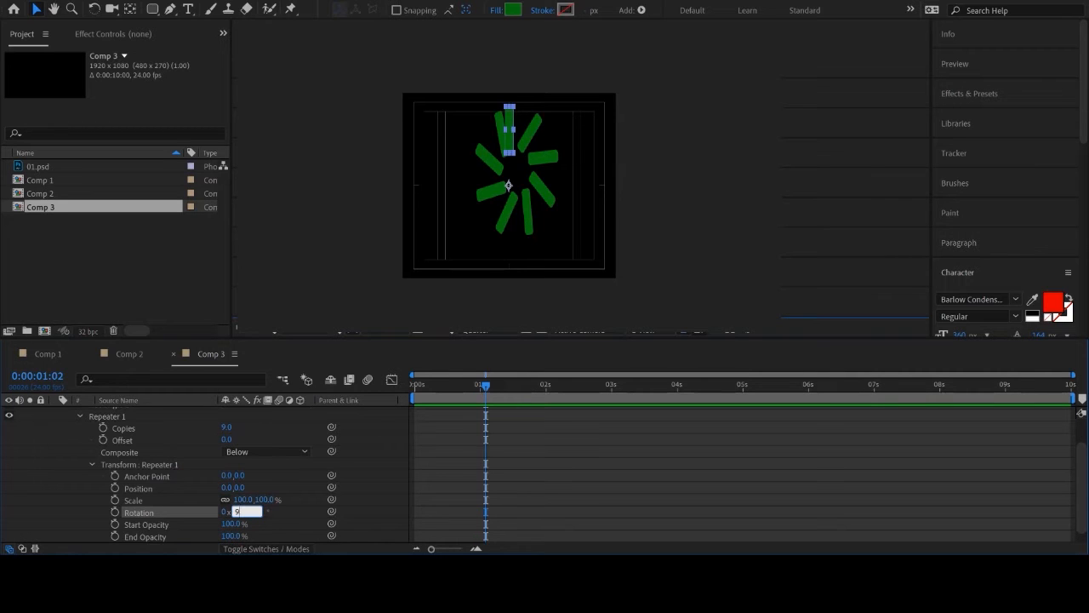
{"action": "type", "text": "\\360"}
{"action": "key", "text": "Return"}
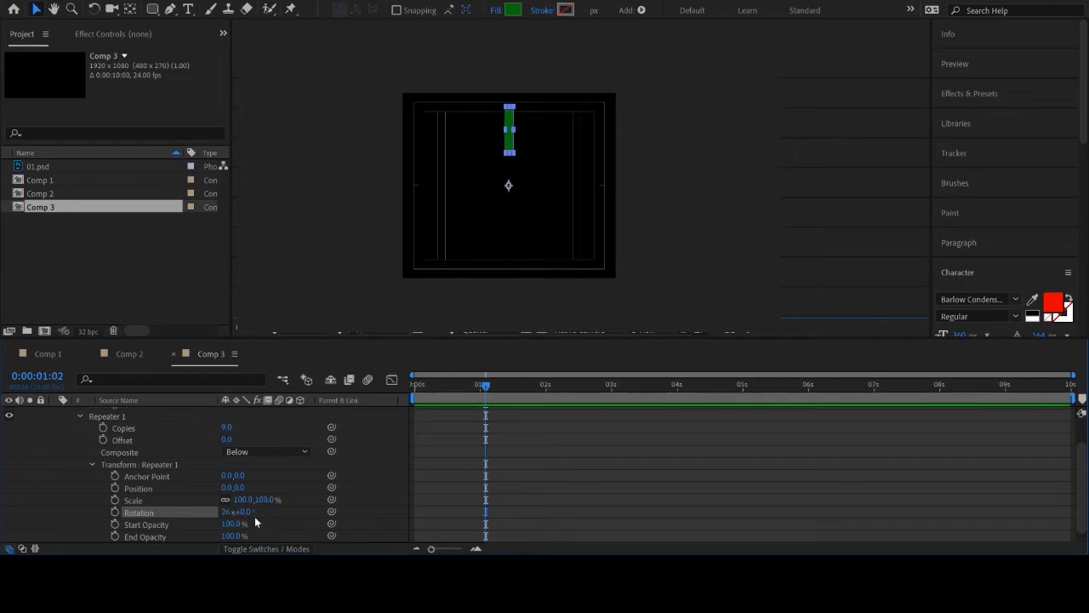
{"action": "left_click", "coordinate": [226, 512]}
{"action": "type", "text": "0"}
{"action": "key", "text": "Return"}
Set the rotation between the Repeater's copies to 36°.
{"action": "left_click", "coordinate": [242, 513]}
{"action": "left_click", "coordinate": [250, 519]}
{"action": "left_click", "coordinate": [247, 512]}
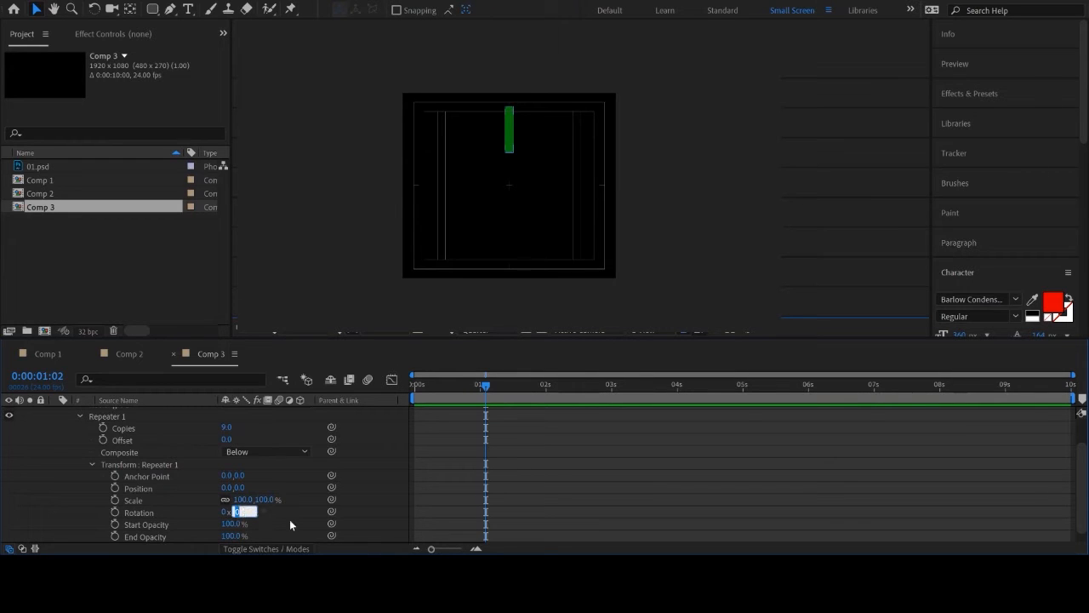
{"action": "type", "text": "36"}
{"action": "key", "text": "Return"}
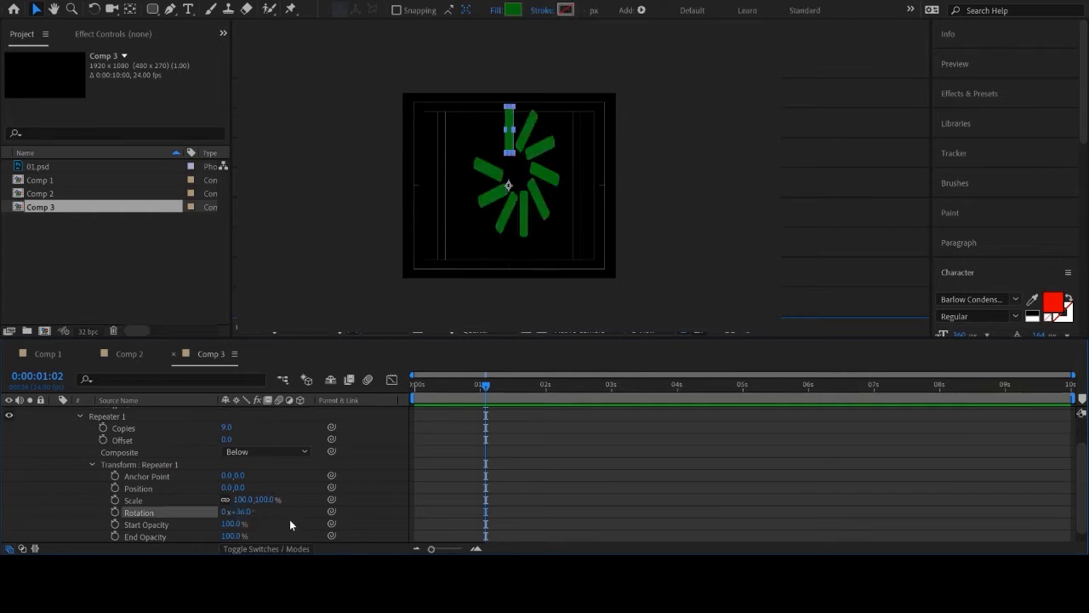
Adjust the Repeater's rotation to about 41° and refine it to exactly 40°.
{"action": "left_click_drag", "start_coordinate": [244, 512], "coordinate": [248, 512]}
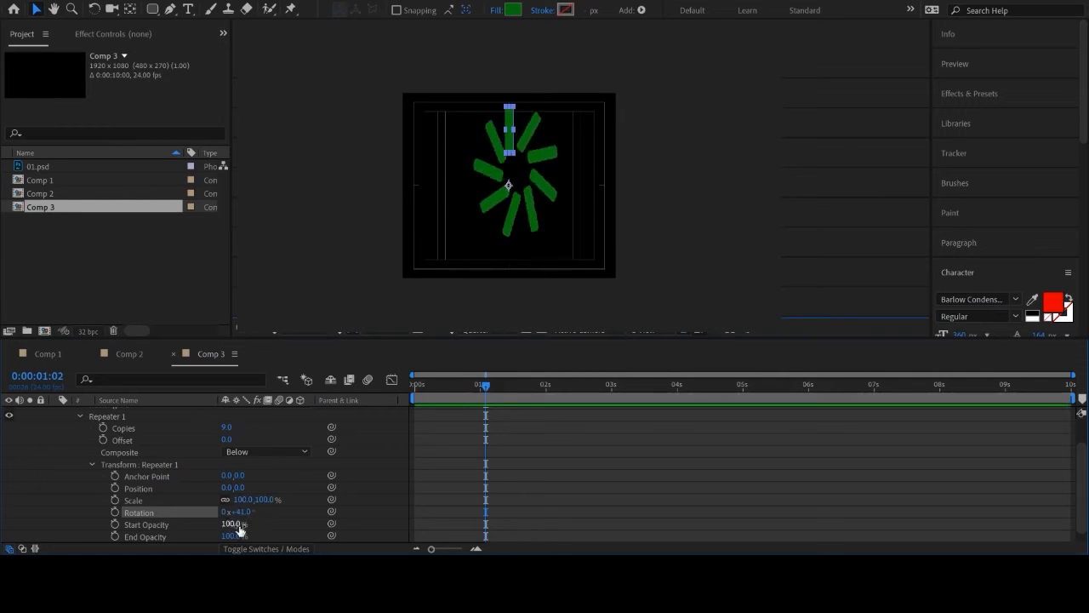
{"action": "left_click_drag", "start_coordinate": [235, 514], "coordinate": [239, 514]}
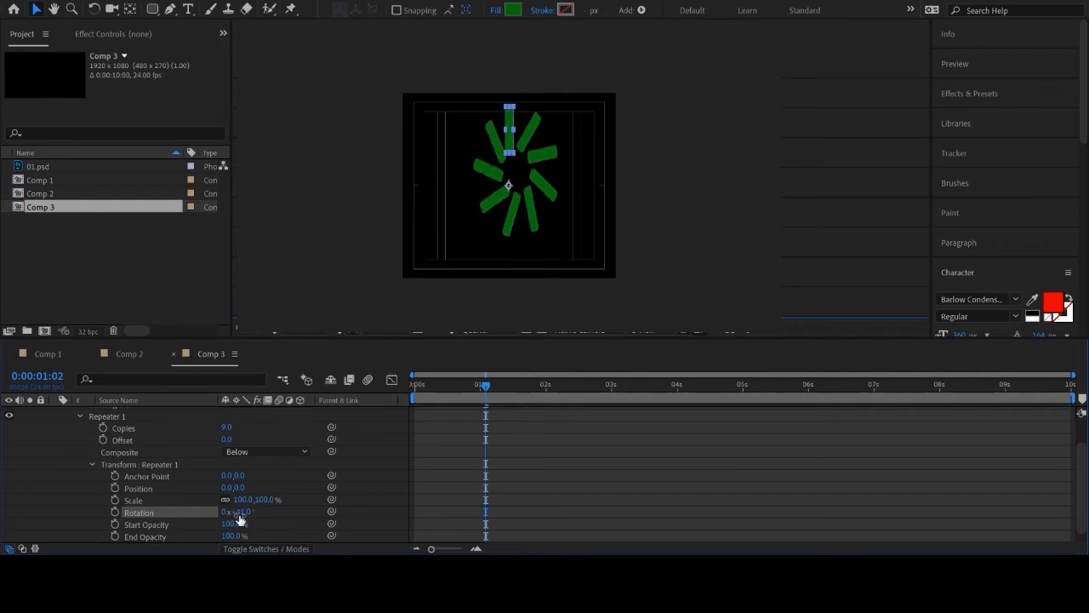
{"action": "left_click", "coordinate": [239, 513]}
{"action": "type", "text": "40"}
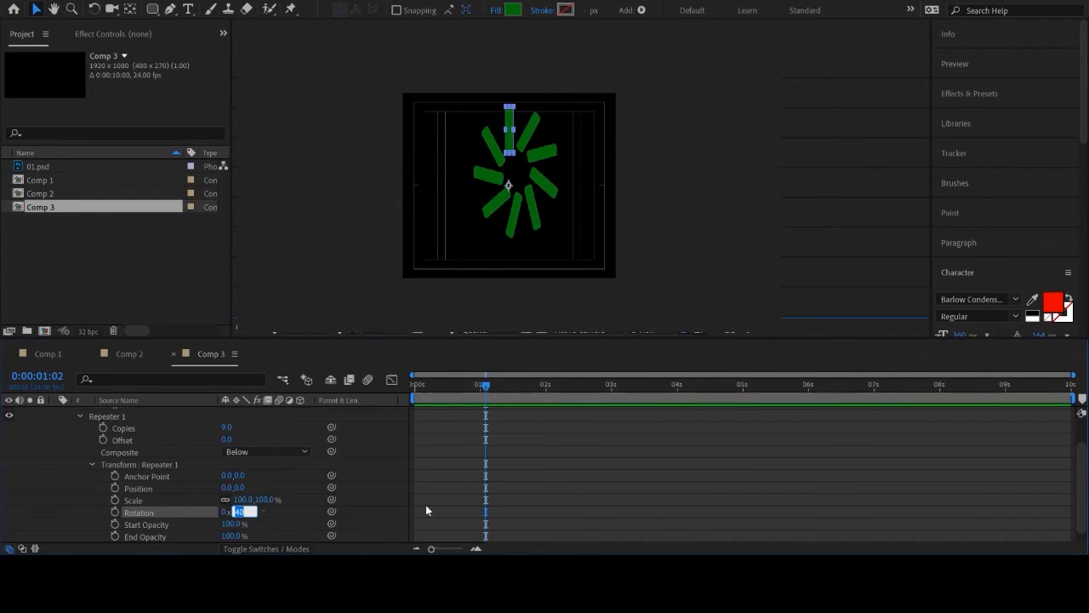
{"action": "left_click", "coordinate": [548, 451]}
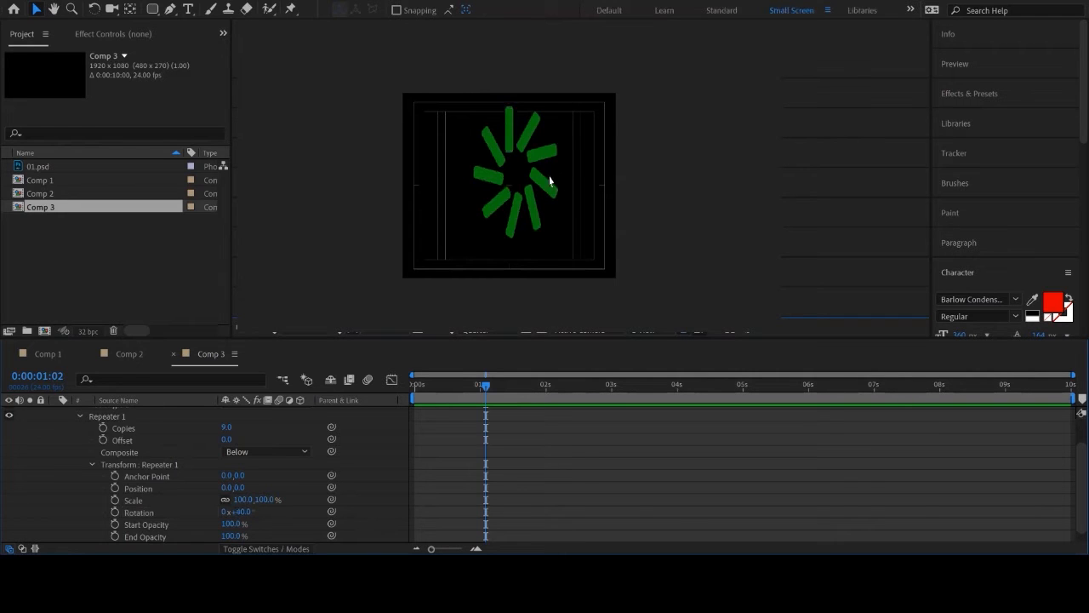
Try 10 copies in the Repeater and clear its rotation to 0°.
{"action": "left_click", "coordinate": [225, 427]}
{"action": "type", "text": "10"}
{"action": "key", "text": "Return"}
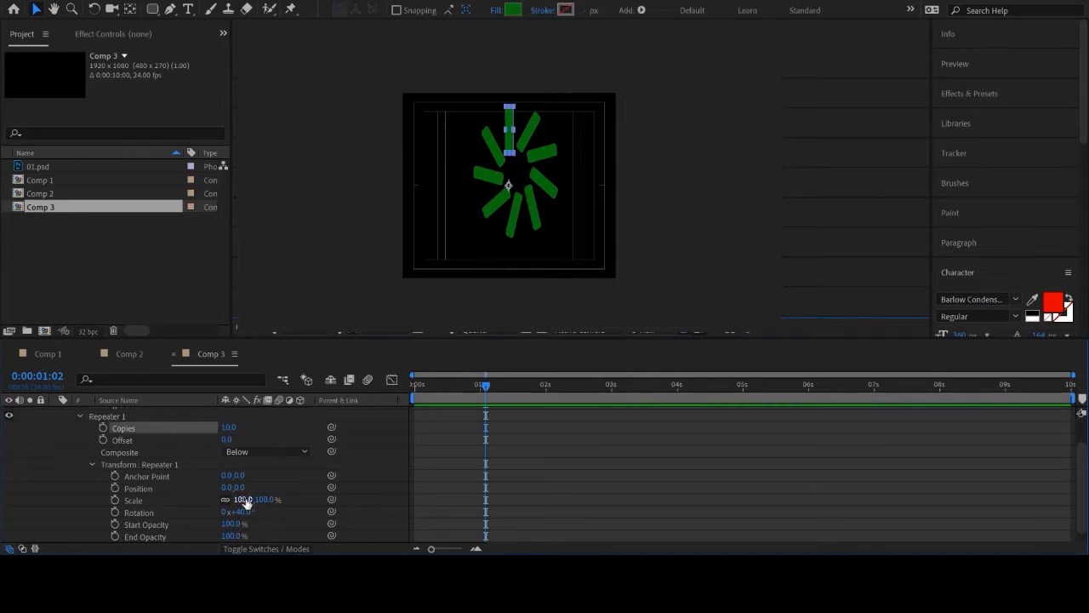
{"action": "left_click", "coordinate": [244, 512]}
{"action": "type", "text": "10"}
{"action": "key", "text": "BackSpace"}
{"action": "key", "text": "BackSpace"}
Set the Repeater to 9 copies and enter 360/9 as its rotation so the bars form a full circle.
{"action": "left_click", "coordinate": [227, 426]}
{"action": "type", "text": "9"}
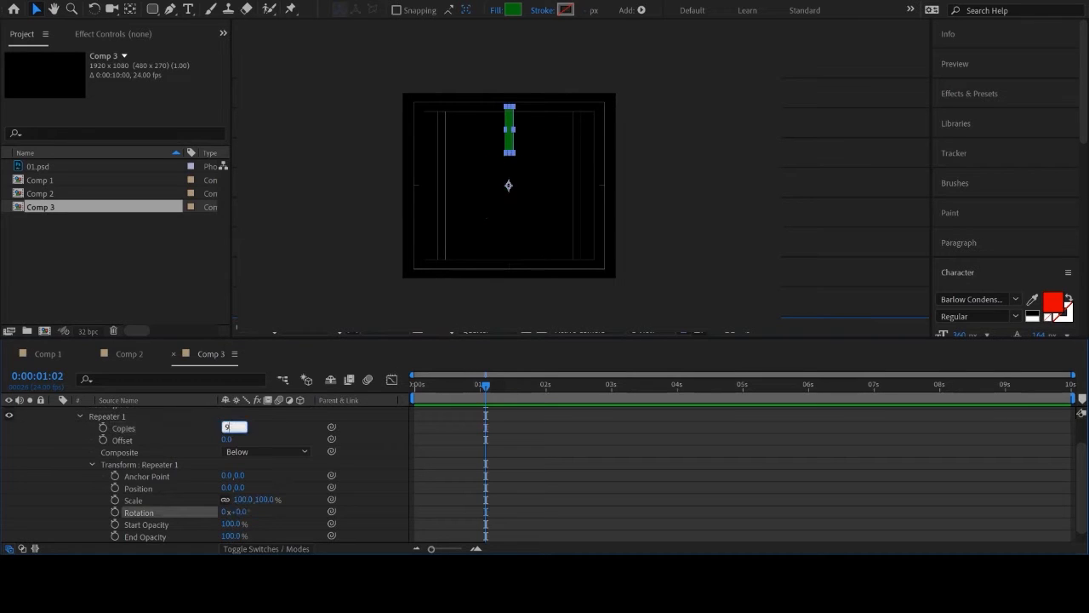
{"action": "key", "text": "Return"}
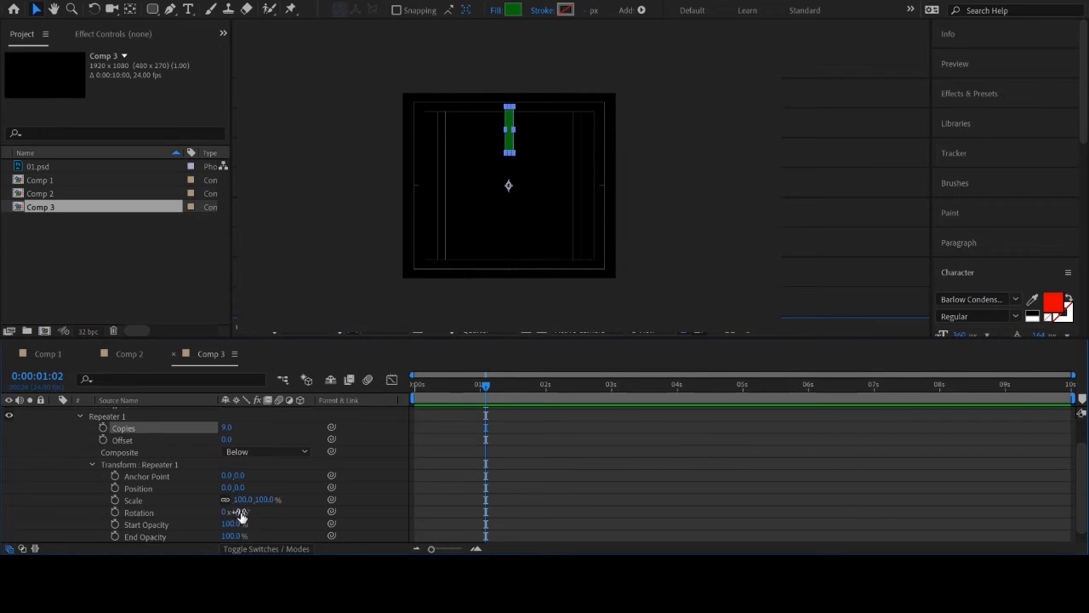
{"action": "left_click", "coordinate": [240, 512]}
{"action": "type", "text": "360/9"}
{"action": "key", "text": "Return"}
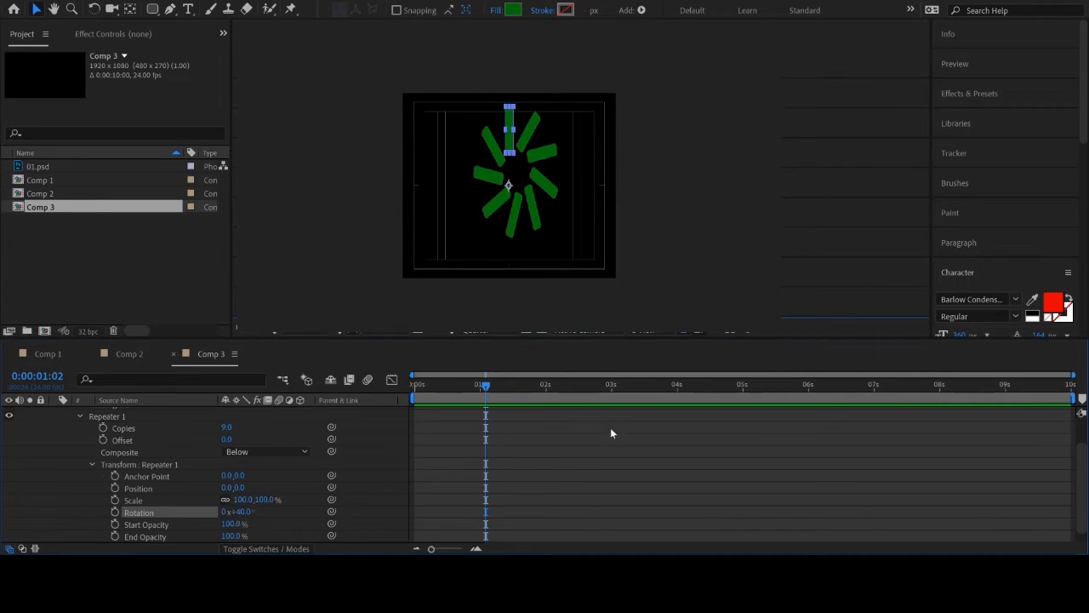
Keyframe the Repeater's rotation at 40° at 0:00:01:00 and 0° at the start, and scrub through the animation.
{"action": "left_click_drag", "start_coordinate": [487, 390], "coordinate": [481, 390]}
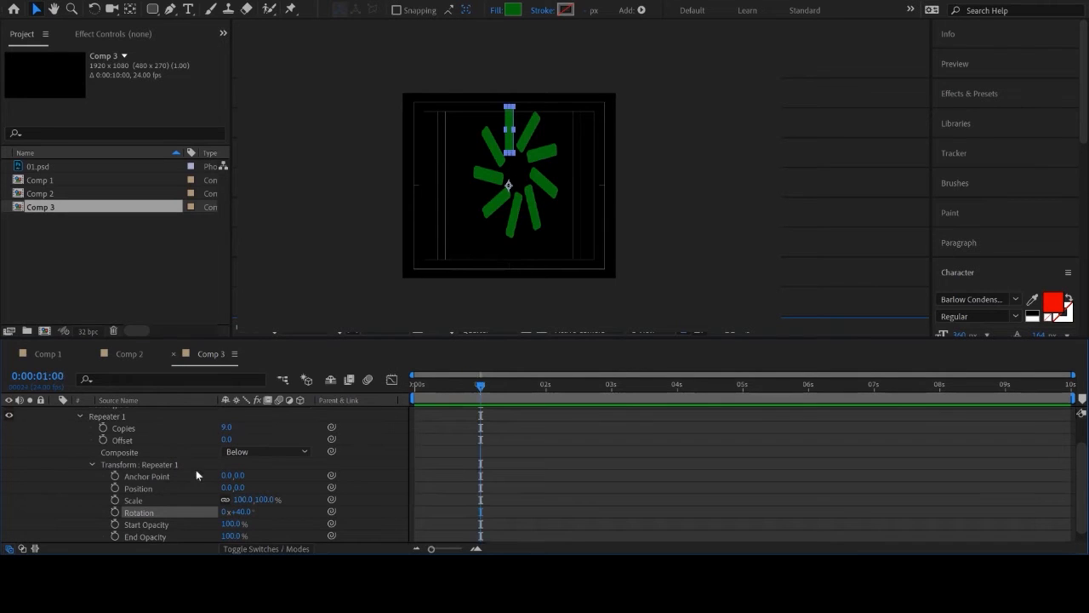
{"action": "left_click", "coordinate": [115, 511]}
{"action": "left_click_drag", "start_coordinate": [476, 387], "coordinate": [392, 389]}
{"action": "left_click", "coordinate": [241, 511]}
{"action": "type", "text": "0"}
{"action": "key", "text": "Return"}
{"action": "left_click_drag", "start_coordinate": [413, 385], "coordinate": [516, 387]}
{"action": "left_click", "coordinate": [634, 498]}
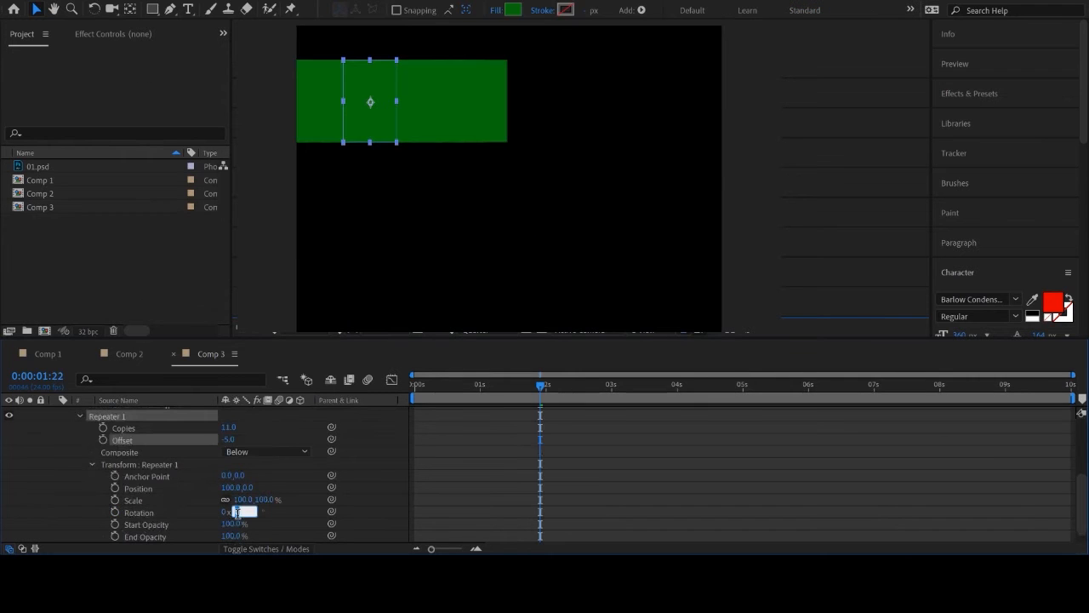
Try a rotation of 191° on the green rectangle's Repeater and undo it.
{"action": "type", "text": "191"}
{"action": "key", "text": "Return"}
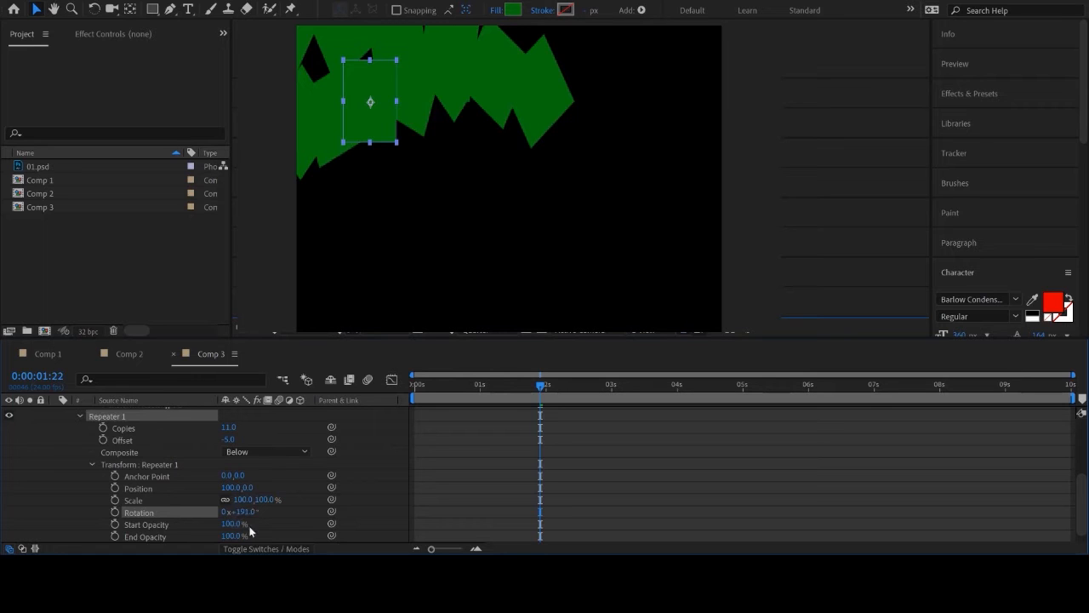
{"action": "key", "text": "ctrl+z"}
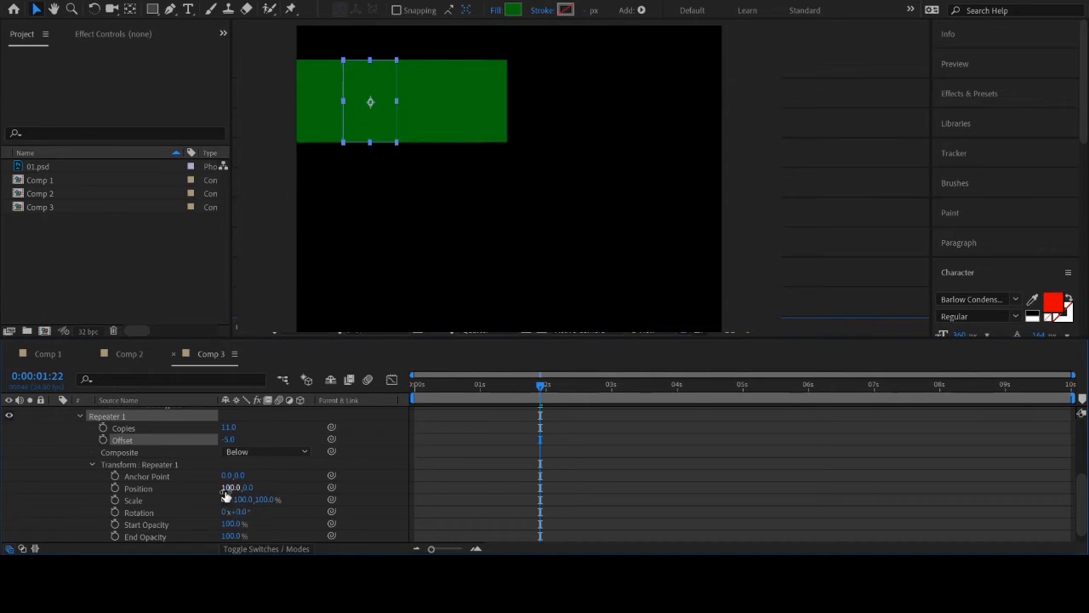
Set the horizontal position offset between the Repeater's copies to 191.
{"action": "left_click", "coordinate": [225, 490]}
{"action": "type", "text": "191"}
{"action": "key", "text": "Return"}
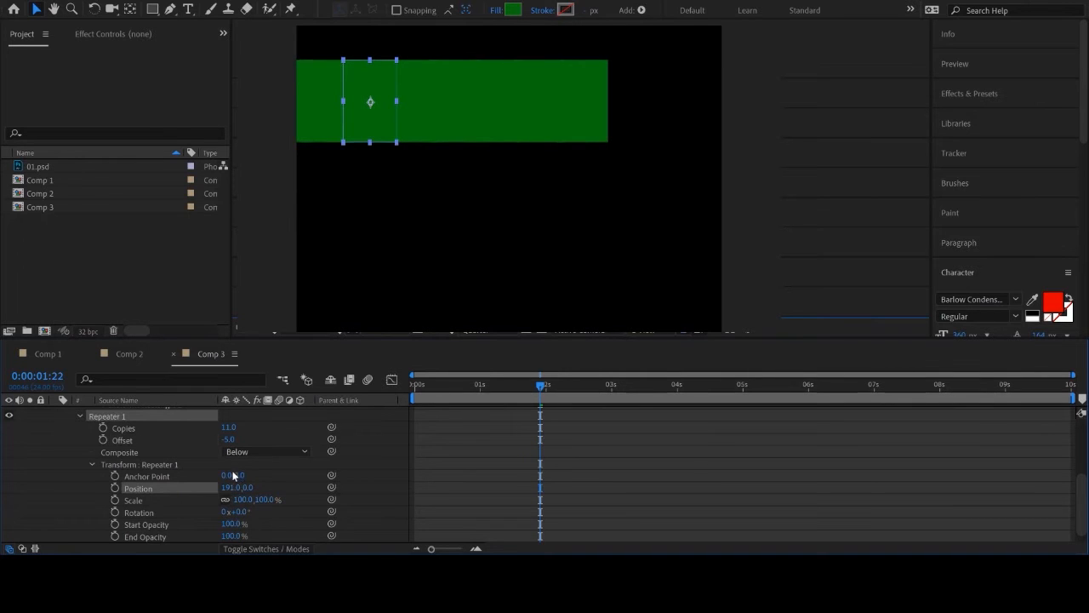
Try rotating the whole Shape Layer 1 by 45° and undo the rotation.
{"action": "scroll", "coordinate": [211, 508], "scroll_direction": "up", "scroll_amount": 3}
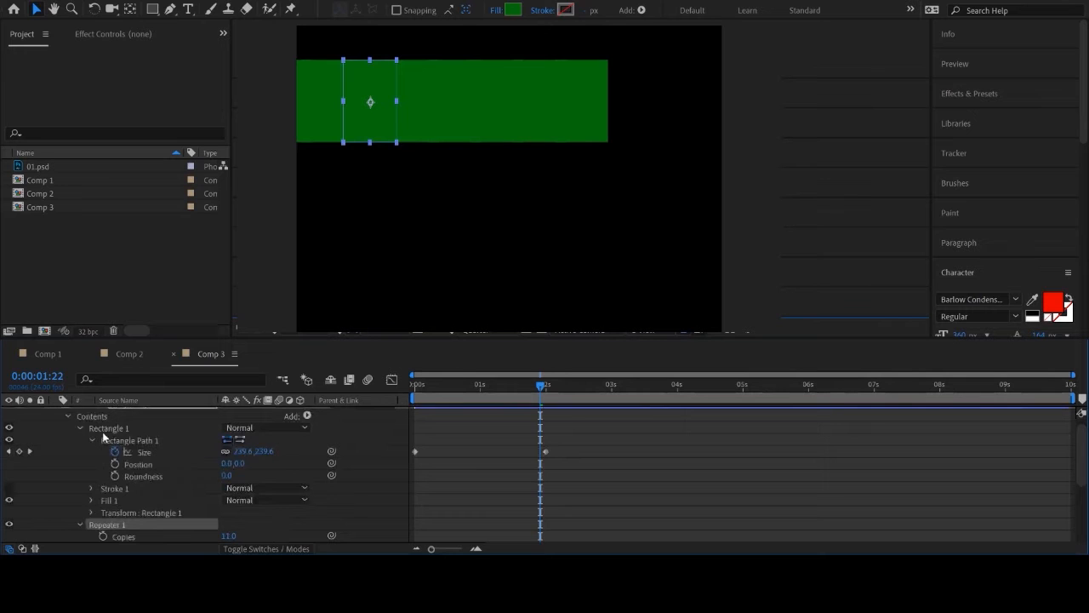
{"action": "scroll", "coordinate": [117, 438], "scroll_direction": "up", "scroll_amount": 1}
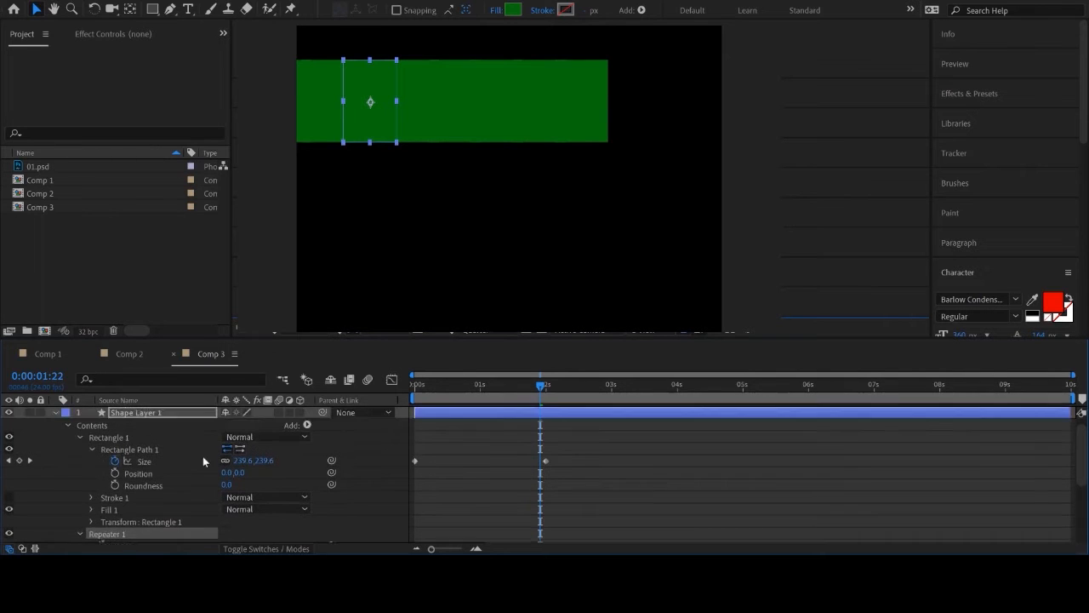
{"action": "left_click", "coordinate": [143, 414]}
{"action": "key", "text": "r"}
{"action": "left_click", "coordinate": [242, 424]}
{"action": "type", "text": "45"}
{"action": "key", "text": "Return"}
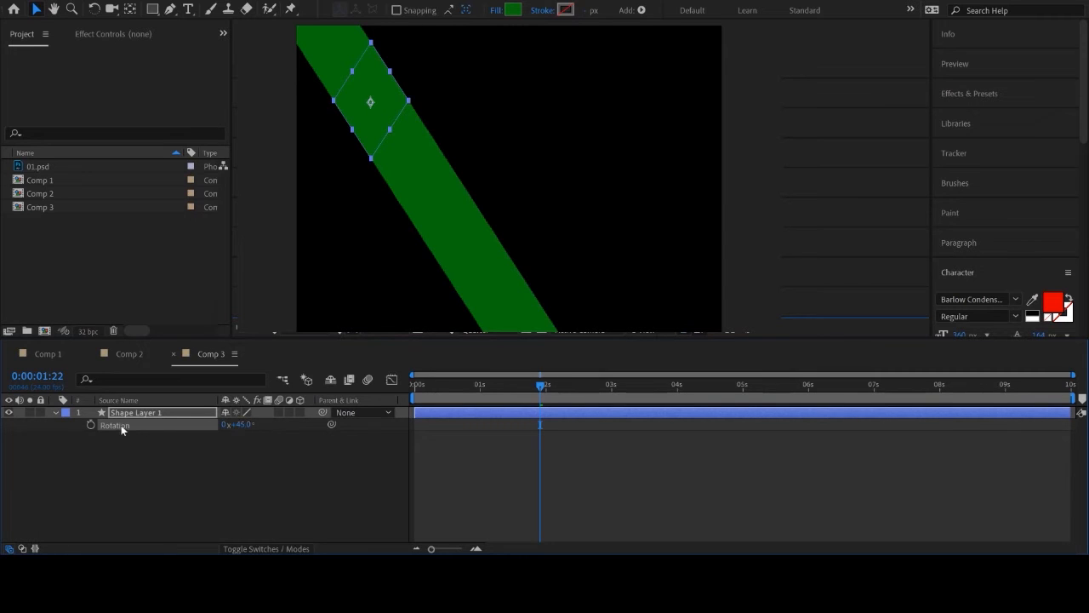
{"action": "key", "text": "ctrl+z"}
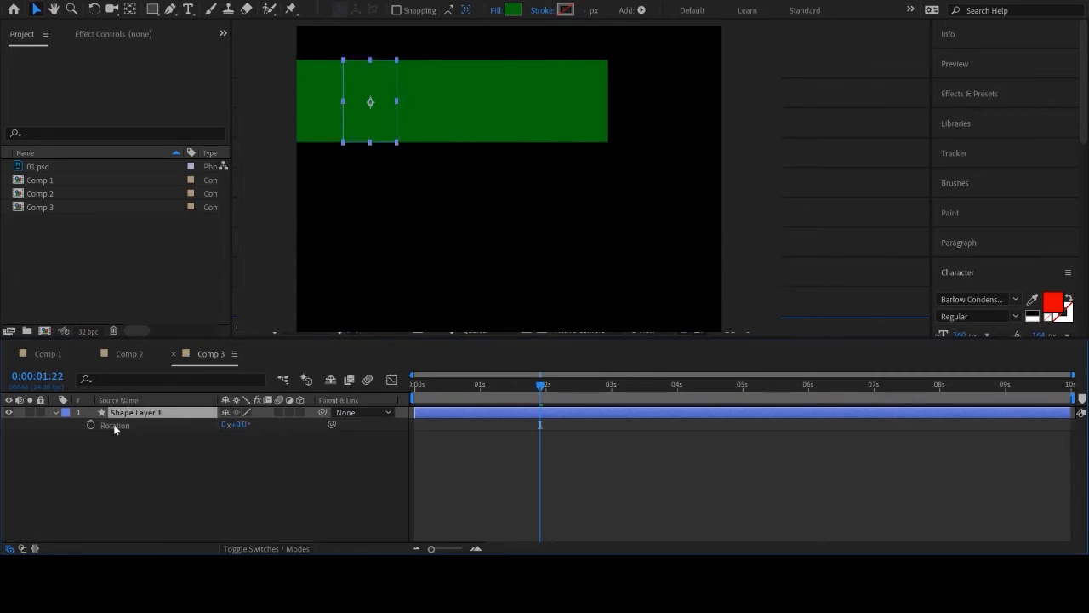
Set the rotation in Rectangle 1's own transform within Shape Layer 1 to 45°.
{"action": "left_click", "coordinate": [57, 413]}
{"action": "left_click", "coordinate": [57, 413]}
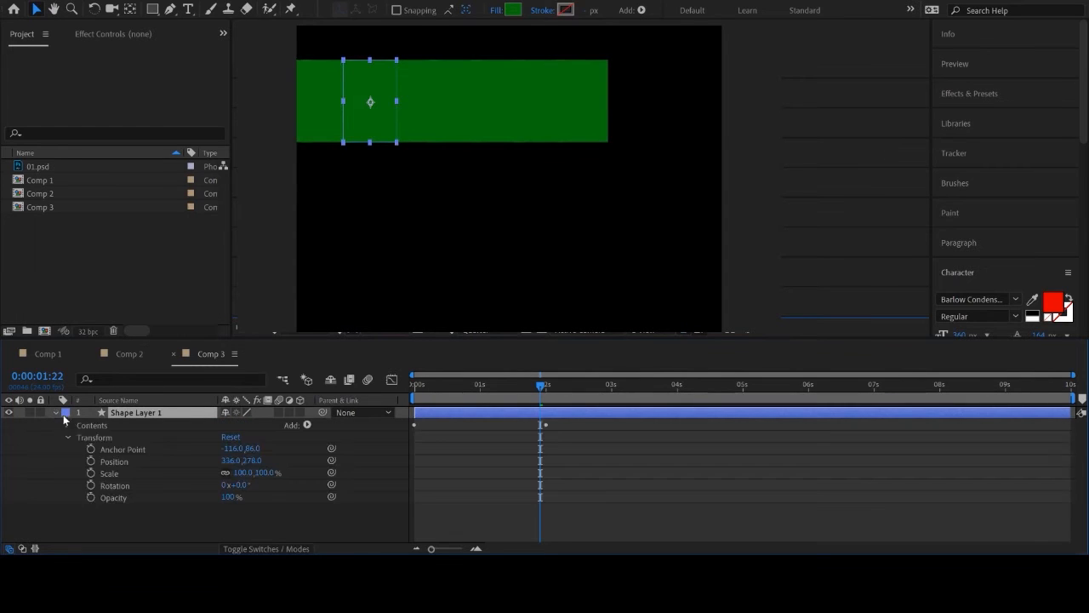
{"action": "left_click", "coordinate": [68, 425]}
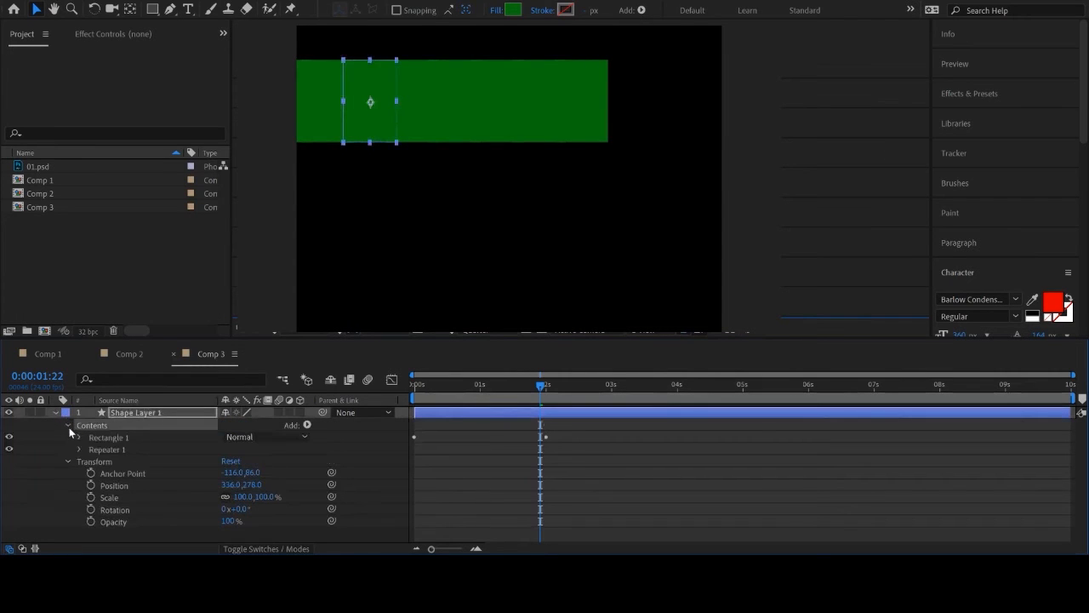
{"action": "left_click", "coordinate": [77, 437]}
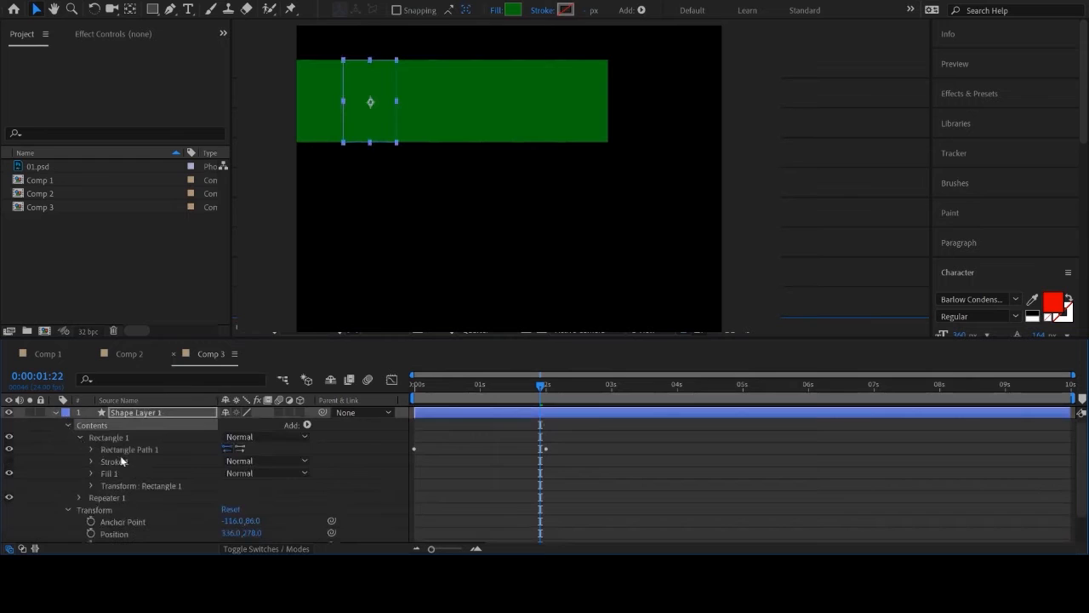
{"action": "left_click", "coordinate": [91, 485]}
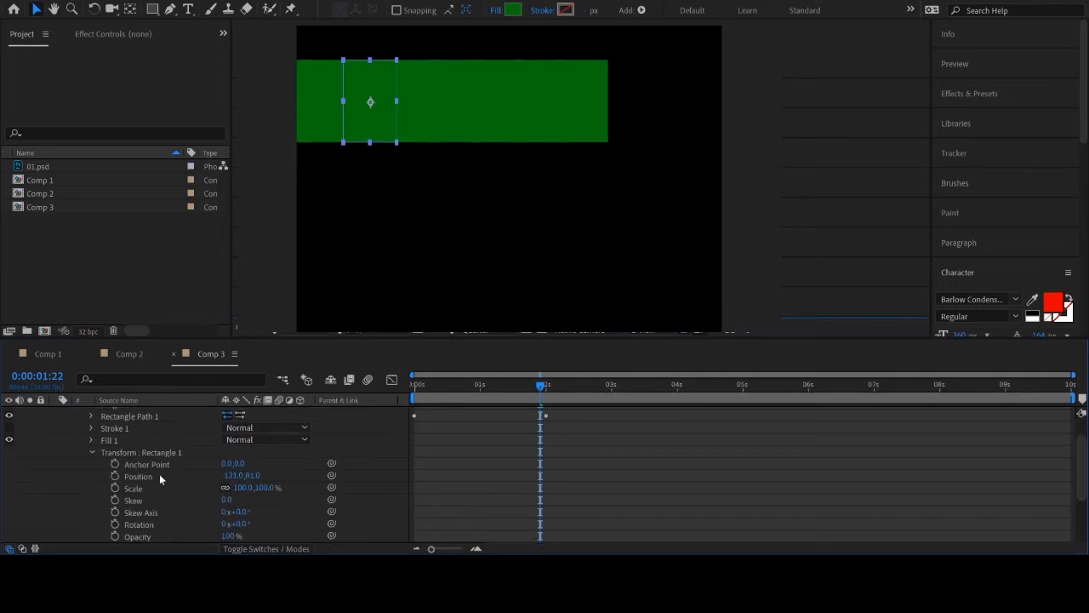
{"action": "left_click", "coordinate": [240, 523]}
{"action": "type", "text": "45"}
{"action": "key", "text": "Return"}
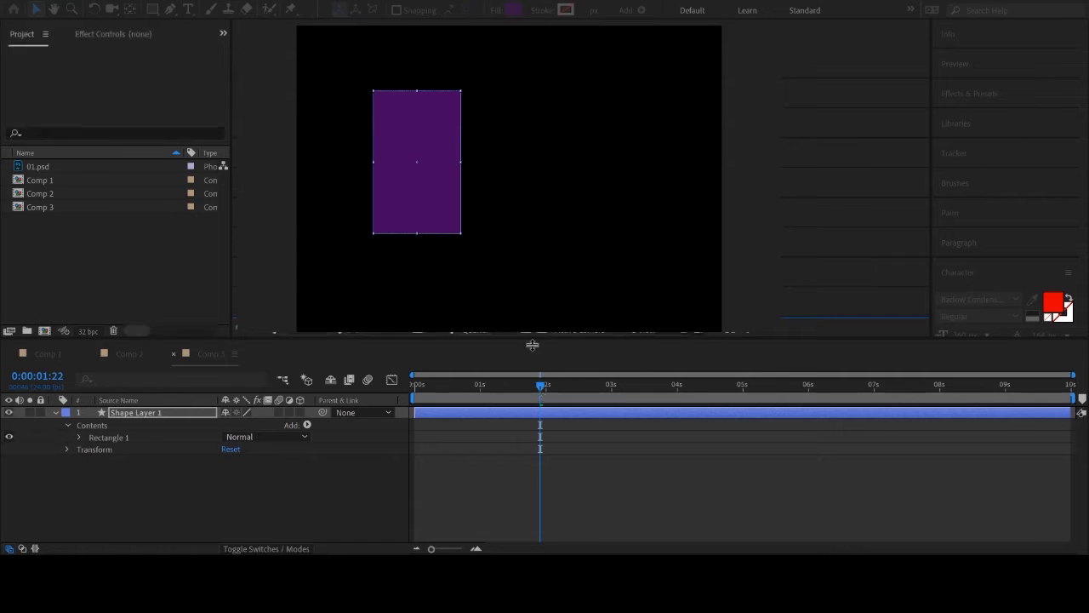
Keyframe the purple rectangle layer's position at 960, 540 at the start and 1801, 540 at 0:00:03:11.
{"action": "left_click_drag", "start_coordinate": [491, 392], "coordinate": [396, 385]}
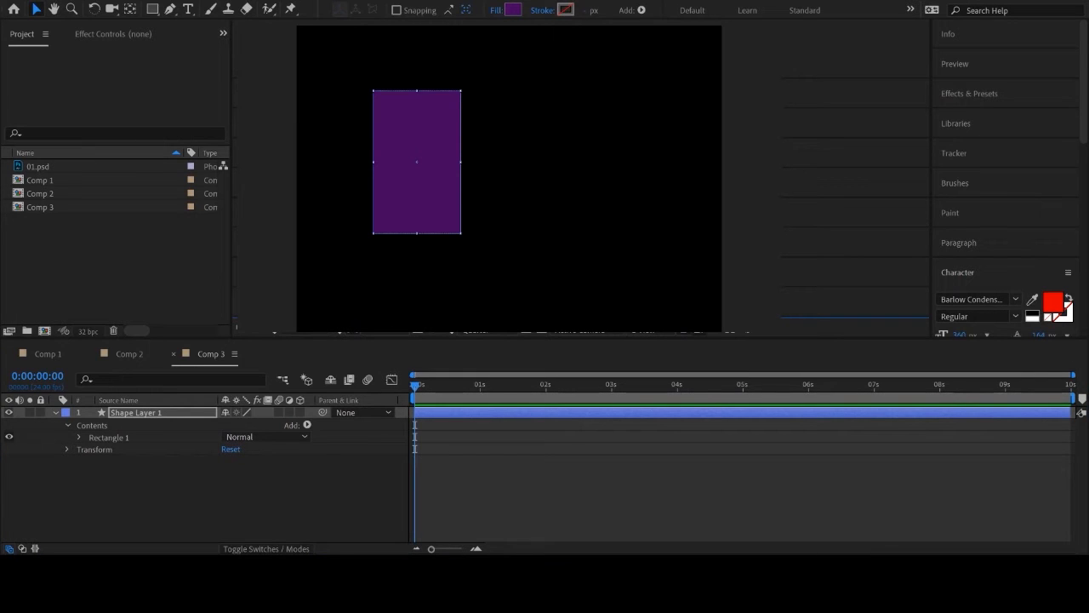
{"action": "left_click", "coordinate": [490, 487]}
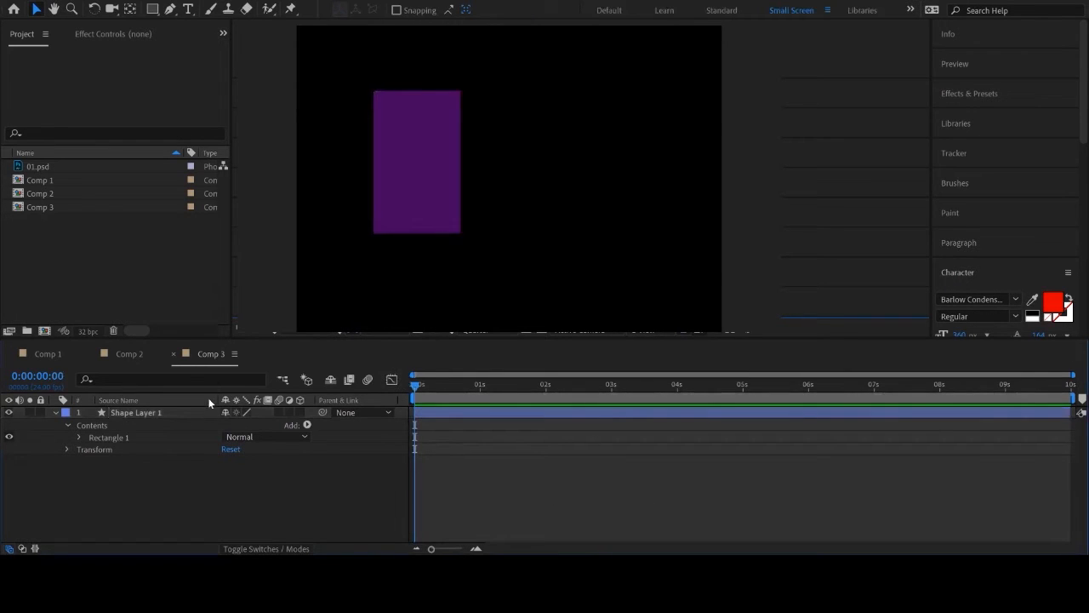
{"action": "key", "text": "p"}
{"action": "left_click", "coordinate": [92, 426]}
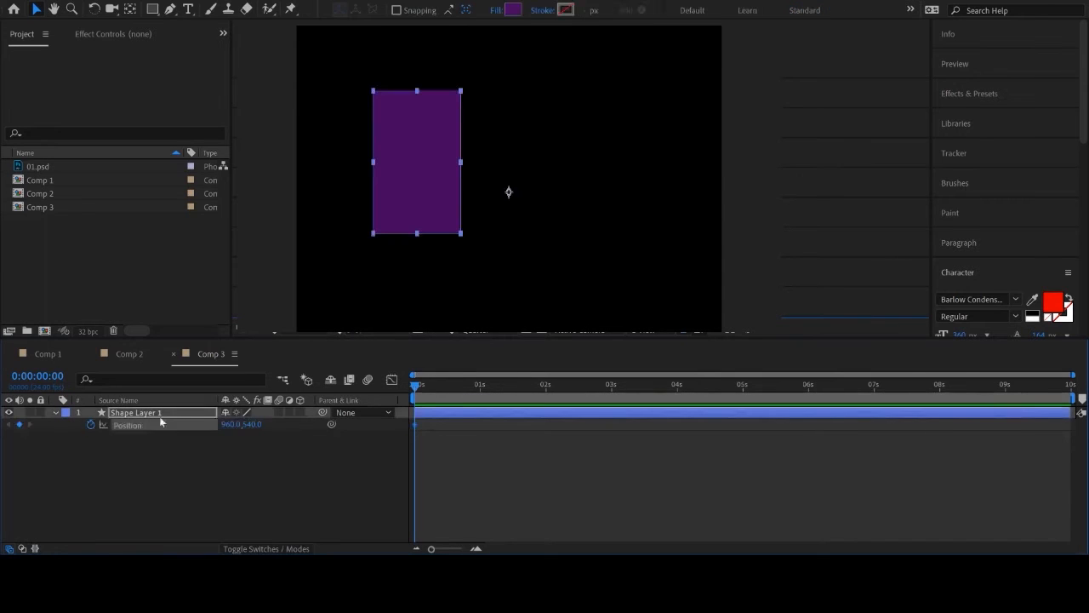
{"action": "left_click_drag", "start_coordinate": [440, 388], "coordinate": [641, 388]}
{"action": "left_click_drag", "start_coordinate": [230, 424], "coordinate": [978, 443]}
Search the effects for "echo" and apply the Echo effect to Shape Layer 1.
{"action": "left_click", "coordinate": [983, 93]}
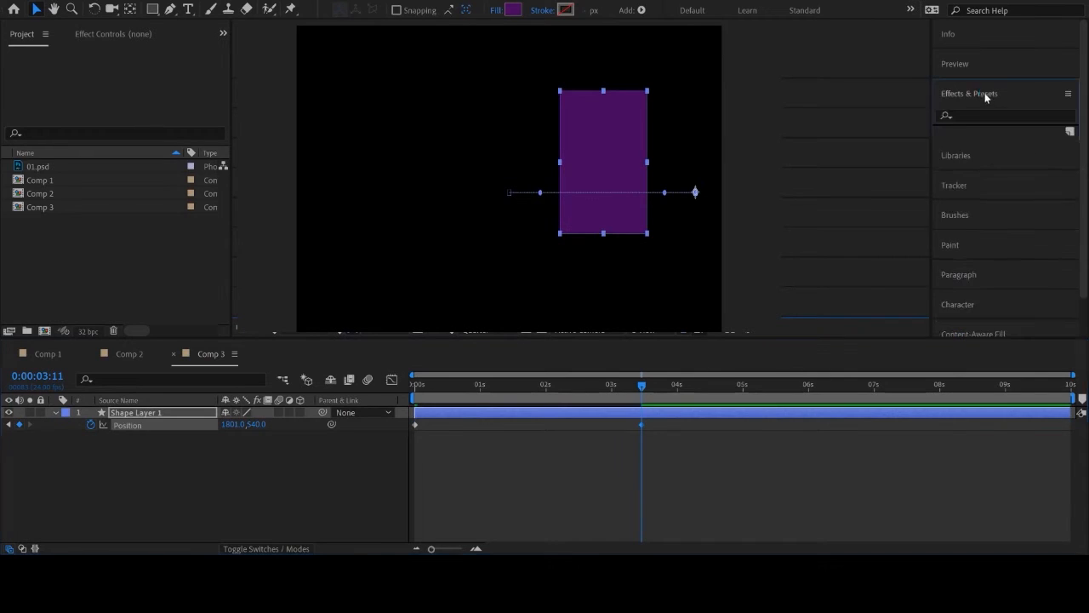
{"action": "left_click", "coordinate": [975, 115]}
{"action": "type", "text": "echo"}
{"action": "left_click", "coordinate": [812, 468]}
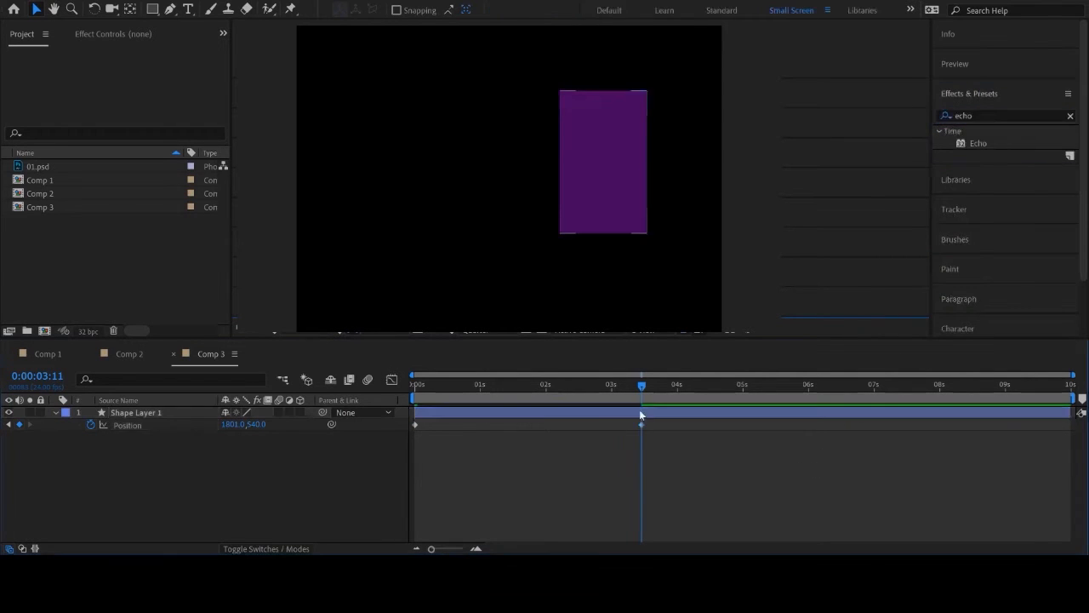
{"action": "left_click_drag", "start_coordinate": [975, 143], "coordinate": [553, 393]}
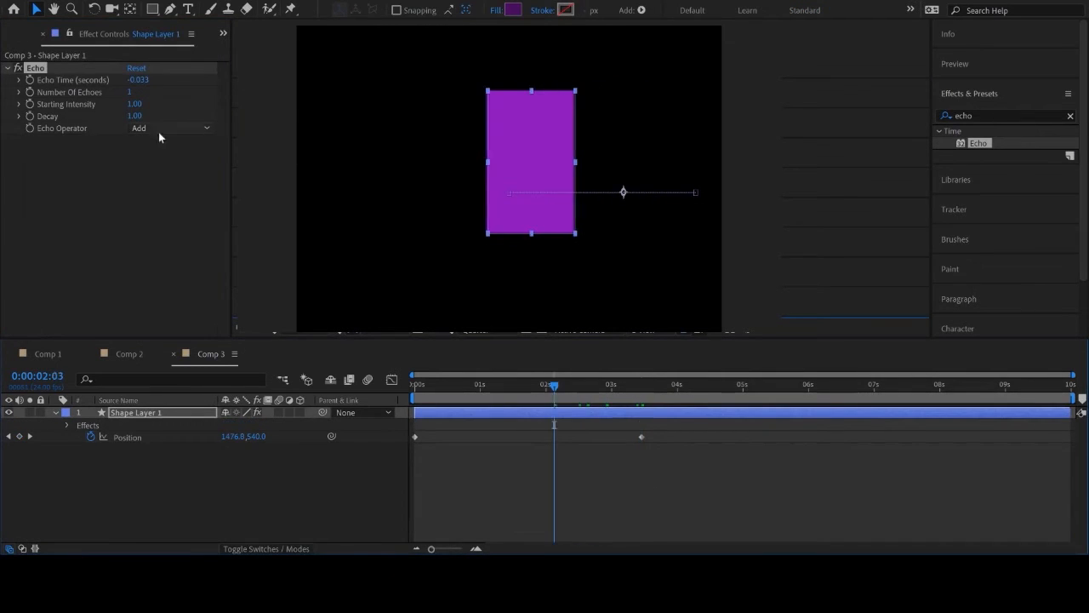
Set the Echo effect's number of echoes to 53 and its echo operator to Screen.
{"action": "left_click_drag", "start_coordinate": [130, 92], "coordinate": [169, 98]}
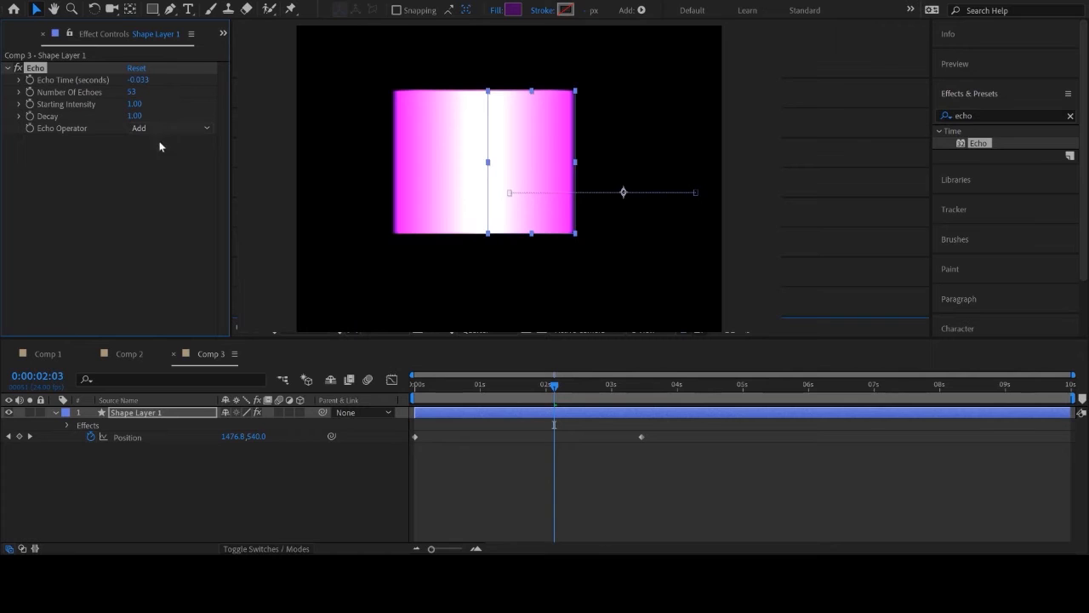
{"action": "left_click", "coordinate": [159, 129]}
{"action": "left_click", "coordinate": [156, 173]}
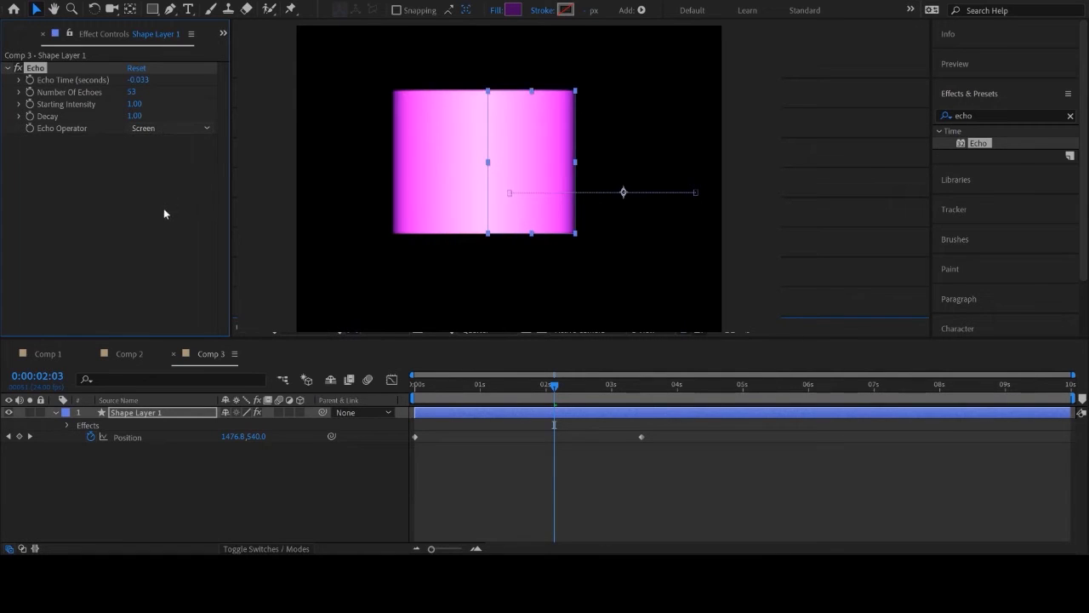
Try the Composite In Back and Blend echo operators on Shape Layer 1, returning the operator to Screen.
{"action": "left_click", "coordinate": [170, 128]}
{"action": "left_click", "coordinate": [166, 199]}
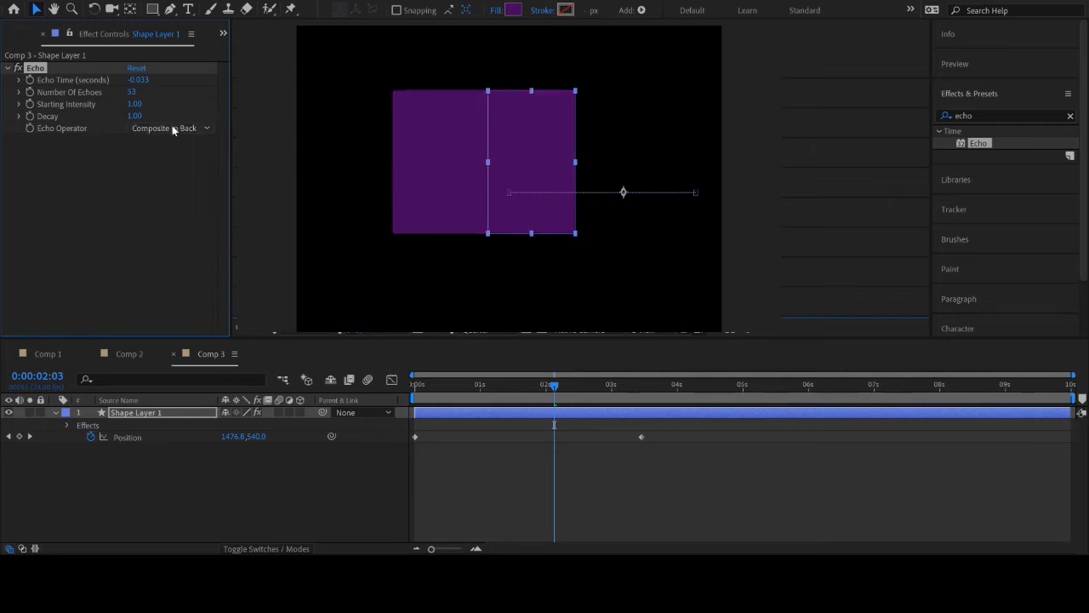
{"action": "left_click", "coordinate": [166, 221]}
{"action": "left_click", "coordinate": [151, 129]}
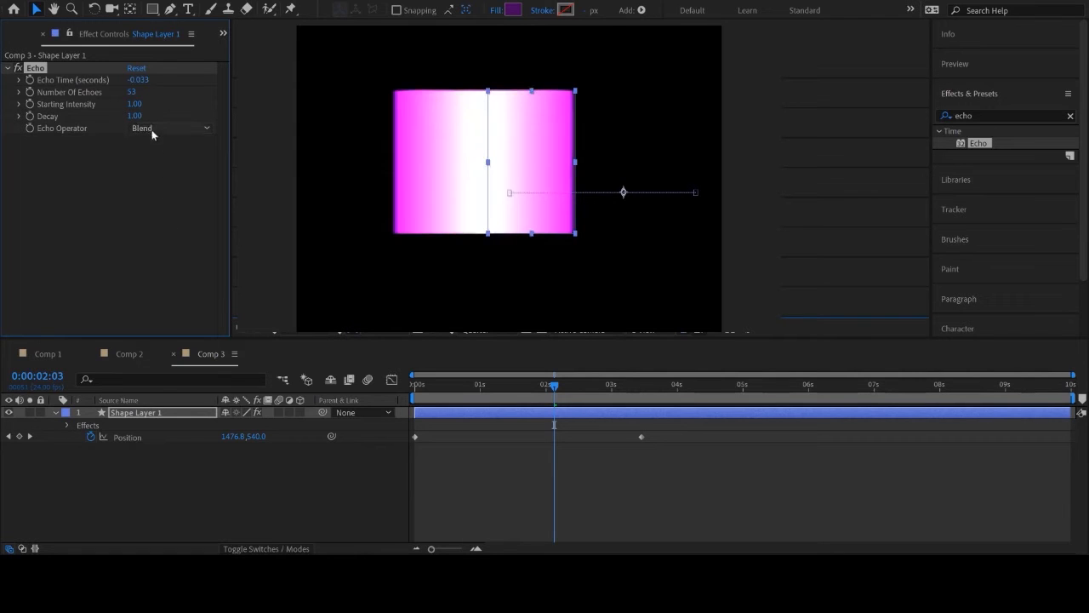
{"action": "left_click", "coordinate": [151, 178]}
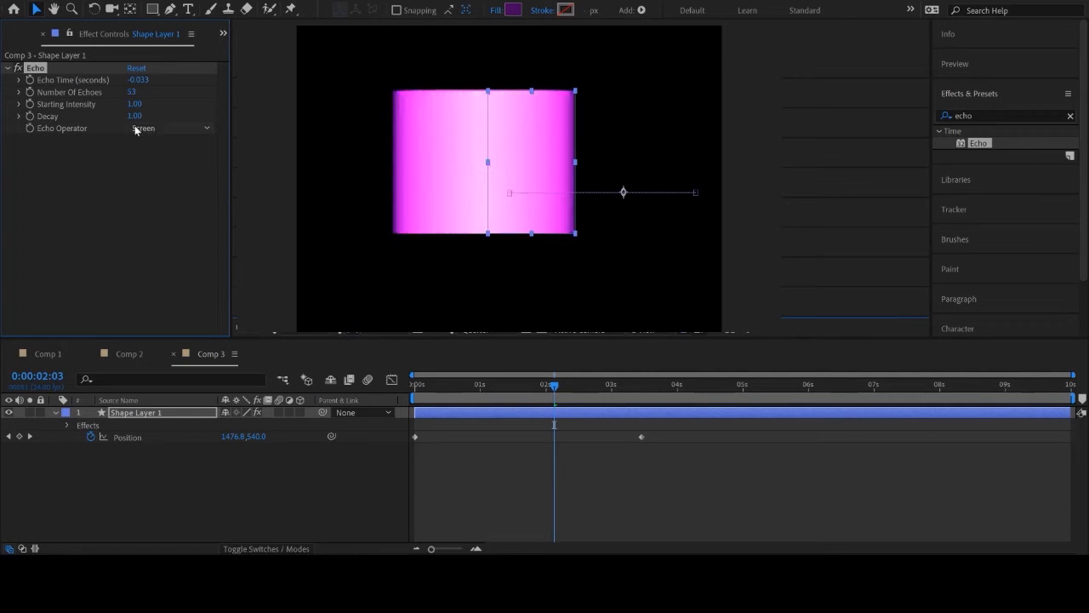
Set the Echo effect's echo time to 0.467, number of echoes to 29, starting intensity to 0.26 and decay to 0.93.
{"action": "left_click_drag", "start_coordinate": [133, 104], "coordinate": [141, 79]}
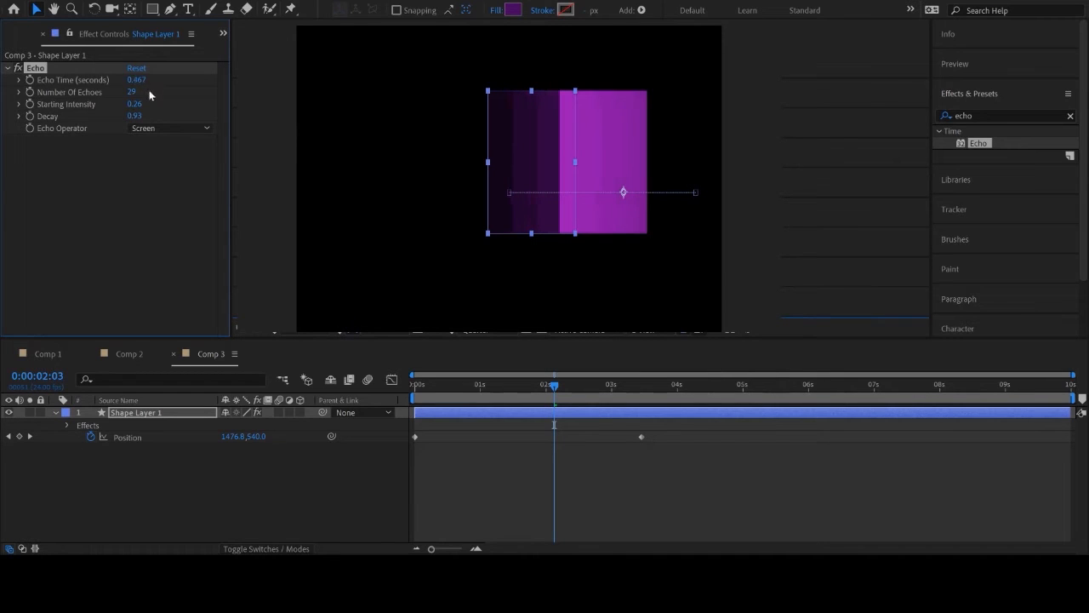
Shorten the work area to end at about 4 seconds and preview the echo animation from the start.
{"action": "left_click_drag", "start_coordinate": [526, 388], "coordinate": [353, 386]}
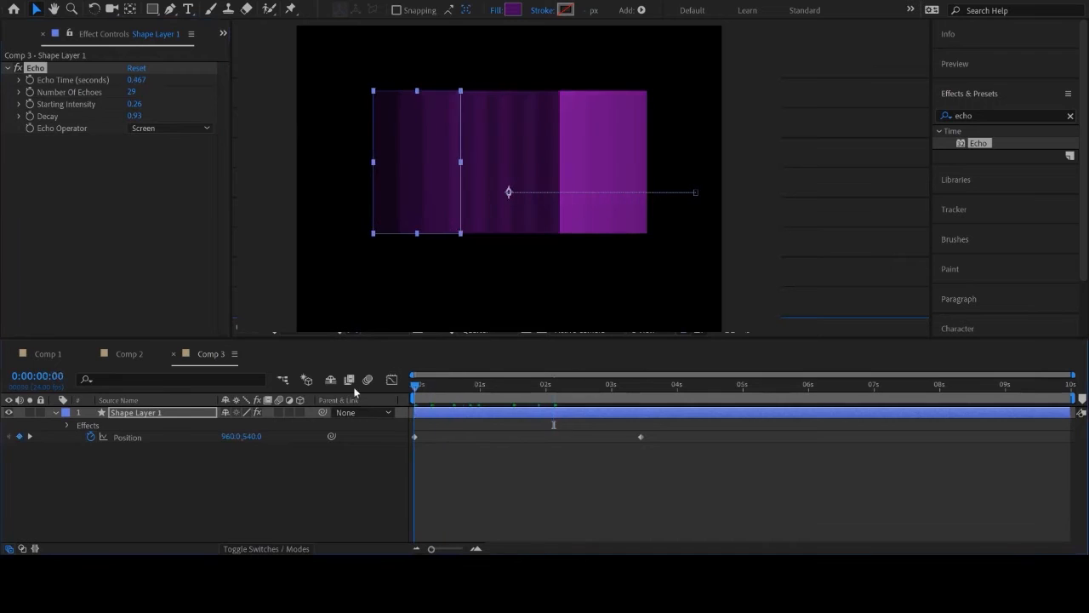
{"action": "left_click", "coordinate": [500, 513]}
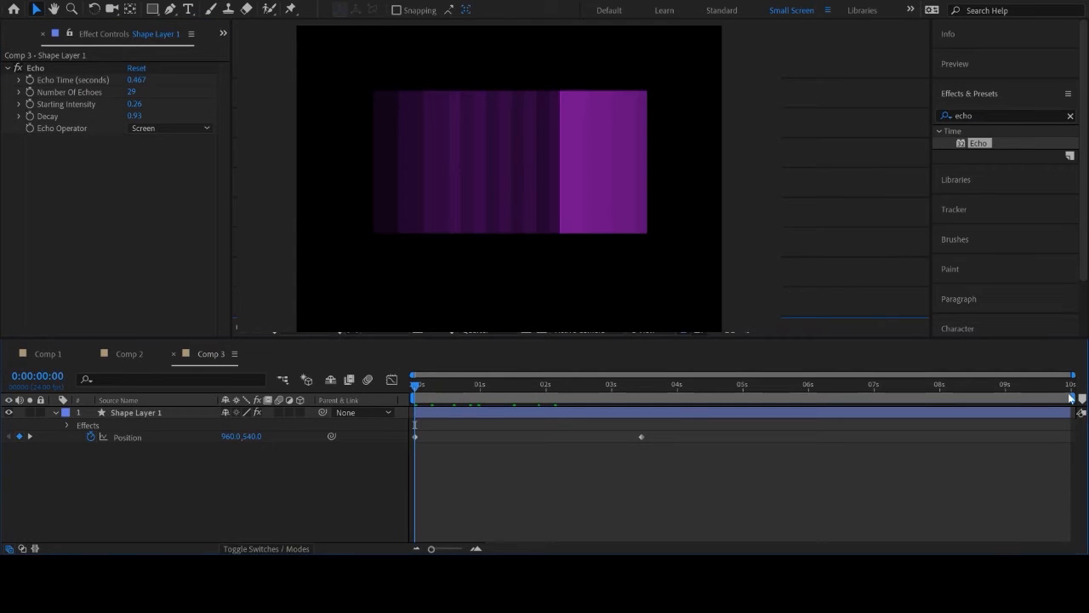
{"action": "left_click_drag", "start_coordinate": [1070, 397], "coordinate": [674, 393]}
{"action": "key", "text": "space"}
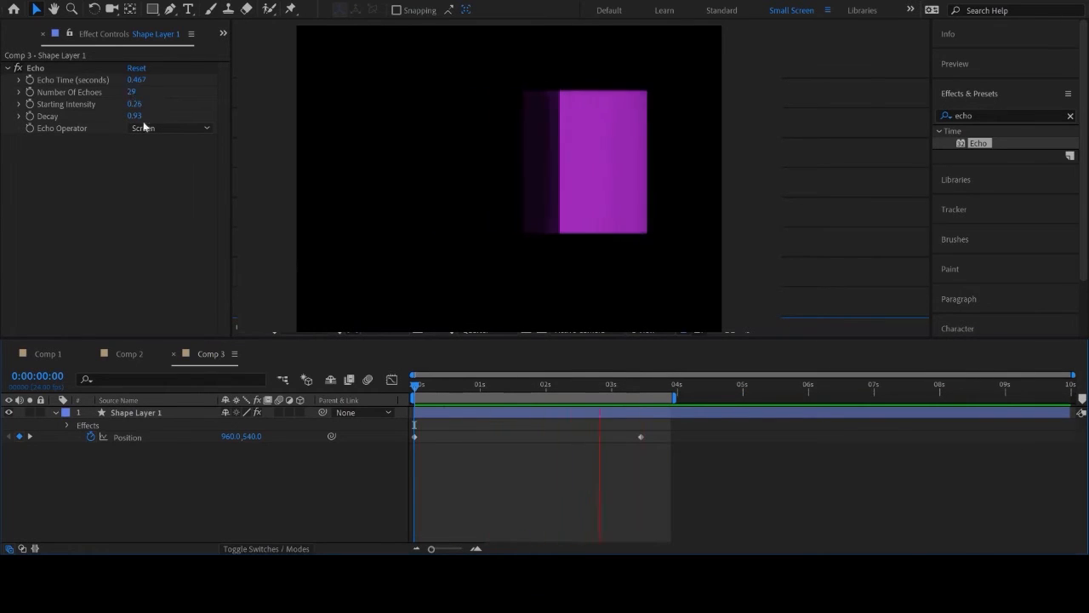
Set the Echo's starting intensity to 0.36 and keyframe its echo time from -1.033 at the start to -0.033 at 0:00:03:22.
{"action": "mouse_move", "coordinate": [134, 107]}
{"action": "left_mouse_down"}
{"action": "mouse_move", "coordinate": [107, 110]}
{"action": "mouse_move", "coordinate": [126, 109]}
{"action": "mouse_move", "coordinate": [134, 83]}
{"action": "mouse_move", "coordinate": [78, 92]}
{"action": "mouse_move", "coordinate": [135, 90]}
{"action": "left_mouse_up"}
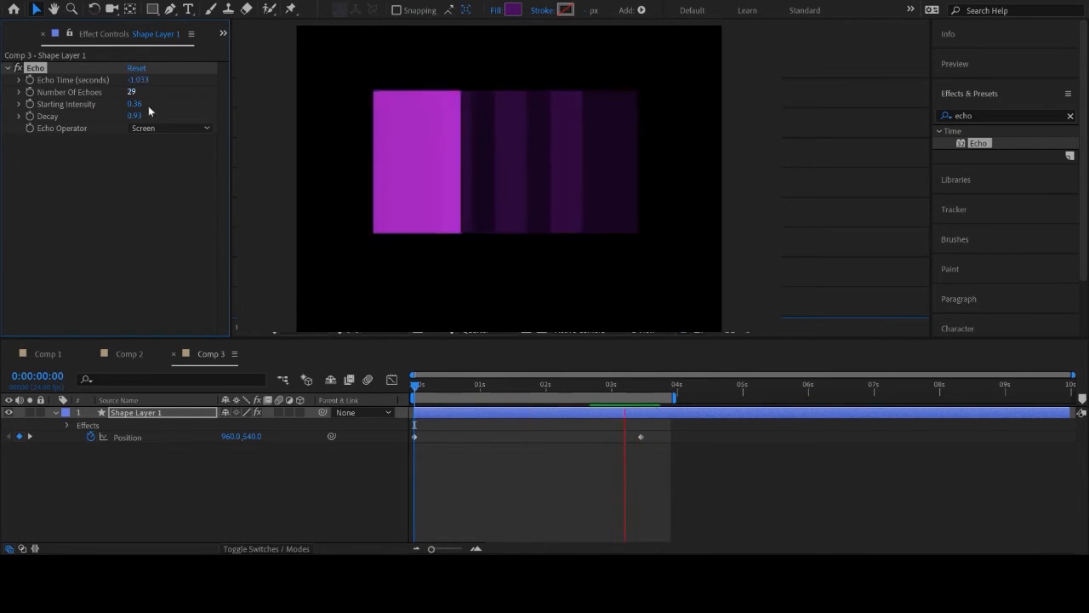
{"action": "left_click", "coordinate": [396, 389]}
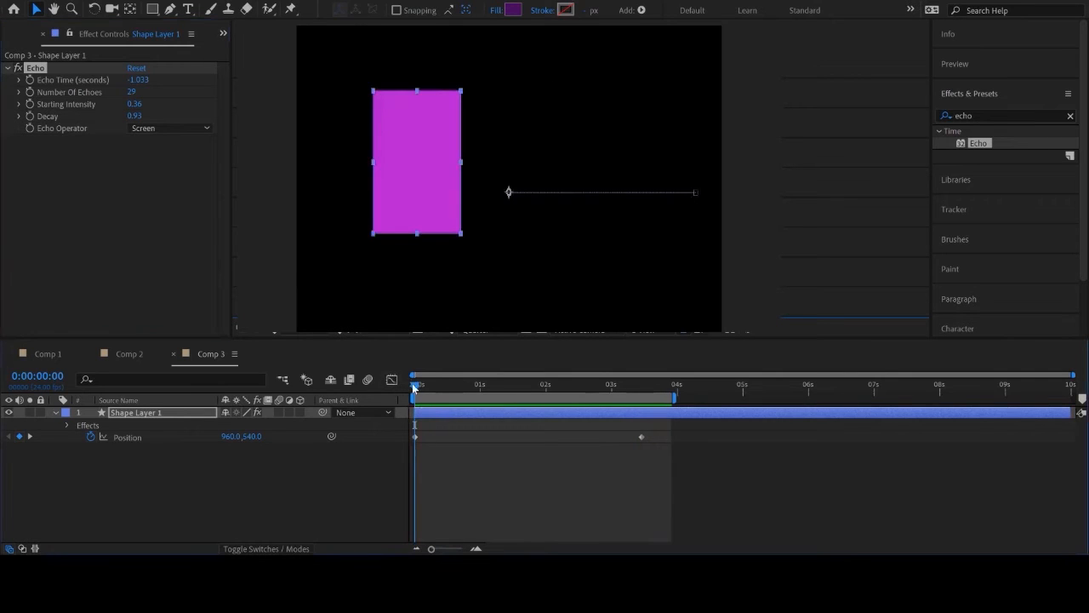
{"action": "left_click", "coordinate": [34, 83]}
{"action": "left_click_drag", "start_coordinate": [450, 387], "coordinate": [673, 402]}
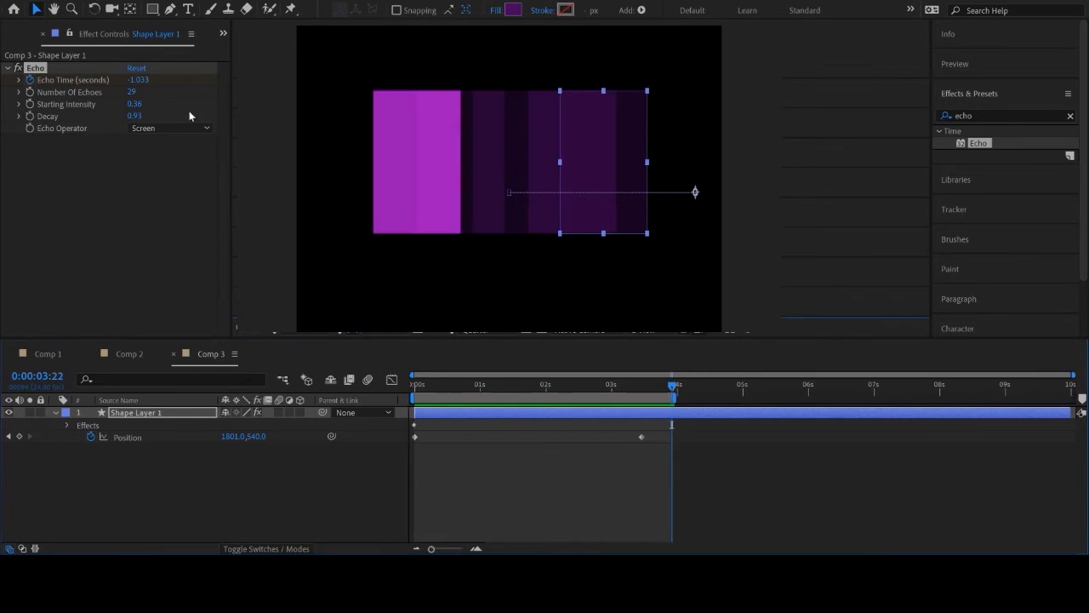
{"action": "left_click_drag", "start_coordinate": [137, 79], "coordinate": [166, 81]}
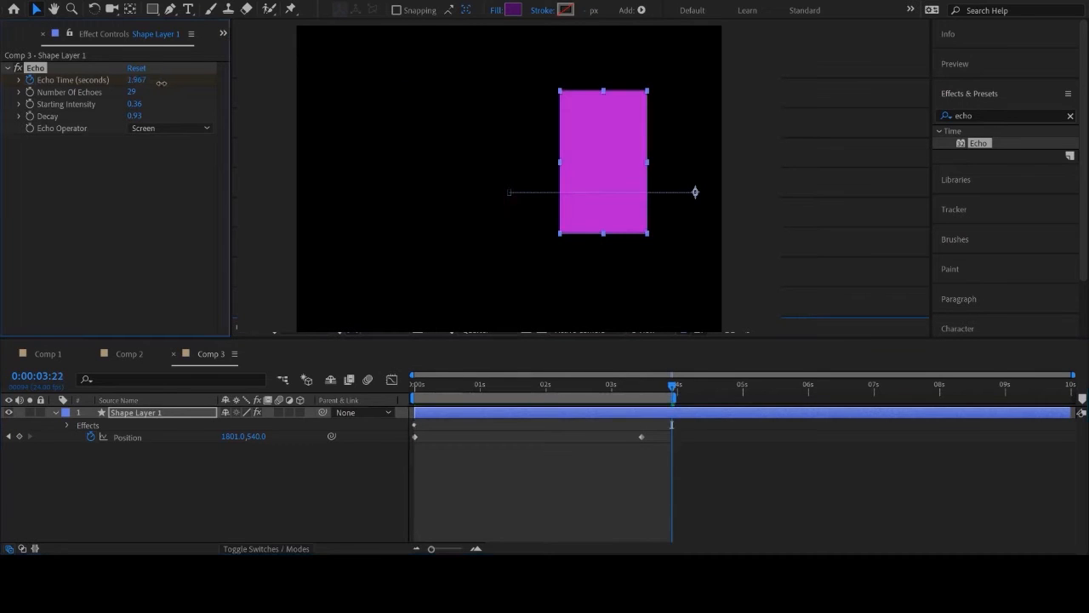
{"action": "left_click_drag", "start_coordinate": [152, 84], "coordinate": [148, 85]}
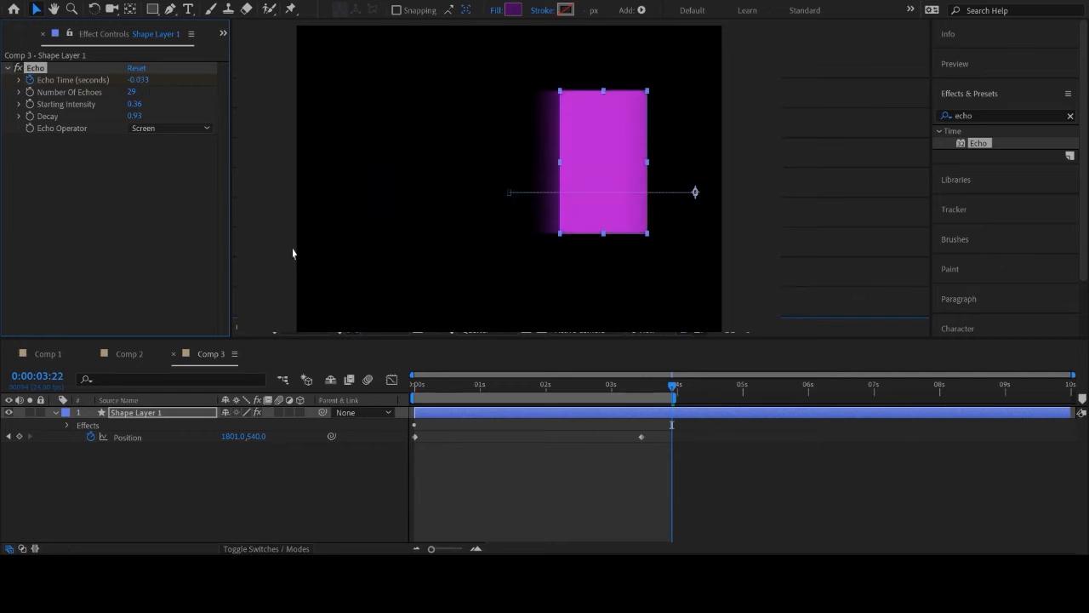
Preview the keyframed echo time animation from the start of Comp 3.
{"action": "left_click", "coordinate": [434, 393]}
{"action": "key", "text": "Home"}
{"action": "key", "text": "space"}
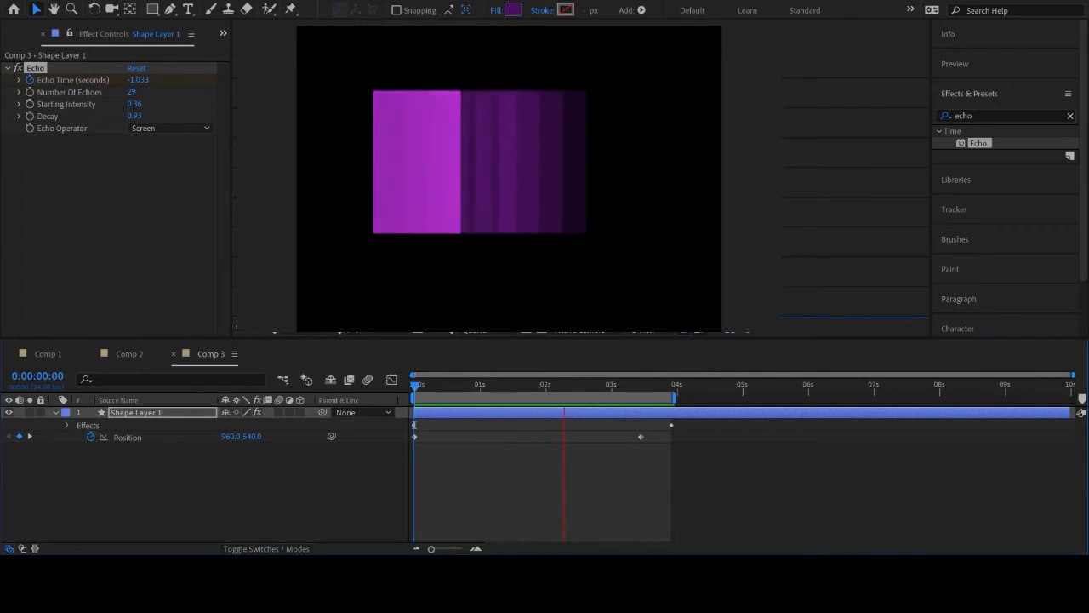
{"action": "key", "text": "space"}
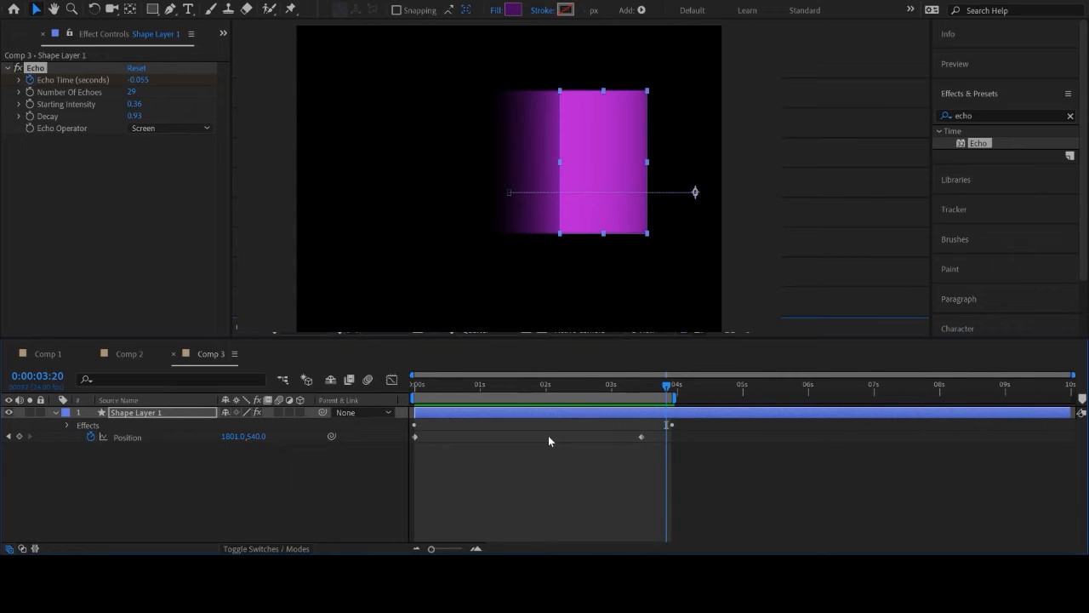
Deselect Shape Layer 1 and display the list of project items instead of the effect settings.
{"action": "left_click", "coordinate": [470, 493]}
{"action": "left_click", "coordinate": [153, 200]}
{"action": "left_click", "coordinate": [20, 38]}
{"action": "left_click", "coordinate": [77, 41]}
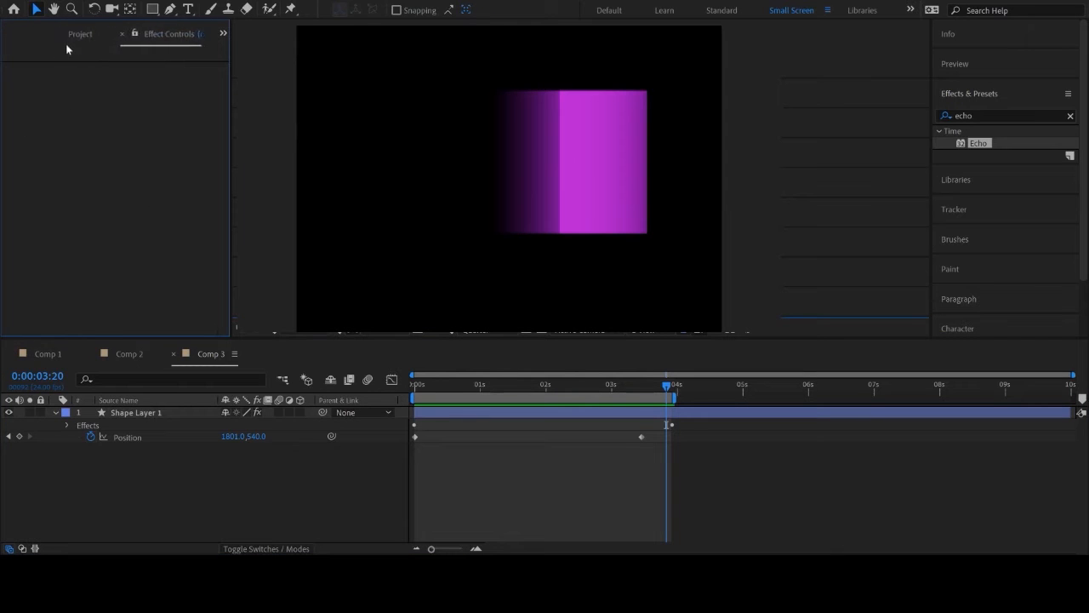
{"action": "left_click", "coordinate": [78, 34]}
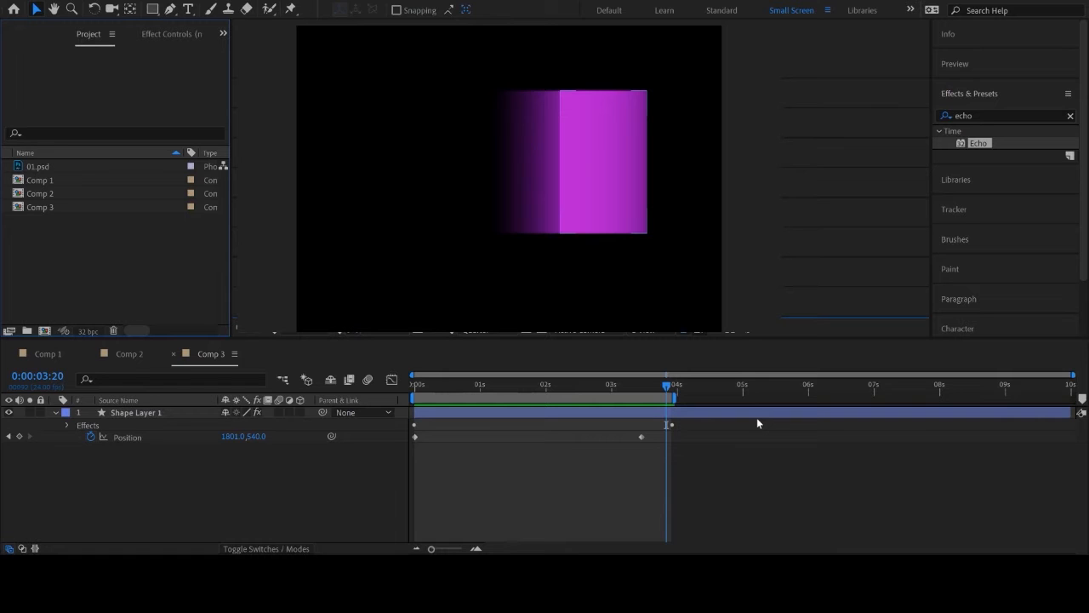
Scrub the timeline between the start and about 4 seconds to examine how the rectangle's echo trail changes.
{"action": "left_click", "coordinate": [666, 385]}
{"action": "left_click_drag", "start_coordinate": [666, 385], "coordinate": [671, 385]}
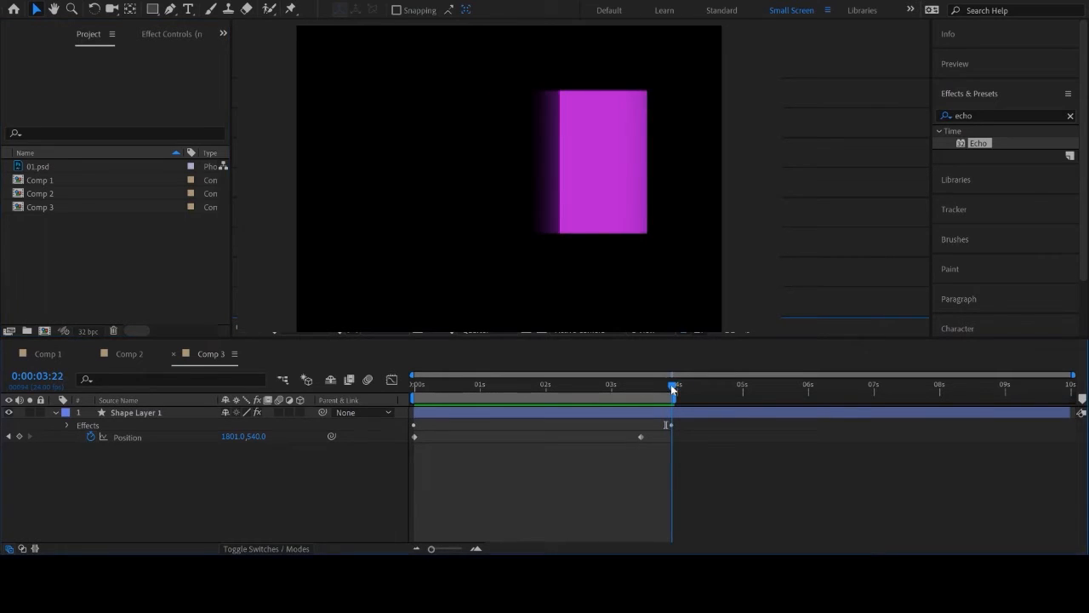
{"action": "mouse_move", "coordinate": [670, 383]}
{"action": "left_mouse_down"}
{"action": "mouse_move", "coordinate": [394, 382]}
{"action": "mouse_move", "coordinate": [656, 386]}
{"action": "left_mouse_up"}
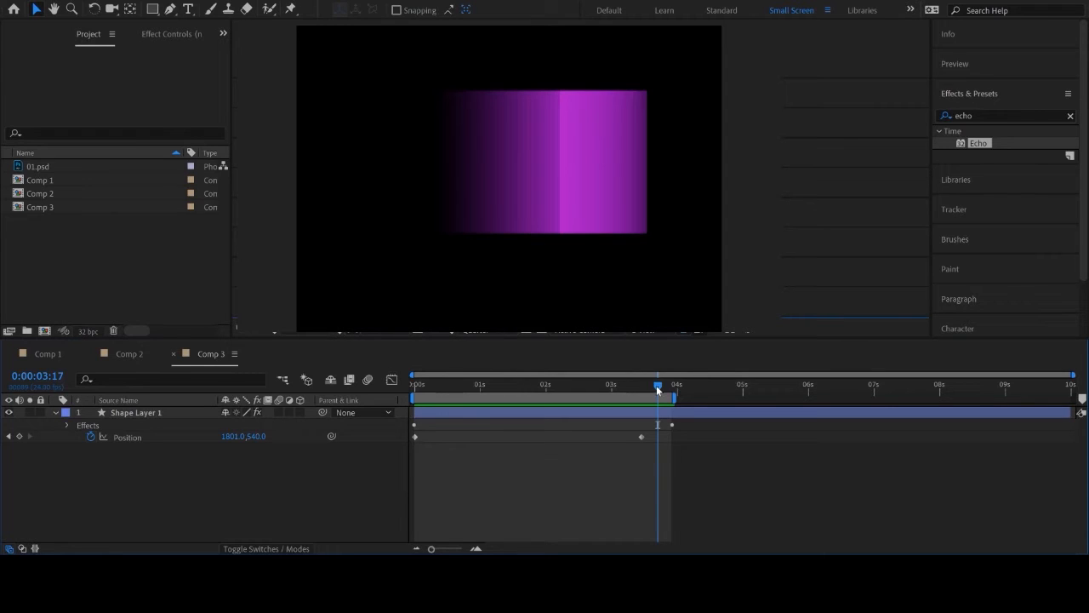
{"action": "left_click_drag", "start_coordinate": [656, 386], "coordinate": [414, 384]}
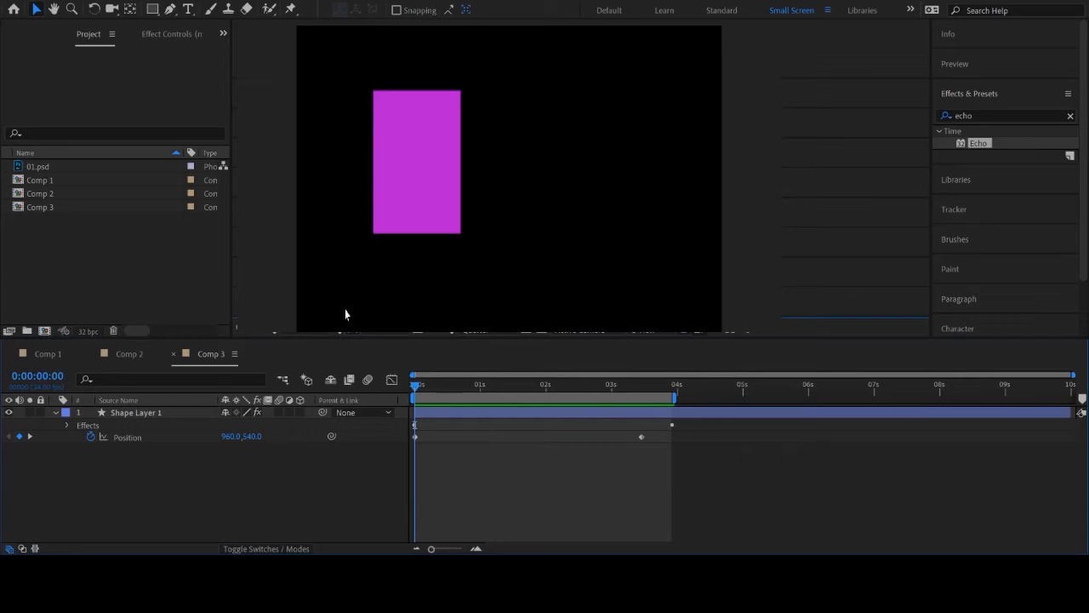
{"action": "left_click", "coordinate": [502, 384]}
{"action": "left_click_drag", "start_coordinate": [508, 383], "coordinate": [714, 393]}
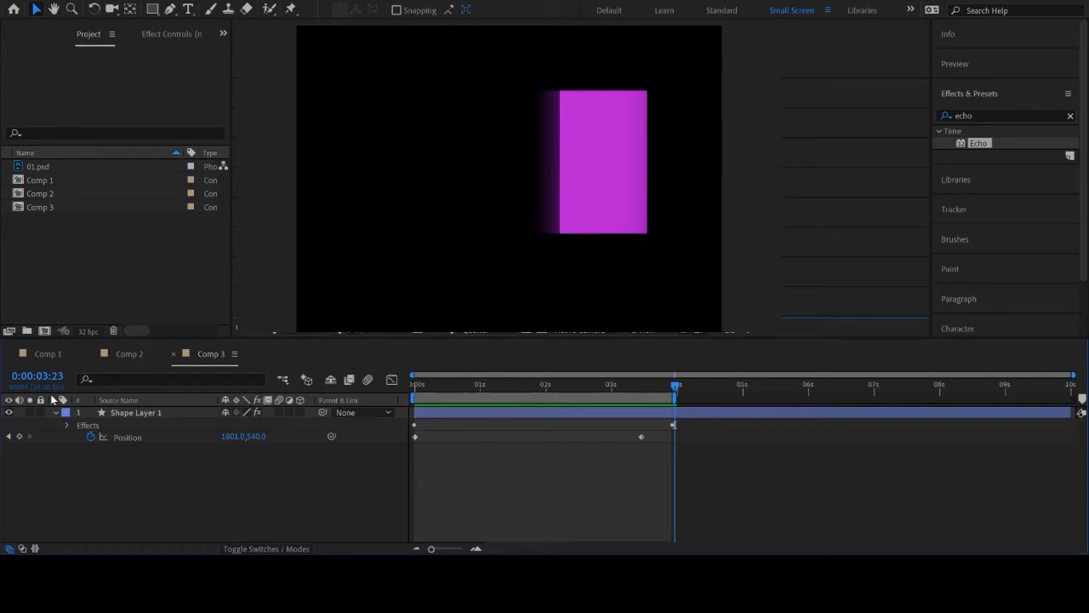
Create a new 1920 x 1080 composition at 24 fps with a duration of 10 seconds.
{"action": "left_click", "coordinate": [45, 331]}
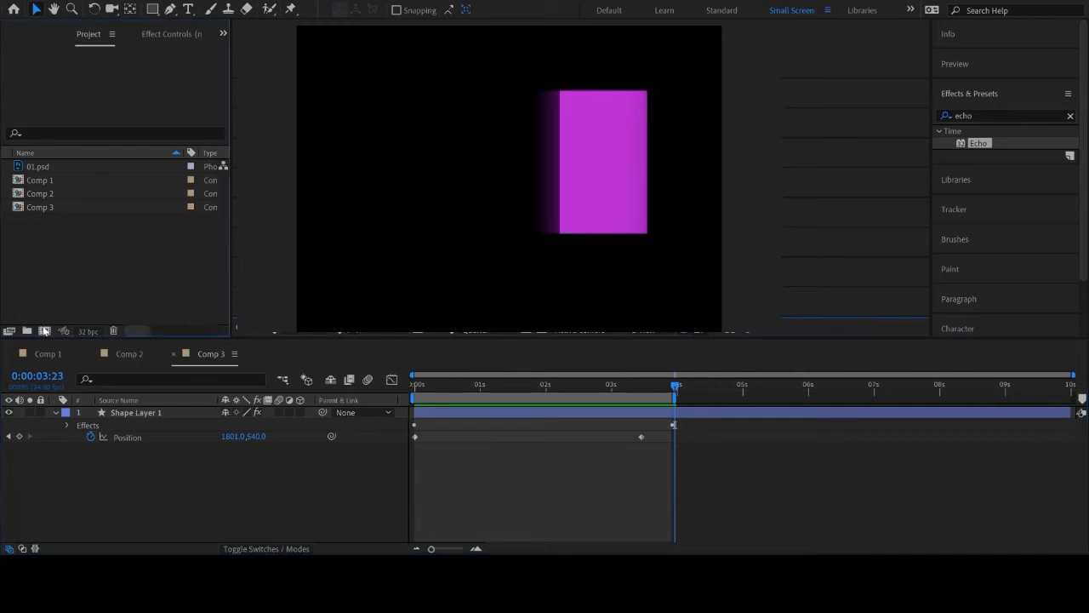
{"action": "left_click", "coordinate": [787, 333]}
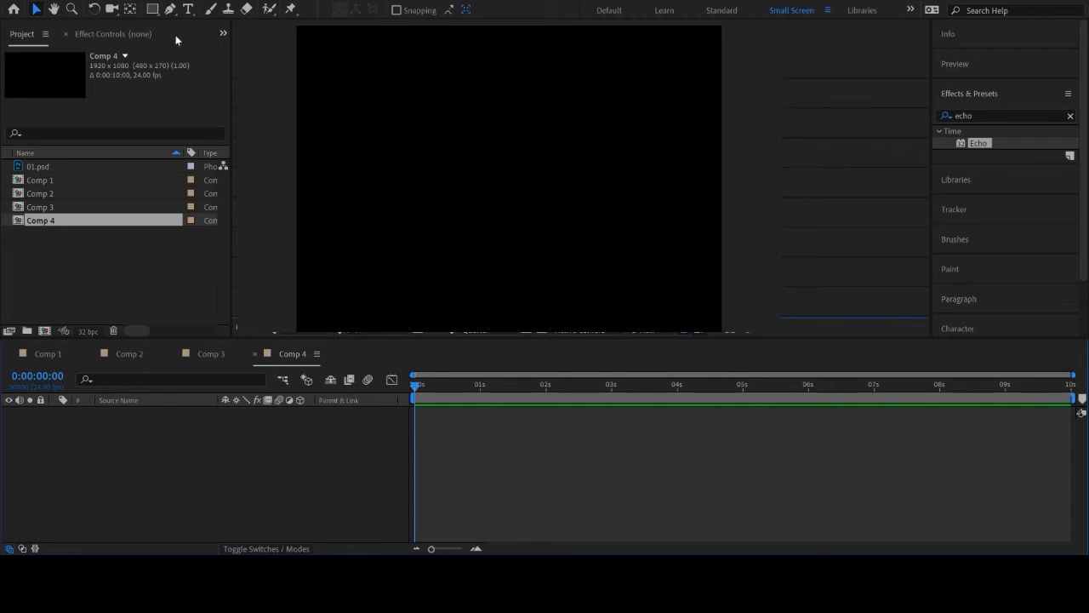
Draw a closed, winding purple ribbon shape with the Pen tool, running diagonally from the frame's lower-left corner area to its upper-right.
{"action": "left_click", "coordinate": [170, 9]}
{"action": "left_click", "coordinate": [332, 258]}
{"action": "left_click_drag", "start_coordinate": [344, 237], "coordinate": [372, 245]}
{"action": "left_click_drag", "start_coordinate": [405, 238], "coordinate": [442, 166]}
{"action": "left_click_drag", "start_coordinate": [454, 161], "coordinate": [512, 168]}
{"action": "left_click_drag", "start_coordinate": [561, 118], "coordinate": [630, 68]}
{"action": "left_click_drag", "start_coordinate": [599, 110], "coordinate": [596, 132]}
{"action": "left_click_drag", "start_coordinate": [561, 202], "coordinate": [447, 224]}
{"action": "left_click_drag", "start_coordinate": [425, 273], "coordinate": [329, 277]}
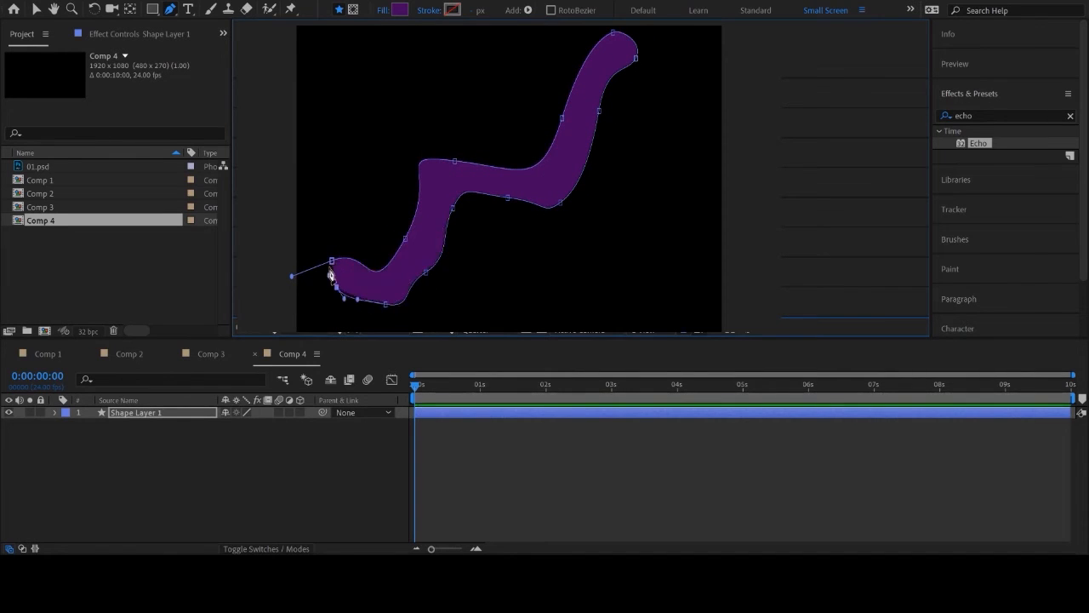
{"action": "left_click", "coordinate": [332, 260]}
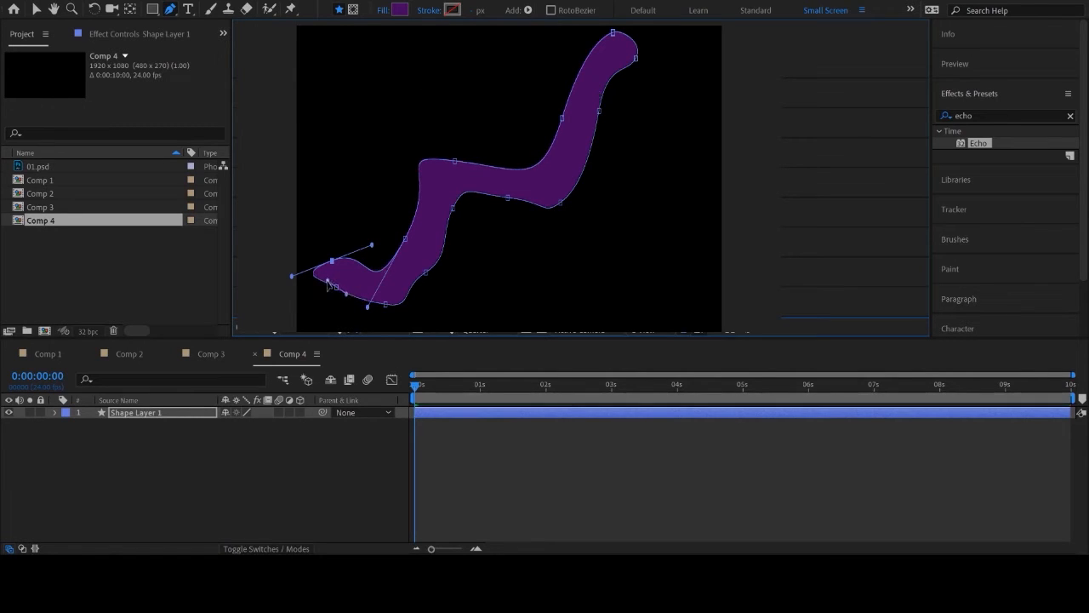
{"action": "left_click", "coordinate": [36, 10]}
{"action": "left_click", "coordinate": [446, 197]}
{"action": "left_click", "coordinate": [564, 479]}
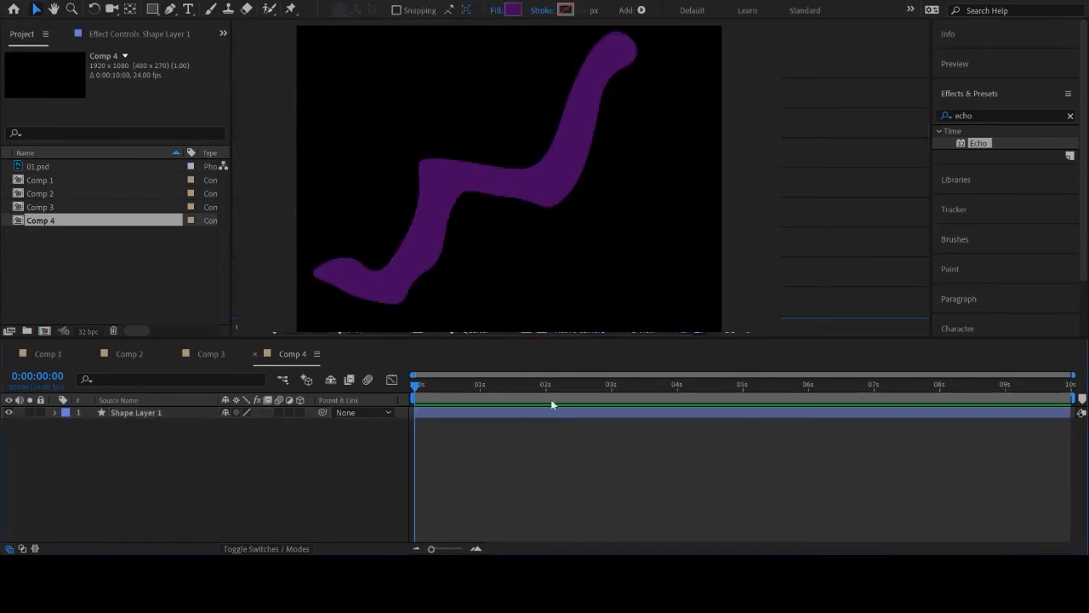
Set the ribbon layer's anchor point to 52, 8 and add an anchor point keyframe at the start.
{"action": "left_click", "coordinate": [487, 180]}
{"action": "scroll", "coordinate": [536, 193], "scroll_direction": "down", "scroll_amount": 1}
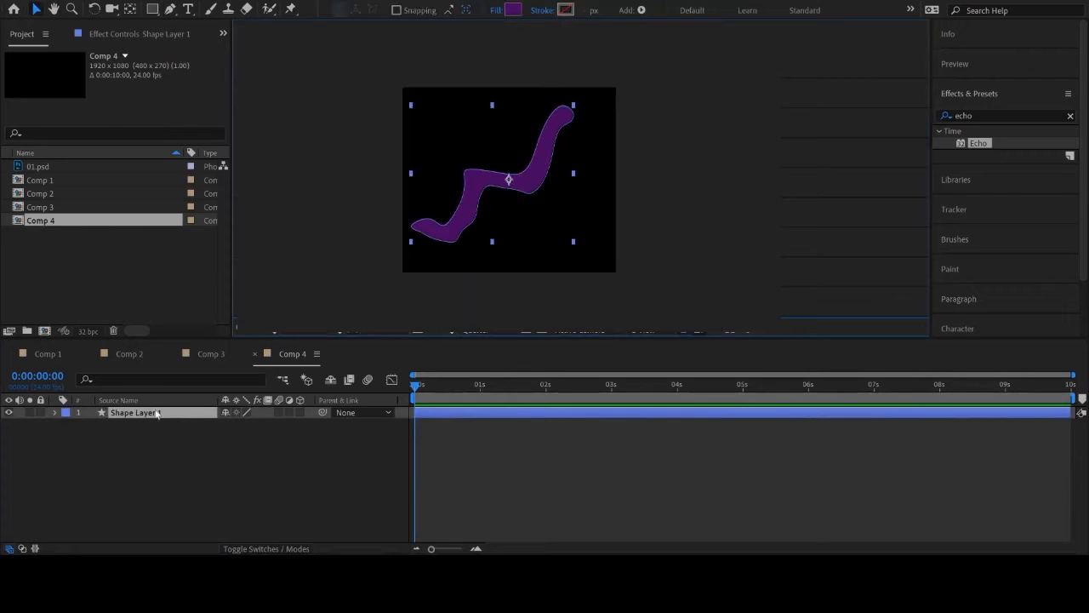
{"action": "key", "text": "a"}
{"action": "left_click_drag", "start_coordinate": [239, 424], "coordinate": [170, 427]}
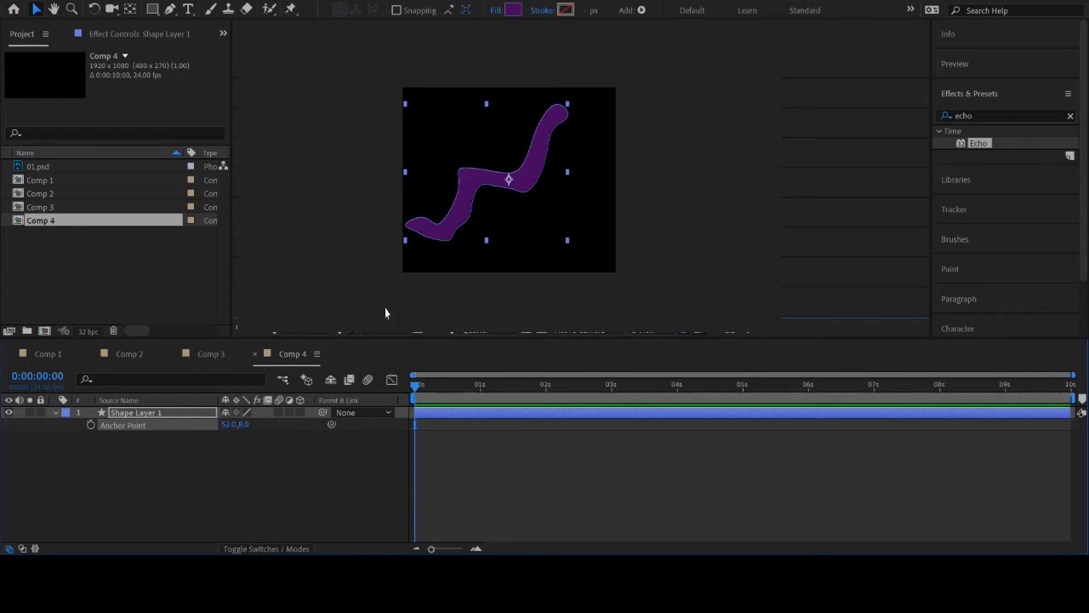
{"action": "left_click", "coordinate": [91, 424]}
Add a second anchor point keyframe at 0:00:01:01 that shifts the ribbon diagonally up and out of the frame.
{"action": "left_click_drag", "start_coordinate": [417, 388], "coordinate": [485, 388]}
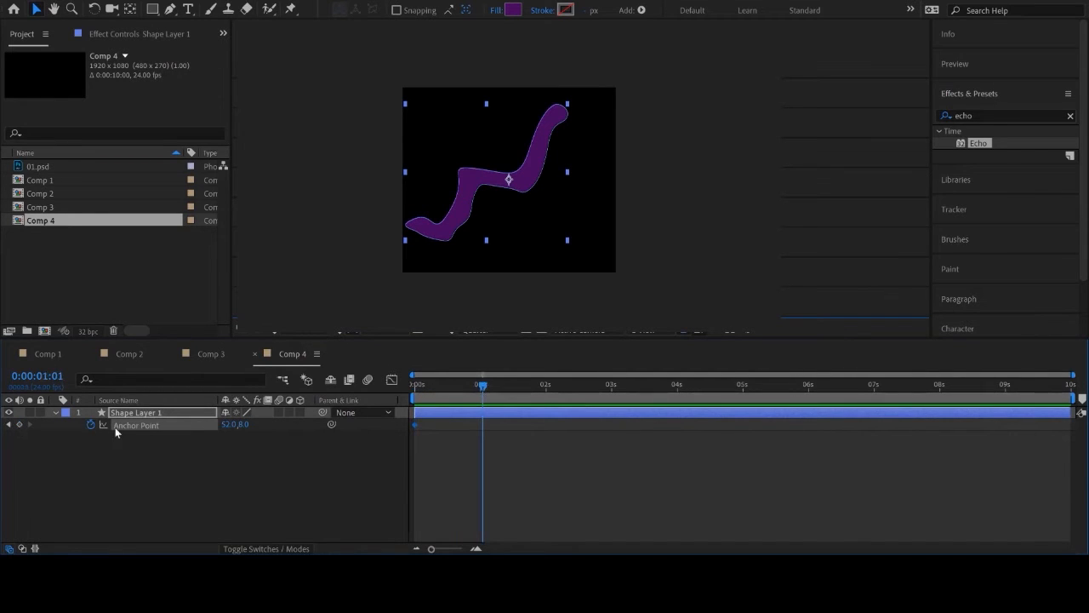
{"action": "left_click_drag", "start_coordinate": [241, 423], "coordinate": [301, 425]}
{"action": "left_click_drag", "start_coordinate": [228, 426], "coordinate": [379, 424]}
{"action": "left_click_drag", "start_coordinate": [228, 427], "coordinate": [7, 426]}
{"action": "left_click", "coordinate": [219, 425]}
{"action": "left_click_drag", "start_coordinate": [228, 426], "coordinate": [101, 424]}
{"action": "left_click_drag", "start_coordinate": [265, 424], "coordinate": [374, 436]}
{"action": "left_click_drag", "start_coordinate": [228, 425], "coordinate": [133, 430]}
{"action": "left_click_drag", "start_coordinate": [235, 430], "coordinate": [153, 430]}
Set the anchor point keyframe at the start to about 1523, -1020, placing the ribbon outside the frame's lower-left corner.
{"action": "left_click_drag", "start_coordinate": [483, 389], "coordinate": [381, 388]}
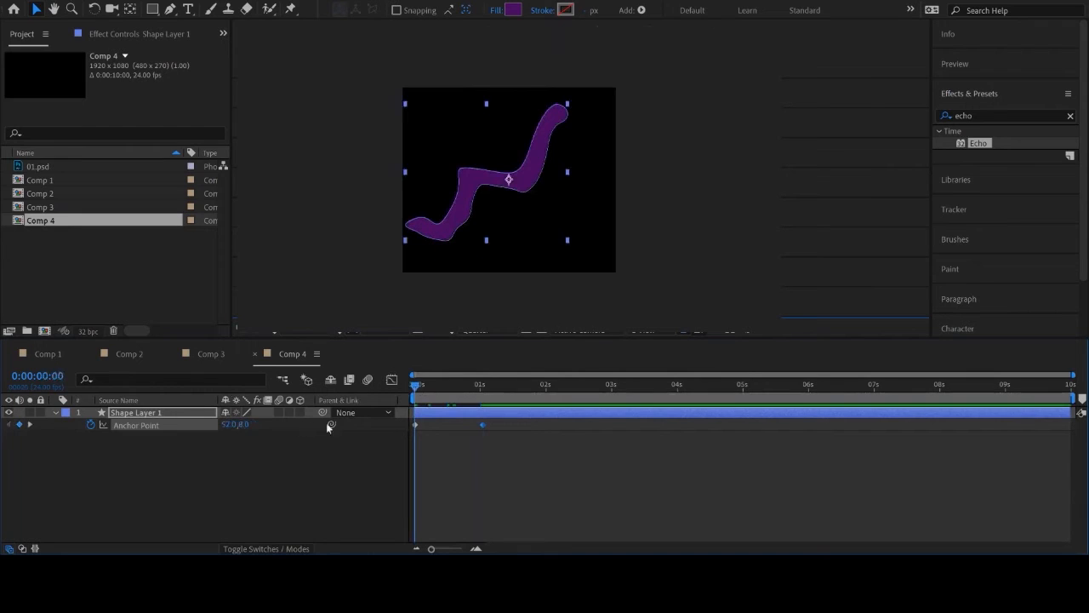
{"action": "left_click_drag", "start_coordinate": [242, 425], "coordinate": [687, 428]}
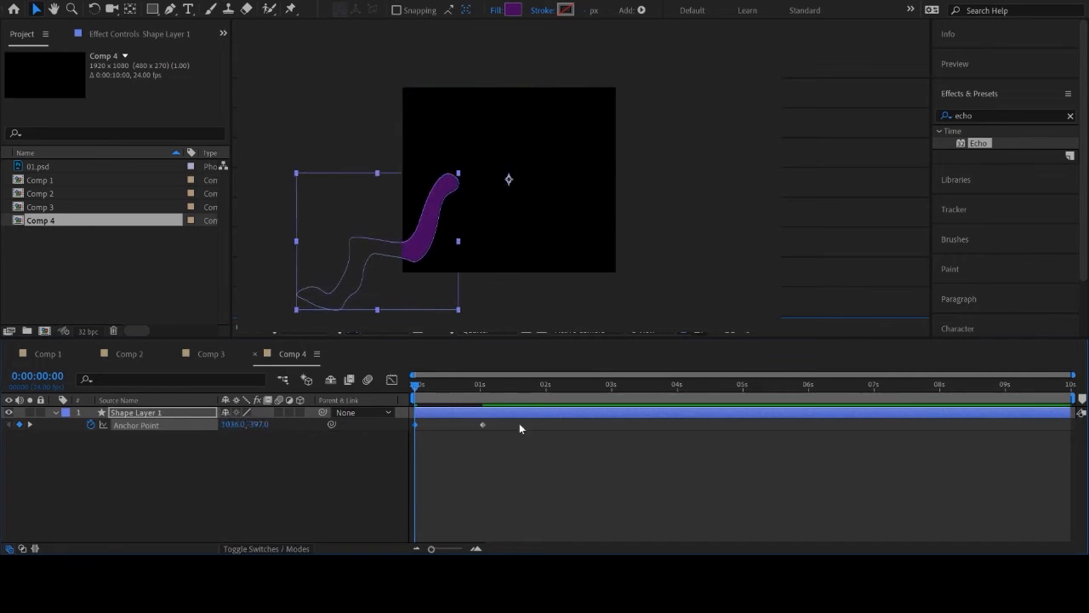
{"action": "left_click_drag", "start_coordinate": [259, 424], "coordinate": [306, 425]}
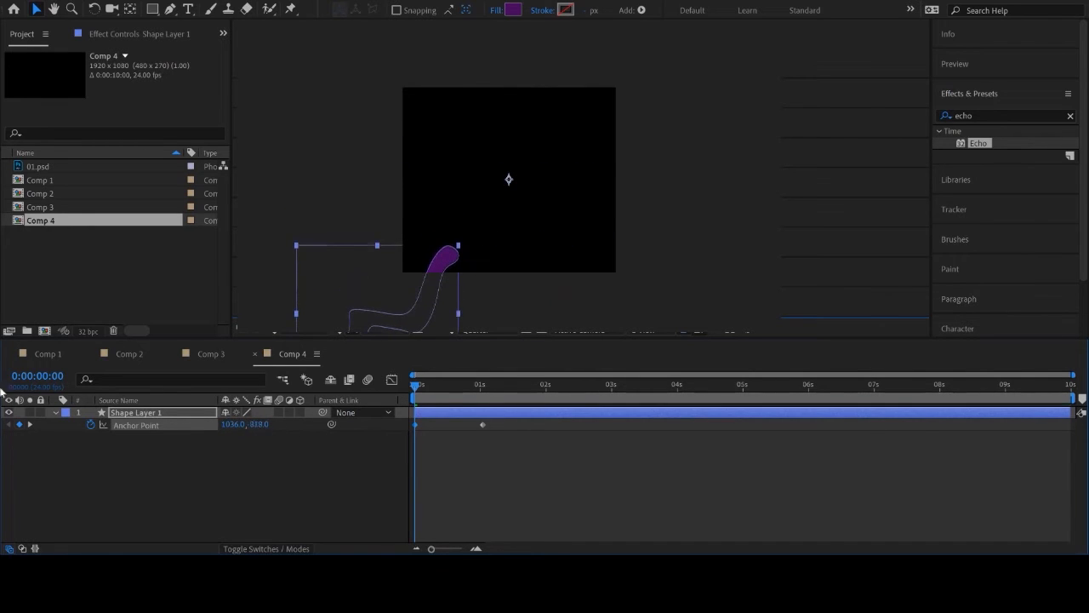
{"action": "left_click_drag", "start_coordinate": [231, 424], "coordinate": [484, 426]}
{"action": "left_click_drag", "start_coordinate": [257, 425], "coordinate": [92, 425]}
{"action": "left_click_drag", "start_coordinate": [236, 425], "coordinate": [330, 425]}
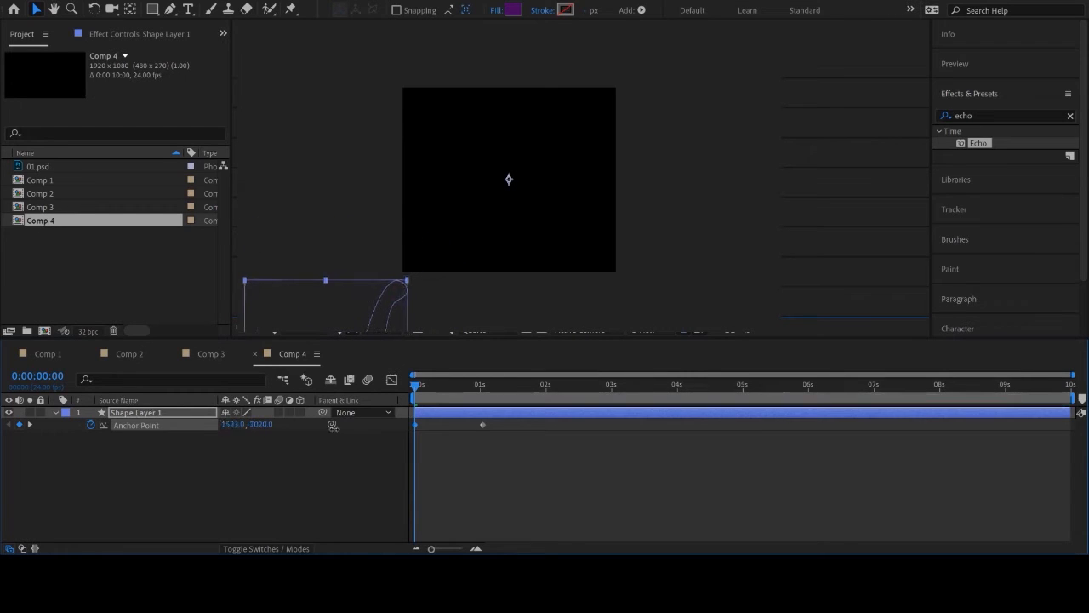
{"action": "left_click_drag", "start_coordinate": [414, 385], "coordinate": [452, 383]}
Search the effects for "wav", try the Wave World effect on Shape Layer 1 and delete it again.
{"action": "left_click", "coordinate": [976, 113]}
{"action": "double_click", "coordinate": [977, 114]}
{"action": "type", "text": "wav"}
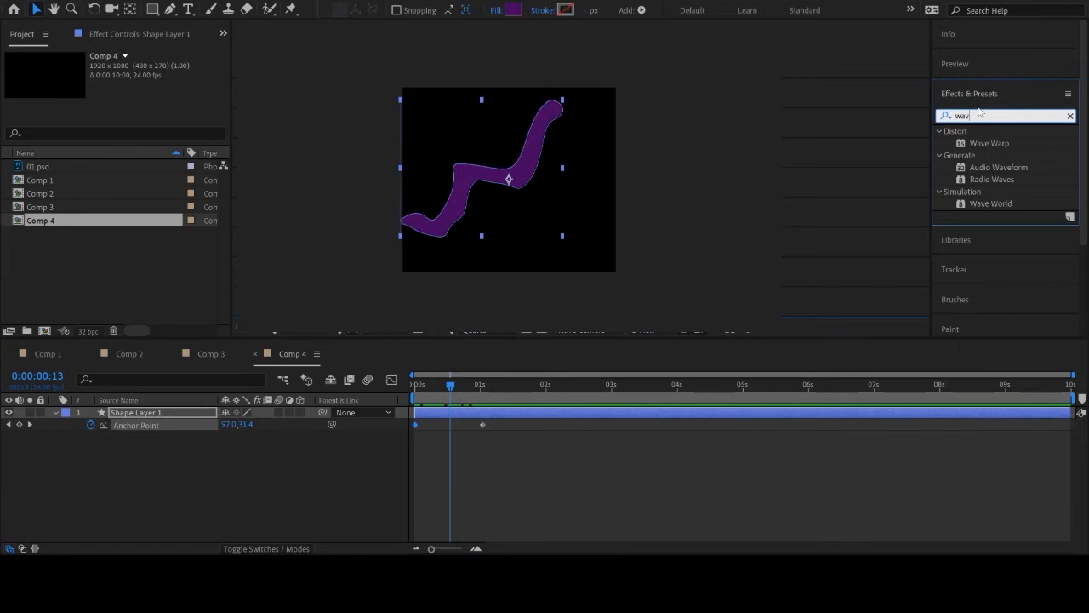
{"action": "double_click", "coordinate": [990, 204]}
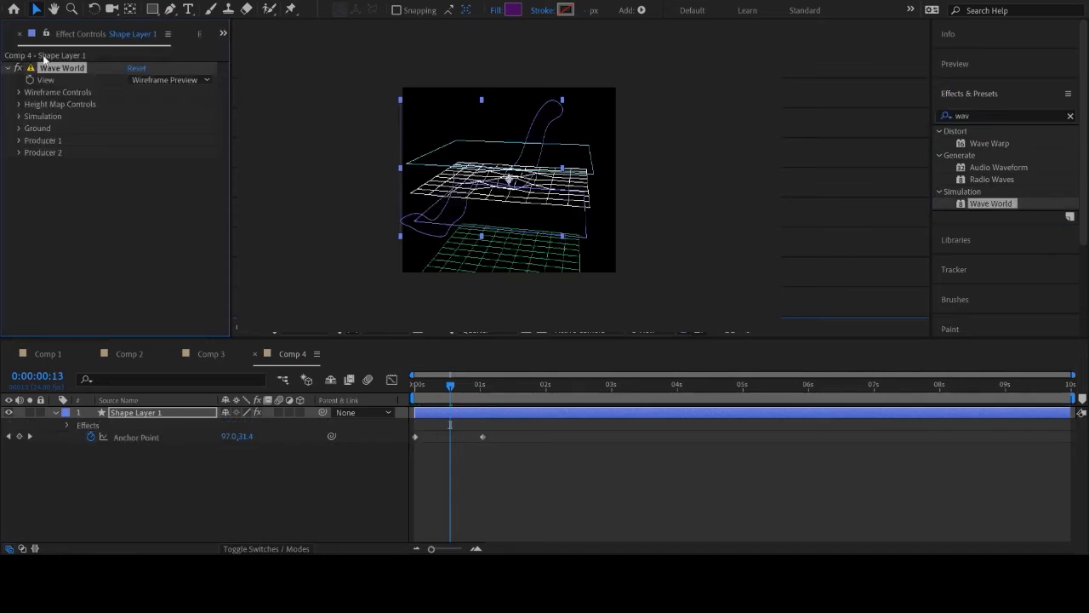
{"action": "key", "text": "Delete"}
Search the effects for "cc" and look through the CC effects from Blur & Sharpen to Transition.
{"action": "left_click", "coordinate": [982, 114]}
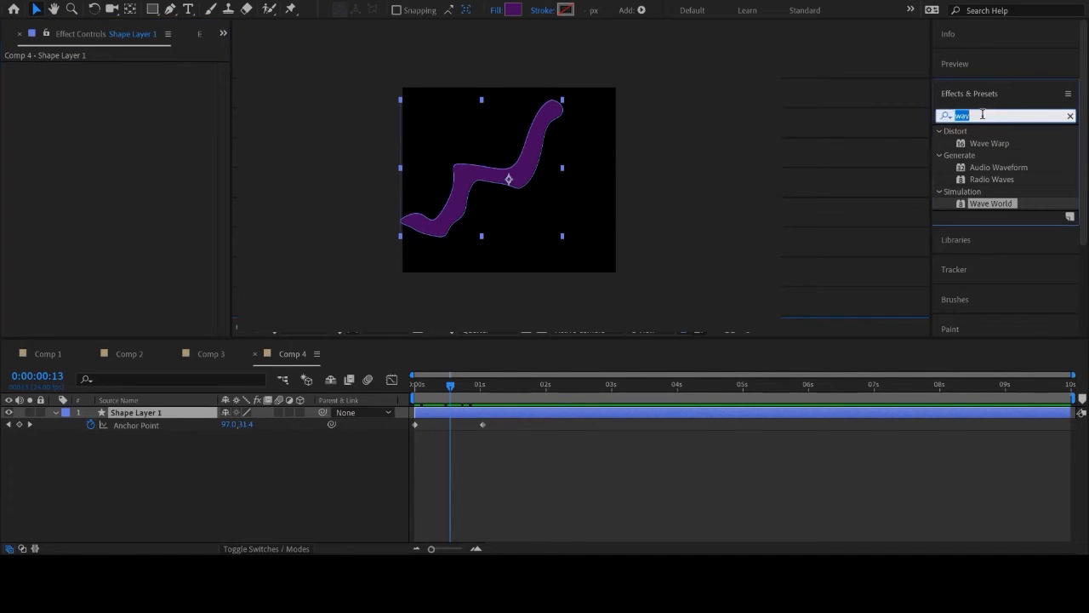
{"action": "type", "text": "cc"}
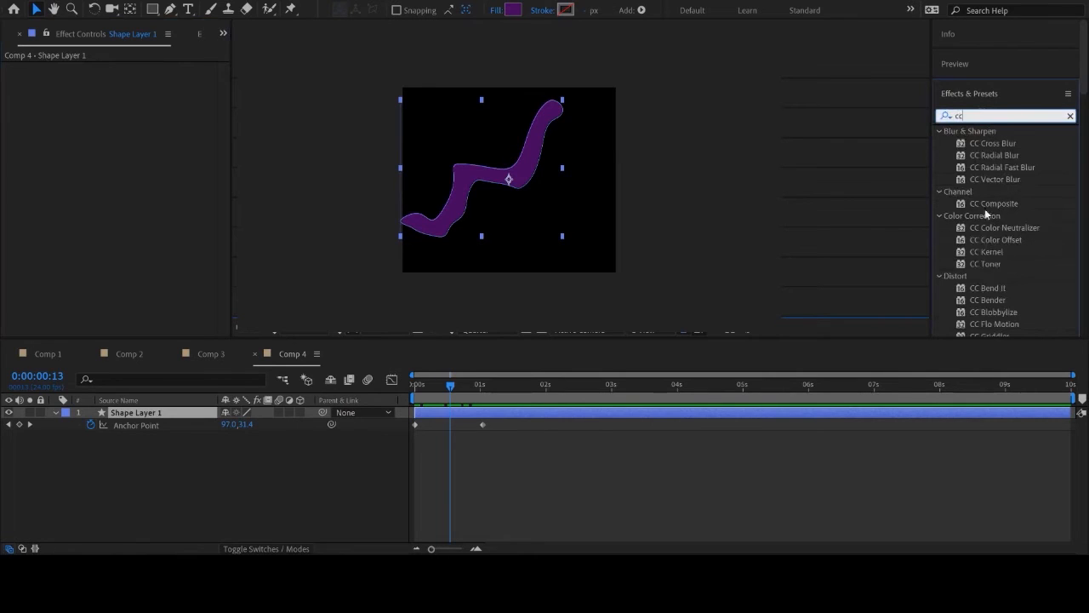
{"action": "scroll", "coordinate": [995, 264], "scroll_direction": "down", "scroll_amount": 5}
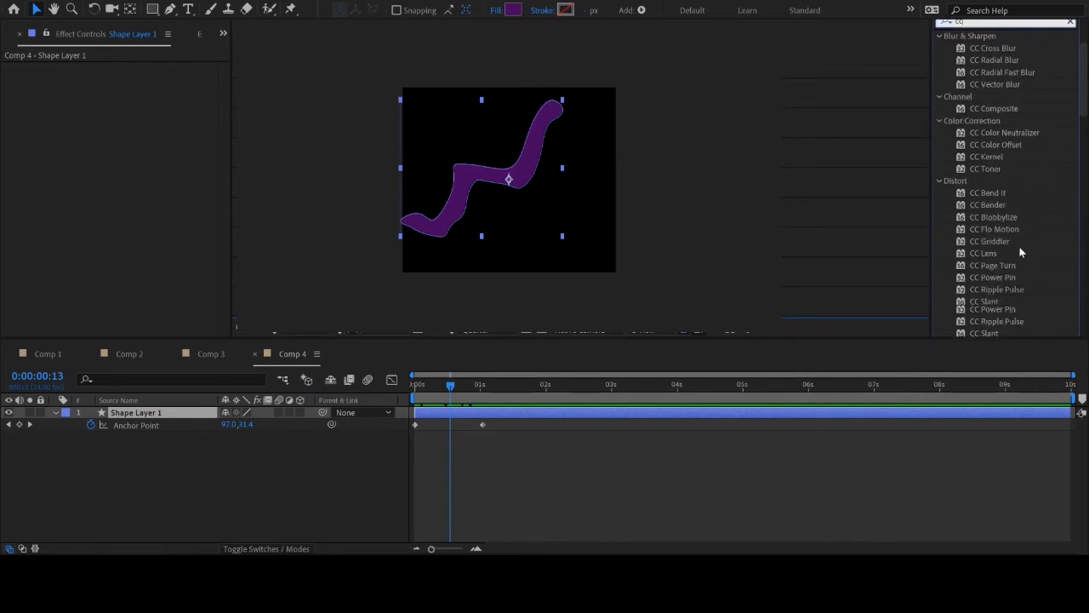
{"action": "scroll", "coordinate": [1020, 247], "scroll_direction": "down", "scroll_amount": 3}
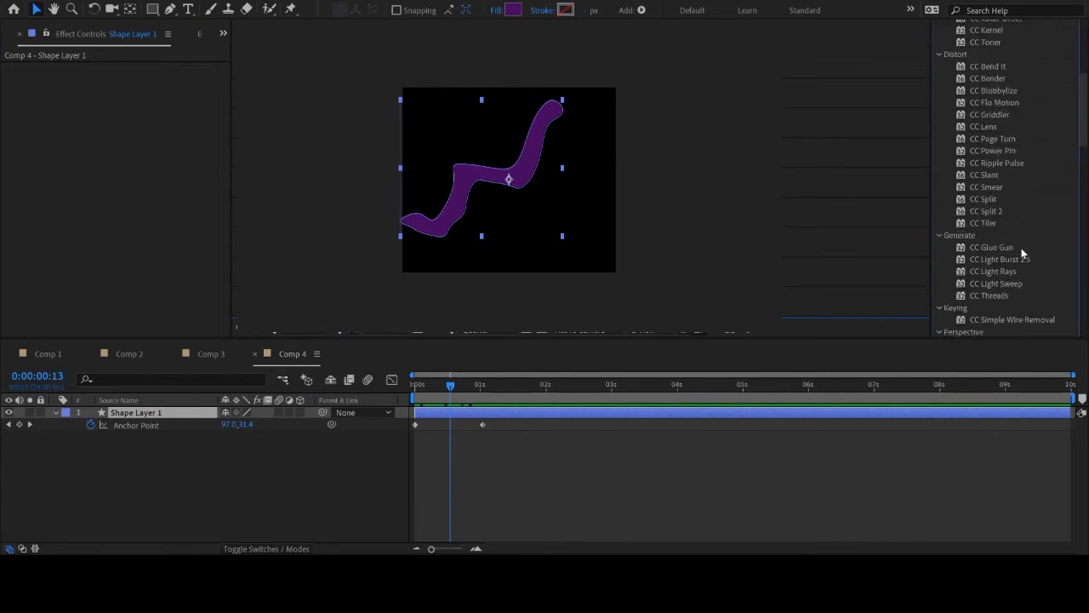
{"action": "scroll", "coordinate": [1022, 253], "scroll_direction": "down", "scroll_amount": 3}
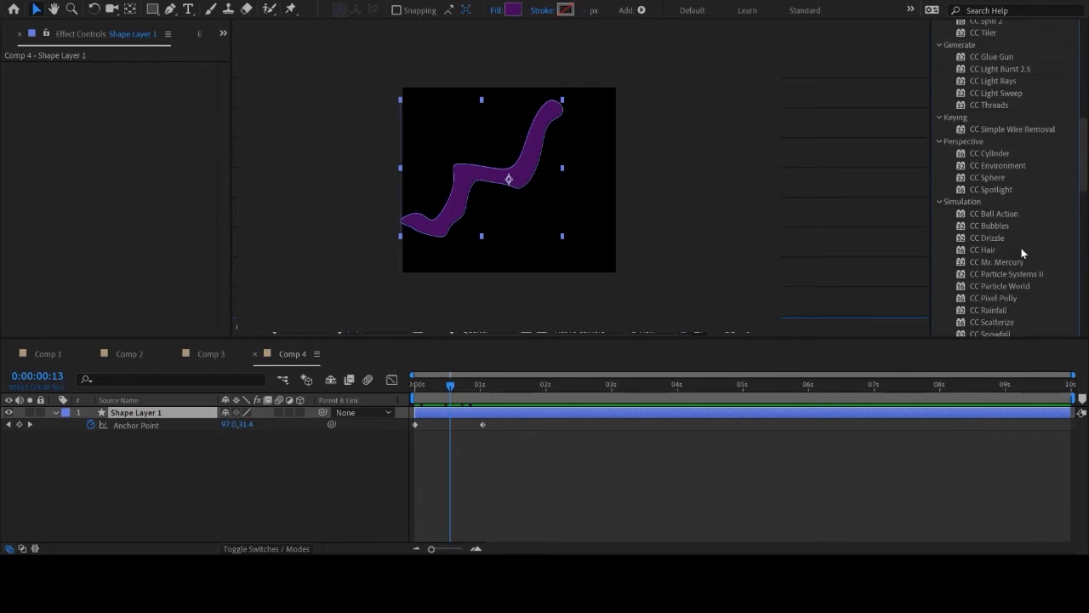
{"action": "scroll", "coordinate": [1023, 242], "scroll_direction": "down", "scroll_amount": 6}
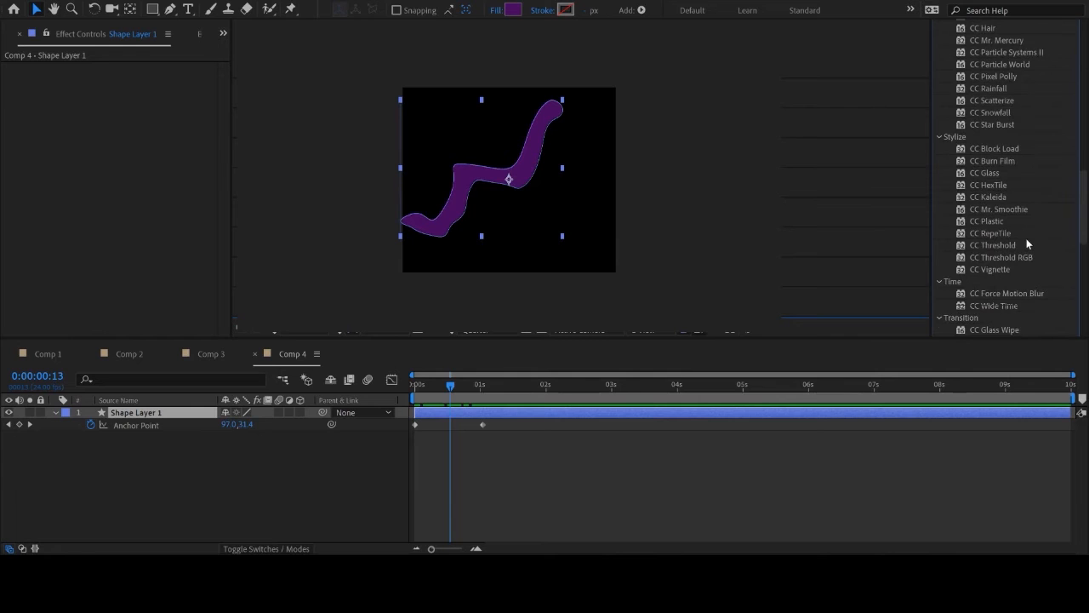
{"action": "scroll", "coordinate": [1016, 234], "scroll_direction": "down", "scroll_amount": 3}
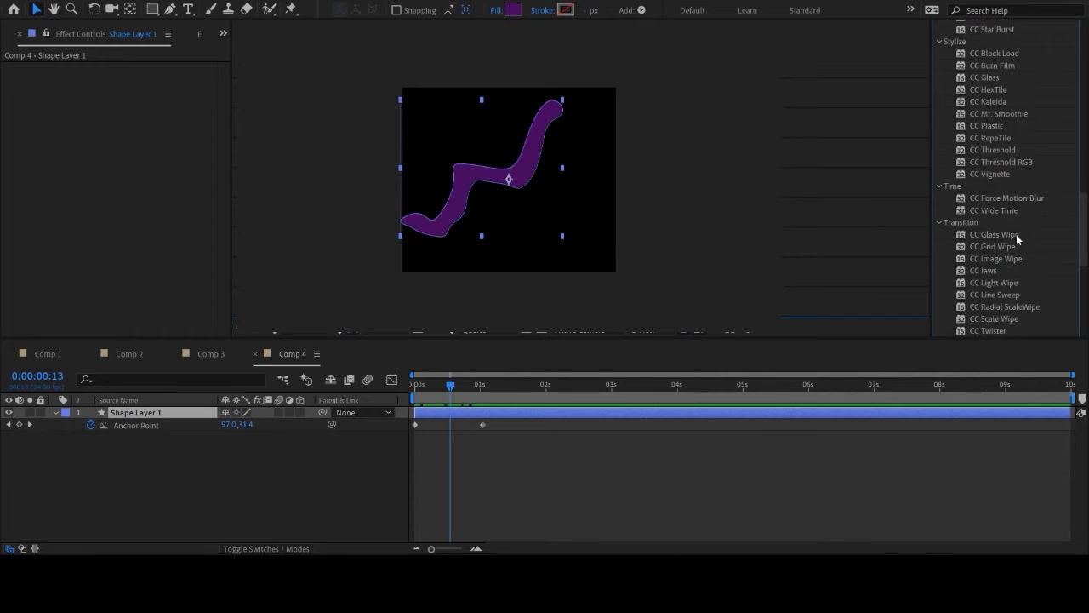
{"action": "scroll", "coordinate": [1015, 234], "scroll_direction": "up", "scroll_amount": 15}
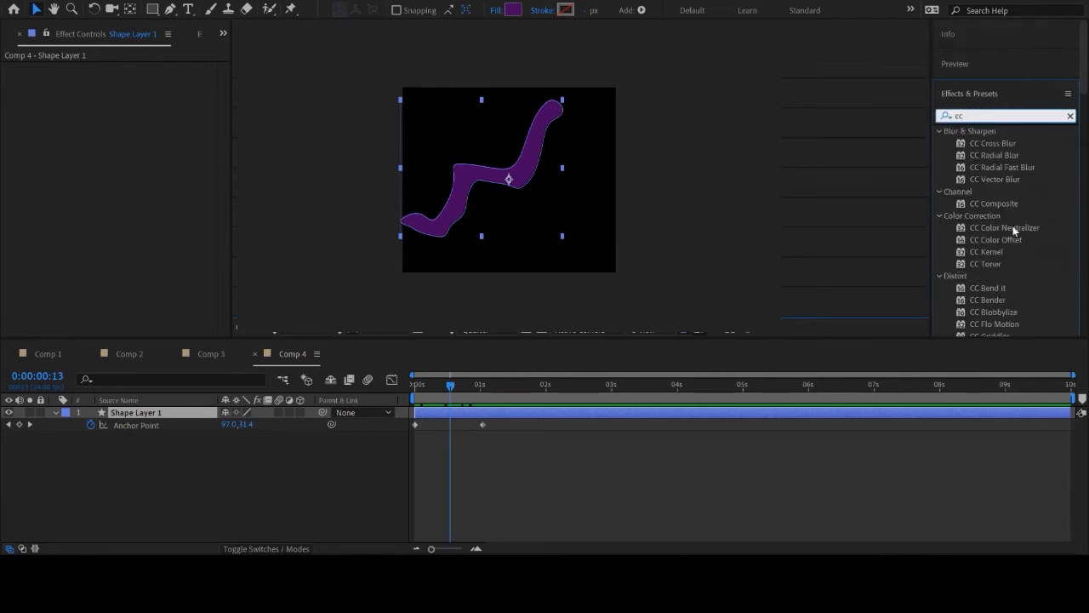
{"action": "scroll", "coordinate": [1032, 260], "scroll_direction": "down", "scroll_amount": 5}
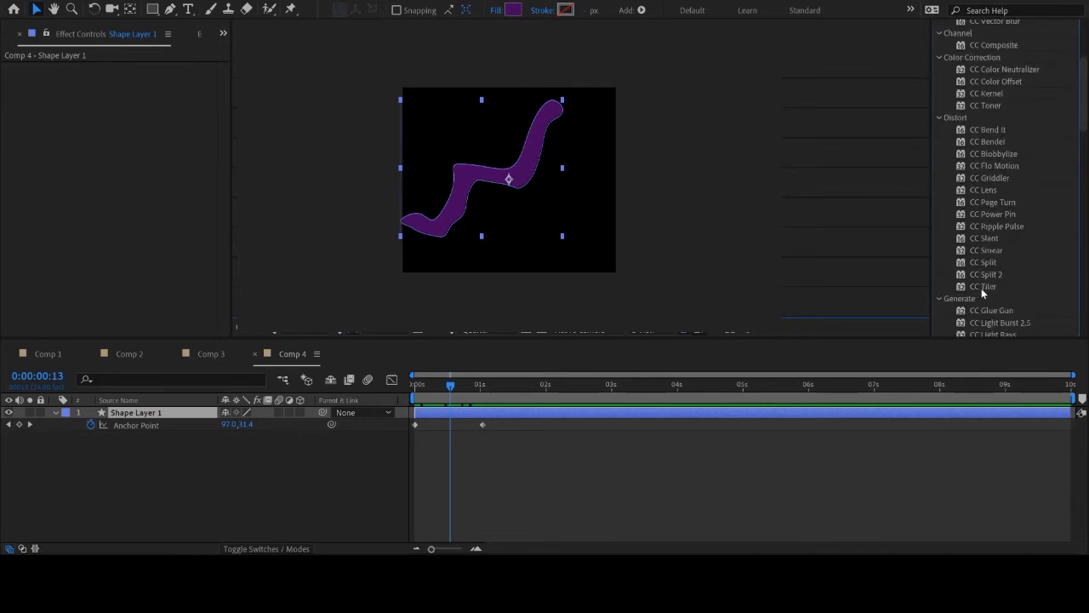
Try the CC Blobbylize effect on Shape Layer 1 and delete it again.
{"action": "left_click", "coordinate": [984, 238]}
{"action": "left_click", "coordinate": [982, 250]}
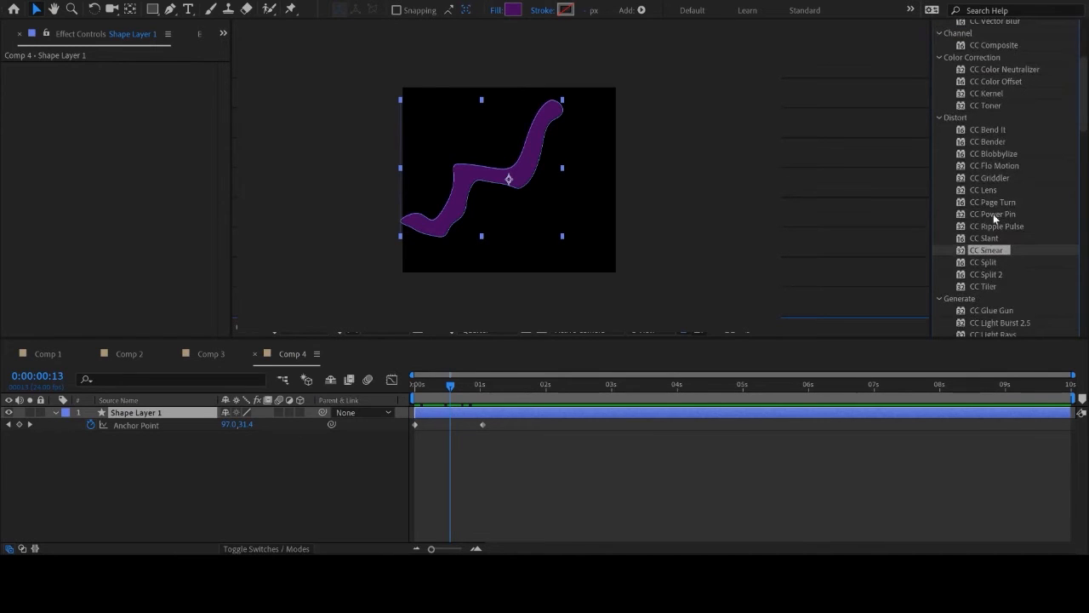
{"action": "left_click", "coordinate": [990, 201]}
{"action": "left_click_drag", "start_coordinate": [988, 155], "coordinate": [662, 414]}
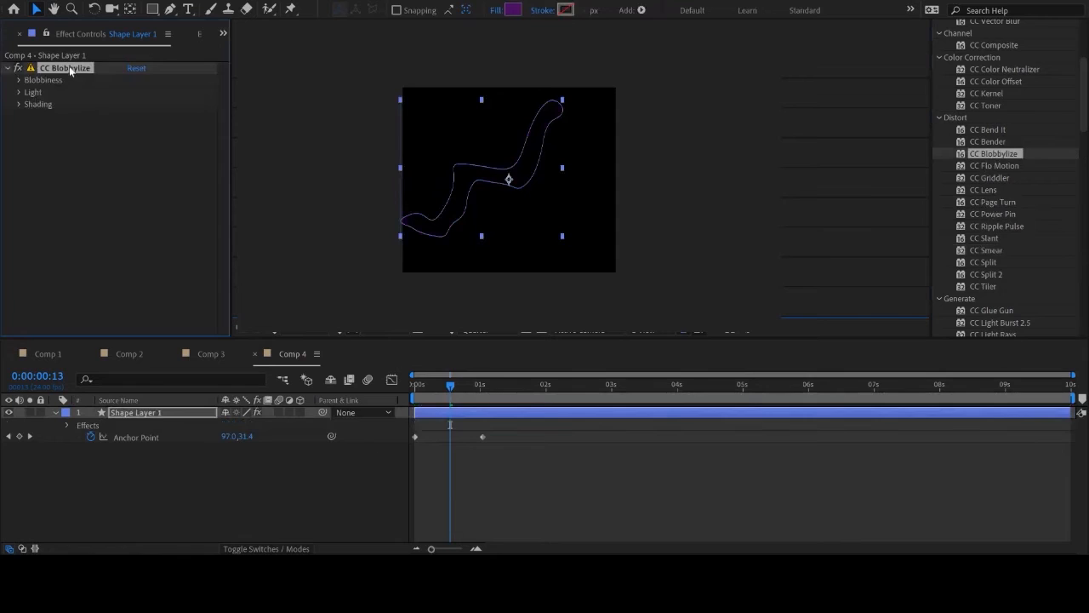
{"action": "key", "text": "Delete"}
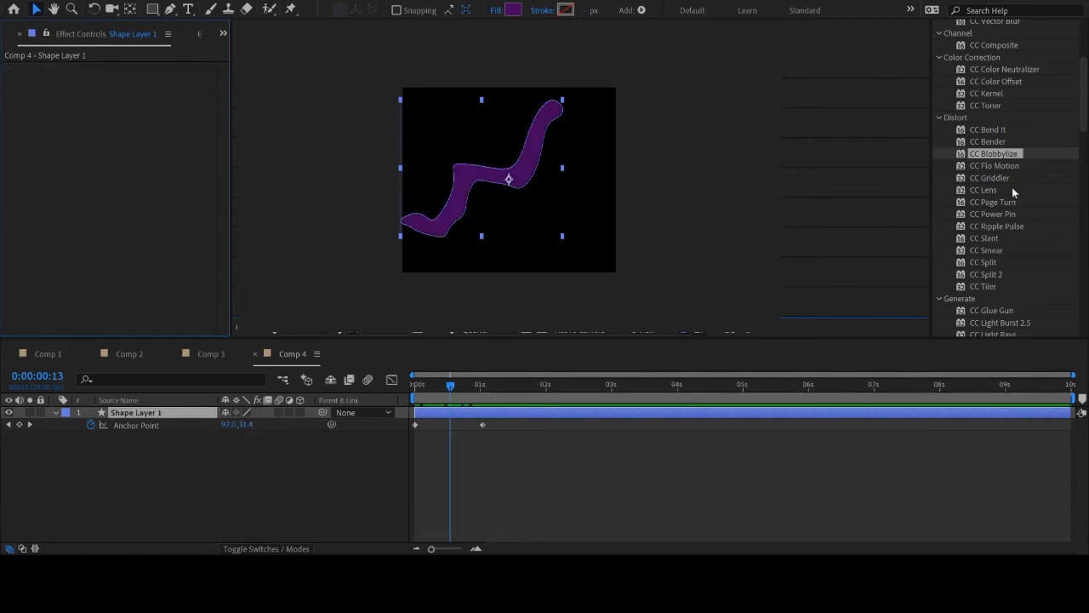
Try the CC Ripple Pulse effect on Shape Layer 1 with a lower Pulse Level and delete it again.
{"action": "left_click", "coordinate": [1013, 227]}
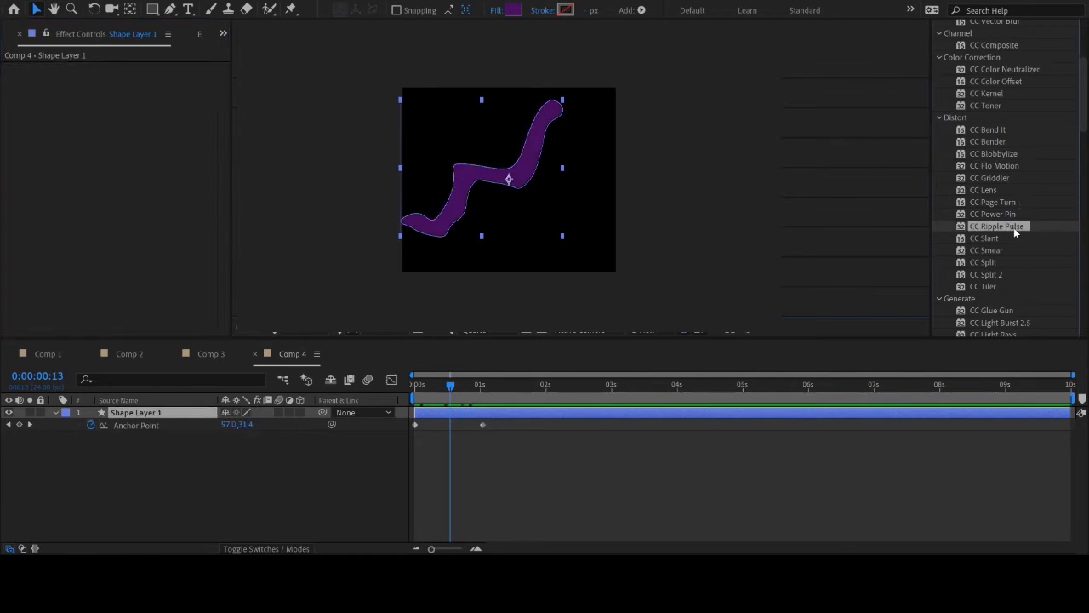
{"action": "left_click_drag", "start_coordinate": [997, 228], "coordinate": [682, 412]}
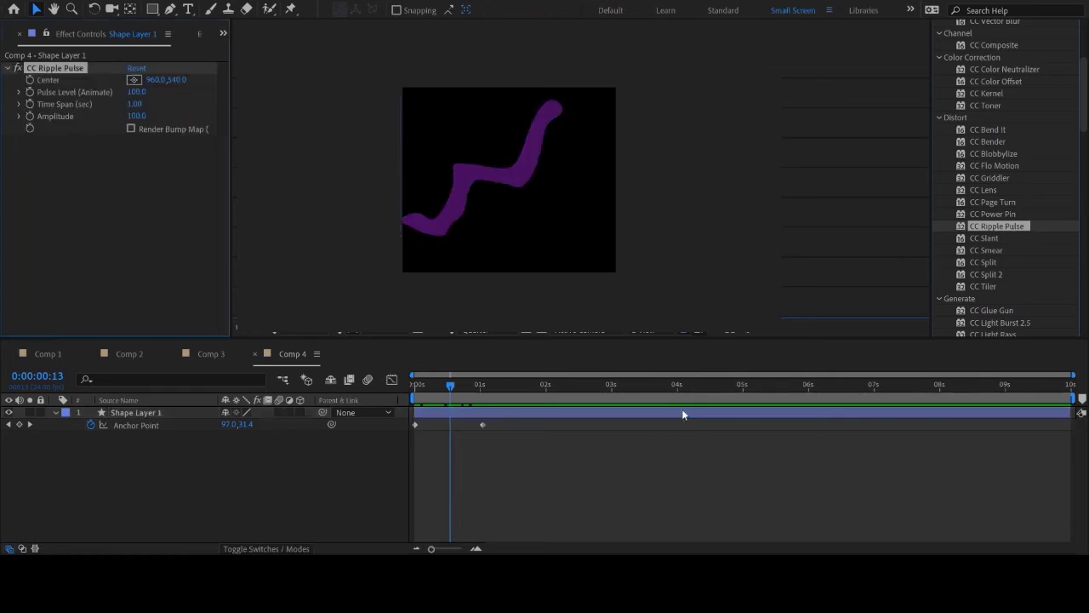
{"action": "mouse_move", "coordinate": [140, 92]}
{"action": "left_mouse_down"}
{"action": "mouse_move", "coordinate": [159, 95]}
{"action": "mouse_move", "coordinate": [138, 104]}
{"action": "left_mouse_up"}
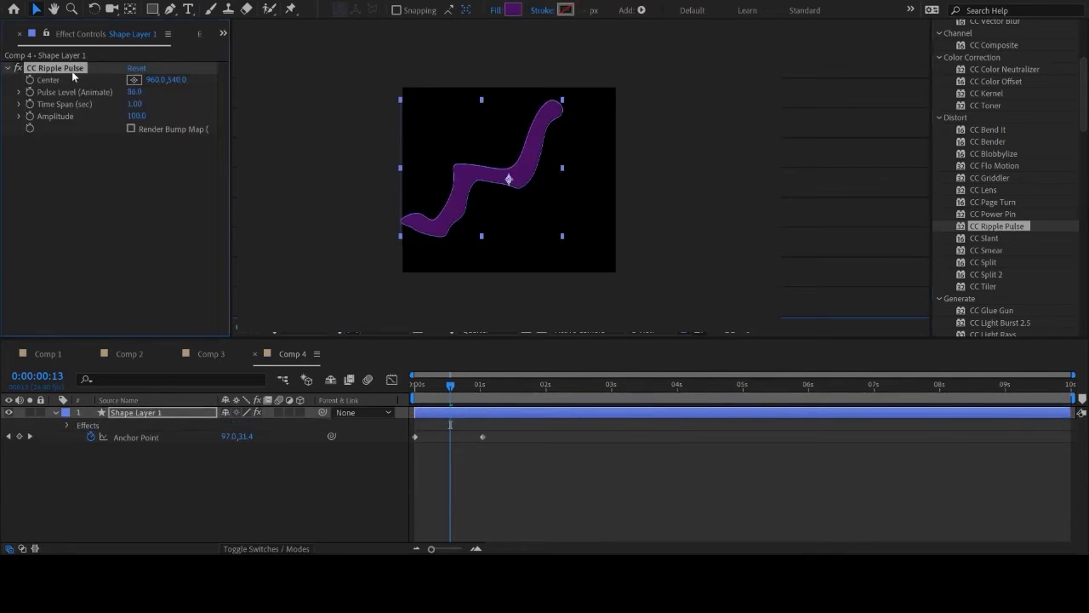
{"action": "key", "text": "Delete"}
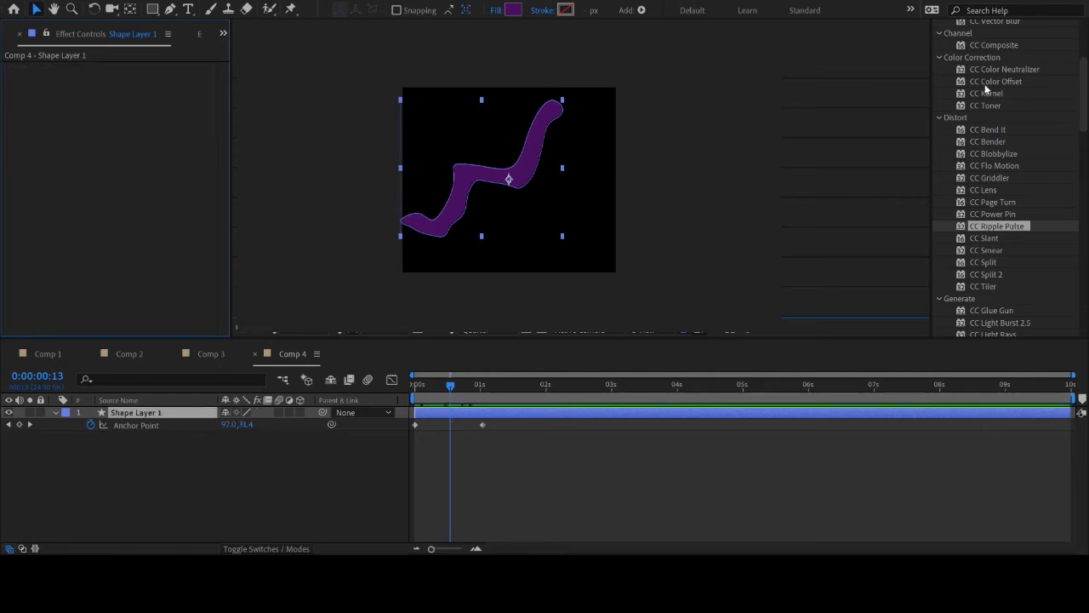
Search the effects for "ripp", try CC Ripple Pulse on Shape Layer 1 with a raised Amplitude, and delete the effect.
{"action": "scroll", "coordinate": [985, 89], "scroll_direction": "up", "scroll_amount": 4}
{"action": "key", "text": "ctrl+f"}
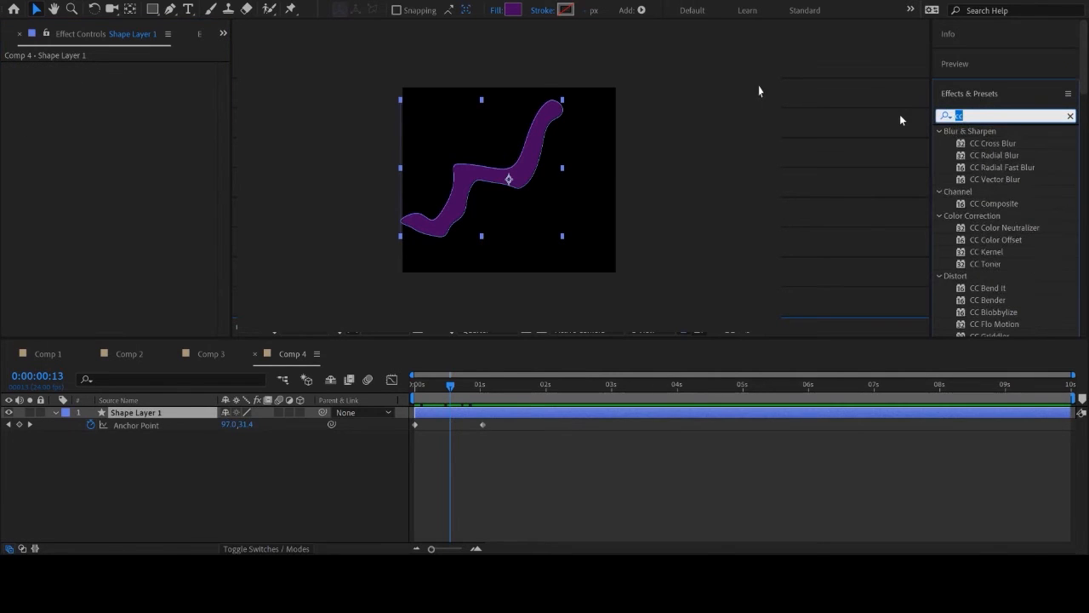
{"action": "type", "text": "ripp"}
{"action": "left_click", "coordinate": [1036, 217]}
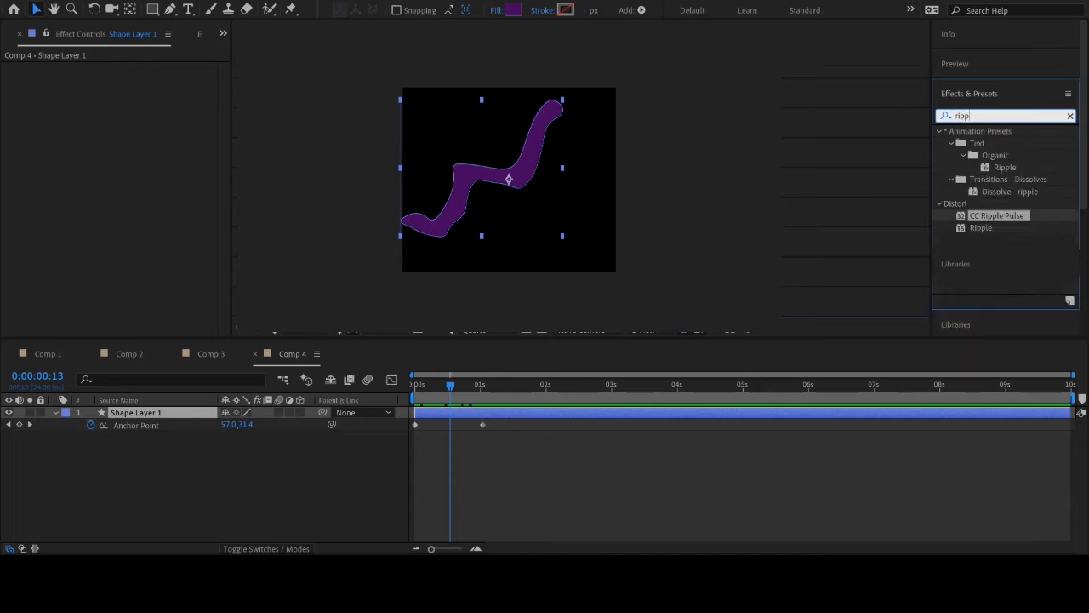
{"action": "left_click_drag", "start_coordinate": [986, 217], "coordinate": [712, 408]}
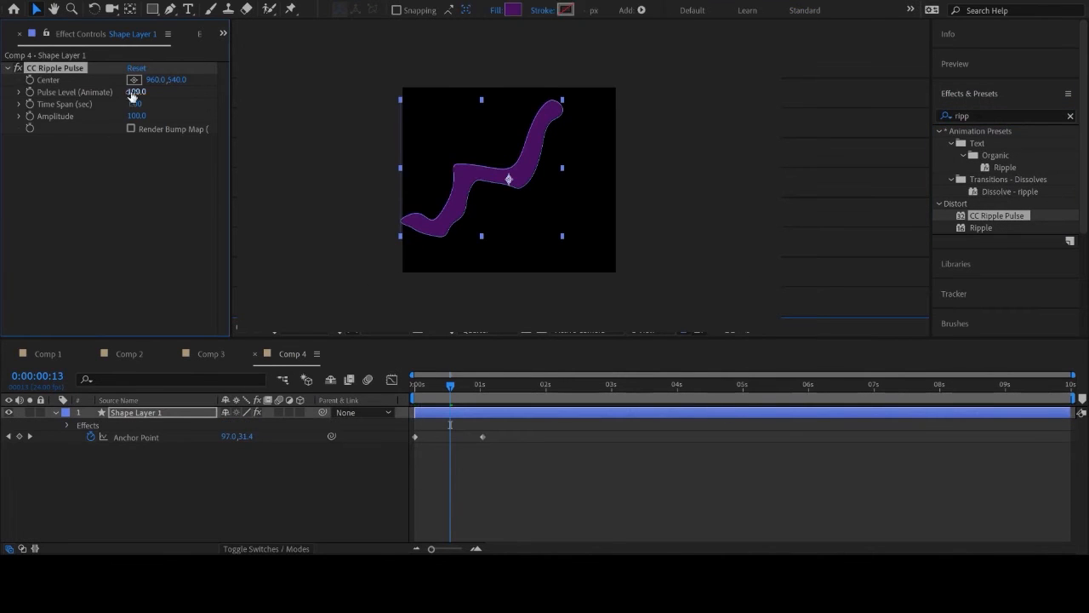
{"action": "key", "text": "space"}
{"action": "left_click_drag", "start_coordinate": [417, 383], "coordinate": [442, 384]}
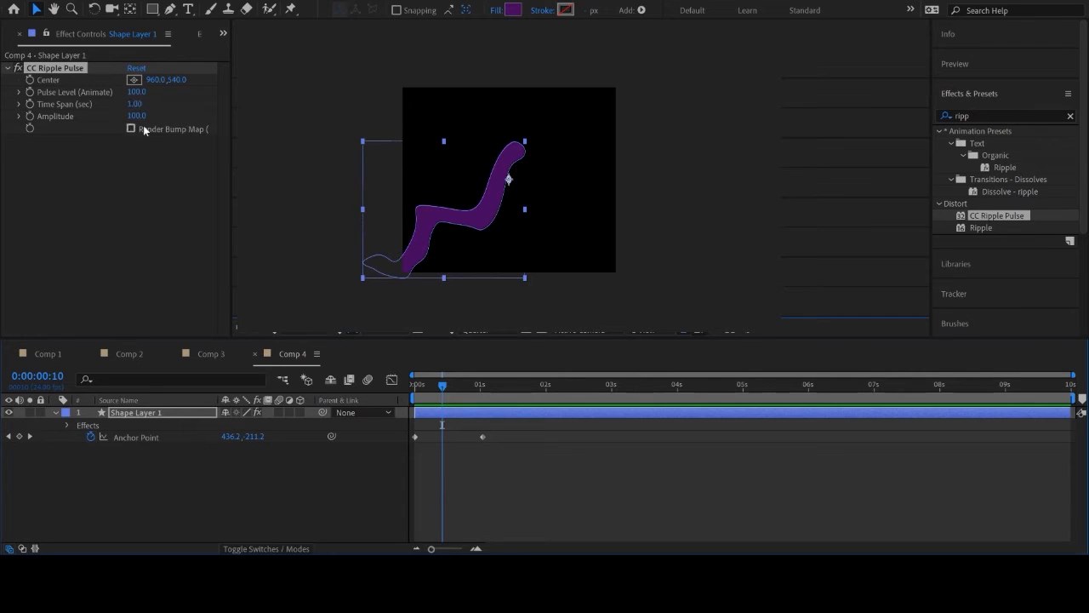
{"action": "left_click_drag", "start_coordinate": [137, 116], "coordinate": [315, 81]}
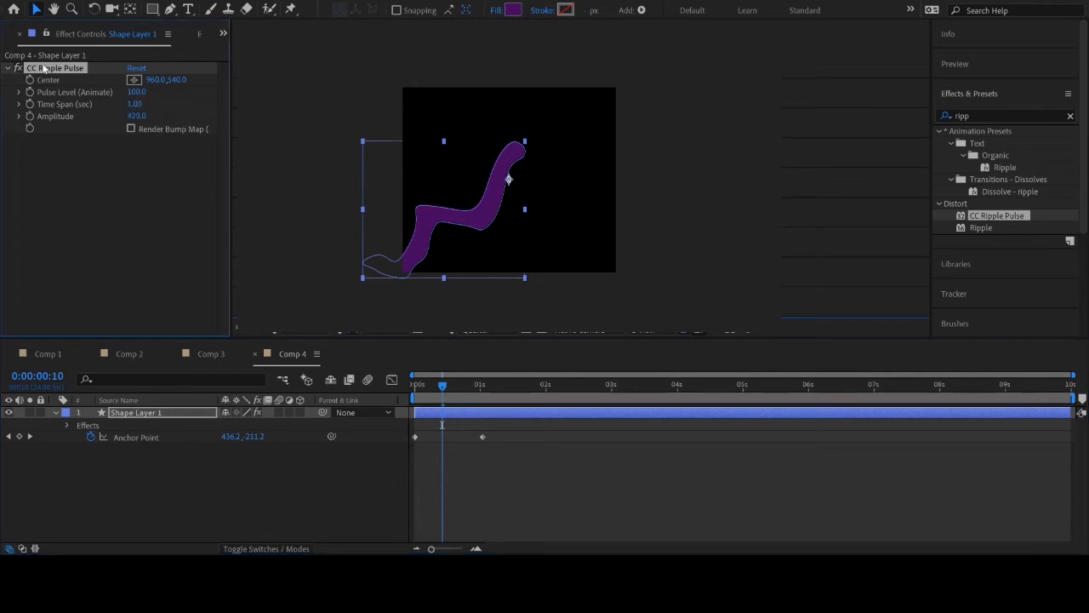
{"action": "key", "text": "Delete"}
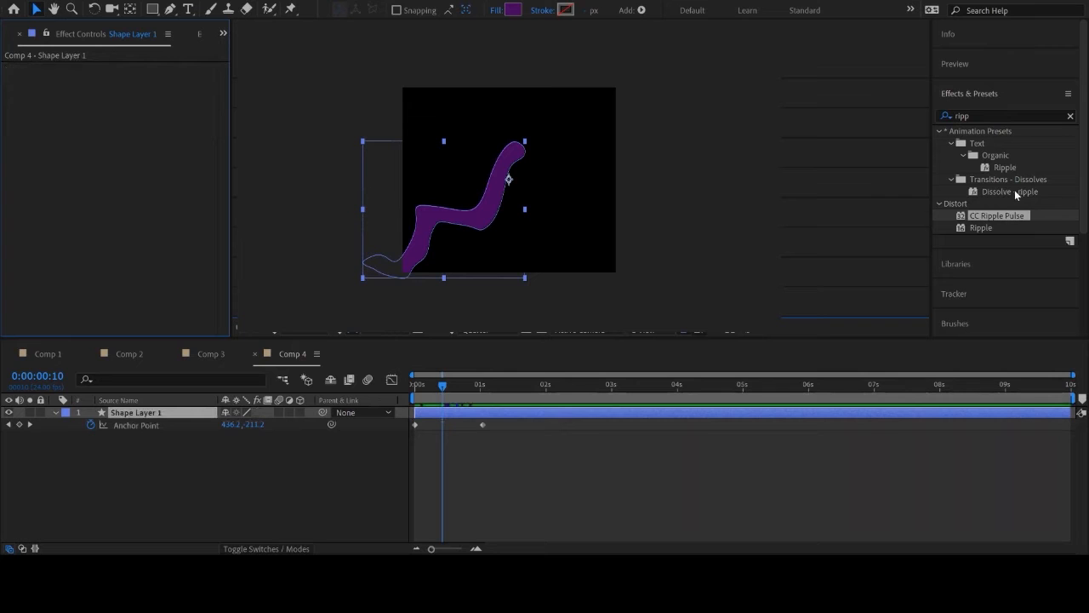
Try the Ripple effect on Shape Layer 1 with Radius 100, Wave Speed 4.8 and Wave Width 32.6, and delete it again.
{"action": "scroll", "coordinate": [1014, 190], "scroll_direction": "down", "scroll_amount": 1}
{"action": "double_click", "coordinate": [979, 197]}
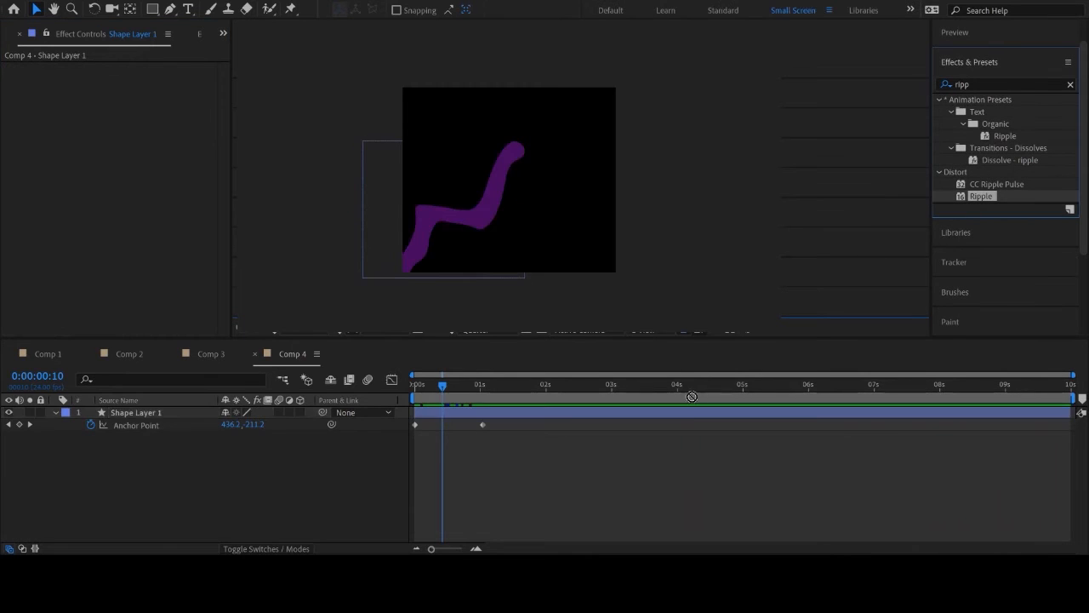
{"action": "left_click", "coordinate": [133, 79]}
{"action": "type", "text": "100"}
{"action": "key", "text": "Return"}
{"action": "left_click_drag", "start_coordinate": [134, 116], "coordinate": [218, 124]}
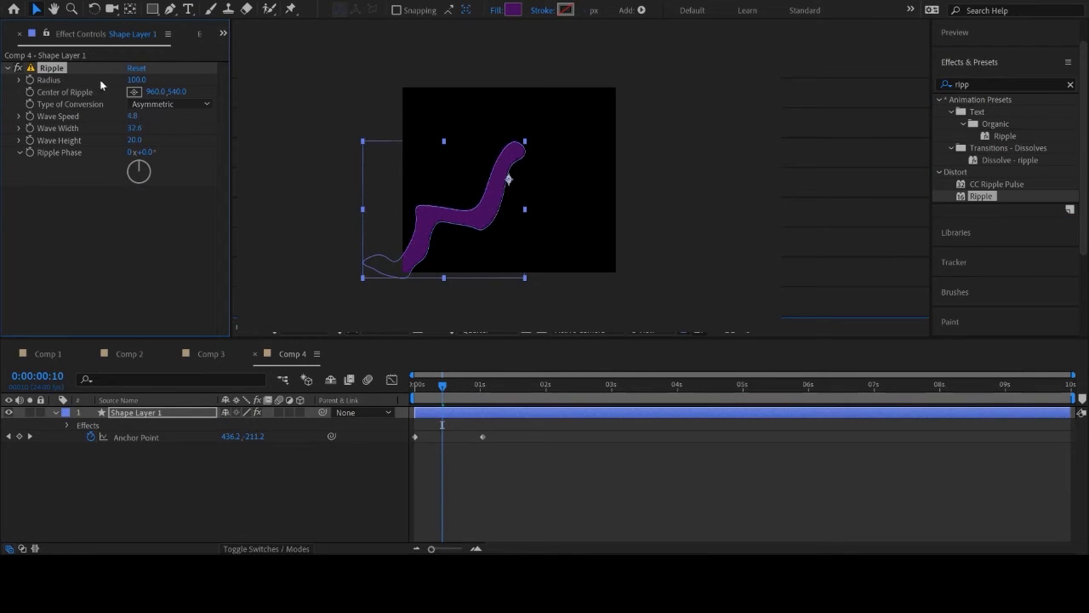
{"action": "key", "text": "Delete"}
{"action": "mouse_move", "coordinate": [441, 386]}
{"action": "left_mouse_down"}
{"action": "mouse_move", "coordinate": [413, 385]}
{"action": "mouse_move", "coordinate": [450, 378]}
{"action": "left_mouse_up"}
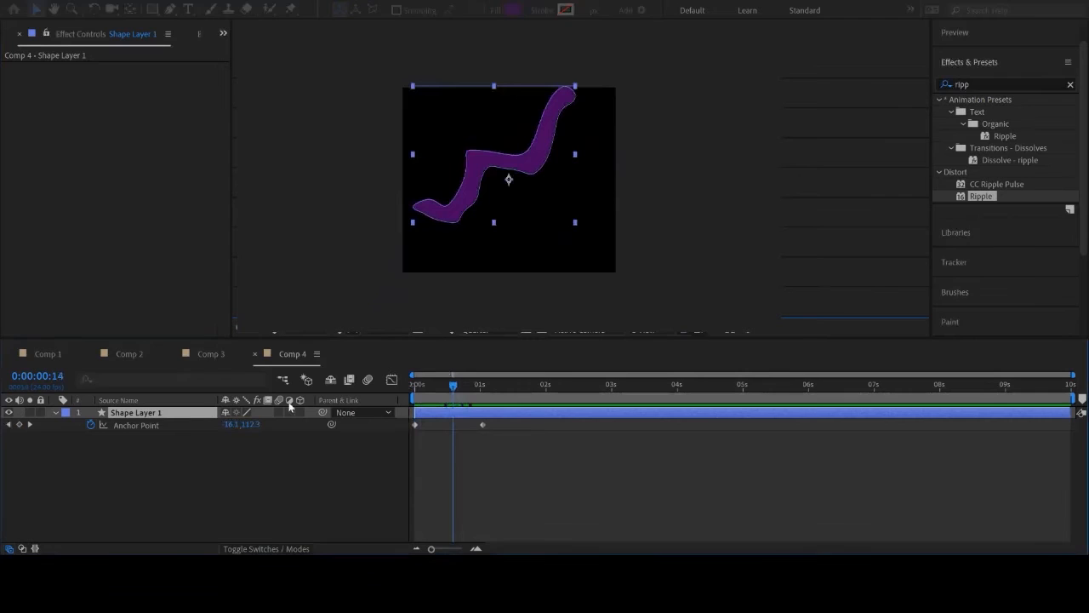
{"action": "left_click", "coordinate": [452, 387]}
{"action": "left_click_drag", "start_coordinate": [452, 389], "coordinate": [451, 389]}
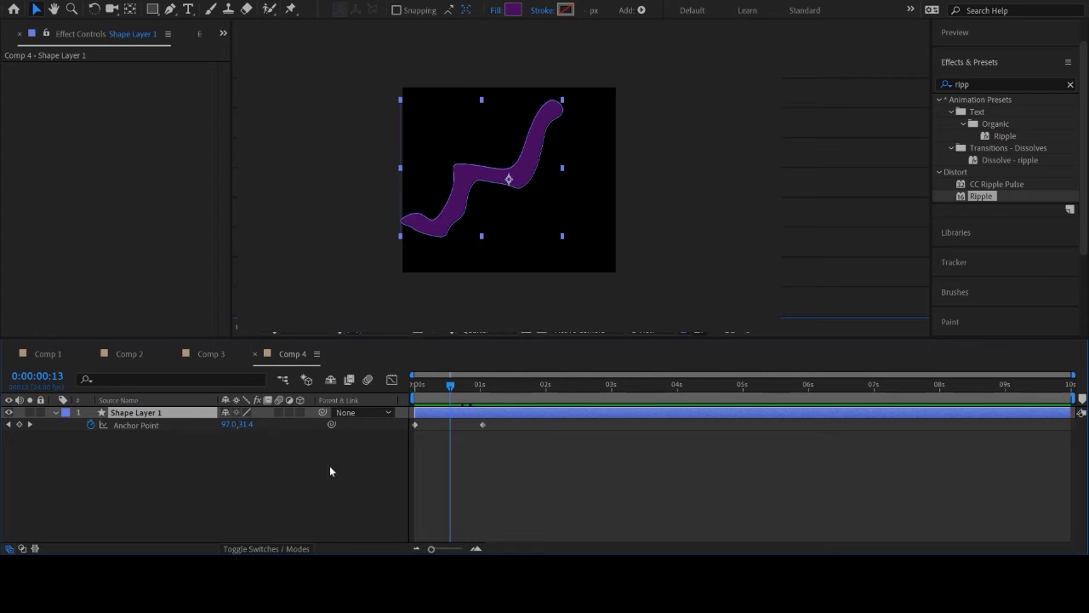
{"action": "mouse_move", "coordinate": [451, 384]}
{"action": "left_mouse_down"}
{"action": "mouse_move", "coordinate": [413, 385]}
{"action": "mouse_move", "coordinate": [451, 382]}
{"action": "left_mouse_up"}
{"action": "left_click_drag", "start_coordinate": [455, 389], "coordinate": [381, 386]}
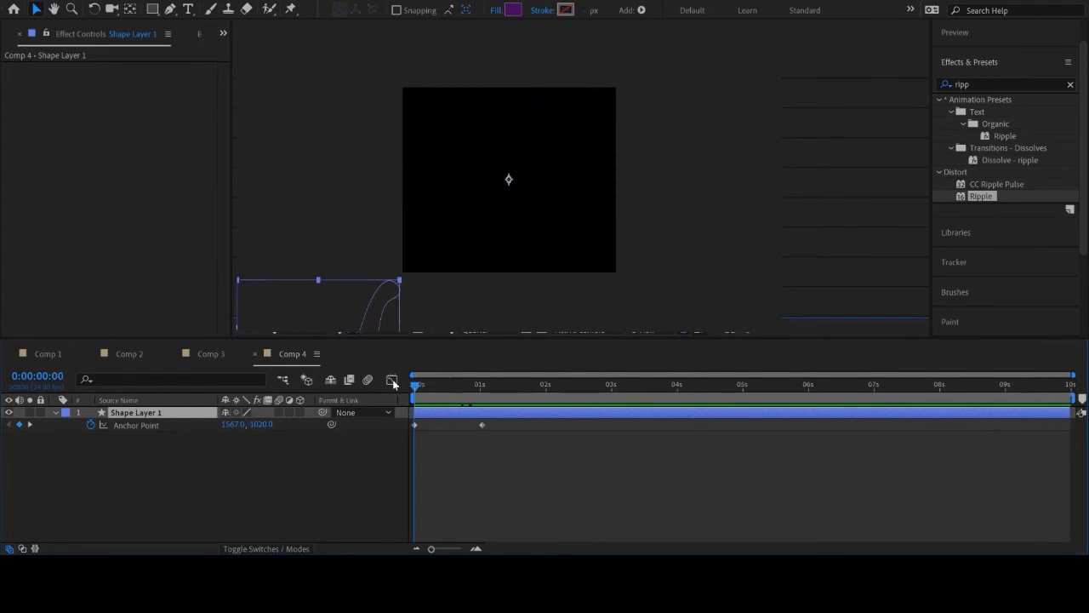
{"action": "left_click", "coordinate": [8, 412]}
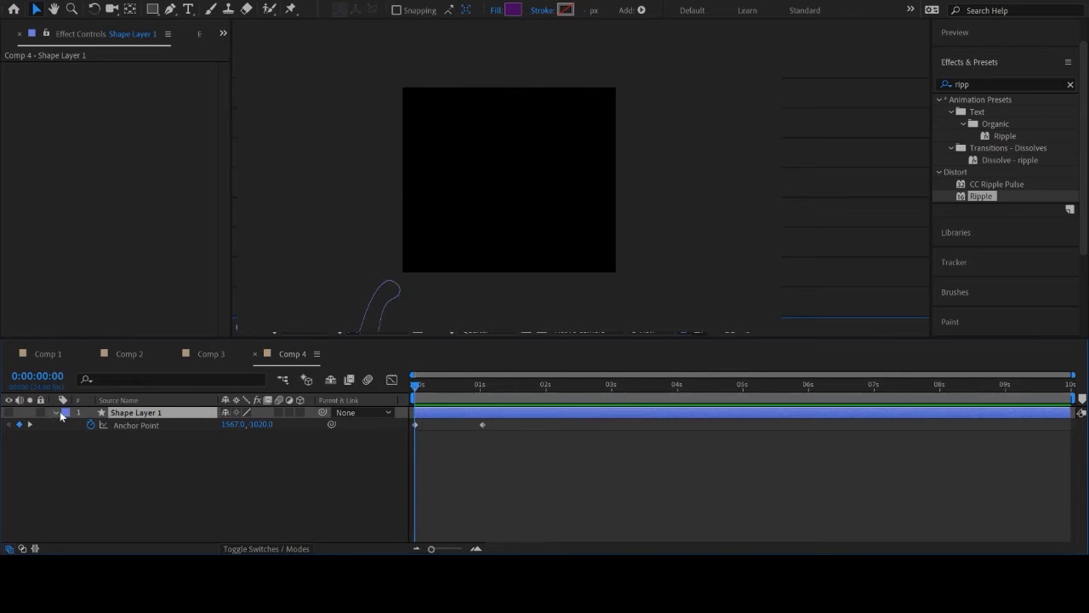
{"action": "left_click", "coordinate": [9, 413]}
At 0:00:00:14, remove the ribbon's anchor point animation and move the ribbon slightly down and right toward the frame's centre.
{"action": "left_click_drag", "start_coordinate": [414, 384], "coordinate": [454, 385]}
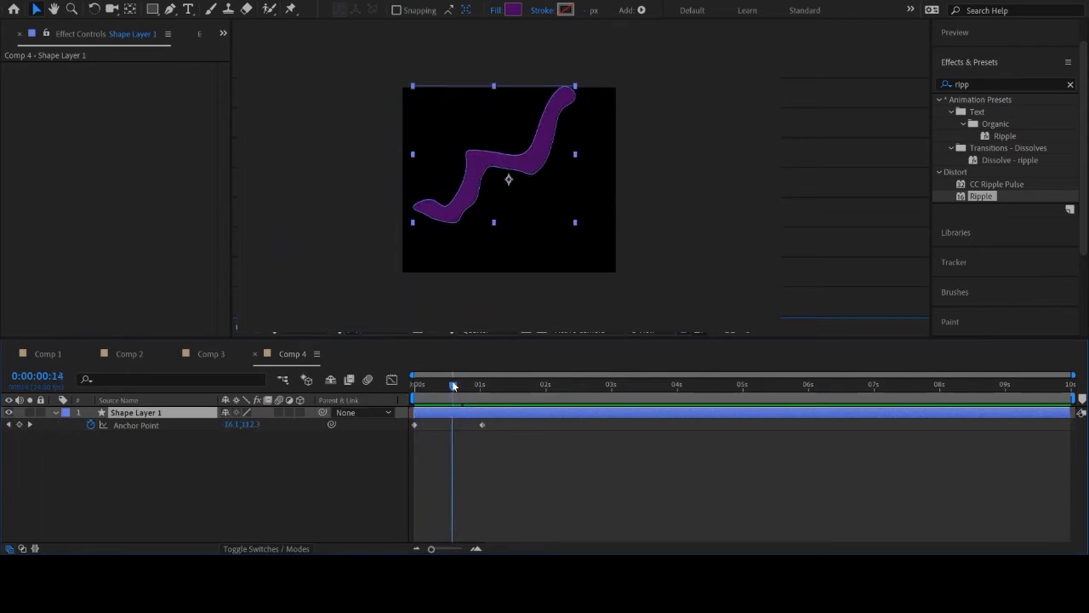
{"action": "left_click", "coordinate": [91, 424]}
{"action": "left_click_drag", "start_coordinate": [514, 177], "coordinate": [535, 194]}
At 0:00:00:12, place five Puppet pins on the ribbon: one at each end, one at each bend and one on the lower stretch.
{"action": "left_click_drag", "start_coordinate": [451, 389], "coordinate": [447, 424]}
{"action": "left_click", "coordinate": [536, 500]}
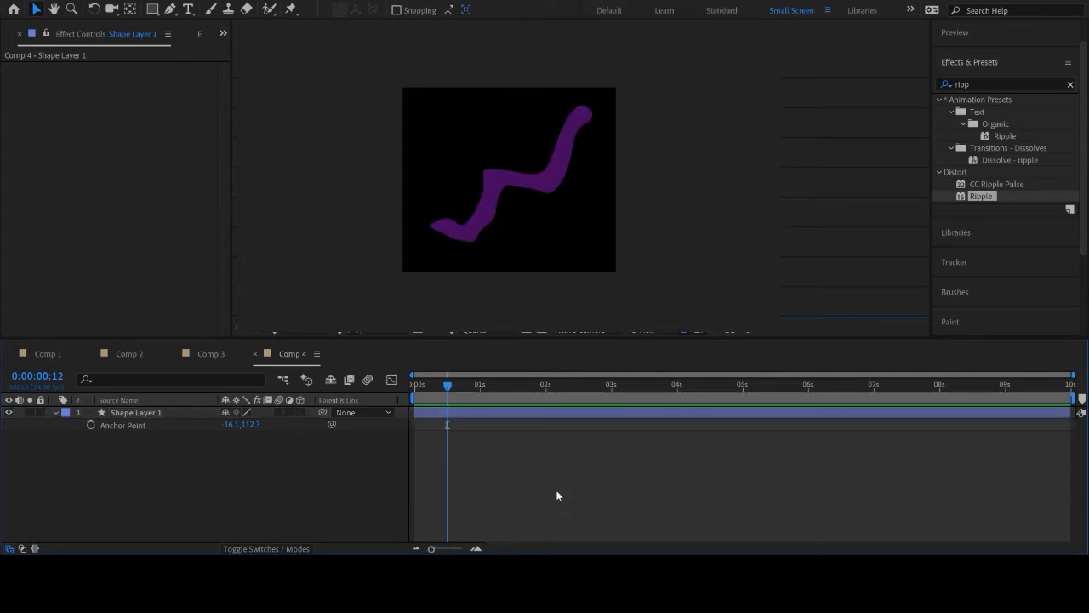
{"action": "left_click", "coordinate": [292, 10]}
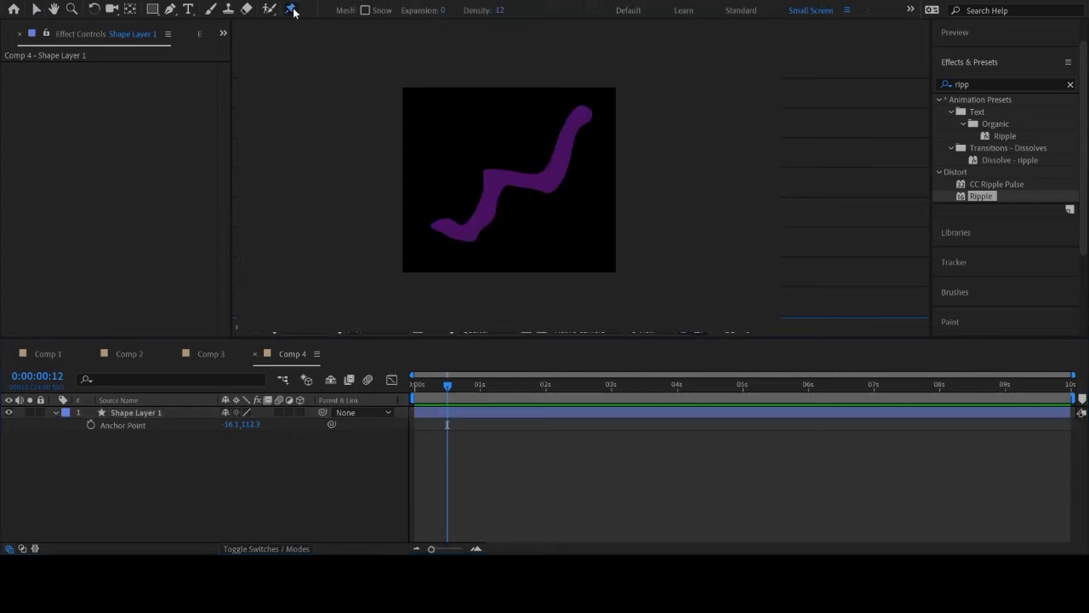
{"action": "left_click", "coordinate": [440, 227]}
{"action": "left_click", "coordinate": [494, 181]}
{"action": "left_click", "coordinate": [586, 112]}
{"action": "left_click", "coordinate": [560, 169]}
{"action": "left_click", "coordinate": [481, 222]}
At 0:00:00:08, reposition the Puppet pins to bend the ribbon into a smoother wave with both end pins pulled down.
{"action": "left_click_drag", "start_coordinate": [446, 385], "coordinate": [436, 385]}
{"action": "left_click_drag", "start_coordinate": [442, 229], "coordinate": [498, 205]}
{"action": "left_click", "coordinate": [479, 223]}
{"action": "left_click_drag", "start_coordinate": [565, 175], "coordinate": [549, 163]}
{"action": "left_click_drag", "start_coordinate": [585, 115], "coordinate": [586, 139]}
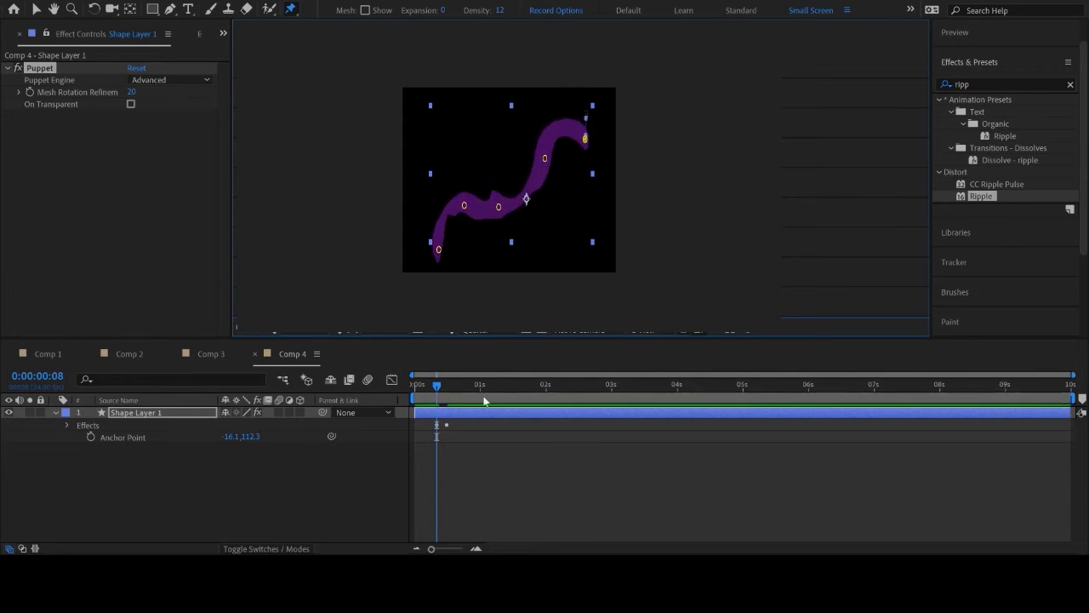
At 0:00:00:05, move the ribbon's lower end pin up and left, shift the middle pins and raise the upper end pin.
{"action": "left_click_drag", "start_coordinate": [437, 385], "coordinate": [429, 388]}
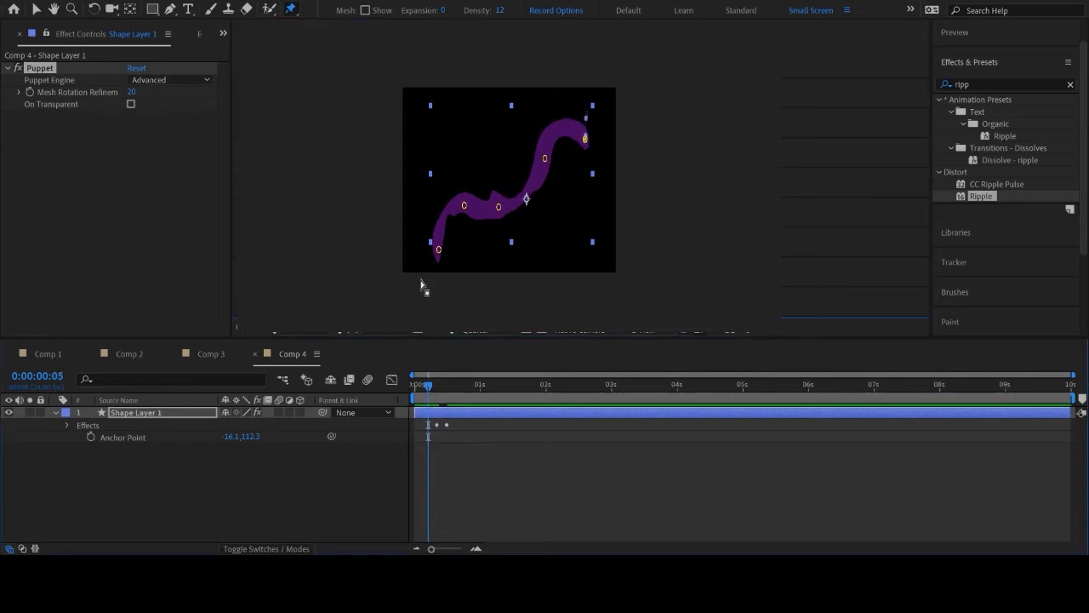
{"action": "left_click_drag", "start_coordinate": [442, 253], "coordinate": [427, 237]}
{"action": "left_click_drag", "start_coordinate": [464, 206], "coordinate": [561, 179]}
{"action": "left_click_drag", "start_coordinate": [584, 141], "coordinate": [589, 122]}
At 0:00:00:16, pull both end pins of the ribbon down, raise the pin beside the lower end and lower the middle pin.
{"action": "left_click_drag", "start_coordinate": [428, 385], "coordinate": [458, 387]}
{"action": "left_click_drag", "start_coordinate": [444, 233], "coordinate": [444, 256]}
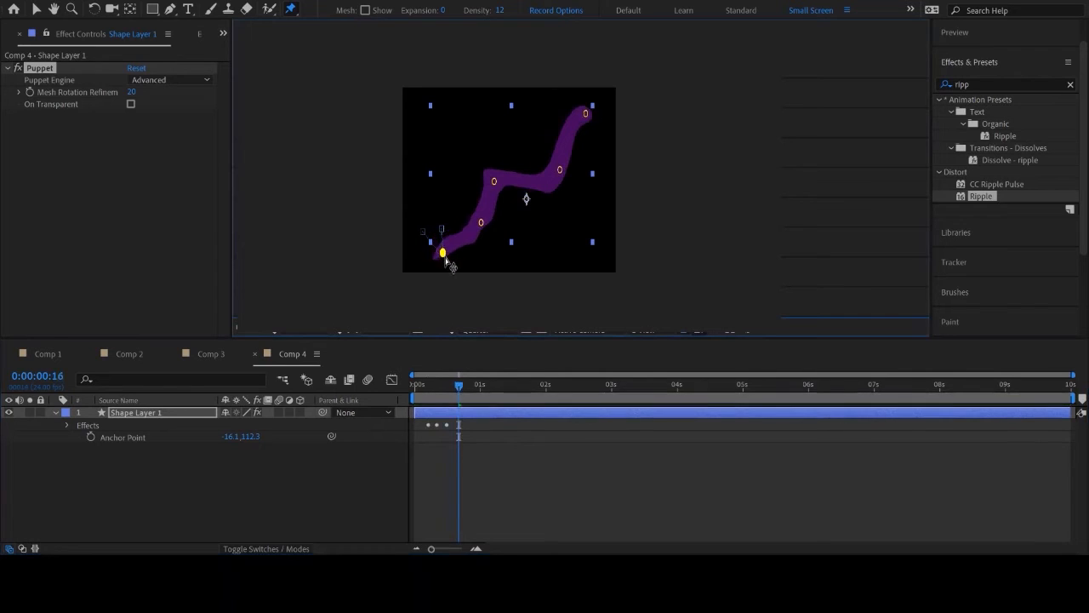
{"action": "left_click_drag", "start_coordinate": [481, 223], "coordinate": [500, 204]}
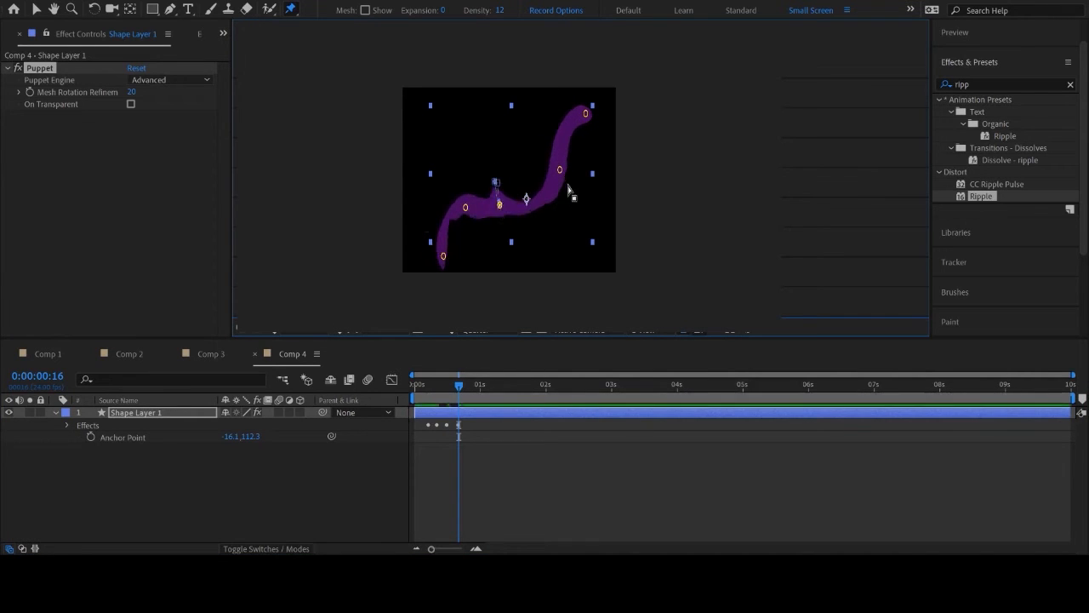
{"action": "mouse_move", "coordinate": [560, 174]}
{"action": "left_mouse_down"}
{"action": "mouse_move", "coordinate": [554, 167]}
{"action": "mouse_move", "coordinate": [562, 172]}
{"action": "left_mouse_up"}
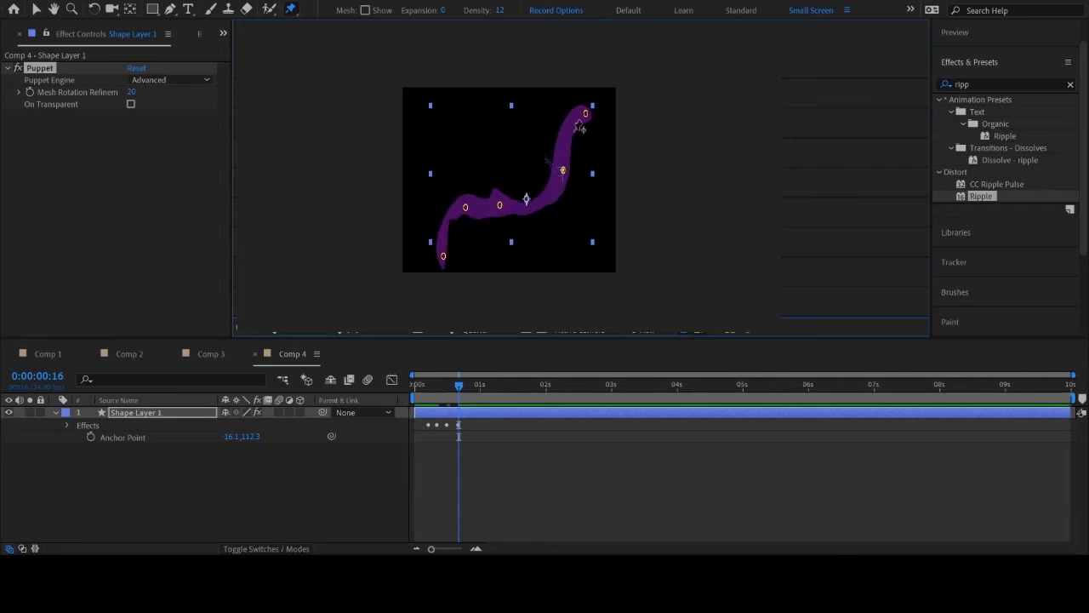
{"action": "left_click_drag", "start_coordinate": [585, 126], "coordinate": [589, 136]}
At 0:00:00:20, move the lower end pin up and left, lower its neighbouring pin, and raise the other three pins.
{"action": "mouse_move", "coordinate": [460, 398]}
{"action": "left_mouse_down"}
{"action": "mouse_move", "coordinate": [418, 399]}
{"action": "mouse_move", "coordinate": [472, 389]}
{"action": "left_mouse_up"}
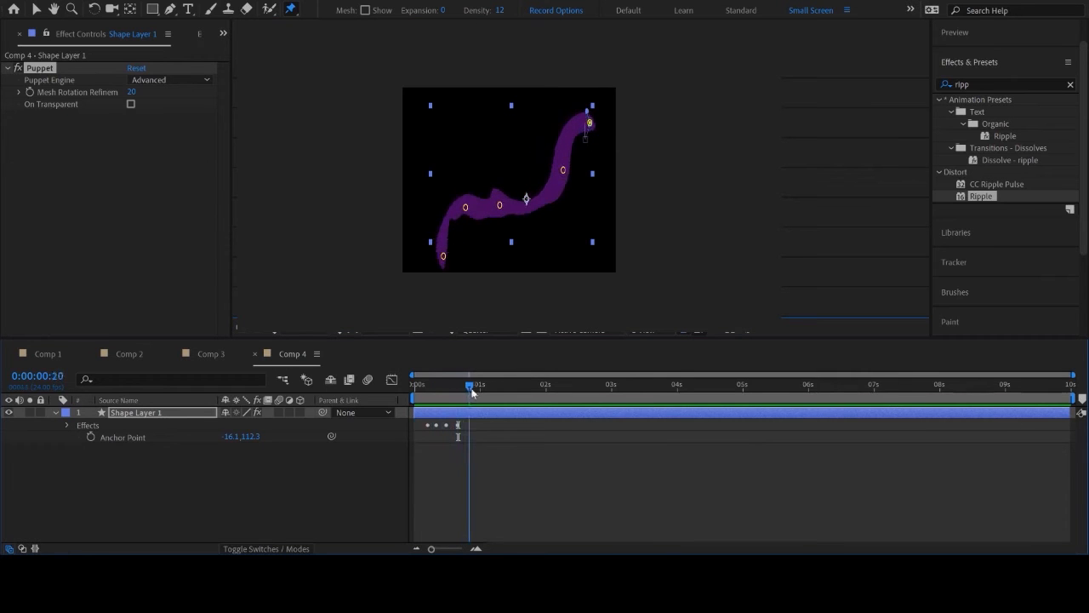
{"action": "left_click_drag", "start_coordinate": [443, 256], "coordinate": [427, 239]}
{"action": "left_click_drag", "start_coordinate": [466, 210], "coordinate": [594, 119]}
Copy all Position keyframes of the five Puppet pins and paste them repeatedly from 0:00:00:23 through 0:00:03:22 to loop the wave.
{"action": "left_click_drag", "start_coordinate": [488, 422], "coordinate": [422, 435]}
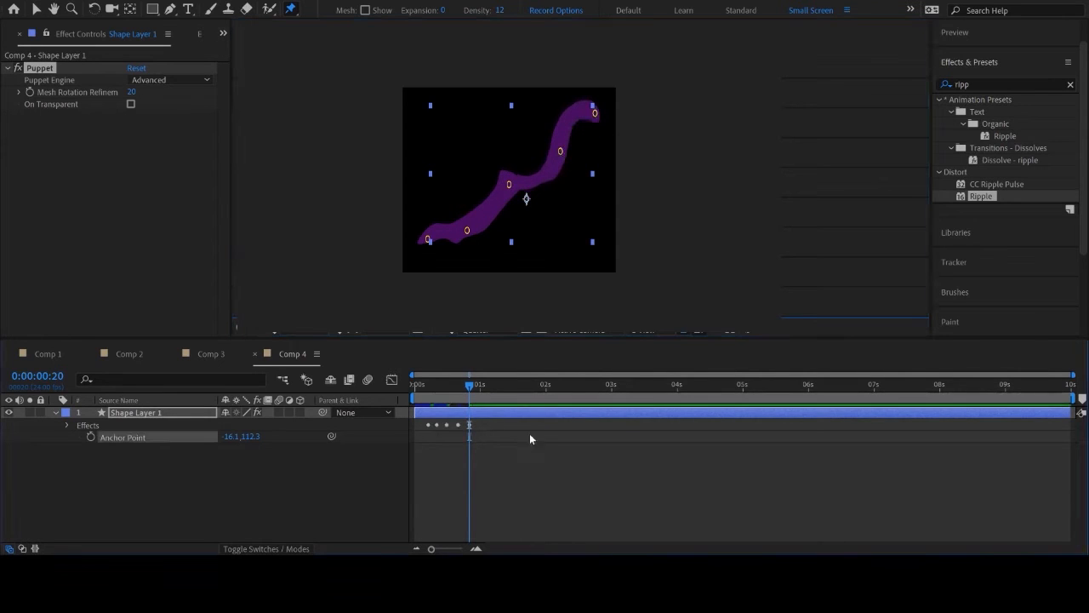
{"action": "key", "text": "u"}
{"action": "left_click", "coordinate": [505, 443]}
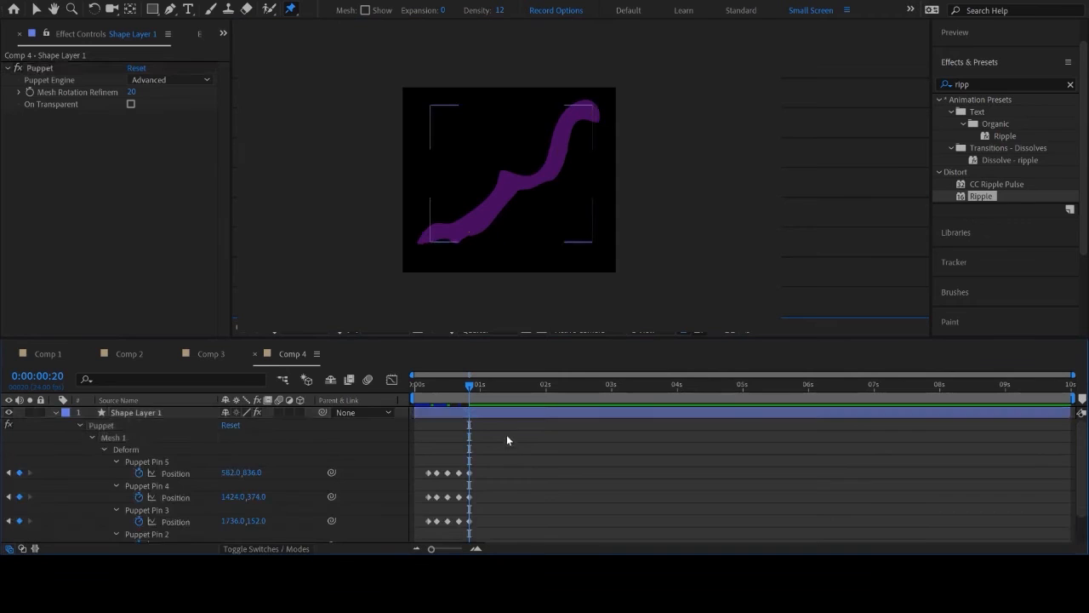
{"action": "scroll", "coordinate": [506, 439], "scroll_direction": "down", "scroll_amount": 2}
{"action": "left_click_drag", "start_coordinate": [485, 433], "coordinate": [402, 448]}
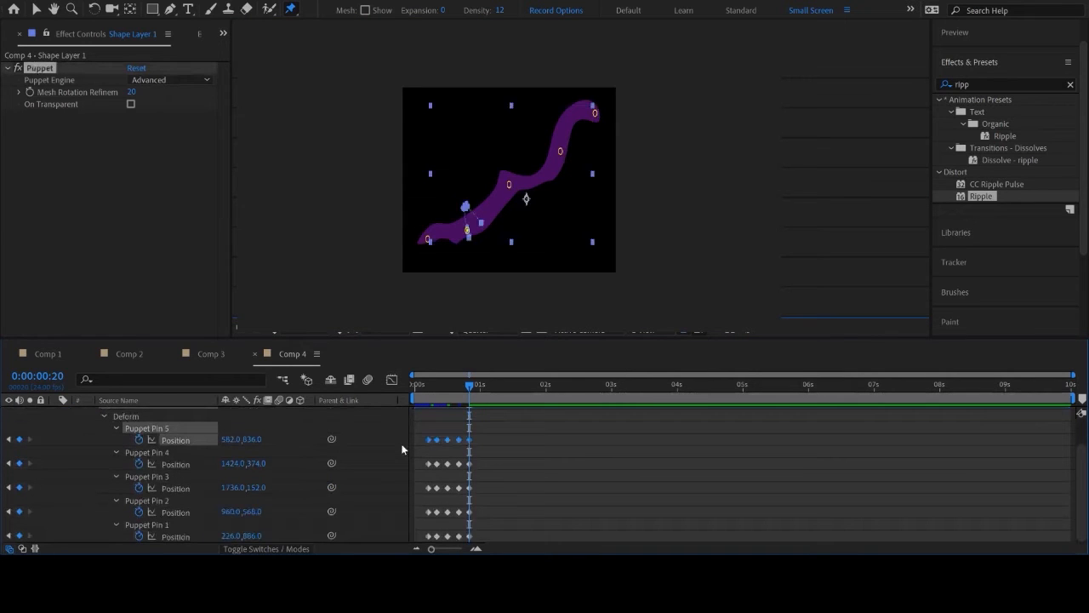
{"action": "left_click_drag", "start_coordinate": [504, 420], "coordinate": [384, 541]}
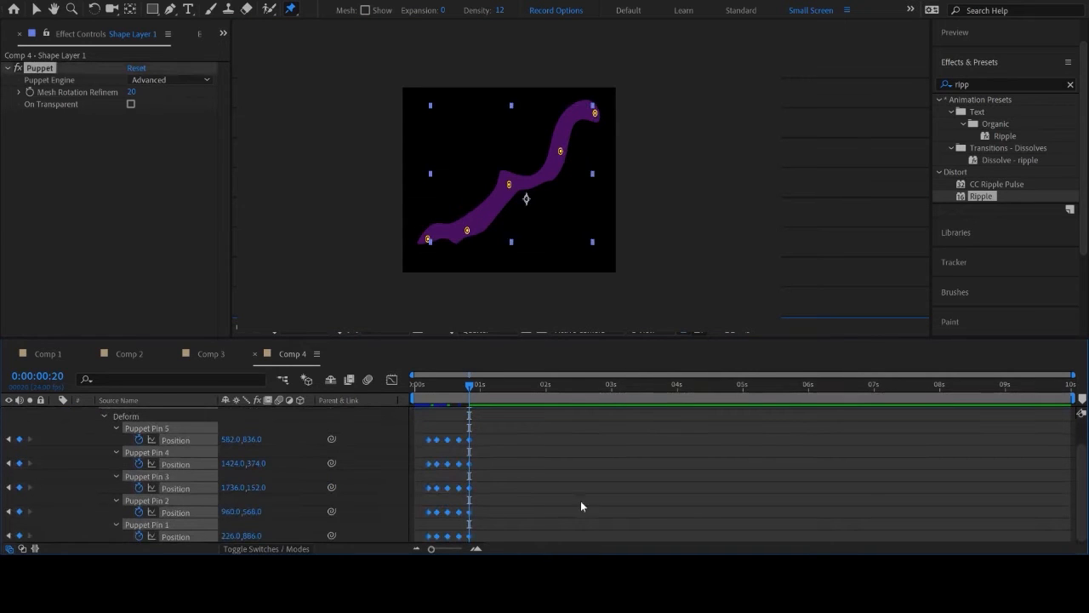
{"action": "left_click_drag", "start_coordinate": [473, 398], "coordinate": [481, 395]}
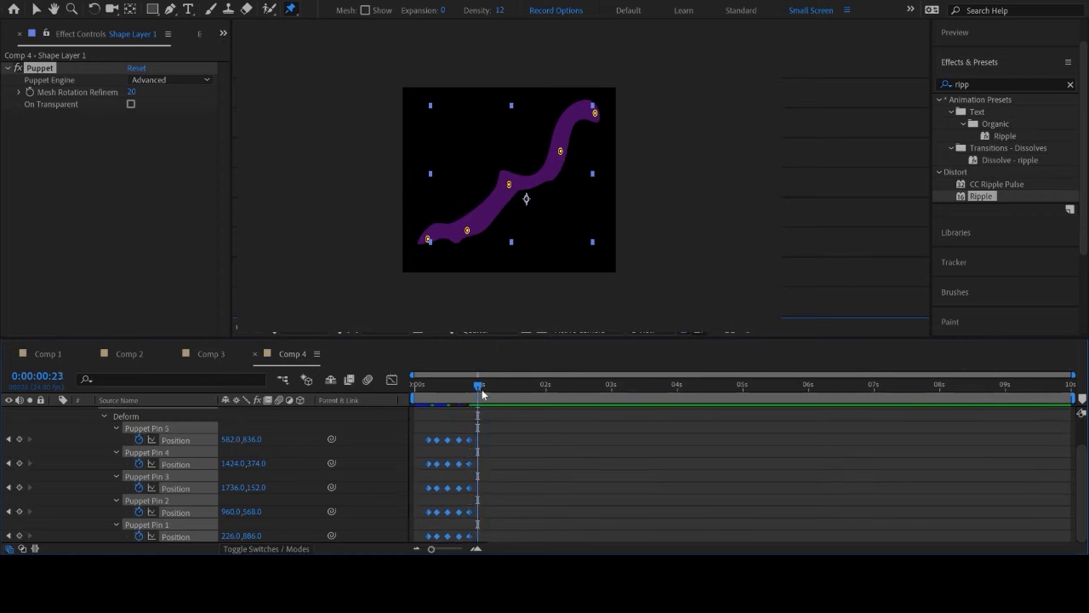
{"action": "key", "text": "ctrl+v"}
{"action": "left_click_drag", "start_coordinate": [483, 393], "coordinate": [672, 394]}
{"action": "key", "text": "ctrl+v"}
{"action": "key", "text": "ctrl+v"}
{"action": "key", "text": "ctrl+v"}
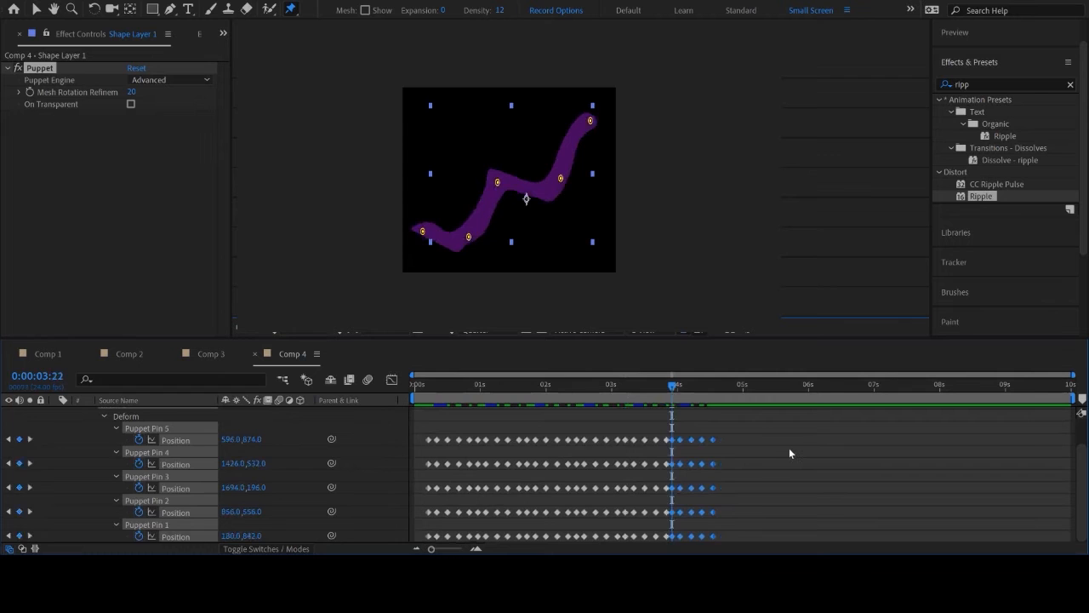
{"action": "left_click", "coordinate": [791, 447]}
{"action": "key", "text": "u"}
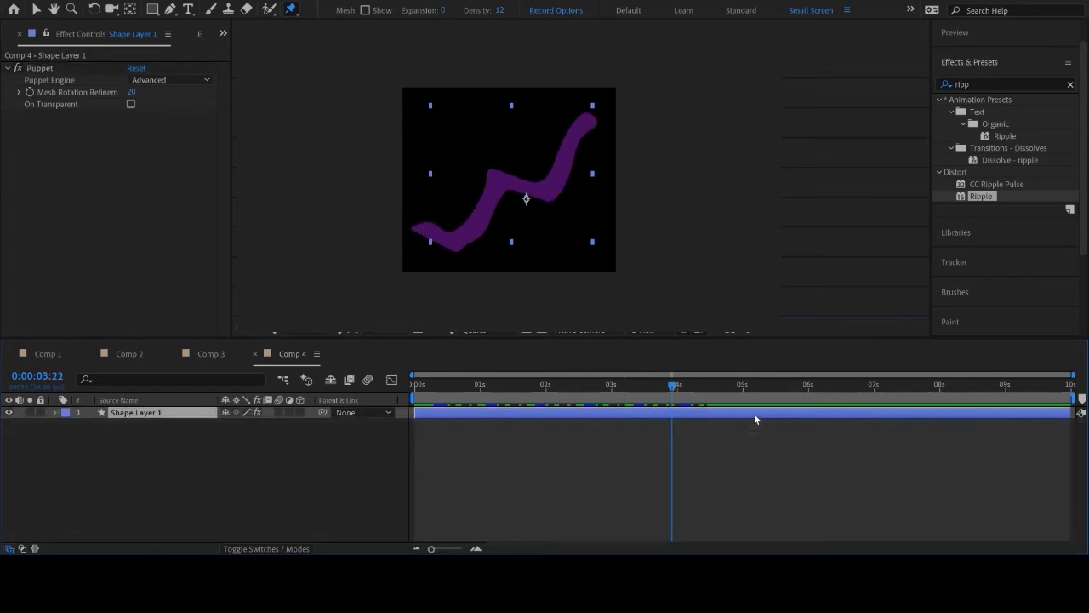
{"action": "left_click_drag", "start_coordinate": [636, 396], "coordinate": [408, 414]}
{"action": "key", "text": "a"}
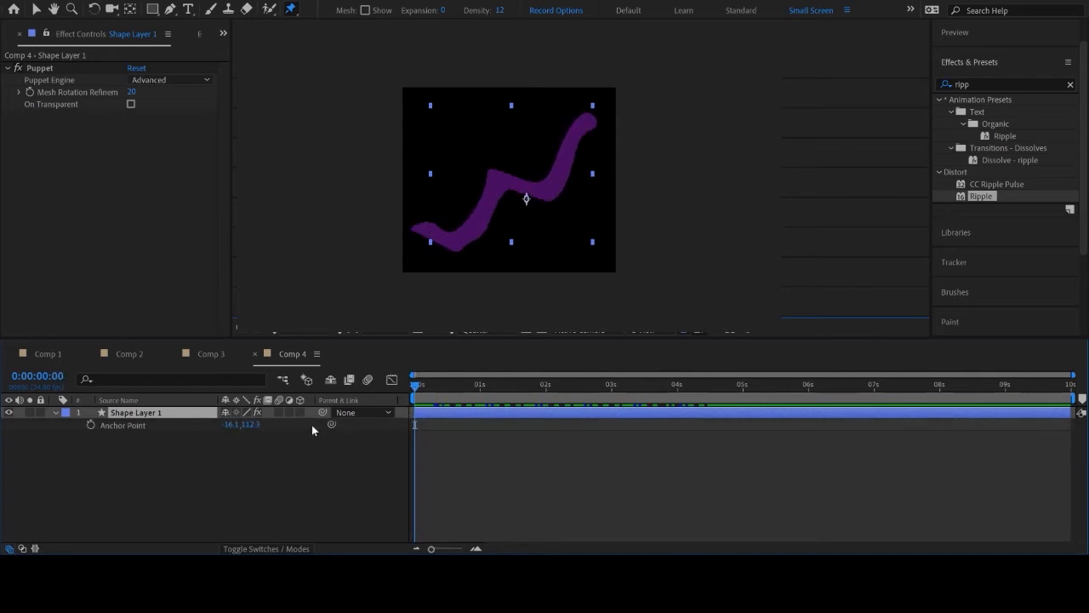
{"action": "left_click", "coordinate": [91, 424]}
{"action": "left_click_drag", "start_coordinate": [413, 385], "coordinate": [607, 389]}
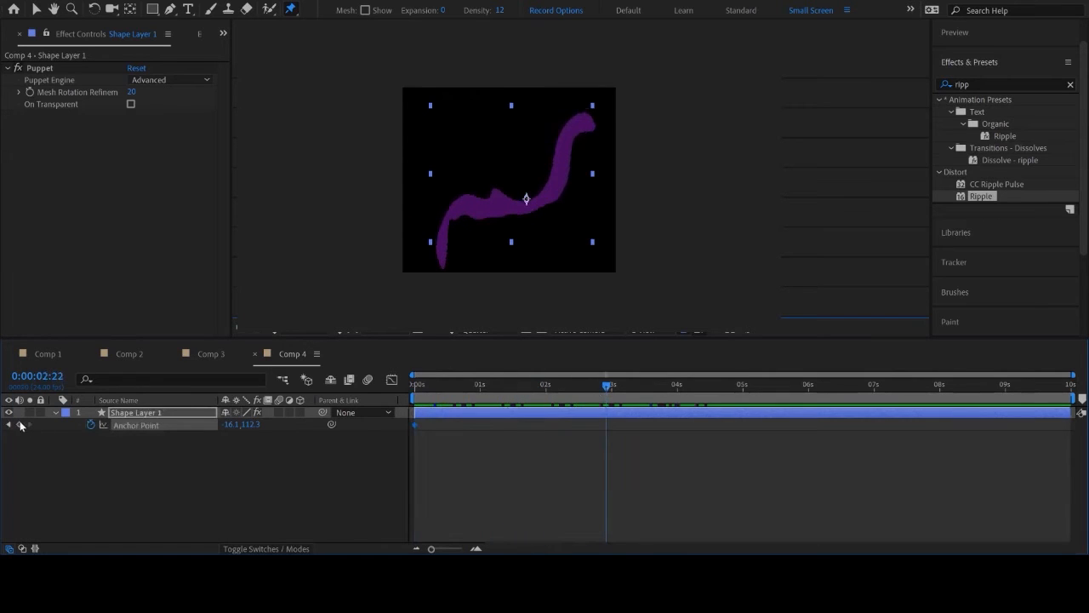
{"action": "left_click_drag", "start_coordinate": [609, 387], "coordinate": [414, 385]}
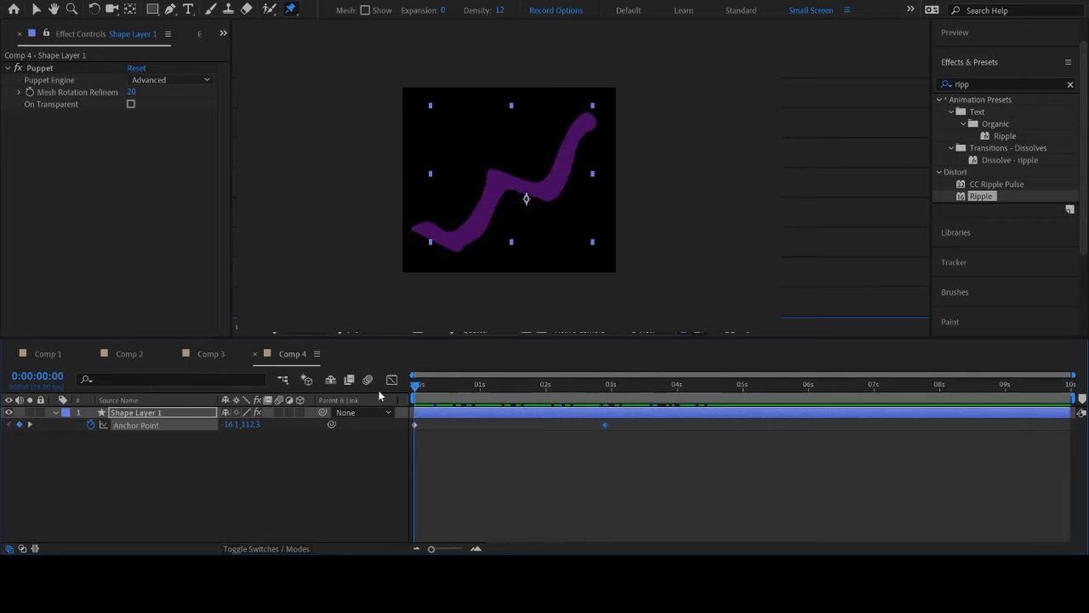
{"action": "left_click_drag", "start_coordinate": [229, 423], "coordinate": [763, 433]}
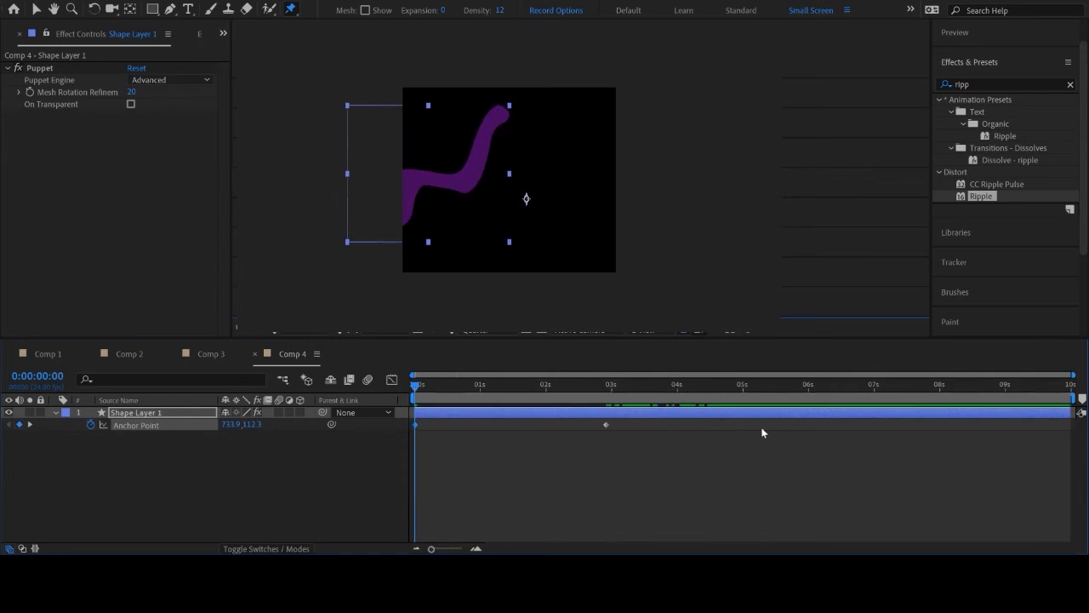
{"action": "key", "text": "ctrl+z"}
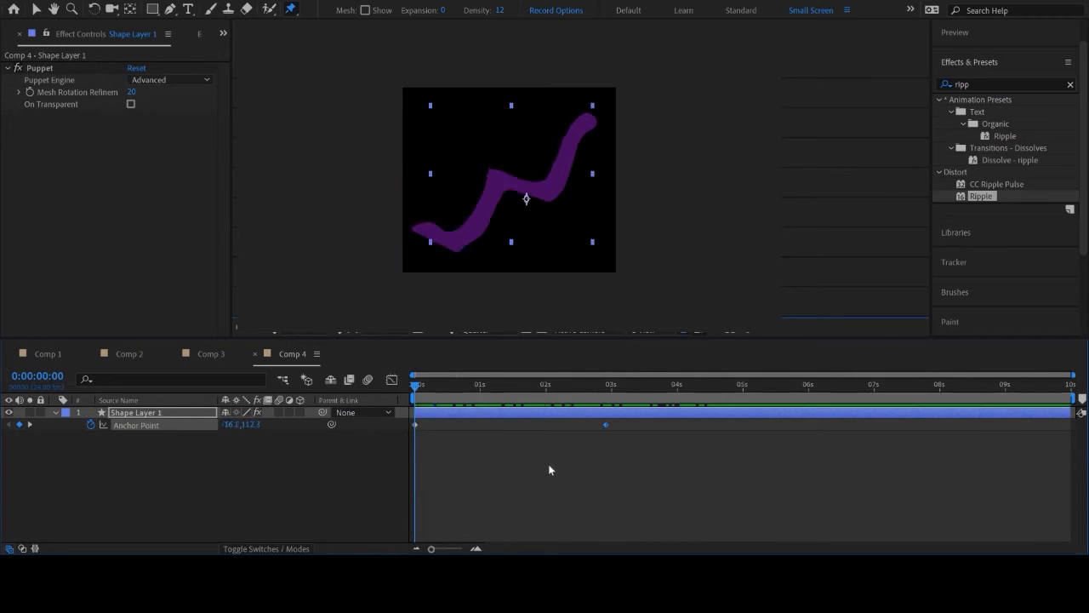
{"action": "key", "text": "k"}
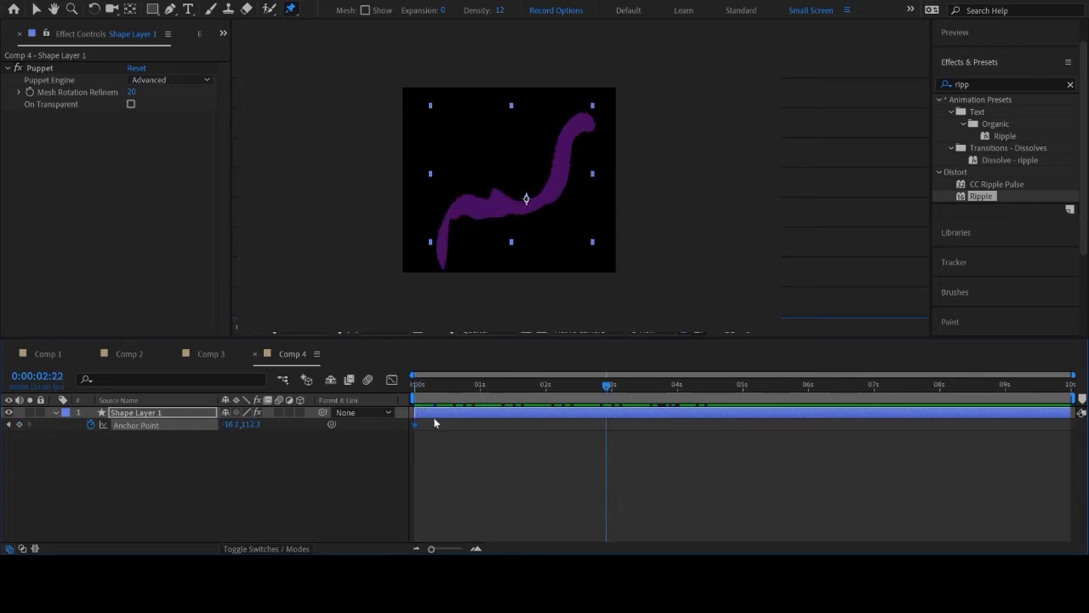
{"action": "key", "text": "ctrl+z"}
Pre-compose the waving ribbon layer under the name snake.
{"action": "left_click_drag", "start_coordinate": [449, 390], "coordinate": [662, 387]}
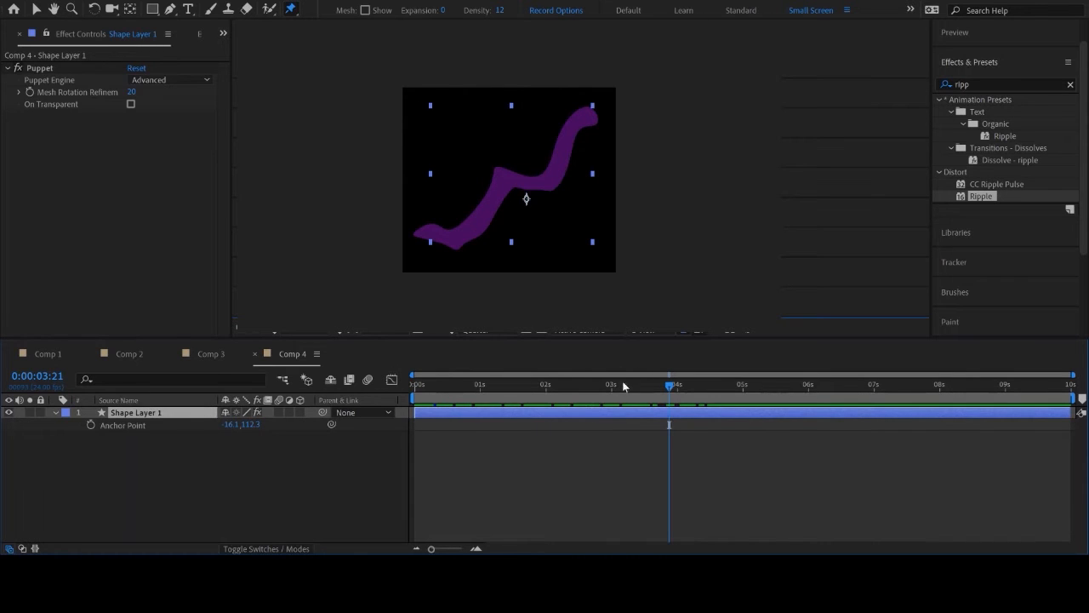
{"action": "key", "text": "ctrl+n"}
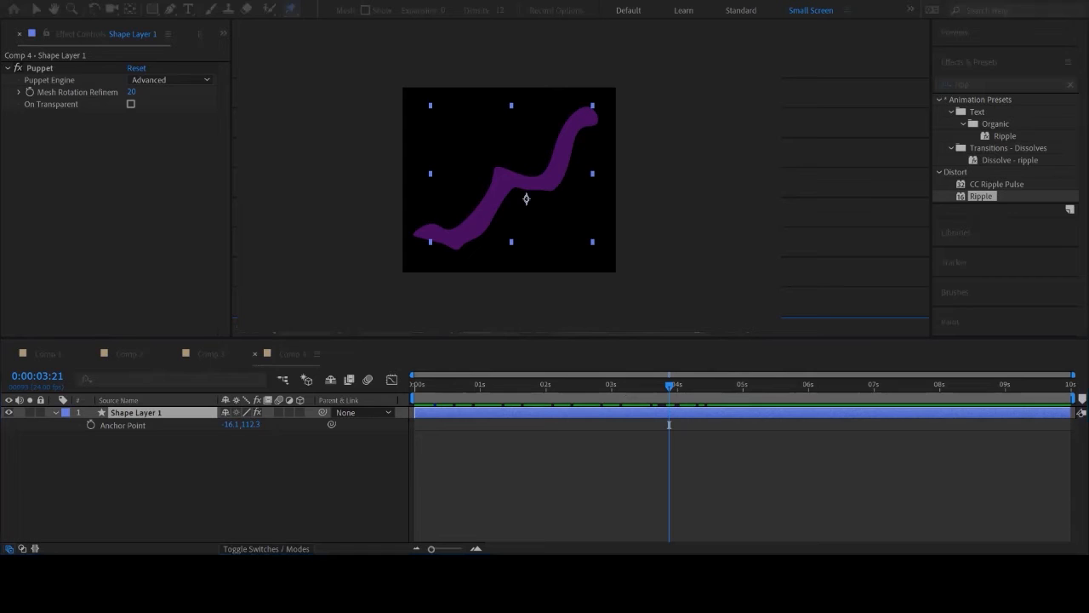
{"action": "left_click", "coordinate": [571, 510]}
At 0:00:00:00, keyframe the snake layer's Anchor Point at 2893.0, -526.0, outside the frame's lower-left corner, and switch to the Selection tool.
{"action": "left_click_drag", "start_coordinate": [487, 383], "coordinate": [455, 437]}
{"action": "key", "text": "a"}
{"action": "left_click_drag", "start_coordinate": [256, 424], "coordinate": [8, 403]}
{"action": "left_click_drag", "start_coordinate": [235, 425], "coordinate": [333, 442]}
{"action": "left_click_drag", "start_coordinate": [257, 424], "coordinate": [101, 384]}
{"action": "left_click_drag", "start_coordinate": [225, 428], "coordinate": [412, 434]}
{"action": "left_click_drag", "start_coordinate": [265, 427], "coordinate": [49, 447]}
{"action": "left_click_drag", "start_coordinate": [230, 424], "coordinate": [160, 425]}
{"action": "left_click_drag", "start_coordinate": [232, 425], "coordinate": [240, 430]}
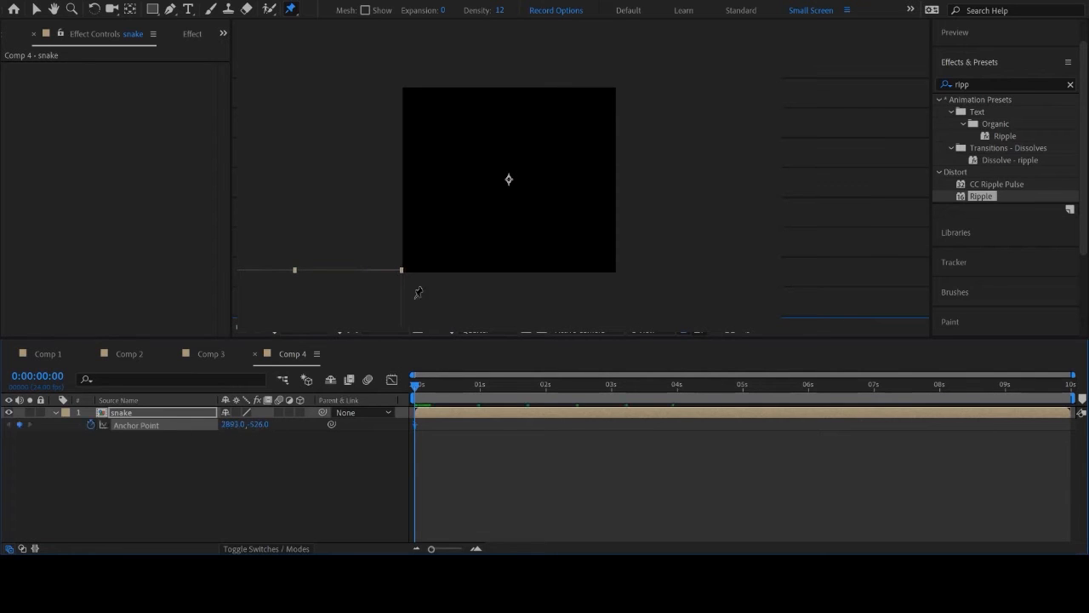
{"action": "left_click", "coordinate": [34, 9]}
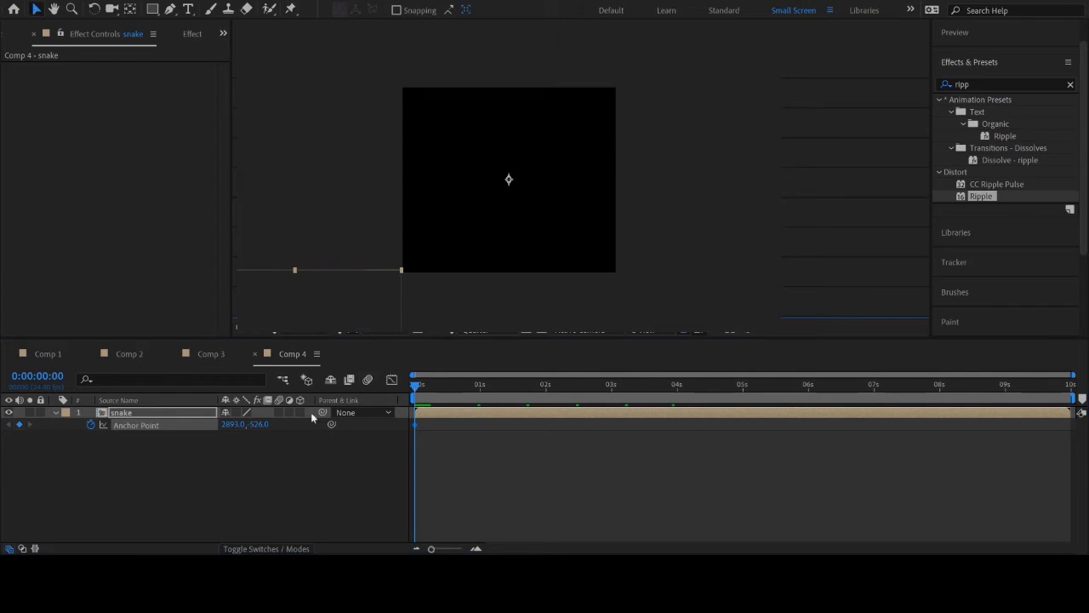
At 0:00:03:00, change the snake layer's Anchor Point so the snake crosses the frame and exits beyond its upper-right corner.
{"action": "left_click_drag", "start_coordinate": [421, 384], "coordinate": [613, 384]}
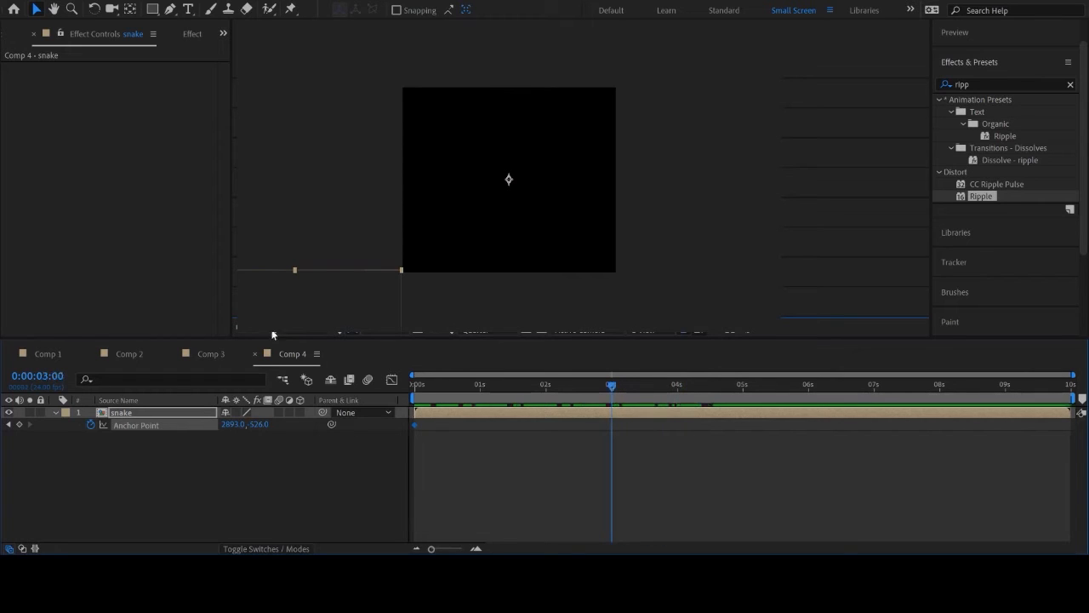
{"action": "left_click_drag", "start_coordinate": [227, 423], "coordinate": [772, 438]}
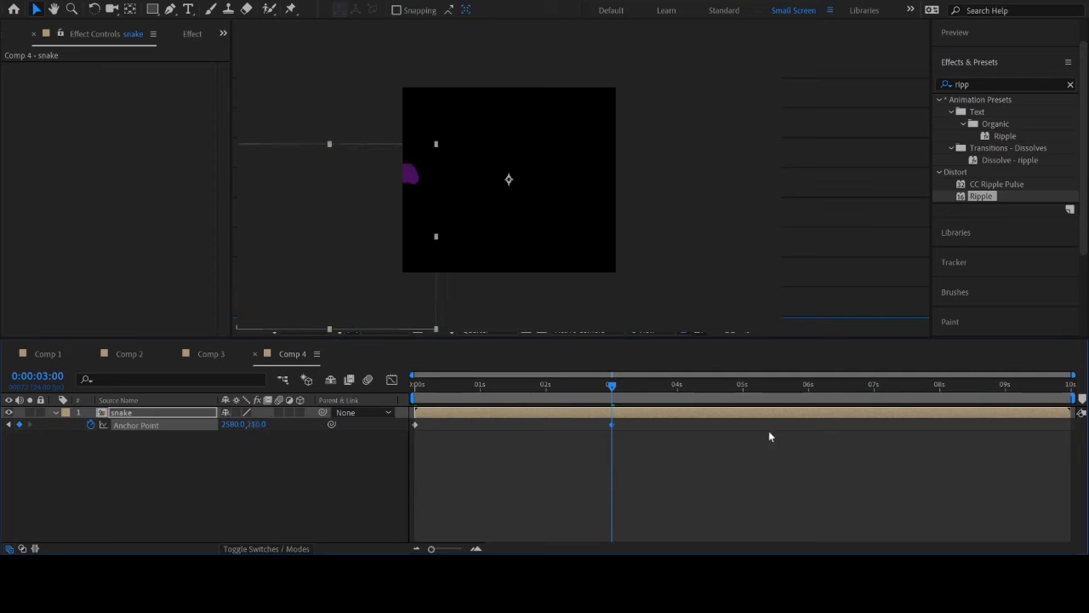
{"action": "left_click", "coordinate": [209, 456]}
{"action": "left_click_drag", "start_coordinate": [230, 424], "coordinate": [393, 522]}
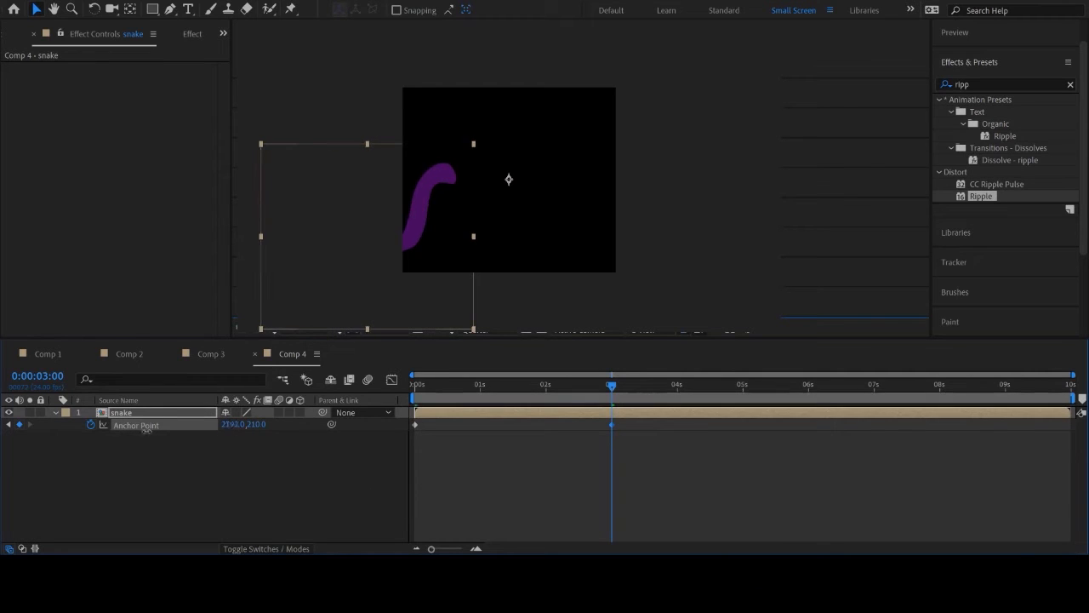
{"action": "left_click_drag", "start_coordinate": [224, 427], "coordinate": [202, 481]}
{"action": "left_click_drag", "start_coordinate": [230, 427], "coordinate": [2, 432]}
{"action": "left_click_drag", "start_coordinate": [257, 431], "coordinate": [344, 427]}
{"action": "left_click_drag", "start_coordinate": [223, 432], "coordinate": [367, 428]}
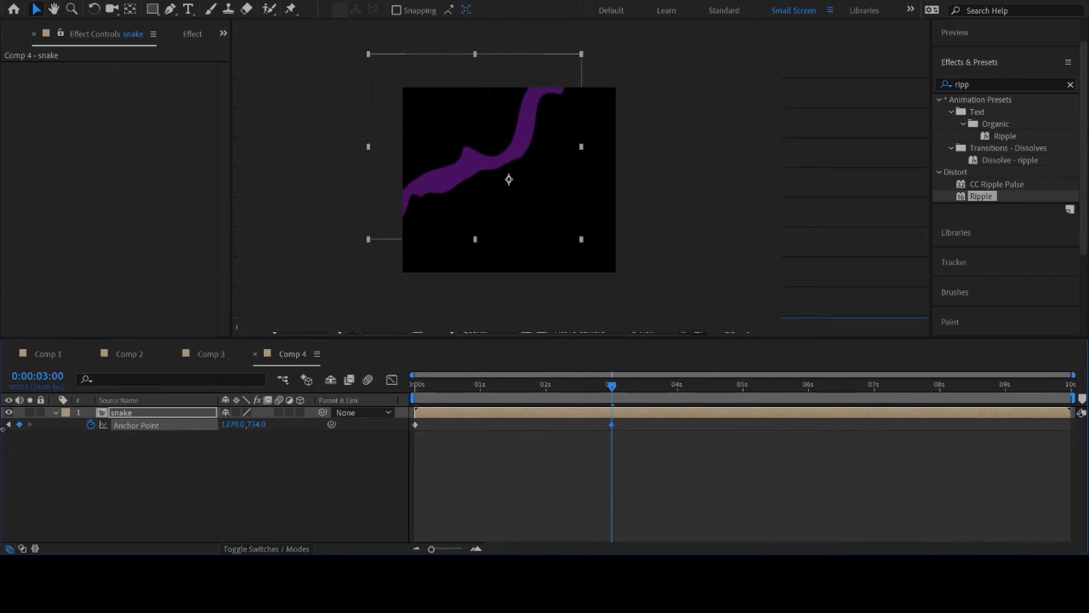
{"action": "left_click_drag", "start_coordinate": [175, 431], "coordinate": [130, 431]}
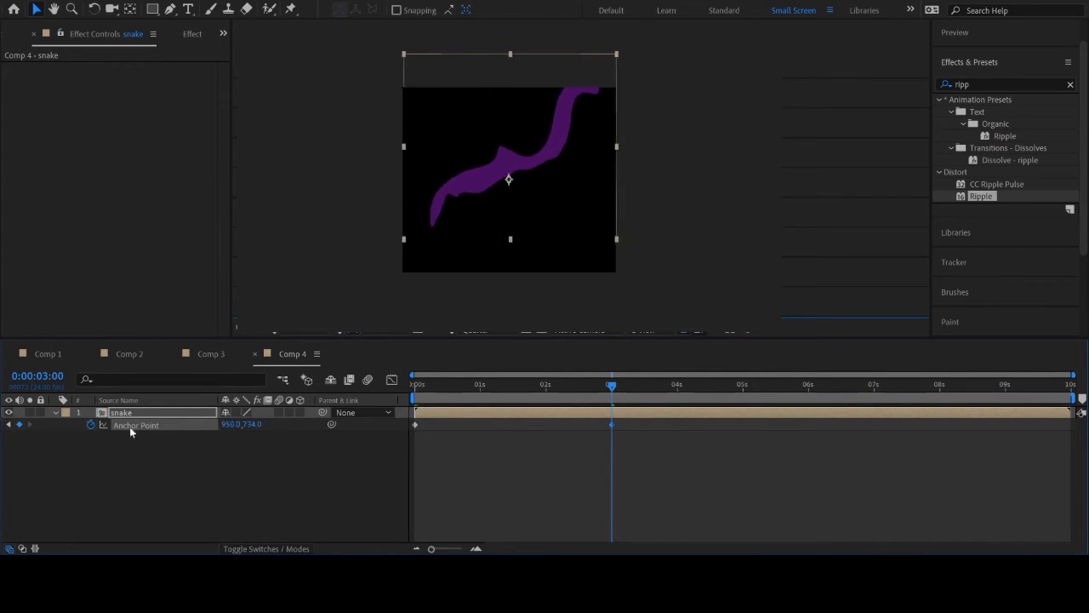
{"action": "left_click_drag", "start_coordinate": [243, 433], "coordinate": [320, 435]}
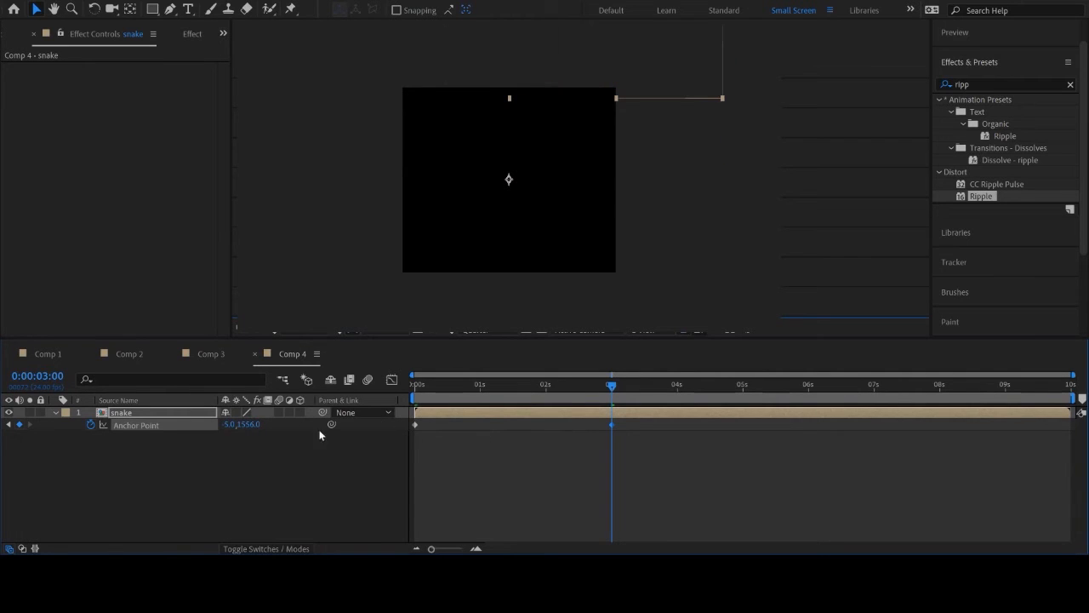
{"action": "left_click_drag", "start_coordinate": [231, 425], "coordinate": [98, 423]}
{"action": "left_click_drag", "start_coordinate": [230, 427], "coordinate": [42, 427]}
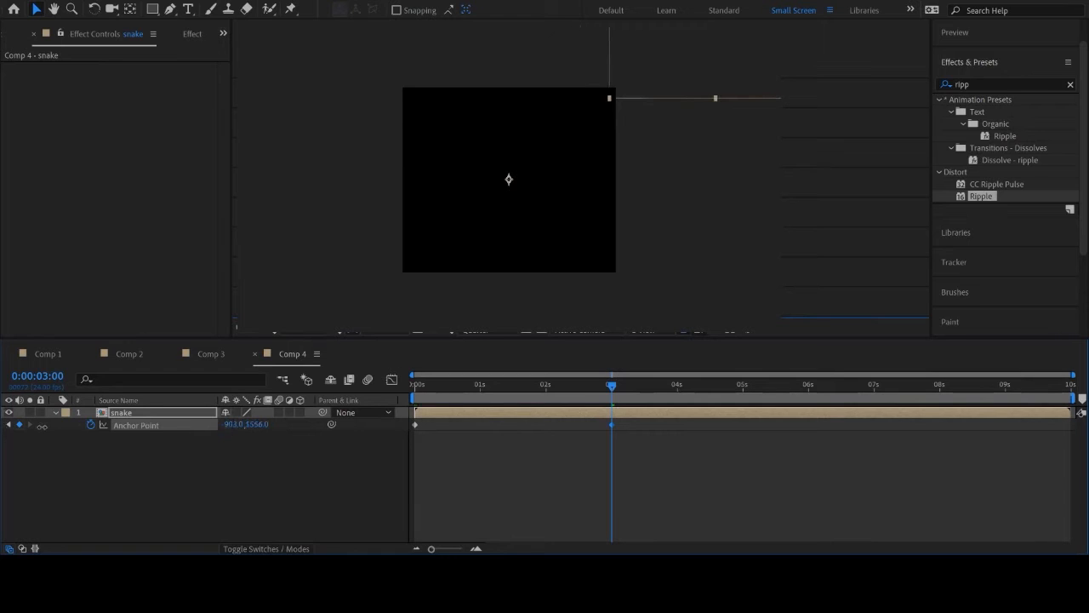
{"action": "left_click_drag", "start_coordinate": [257, 424], "coordinate": [166, 424]}
Preview the snake's movement across the frame from the start and scrub through it around 0:00:01:13.
{"action": "left_click_drag", "start_coordinate": [440, 385], "coordinate": [409, 377]}
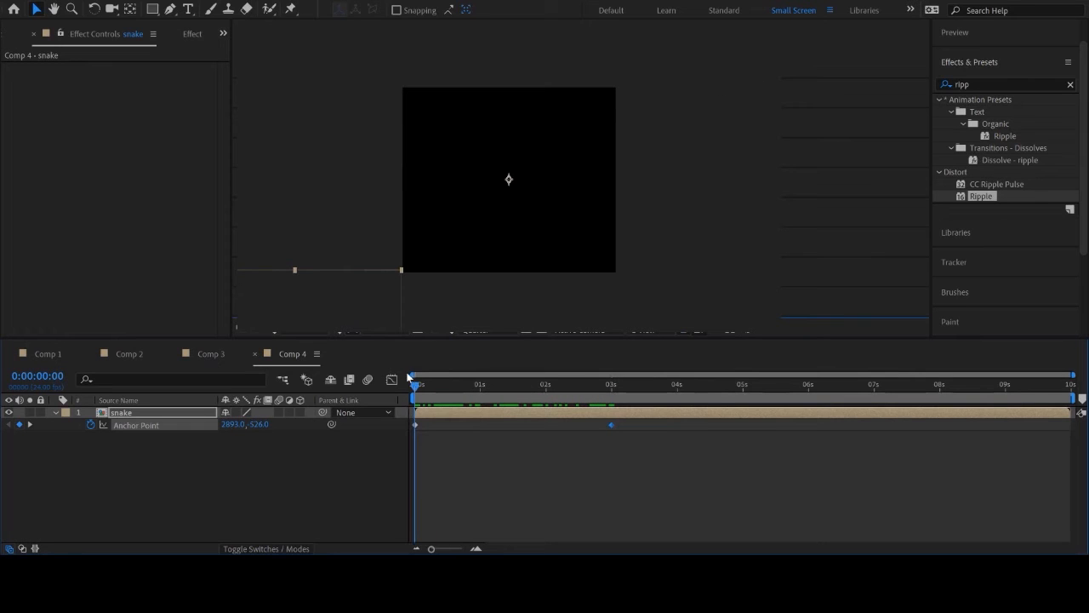
{"action": "key", "text": "space"}
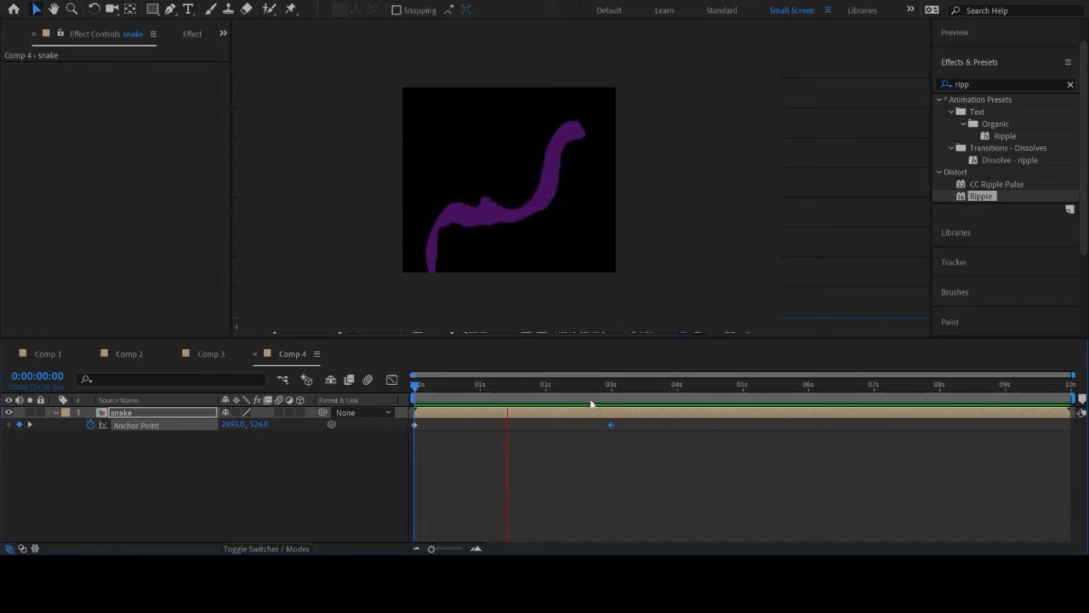
{"action": "key", "text": "space"}
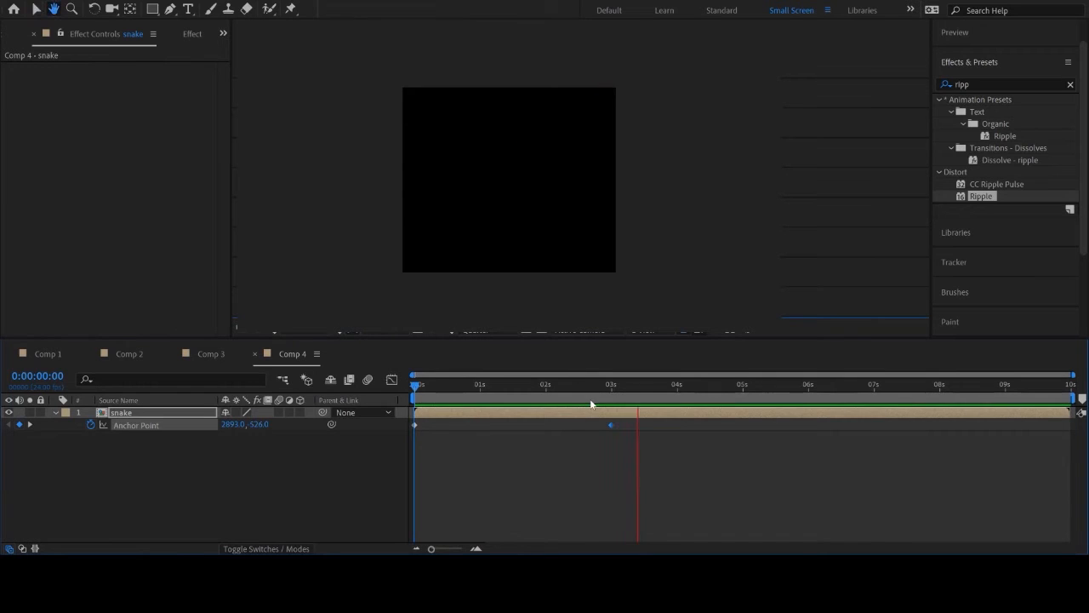
{"action": "left_click_drag", "start_coordinate": [416, 384], "coordinate": [516, 373]}
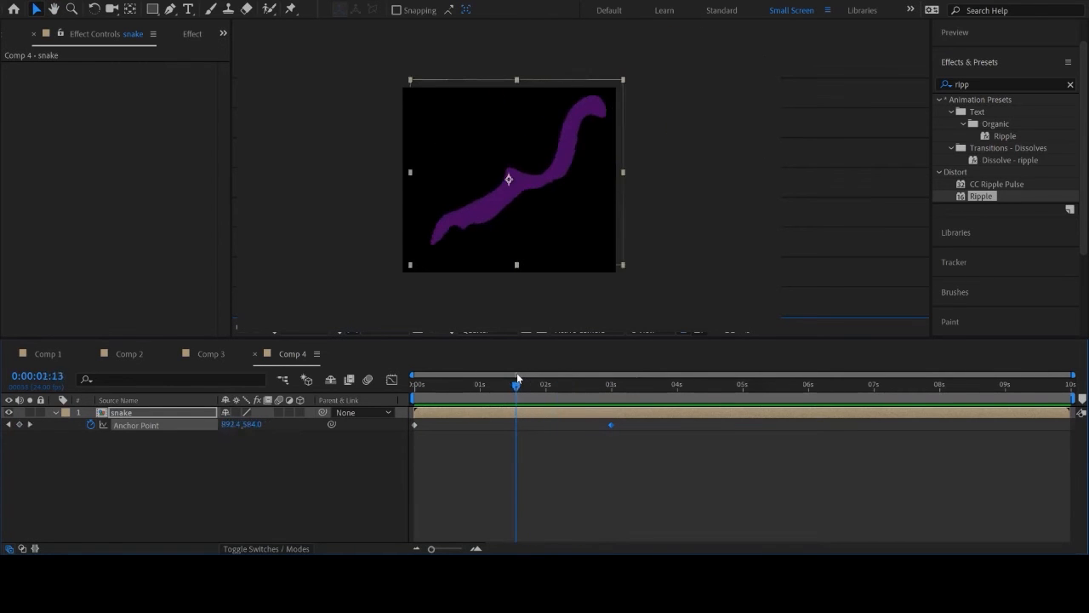
{"action": "left_click_drag", "start_coordinate": [516, 374], "coordinate": [399, 376]}
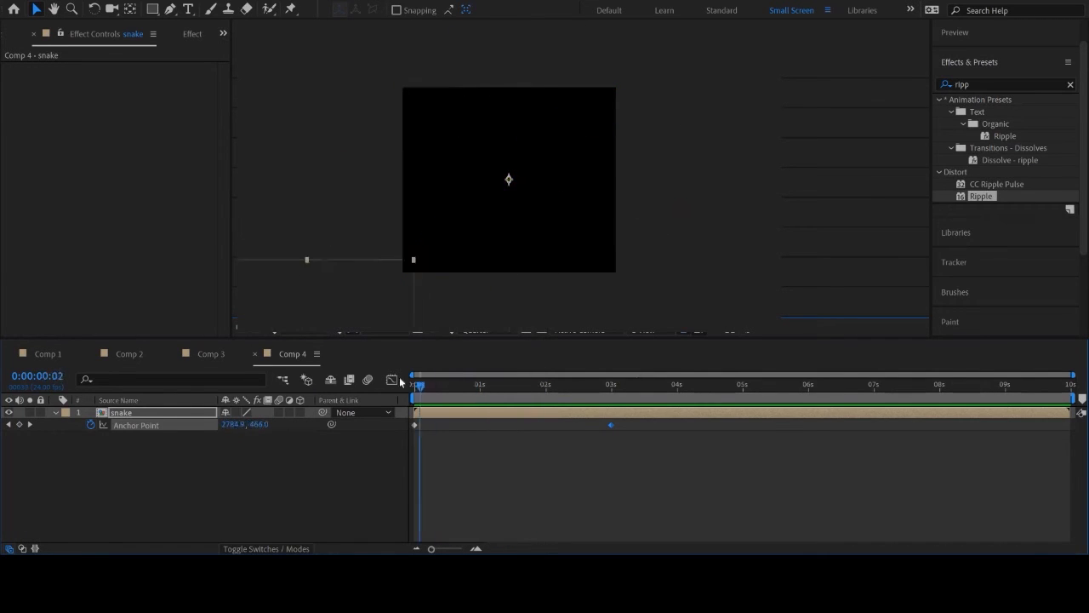
Return to 0:00:00:00 and duplicate the snake layer.
{"action": "left_click", "coordinate": [150, 415]}
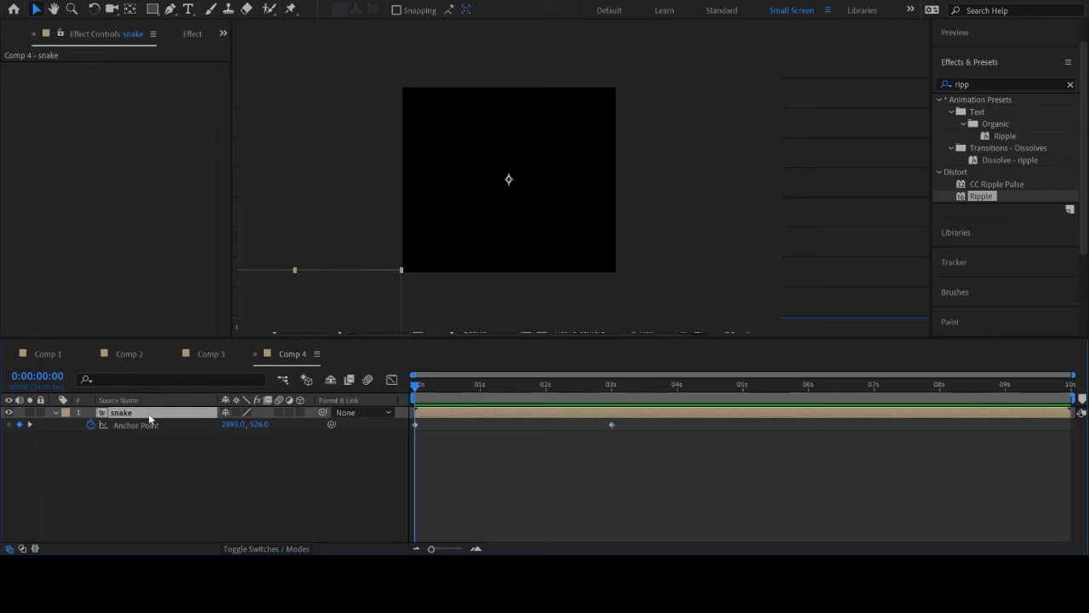
{"action": "left_click", "coordinate": [128, 471]}
{"action": "left_click", "coordinate": [130, 415]}
{"action": "key", "text": "ctrl+d"}
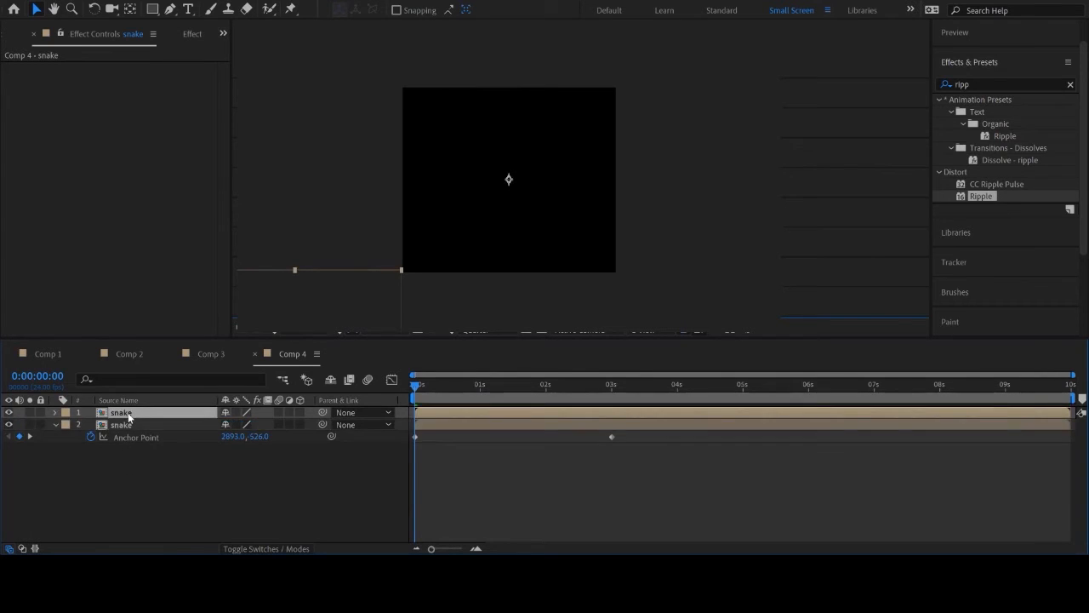
Set the duplicate snake's Position to 1230.0, 540.0 and shift its layer a few frames later than the original.
{"action": "key", "text": "p"}
{"action": "left_click_drag", "start_coordinate": [230, 424], "coordinate": [457, 434]}
{"action": "left_click_drag", "start_coordinate": [414, 385], "coordinate": [497, 388]}
{"action": "left_click_drag", "start_coordinate": [241, 429], "coordinate": [257, 429]}
{"action": "left_click_drag", "start_coordinate": [438, 412], "coordinate": [450, 412]}
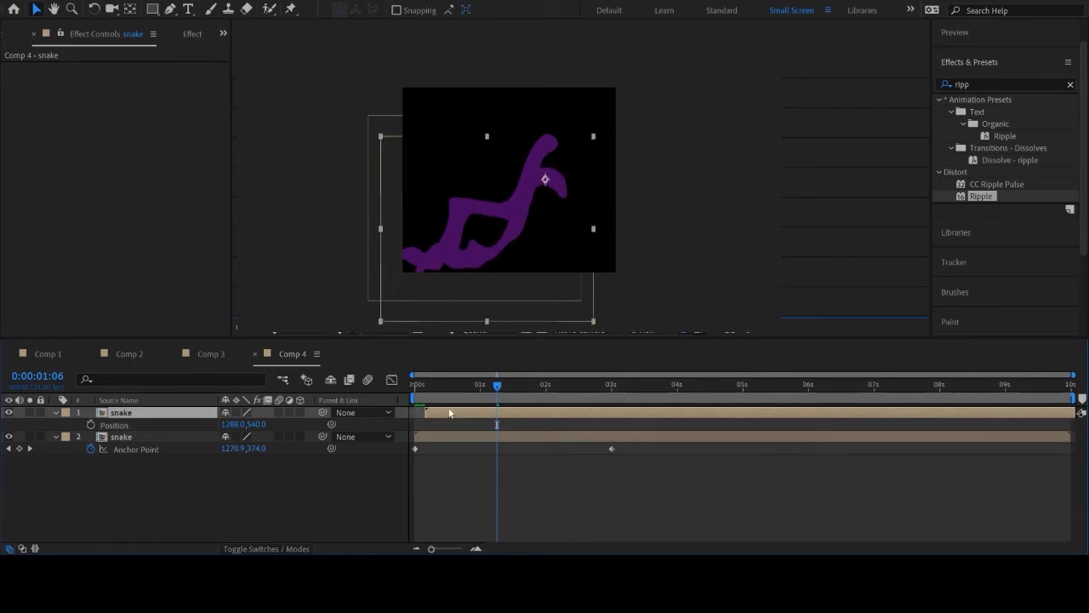
{"action": "left_click_drag", "start_coordinate": [241, 424], "coordinate": [191, 424]}
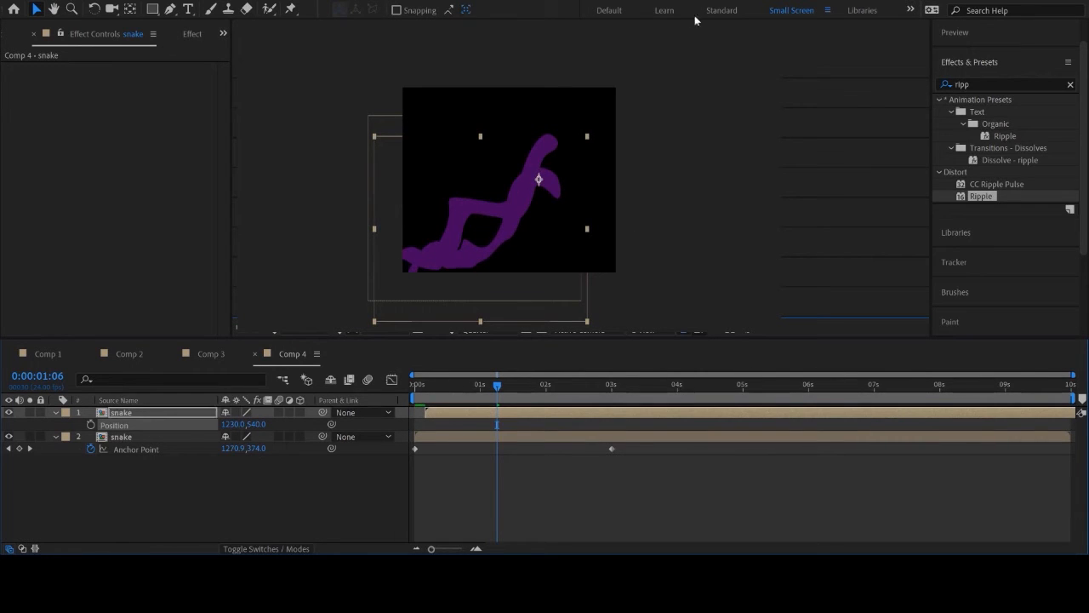
Apply the Fill effect in its default red to the duplicate snake and move to 0:00:01:04.
{"action": "double_click", "coordinate": [983, 83]}
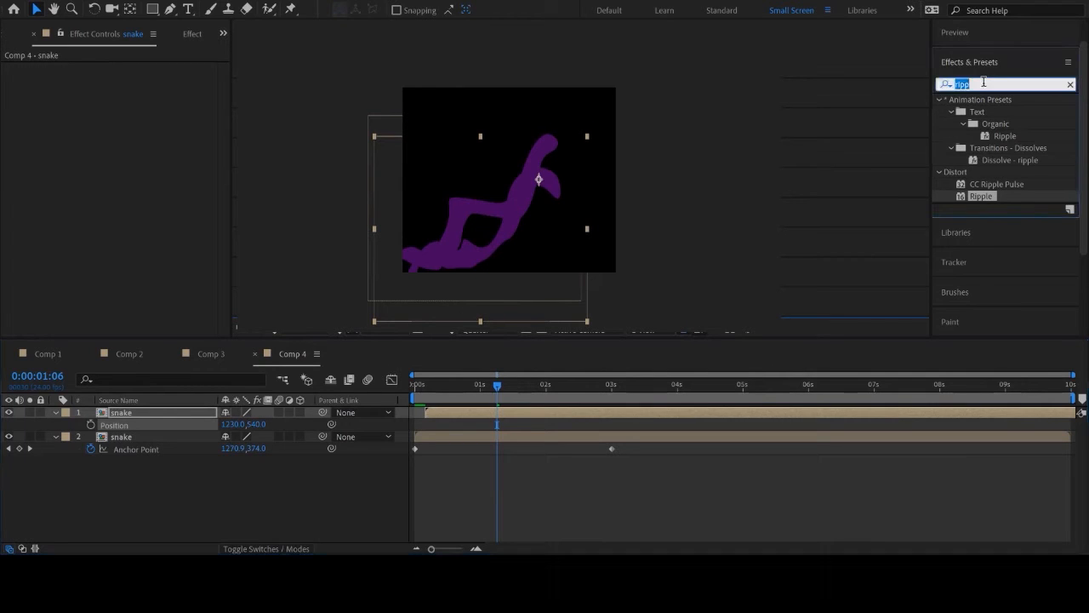
{"action": "type", "text": "fill"}
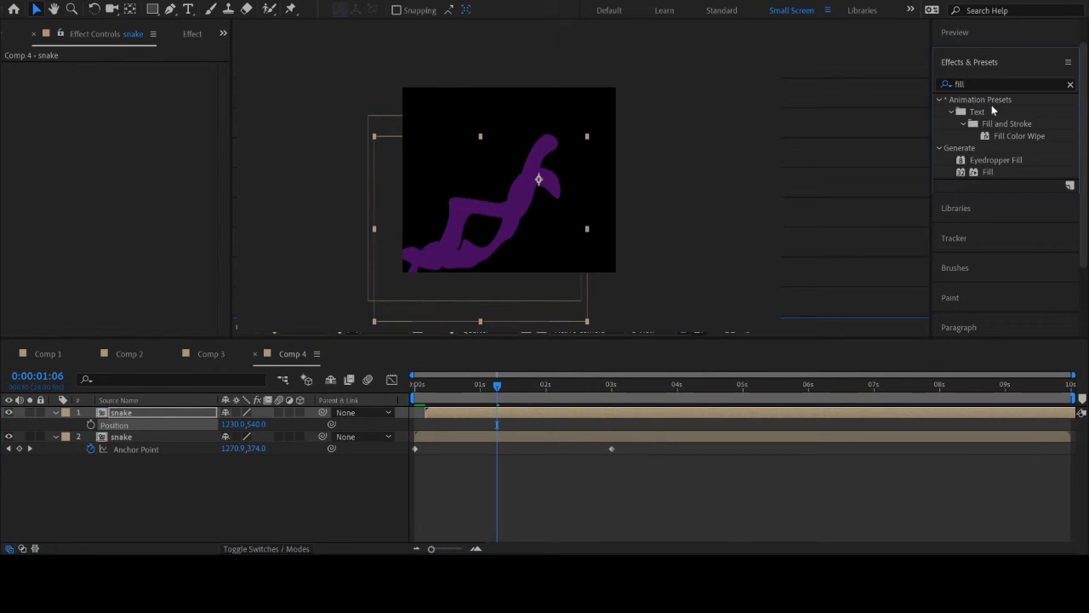
{"action": "double_click", "coordinate": [979, 172]}
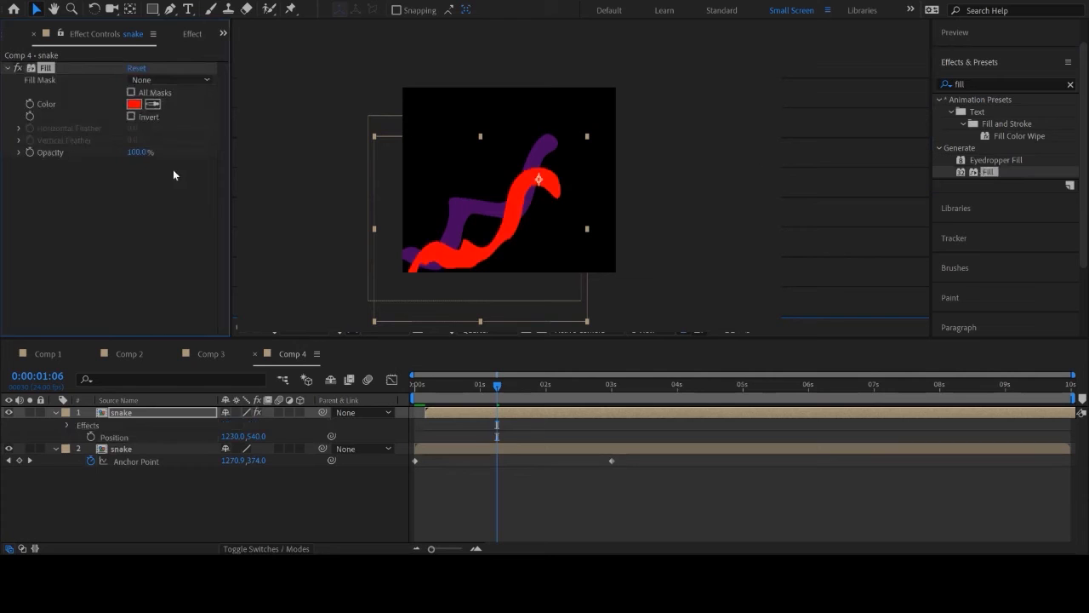
{"action": "mouse_move", "coordinate": [497, 385]}
{"action": "left_mouse_down"}
{"action": "mouse_move", "coordinate": [416, 383]}
{"action": "mouse_move", "coordinate": [491, 385]}
{"action": "left_mouse_up"}
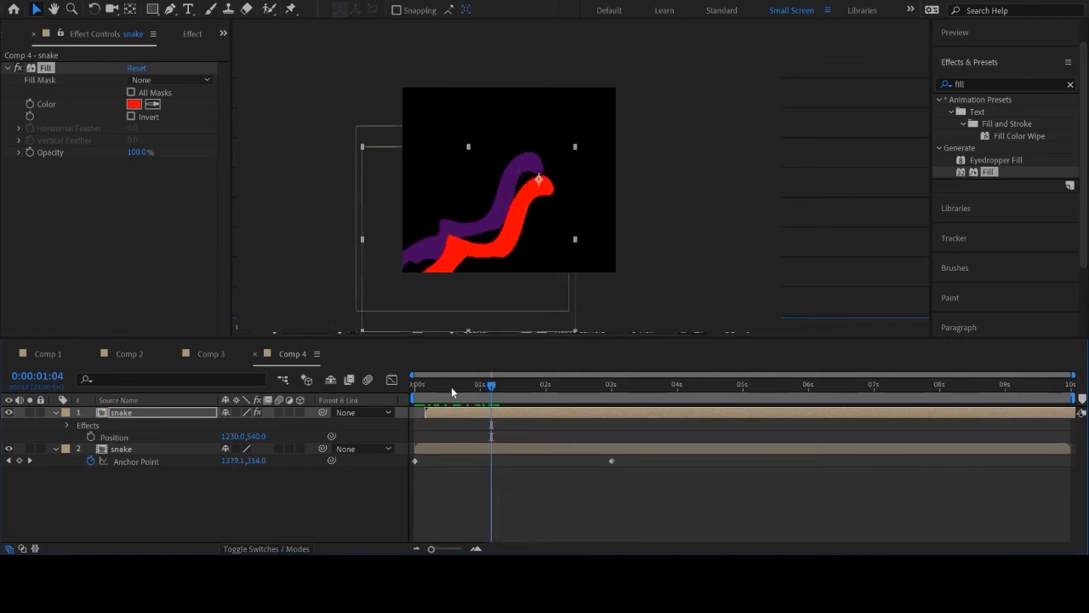
Duplicate the red snake, start the copy a few frames later and set its Position to 1573.0, 540.0.
{"action": "left_click", "coordinate": [447, 414]}
{"action": "key", "text": "ctrl+d"}
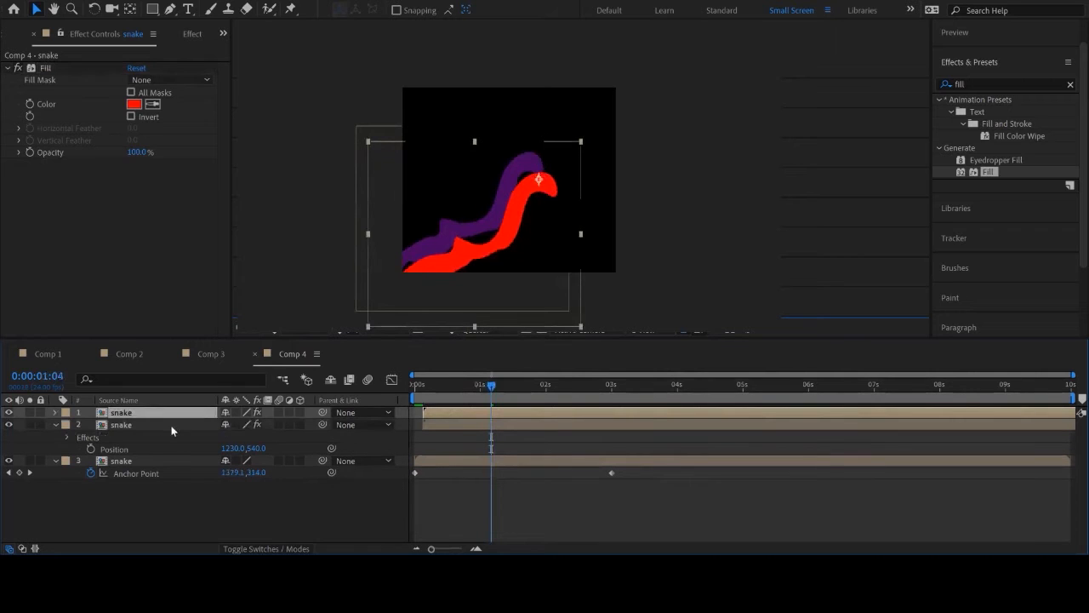
{"action": "left_click_drag", "start_coordinate": [447, 414], "coordinate": [459, 411]}
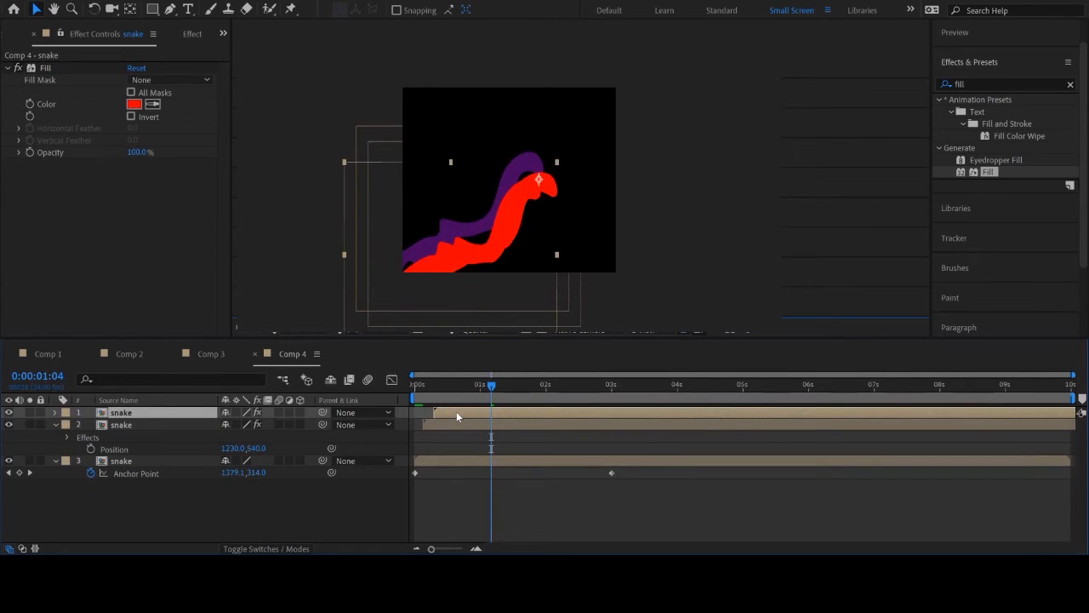
{"action": "key", "text": "p"}
{"action": "left_click_drag", "start_coordinate": [233, 423], "coordinate": [333, 423]}
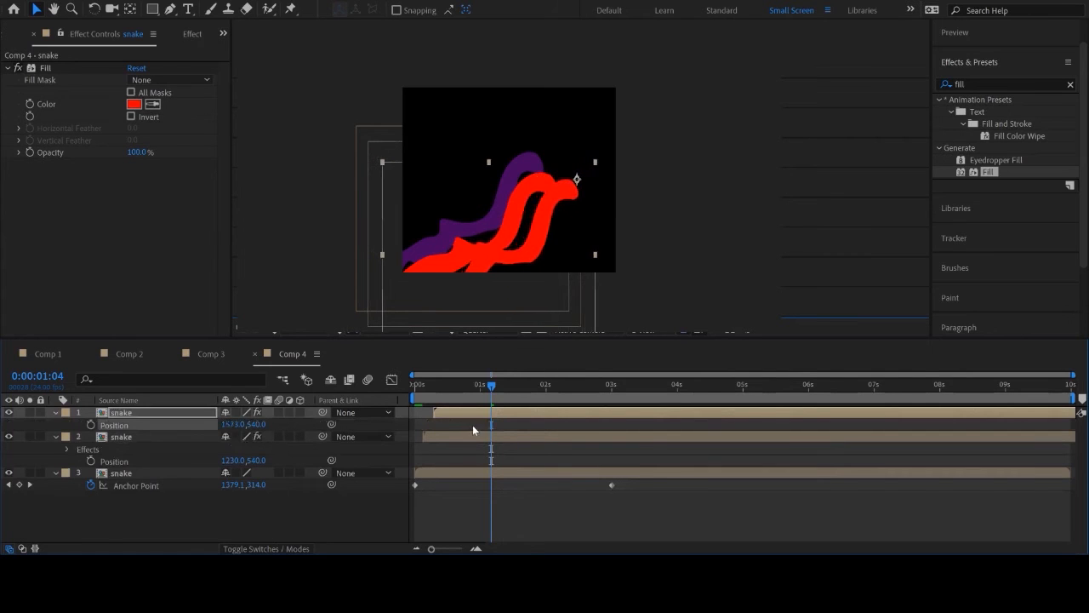
Change the newest snake's Fill color to light blue and scrub from the start to 0:00:01:13.
{"action": "left_click", "coordinate": [133, 105]}
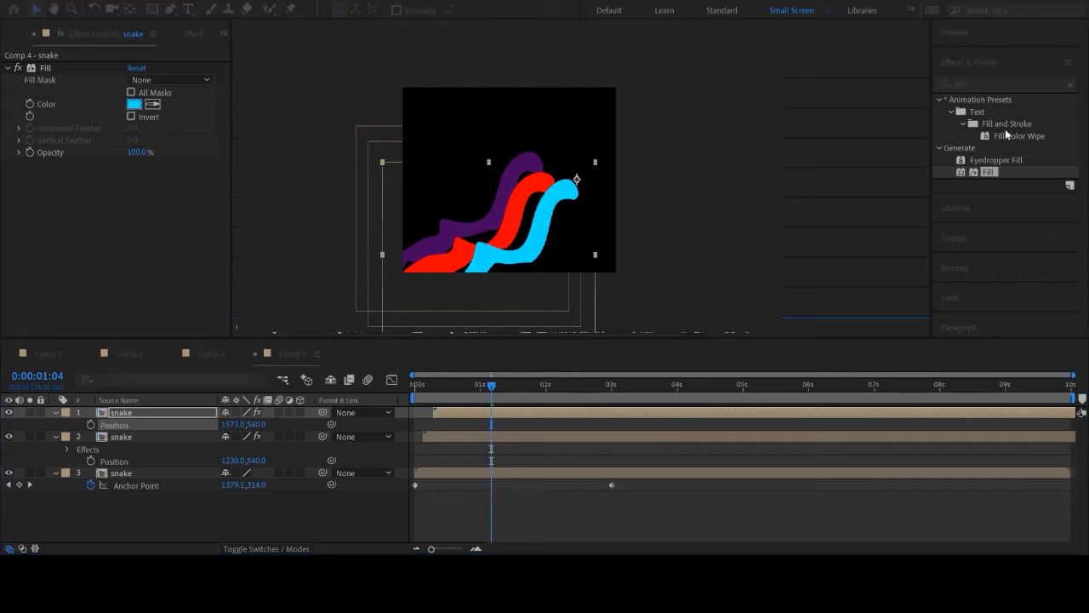
{"action": "key", "text": "Return"}
{"action": "left_click", "coordinate": [420, 389]}
{"action": "left_click_drag", "start_coordinate": [417, 391], "coordinate": [515, 386]}
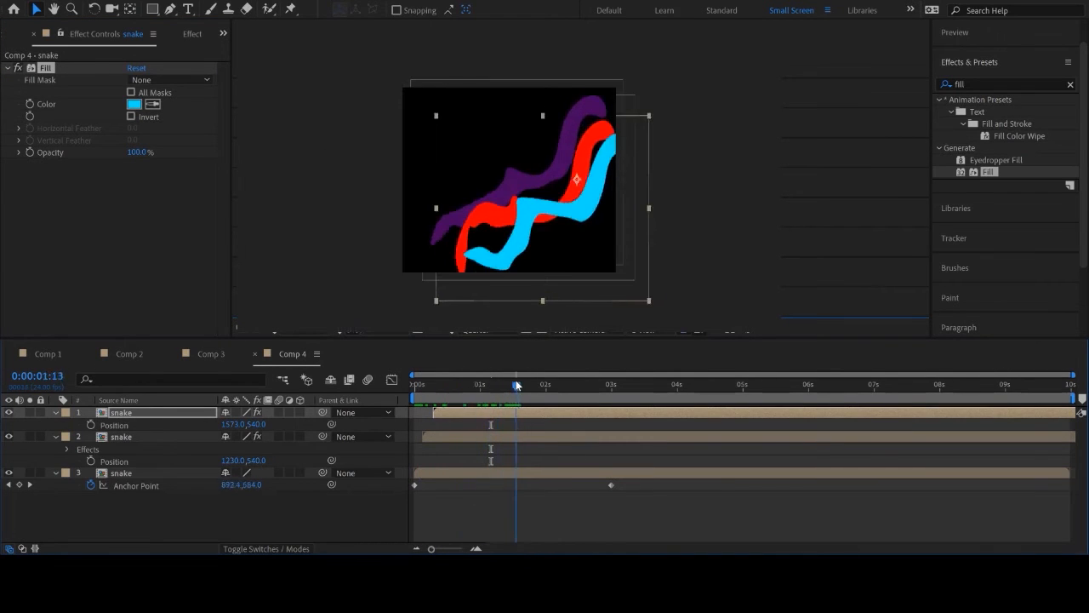
Shift the two colored snakes together to Position 1293.0, 540.0 for the blue and 958.0, 540.0 for the red, and go to 0:00:01:12.
{"action": "left_click", "coordinate": [476, 435]}
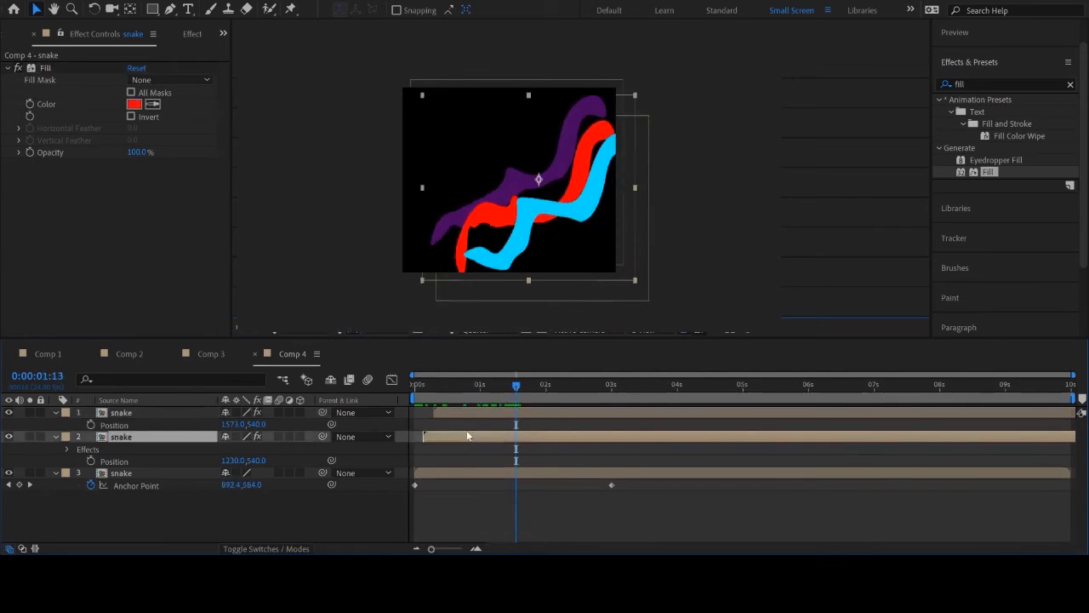
{"action": "key", "text": "p"}
{"action": "key", "text": "p"}
{"action": "left_click_drag", "start_coordinate": [232, 447], "coordinate": [14, 413]}
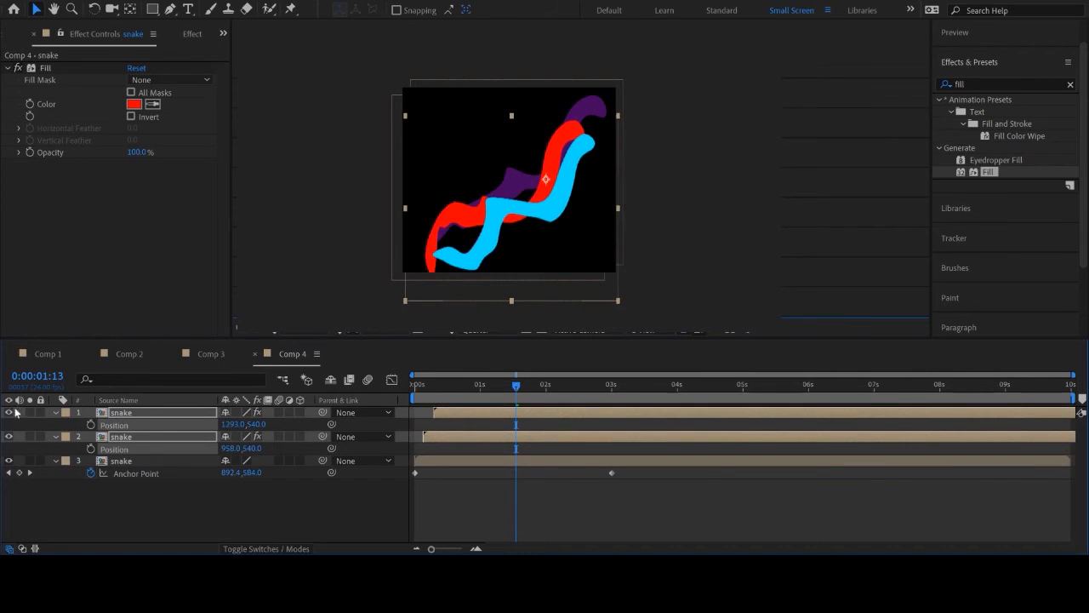
{"action": "left_click", "coordinate": [15, 412]}
{"action": "mouse_move", "coordinate": [519, 389]}
{"action": "left_mouse_down"}
{"action": "mouse_move", "coordinate": [417, 388]}
{"action": "mouse_move", "coordinate": [525, 393]}
{"action": "mouse_move", "coordinate": [513, 394]}
{"action": "left_mouse_up"}
{"action": "left_click", "coordinate": [559, 467]}
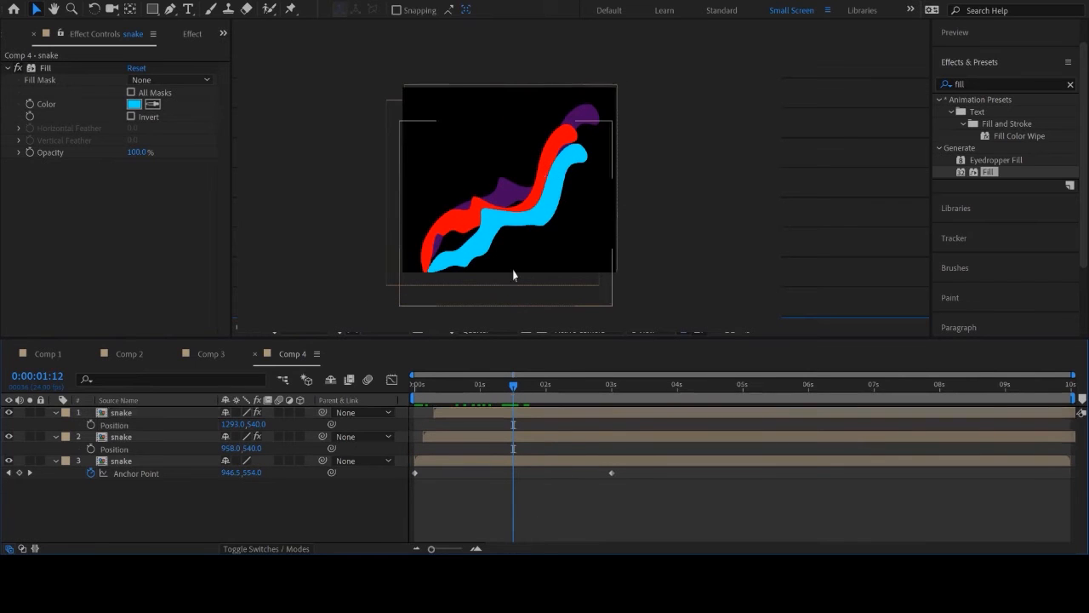
Add the text "Hi" near the middle of the frame and color it green.
{"action": "left_click", "coordinate": [188, 10]}
{"action": "left_click", "coordinate": [496, 203]}
{"action": "type", "text": "Hi"}
{"action": "key", "text": "ctrl+a"}
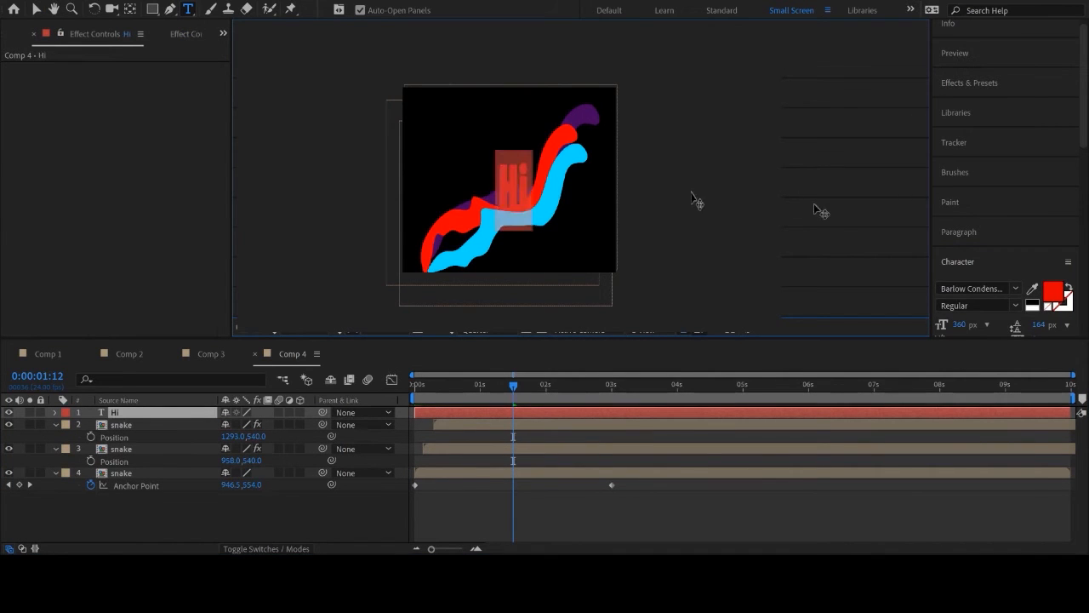
{"action": "left_click", "coordinate": [1019, 268]}
{"action": "left_click", "coordinate": [1053, 291]}
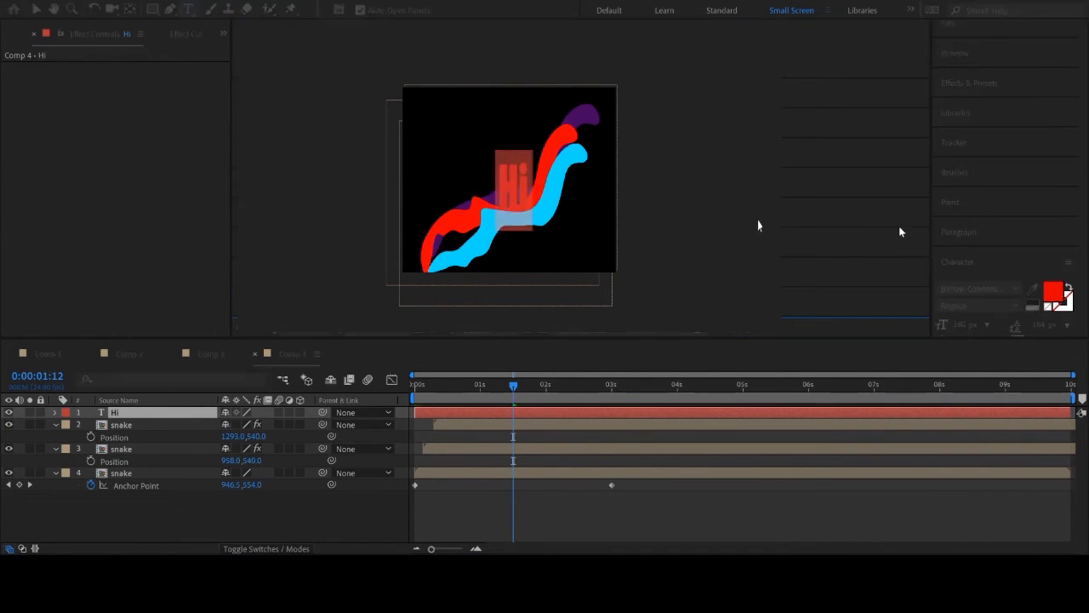
{"action": "left_click", "coordinate": [899, 254]}
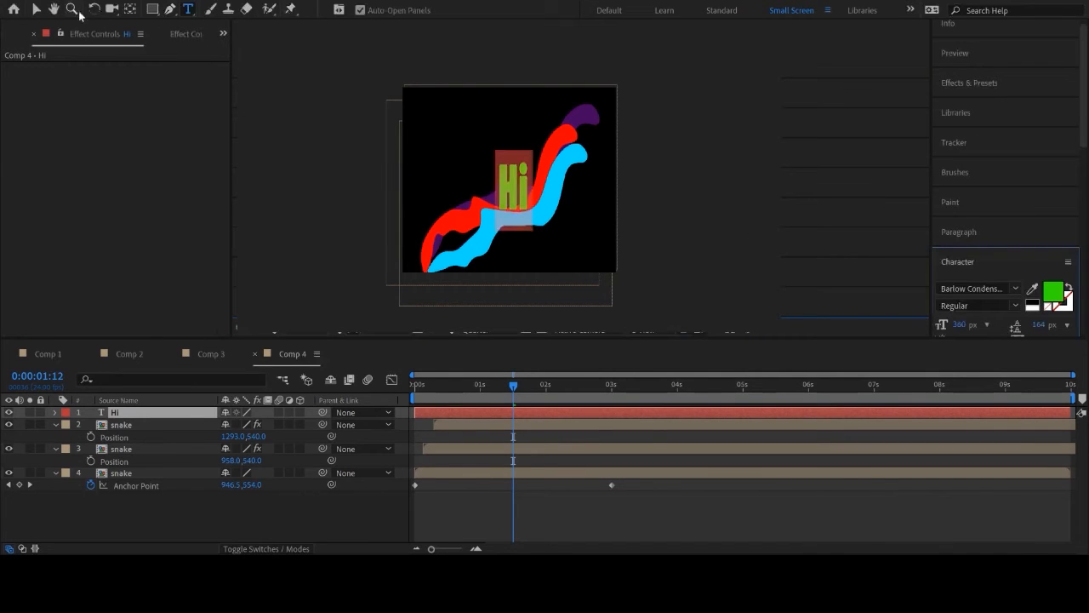
Move the "Hi" text down onto the snakes and scale it slightly smaller.
{"action": "left_click", "coordinate": [38, 10]}
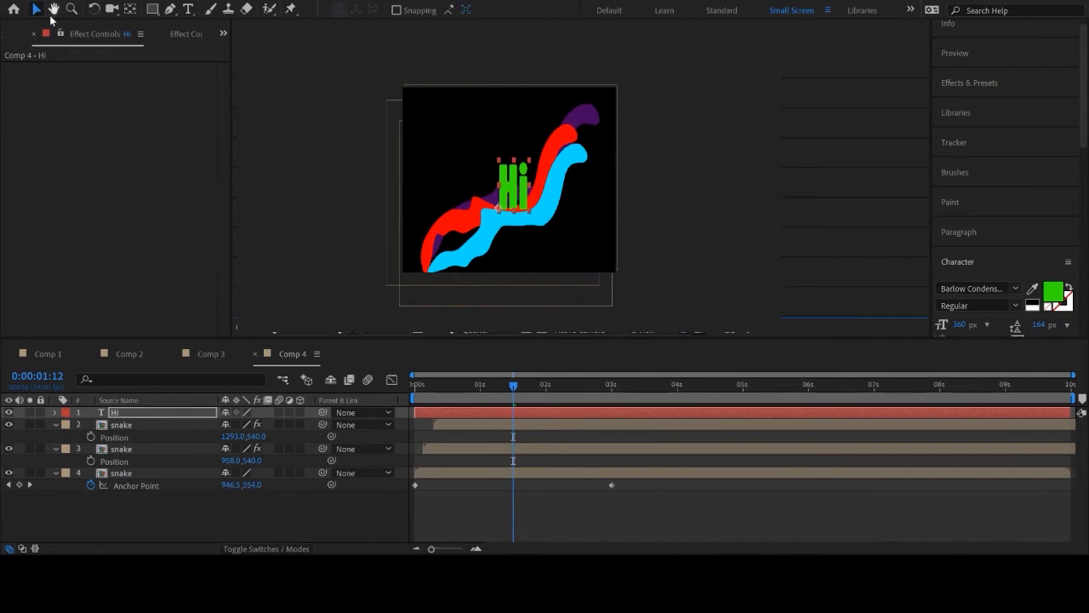
{"action": "left_click_drag", "start_coordinate": [507, 170], "coordinate": [515, 195]}
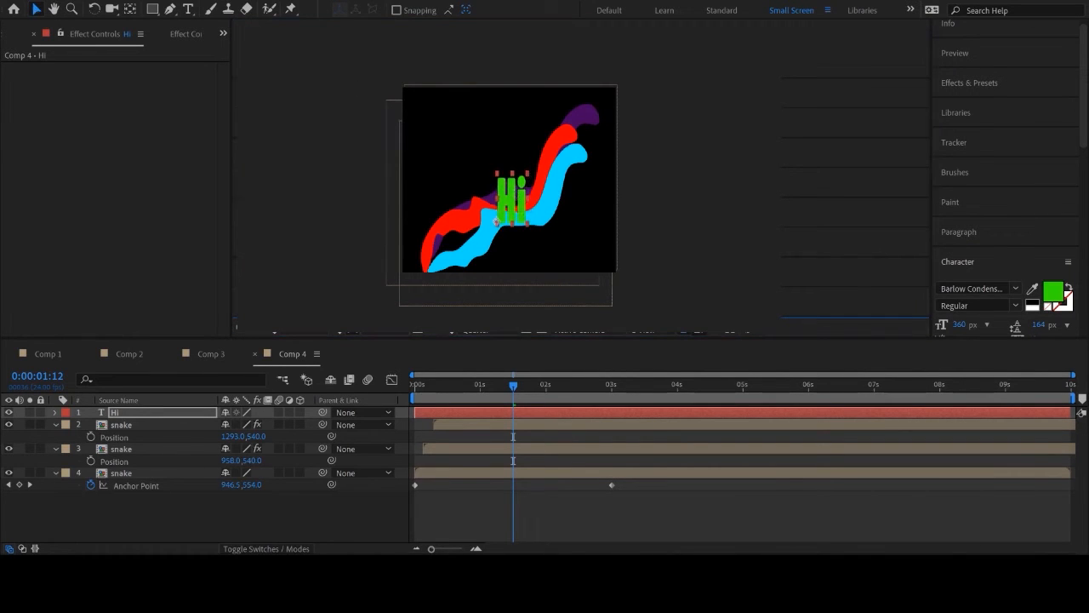
{"action": "left_click_drag", "start_coordinate": [527, 173], "coordinate": [524, 184]}
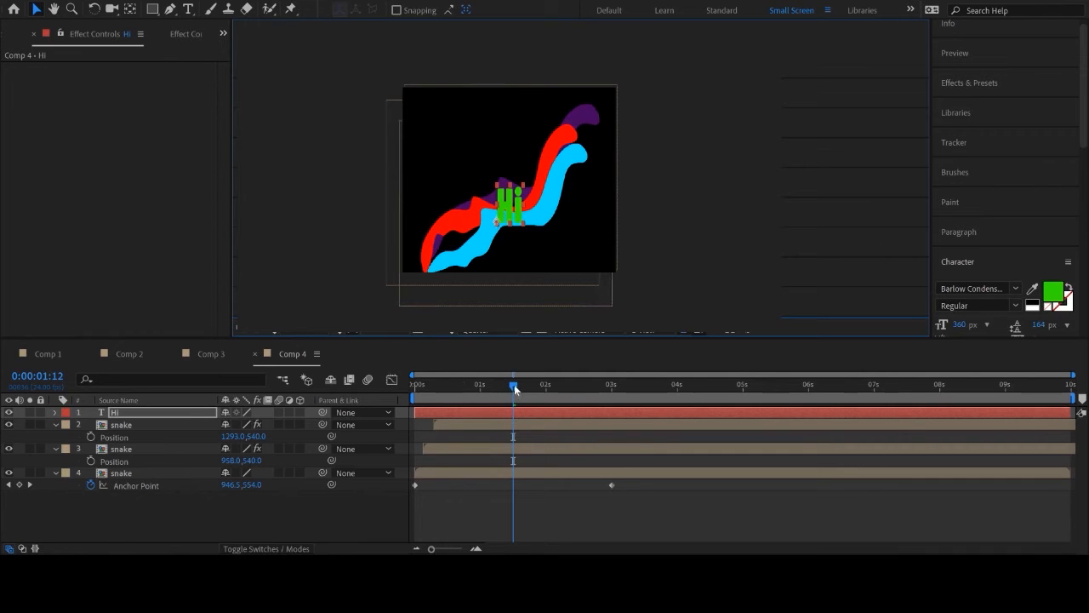
Place the "Hi" layer beneath all the snake layers and trim its start to 0:00:01:12.
{"action": "left_click_drag", "start_coordinate": [135, 413], "coordinate": [128, 496]}
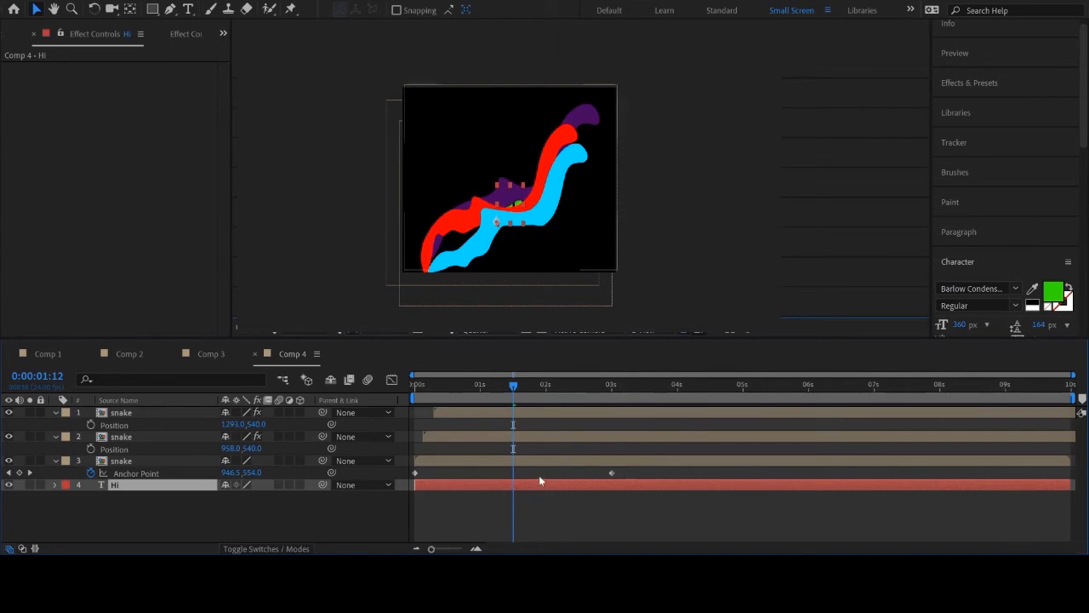
{"action": "key", "text": "alt+bracketleft"}
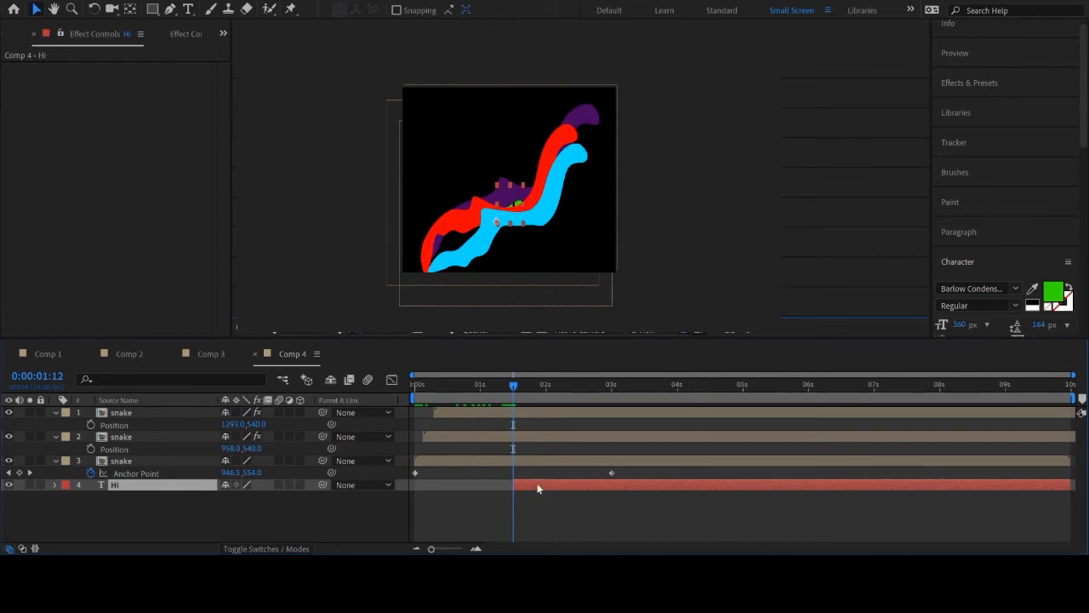
{"action": "left_click", "coordinate": [507, 420]}
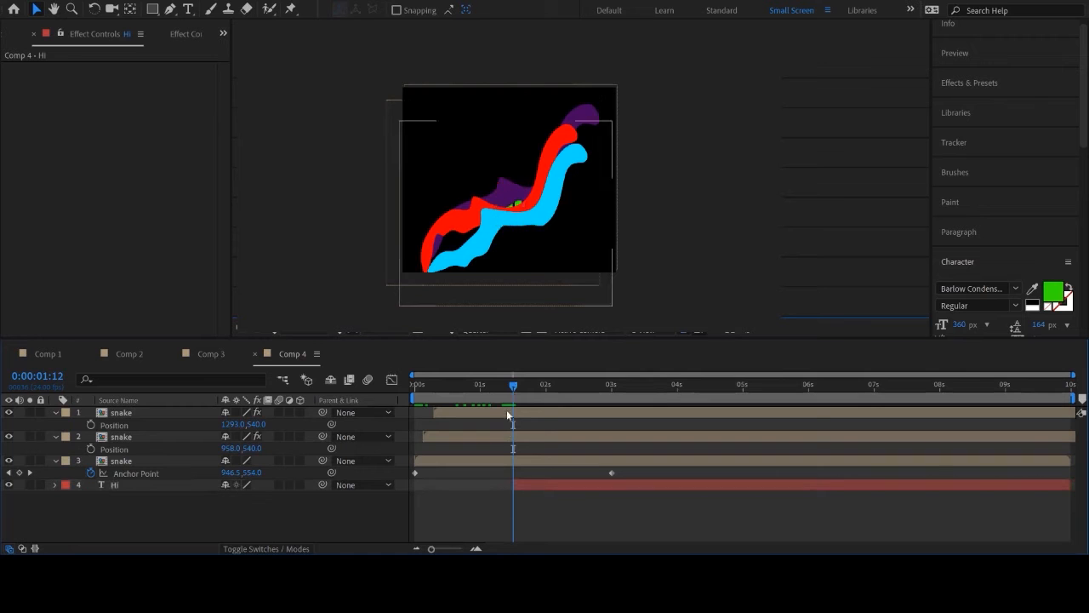
End the work area at 0:00:03:11 and preview the snakes revealing the "Hi" text.
{"action": "left_click_drag", "start_coordinate": [513, 385], "coordinate": [626, 389]}
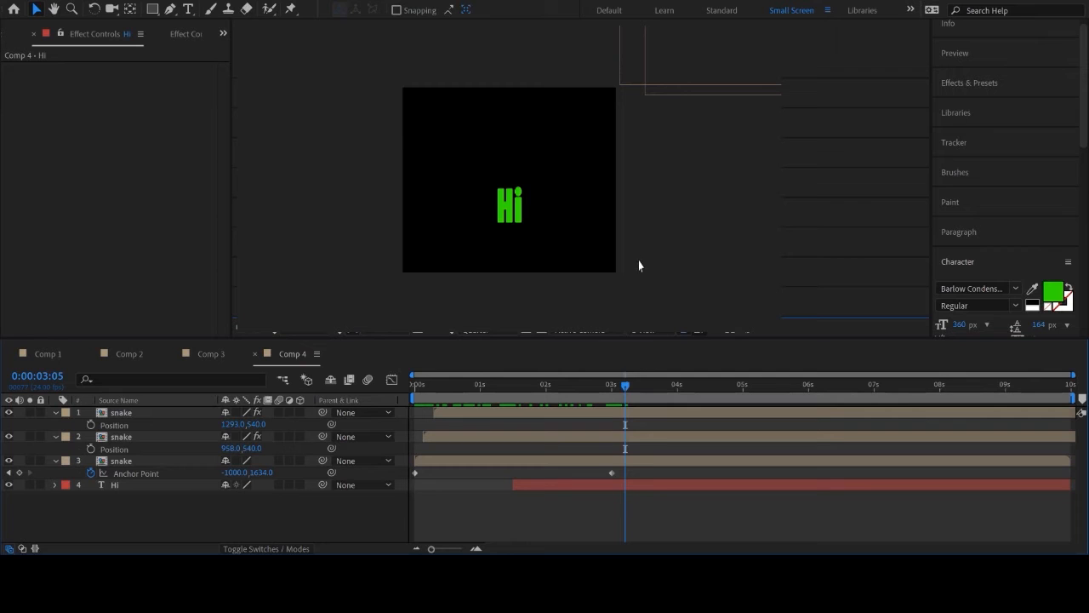
{"action": "left_click_drag", "start_coordinate": [509, 390], "coordinate": [641, 383]}
{"action": "left_click_drag", "start_coordinate": [1077, 397], "coordinate": [643, 397]}
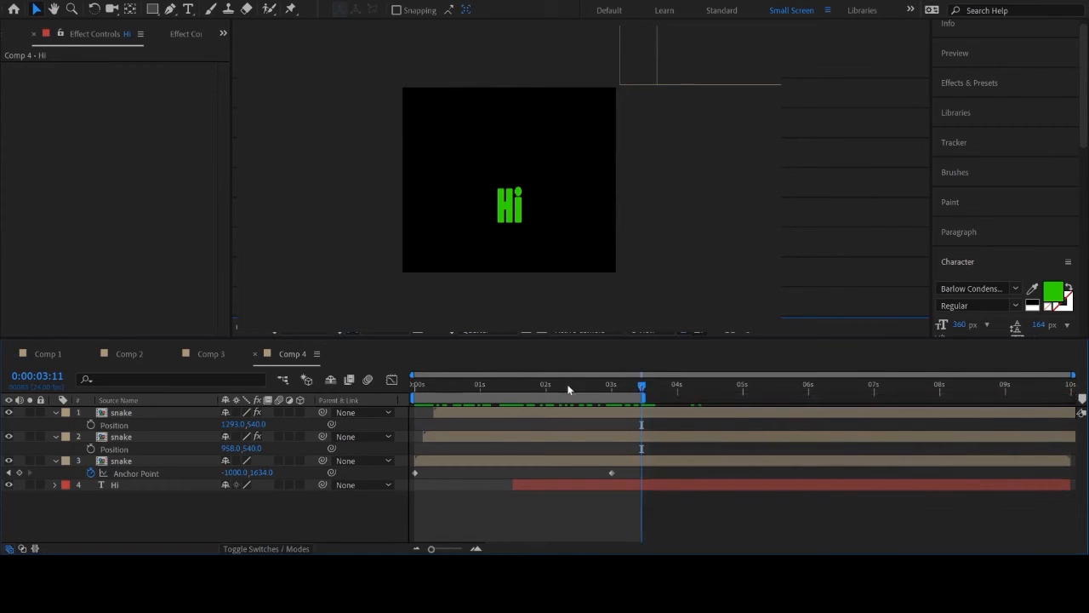
{"action": "key", "text": "space"}
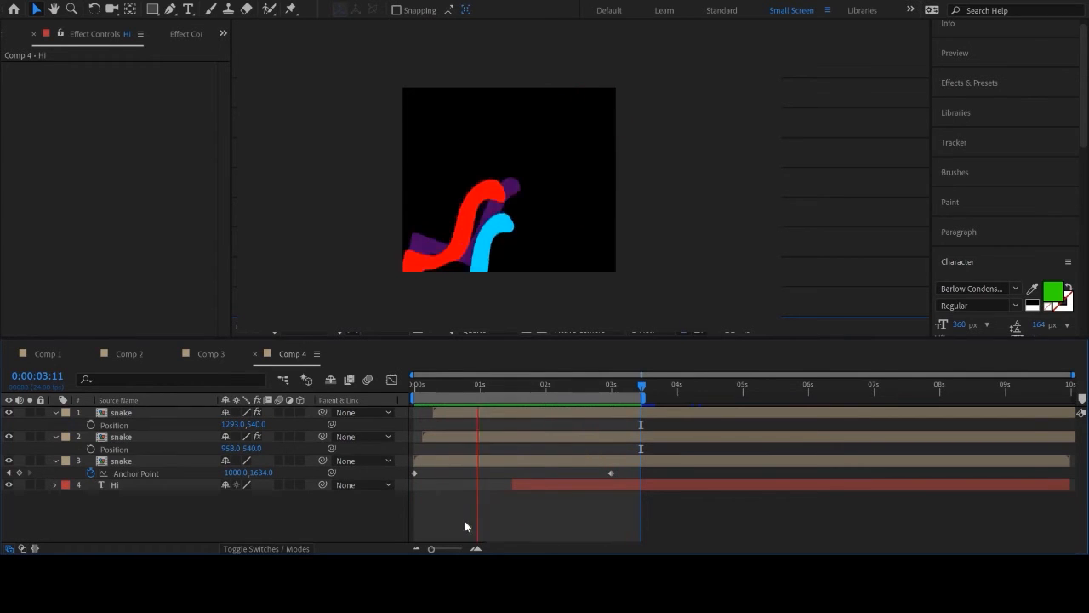
{"action": "key", "text": "space"}
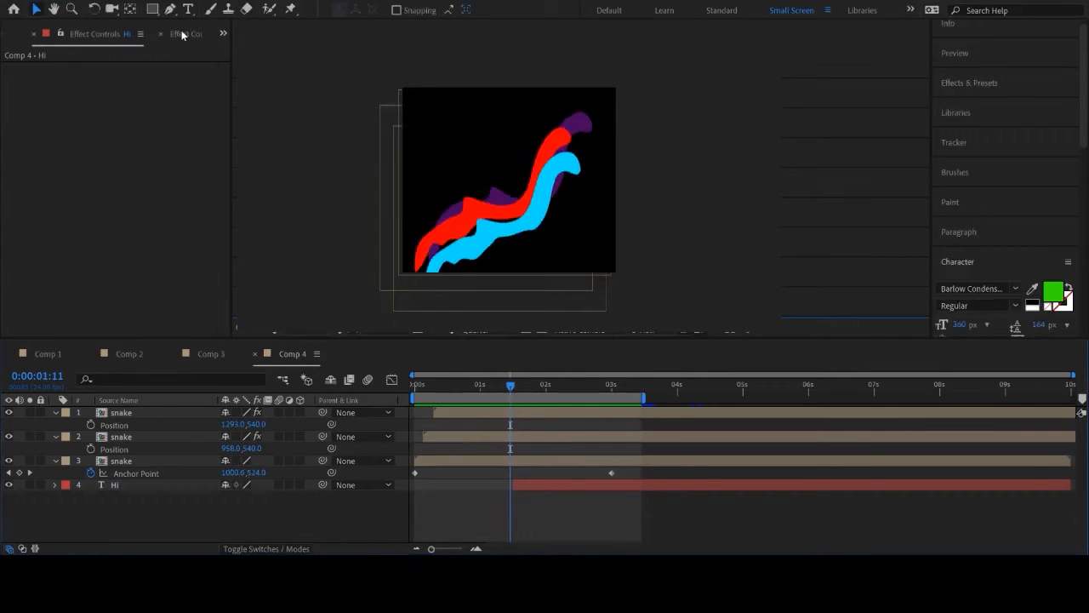
Create a new 1920 x 1080 composition, Comp 5, lasting 10 seconds at 24 fps.
{"action": "left_click", "coordinate": [19, 36]}
{"action": "left_click", "coordinate": [67, 265]}
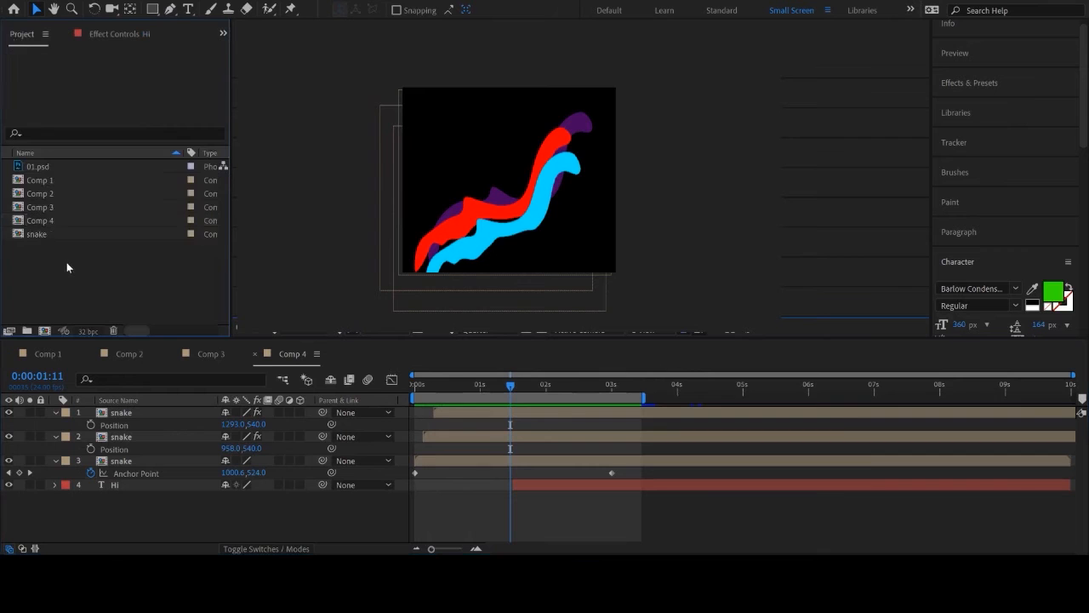
{"action": "left_click", "coordinate": [44, 332]}
{"action": "left_click", "coordinate": [817, 329]}
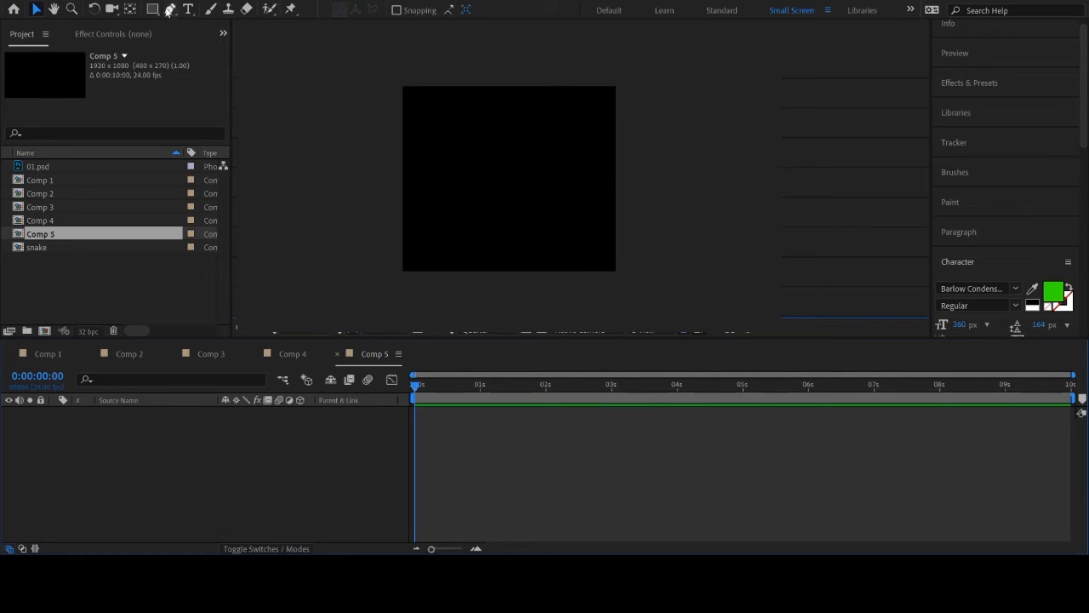
{"action": "left_click", "coordinate": [168, 9]}
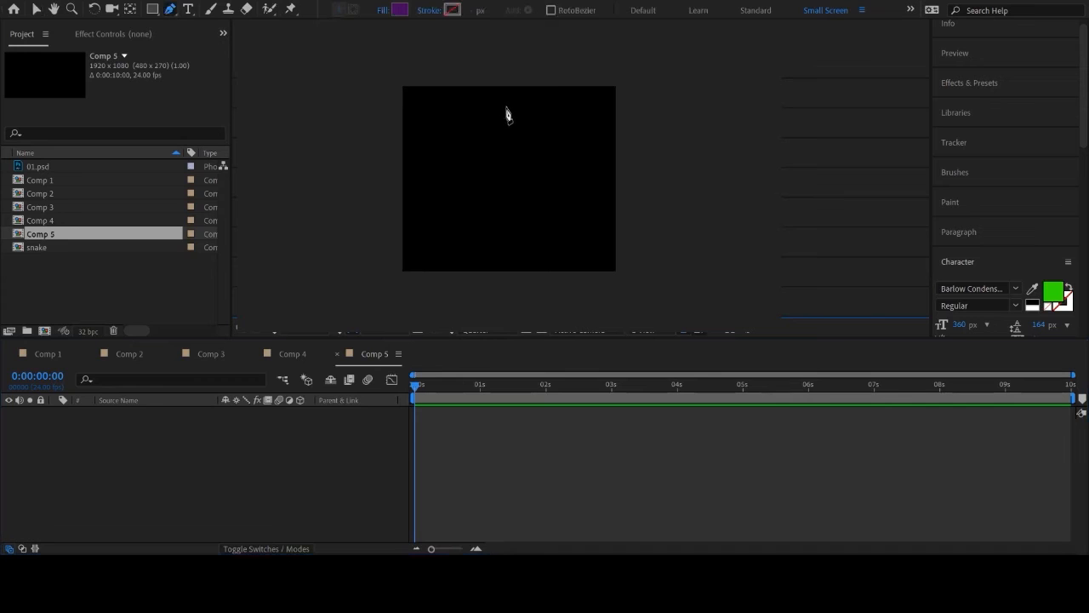
{"action": "left_click_drag", "start_coordinate": [500, 103], "coordinate": [496, 154]}
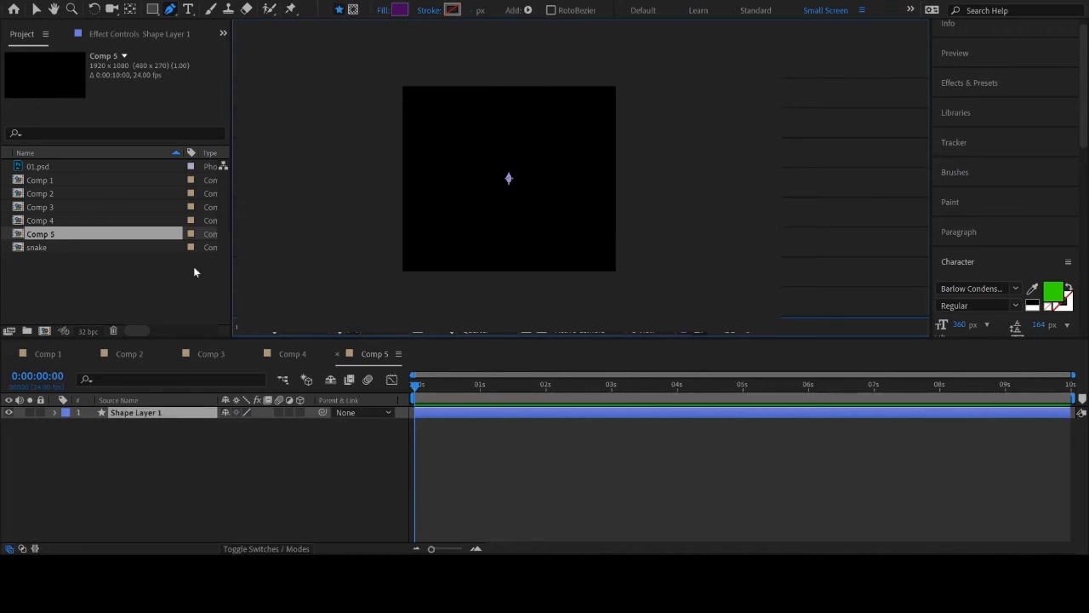
{"action": "left_click", "coordinate": [145, 280]}
{"action": "key", "text": "ctrl+z"}
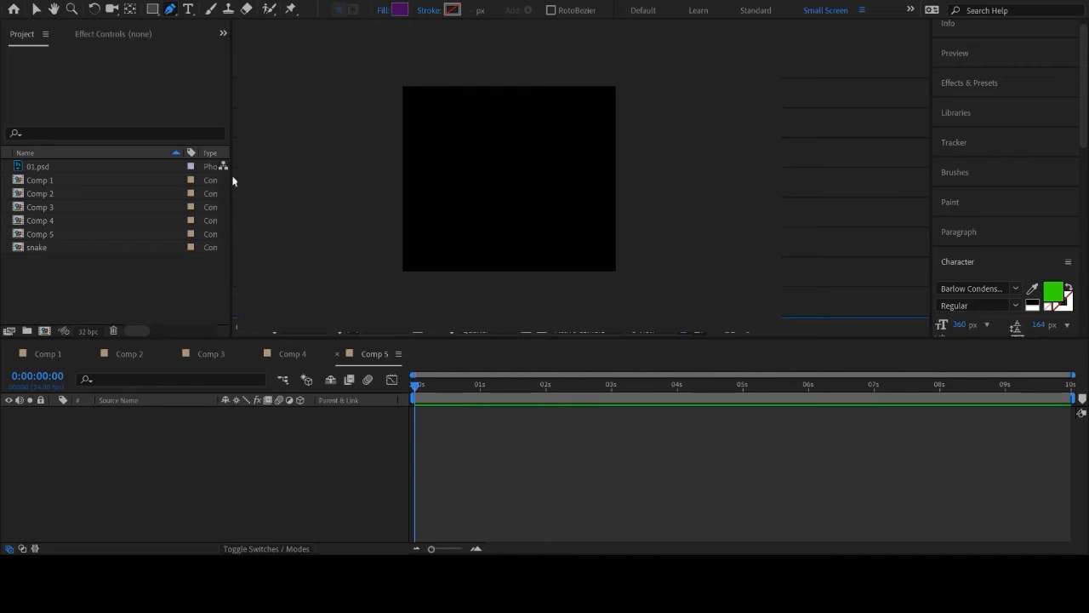
Import Break_down_sample01.png into Comp 5 and set its Position to 960.0, 546.0.
{"action": "left_click_drag", "start_coordinate": [232, 181], "coordinate": [308, 464]}
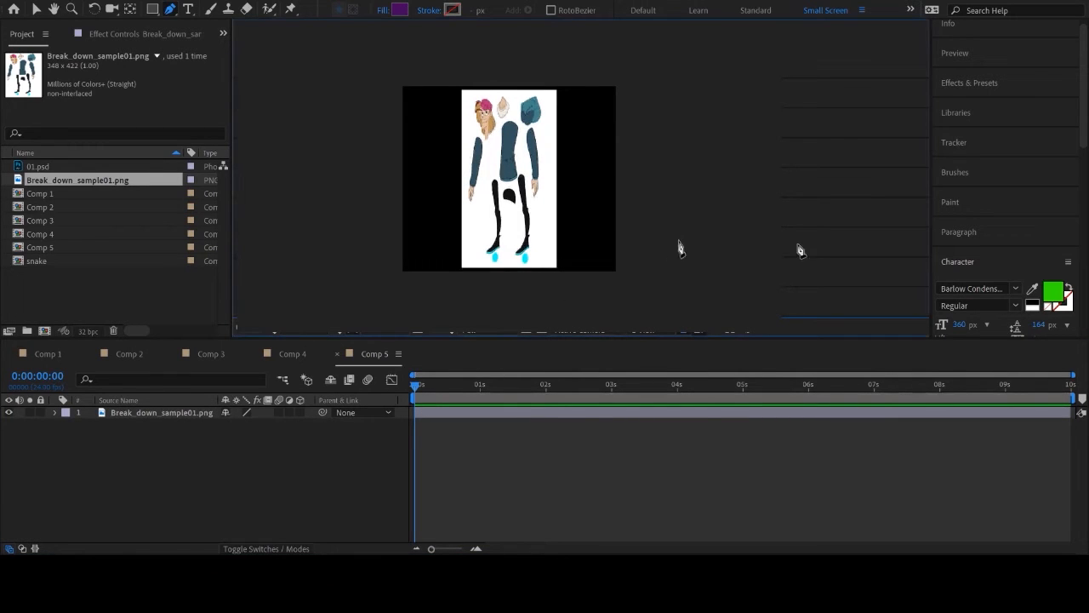
{"action": "left_click", "coordinate": [582, 412]}
{"action": "key", "text": "p"}
{"action": "left_click_drag", "start_coordinate": [255, 427], "coordinate": [260, 426]}
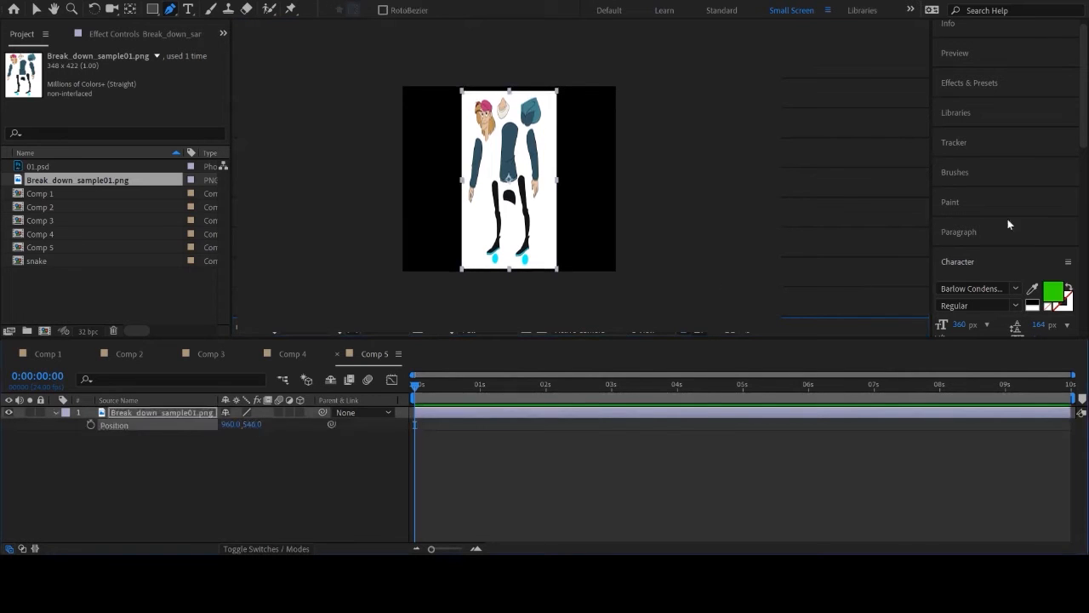
Find the keying effects and apply Luma Key to the Break_down_sample01.png layer.
{"action": "left_click", "coordinate": [985, 85]}
{"action": "left_click", "coordinate": [983, 105]}
{"action": "double_click", "coordinate": [983, 105]}
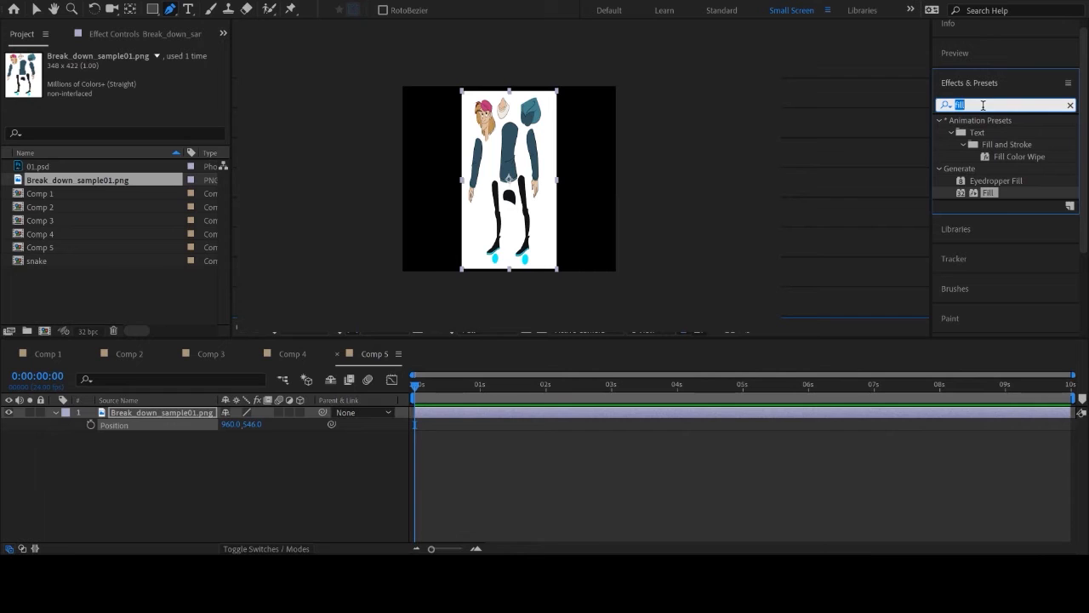
{"action": "type", "text": "key"}
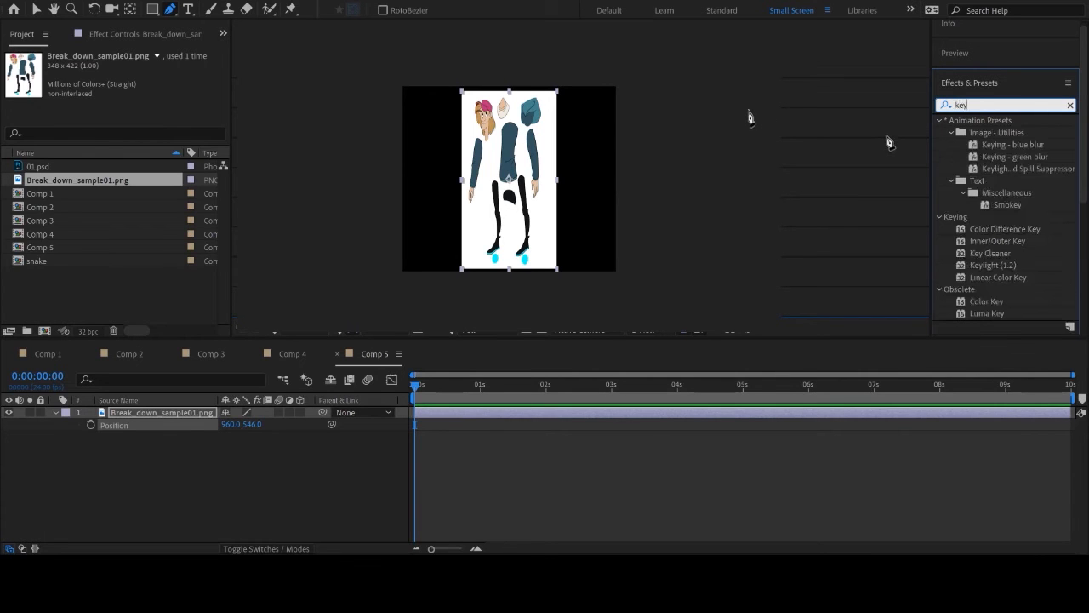
{"action": "left_click_drag", "start_coordinate": [985, 314], "coordinate": [860, 416]}
{"action": "key", "text": "v"}
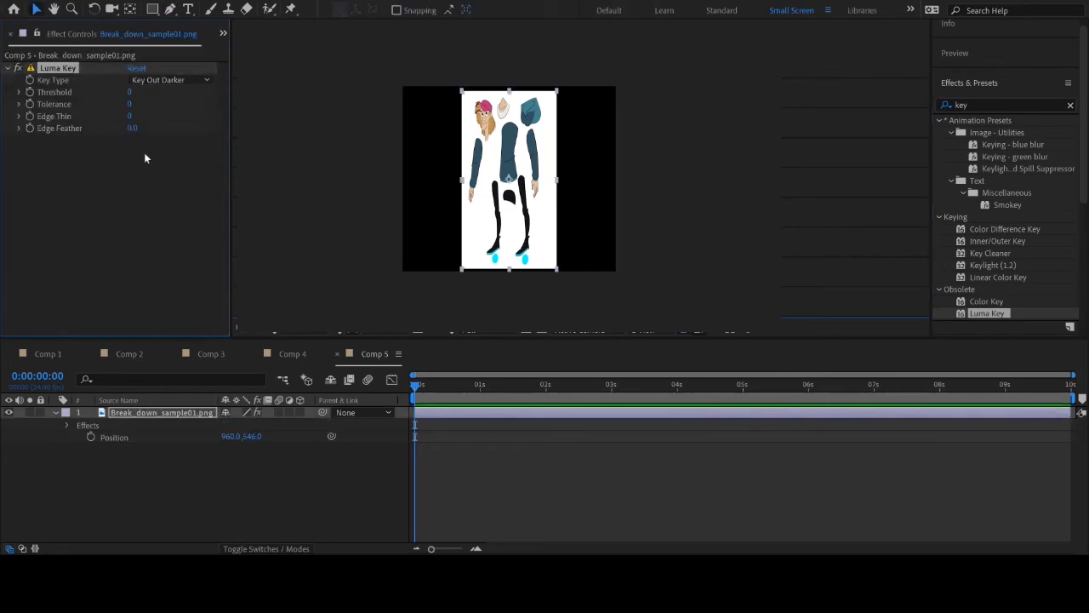
Set the Luma Key to Key Out Brighter with a Threshold of 235 to remove the white background.
{"action": "left_click", "coordinate": [167, 80]}
{"action": "left_click", "coordinate": [167, 89]}
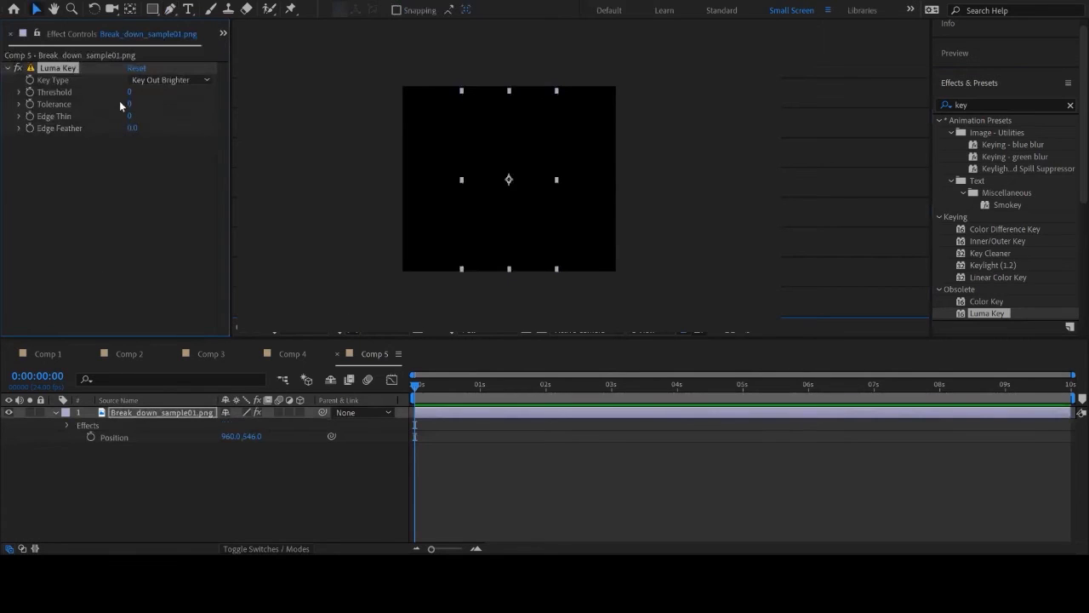
{"action": "left_click_drag", "start_coordinate": [130, 92], "coordinate": [290, 64]}
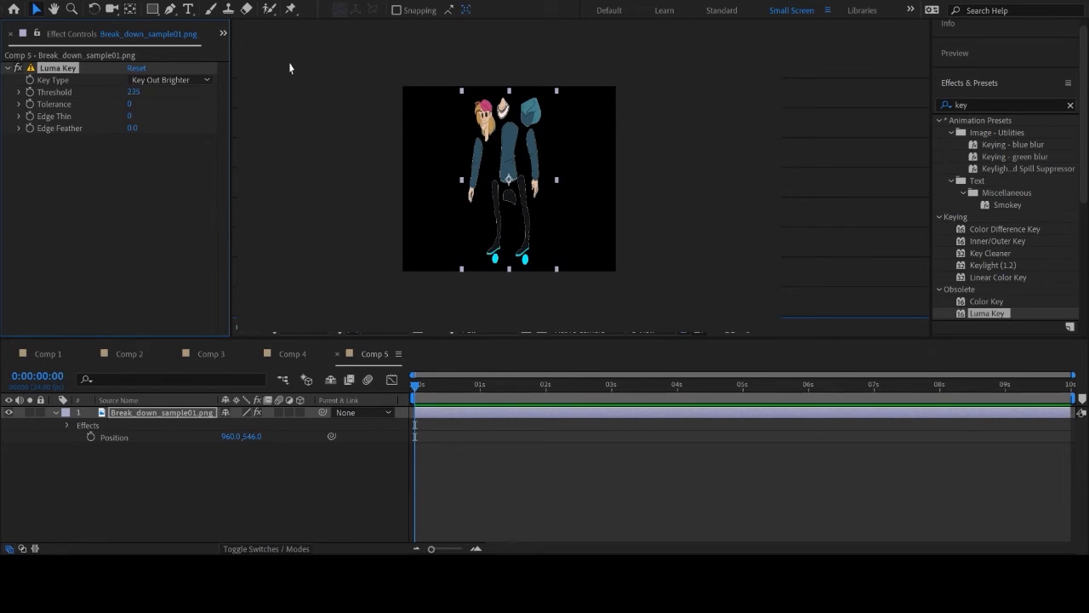
Pre-compose the keyed character layer as Break_down_sample01.png Comp 1, moving its effects into the new composition.
{"action": "left_click", "coordinate": [199, 494]}
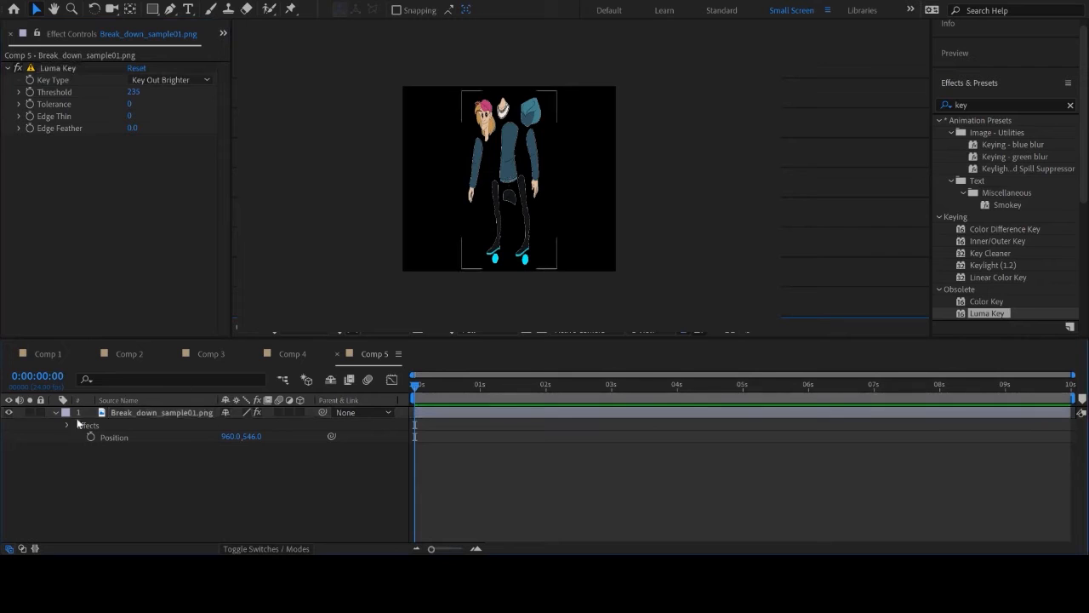
{"action": "left_click", "coordinate": [119, 415]}
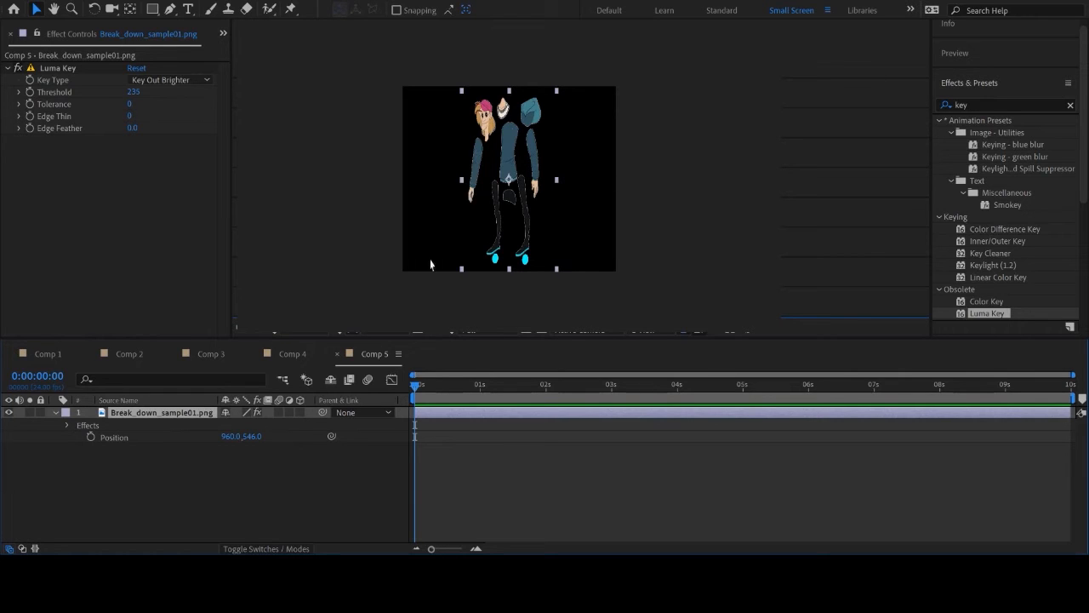
{"action": "left_click", "coordinate": [56, 412]}
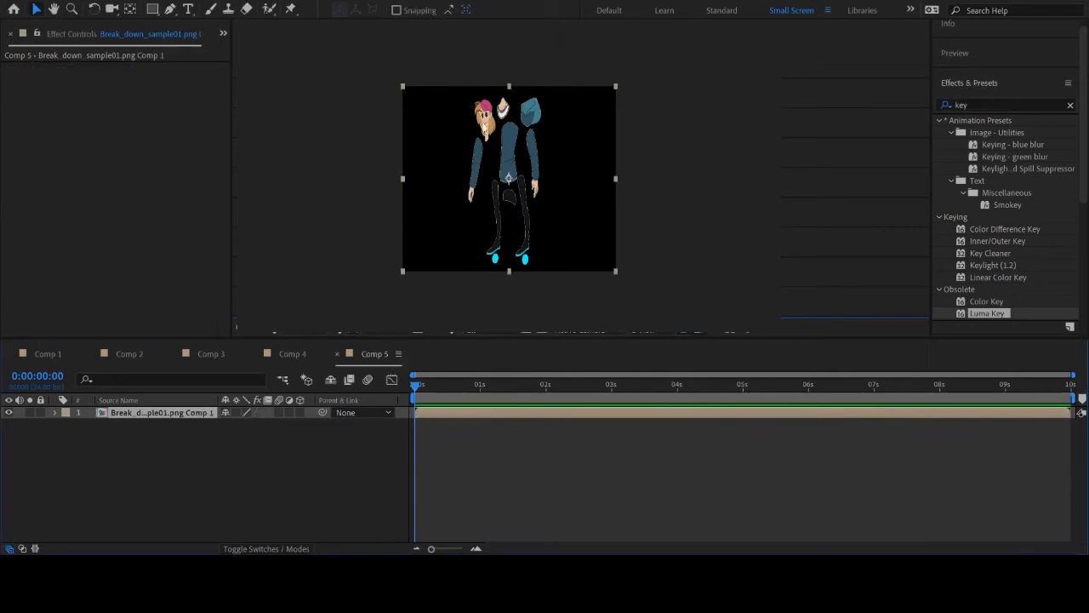
Place Puppet position pins on the image-left arm's shoulder, elbow, wrist and fingertips, and undo a trial bend of the elbow.
{"action": "scroll", "coordinate": [520, 183], "scroll_direction": "up", "scroll_amount": 1}
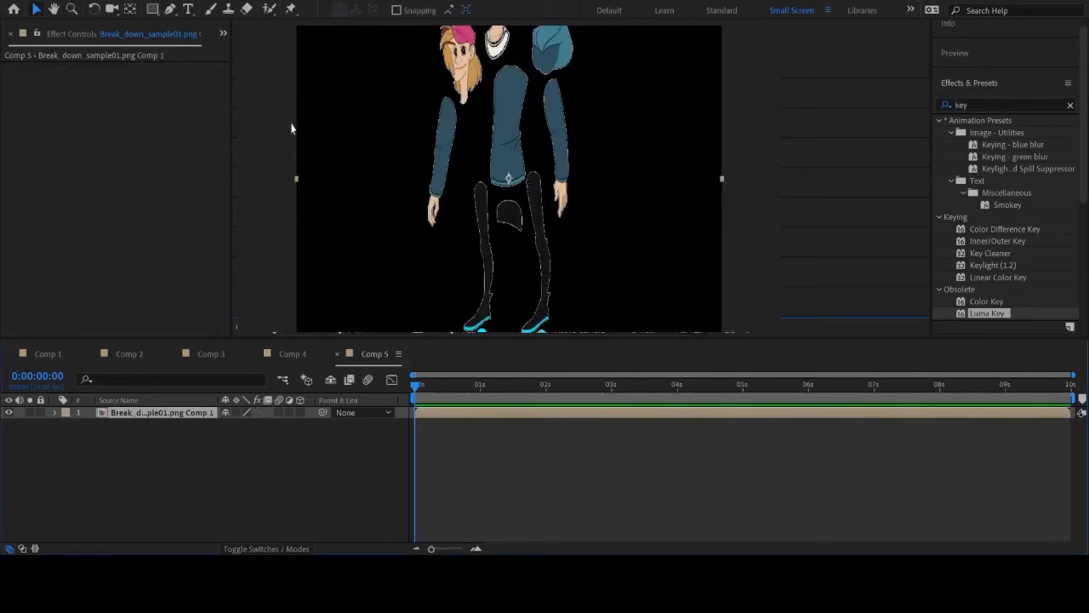
{"action": "left_click", "coordinate": [290, 9]}
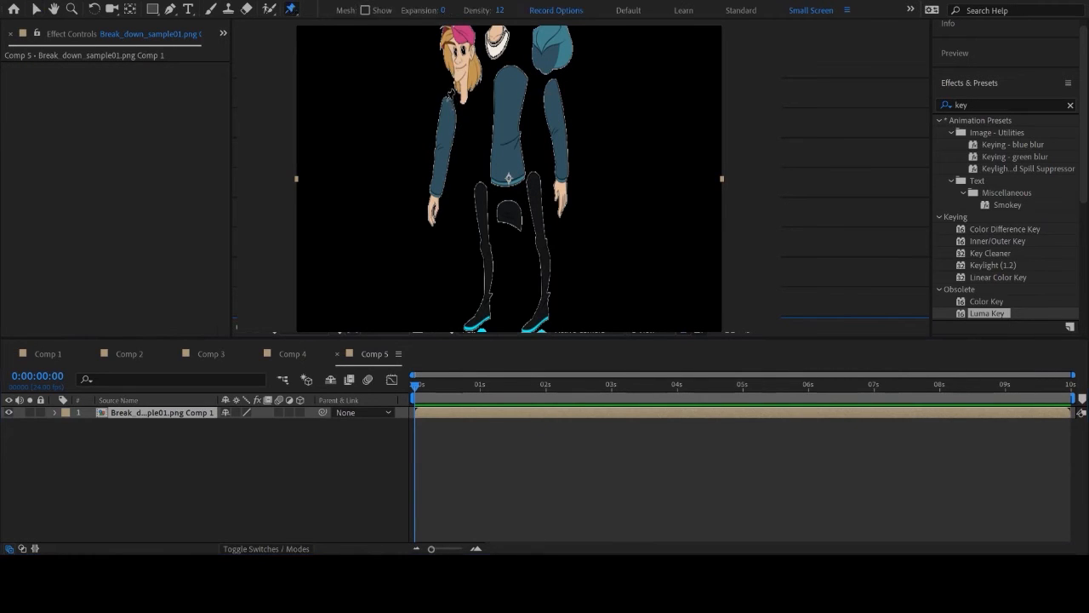
{"action": "left_click", "coordinate": [449, 101]}
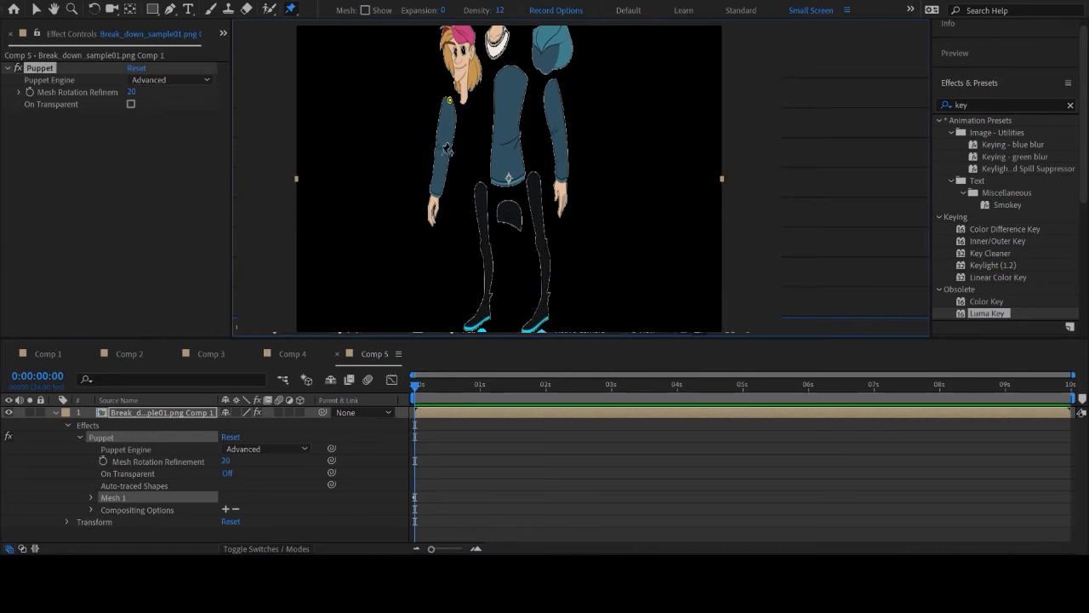
{"action": "left_click", "coordinate": [443, 152]}
{"action": "left_click", "coordinate": [436, 192]}
{"action": "left_click", "coordinate": [432, 222]}
{"action": "left_click_drag", "start_coordinate": [444, 154], "coordinate": [457, 160]}
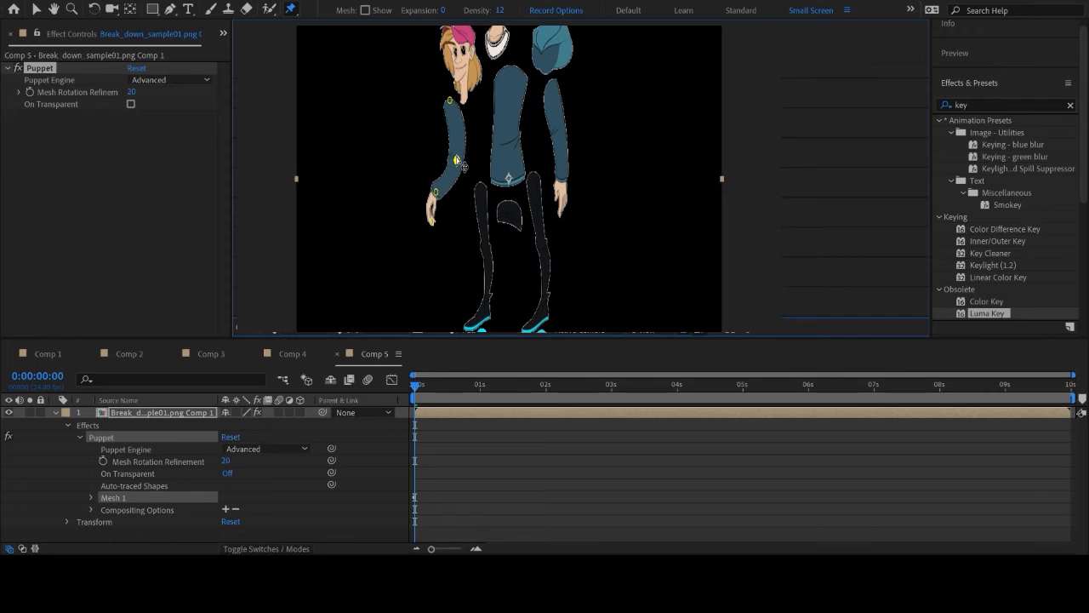
{"action": "key", "text": "ctrl+z"}
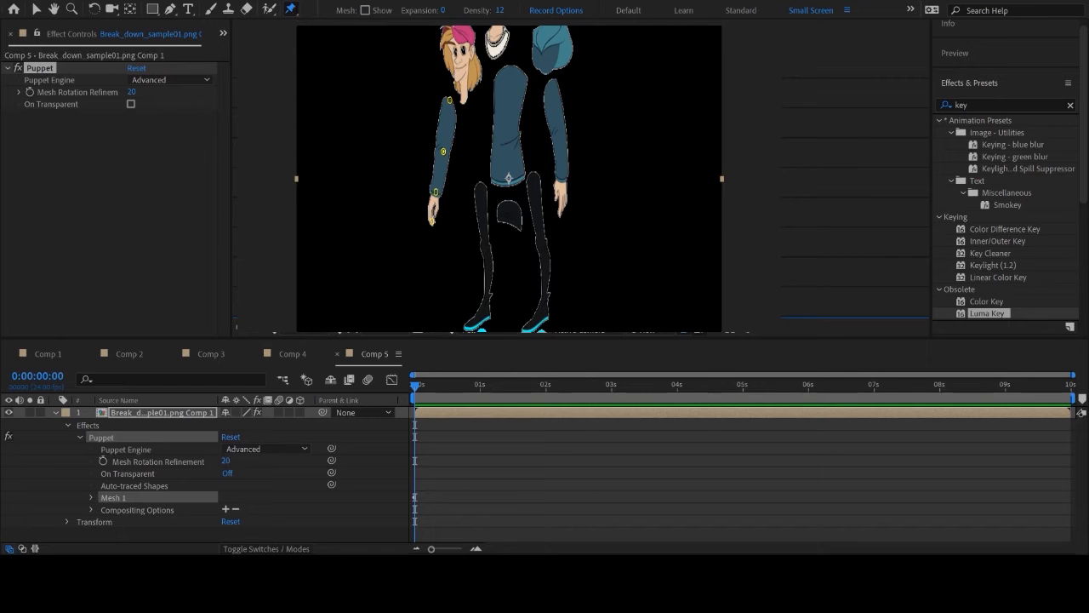
Add Puppet Starch pins to the upper arm and forearm, showing the mesh with its Expansion set to 2.
{"action": "left_click", "coordinate": [448, 125]}
{"action": "left_click_drag", "start_coordinate": [443, 12], "coordinate": [379, 22]}
{"action": "left_click", "coordinate": [366, 10]}
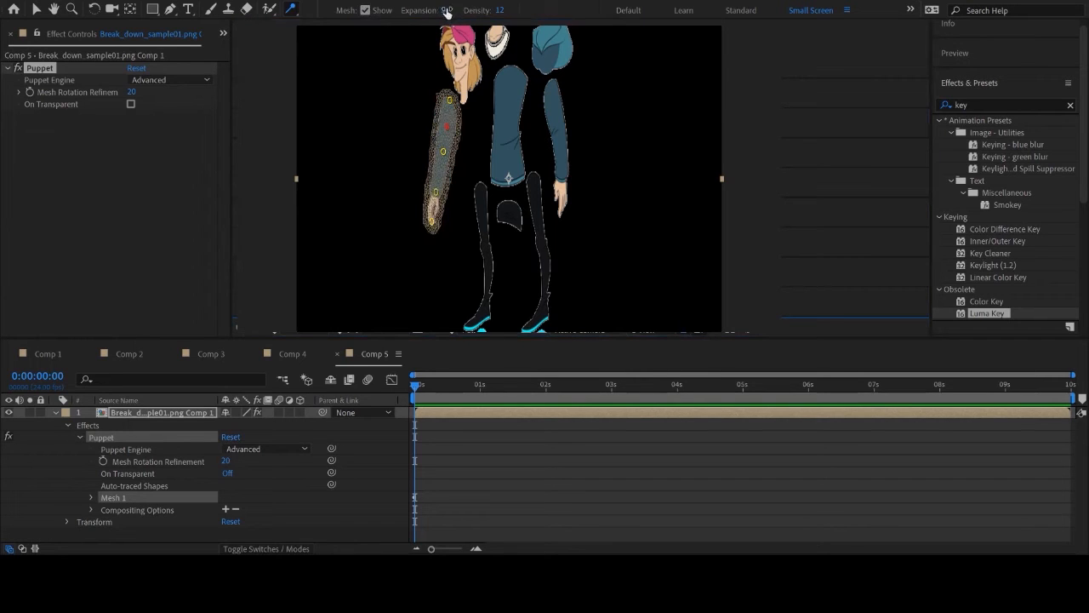
{"action": "left_click_drag", "start_coordinate": [444, 11], "coordinate": [466, 12]}
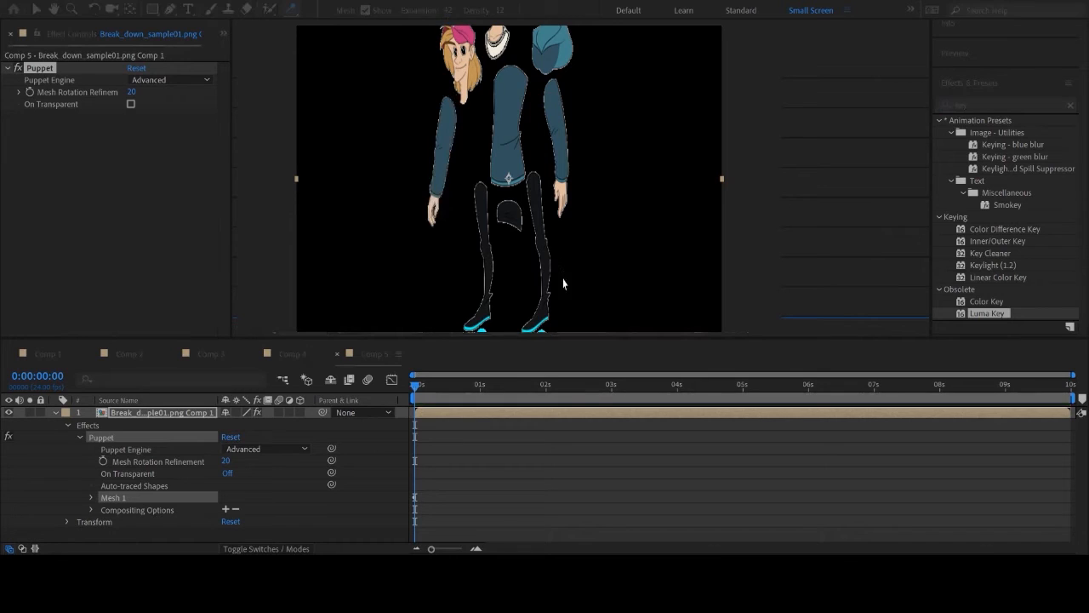
{"action": "left_click_drag", "start_coordinate": [450, 10], "coordinate": [483, 9]}
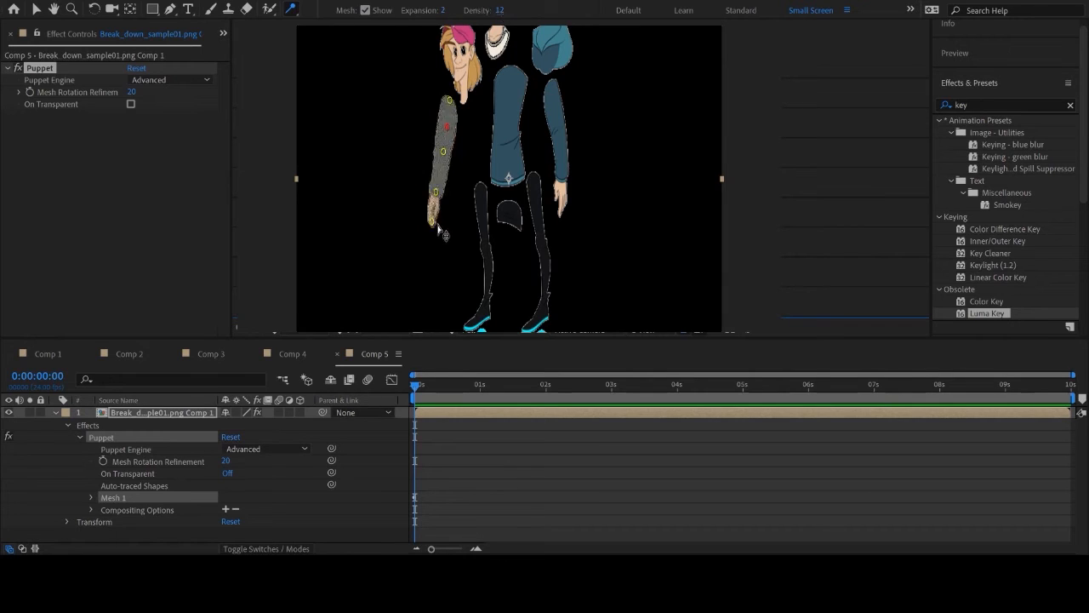
{"action": "left_click", "coordinate": [440, 171]}
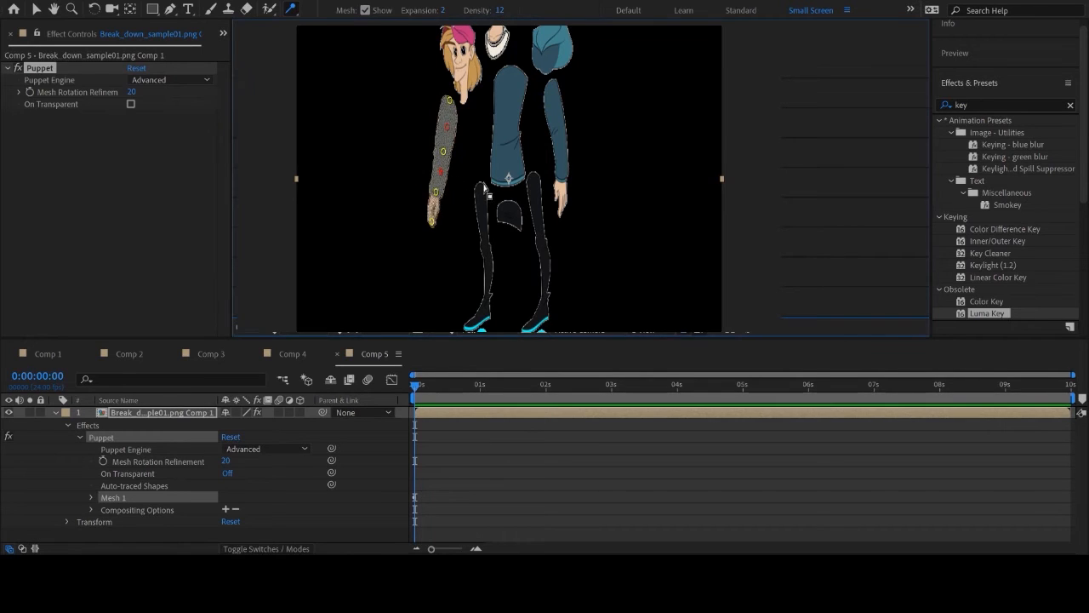
Pose the pinned arm at 0:00:00:00 by moving its position pins so the elbow bows outward, and undo a trial mesh expansion of 16.
{"action": "left_click", "coordinate": [170, 10]}
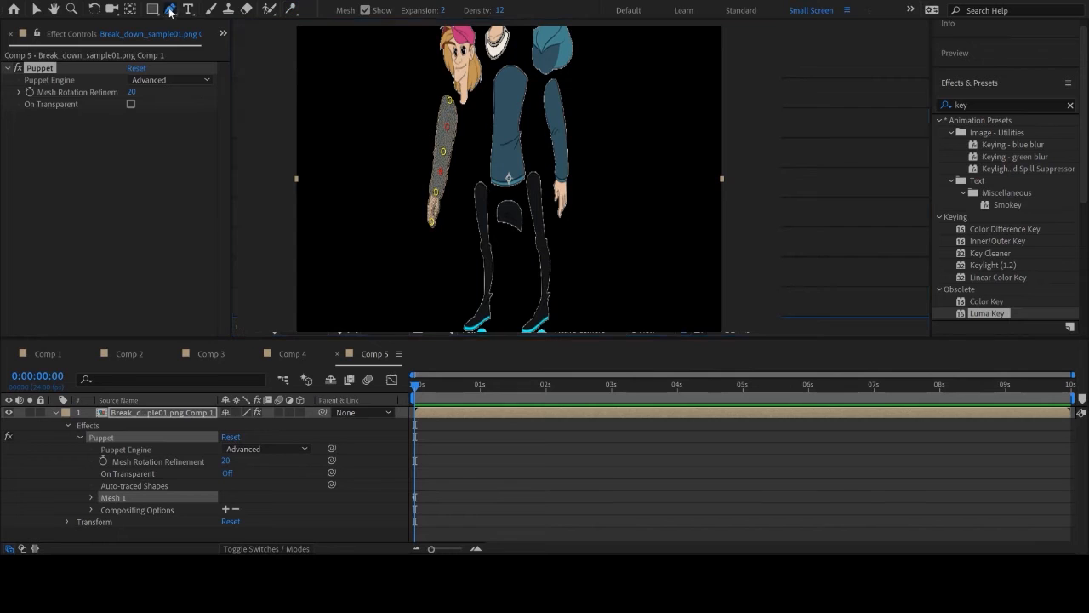
{"action": "left_click", "coordinate": [290, 10]}
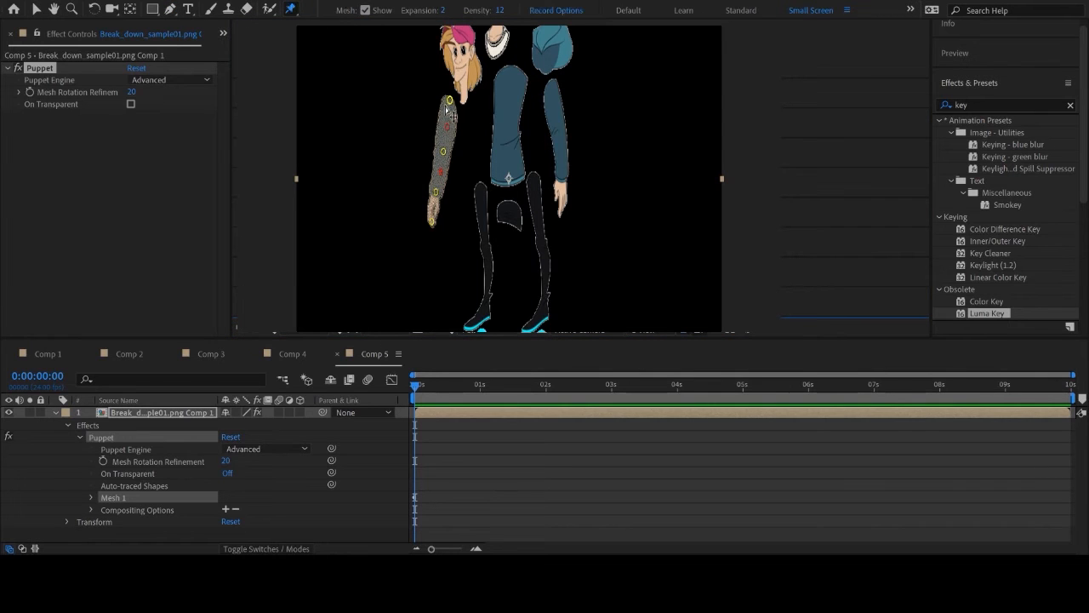
{"action": "left_click", "coordinate": [431, 191]}
{"action": "left_click_drag", "start_coordinate": [430, 191], "coordinate": [461, 119]}
{"action": "left_click", "coordinate": [429, 165]}
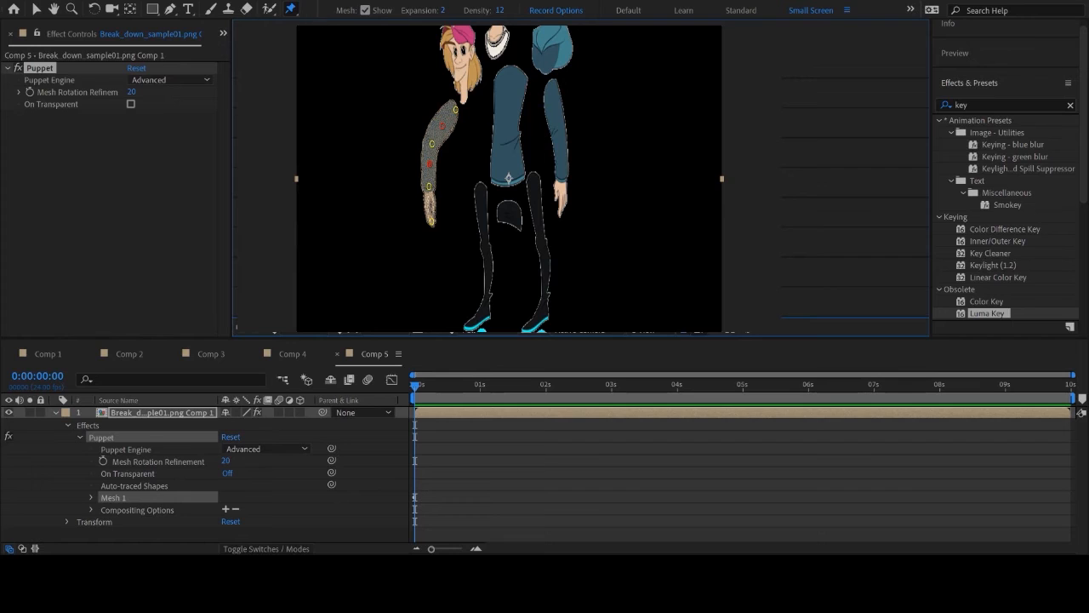
{"action": "left_click_drag", "start_coordinate": [446, 14], "coordinate": [456, 11]}
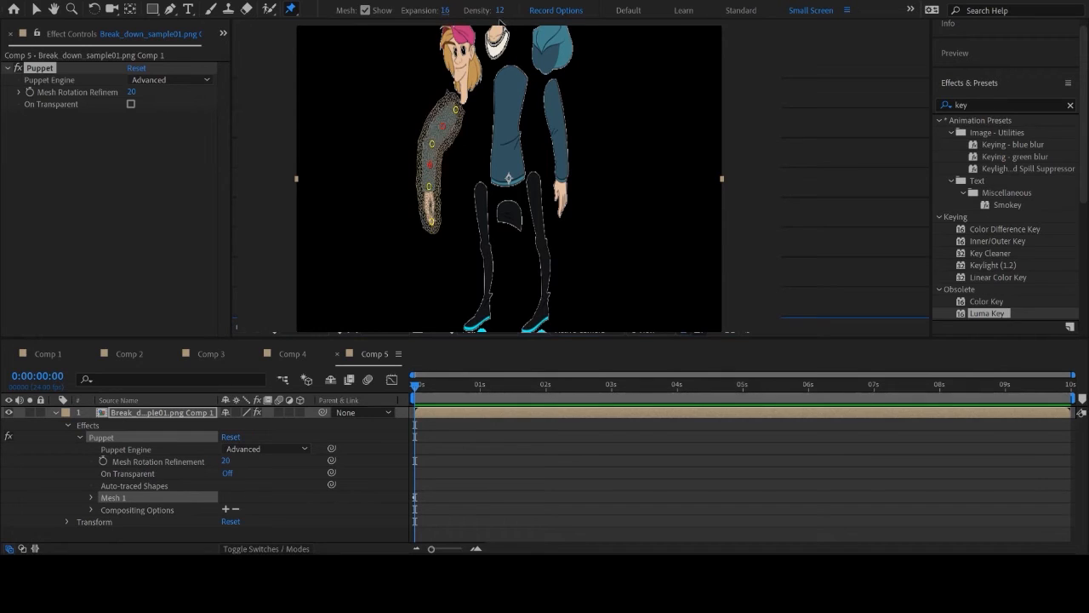
{"action": "key", "text": "ctrl+z"}
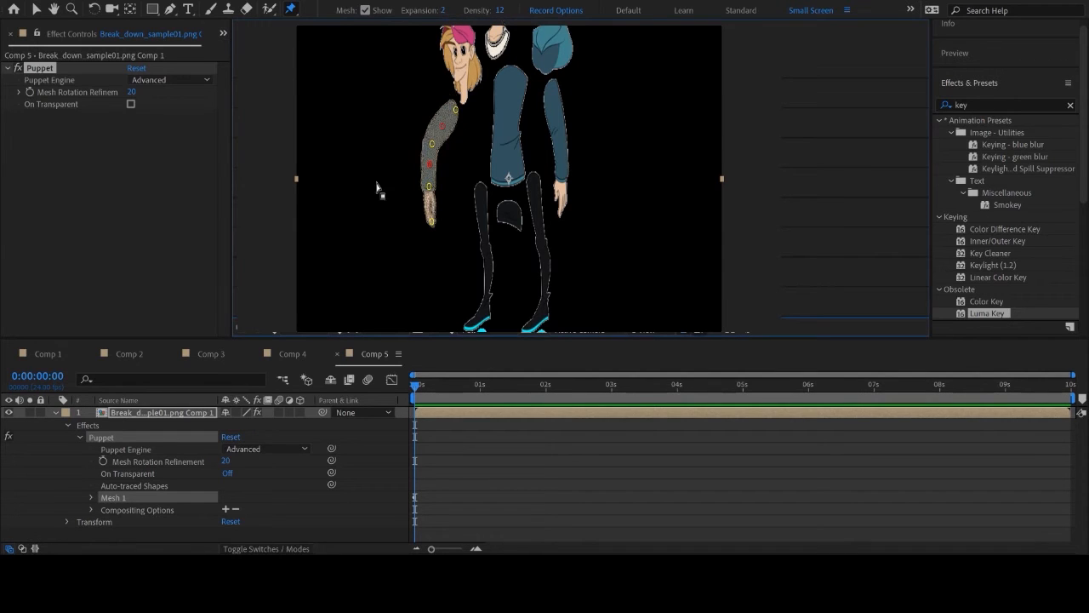
Keyframe a second arm pose at 0:00:00:06, moving the shoulder, elbow, wrist and hand pins toward the body.
{"action": "left_click_drag", "start_coordinate": [414, 384], "coordinate": [431, 384]}
{"action": "left_click", "coordinate": [432, 145]}
{"action": "left_click_drag", "start_coordinate": [442, 154], "coordinate": [471, 127]}
{"action": "left_click_drag", "start_coordinate": [437, 198], "coordinate": [441, 230]}
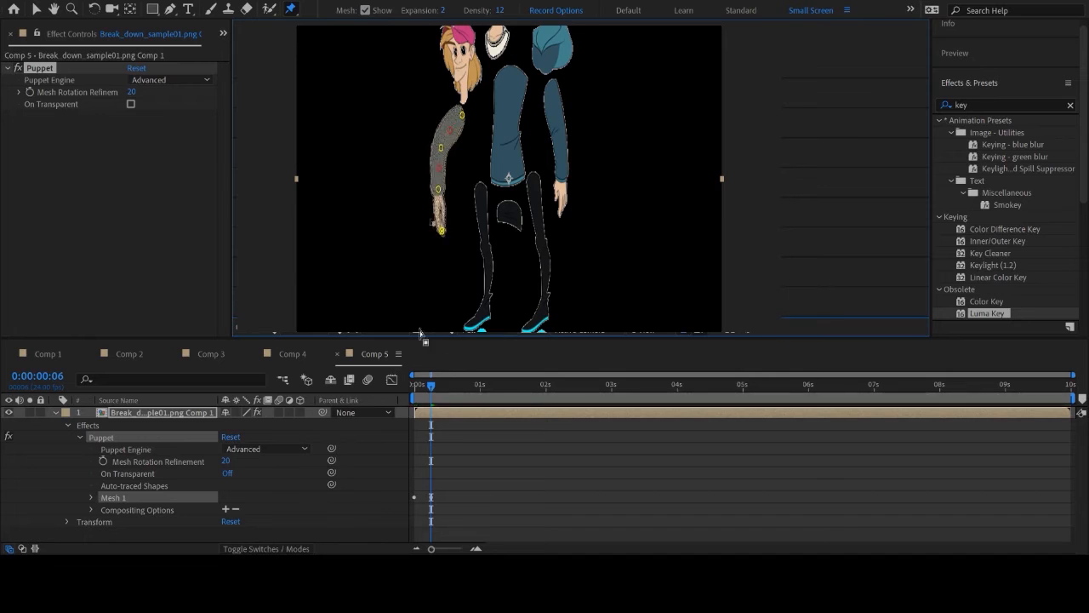
Keyframe a third arm pose at 0:00:00:13, raising the shoulder, bowing the elbow and wrist outward, and turning the hand inward.
{"action": "left_click_drag", "start_coordinate": [436, 390], "coordinate": [450, 385]}
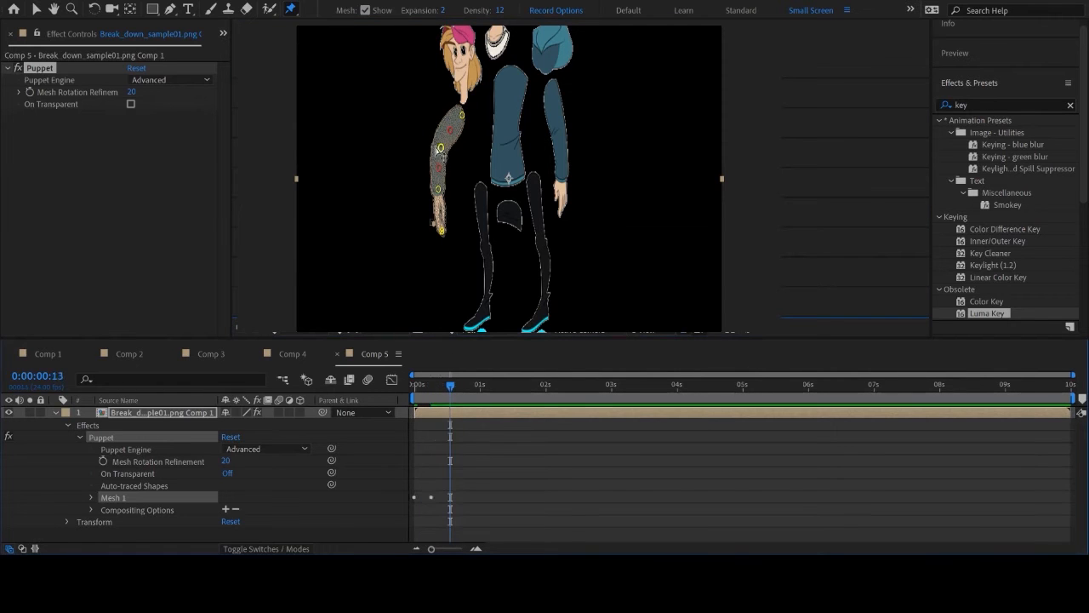
{"action": "left_click_drag", "start_coordinate": [441, 151], "coordinate": [457, 109]}
{"action": "left_click_drag", "start_coordinate": [438, 189], "coordinate": [432, 190]}
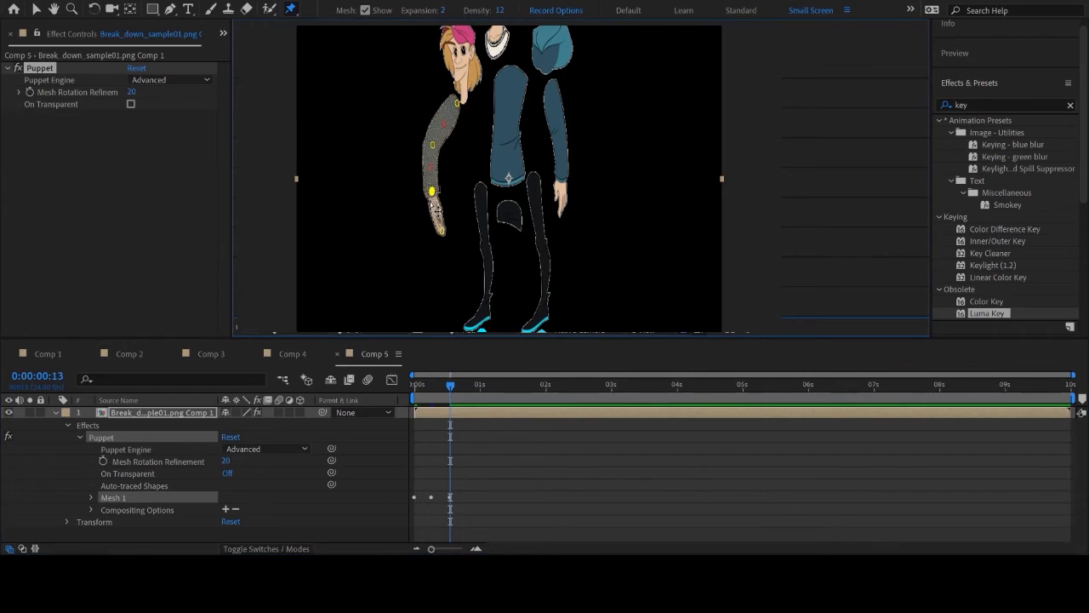
{"action": "left_click_drag", "start_coordinate": [442, 231], "coordinate": [445, 228]}
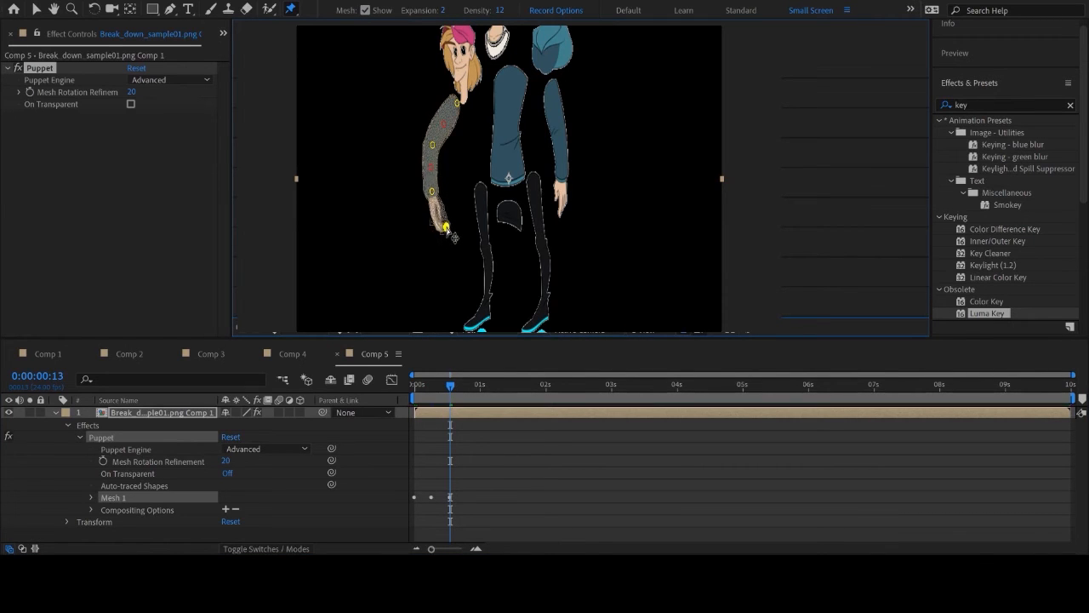
Hide the puppet mesh and preview the arm animation from the start, with the work area ending just past the last keyframe.
{"action": "key", "text": "Home"}
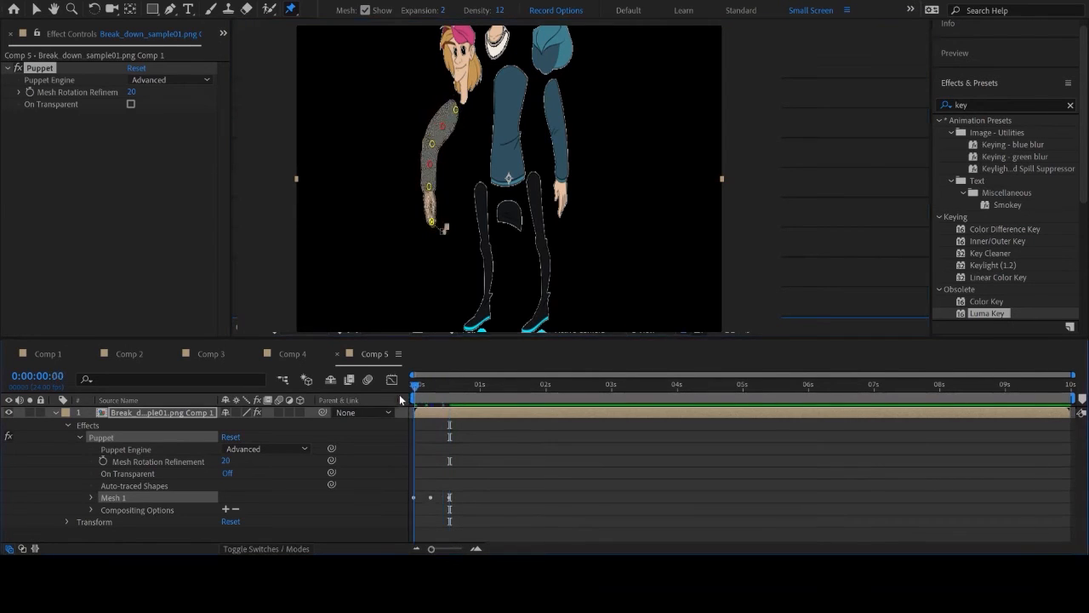
{"action": "left_click", "coordinate": [365, 10]}
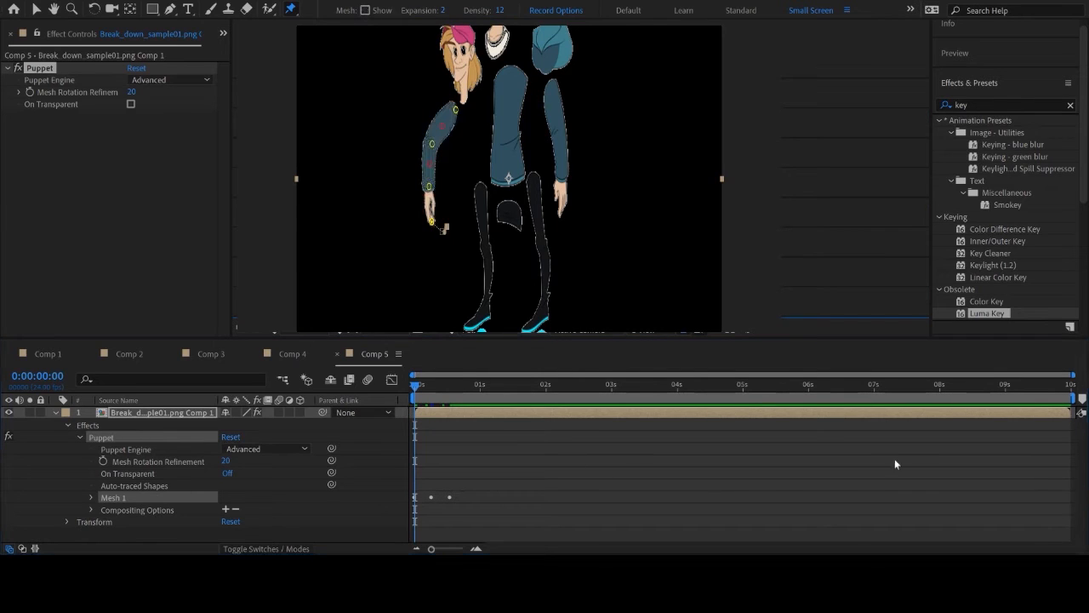
{"action": "key", "text": "space"}
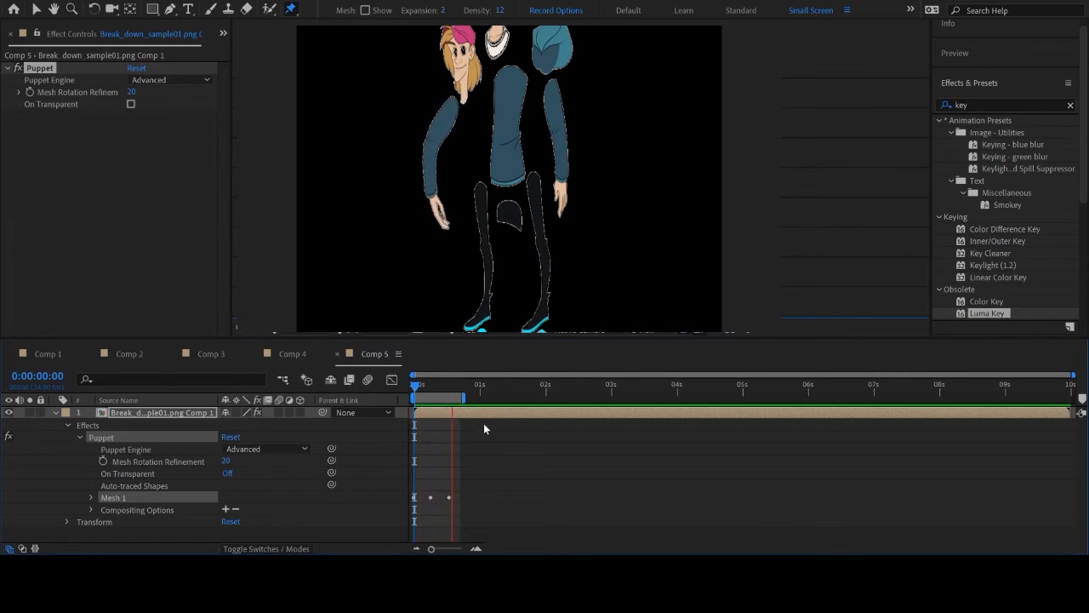
{"action": "key", "text": "space"}
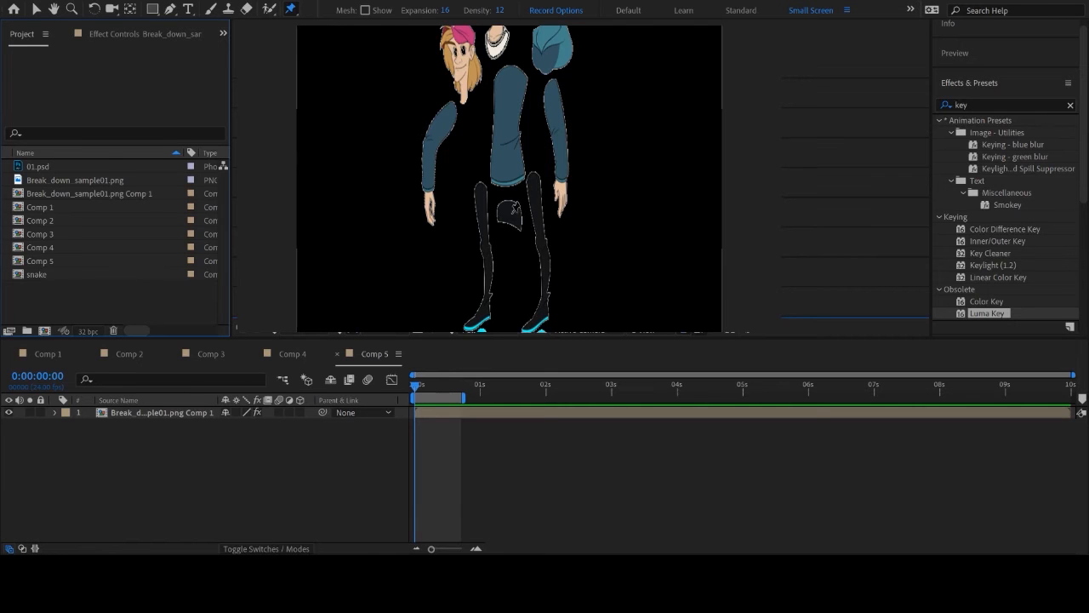
Create a new 1920 x 1080 composition, Comp 6, lasting 10 seconds at 24 fps.
{"action": "left_click", "coordinate": [35, 10]}
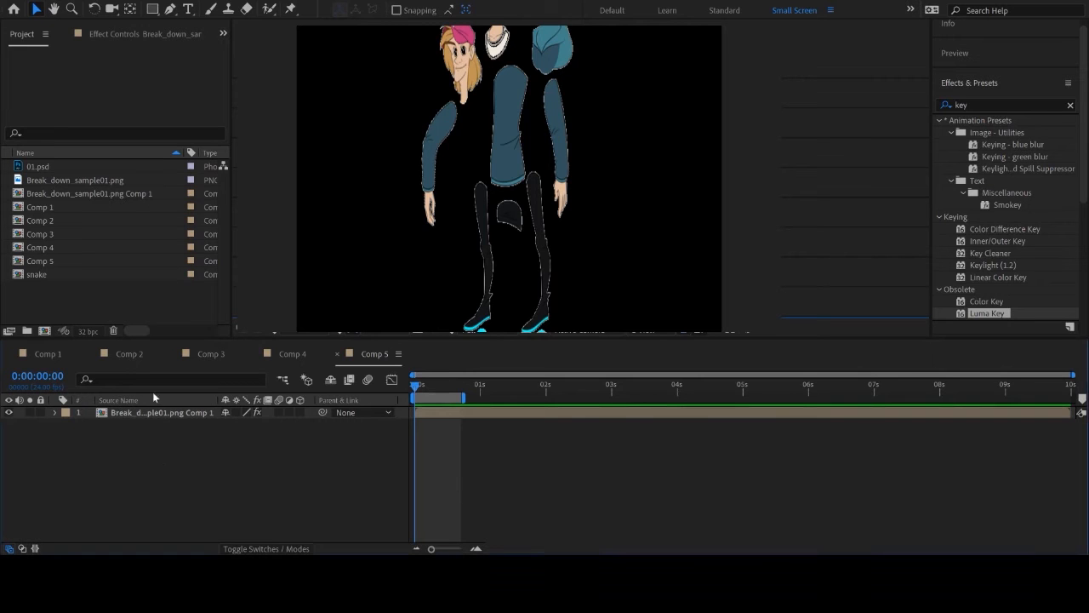
{"action": "left_click", "coordinate": [44, 331]}
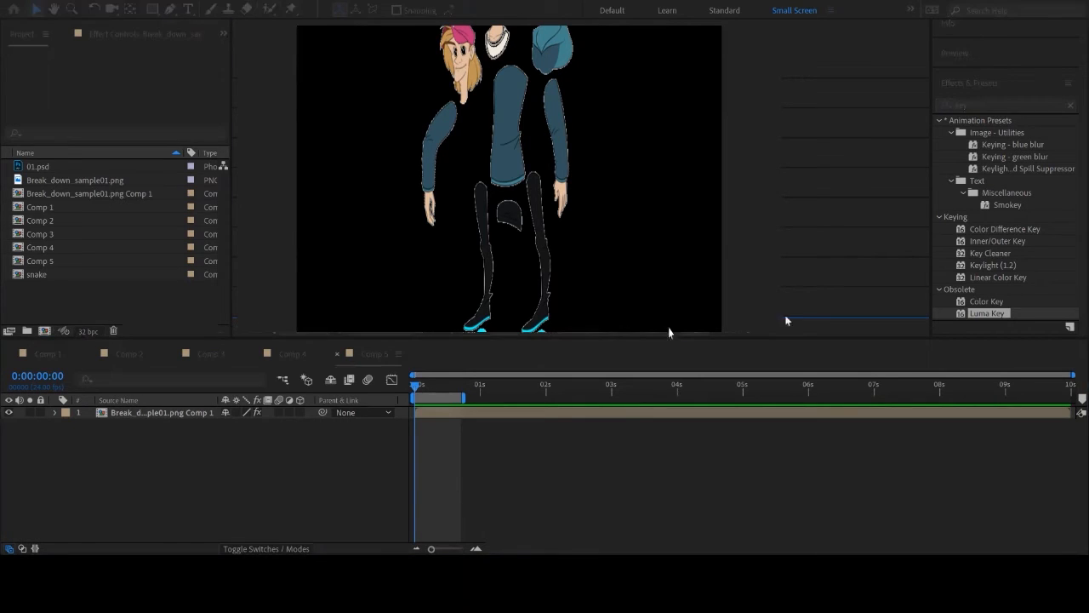
{"action": "left_click", "coordinate": [815, 338]}
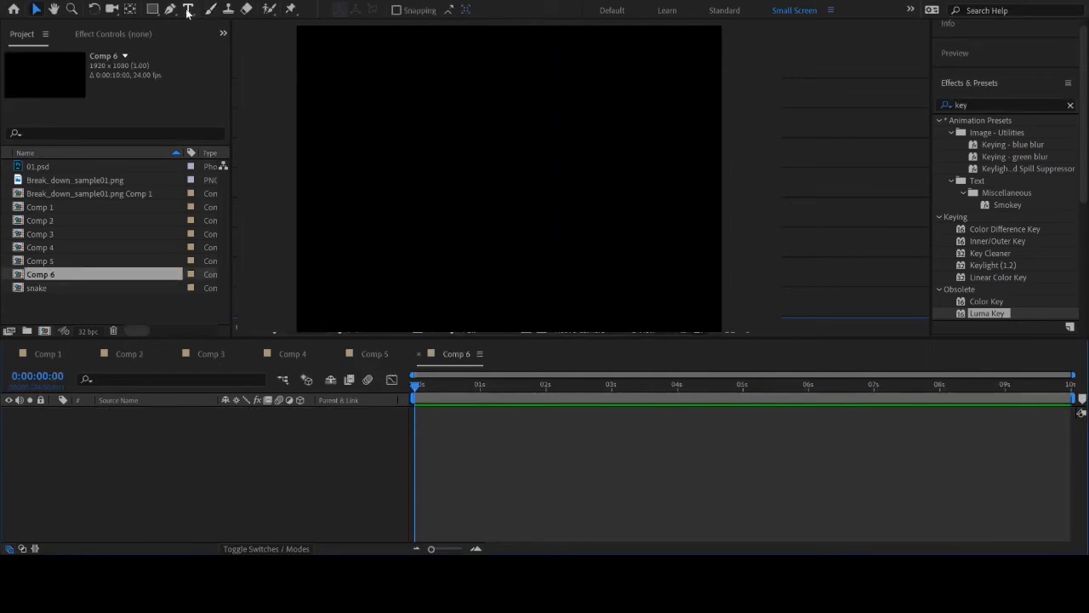
Draw a tall, narrow purple rectangle in the right half of Comp 6's frame and ready the Puppet Position Pin tool.
{"action": "left_click", "coordinate": [151, 10]}
{"action": "left_click_drag", "start_coordinate": [573, 102], "coordinate": [608, 251]}
{"action": "left_click", "coordinate": [574, 496]}
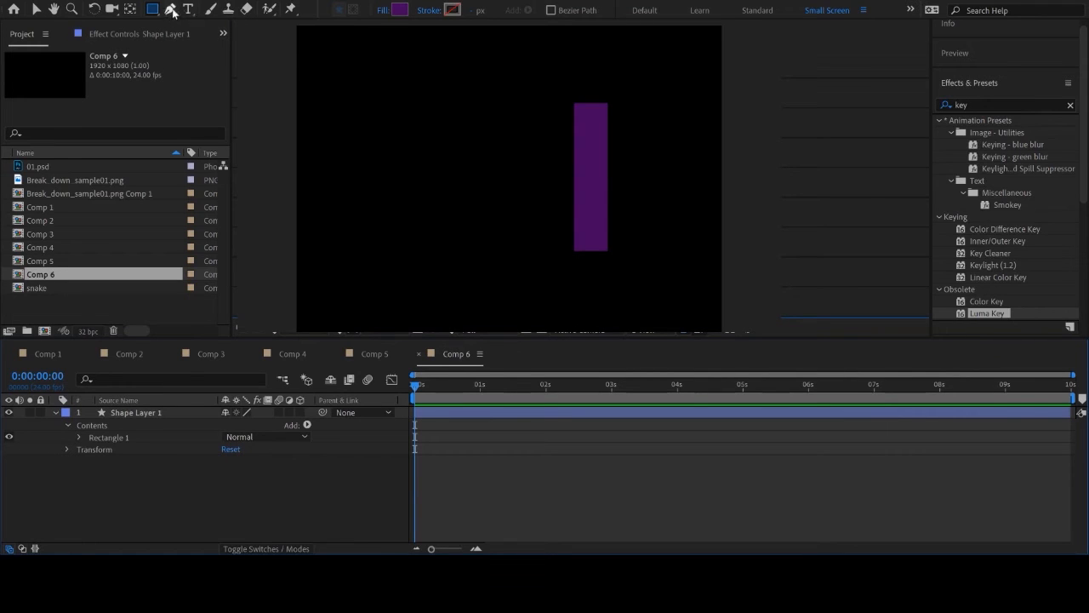
{"action": "left_click", "coordinate": [290, 8]}
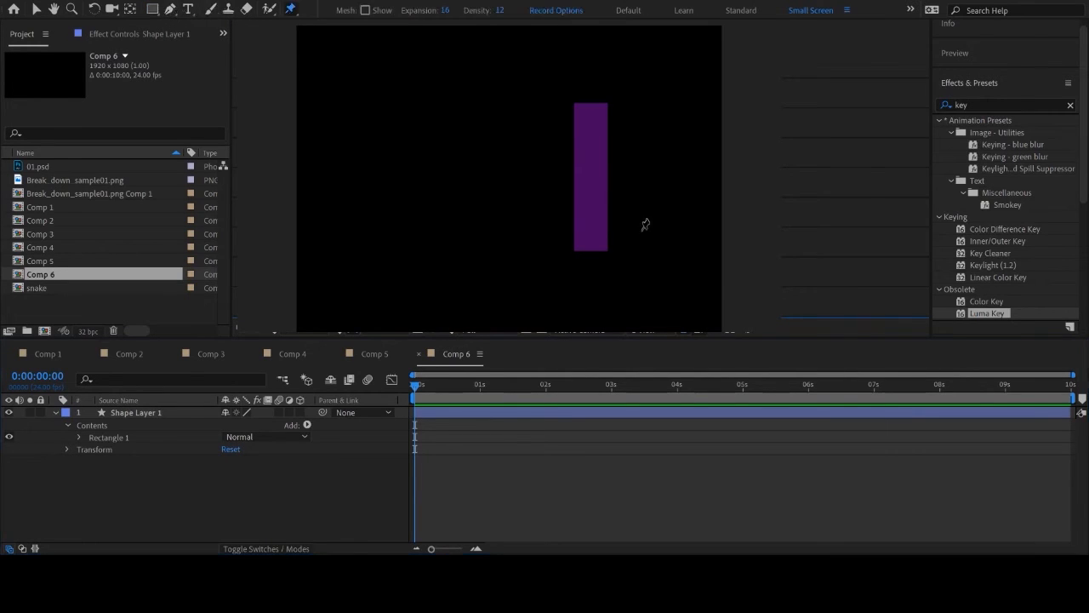
Place bottom, middle and top puppet pins on the purple rectangle and bow its middle leftward at 0:00:00:08.
{"action": "left_click", "coordinate": [592, 241]}
{"action": "left_click", "coordinate": [592, 179]}
{"action": "left_click", "coordinate": [592, 117]}
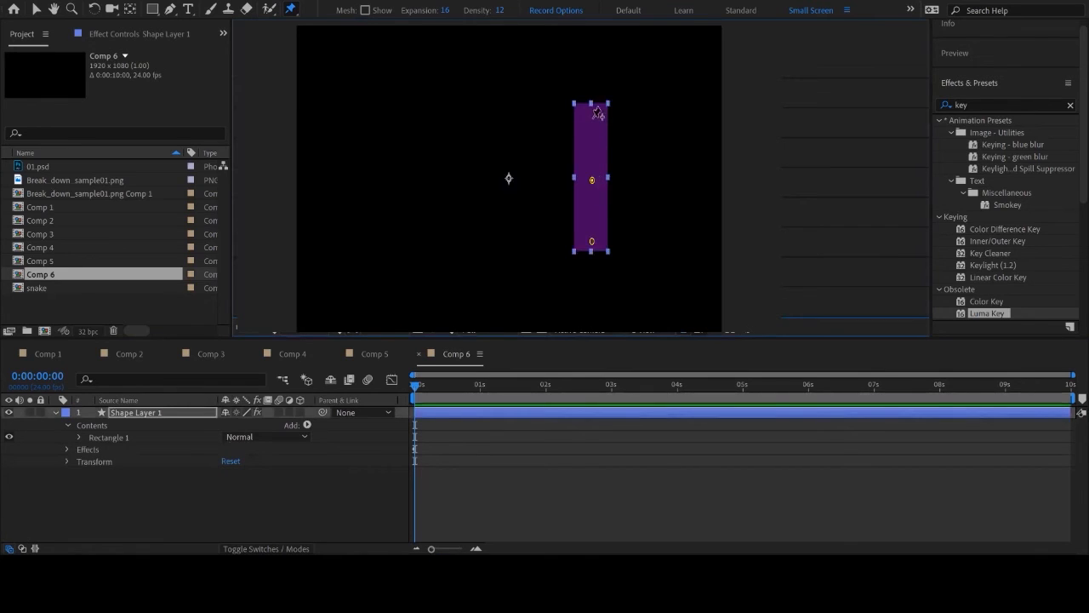
{"action": "key", "text": "space"}
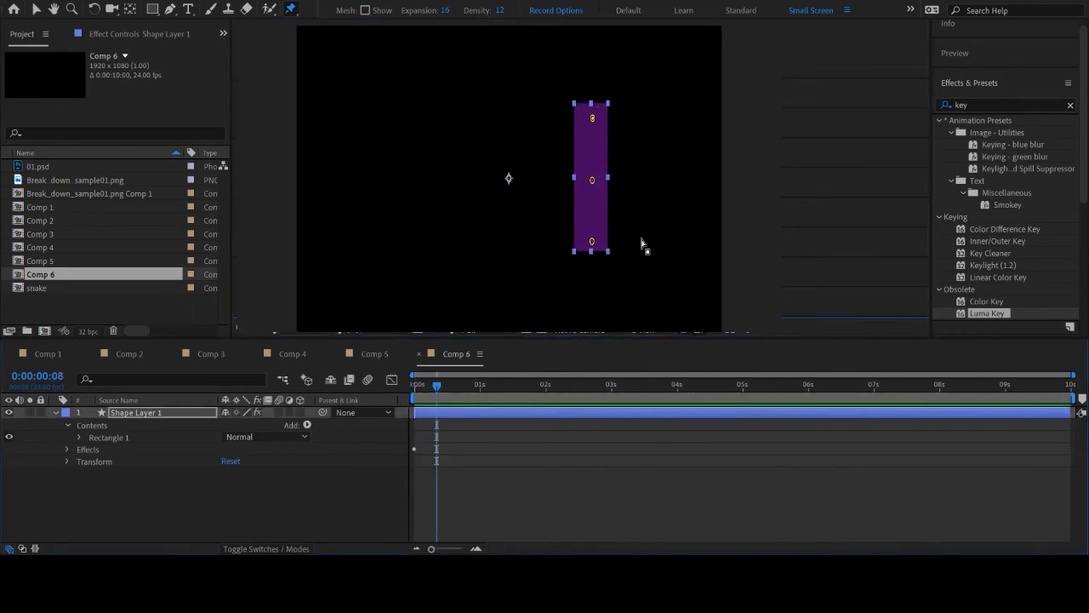
{"action": "left_click_drag", "start_coordinate": [591, 179], "coordinate": [576, 179]}
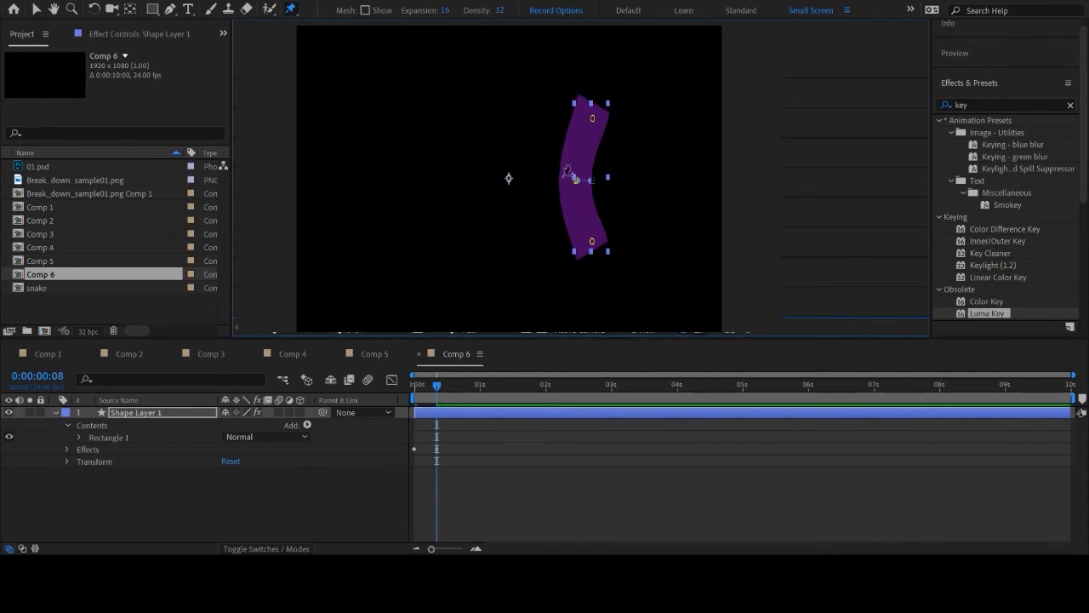
Keyframe the rectangle's middle pin right at 0:00:00:15, left just past one second, and right again at 0:00:01:17.
{"action": "left_click_drag", "start_coordinate": [439, 391], "coordinate": [455, 391]}
{"action": "left_click", "coordinate": [576, 181]}
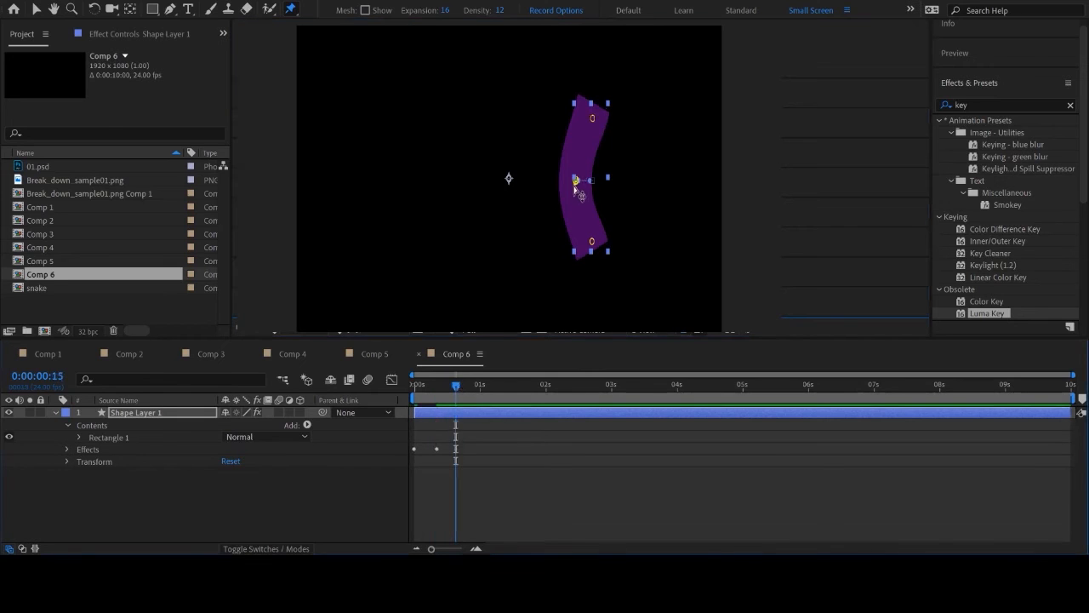
{"action": "left_click_drag", "start_coordinate": [577, 181], "coordinate": [605, 180]}
{"action": "left_click_drag", "start_coordinate": [456, 387], "coordinate": [484, 387]}
{"action": "left_click_drag", "start_coordinate": [606, 179], "coordinate": [576, 181]}
{"action": "left_click_drag", "start_coordinate": [485, 385], "coordinate": [527, 379]}
{"action": "left_click_drag", "start_coordinate": [575, 180], "coordinate": [611, 181]}
End the work area just past the last pin keyframe, preview the bending rectangle, and return to the first frame with the Selection tool.
{"action": "left_click_drag", "start_coordinate": [1074, 397], "coordinate": [537, 397]}
{"action": "left_click", "coordinate": [468, 503]}
{"action": "key", "text": "space"}
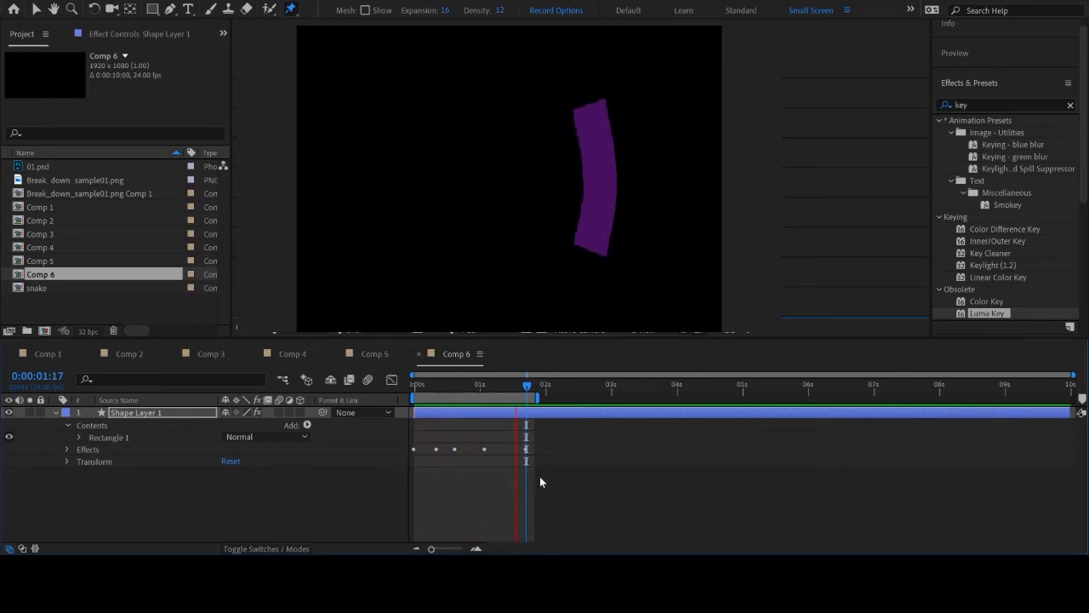
{"action": "key", "text": "space"}
{"action": "key", "text": "ctrl+p"}
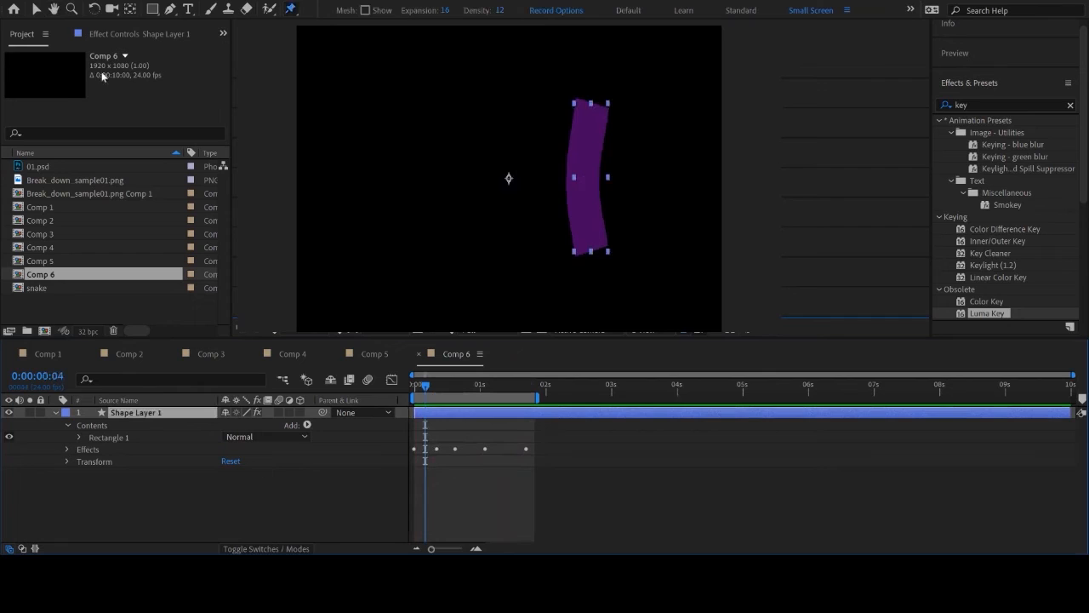
{"action": "left_click", "coordinate": [36, 9]}
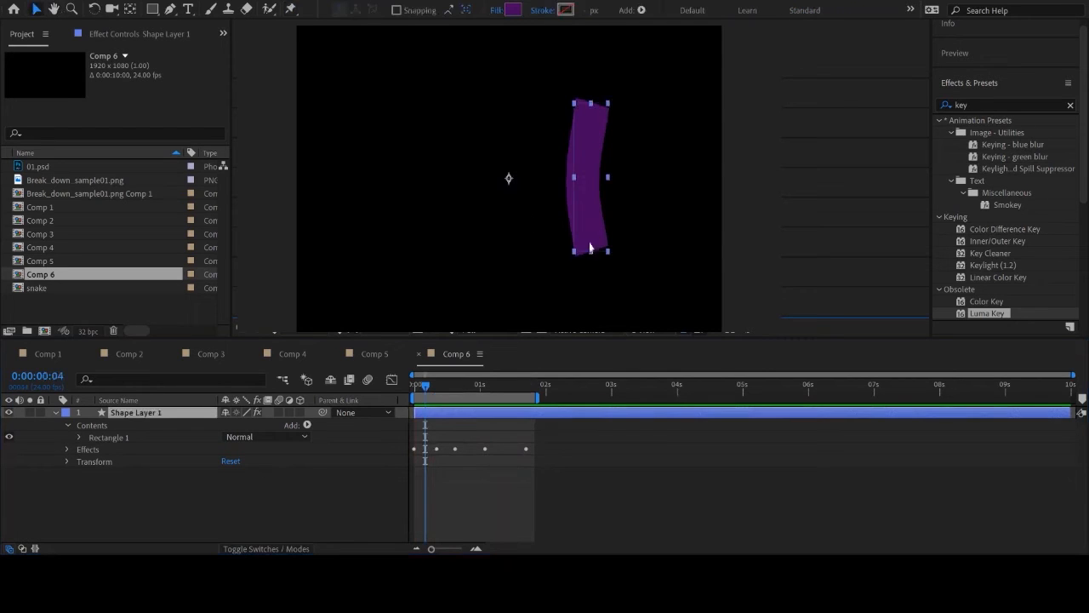
{"action": "left_click", "coordinate": [491, 502]}
{"action": "left_click_drag", "start_coordinate": [419, 387], "coordinate": [409, 391]}
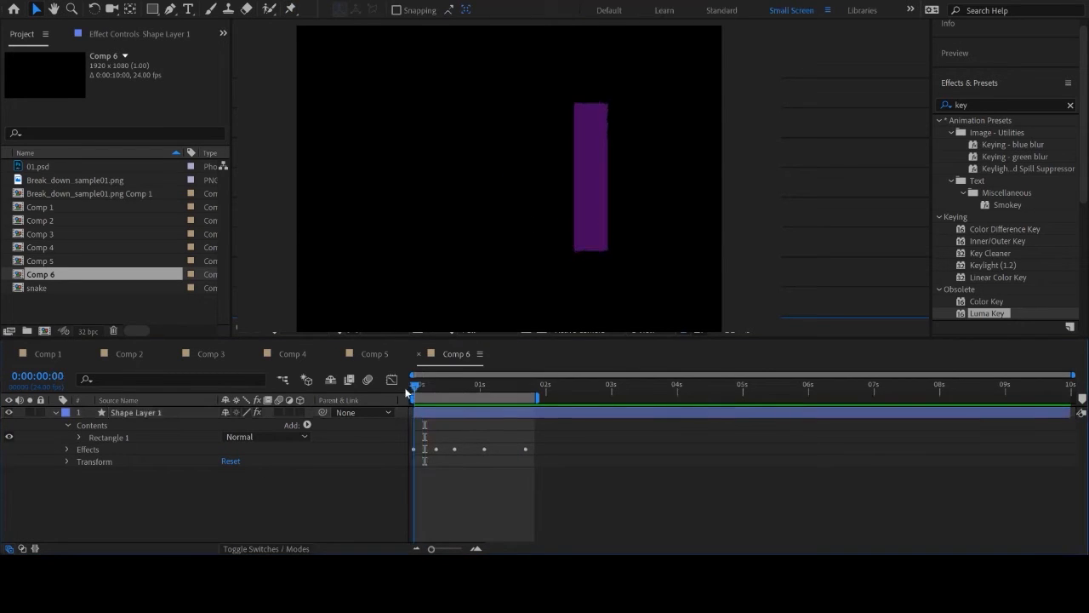
Try to animate Shape Layer 1's Position directly, from a keyframe at 0:00:00:00 to 381, 540 at 0:00:01:15.
{"action": "key", "text": "p"}
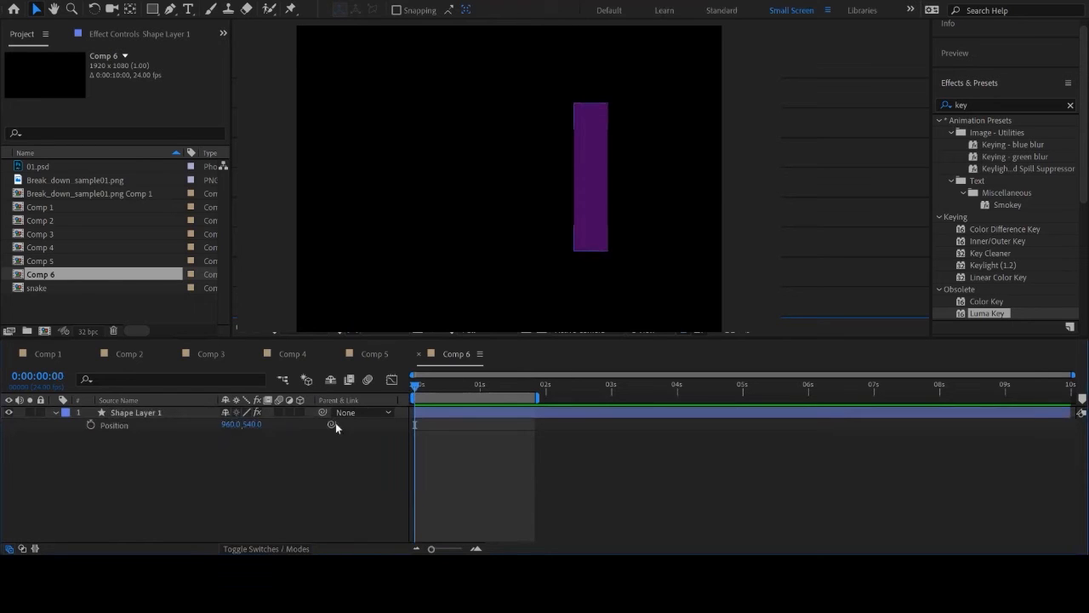
{"action": "left_click", "coordinate": [91, 425]}
{"action": "left_click_drag", "start_coordinate": [414, 384], "coordinate": [521, 393]}
{"action": "left_click", "coordinate": [231, 424]}
{"action": "type", "text": "637"}
{"action": "key", "text": "Return"}
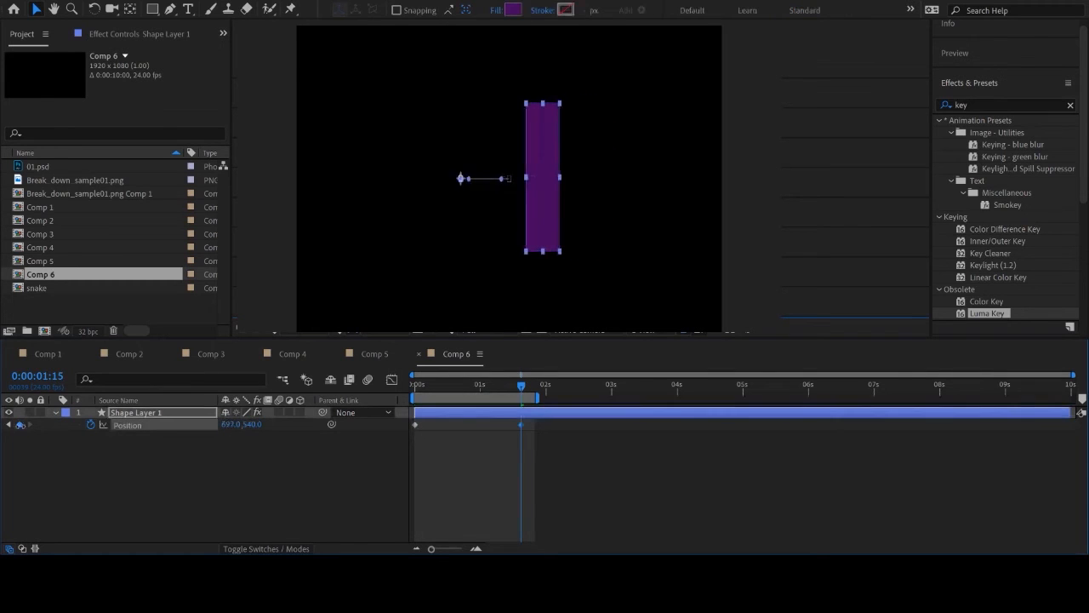
{"action": "left_click_drag", "start_coordinate": [210, 426], "coordinate": [45, 426]}
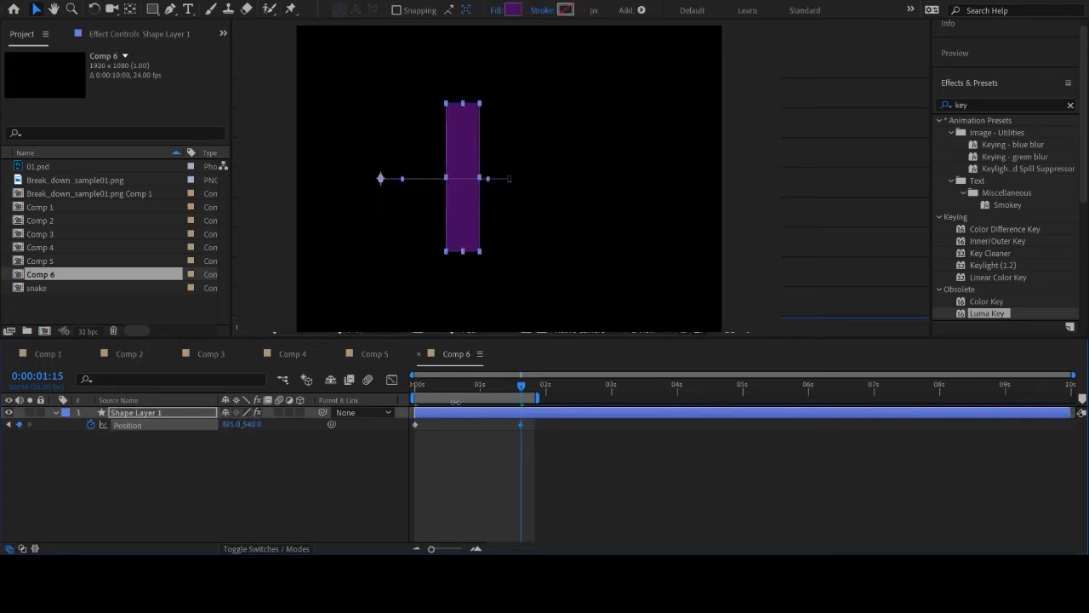
Scrub through the moving shape layer to check how the puppet deformation behaves with the position animation.
{"action": "left_click_drag", "start_coordinate": [416, 388], "coordinate": [509, 398]}
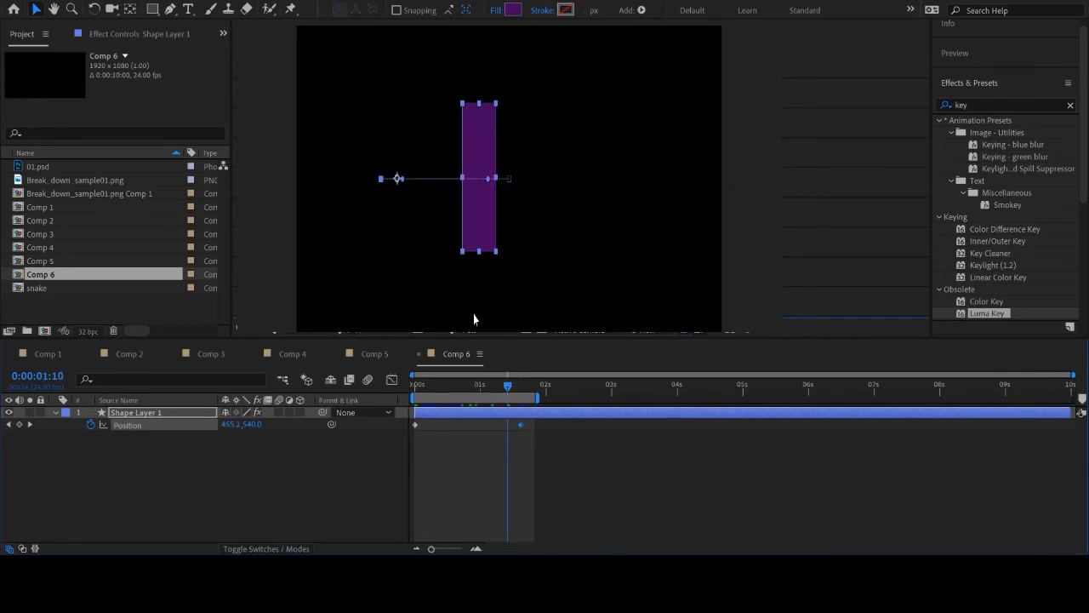
{"action": "left_click_drag", "start_coordinate": [508, 387], "coordinate": [433, 392]}
{"action": "left_click", "coordinate": [629, 443]}
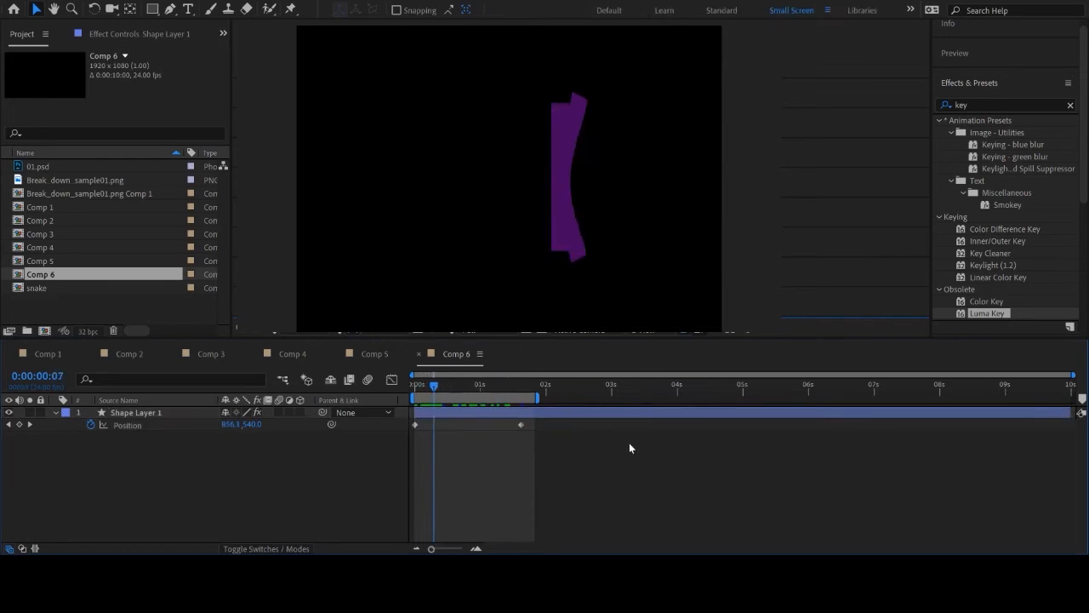
Undo the position keyframes on Shape Layer 1.
{"action": "key", "text": "ctrl+z"}
{"action": "key", "text": "ctrl+z"}
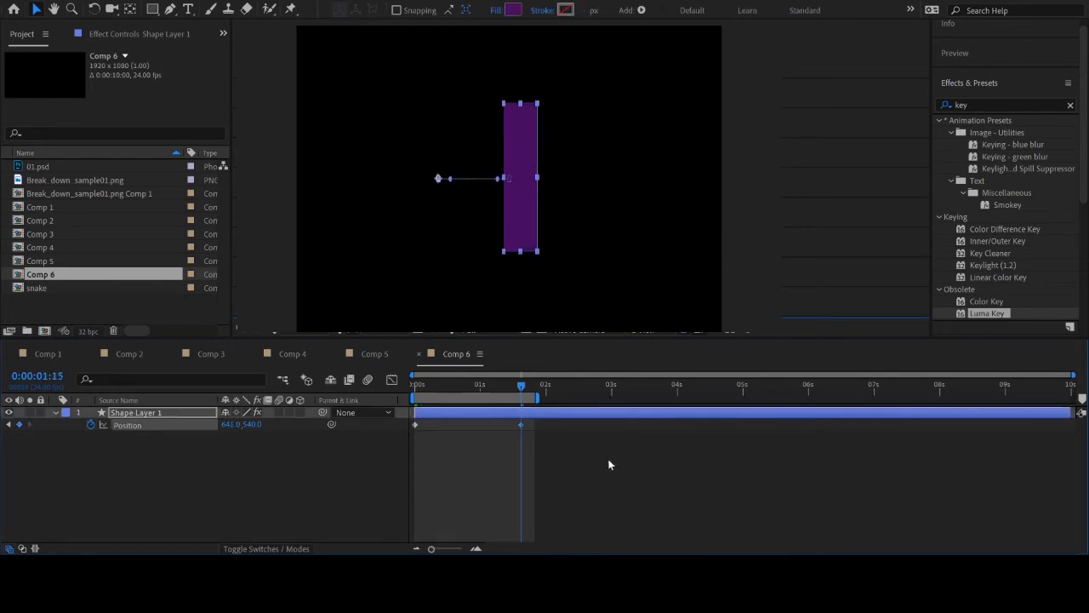
{"action": "key", "text": "ctrl+z"}
{"action": "key", "text": "ctrl+z"}
Pre-compose Shape Layer 1 in Comp 6 as Shape Layer 1 Comp 1, with the time at the first frame.
{"action": "left_click_drag", "start_coordinate": [416, 389], "coordinate": [465, 406]}
{"action": "key", "text": "Home"}
{"action": "left_click", "coordinate": [448, 412]}
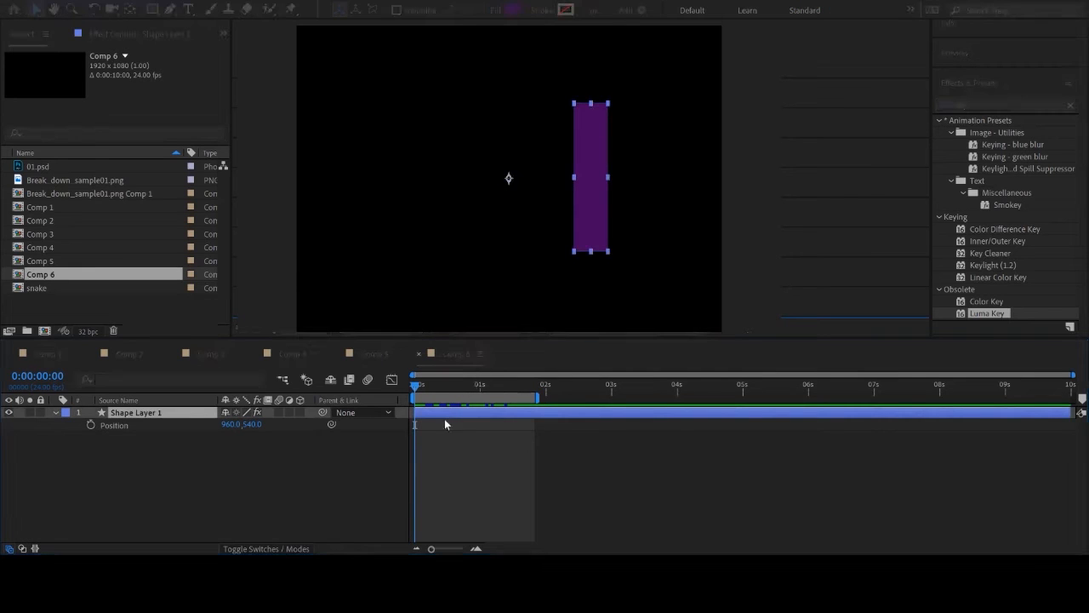
{"action": "key", "text": "Return"}
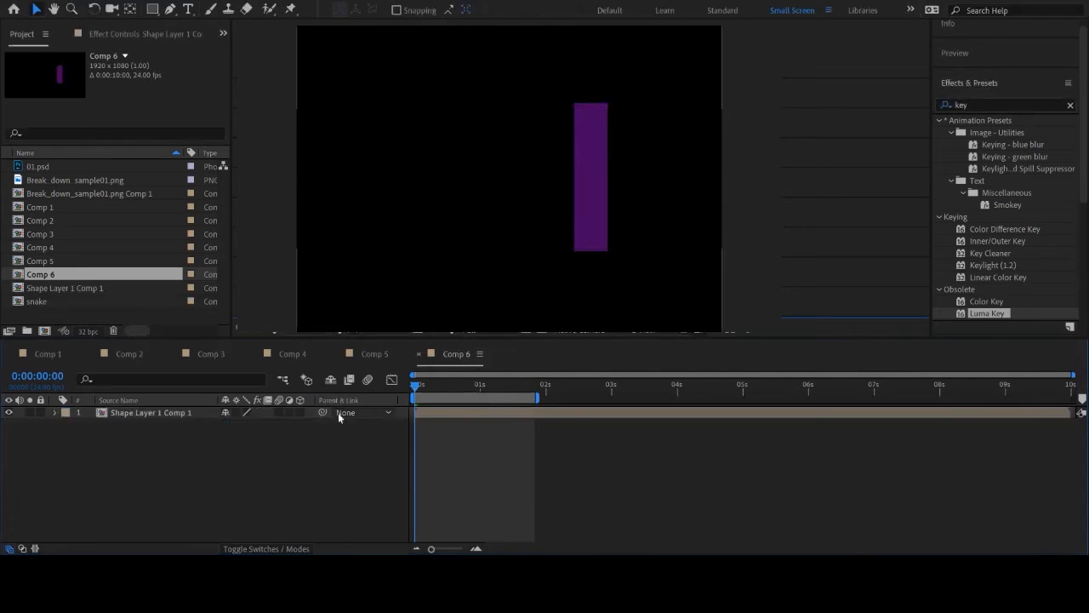
Animate the Position of Shape Layer 1 Comp 1 from a keyframe at 0:00:00:00 to 327, 540 at 0:00:01:20.
{"action": "left_click", "coordinate": [206, 415]}
{"action": "key", "text": "p"}
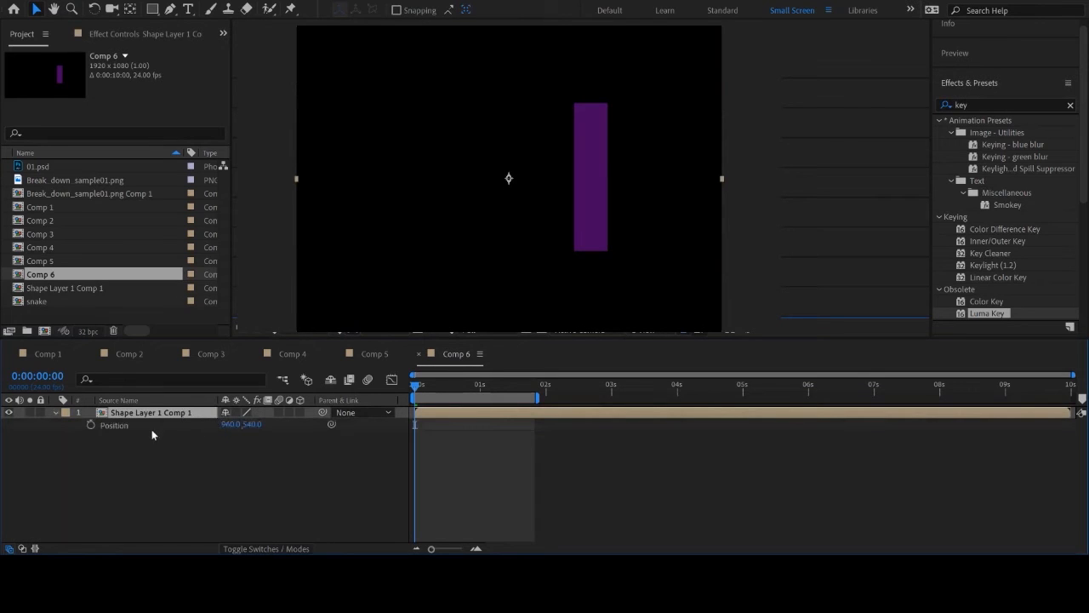
{"action": "left_click", "coordinate": [90, 424]}
{"action": "left_click_drag", "start_coordinate": [418, 387], "coordinate": [535, 387]}
{"action": "left_click_drag", "start_coordinate": [228, 426], "coordinate": [20, 404]}
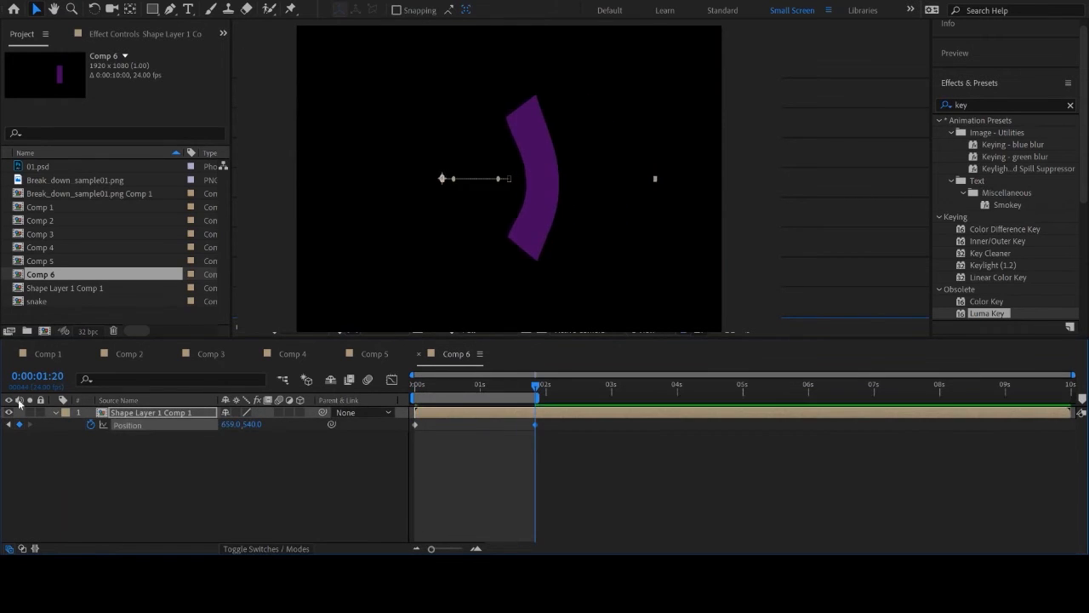
{"action": "left_click_drag", "start_coordinate": [223, 426], "coordinate": [468, 428]}
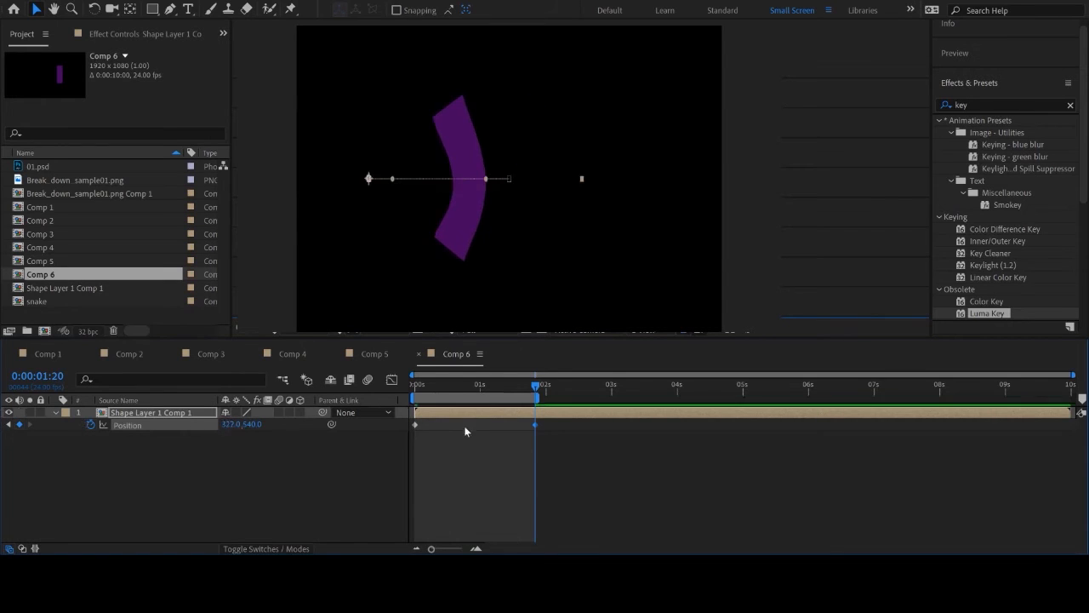
Preview the pre-composed rectangle bending and travelling across the frame from the start.
{"action": "left_click", "coordinate": [417, 384]}
{"action": "left_click_drag", "start_coordinate": [398, 393], "coordinate": [412, 389]}
{"action": "key", "text": "space"}
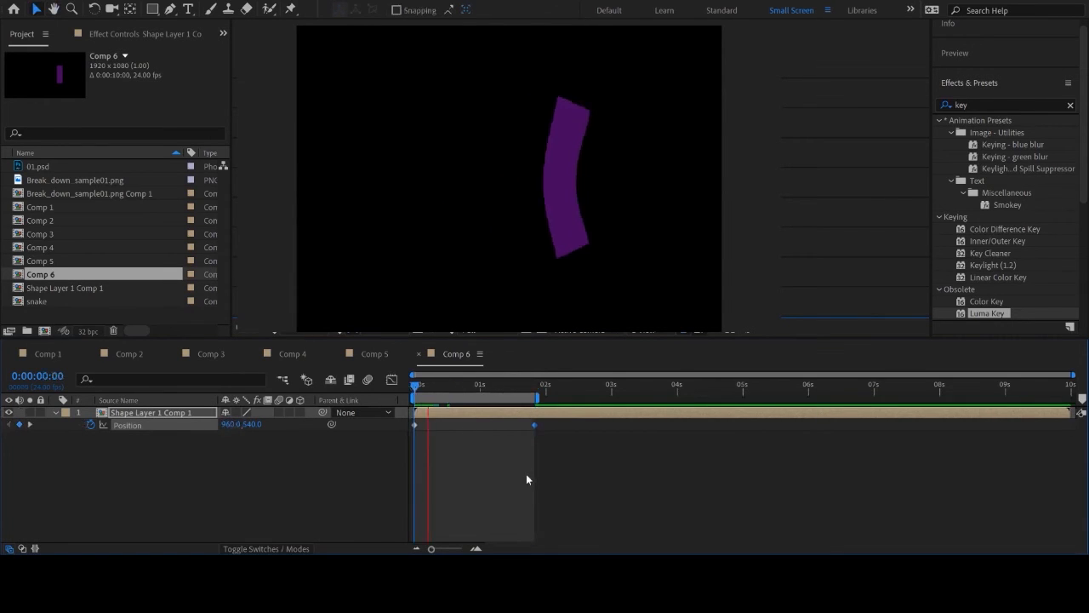
{"action": "key", "text": "space"}
{"action": "key", "text": "space"}
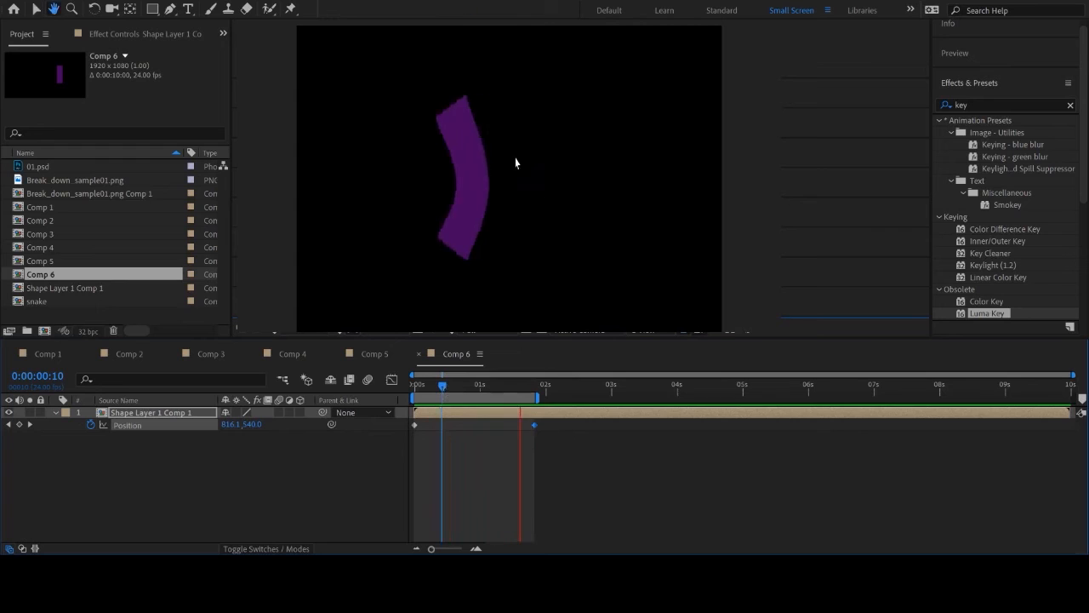
{"action": "key", "text": "space"}
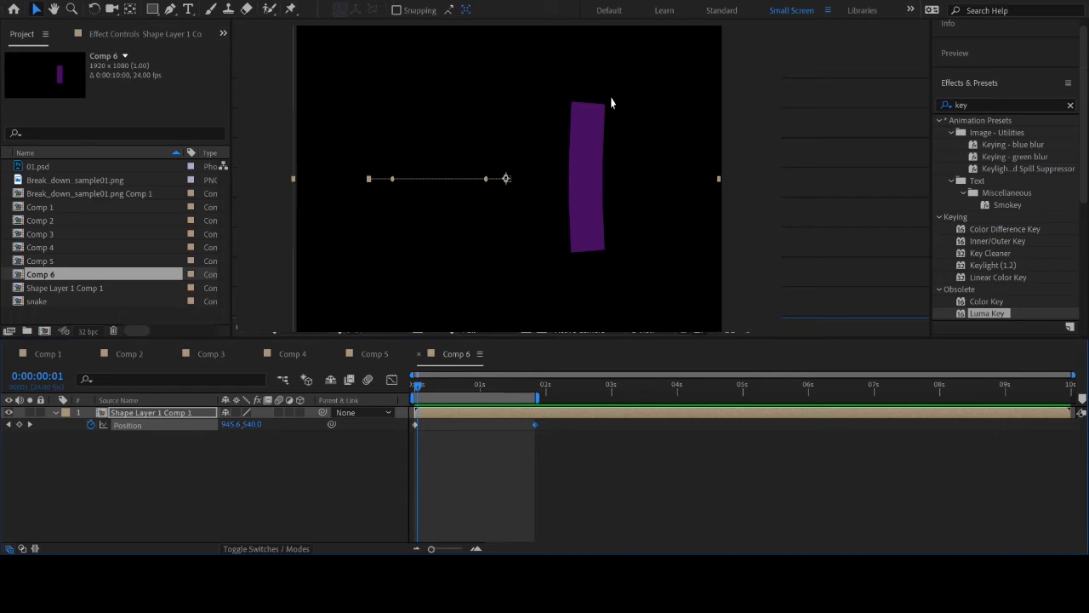
Import unnamed.png into the project and add it to Comp 6 above the rectangle's pre-composition.
{"action": "left_click", "coordinate": [34, 311]}
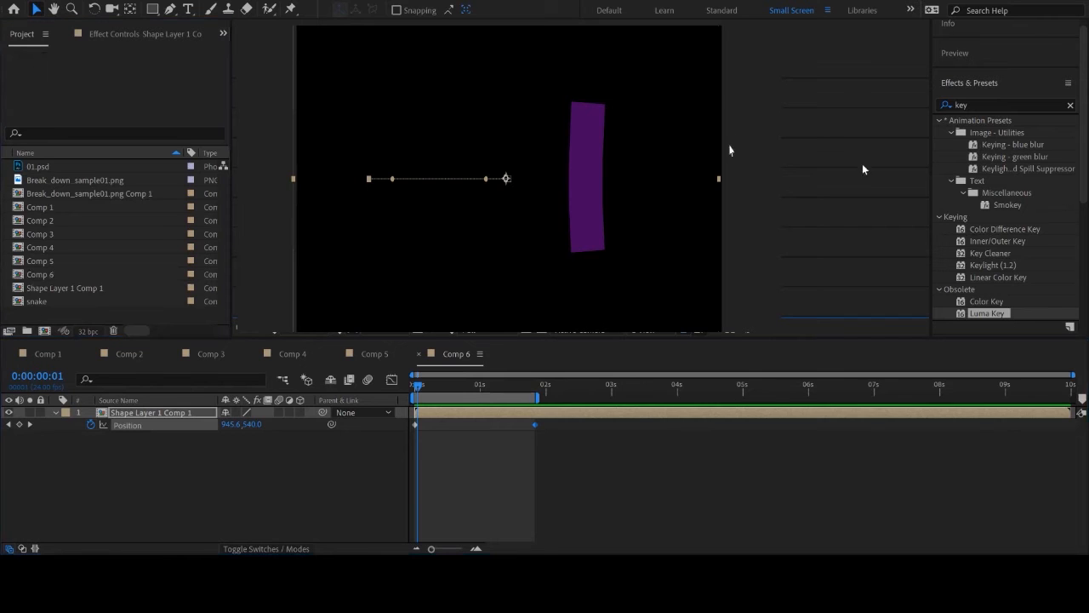
{"action": "left_click_drag", "start_coordinate": [671, 73], "coordinate": [180, 325]}
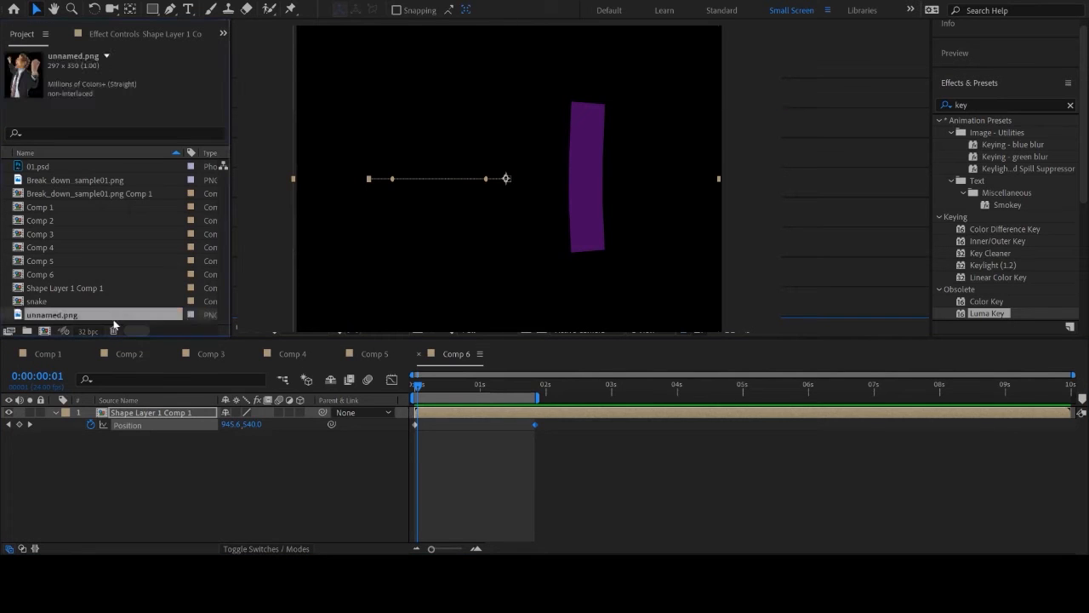
{"action": "left_click_drag", "start_coordinate": [38, 321], "coordinate": [142, 407]}
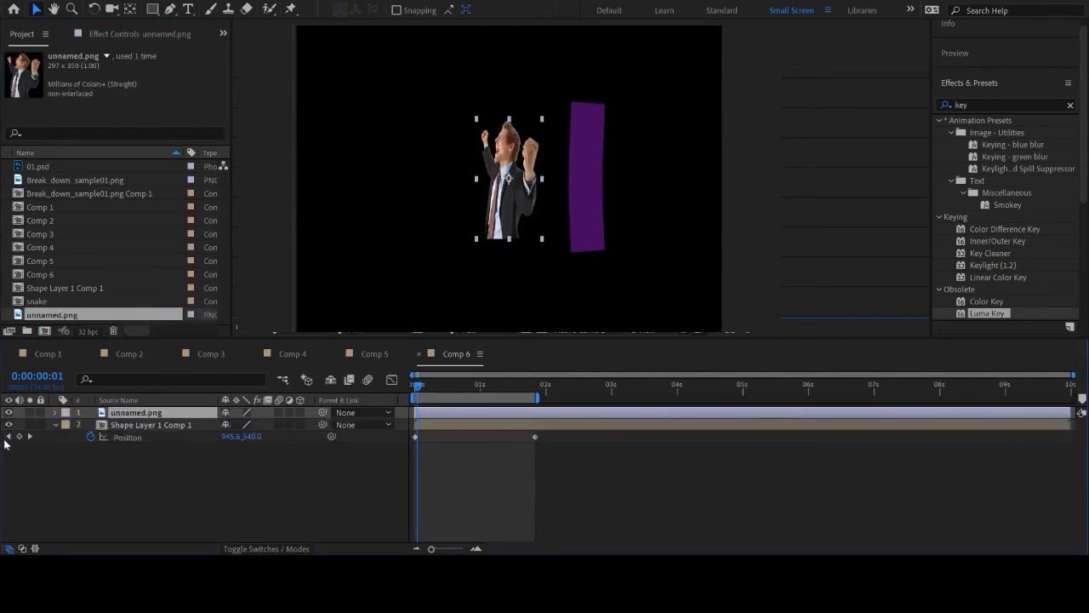
Hide Shape Layer 1 Comp 1 and scale the unnamed.png layer to 272%.
{"action": "left_click", "coordinate": [9, 424]}
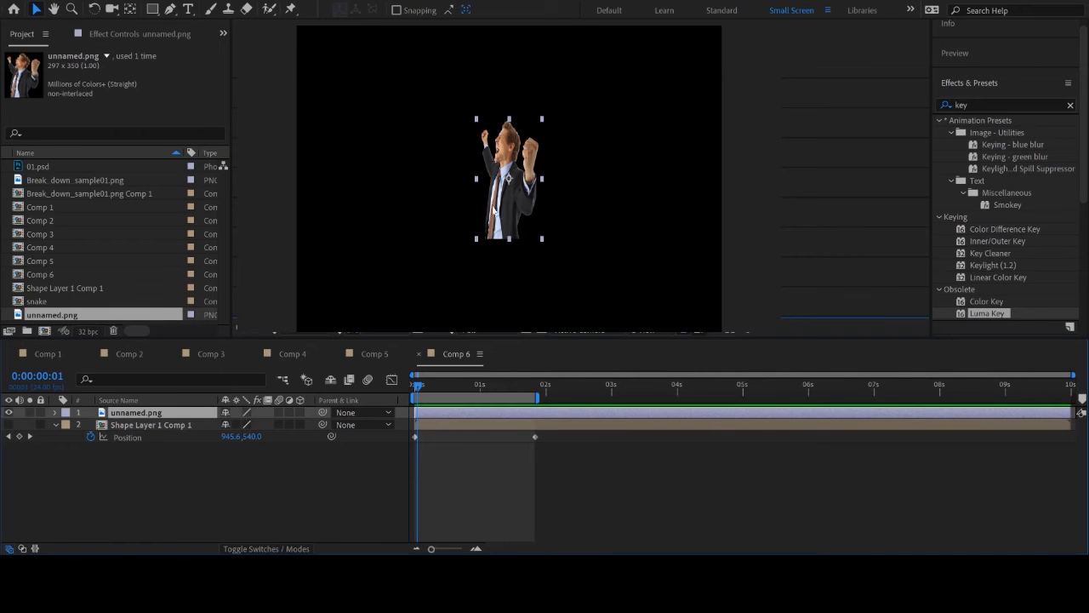
{"action": "key", "text": "s"}
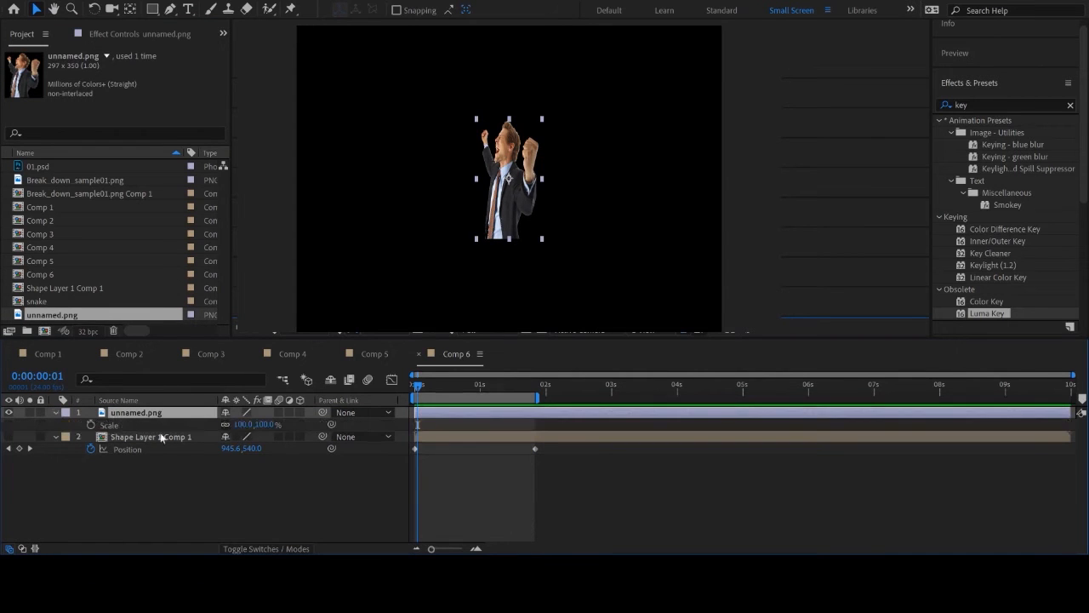
{"action": "left_click_drag", "start_coordinate": [243, 424], "coordinate": [432, 220]}
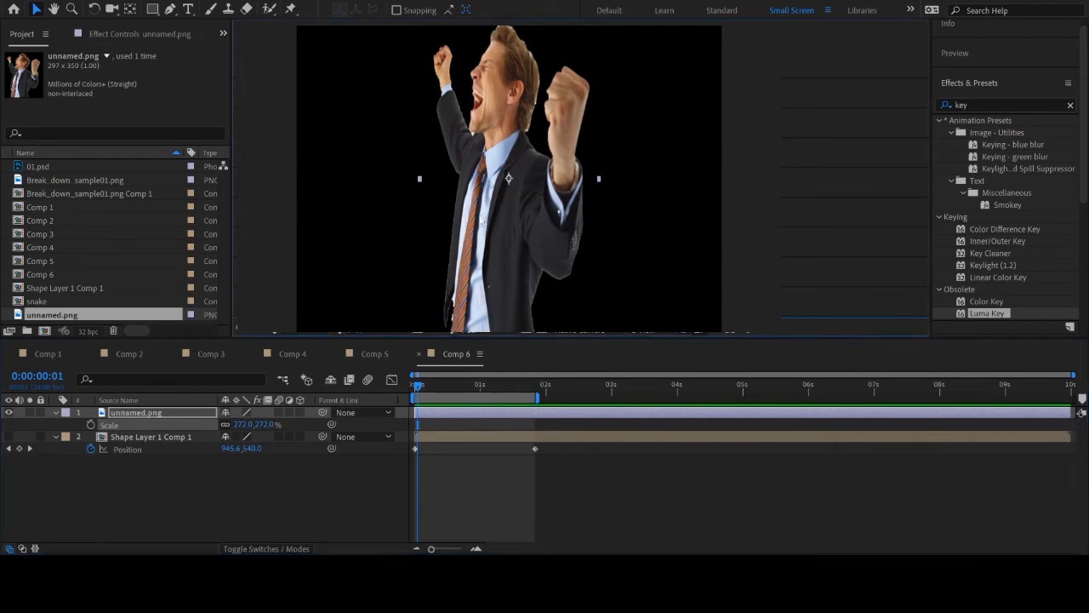
{"action": "left_click", "coordinate": [449, 468]}
{"action": "left_click", "coordinate": [445, 412]}
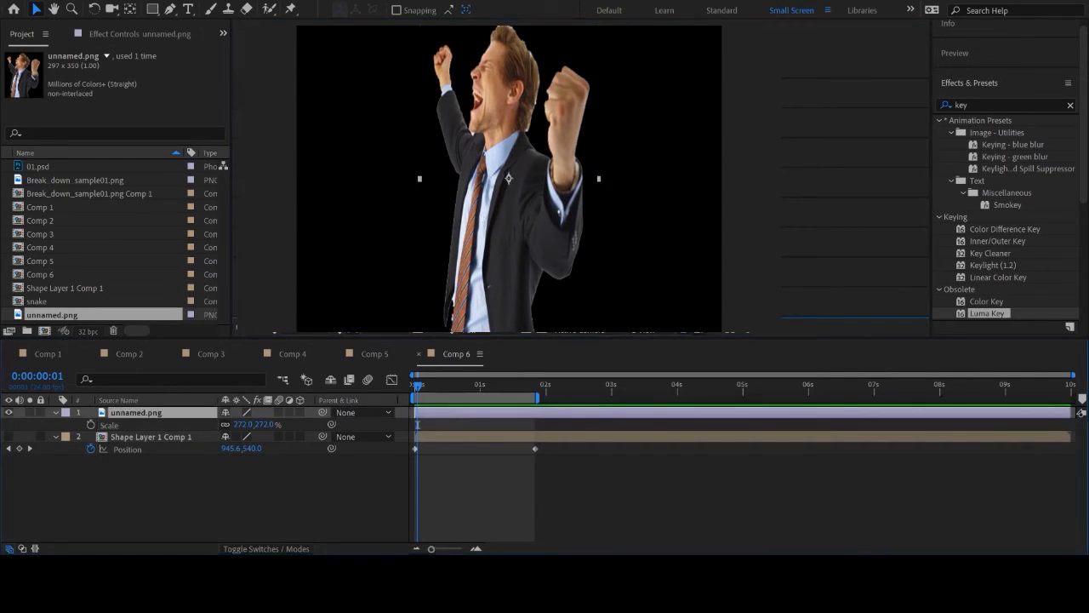
Place puppet pins on the man's head, neck, chest, along the tie, jacket, near elbow, near fist, far shoulder and far fist.
{"action": "left_click", "coordinate": [290, 9]}
{"action": "left_click", "coordinate": [500, 56]}
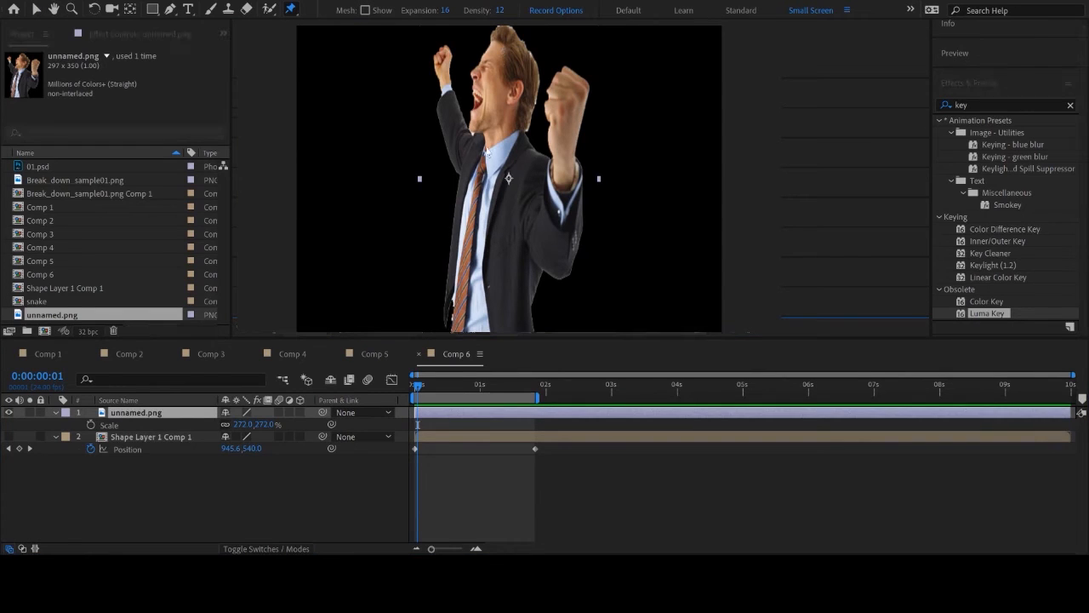
{"action": "left_click", "coordinate": [487, 150]}
{"action": "left_click", "coordinate": [477, 185]}
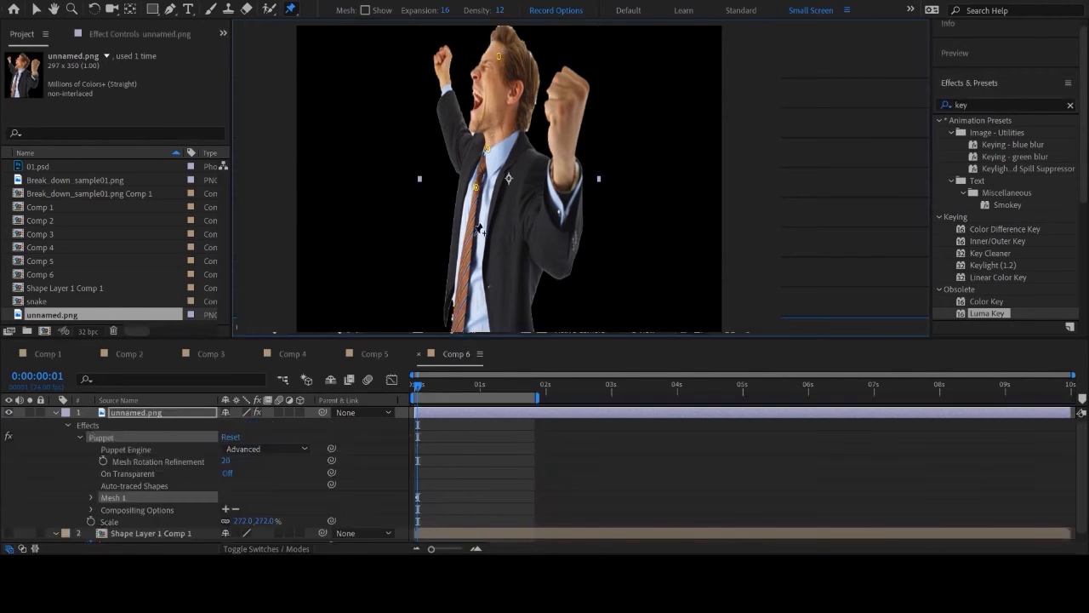
{"action": "left_click", "coordinate": [468, 242]}
{"action": "left_click", "coordinate": [459, 312]}
{"action": "left_click", "coordinate": [519, 222]}
{"action": "left_click", "coordinate": [561, 245]}
{"action": "left_click", "coordinate": [569, 94]}
{"action": "left_click", "coordinate": [464, 151]}
{"action": "left_click", "coordinate": [436, 61]}
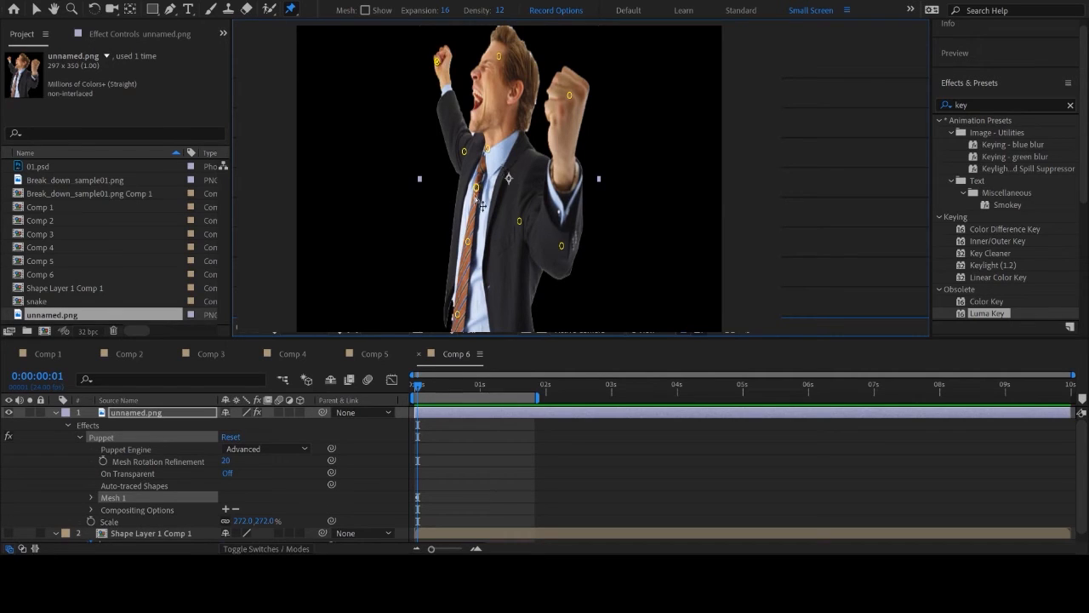
Bend the man's torso by moving the mid-tie pin leftward and the lowest tie pin slightly up and to the right.
{"action": "left_click", "coordinate": [467, 245]}
{"action": "left_click_drag", "start_coordinate": [465, 245], "coordinate": [453, 247]}
{"action": "scroll", "coordinate": [457, 253], "scroll_direction": "up", "scroll_amount": 2}
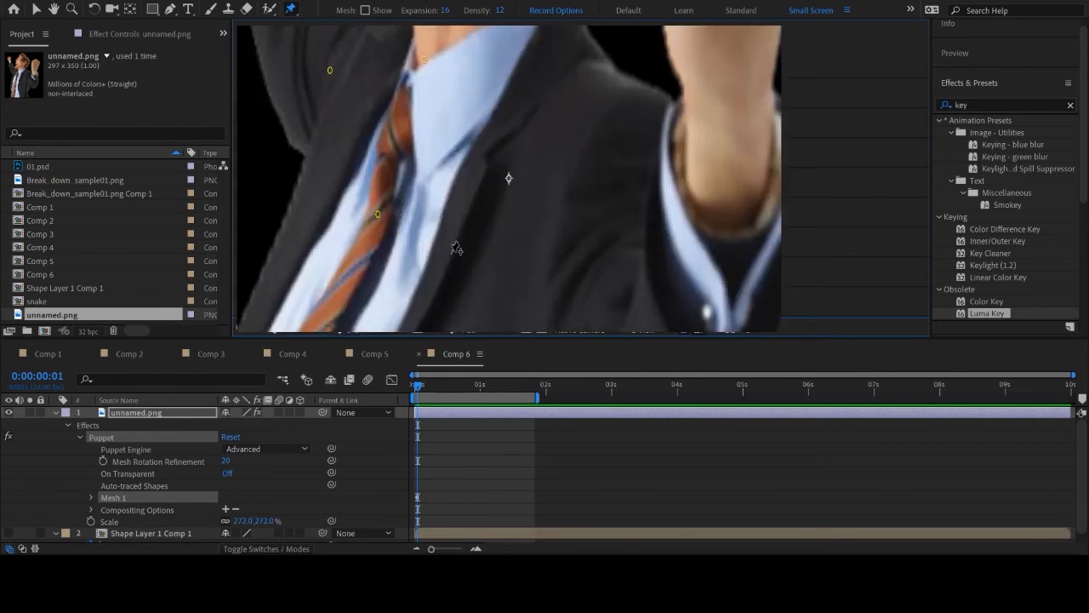
{"action": "scroll", "coordinate": [457, 249], "scroll_direction": "down", "scroll_amount": 1}
{"action": "key", "text": "space"}
{"action": "left_click_drag", "start_coordinate": [459, 235], "coordinate": [539, 68]}
{"action": "mouse_move", "coordinate": [465, 140]}
{"action": "left_mouse_down"}
{"action": "mouse_move", "coordinate": [544, 153]}
{"action": "mouse_move", "coordinate": [461, 143]}
{"action": "left_mouse_up"}
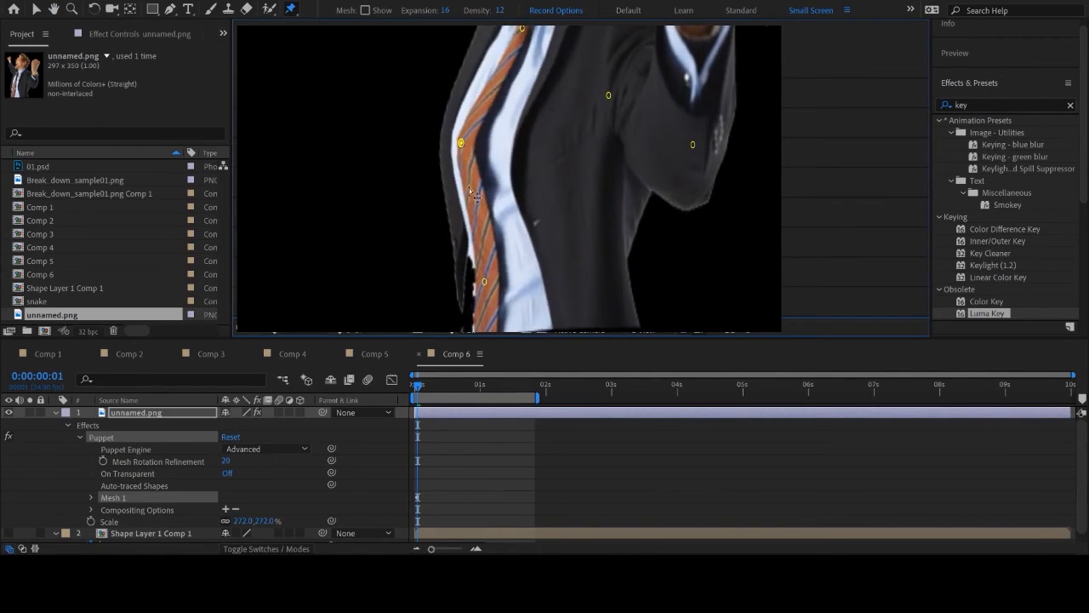
{"action": "mouse_move", "coordinate": [485, 282]}
{"action": "left_mouse_down"}
{"action": "mouse_move", "coordinate": [414, 252]}
{"action": "mouse_move", "coordinate": [496, 273]}
{"action": "left_mouse_up"}
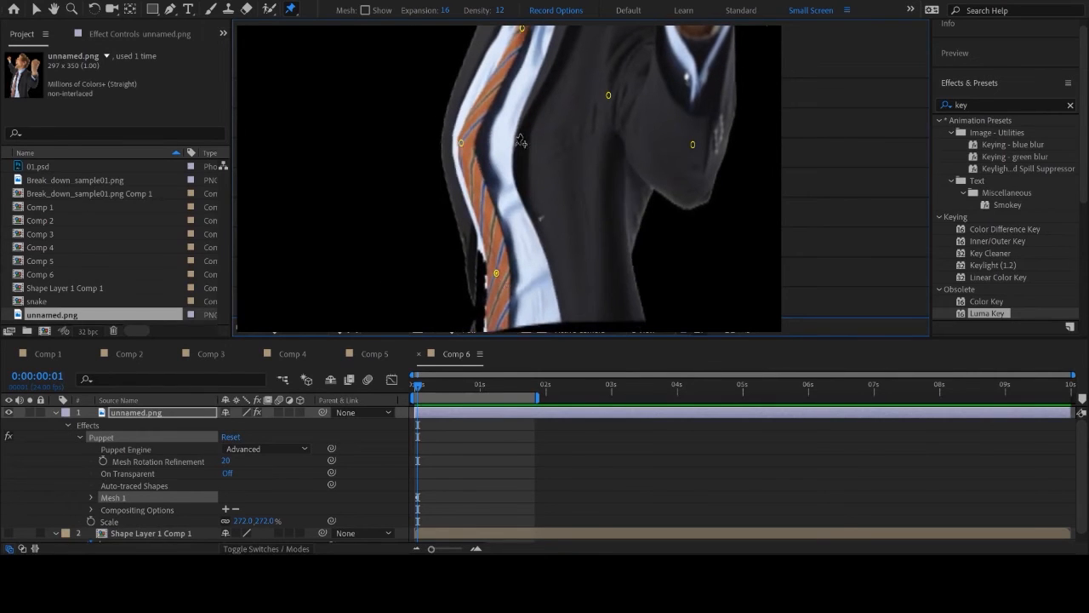
At 0:00:00:15, straighten the man's torso by moving the mid-tie pin rightward and nudging the upper tie pin slightly rightward.
{"action": "scroll", "coordinate": [521, 140], "scroll_direction": "down", "scroll_amount": 2}
{"action": "left_click_drag", "start_coordinate": [525, 64], "coordinate": [539, 58]}
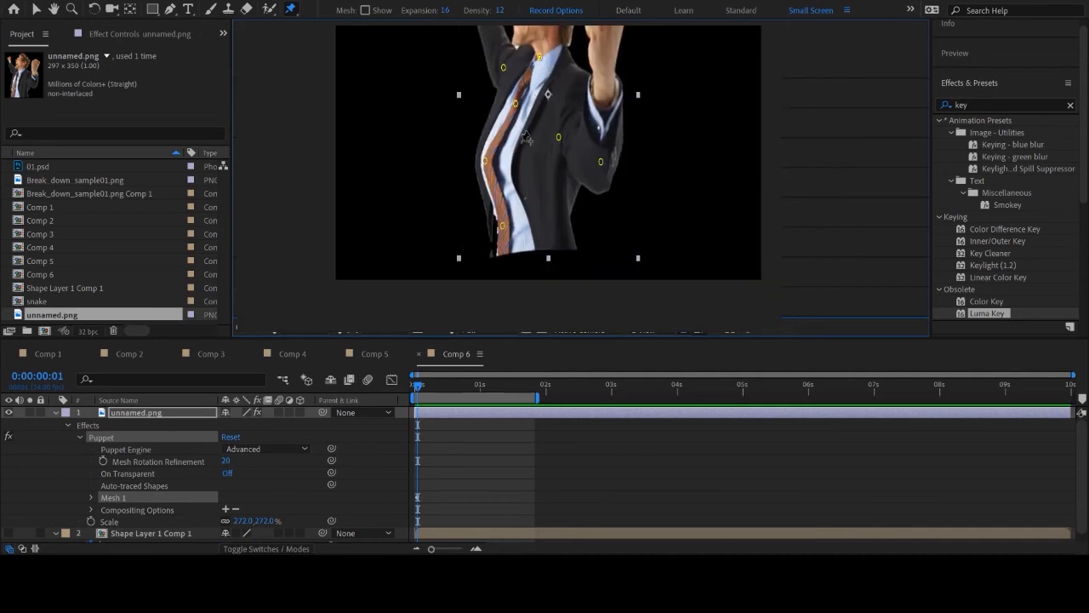
{"action": "key", "text": "space"}
{"action": "left_click_drag", "start_coordinate": [531, 136], "coordinate": [515, 216]}
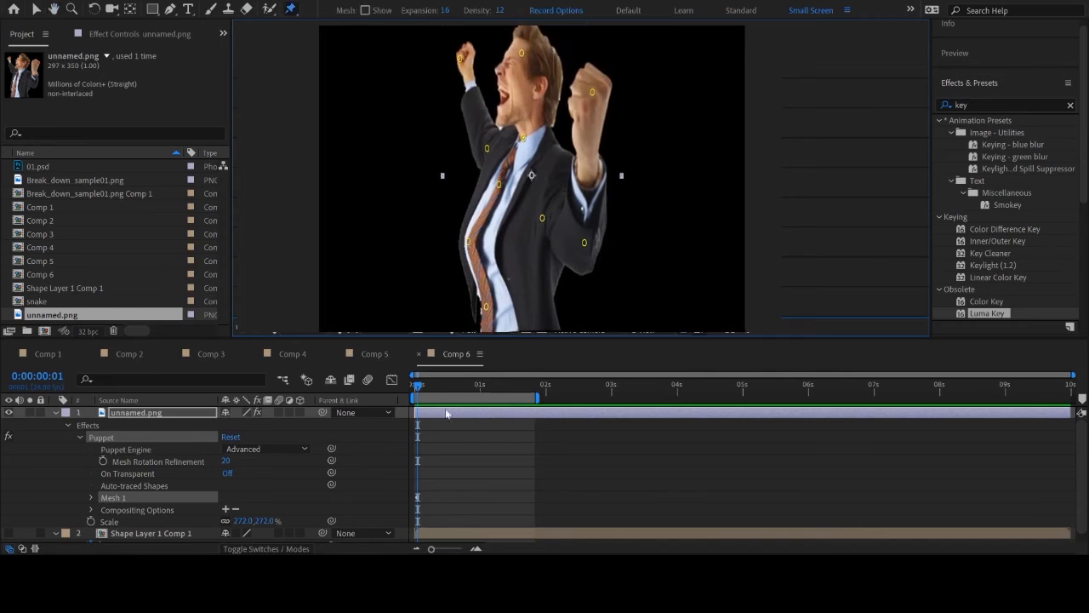
{"action": "left_click_drag", "start_coordinate": [432, 389], "coordinate": [456, 389]}
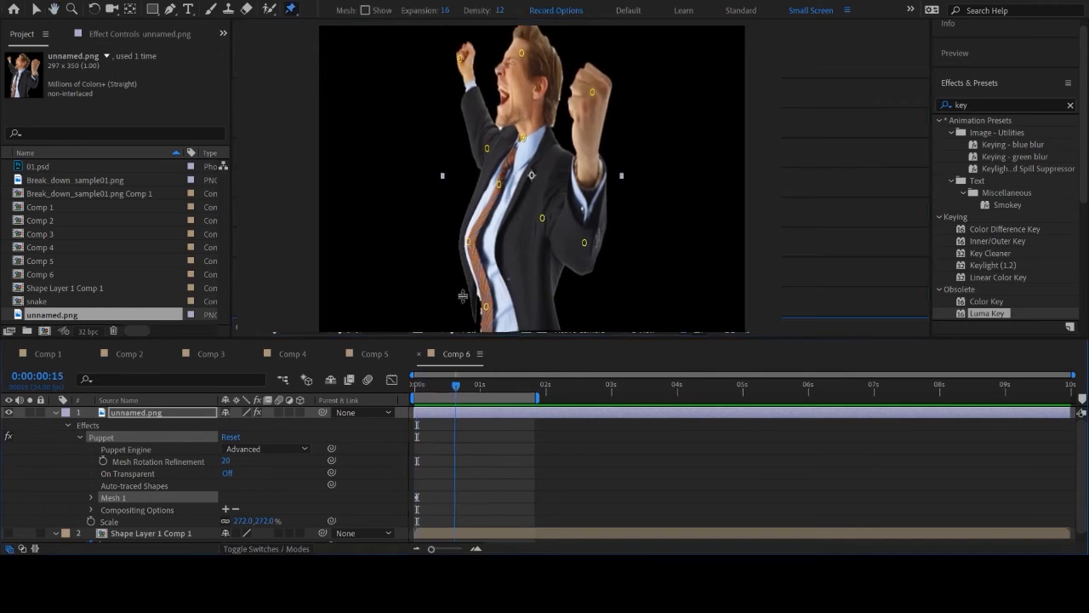
{"action": "left_click_drag", "start_coordinate": [468, 242], "coordinate": [511, 250]}
{"action": "left_click_drag", "start_coordinate": [502, 186], "coordinate": [508, 189]}
At 0:00:00:15, raise the jacket, far shoulder and far fist pins, and shift the head pin slightly rightward.
{"action": "left_click_drag", "start_coordinate": [544, 220], "coordinate": [559, 191]}
{"action": "left_click_drag", "start_coordinate": [487, 150], "coordinate": [484, 125]}
{"action": "left_click_drag", "start_coordinate": [460, 60], "coordinate": [530, 51]}
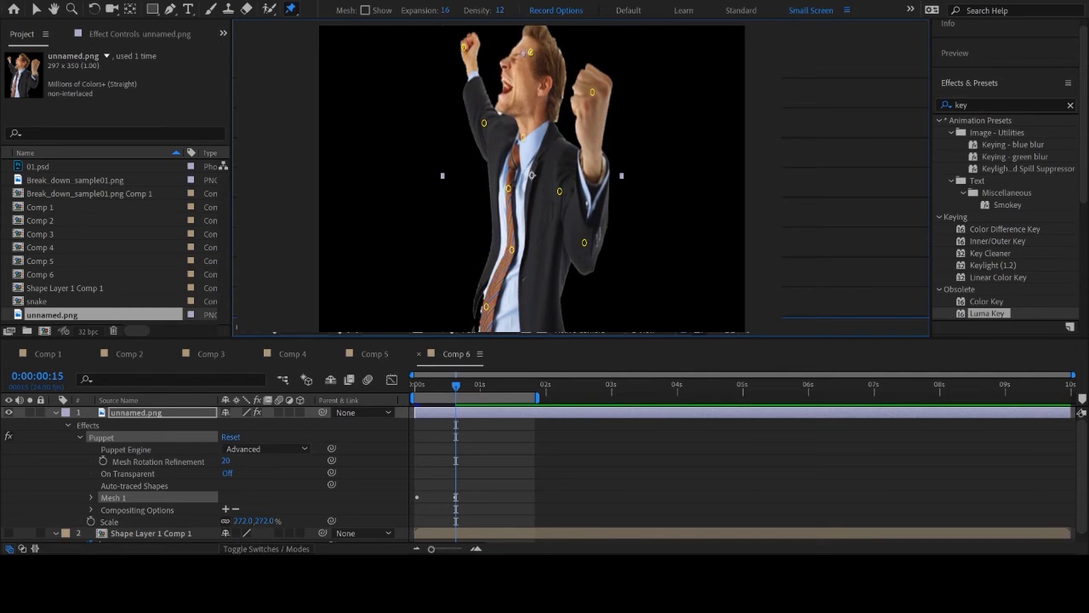
Show the puppet mesh and set its expansion to 1.
{"action": "left_click", "coordinate": [365, 10]}
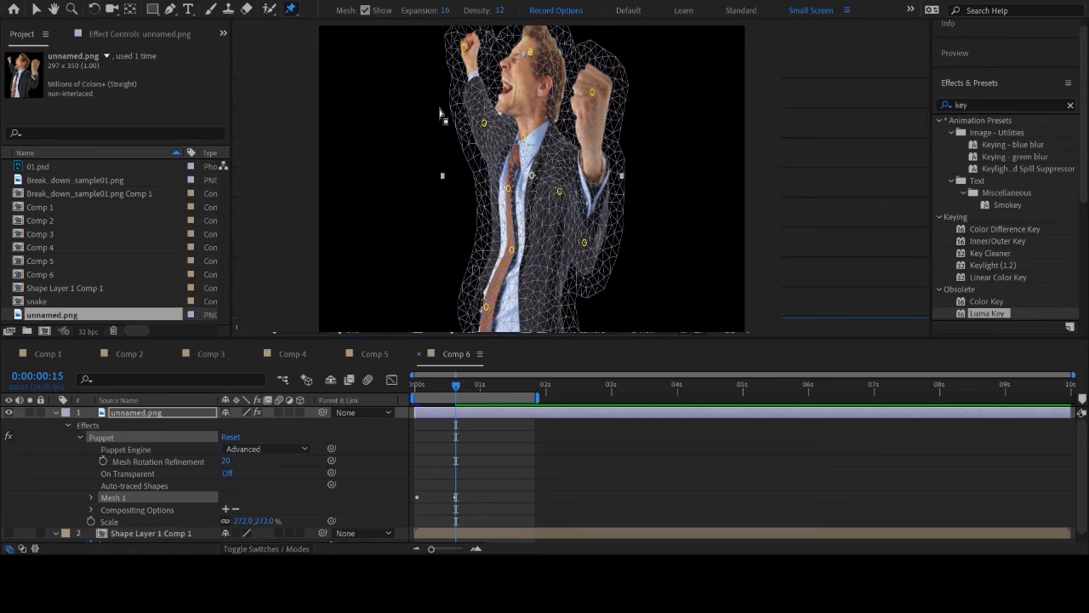
{"action": "left_click", "coordinate": [443, 10]}
{"action": "type", "text": "1"}
{"action": "key", "text": "Return"}
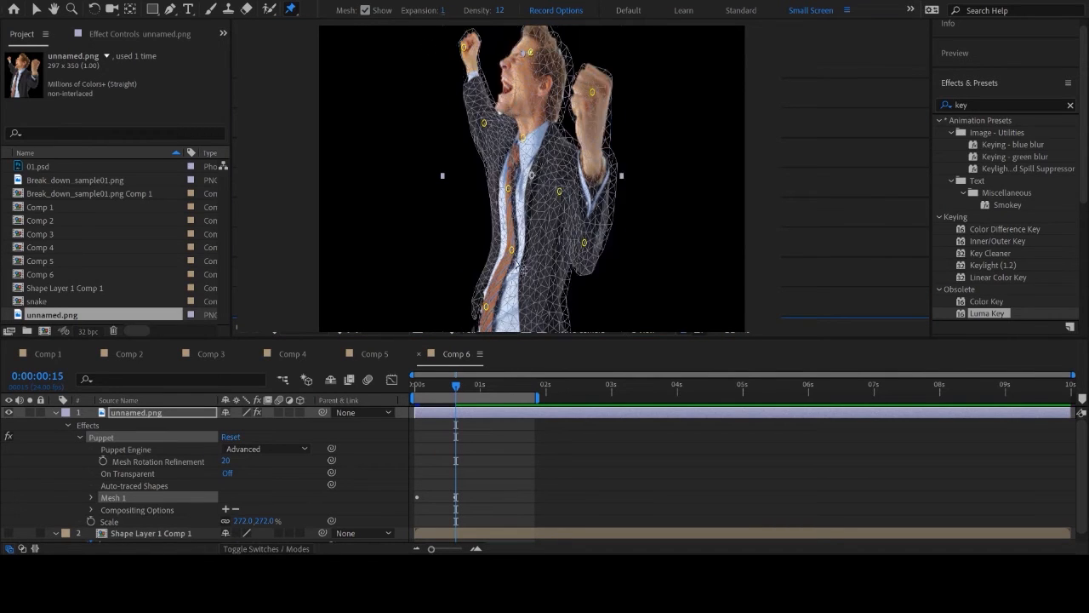
{"action": "scroll", "coordinate": [502, 188], "scroll_direction": "up", "scroll_amount": 5}
{"action": "scroll", "coordinate": [501, 189], "scroll_direction": "up", "scroll_amount": 1}
{"action": "scroll", "coordinate": [379, 213], "scroll_direction": "down", "scroll_amount": 1}
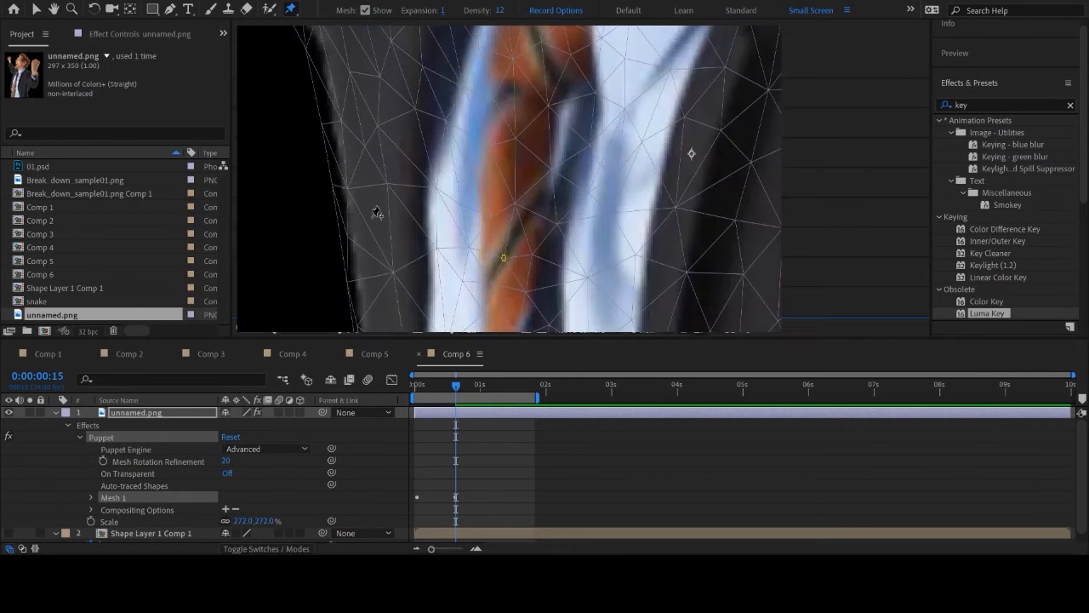
Set the puppet mesh expansion to 4.
{"action": "left_click", "coordinate": [449, 10]}
{"action": "type", "text": "4"}
{"action": "key", "text": "Return"}
{"action": "scroll", "coordinate": [392, 119], "scroll_direction": "down", "scroll_amount": 1}
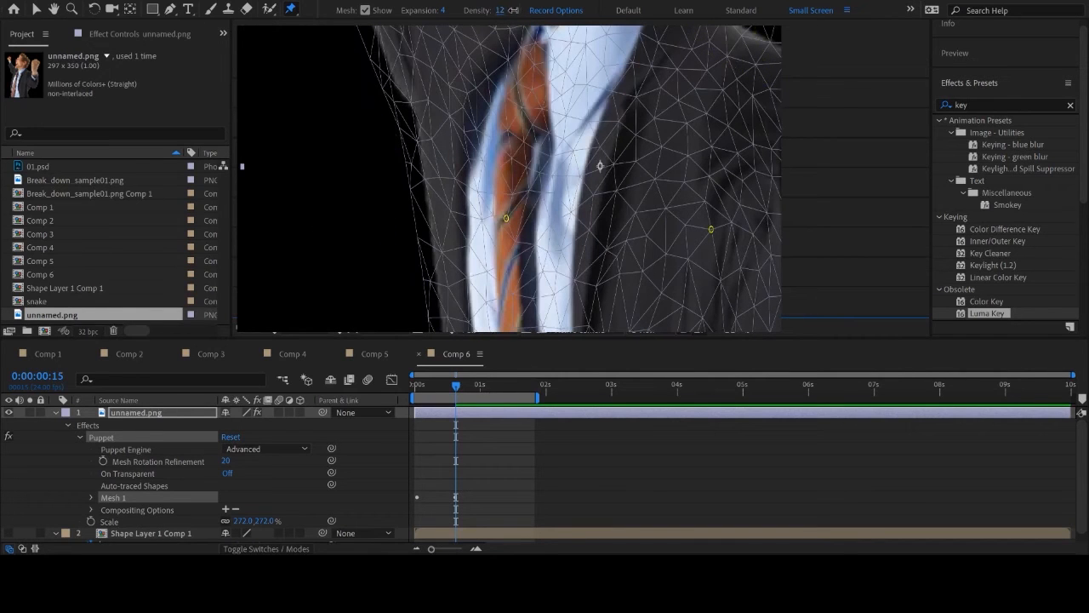
Try a puppet mesh density of 3 and restore it to 12.
{"action": "left_click", "coordinate": [500, 11]}
{"action": "left_click", "coordinate": [527, 15]}
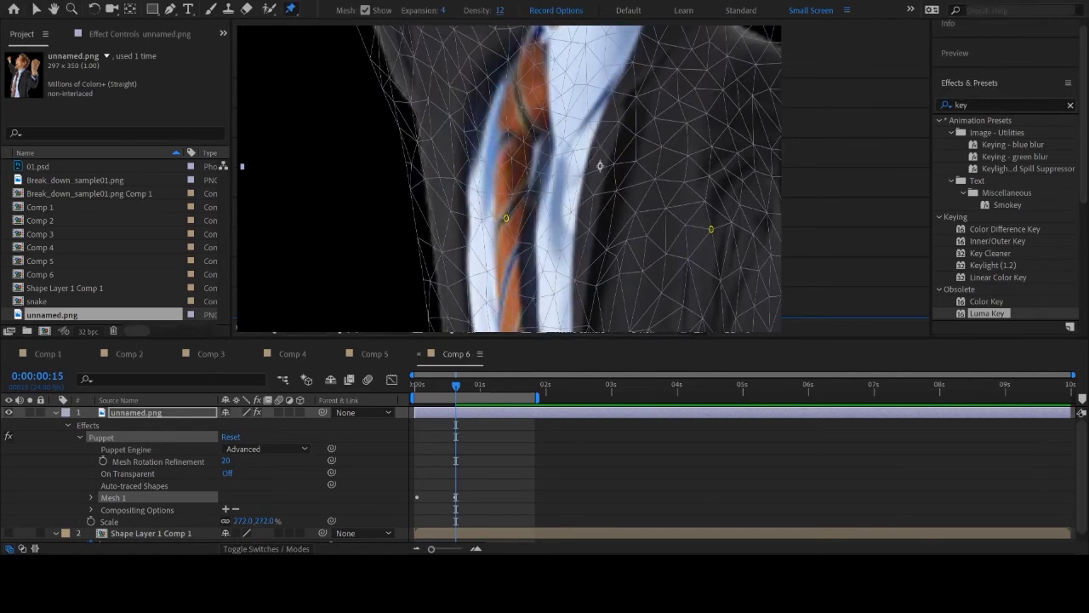
{"action": "left_click_drag", "start_coordinate": [498, 11], "coordinate": [391, 43]}
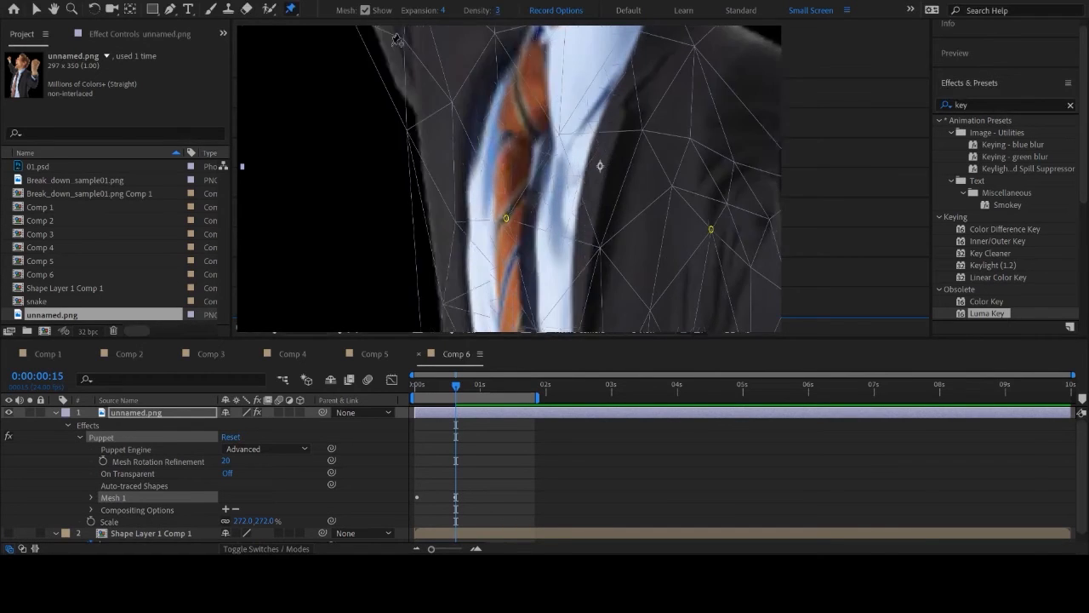
{"action": "left_click_drag", "start_coordinate": [499, 10], "coordinate": [737, 12]}
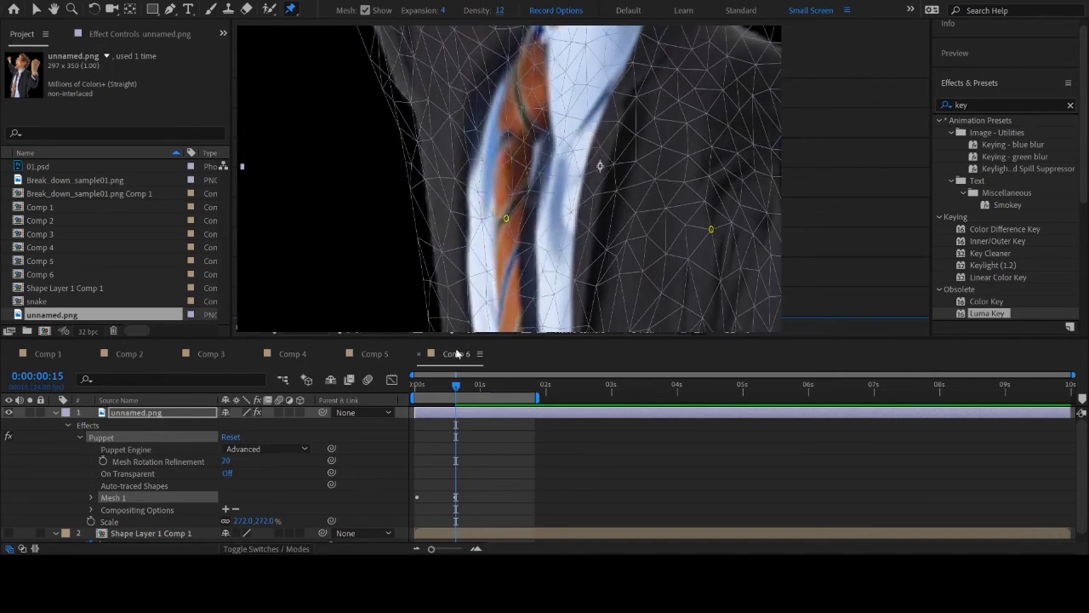
At 0:00:01:04, move the mid-tie pin leftward and the upper tie pin up toward the far shoulder, and hide the mesh.
{"action": "left_click", "coordinate": [291, 333]}
{"action": "left_click", "coordinate": [297, 42]}
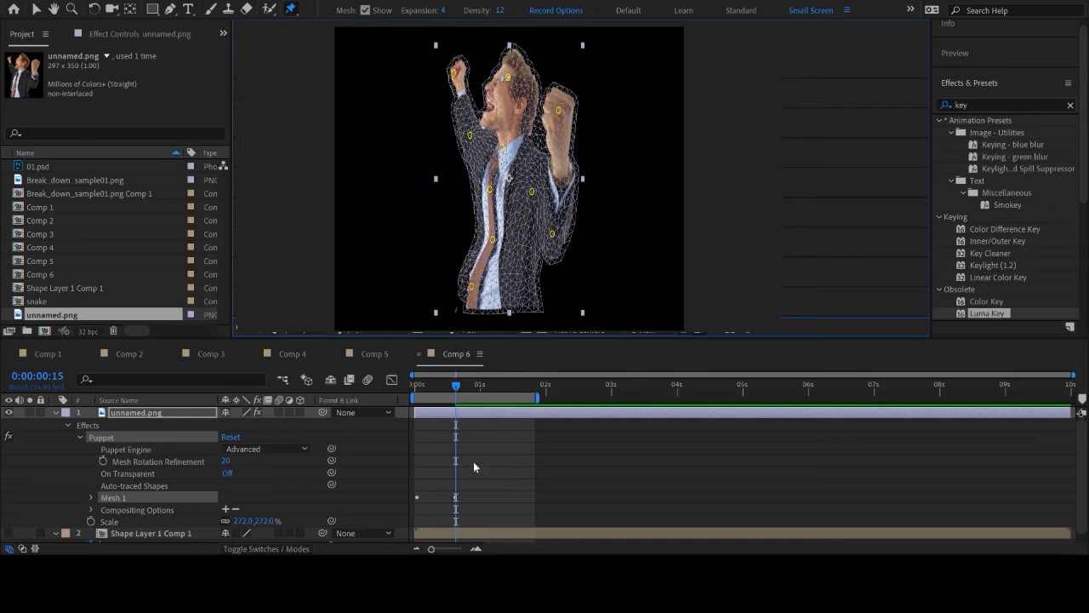
{"action": "left_click_drag", "start_coordinate": [456, 390], "coordinate": [491, 388]}
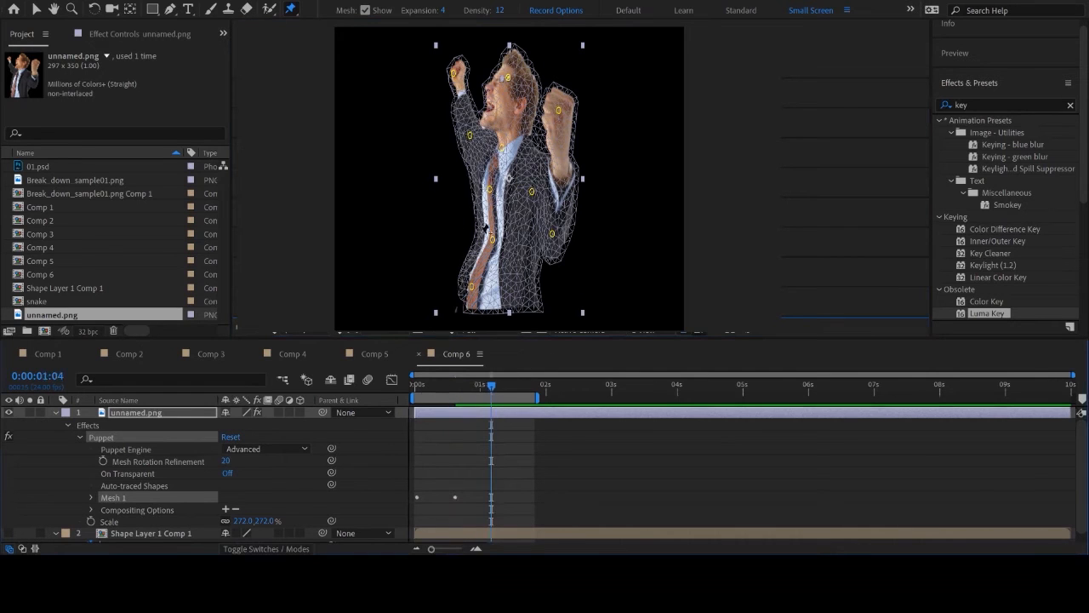
{"action": "left_click_drag", "start_coordinate": [492, 239], "coordinate": [462, 231]}
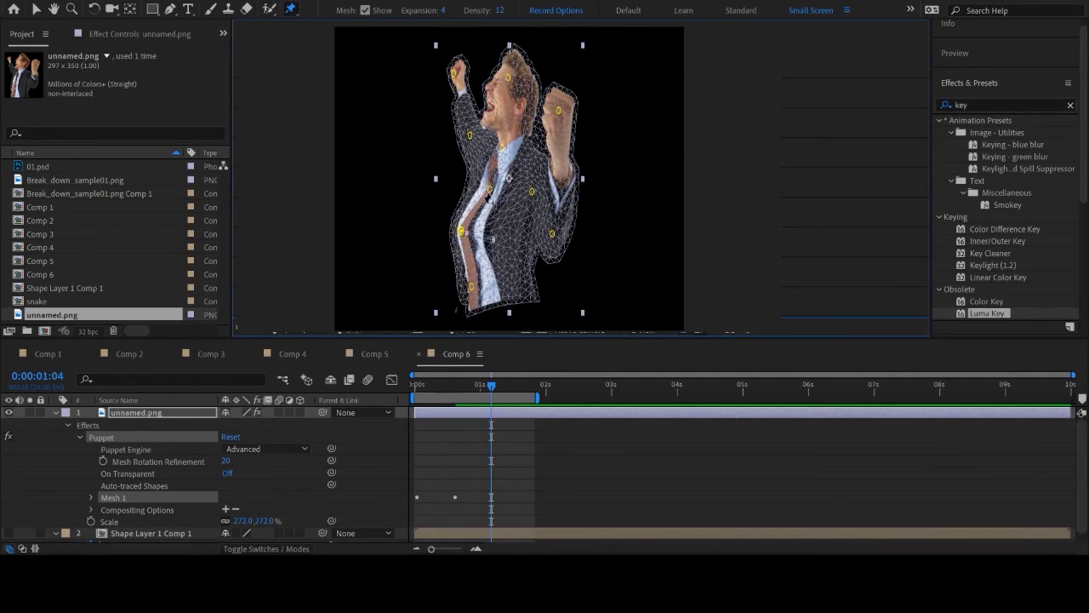
{"action": "left_click_drag", "start_coordinate": [489, 189], "coordinate": [477, 154]}
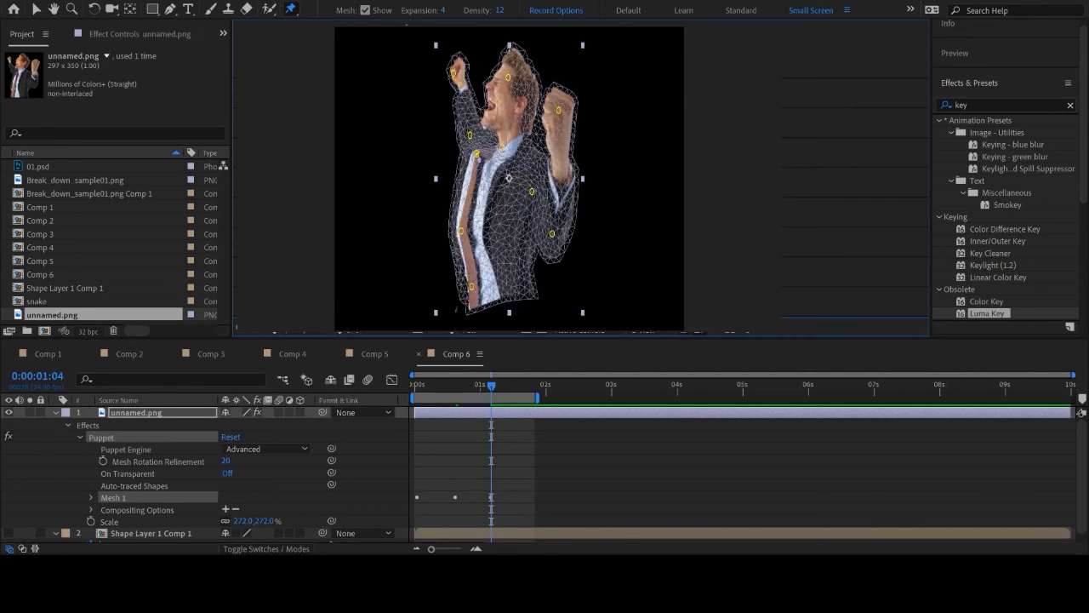
{"action": "left_click", "coordinate": [366, 10]}
{"action": "scroll", "coordinate": [505, 230], "scroll_direction": "up", "scroll_amount": 1}
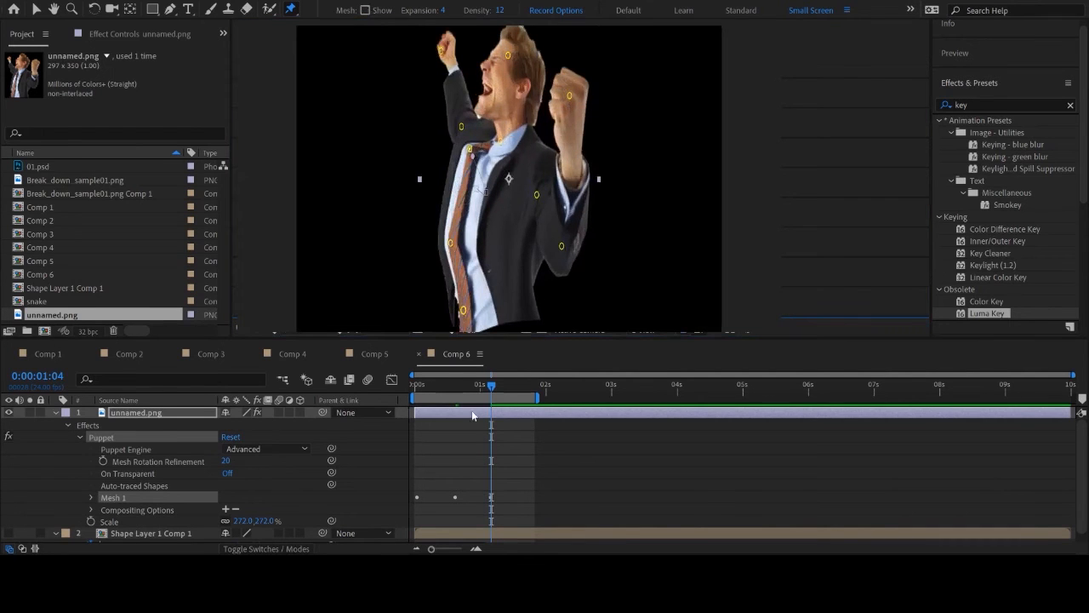
Scrub back through the man's pin animation to the start of Comp 6 and deselect the layer.
{"action": "mouse_move", "coordinate": [490, 392]}
{"action": "left_mouse_down"}
{"action": "mouse_move", "coordinate": [428, 387]}
{"action": "mouse_move", "coordinate": [502, 387]}
{"action": "left_mouse_up"}
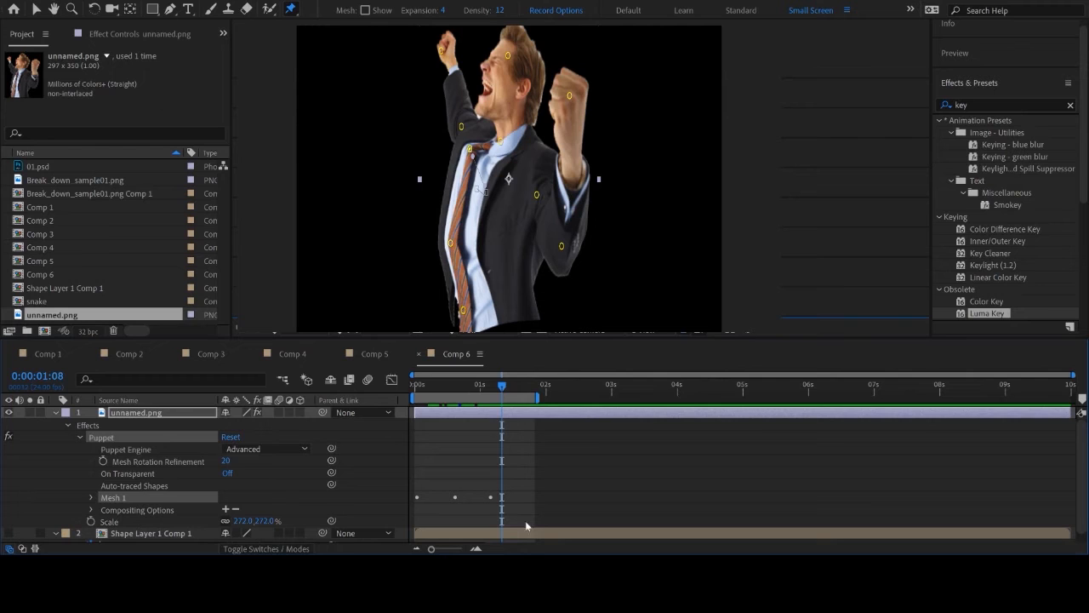
{"action": "left_click_drag", "start_coordinate": [502, 386], "coordinate": [329, 391]}
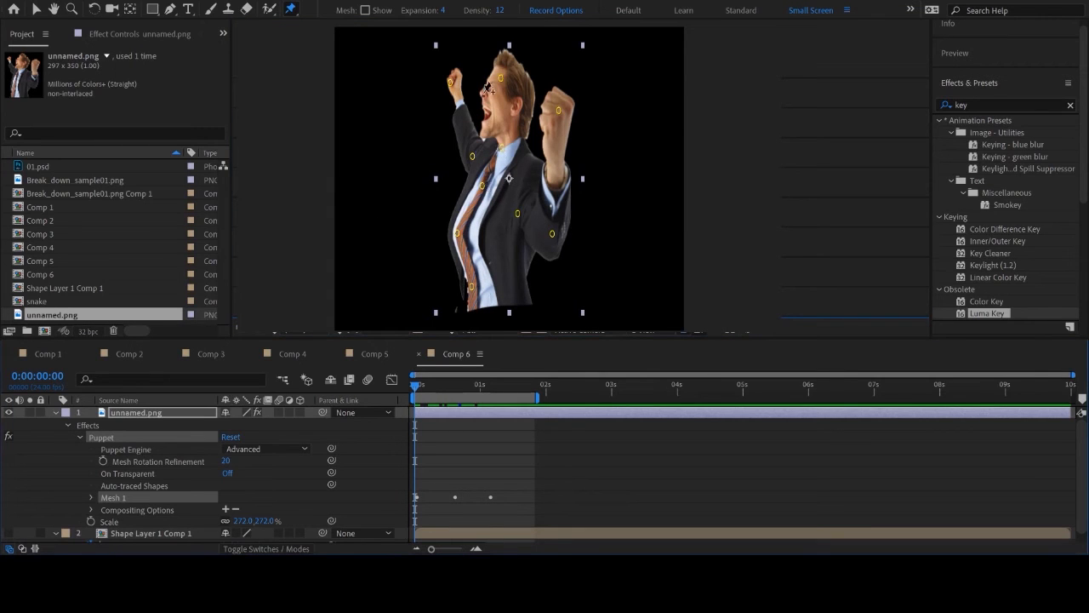
{"action": "left_click", "coordinate": [563, 440]}
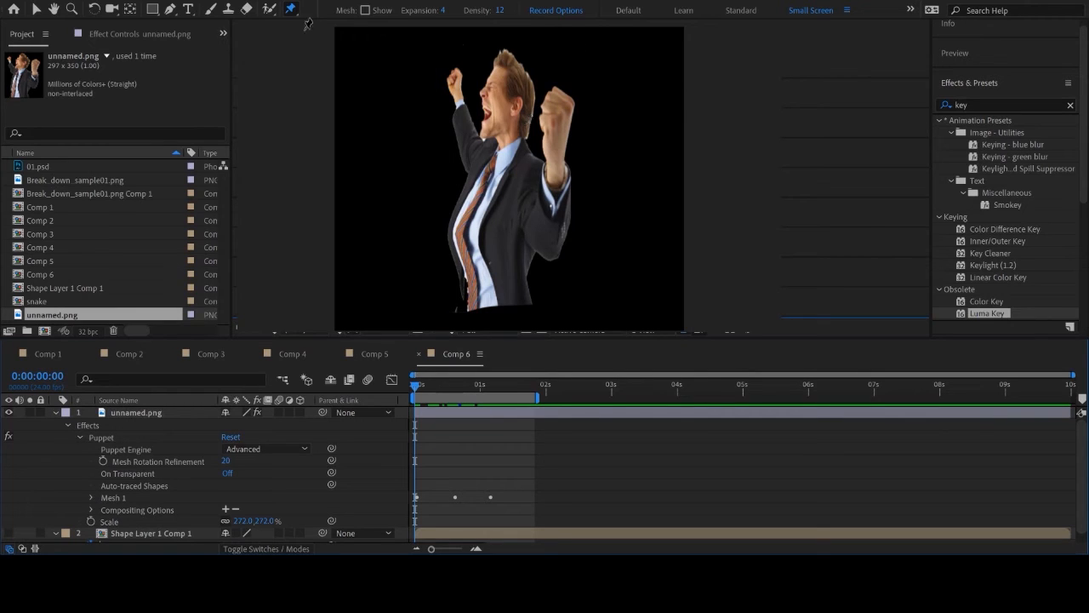
Reveal the puppet pin keyframes of the unnamed.png layer with the Selection tool active, and collapse the layer.
{"action": "left_click", "coordinate": [38, 10]}
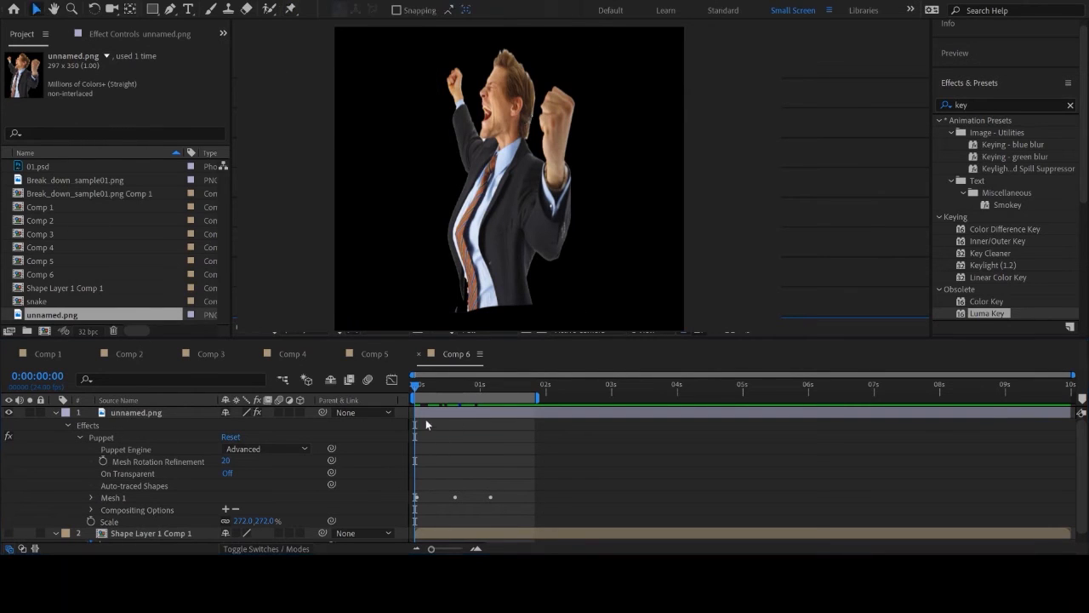
{"action": "left_click", "coordinate": [429, 416]}
{"action": "key", "text": "u"}
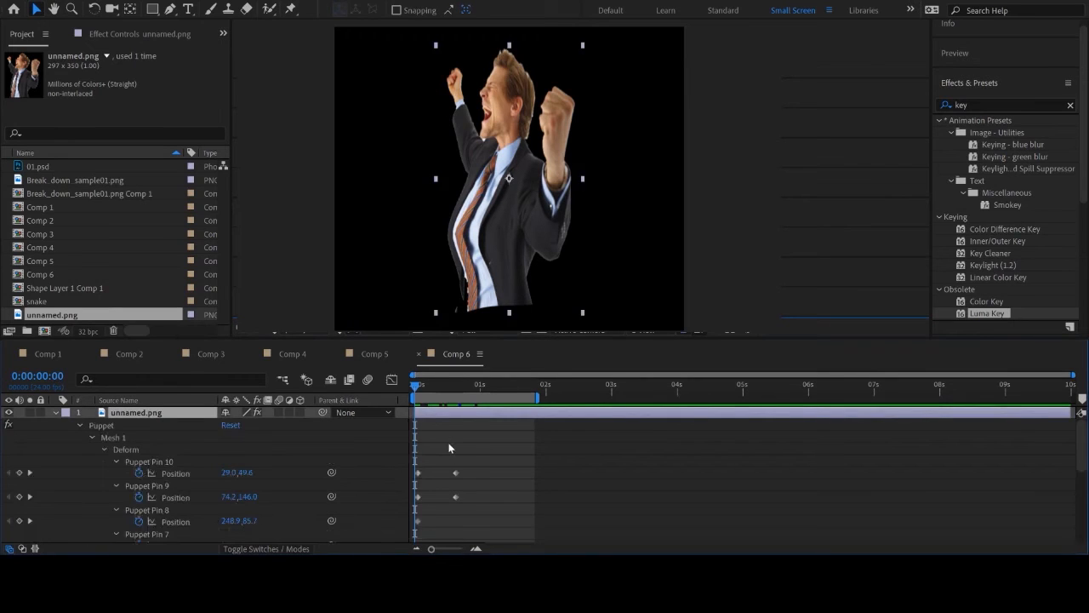
{"action": "key", "text": "u"}
{"action": "left_click", "coordinate": [459, 490]}
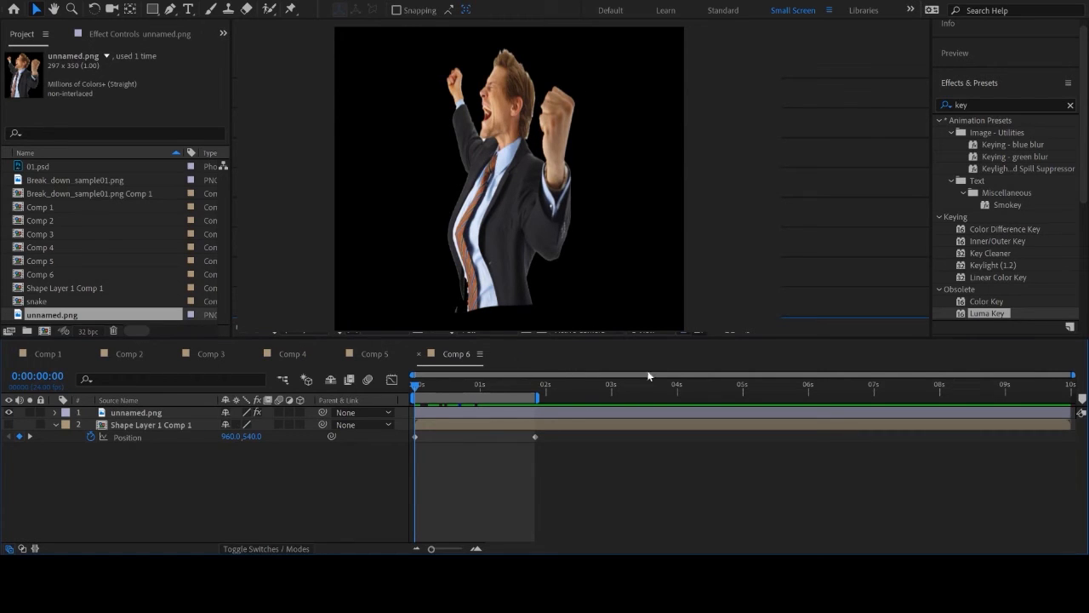
Add an adjustment layer above unnamed.png and apply the Transform effect to it.
{"action": "key", "text": "ctrl+alt+y"}
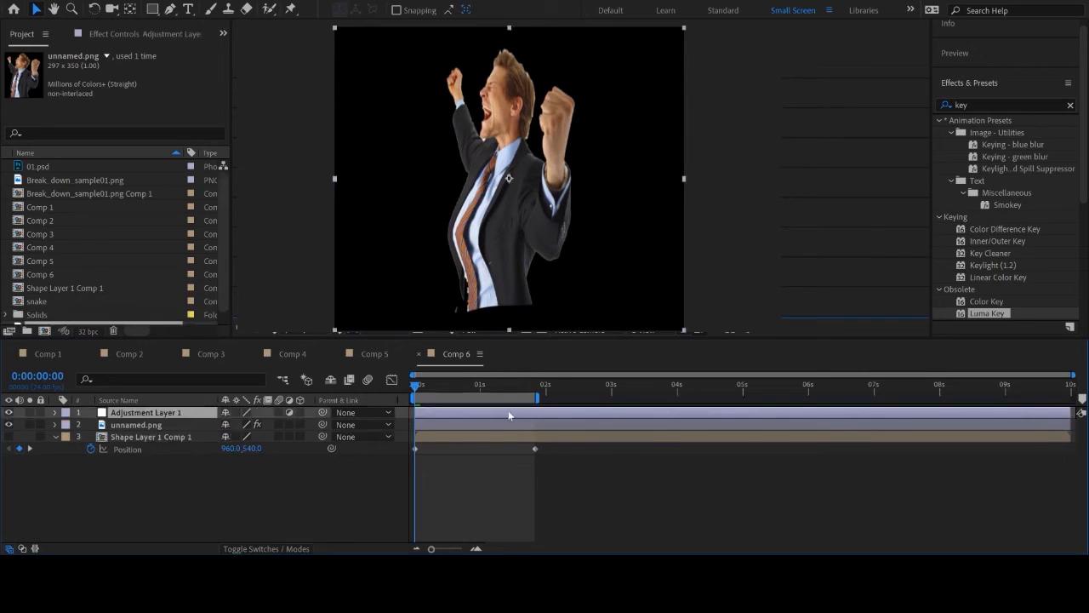
{"action": "left_click", "coordinate": [976, 103]}
{"action": "type", "text": "transf"}
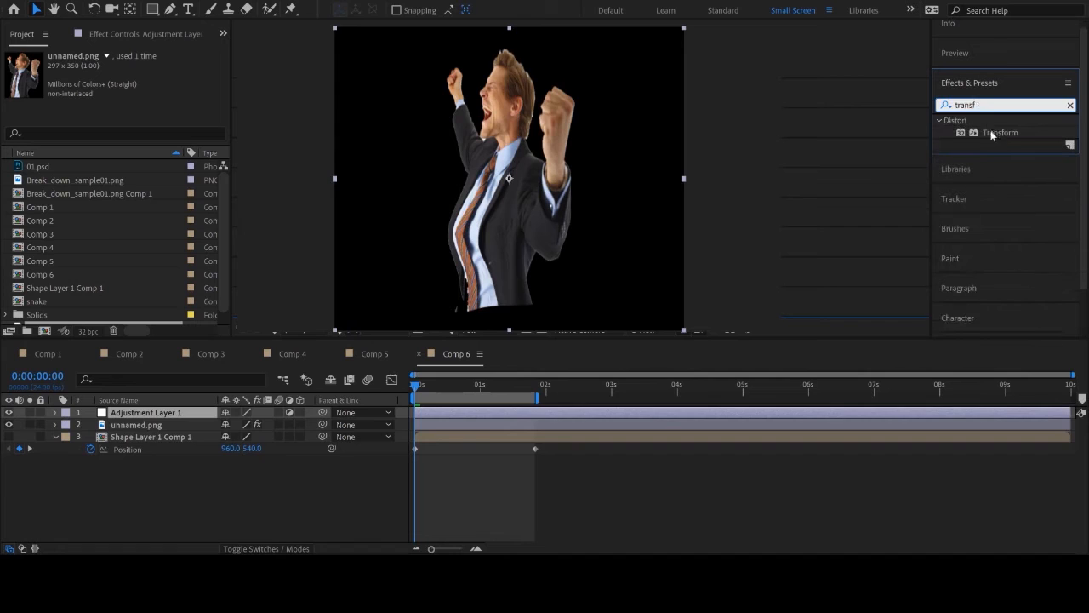
{"action": "left_click_drag", "start_coordinate": [999, 132], "coordinate": [521, 412]}
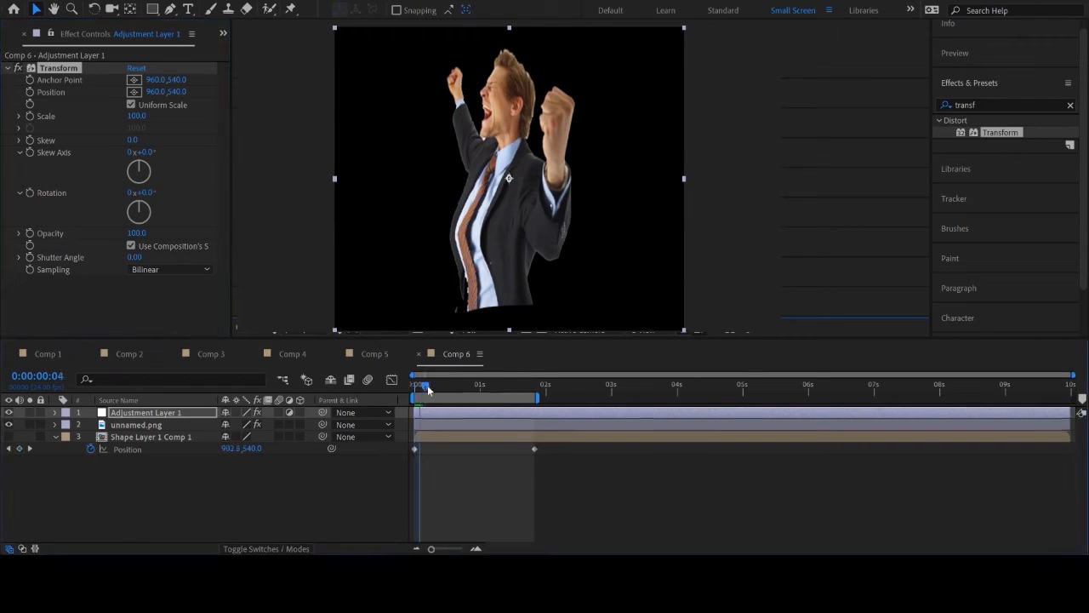
Extend the work area to about 3.6 seconds and enable keyframing of Transform's Scale and Position at 0:00:00:00.
{"action": "mouse_move", "coordinate": [537, 398]}
{"action": "left_mouse_down"}
{"action": "mouse_move", "coordinate": [631, 398]}
{"action": "mouse_move", "coordinate": [651, 415]}
{"action": "left_mouse_up"}
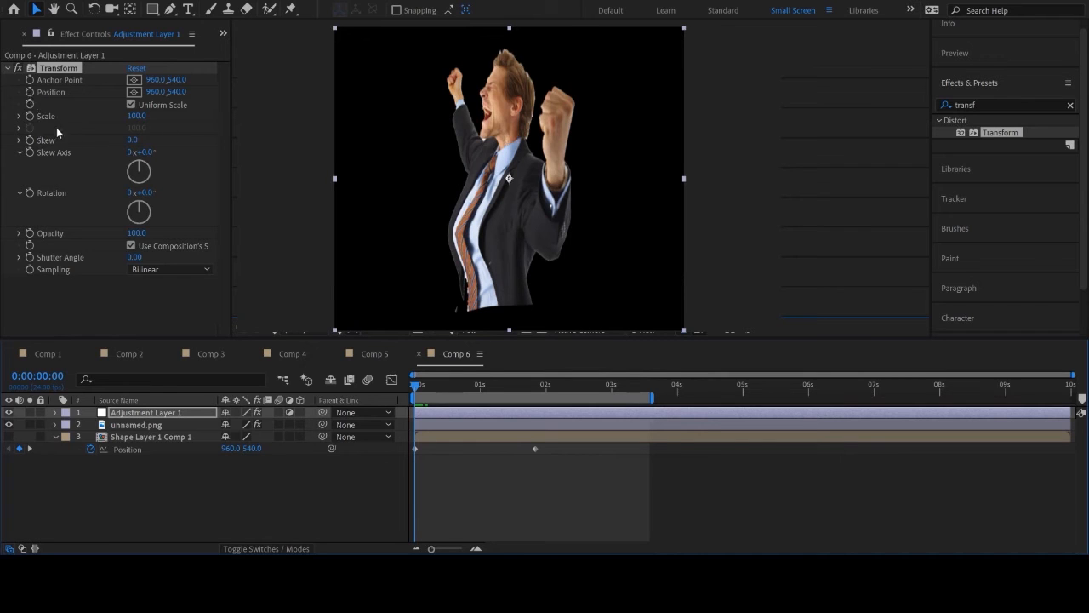
{"action": "left_click", "coordinate": [30, 117]}
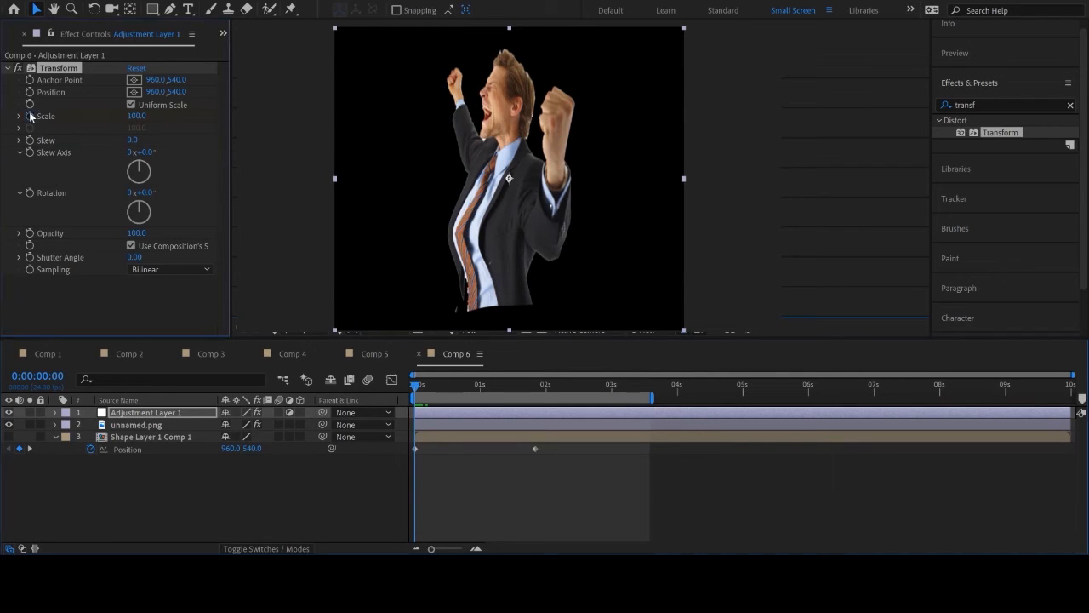
{"action": "left_click", "coordinate": [134, 91]}
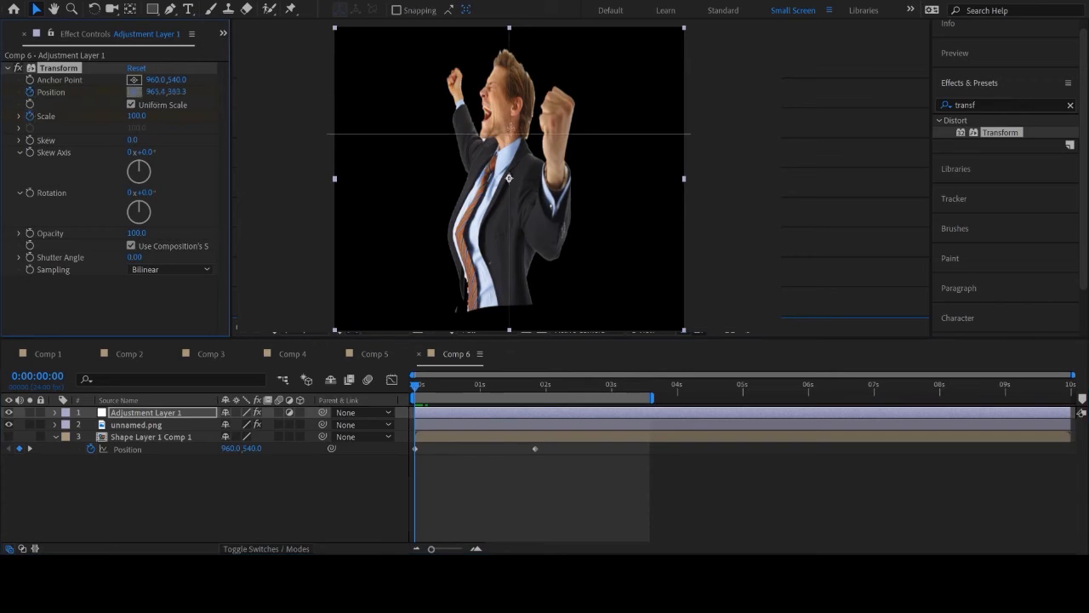
{"action": "left_click", "coordinate": [491, 94]}
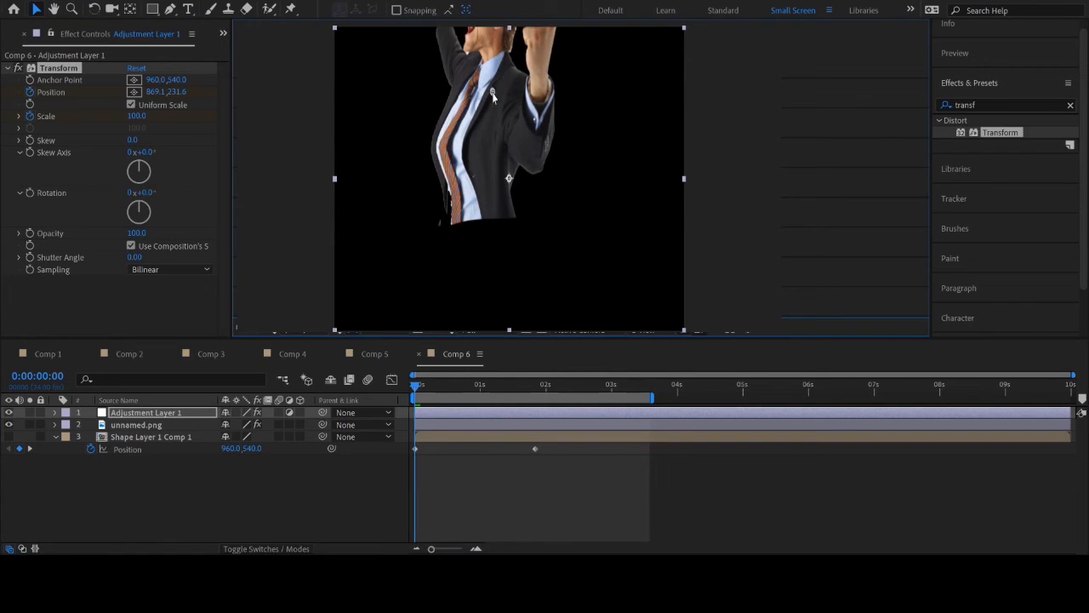
{"action": "key", "text": "ctrl+z"}
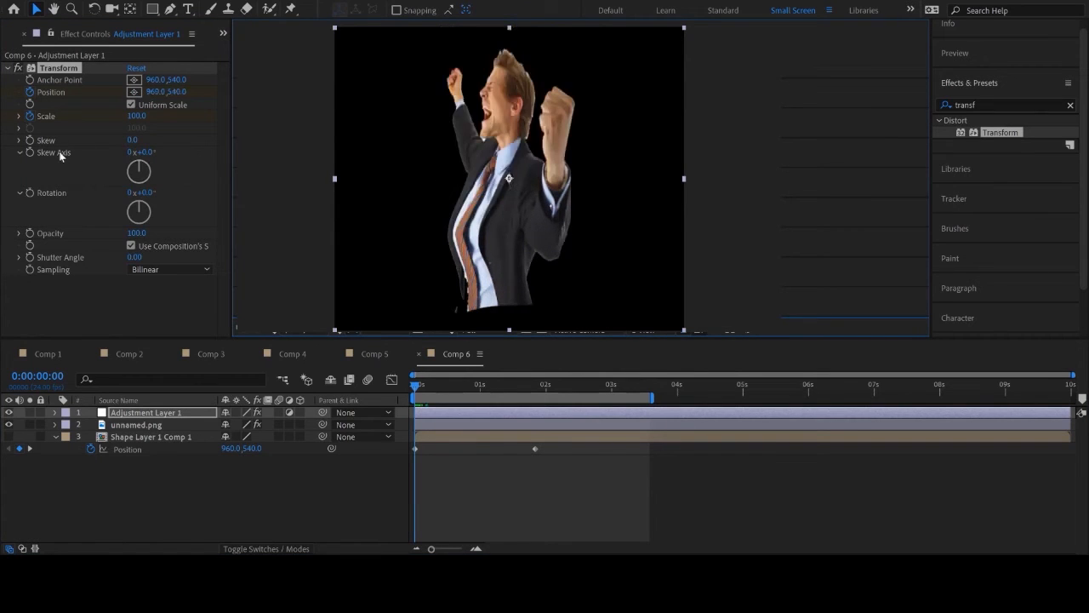
{"action": "left_click_drag", "start_coordinate": [156, 91], "coordinate": [377, 92]}
{"action": "key", "text": "ctrl+z"}
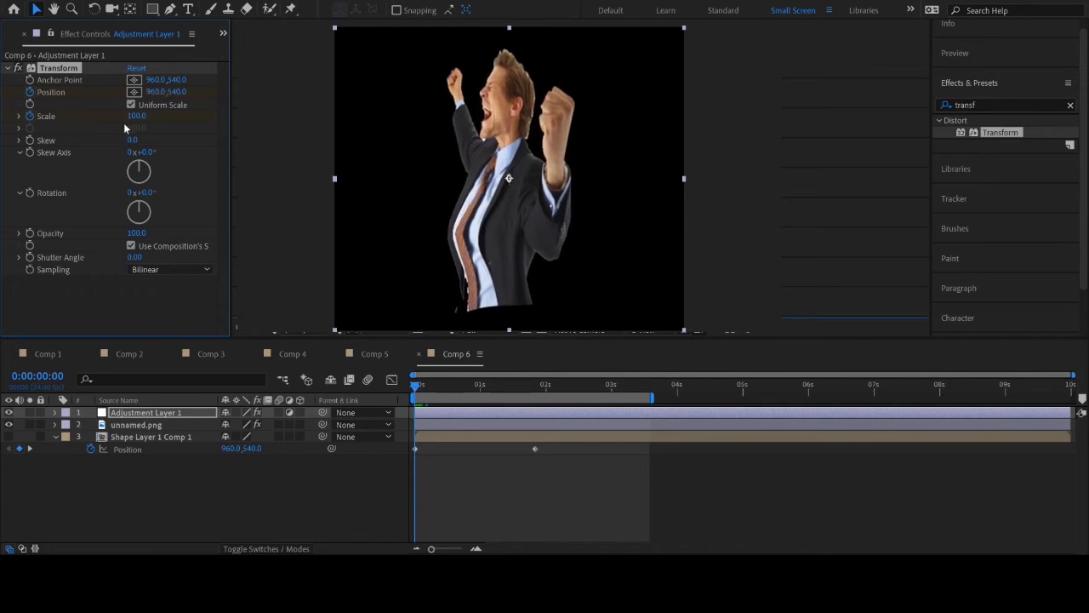
At 0:00:00:00, set the Transform effect's scale to 447 and position to 960, 1809 to frame the man's face.
{"action": "left_click_drag", "start_coordinate": [170, 114], "coordinate": [341, 114]}
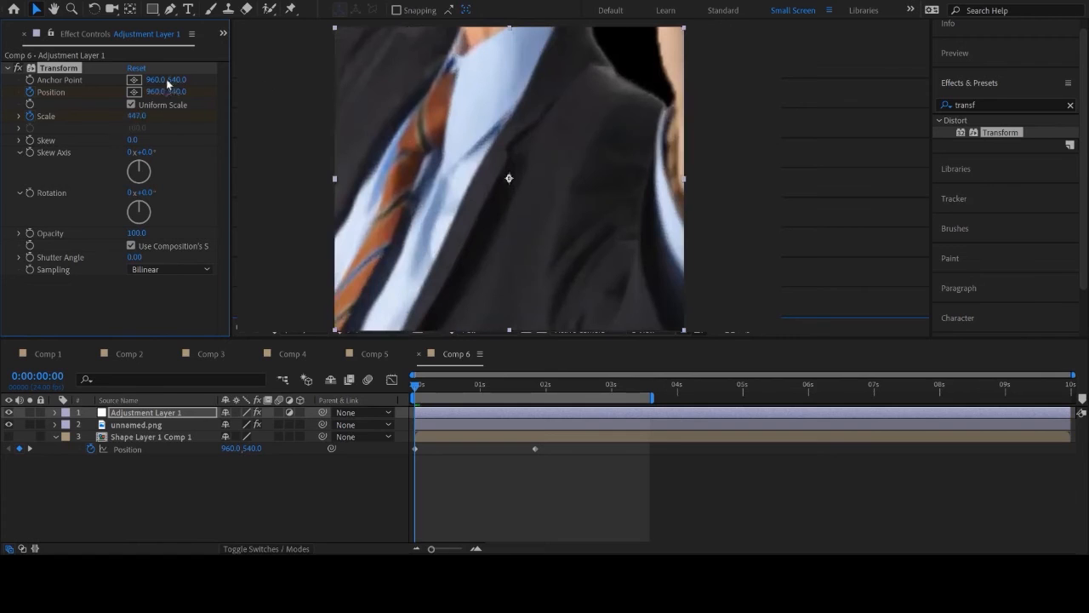
{"action": "left_click_drag", "start_coordinate": [175, 92], "coordinate": [839, 333]}
Set the Transform effect's scale to 100 at 0:00:02:00.
{"action": "left_click", "coordinate": [417, 388]}
{"action": "left_click_drag", "start_coordinate": [417, 389], "coordinate": [545, 391]}
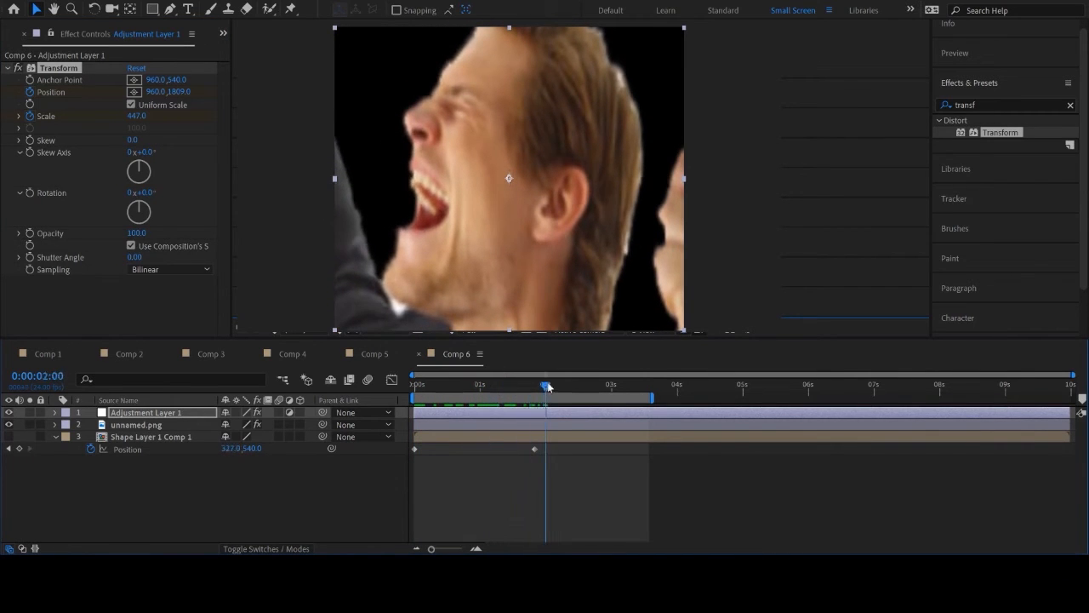
{"action": "left_click", "coordinate": [138, 116]}
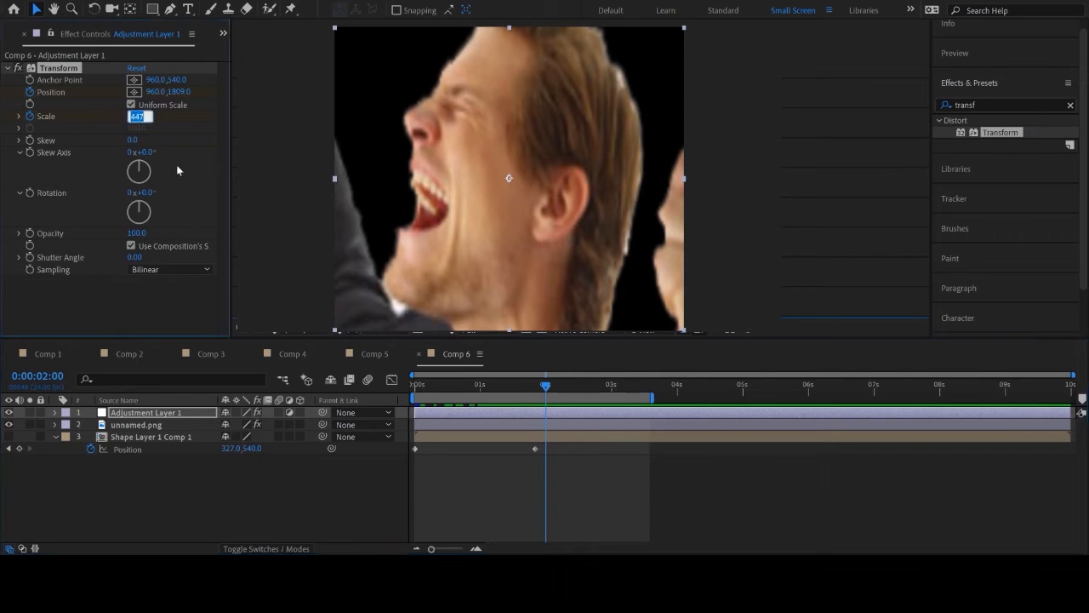
{"action": "type", "text": "100"}
{"action": "key", "text": "Return"}
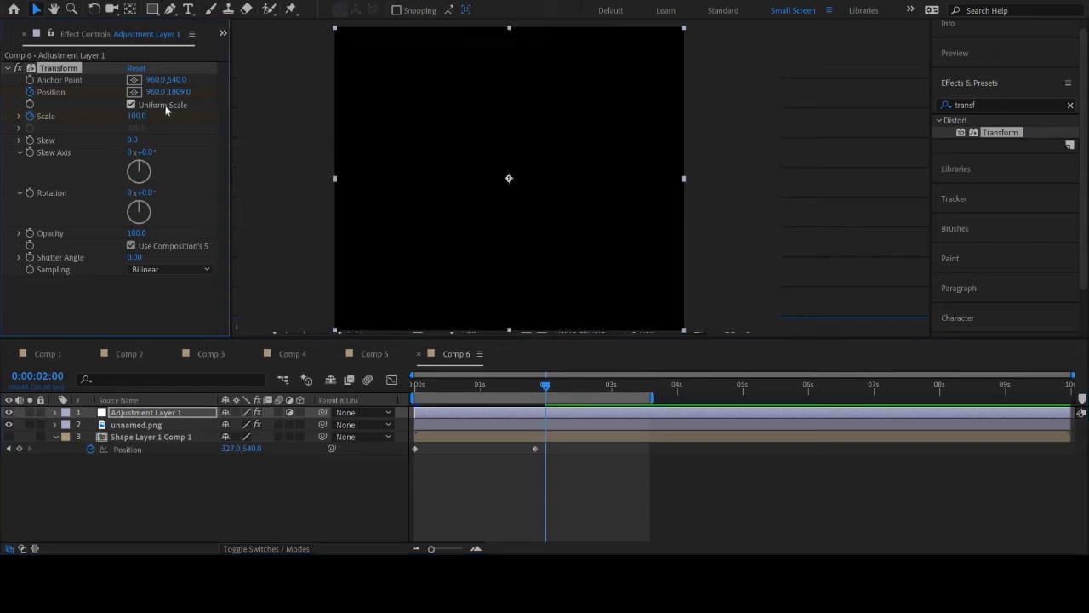
Set the Transform effect's position to 960, 540 at 0:00:02:00 to centre the man in the frame.
{"action": "scroll", "coordinate": [432, 211], "scroll_direction": "down", "scroll_amount": 3}
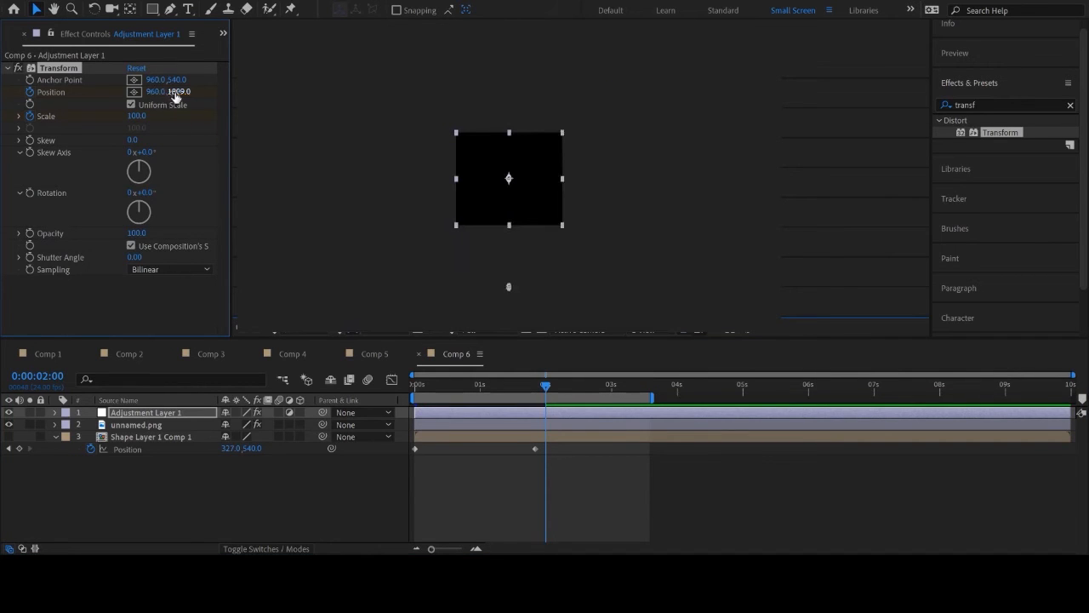
{"action": "left_click_drag", "start_coordinate": [101, 86], "coordinate": [59, 85]}
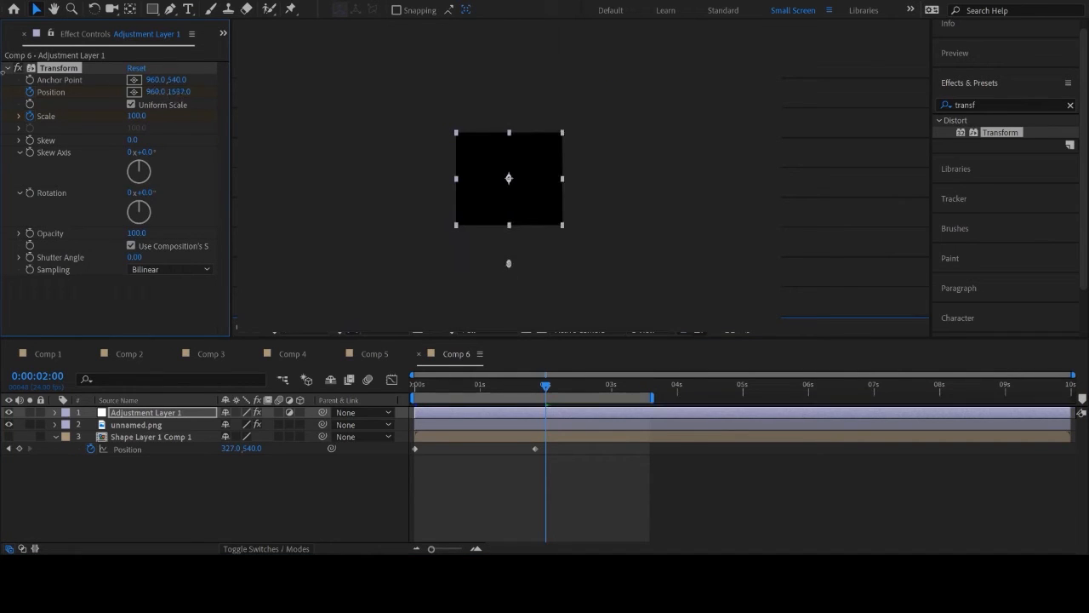
{"action": "left_click_drag", "start_coordinate": [179, 91], "coordinate": [184, 97]}
{"action": "left_click", "coordinate": [183, 94]}
{"action": "type", "text": "540"}
{"action": "key", "text": "Return"}
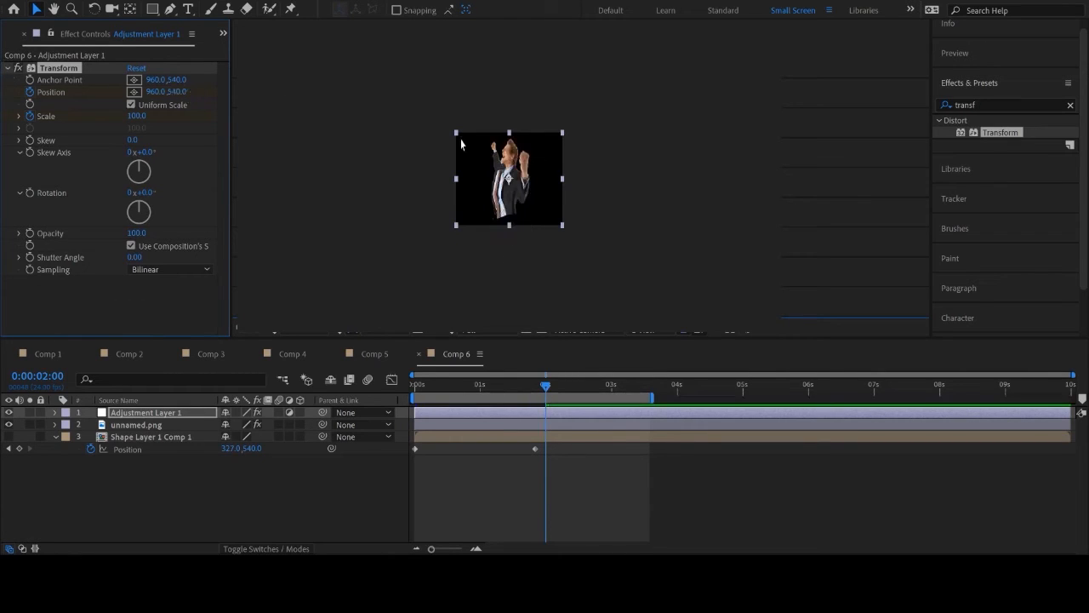
{"action": "scroll", "coordinate": [596, 205], "scroll_direction": "up", "scroll_amount": 2}
Reveal the adjustment layer's keyframes and delete the Transform Position and Scale keyframes at 0:00:02:00.
{"action": "left_click_drag", "start_coordinate": [546, 386], "coordinate": [568, 389]}
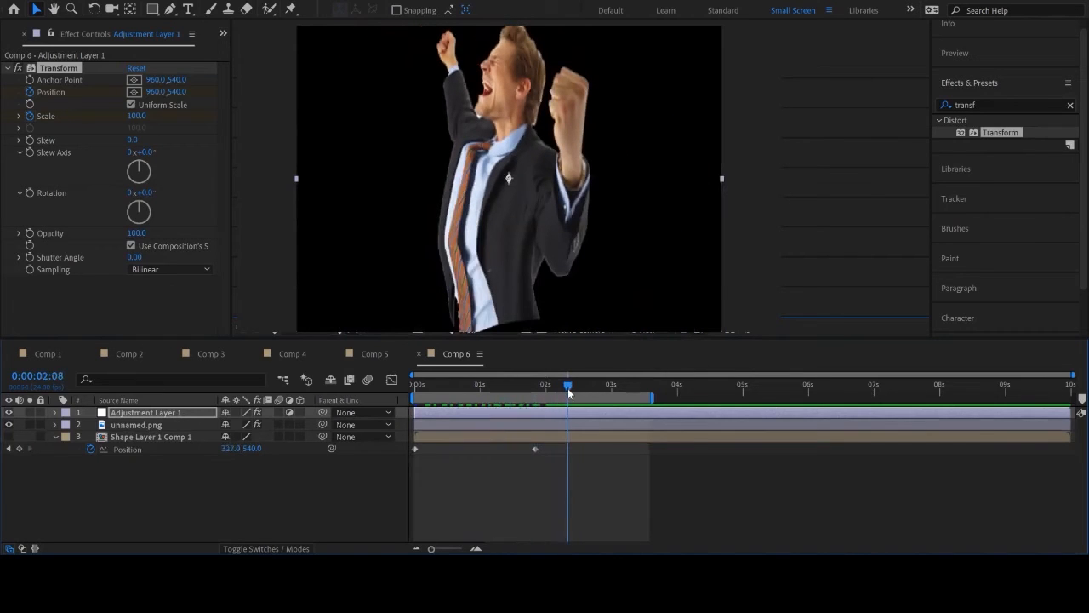
{"action": "left_click_drag", "start_coordinate": [568, 388], "coordinate": [546, 388]}
{"action": "key", "text": "u"}
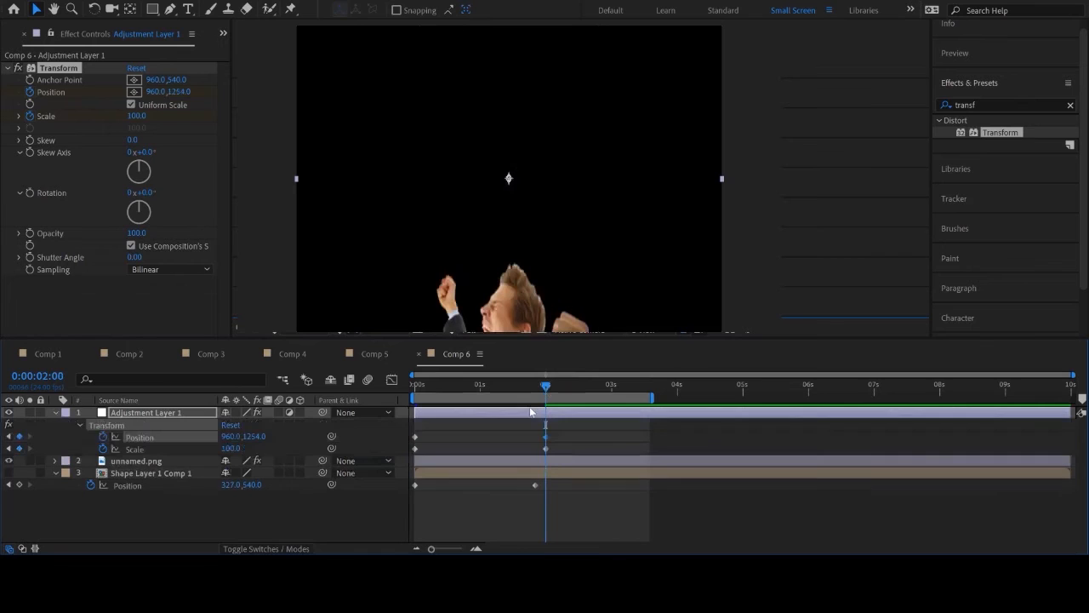
{"action": "left_click_drag", "start_coordinate": [536, 417], "coordinate": [557, 463]}
{"action": "key", "text": "Delete"}
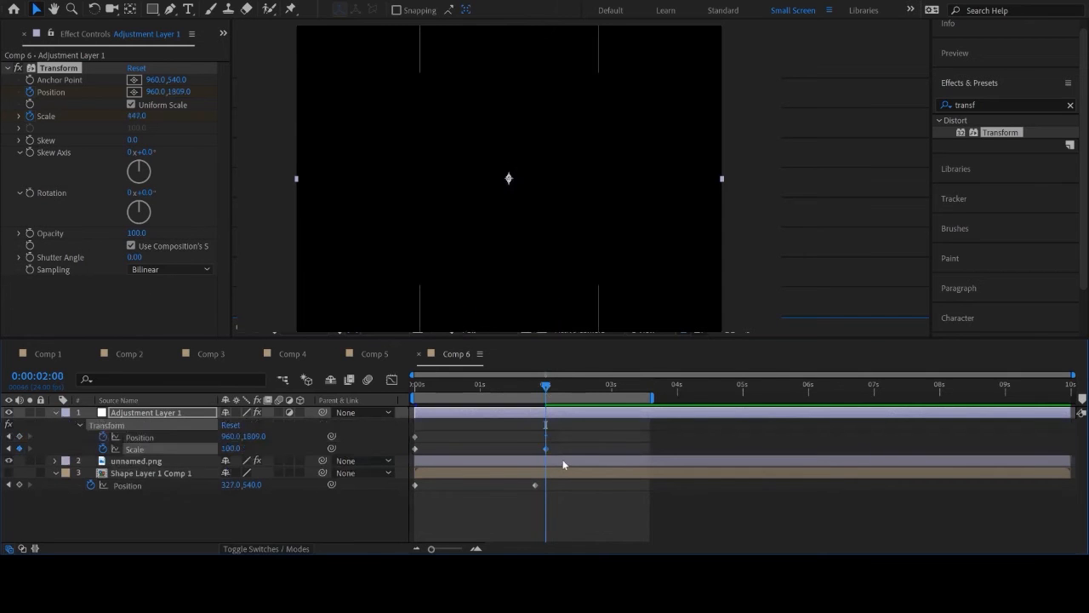
Convert the Transform effect's Position and Scale keyframes at 0:00:00:00 to hold keyframes.
{"action": "left_click_drag", "start_coordinate": [546, 385], "coordinate": [406, 396]}
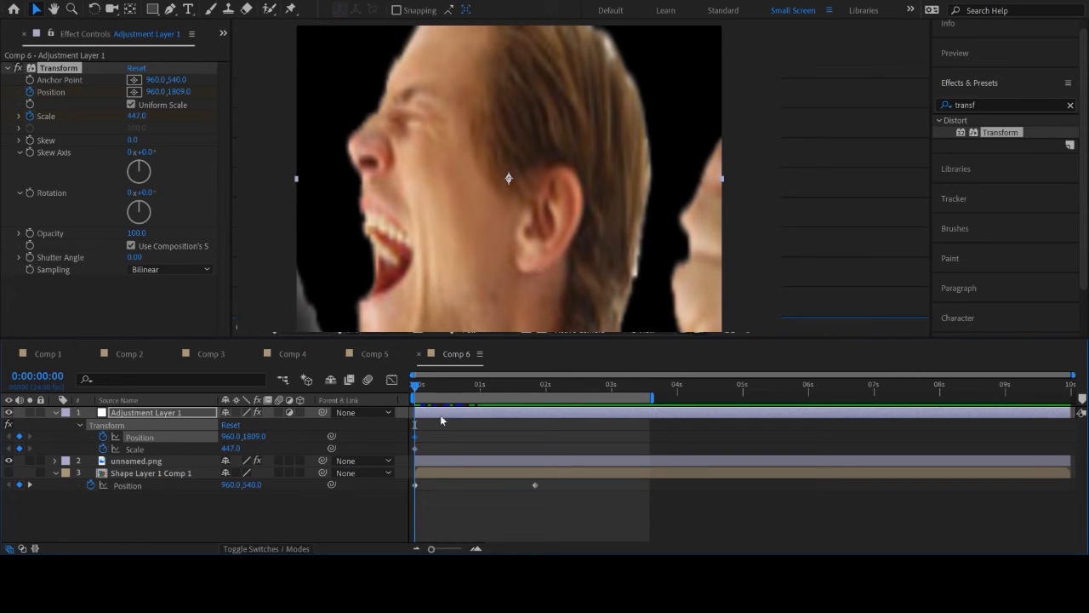
{"action": "left_click", "coordinate": [415, 451]}
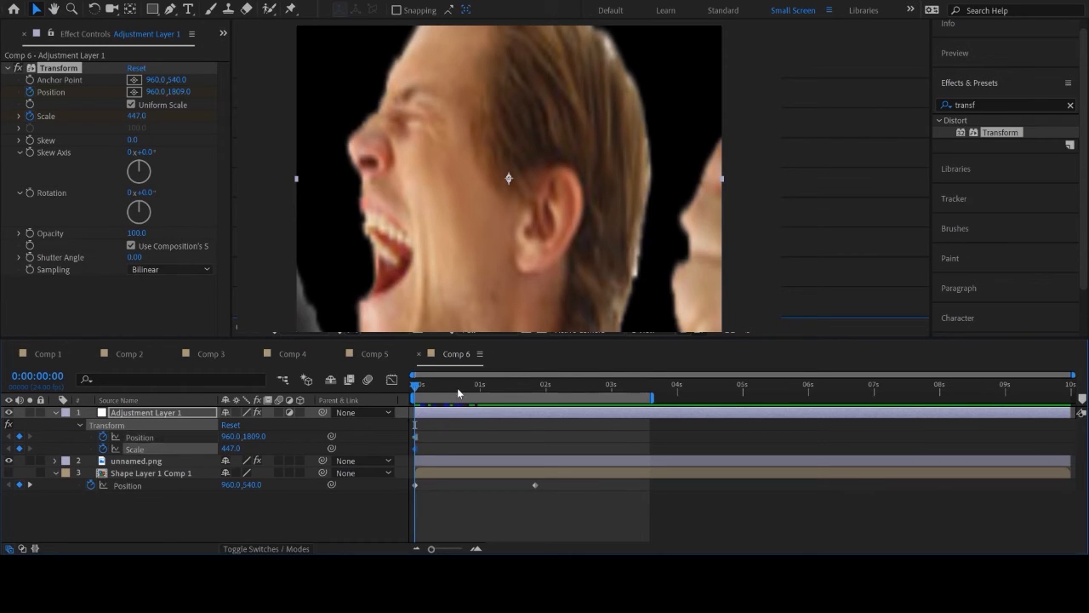
At 0:00:02:00, set the Transform effect's scale to 0 and its position to 960, 540.
{"action": "left_click_drag", "start_coordinate": [419, 393], "coordinate": [549, 392]}
{"action": "left_click", "coordinate": [136, 116]}
{"action": "type", "text": "199"}
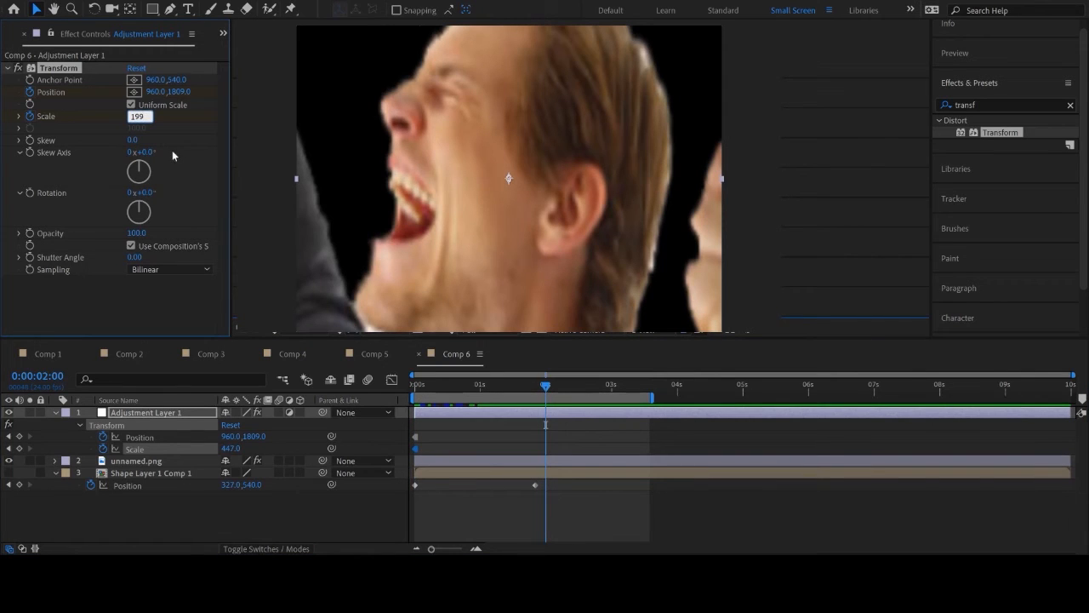
{"action": "double_click", "coordinate": [141, 117]}
{"action": "type", "text": "0"}
{"action": "left_click", "coordinate": [162, 92]}
{"action": "type", "text": "54"}
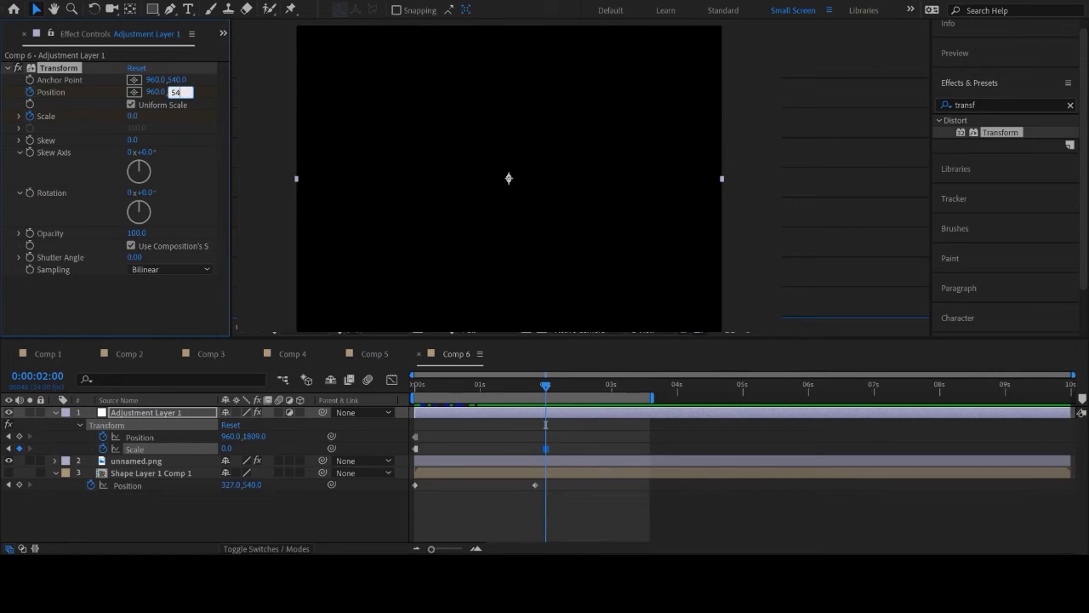
{"action": "type", "text": "0"}
{"action": "key", "text": "Return"}
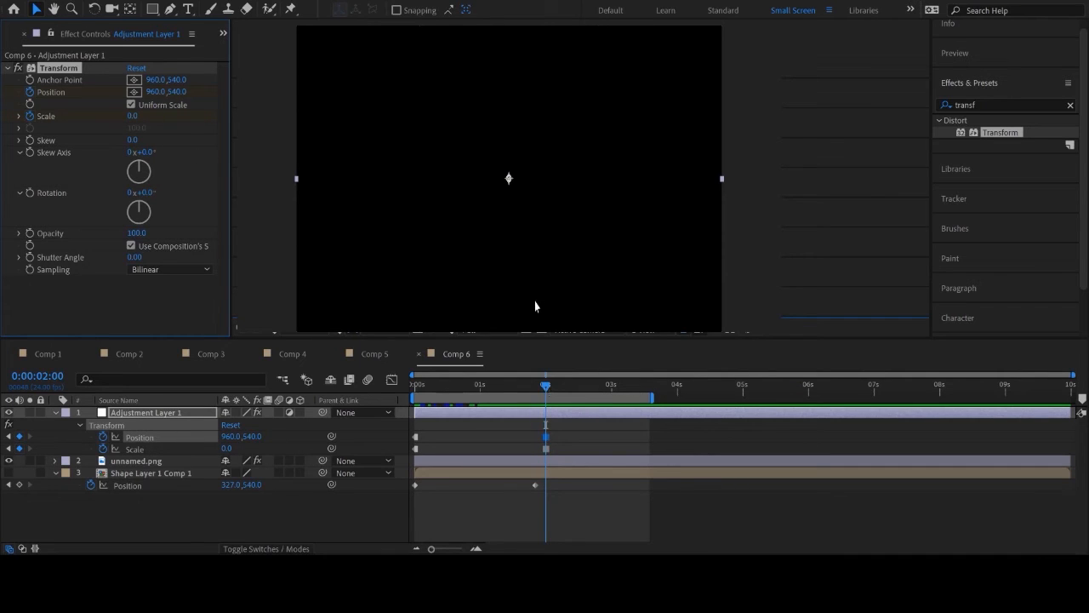
Set the Transform effect's scale to 100 and position to 960, 540 at 0:00:02:00.
{"action": "scroll", "coordinate": [533, 292], "scroll_direction": "down", "scroll_amount": 2}
{"action": "scroll", "coordinate": [531, 293], "scroll_direction": "down", "scroll_amount": 2}
{"action": "mouse_move", "coordinate": [174, 98]}
{"action": "left_mouse_down"}
{"action": "mouse_move", "coordinate": [255, 81]}
{"action": "mouse_move", "coordinate": [443, 107]}
{"action": "mouse_move", "coordinate": [289, 88]}
{"action": "left_mouse_up"}
{"action": "left_click", "coordinate": [132, 115]}
{"action": "type", "text": "100"}
{"action": "key", "text": "Return"}
{"action": "left_click", "coordinate": [176, 92]}
{"action": "type", "text": "540"}
{"action": "key", "text": "Return"}
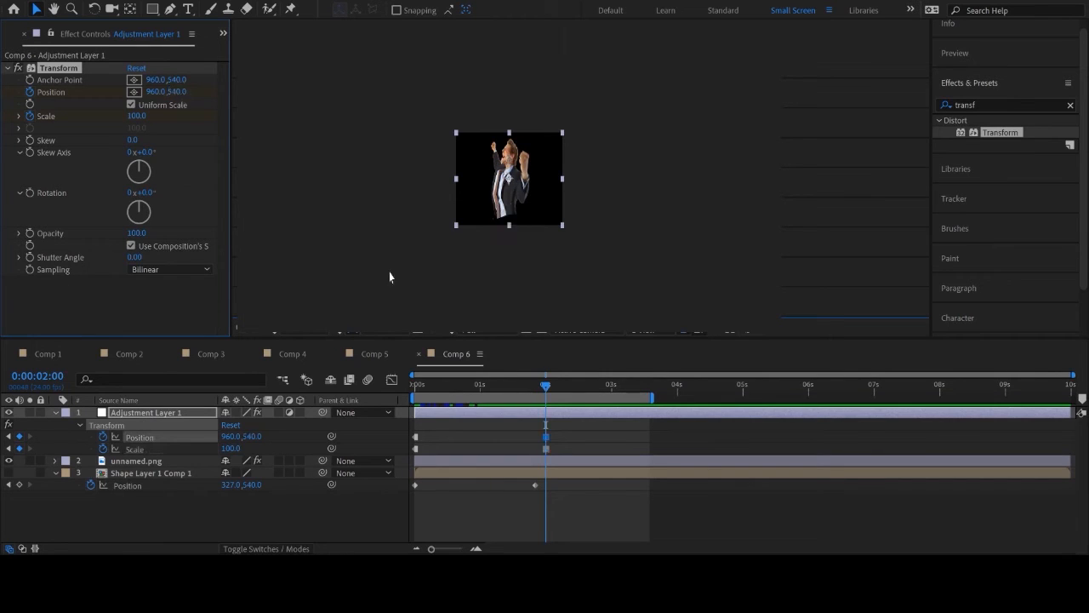
Shorten the work area to about 2.7 seconds and shift it to start at about 1.4 seconds, around the 0:00:02:00 keyframes.
{"action": "scroll", "coordinate": [529, 311], "scroll_direction": "up", "scroll_amount": 2}
{"action": "mouse_move", "coordinate": [545, 386]}
{"action": "left_mouse_down"}
{"action": "mouse_move", "coordinate": [520, 393]}
{"action": "mouse_move", "coordinate": [551, 397]}
{"action": "mouse_move", "coordinate": [534, 397]}
{"action": "left_mouse_up"}
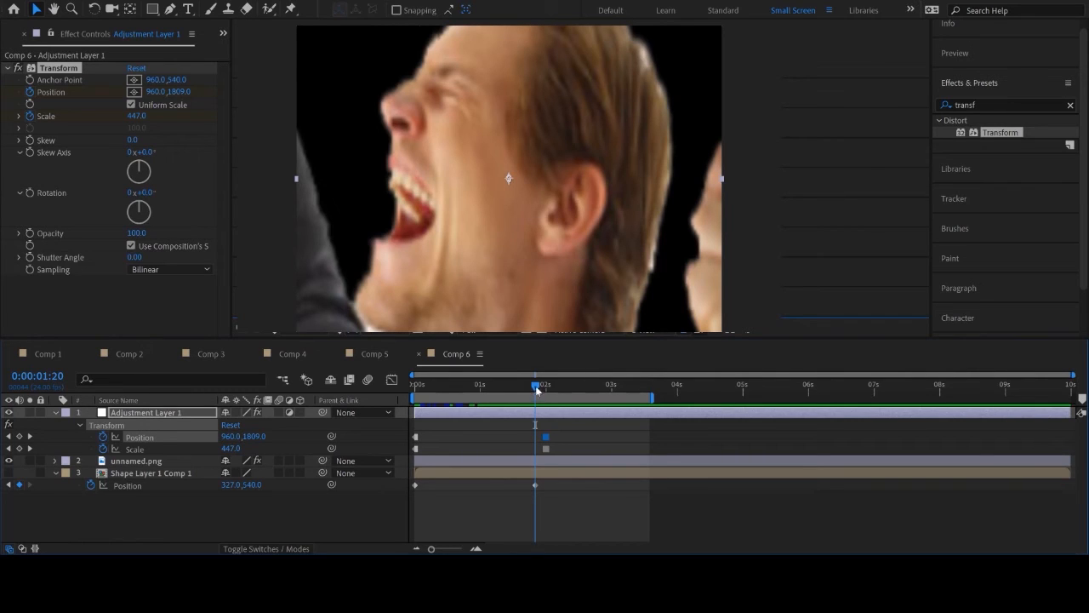
{"action": "left_click_drag", "start_coordinate": [651, 397], "coordinate": [593, 397]}
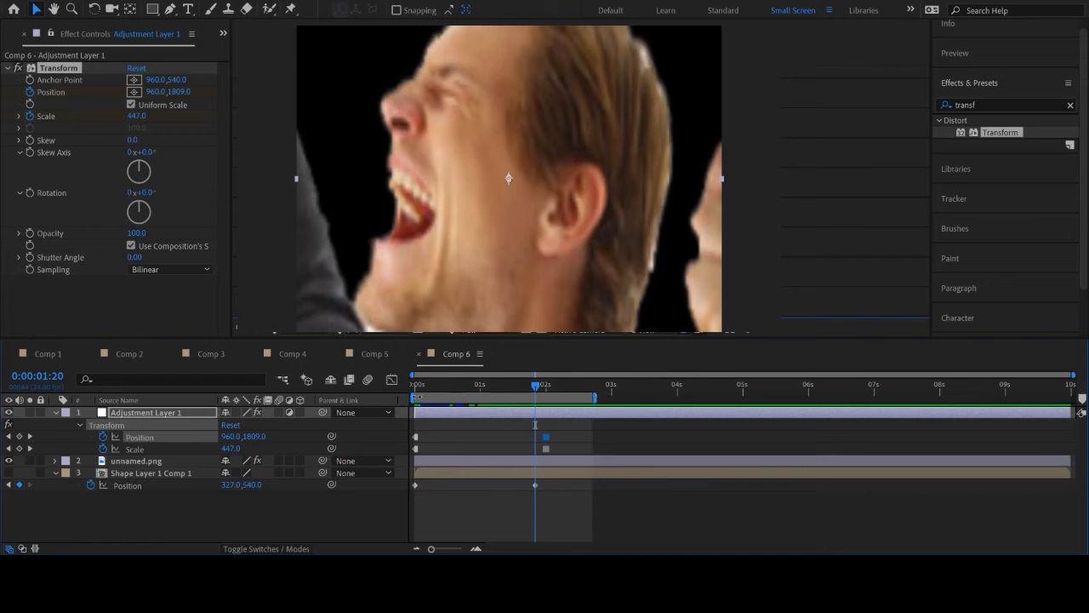
{"action": "left_click_drag", "start_coordinate": [417, 397], "coordinate": [509, 397]}
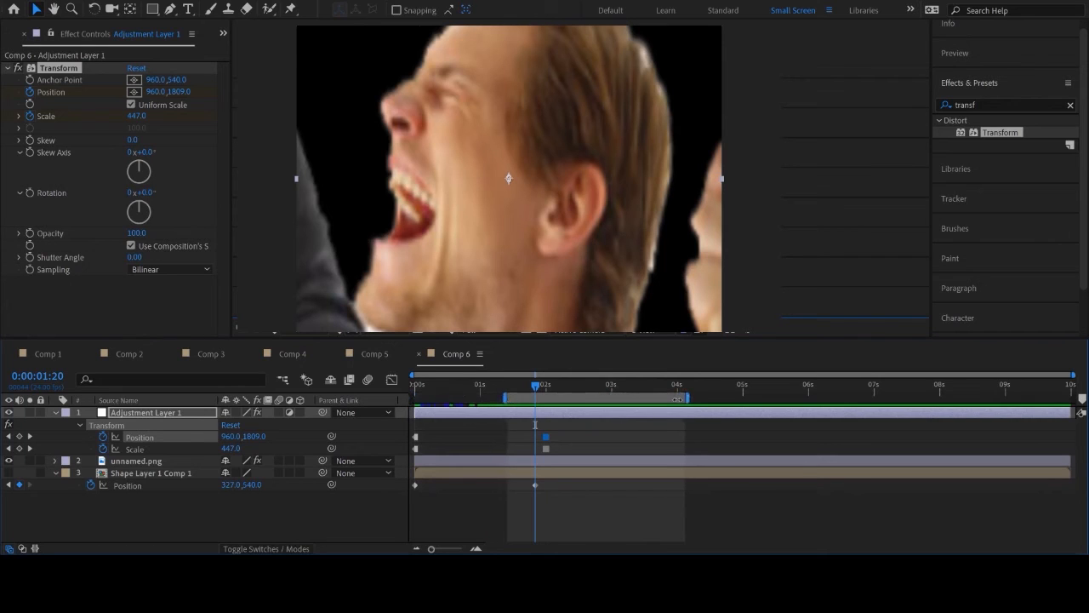
Trim the Comp 6 work area to the span from 1 to 3 seconds and preview the zoom animation.
{"action": "left_click_drag", "start_coordinate": [682, 398], "coordinate": [579, 397]}
{"action": "left_click_drag", "start_coordinate": [448, 397], "coordinate": [481, 397]}
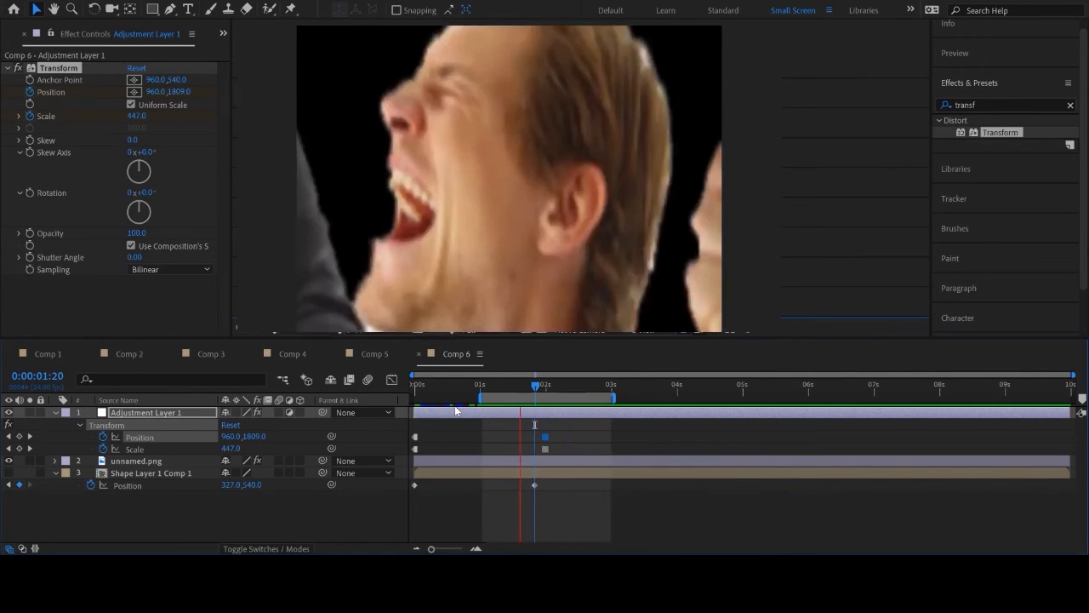
{"action": "key", "text": "space"}
{"action": "left_click", "coordinate": [460, 501]}
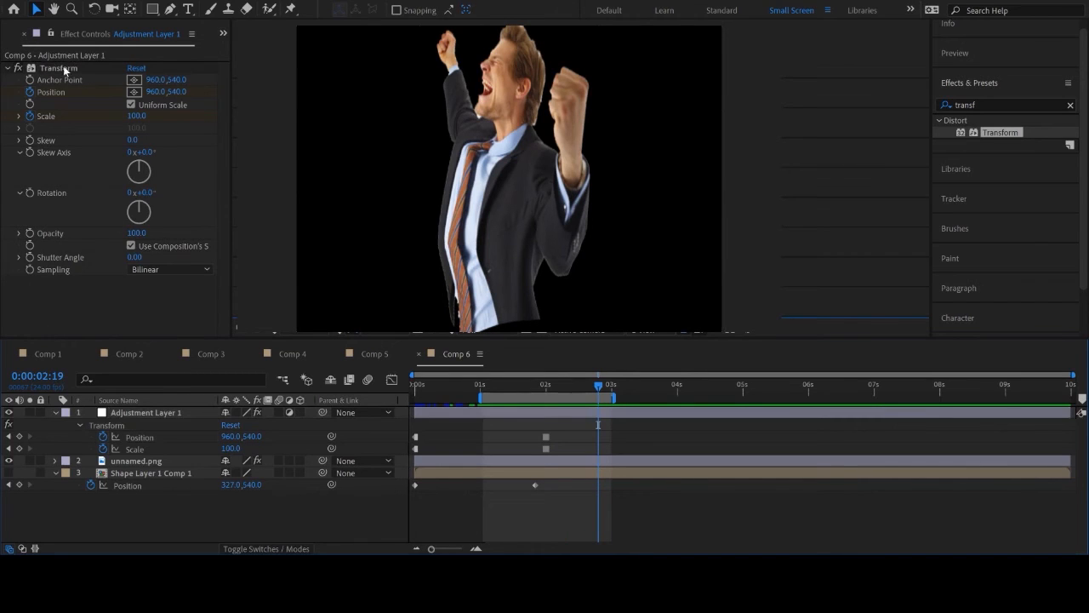
Create a new 1920 x 1080 composition lasting 10 seconds at 24 fps.
{"action": "left_click", "coordinate": [10, 38]}
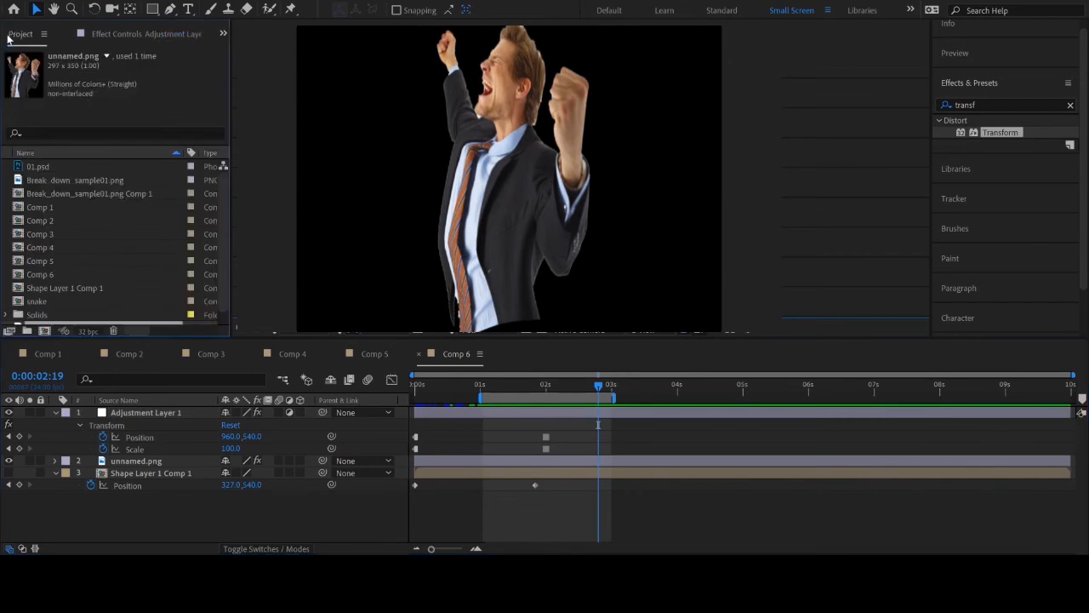
{"action": "left_click", "coordinate": [45, 331]}
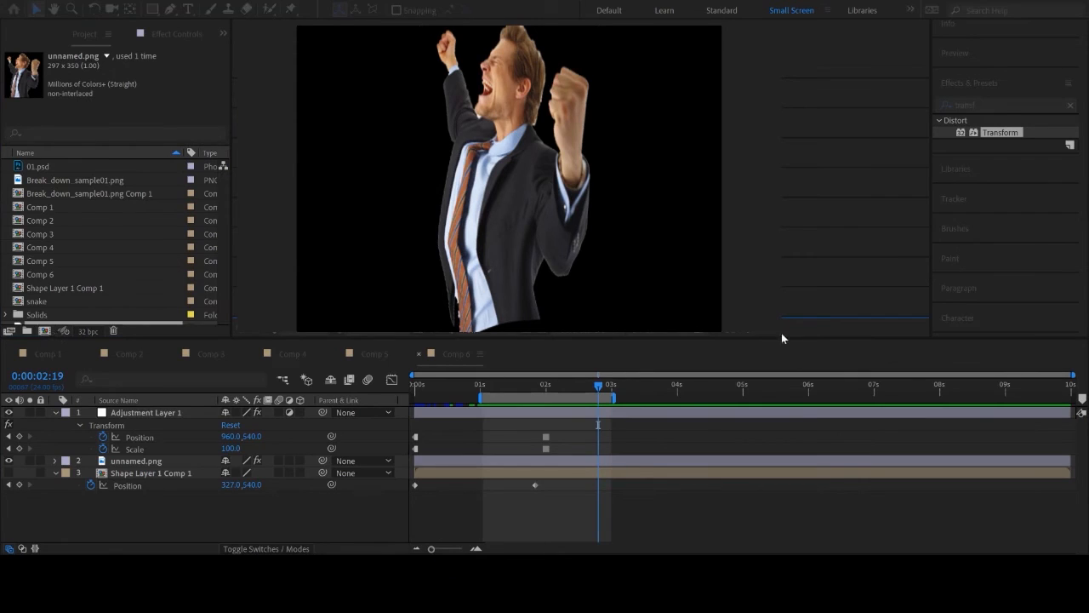
{"action": "left_click", "coordinate": [802, 334]}
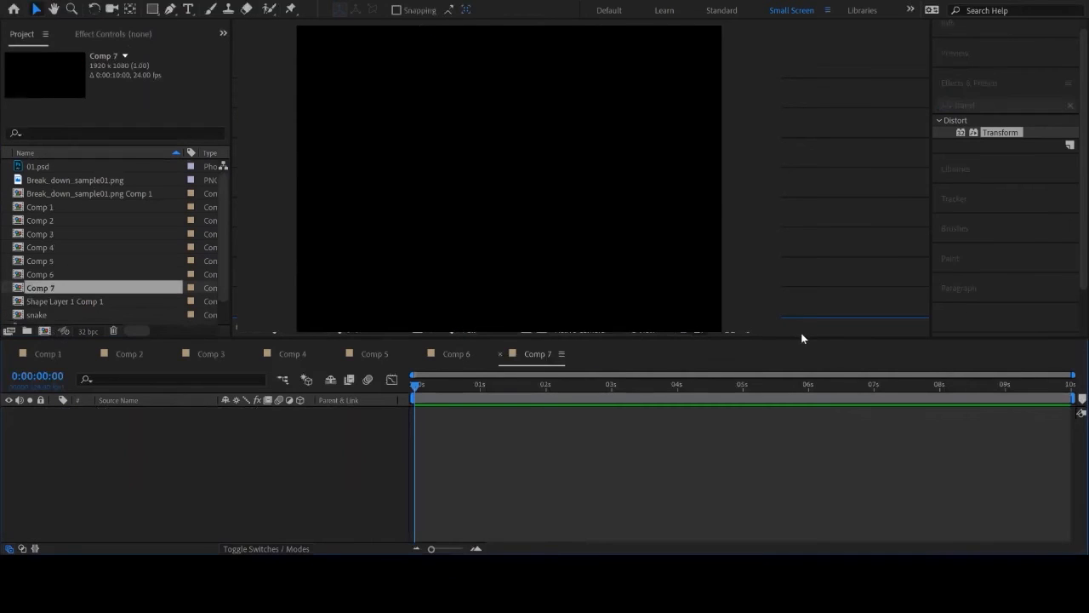
Draw a large, slightly tall ellipse near the middle of the composition and fill it with pale greyish lilac.
{"action": "left_click", "coordinate": [154, 10]}
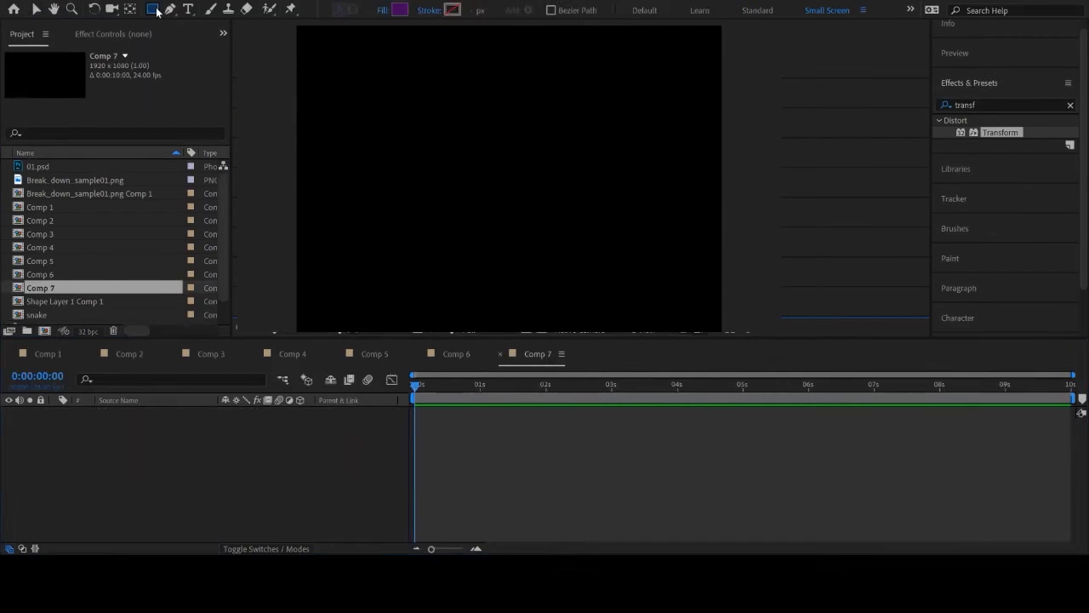
{"action": "left_click_drag", "start_coordinate": [407, 66], "coordinate": [627, 314]}
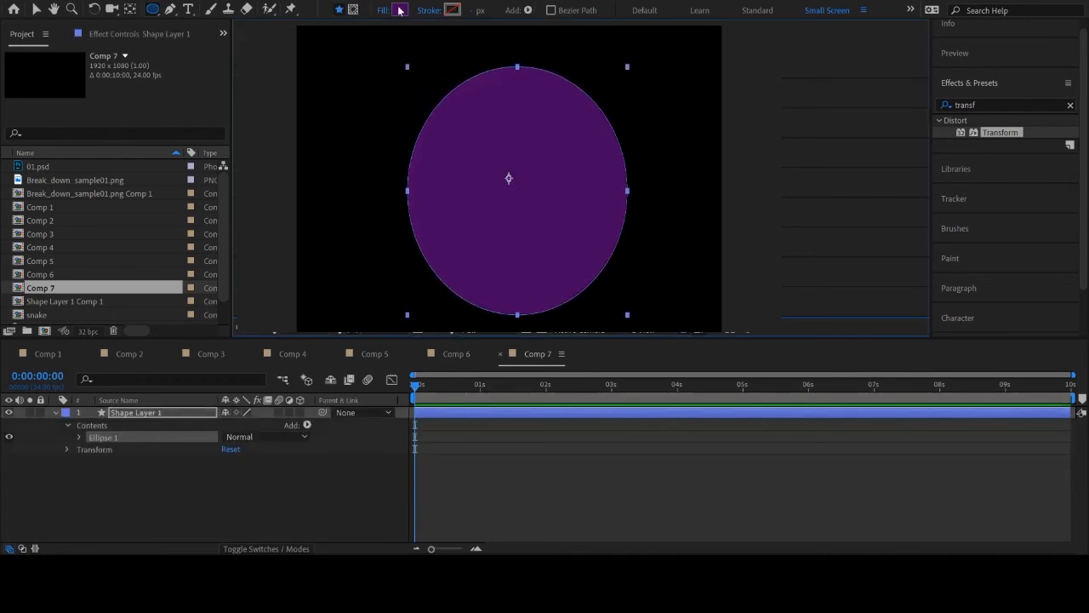
{"action": "left_click", "coordinate": [400, 10]}
{"action": "left_click", "coordinate": [613, 158]}
{"action": "left_click_drag", "start_coordinate": [610, 157], "coordinate": [610, 147]}
{"action": "left_click", "coordinate": [993, 143]}
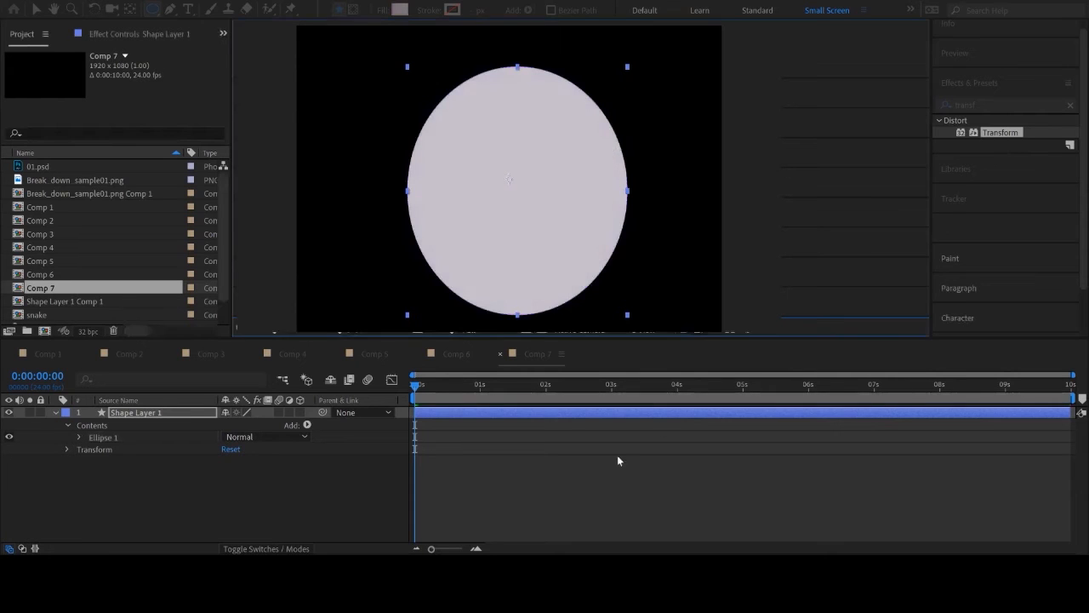
{"action": "left_click", "coordinate": [620, 454]}
Draw a narrow vertical slit pupil with the Pen tool from the ellipse's top edge to its bottom edge, filled black.
{"action": "left_click", "coordinate": [170, 10]}
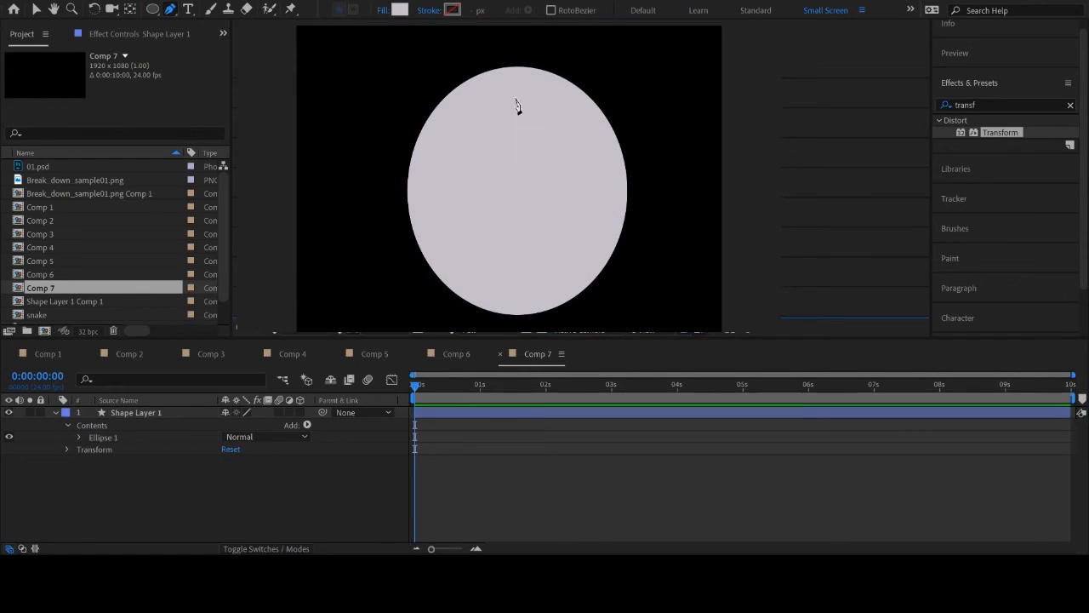
{"action": "left_click", "coordinate": [508, 71]}
{"action": "left_click_drag", "start_coordinate": [487, 185], "coordinate": [489, 209]}
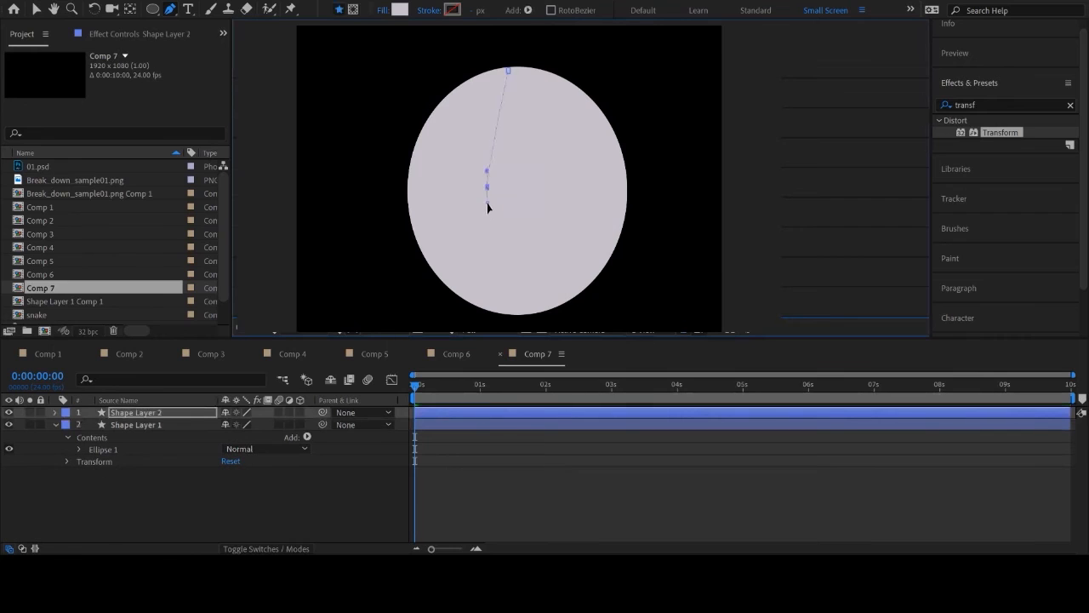
{"action": "left_click", "coordinate": [511, 315]}
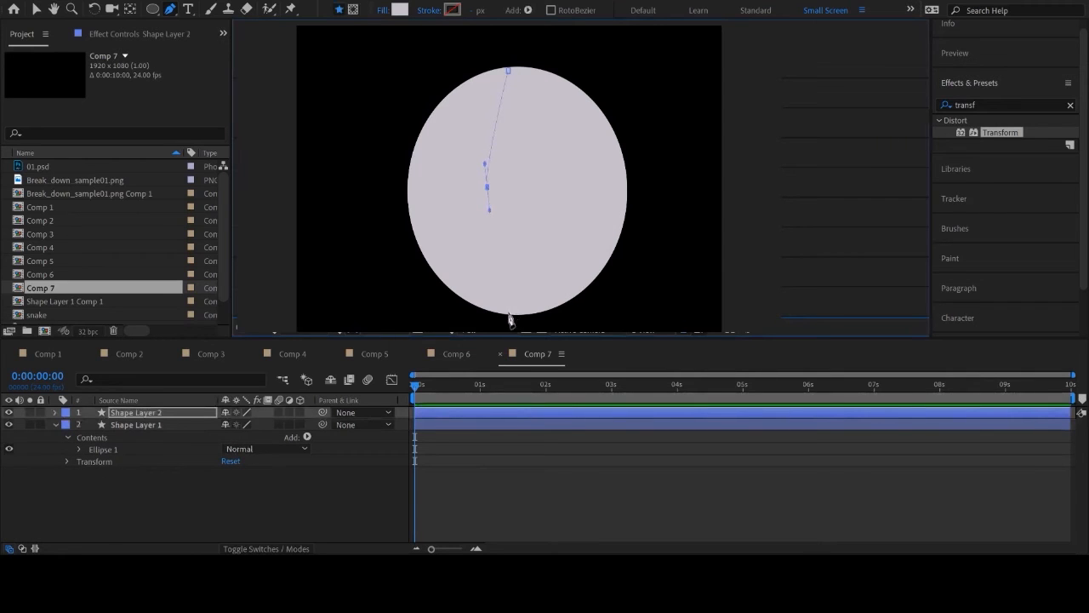
{"action": "left_click", "coordinate": [522, 191]}
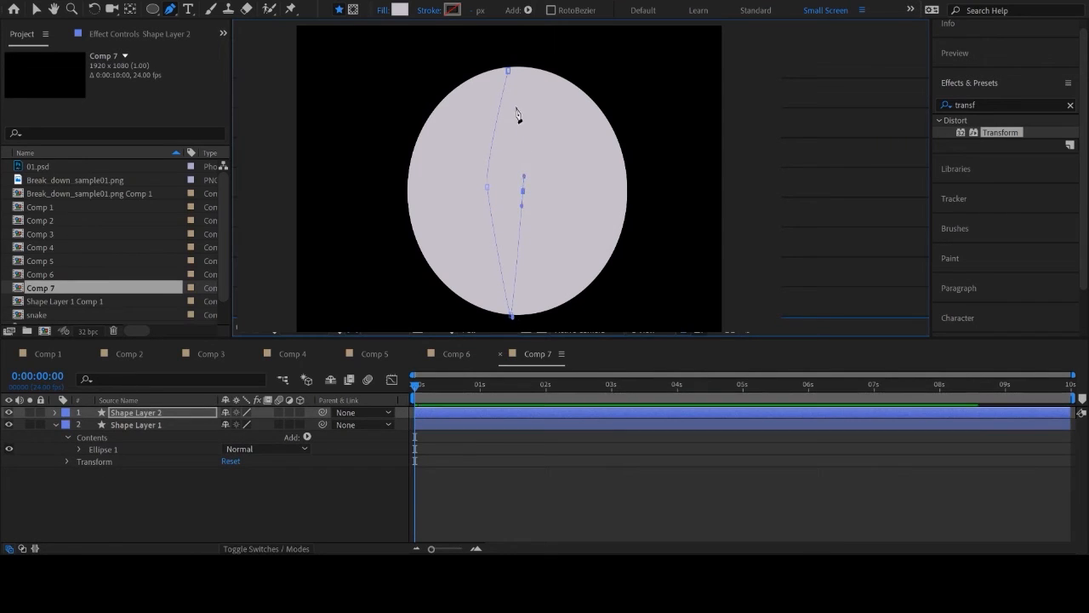
{"action": "left_click", "coordinate": [507, 68]}
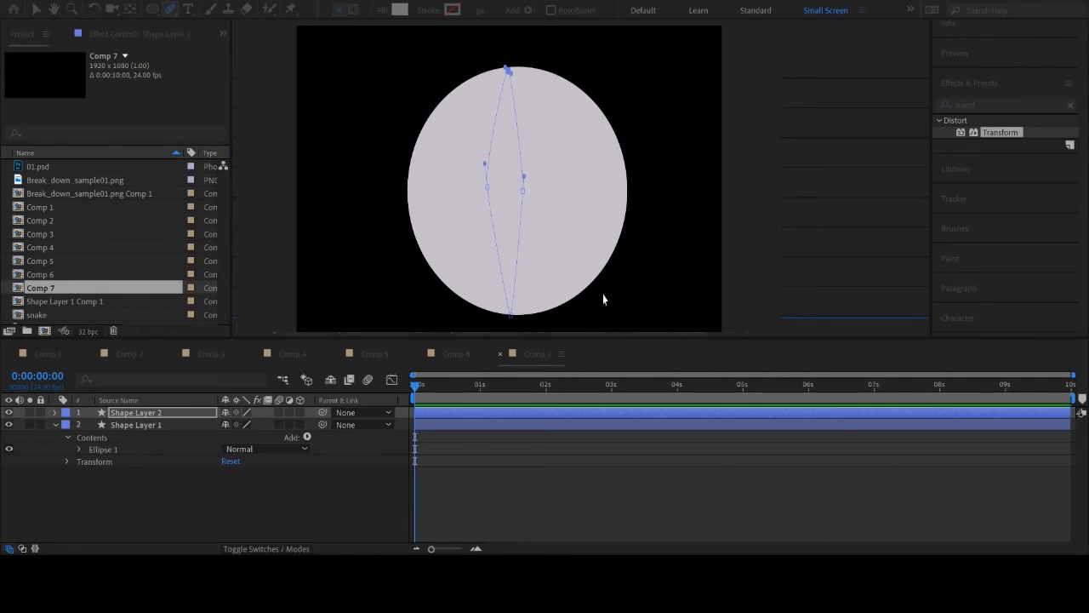
{"action": "left_click", "coordinate": [526, 469]}
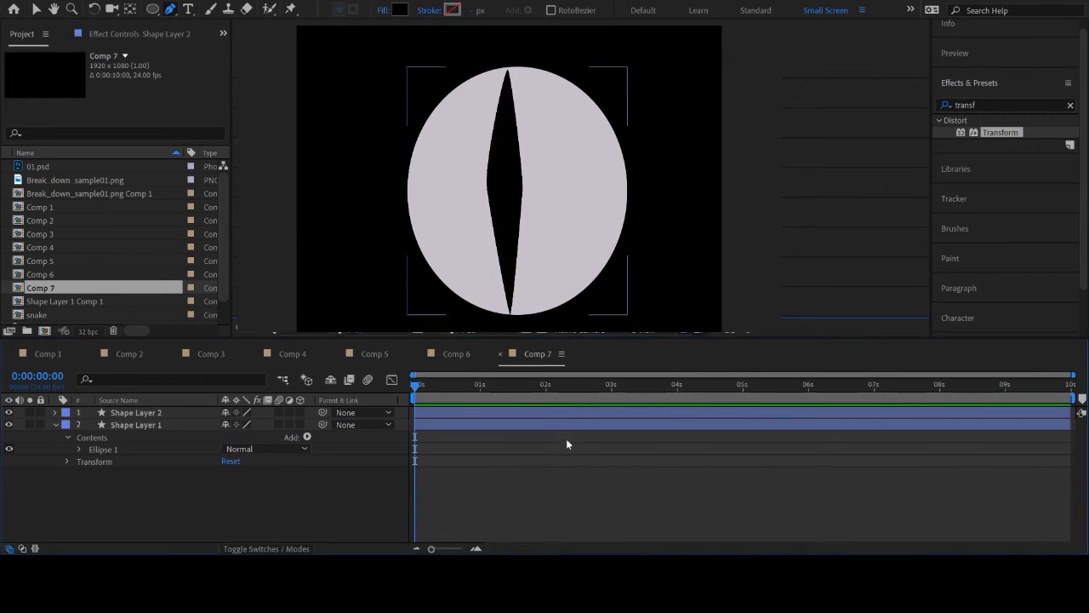
Rename the ellipse layer to "eyeall" and the slit shape layer to "pupil".
{"action": "left_click", "coordinate": [38, 12]}
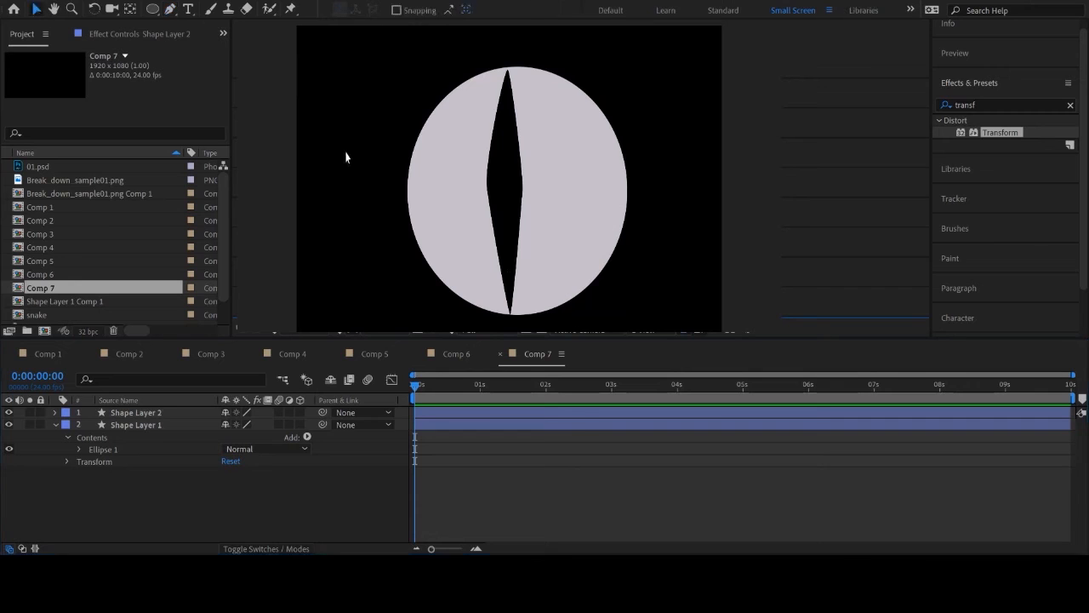
{"action": "left_click", "coordinate": [490, 170]}
{"action": "left_click", "coordinate": [148, 426]}
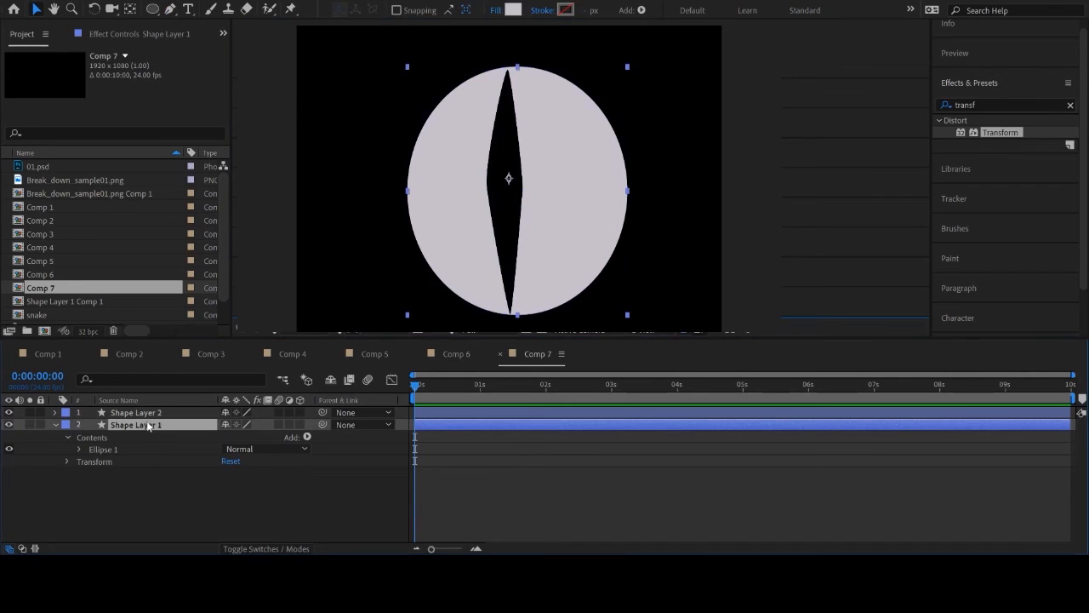
{"action": "key", "text": "Return"}
{"action": "type", "text": "eyeall"}
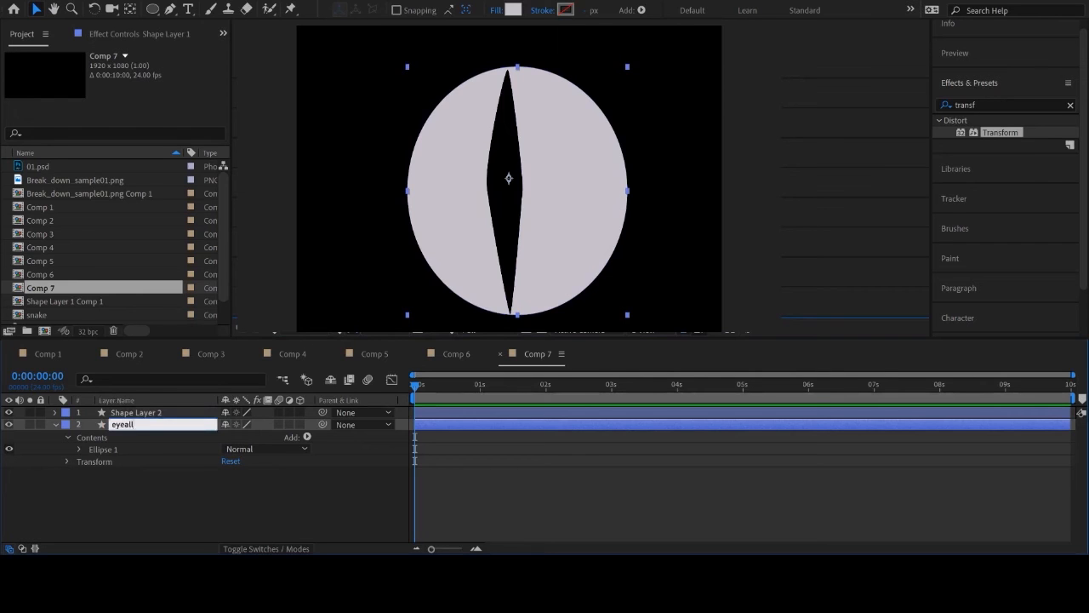
{"action": "key", "text": "Return"}
{"action": "left_click", "coordinate": [137, 412]}
{"action": "key", "text": "Return"}
{"action": "type", "text": "pupil"}
{"action": "left_click", "coordinate": [128, 488]}
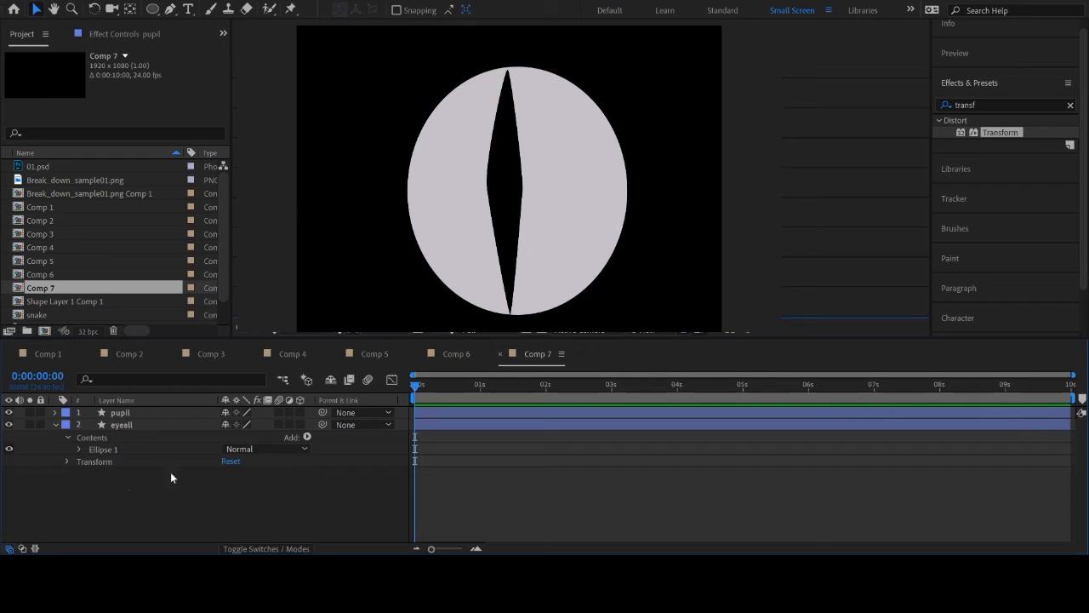
Nudge the pupil to align with the eyeball and move its anchor point to the pupil's centre.
{"action": "left_click", "coordinate": [511, 195]}
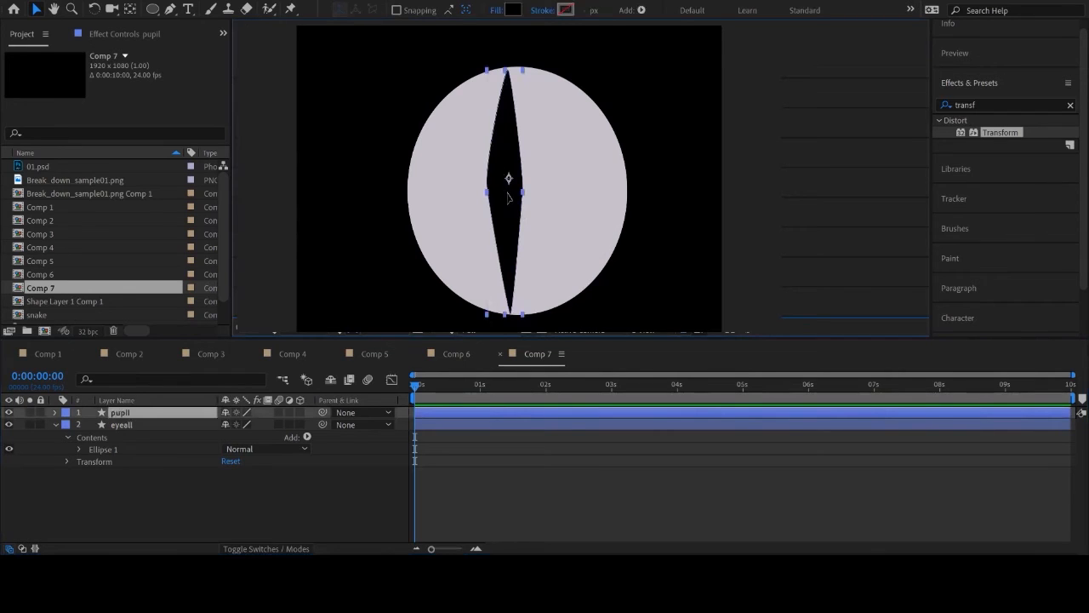
{"action": "left_click_drag", "start_coordinate": [507, 197], "coordinate": [511, 197]}
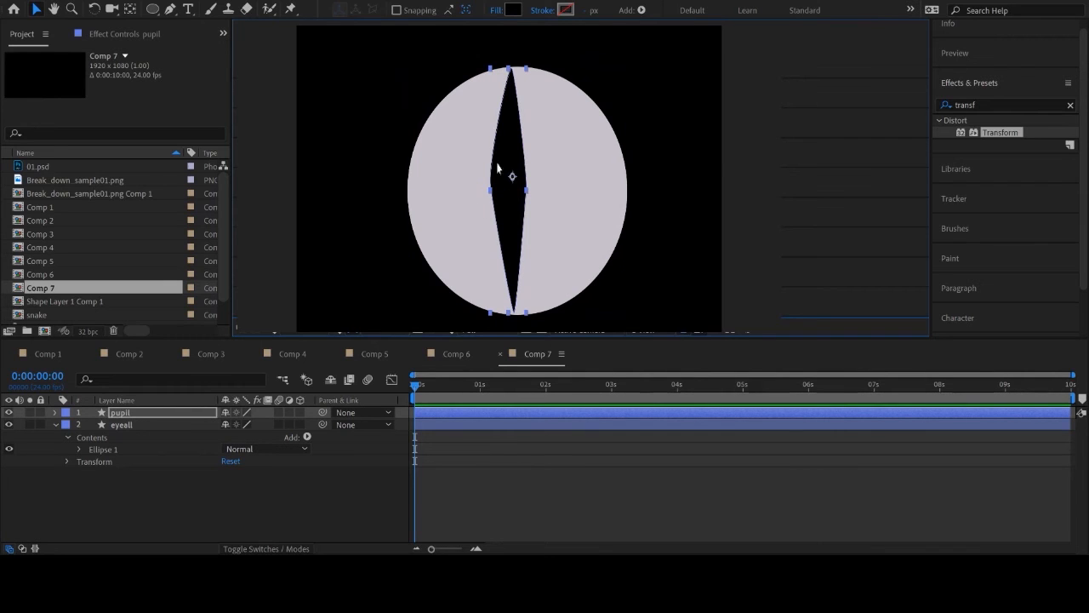
{"action": "left_click", "coordinate": [129, 9]}
{"action": "left_click_drag", "start_coordinate": [513, 162], "coordinate": [504, 175]}
{"action": "key", "text": "v"}
{"action": "left_click", "coordinate": [613, 476]}
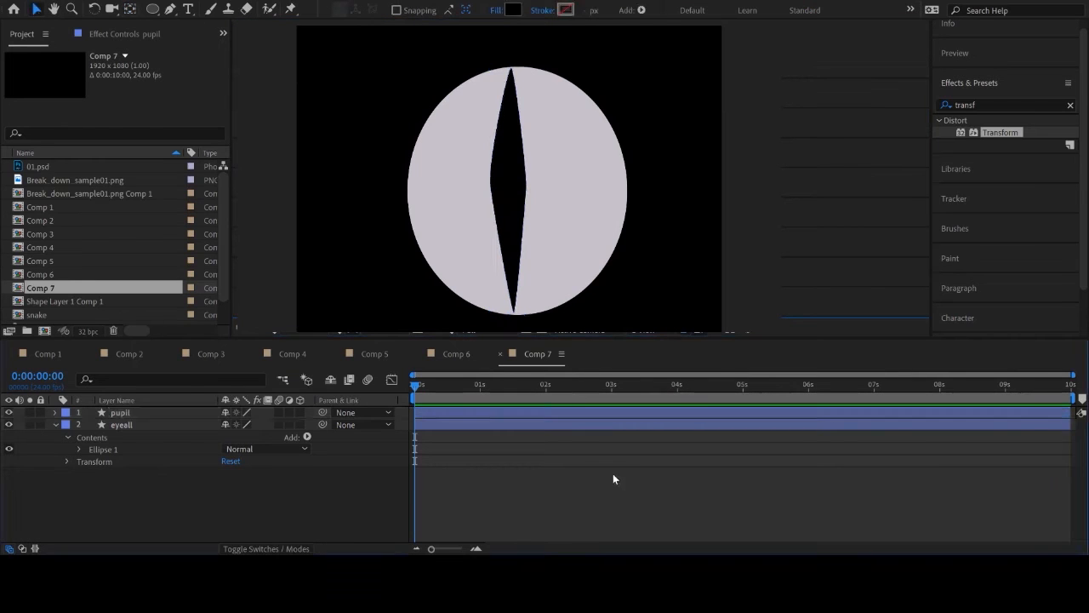
Add a first Position keyframe of 957, 574 to the pupil layer at 0 seconds.
{"action": "left_click", "coordinate": [505, 190]}
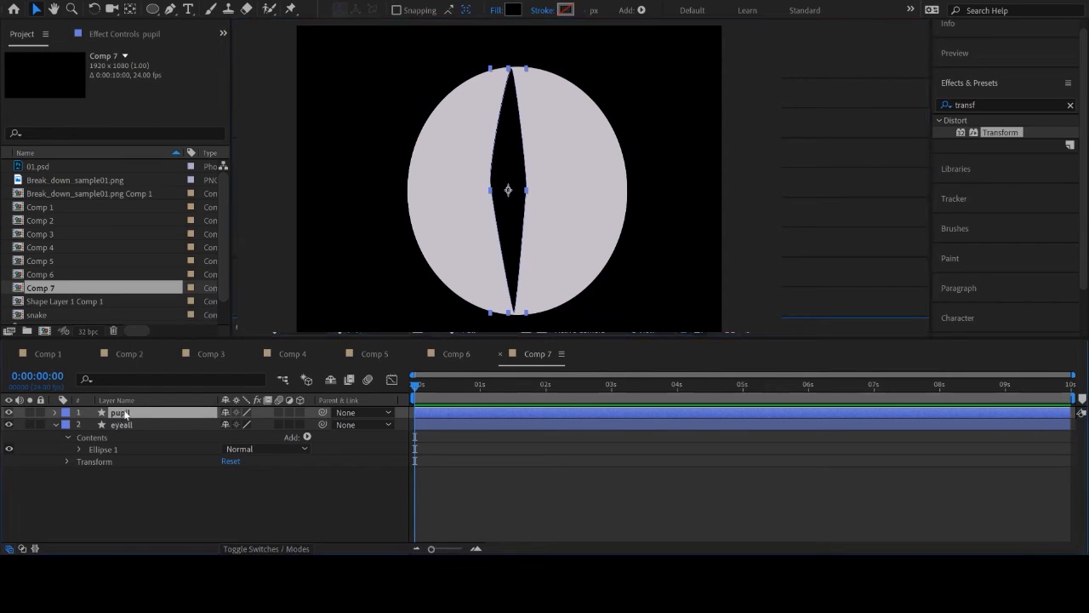
{"action": "key", "text": "p"}
{"action": "mouse_move", "coordinate": [226, 423]}
{"action": "left_mouse_down"}
{"action": "mouse_move", "coordinate": [91, 424]}
{"action": "mouse_move", "coordinate": [387, 418]}
{"action": "mouse_move", "coordinate": [212, 421]}
{"action": "left_mouse_up"}
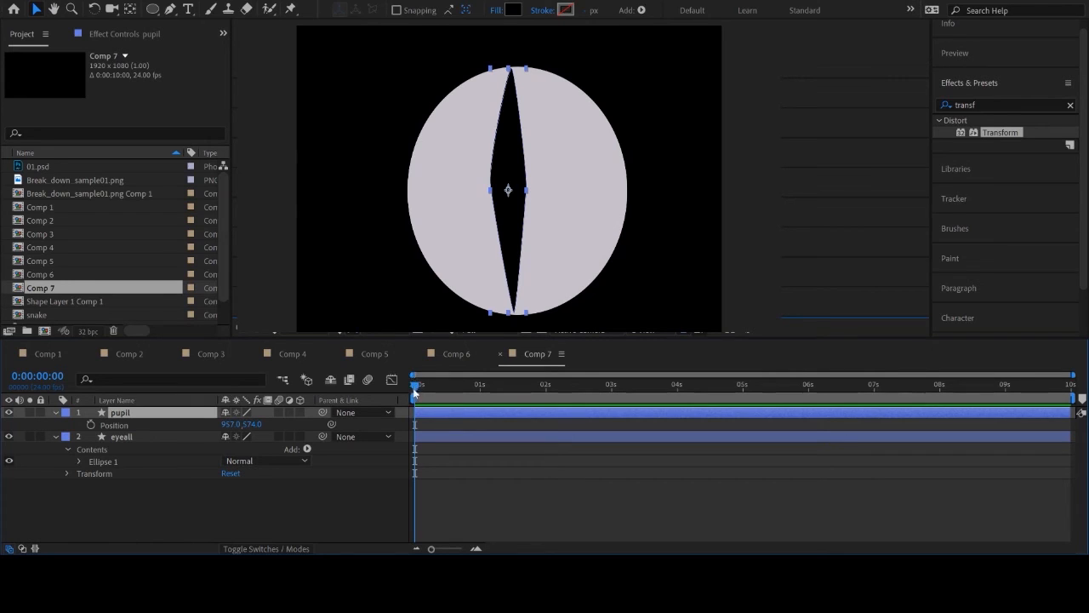
{"action": "left_click", "coordinate": [91, 424]}
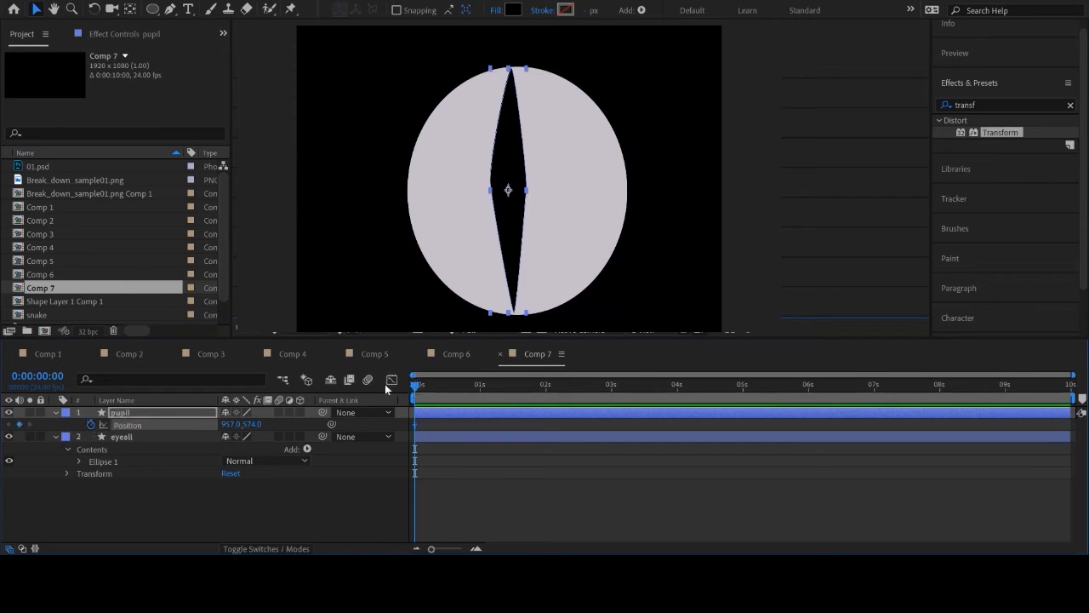
Keyframe the pupil's horizontal position at 791 near 1 second, 971 at 0:00:01:22 and 1181 at 0:00:03:00.
{"action": "left_click_drag", "start_coordinate": [418, 387], "coordinate": [479, 384]}
{"action": "left_click_drag", "start_coordinate": [226, 424], "coordinate": [87, 424]}
{"action": "left_click_drag", "start_coordinate": [479, 388], "coordinate": [540, 388]}
{"action": "left_click_drag", "start_coordinate": [228, 423], "coordinate": [371, 428]}
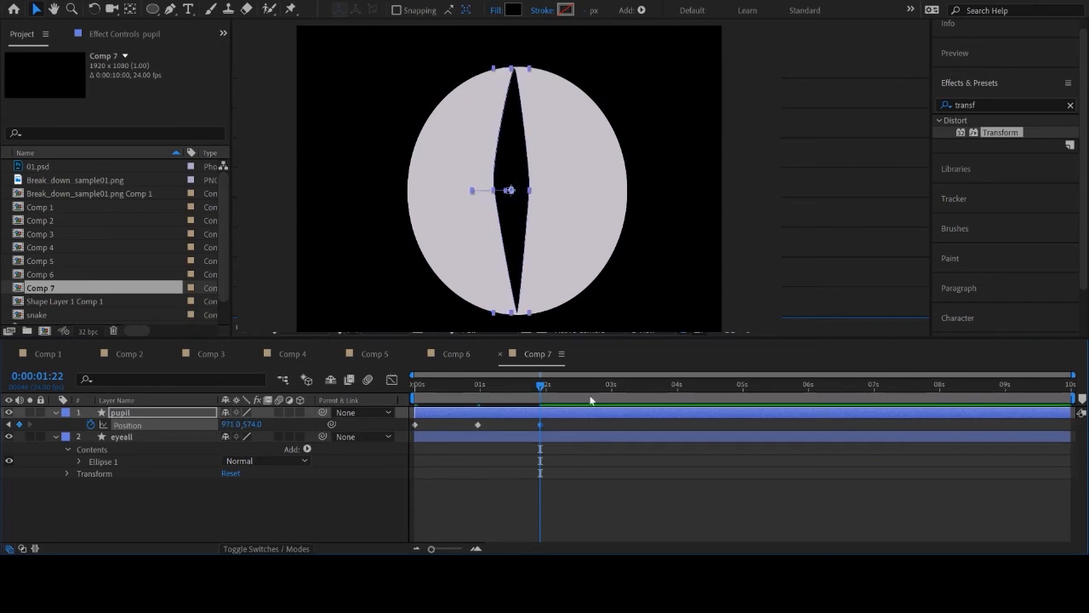
{"action": "left_click_drag", "start_coordinate": [540, 389], "coordinate": [611, 385]}
{"action": "left_click_drag", "start_coordinate": [243, 423], "coordinate": [393, 425]}
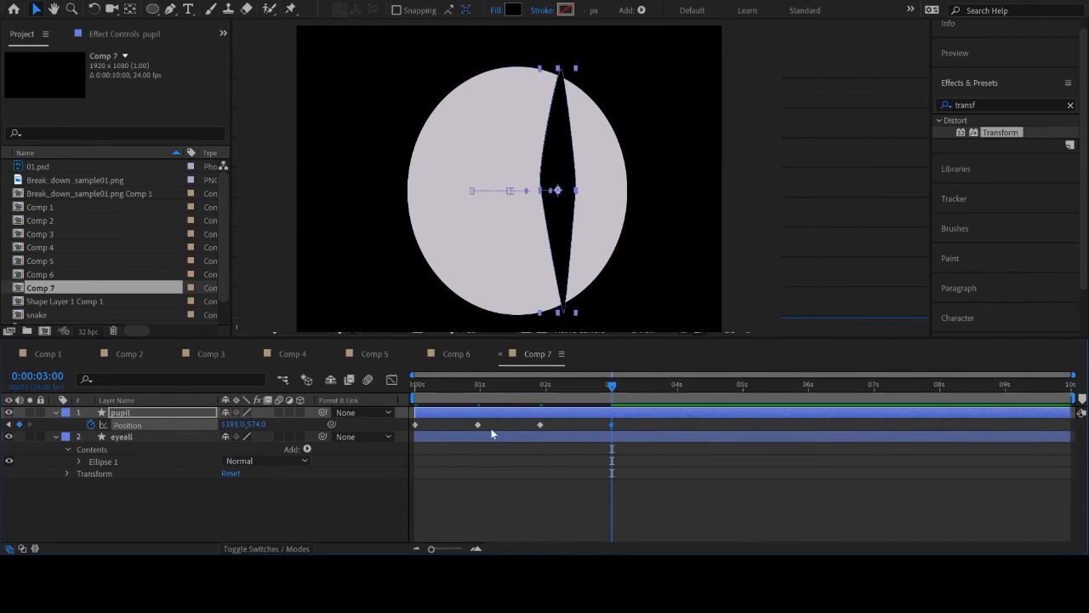
Tighten the pupil's last three Position keyframes to about 0.5, 1.1 and 1.6 seconds.
{"action": "left_click_drag", "start_coordinate": [460, 420], "coordinate": [488, 428]}
{"action": "left_click", "coordinate": [573, 420]}
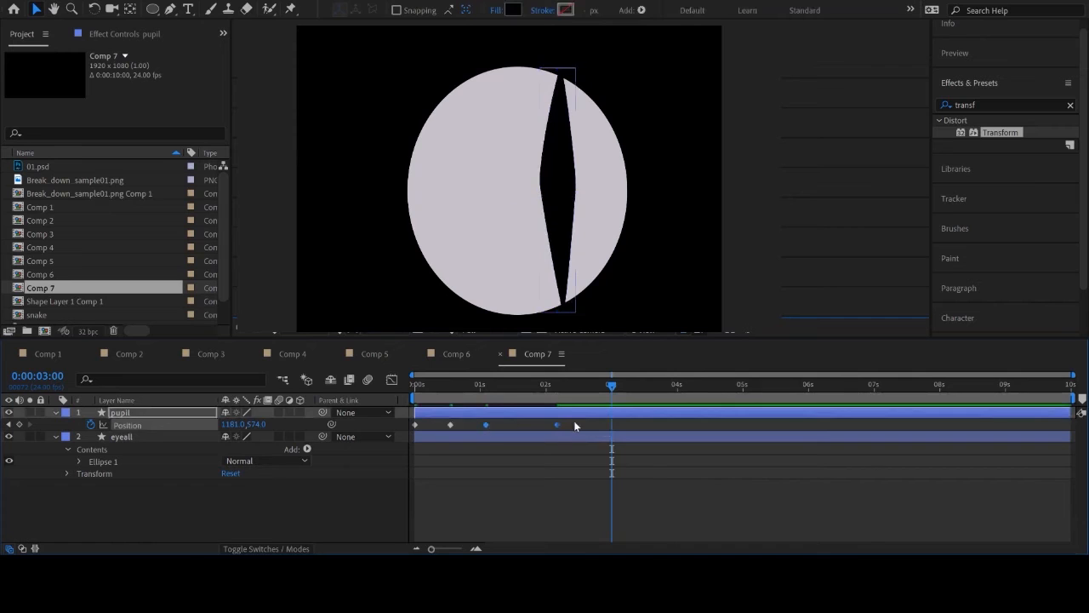
{"action": "left_click_drag", "start_coordinate": [558, 425], "coordinate": [518, 424]}
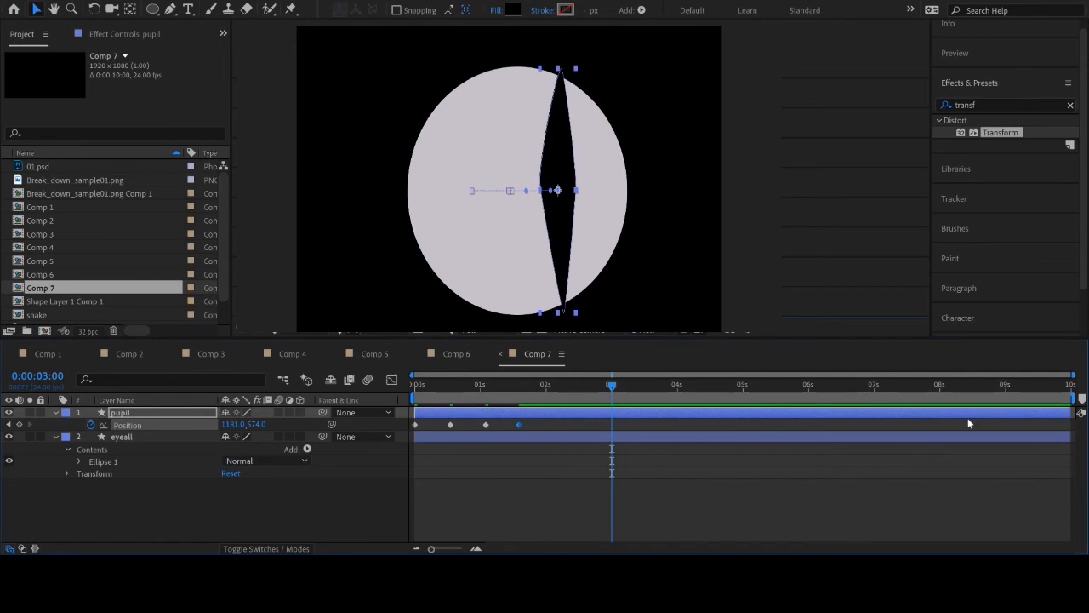
Shorten the work area to end at about 2.5 seconds and preview the pupil movement from the start.
{"action": "left_click_drag", "start_coordinate": [1070, 398], "coordinate": [393, 389]}
{"action": "key", "text": "space"}
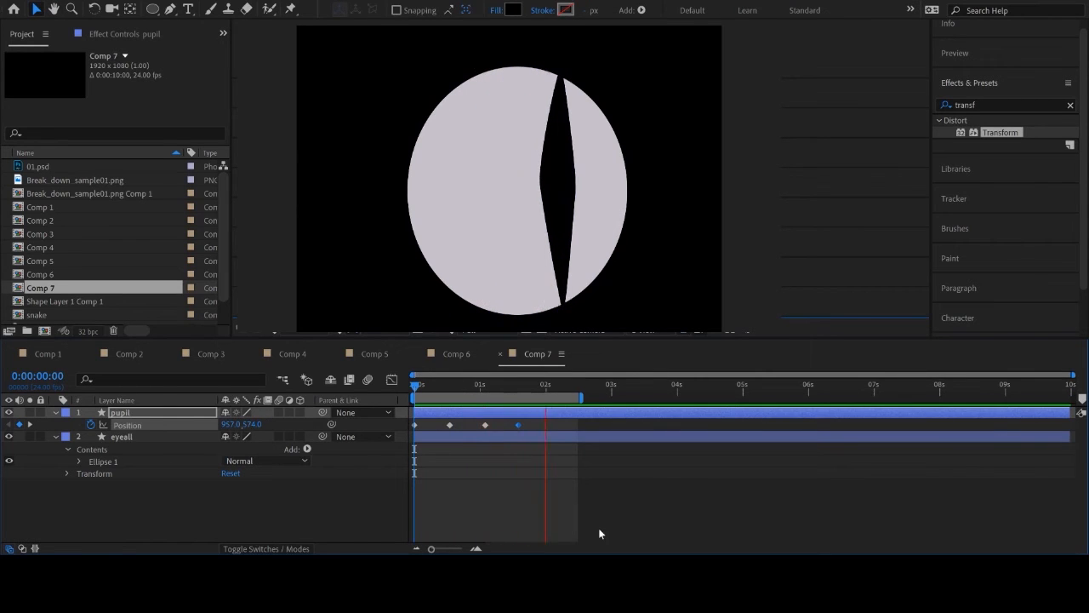
{"action": "left_click", "coordinate": [460, 387]}
{"action": "mouse_move", "coordinate": [431, 395]}
{"action": "left_mouse_down"}
{"action": "mouse_move", "coordinate": [409, 392]}
{"action": "mouse_move", "coordinate": [450, 390]}
{"action": "left_mouse_up"}
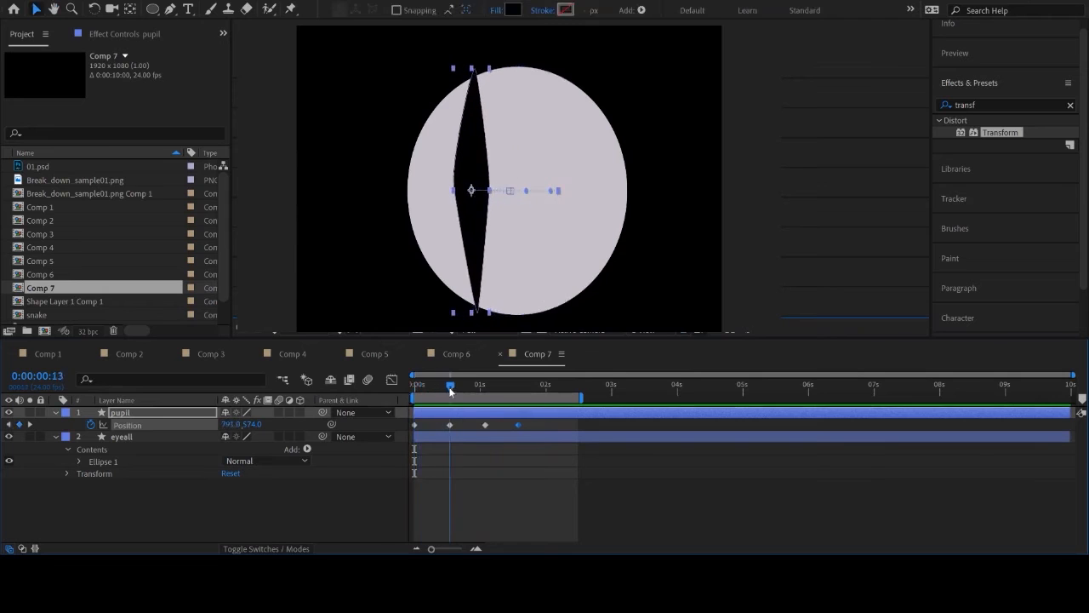
Duplicate the pupil layer and hide the duplicate.
{"action": "left_click", "coordinate": [55, 412]}
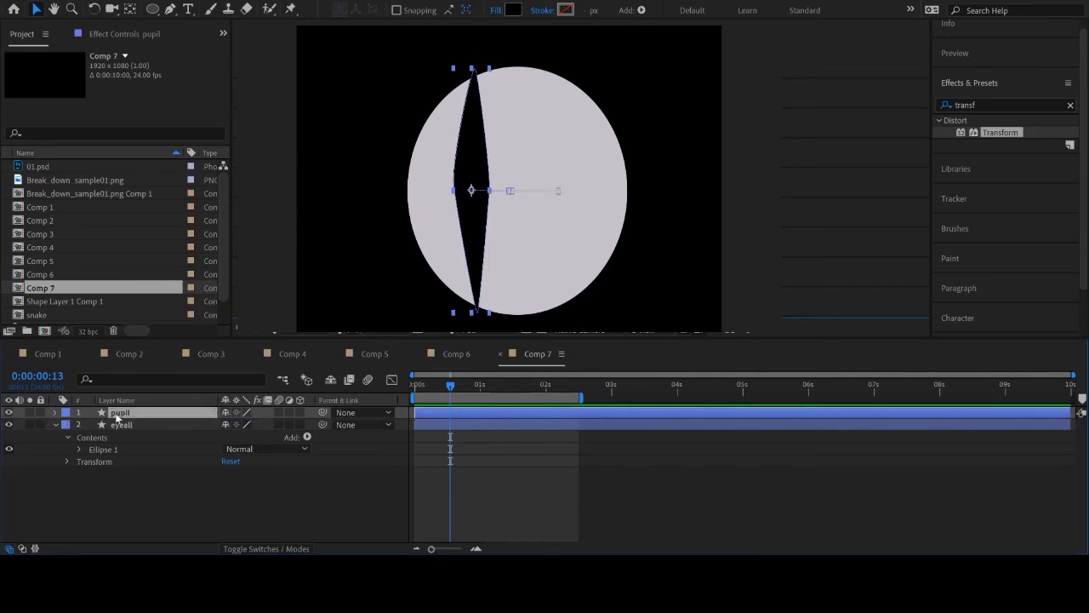
{"action": "key", "text": "ctrl+d"}
{"action": "left_click", "coordinate": [8, 413]}
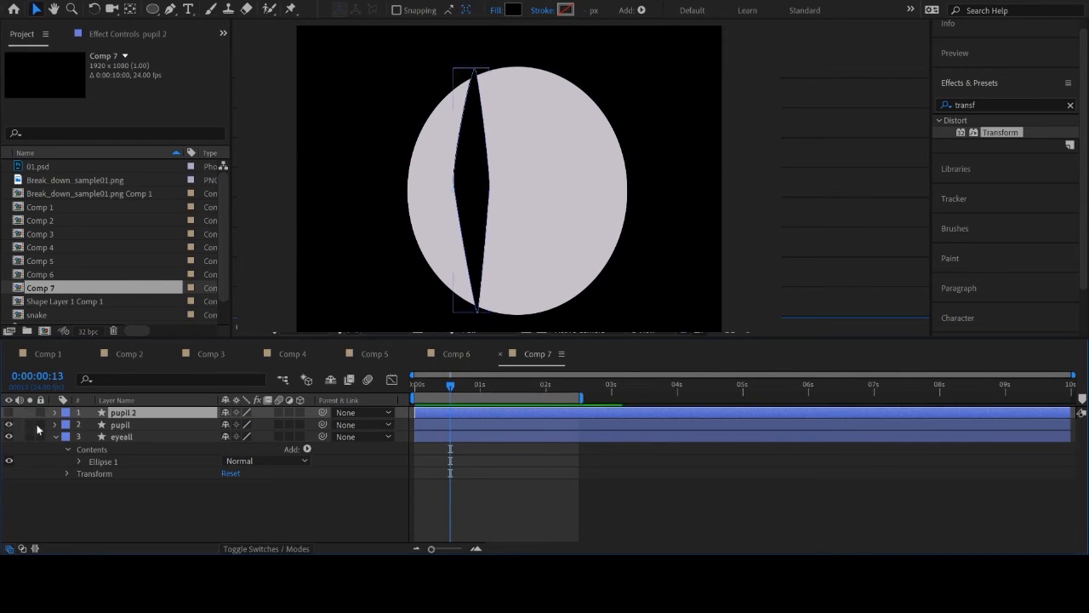
Keyframe the Path of the original pupil layer's Shape 1 at 0:00:00:00.
{"action": "left_click", "coordinate": [55, 424]}
{"action": "left_click", "coordinate": [118, 425]}
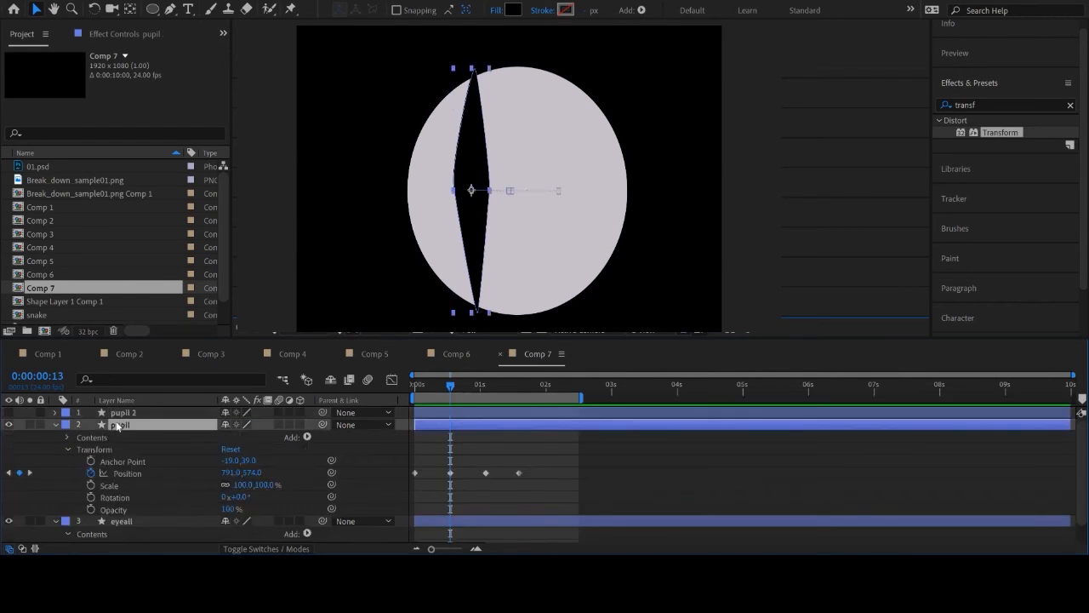
{"action": "left_click_drag", "start_coordinate": [447, 389], "coordinate": [391, 390]}
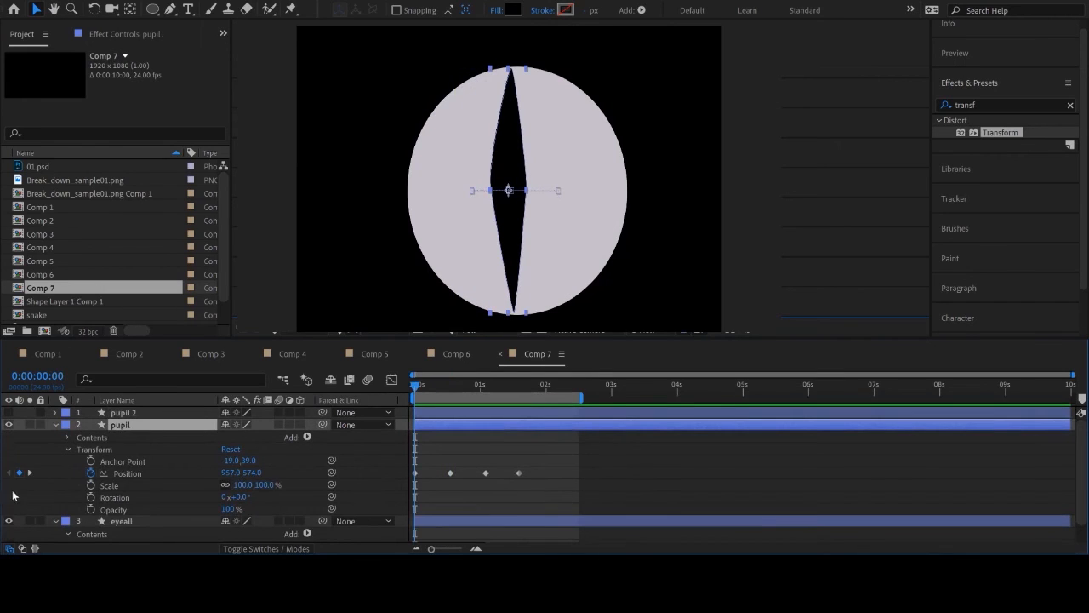
{"action": "left_click", "coordinate": [67, 449]}
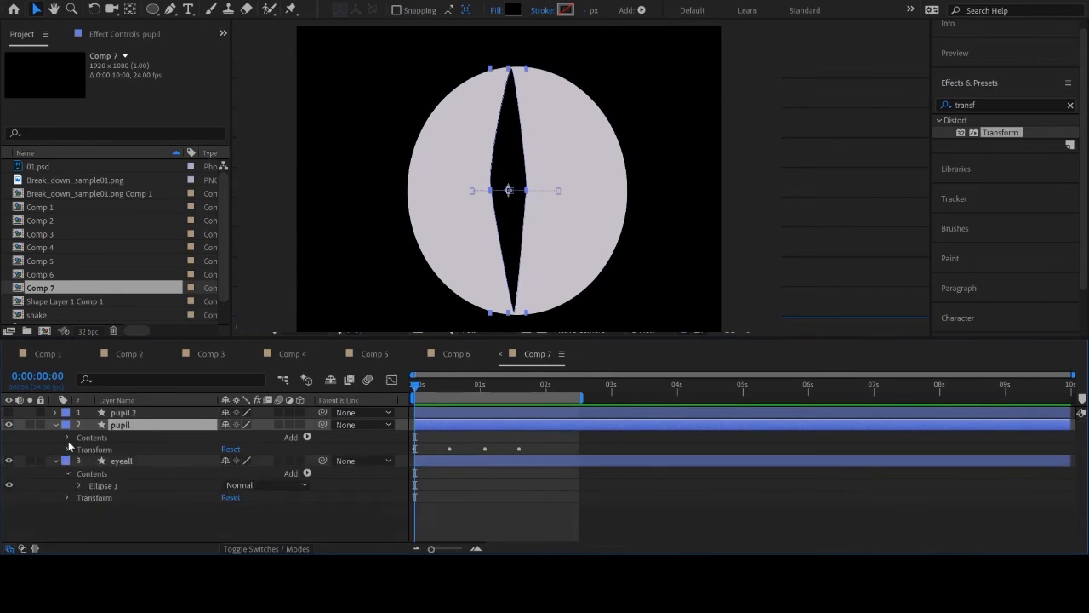
{"action": "left_click", "coordinate": [68, 438]}
{"action": "left_click", "coordinate": [79, 449]}
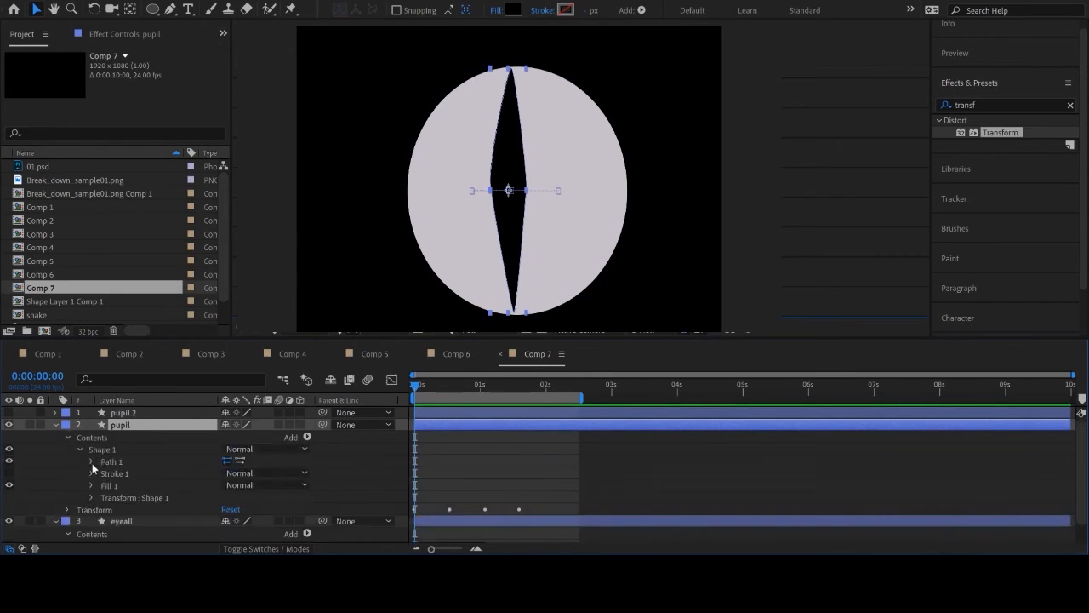
{"action": "left_click", "coordinate": [92, 461]}
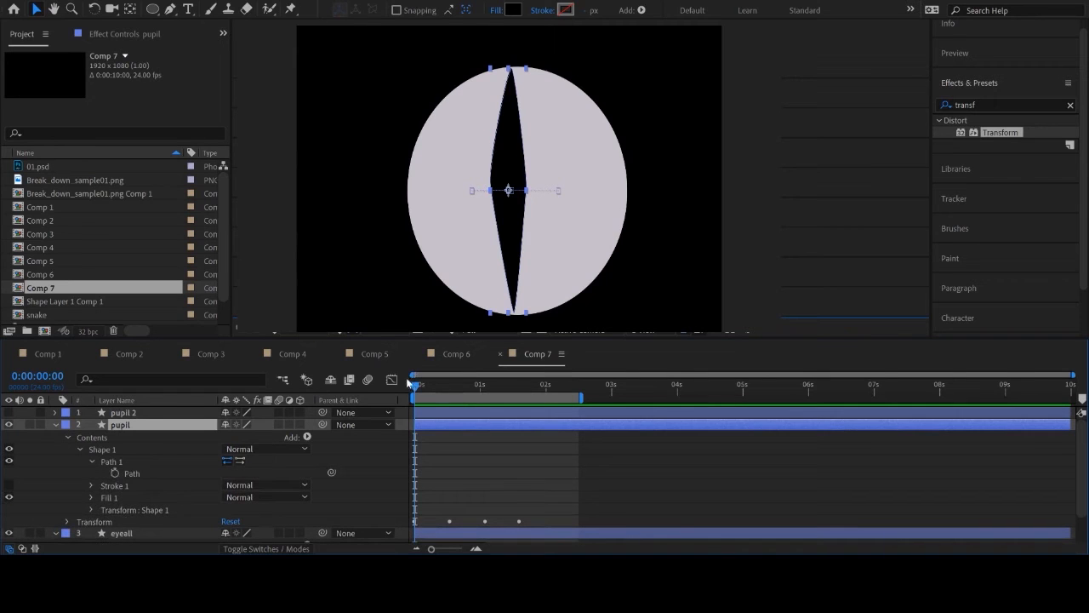
{"action": "mouse_move", "coordinate": [411, 381]}
{"action": "left_mouse_down"}
{"action": "mouse_move", "coordinate": [440, 385]}
{"action": "mouse_move", "coordinate": [404, 383]}
{"action": "left_mouse_up"}
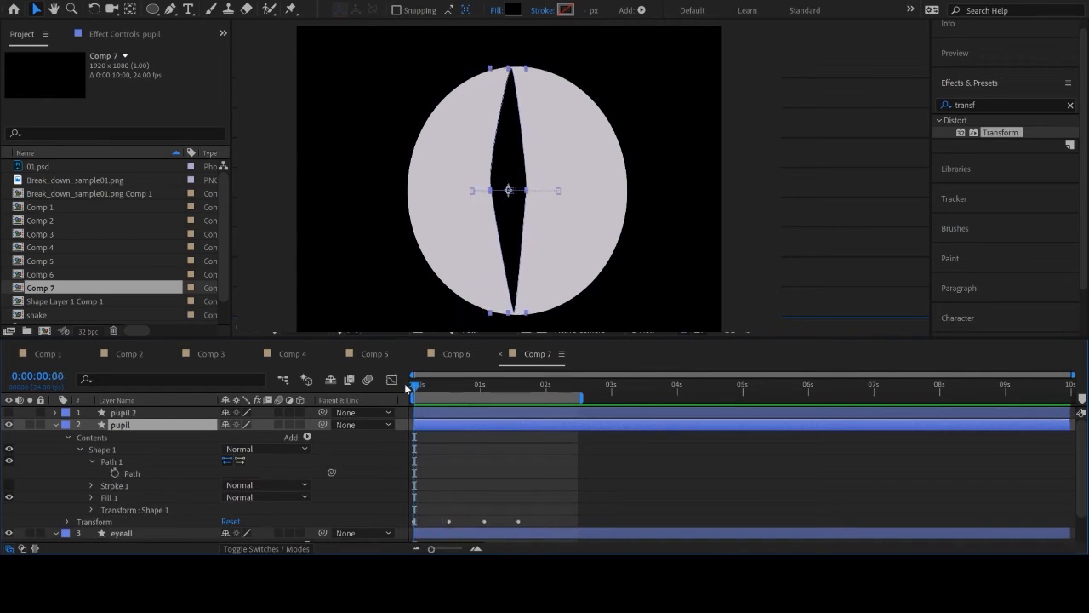
{"action": "left_click", "coordinate": [115, 473]}
At 0:00:00:12, keyframe a narrower, slightly shorter pupil path by moving its side and end points within the eyeball outline.
{"action": "left_click_drag", "start_coordinate": [413, 387], "coordinate": [447, 390]}
{"action": "left_click", "coordinate": [19, 473]}
{"action": "left_click_drag", "start_coordinate": [492, 193], "coordinate": [457, 213]}
{"action": "left_click_drag", "start_coordinate": [477, 67], "coordinate": [476, 74]}
{"action": "left_click", "coordinate": [479, 309]}
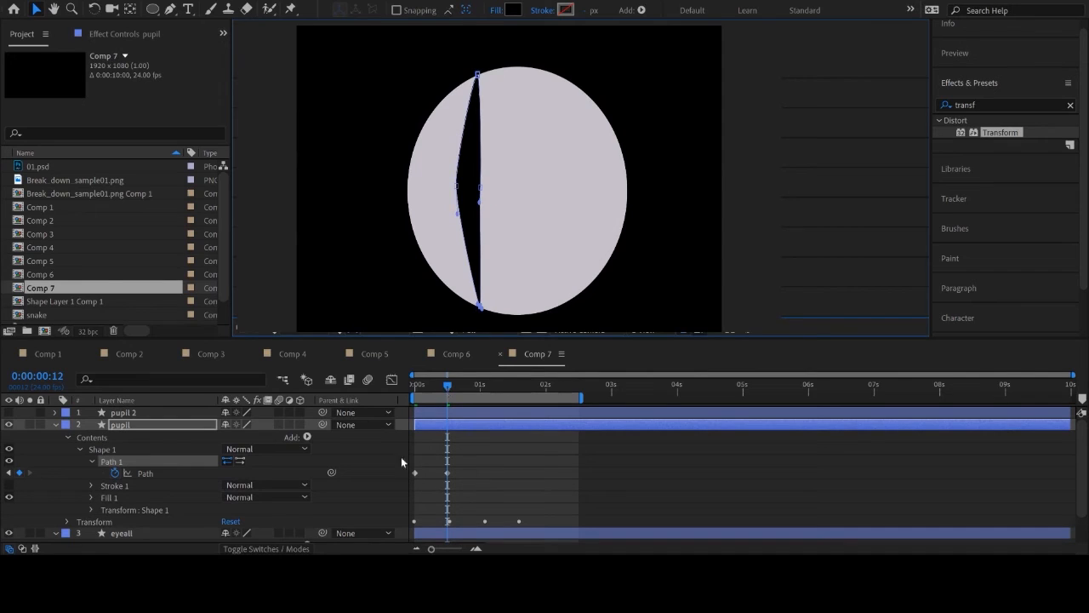
Copy the pupil's starting Path keyframe to 0:00:01:02, matching the third Position keyframe.
{"action": "left_click", "coordinate": [415, 473]}
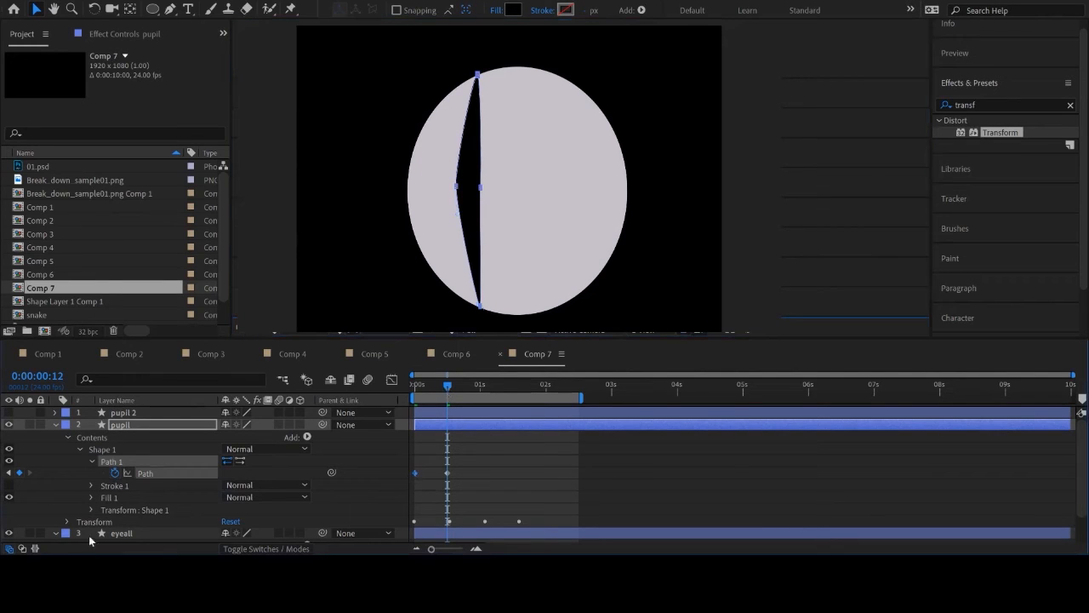
{"action": "left_click", "coordinate": [512, 423]}
{"action": "key", "text": "u"}
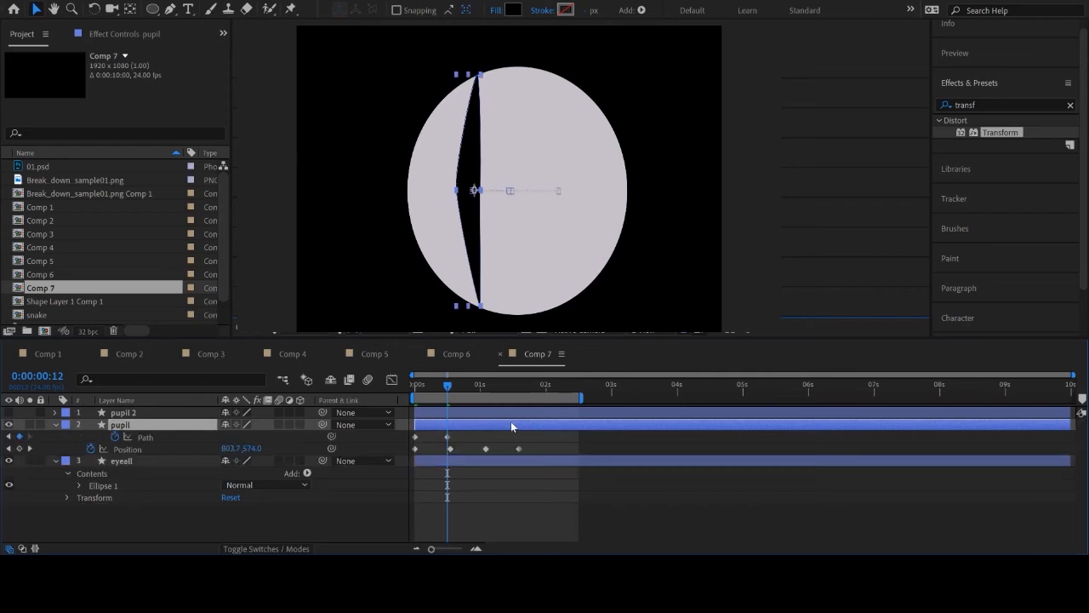
{"action": "left_click", "coordinate": [30, 449]}
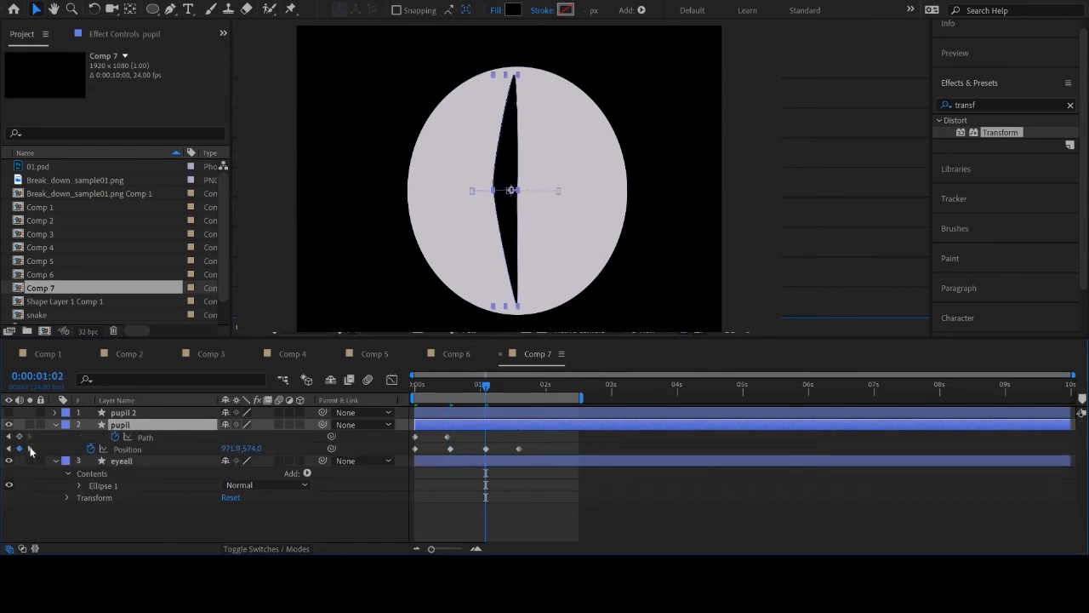
{"action": "key", "text": "ctrl+v"}
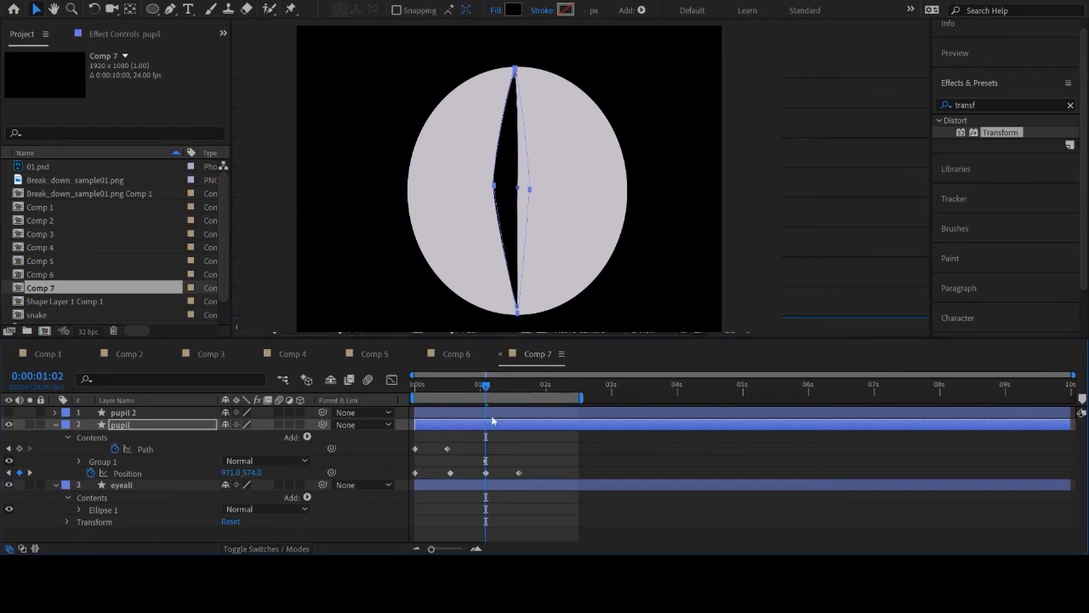
{"action": "key", "text": "ctrl+z"}
{"action": "key", "text": "ctrl+z"}
{"action": "left_click", "coordinate": [18, 448]}
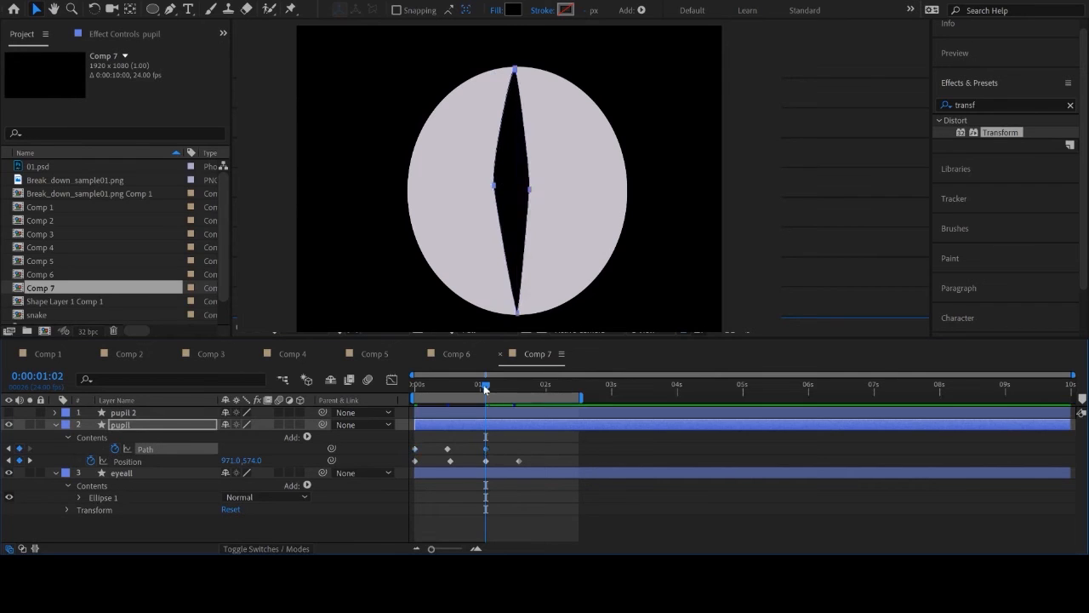
At 0:00:01:15, narrow the pupil path by moving its left side point inward and lowering its top point to the eyeball edge.
{"action": "left_click_drag", "start_coordinate": [485, 384], "coordinate": [521, 391]}
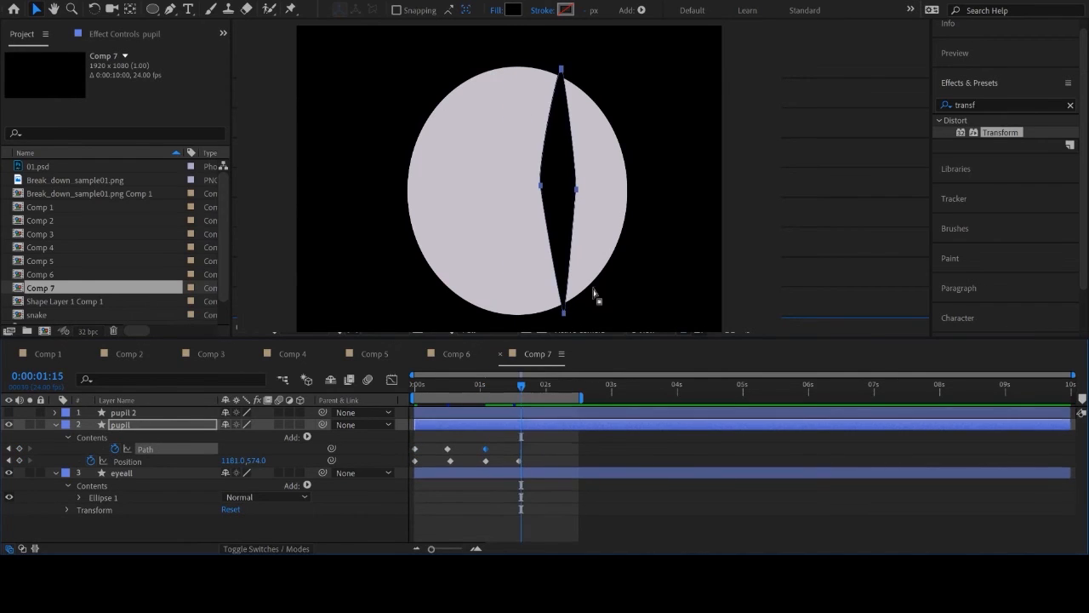
{"action": "left_click_drag", "start_coordinate": [543, 189], "coordinate": [580, 188]}
{"action": "left_click_drag", "start_coordinate": [561, 70], "coordinate": [561, 77]}
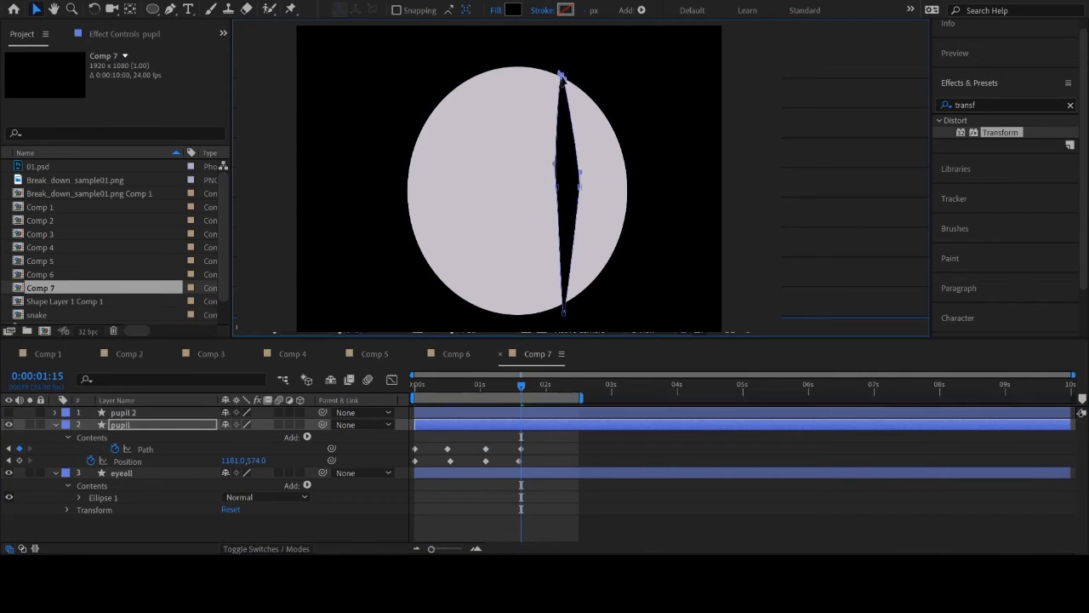
{"action": "left_click", "coordinate": [564, 312]}
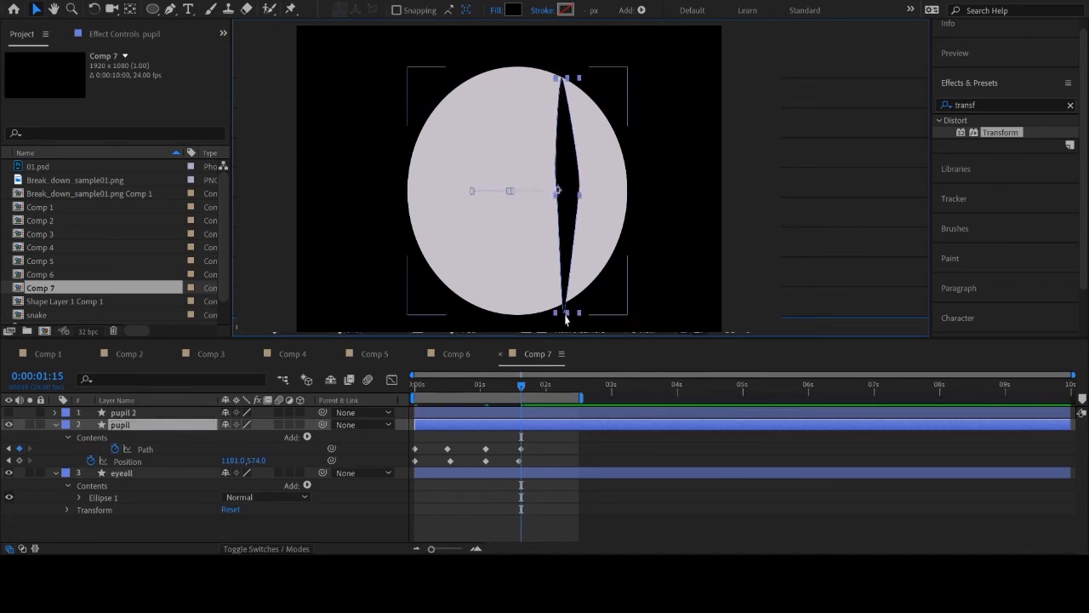
Preview the pupil's combined path and position animation from the start, and return to 0:00:00:00.
{"action": "left_click", "coordinate": [468, 510]}
{"action": "left_click_drag", "start_coordinate": [521, 387], "coordinate": [422, 390]}
{"action": "key", "text": "Home"}
{"action": "key", "text": "space"}
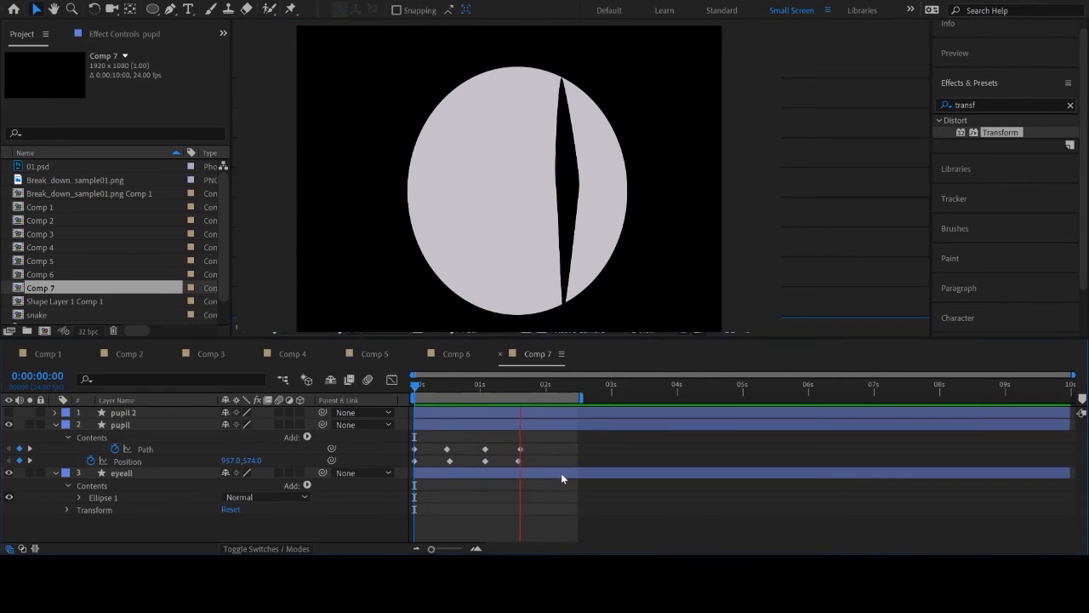
{"action": "key", "text": "space"}
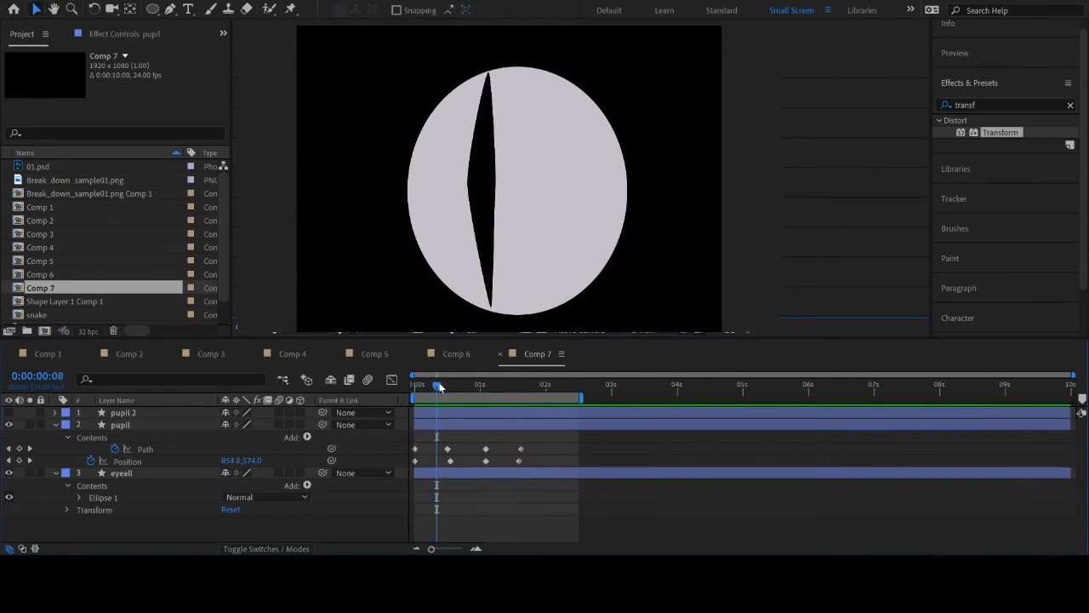
{"action": "mouse_move", "coordinate": [436, 387]}
{"action": "left_mouse_down"}
{"action": "mouse_move", "coordinate": [407, 384]}
{"action": "mouse_move", "coordinate": [533, 392]}
{"action": "mouse_move", "coordinate": [415, 388]}
{"action": "left_mouse_up"}
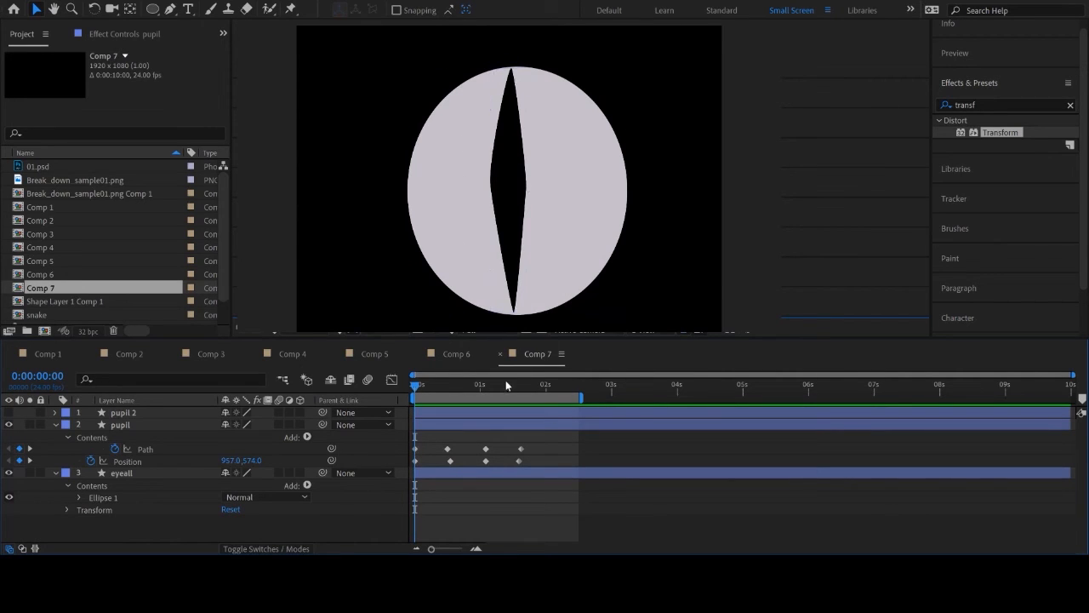
Hide the pupil layer, show pupil 2, and remove all Position keyframes from pupil 2.
{"action": "left_click", "coordinate": [120, 425]}
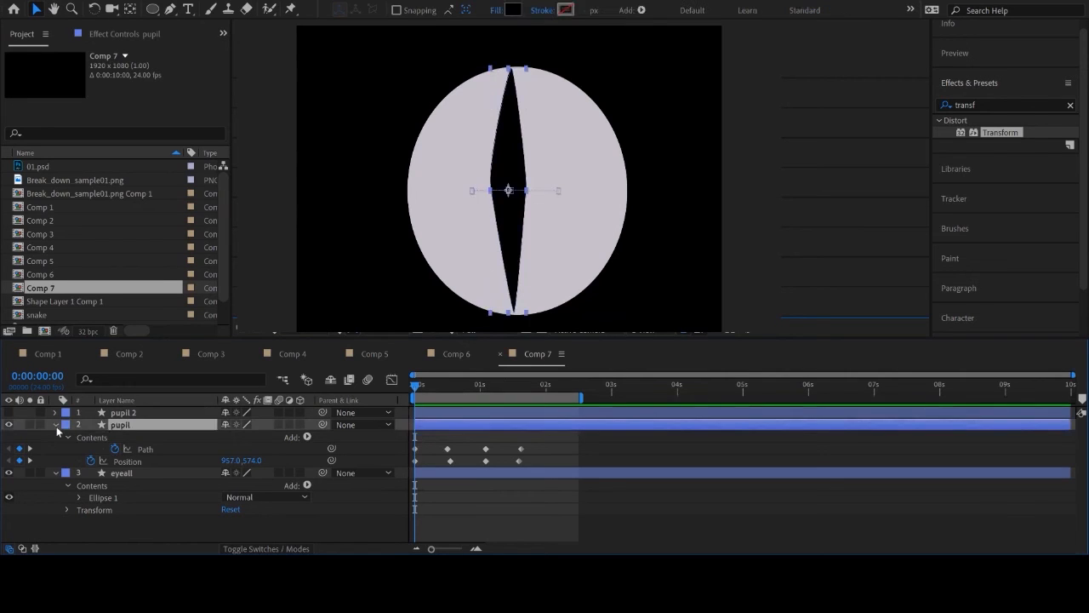
{"action": "left_click", "coordinate": [55, 423]}
{"action": "left_click", "coordinate": [9, 423]}
{"action": "left_click", "coordinate": [9, 412]}
{"action": "left_click", "coordinate": [127, 413]}
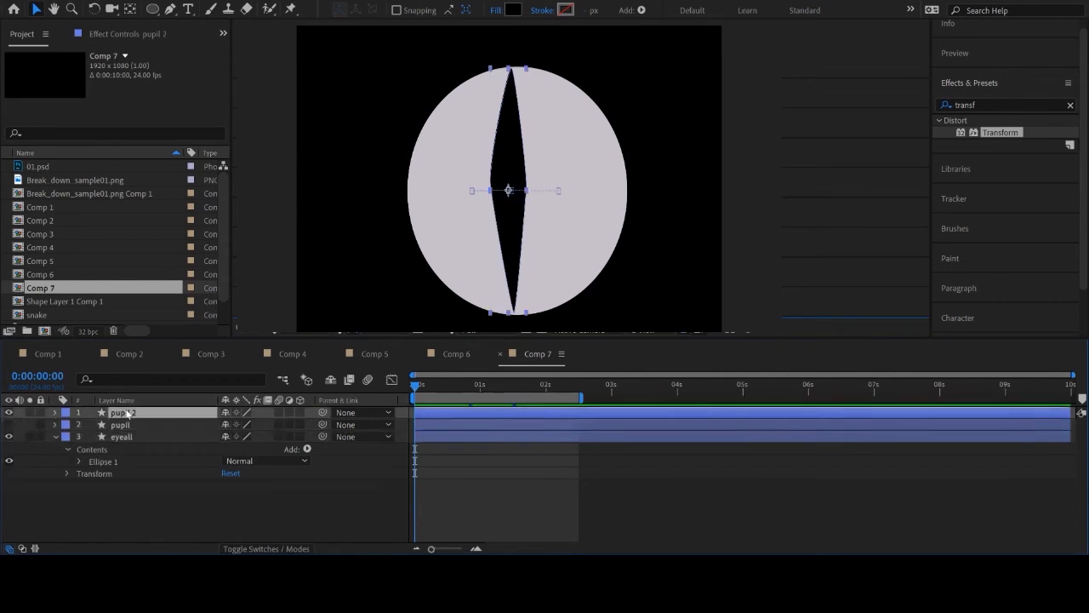
{"action": "key", "text": "u"}
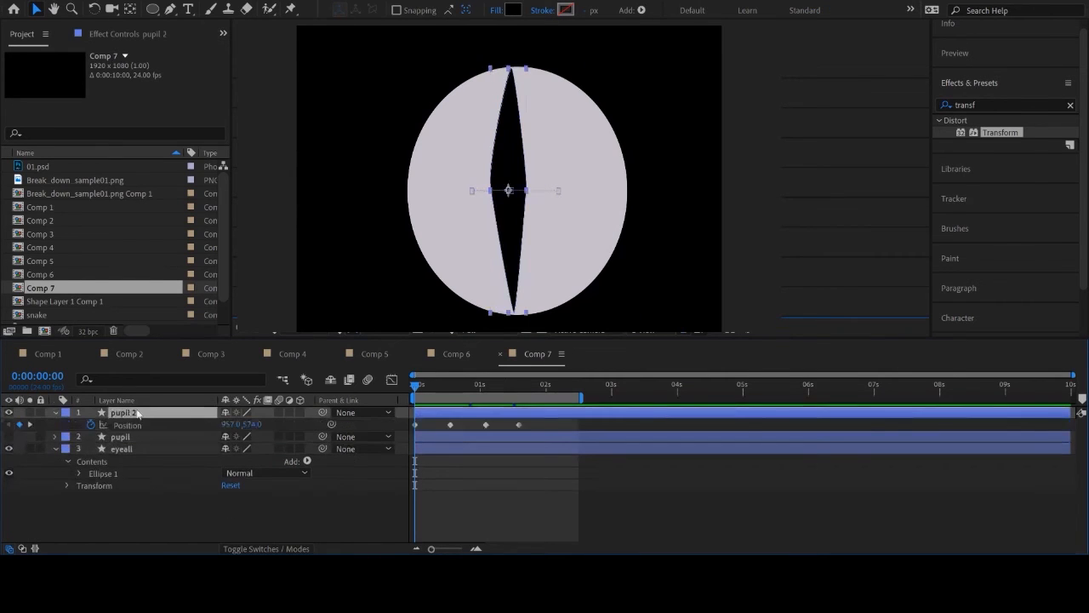
{"action": "left_click", "coordinate": [90, 424]}
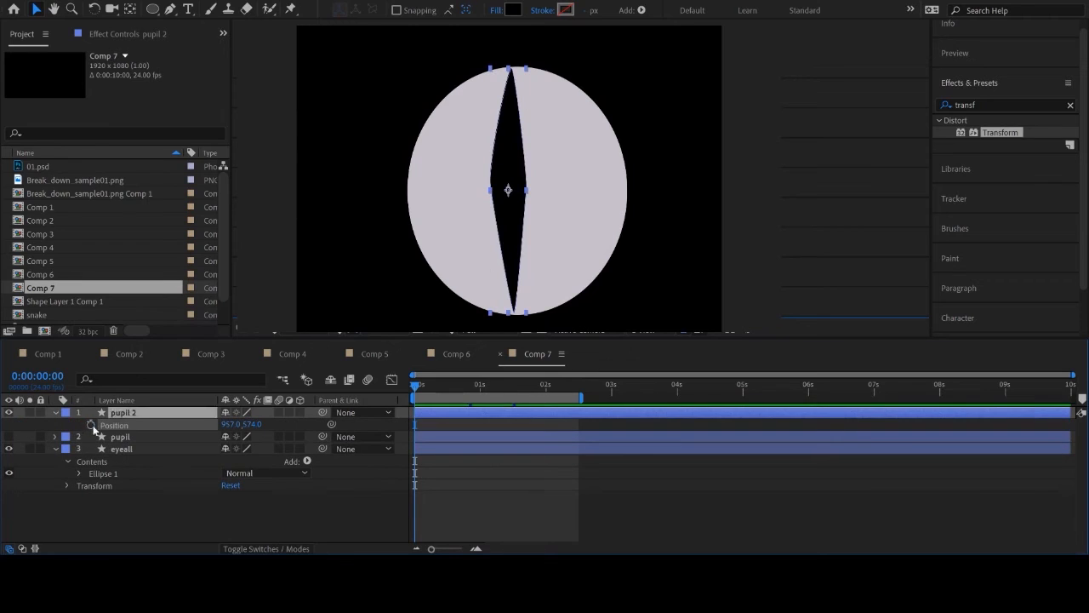
Find the CC effects and apply CC Cylinder to the pupil 2 layer.
{"action": "left_click", "coordinate": [979, 104]}
{"action": "double_click", "coordinate": [980, 104]}
{"action": "type", "text": "cc"}
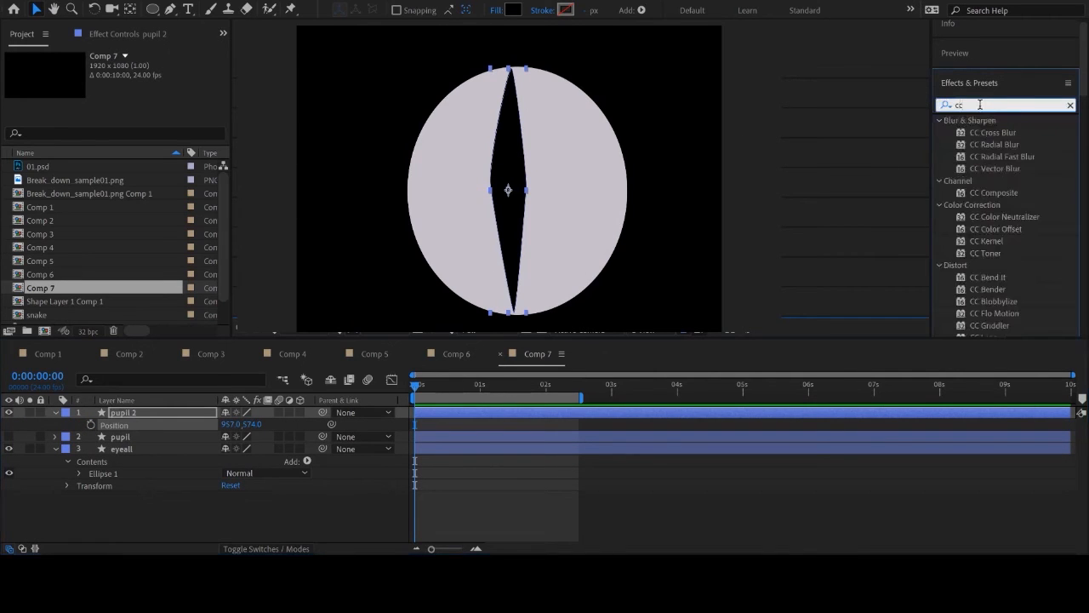
{"action": "scroll", "coordinate": [1014, 253], "scroll_direction": "down", "scroll_amount": 5}
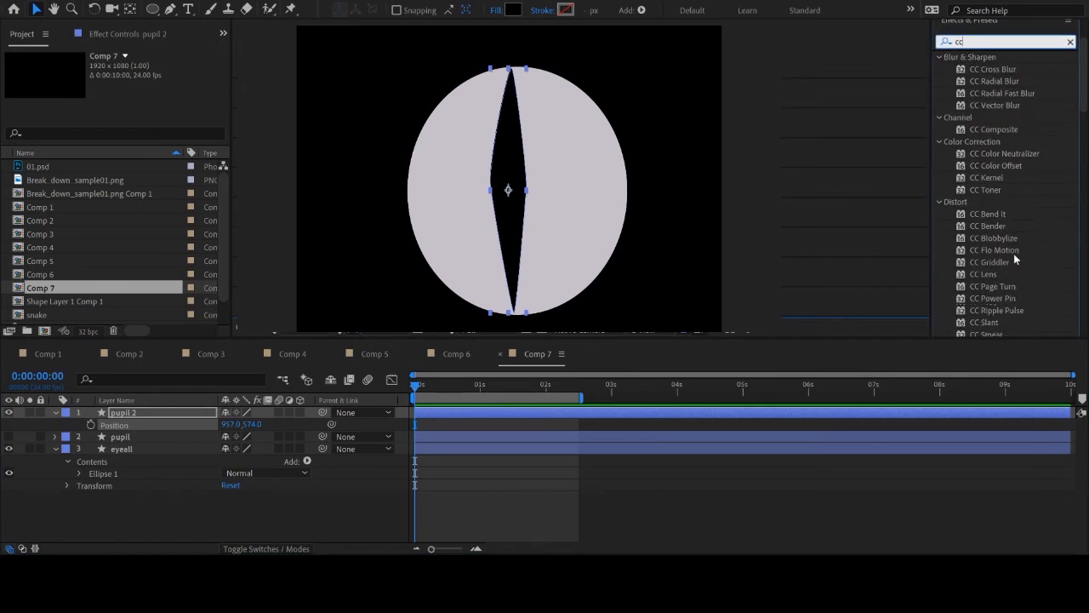
{"action": "scroll", "coordinate": [1014, 253], "scroll_direction": "down", "scroll_amount": 3}
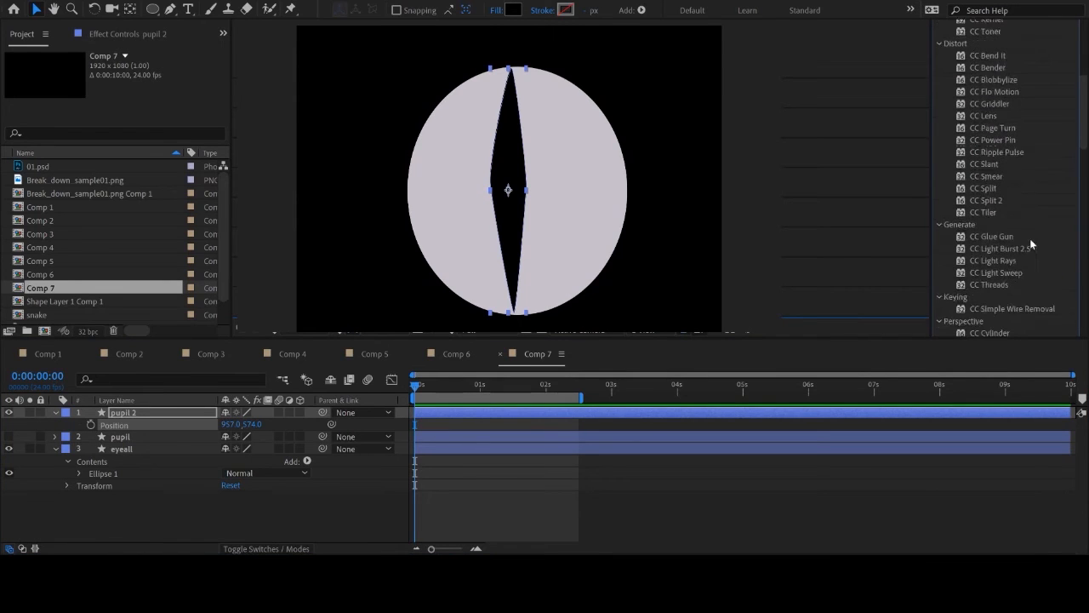
{"action": "scroll", "coordinate": [1030, 239], "scroll_direction": "down", "scroll_amount": 2}
{"action": "double_click", "coordinate": [985, 239]}
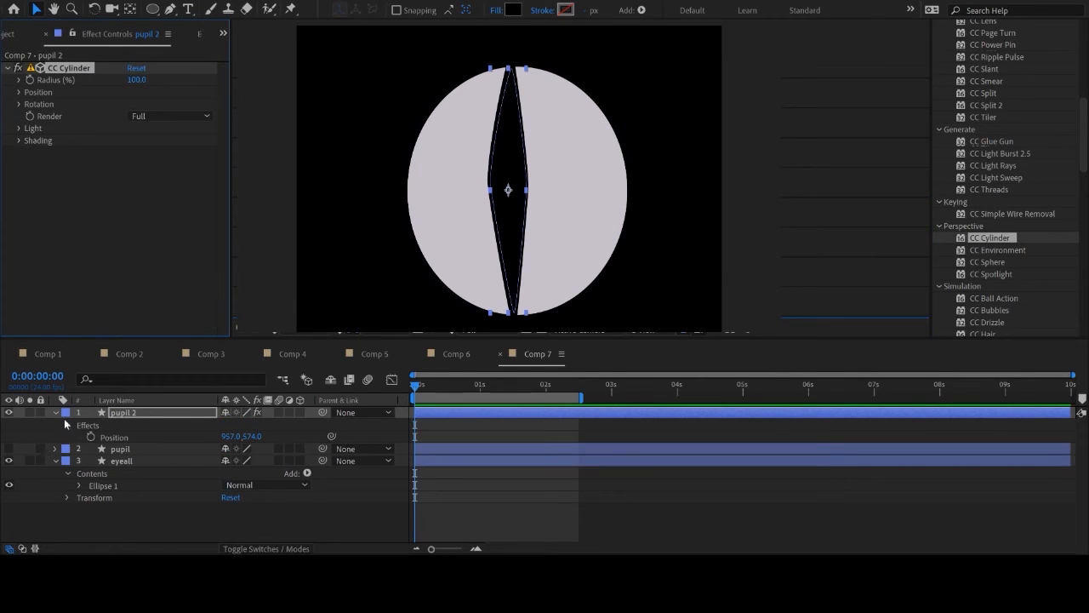
Keyframe CC Cylinder's Position Z at 5660 at 0:00:00:00.
{"action": "left_click", "coordinate": [19, 92]}
{"action": "left_click_drag", "start_coordinate": [119, 103], "coordinate": [138, 114]}
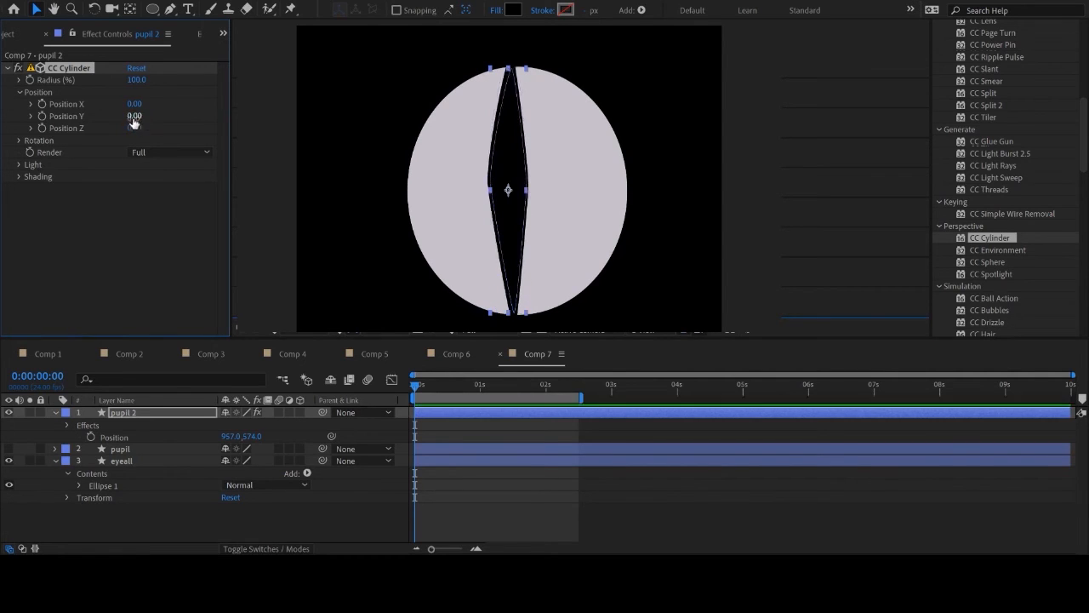
{"action": "left_click_drag", "start_coordinate": [150, 128], "coordinate": [301, 117]}
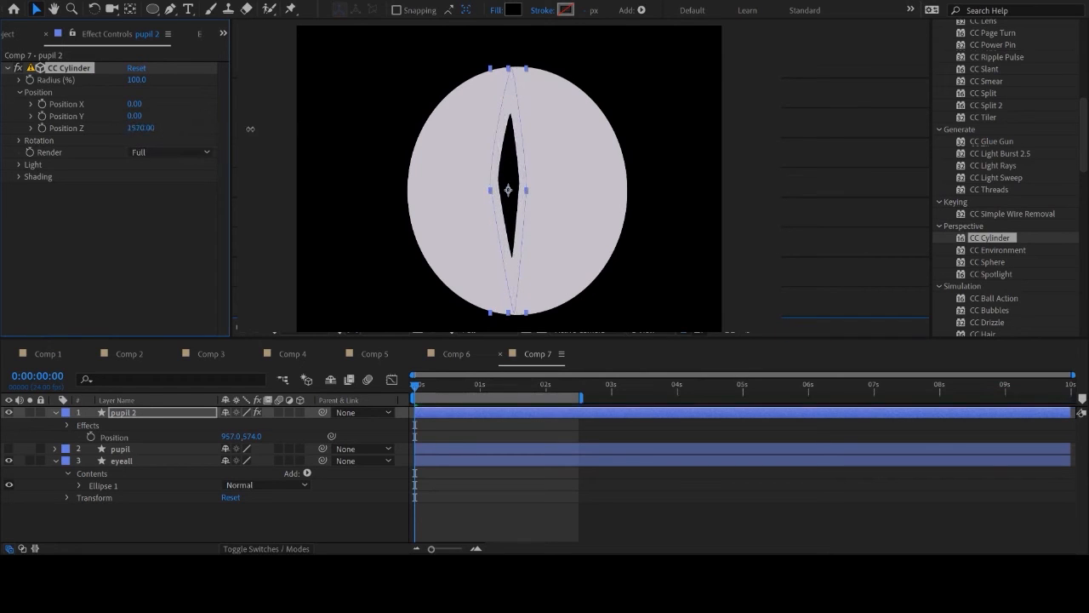
{"action": "left_click_drag", "start_coordinate": [131, 152], "coordinate": [320, 204]}
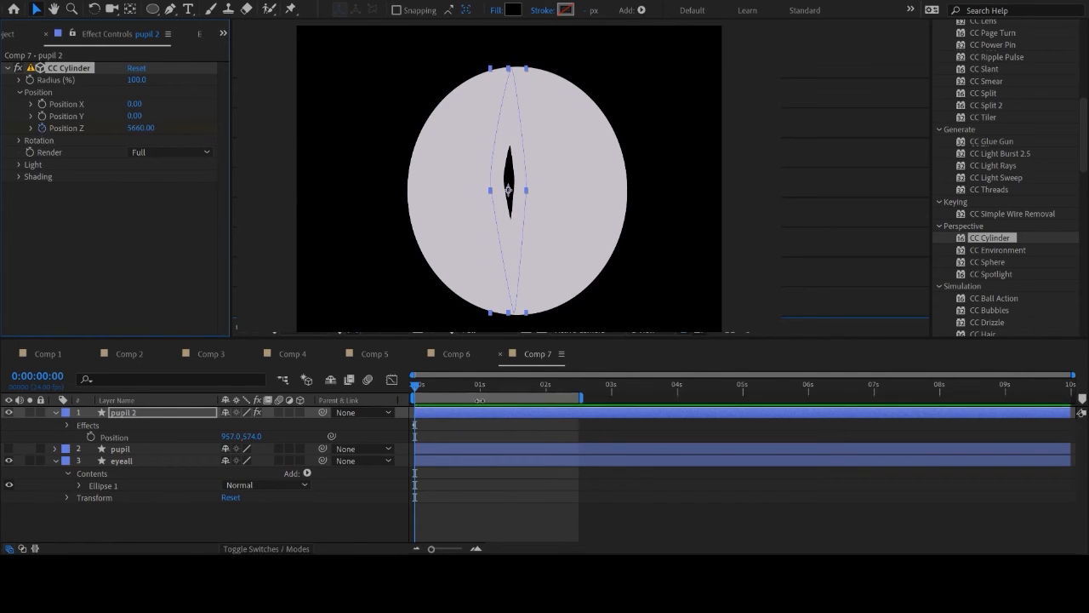
At 0:00:00:09, set CC Cylinder's Position Z to 0.
{"action": "left_click_drag", "start_coordinate": [422, 385], "coordinate": [440, 382]}
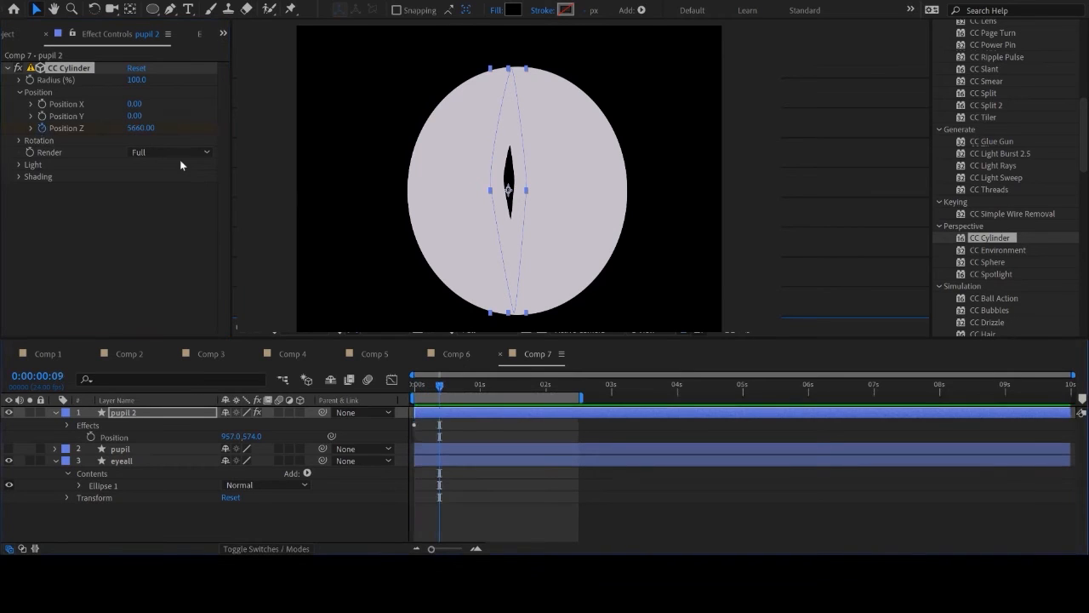
{"action": "left_click_drag", "start_coordinate": [139, 127], "coordinate": [55, 281]}
{"action": "left_click", "coordinate": [139, 128]}
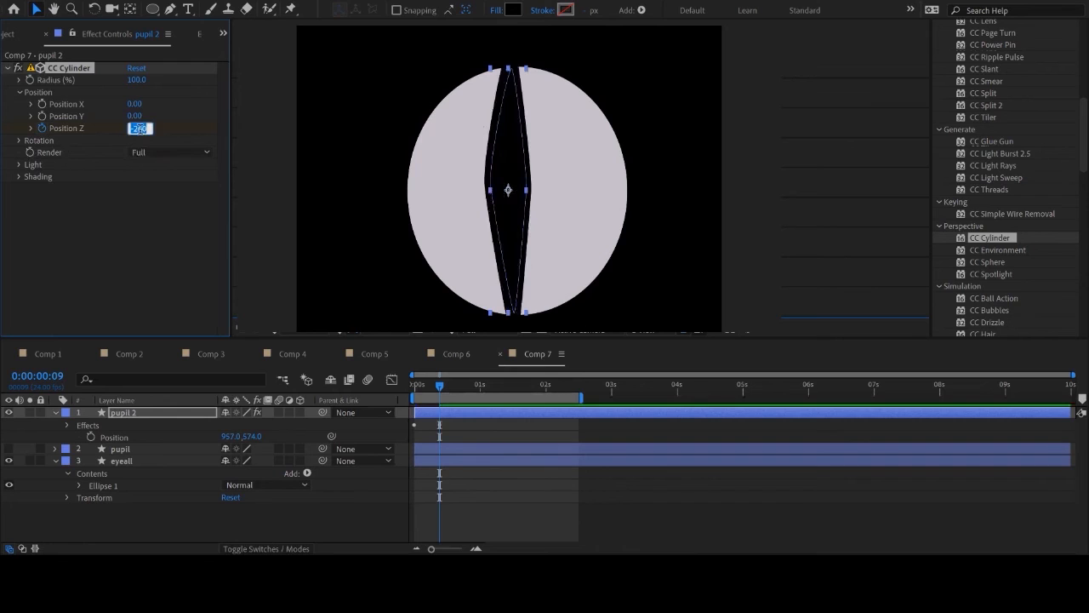
{"action": "type", "text": "0"}
{"action": "key", "text": "Return"}
Shift the cylinder sideways with Position X at -160 at 0:00:00:17, and set it to 280 at 0:00:01:02.
{"action": "left_click_drag", "start_coordinate": [441, 392], "coordinate": [461, 390]}
{"action": "mouse_move", "coordinate": [133, 105]}
{"action": "left_mouse_down"}
{"action": "mouse_move", "coordinate": [147, 104]}
{"action": "mouse_move", "coordinate": [120, 103]}
{"action": "left_mouse_up"}
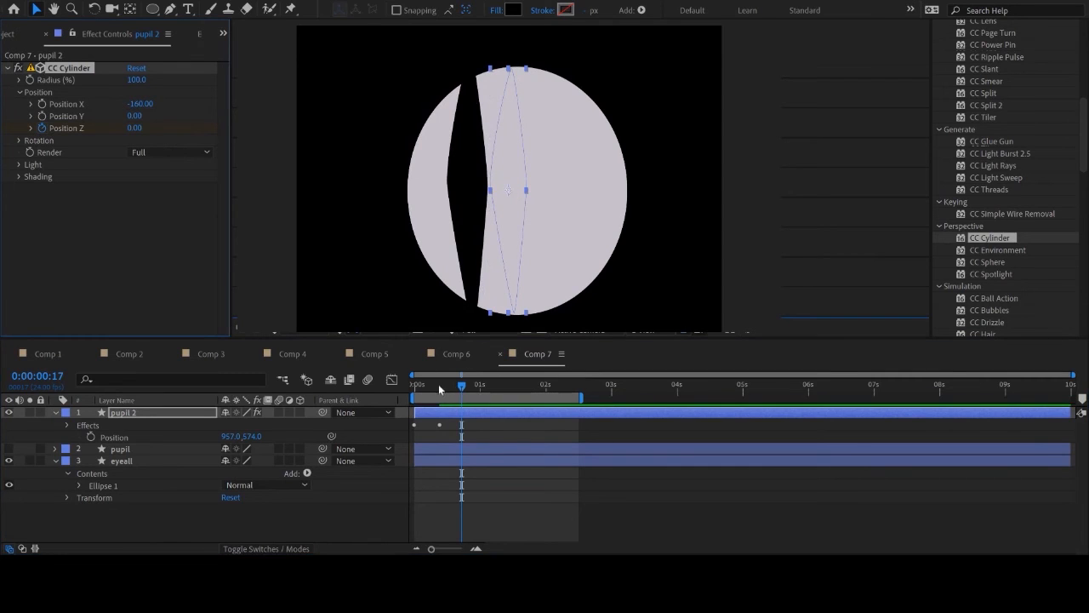
{"action": "left_click_drag", "start_coordinate": [464, 387], "coordinate": [485, 385]}
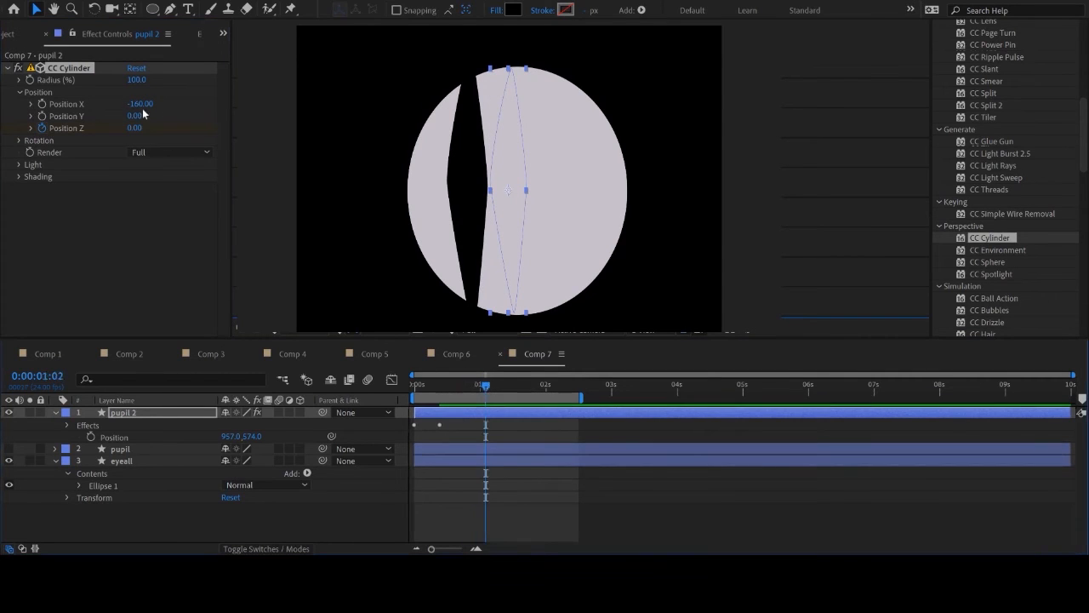
{"action": "left_click_drag", "start_coordinate": [128, 104], "coordinate": [170, 111]}
Try other CC Cylinder render modes including Inside, restore Full, and expand the Light settings.
{"action": "left_click", "coordinate": [160, 150]}
{"action": "left_click", "coordinate": [160, 179]}
{"action": "left_click", "coordinate": [166, 152]}
{"action": "left_click", "coordinate": [172, 191]}
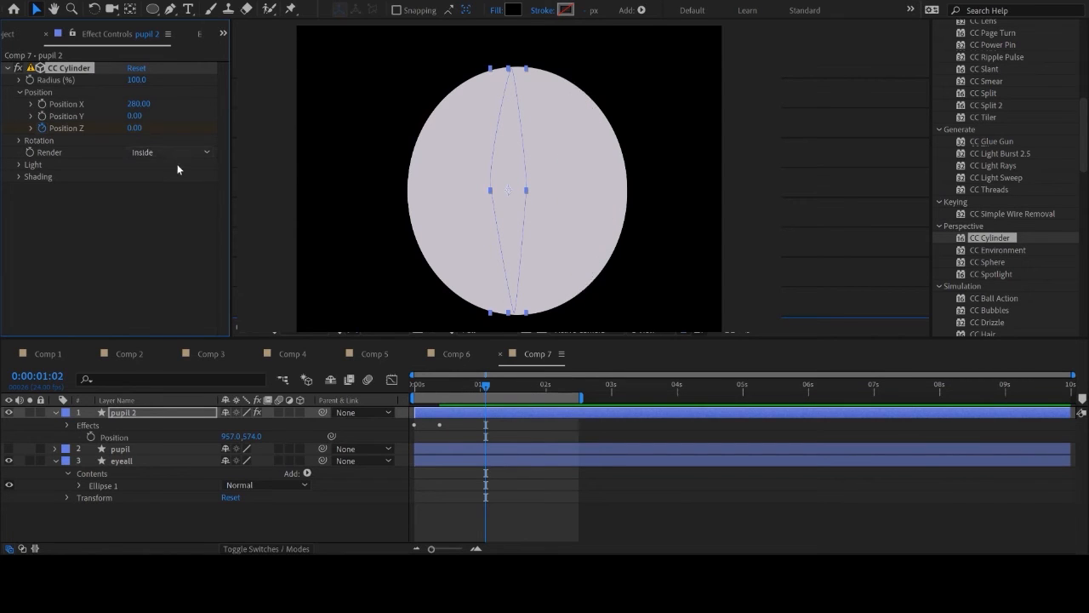
{"action": "left_click", "coordinate": [168, 152]}
{"action": "left_click", "coordinate": [168, 168]}
{"action": "left_click", "coordinate": [21, 164]}
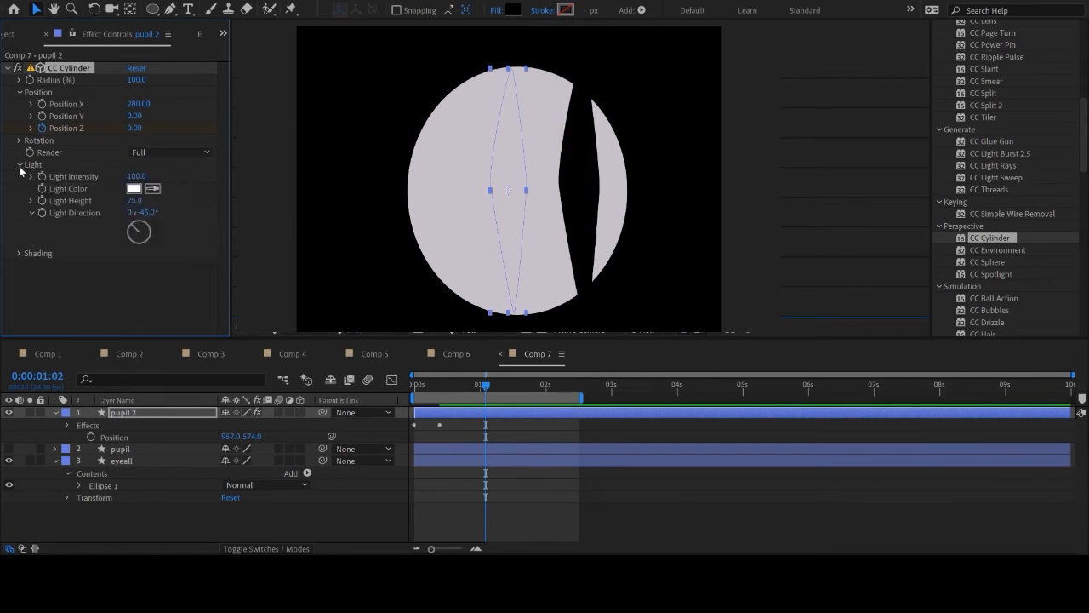
Try CC Cylinder's Light Intensity at 0 and 190 and Light Height at -18, and collapse the Light settings.
{"action": "left_click_drag", "start_coordinate": [136, 176], "coordinate": [105, 180]}
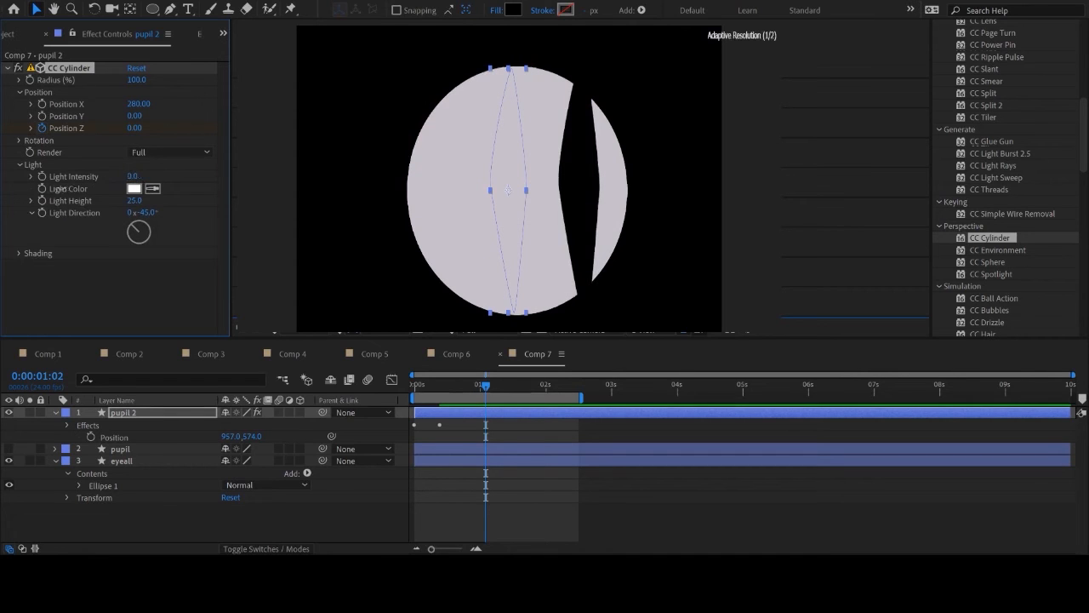
{"action": "left_click_drag", "start_coordinate": [181, 177], "coordinate": [218, 204]}
{"action": "left_click_drag", "start_coordinate": [368, 170], "coordinate": [274, 176]}
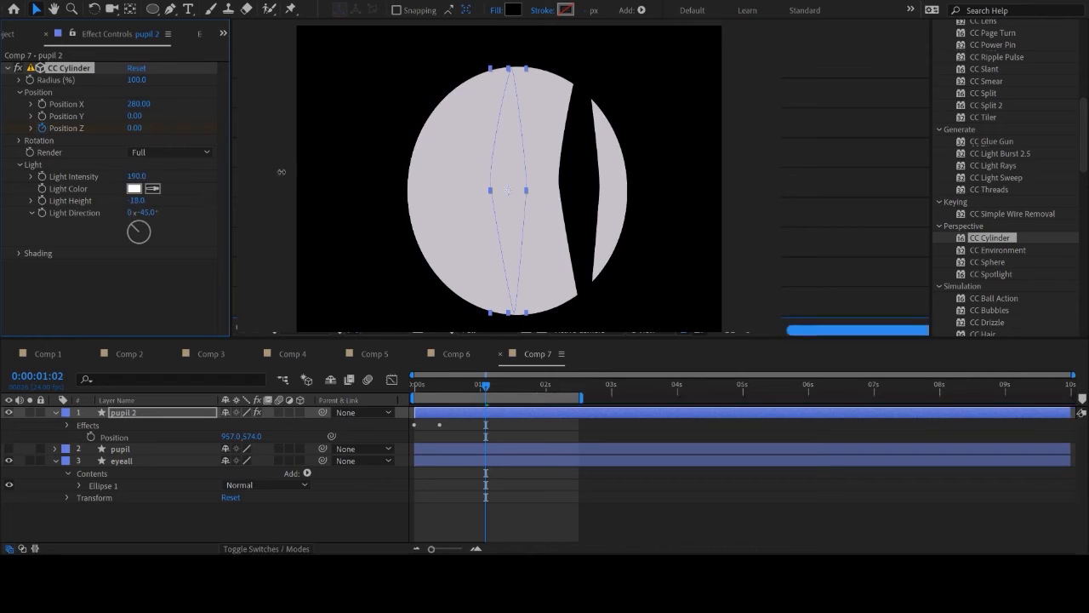
{"action": "left_click", "coordinate": [21, 165]}
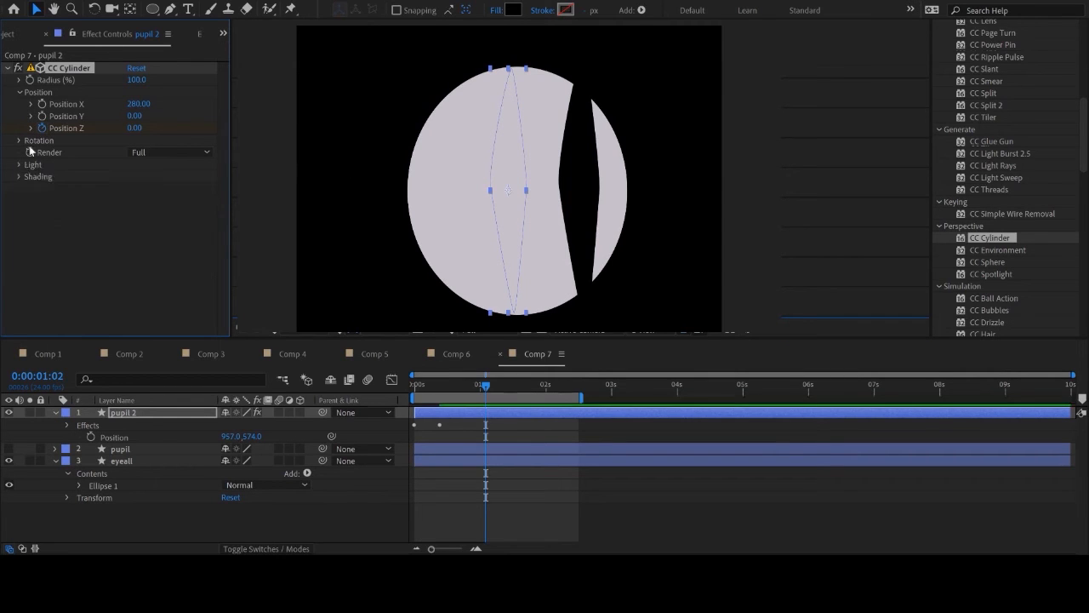
Shorten the work area to end at about 0:00:01:05 and preview the pupil animation.
{"action": "left_click", "coordinate": [547, 400]}
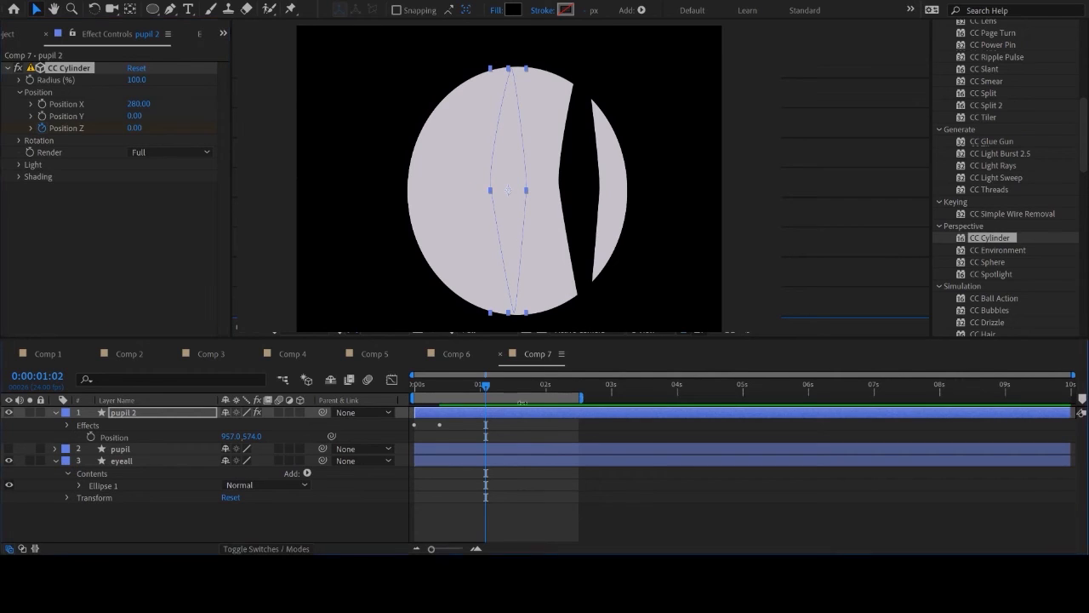
{"action": "left_click_drag", "start_coordinate": [582, 396], "coordinate": [495, 396]}
{"action": "key", "text": "space"}
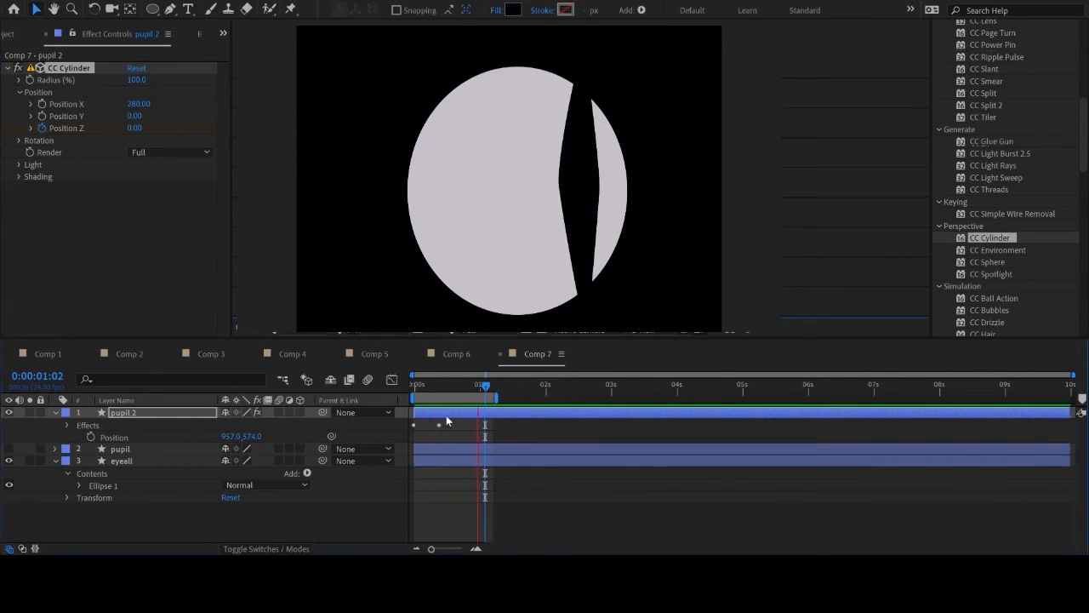
Reveal the keyframed properties of the pupil 2 layer and scrub between 0:00:00:00 and 0:00:00:11.
{"action": "mouse_move", "coordinate": [414, 385]}
{"action": "left_mouse_down"}
{"action": "mouse_move", "coordinate": [433, 388]}
{"action": "mouse_move", "coordinate": [413, 387]}
{"action": "left_mouse_up"}
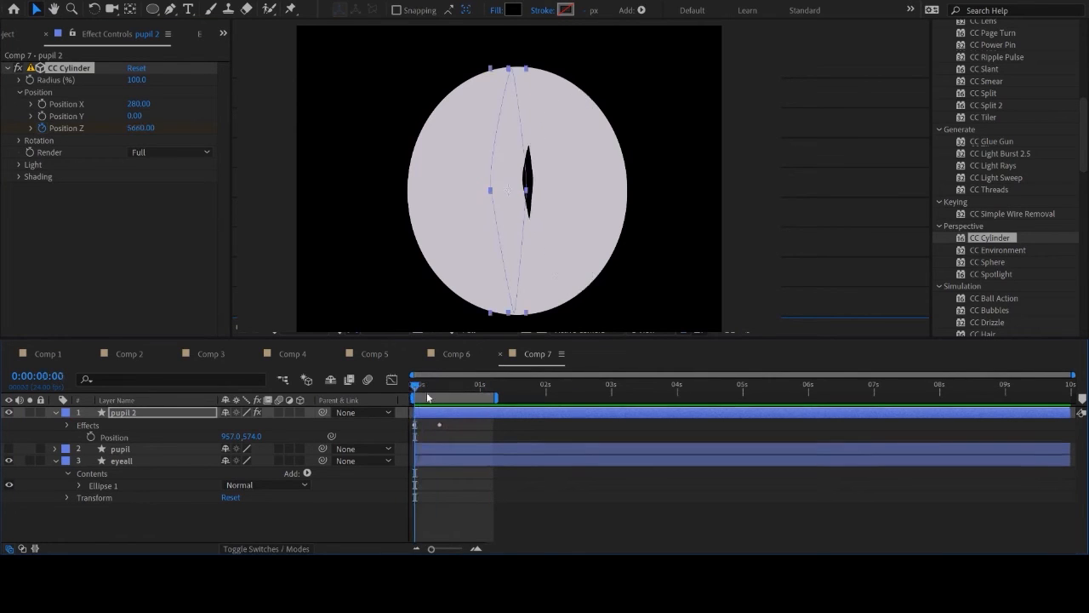
{"action": "key", "text": "u"}
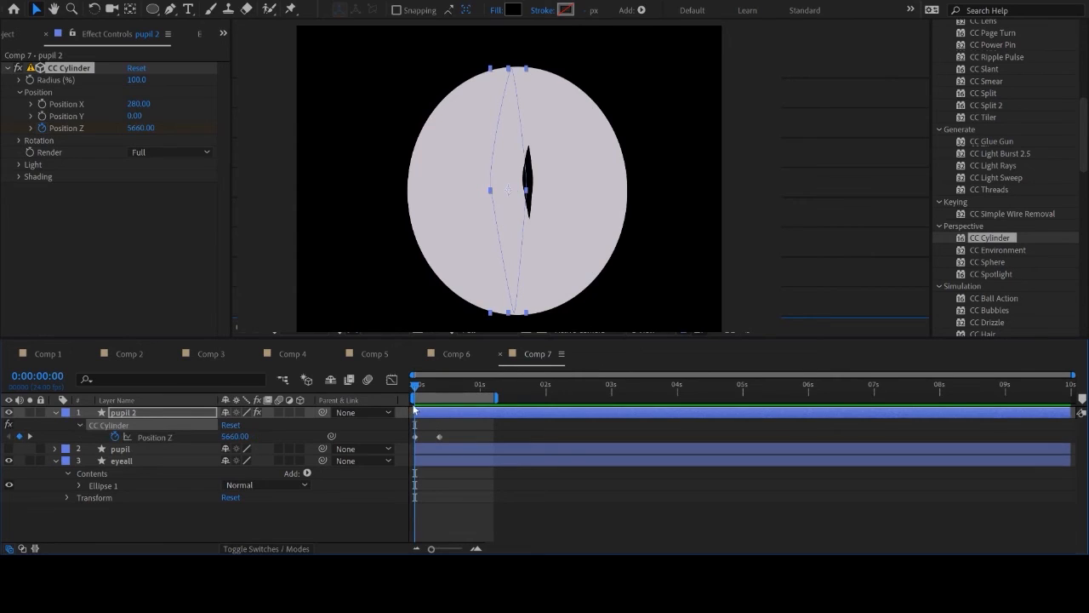
{"action": "left_click_drag", "start_coordinate": [418, 388], "coordinate": [443, 391]}
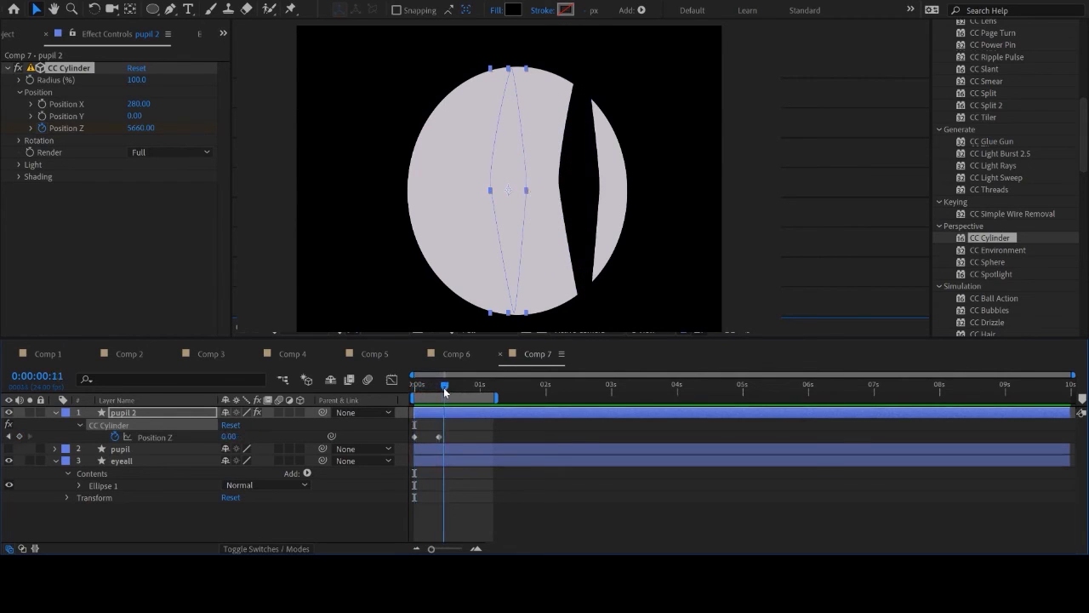
{"action": "left_click_drag", "start_coordinate": [445, 390], "coordinate": [415, 387]}
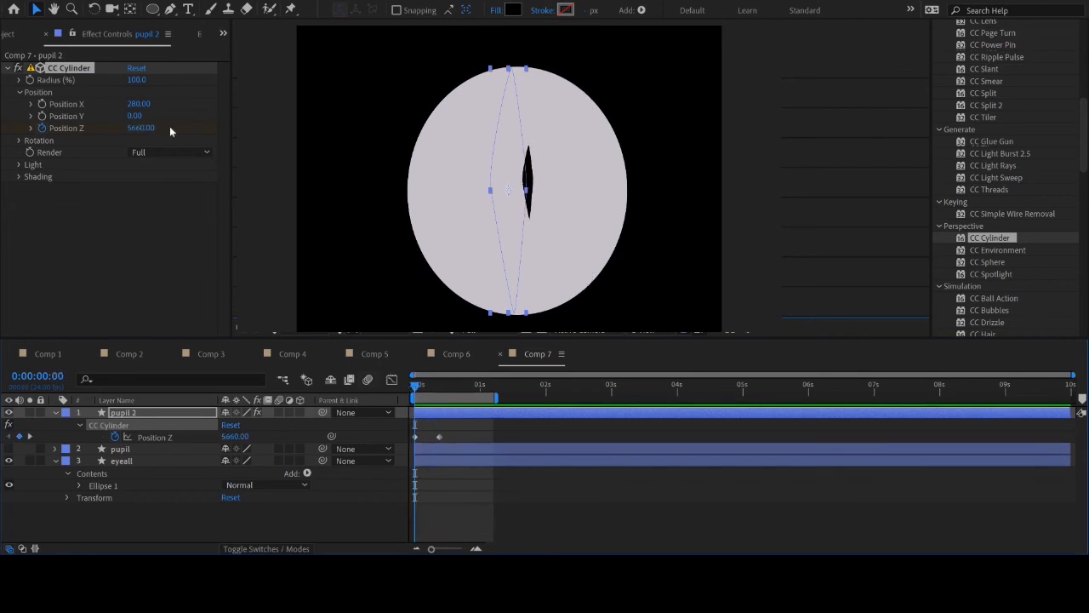
Set CC Cylinder's Position X to 0 and start keyframing it at about 0:00:00:09.
{"action": "left_click", "coordinate": [137, 104]}
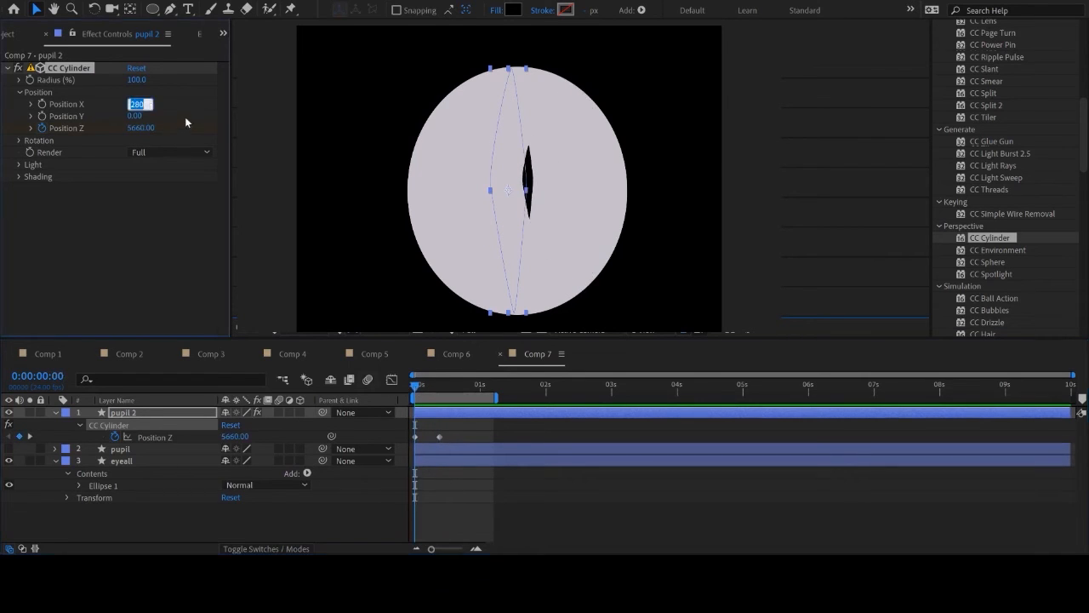
{"action": "key", "text": "Return"}
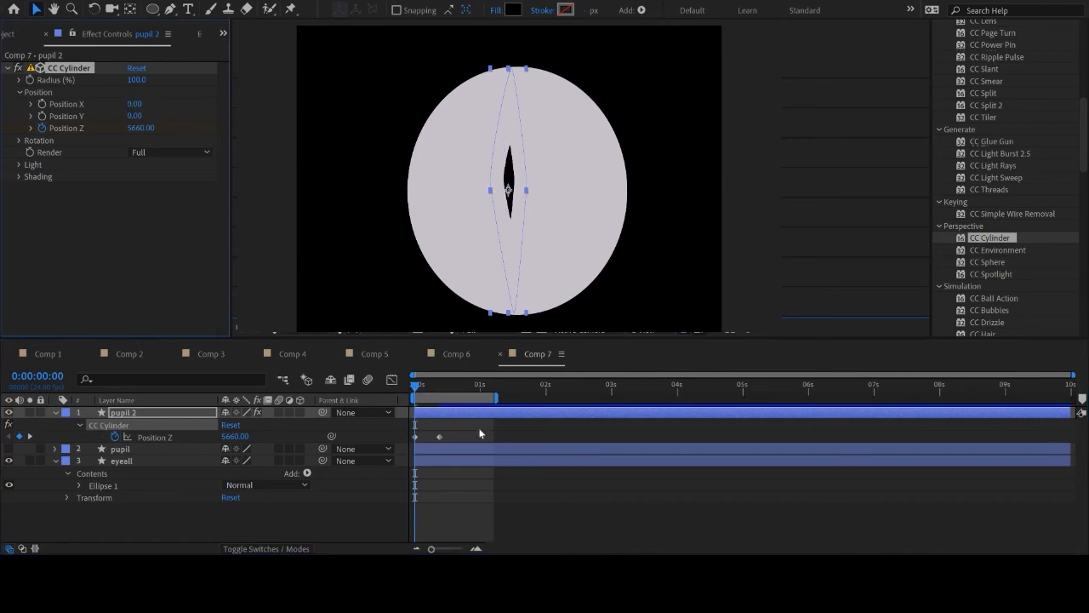
{"action": "left_click_drag", "start_coordinate": [418, 382], "coordinate": [463, 385]}
{"action": "left_click", "coordinate": [42, 104]}
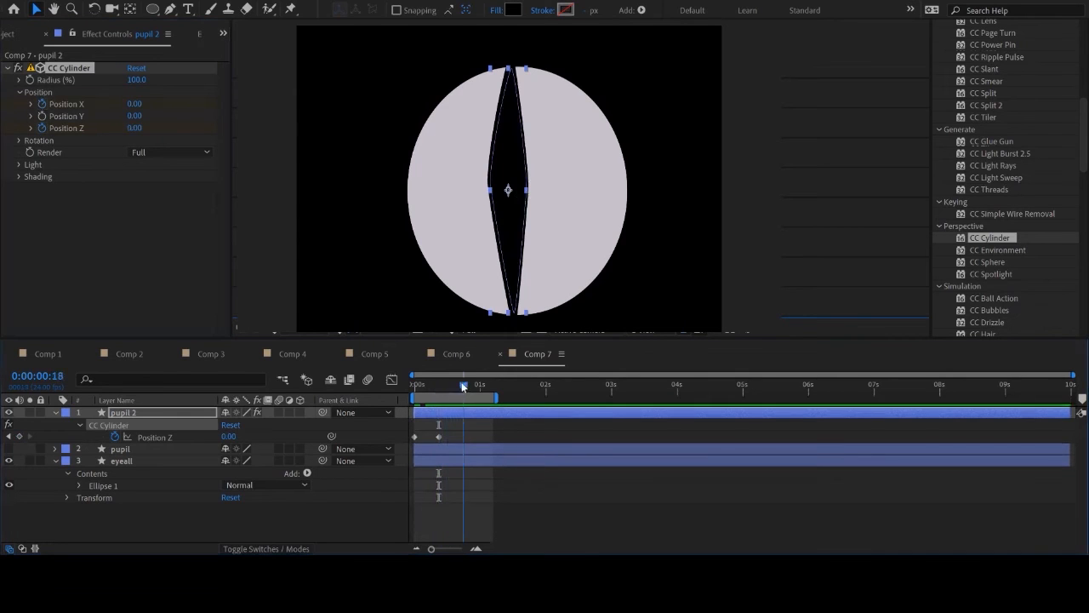
Keyframe Position X to shift the pupil to the eye's left side at 0:00:00:18, and back to 0 at 0:00:01:00.
{"action": "left_click_drag", "start_coordinate": [133, 103], "coordinate": [115, 103]}
{"action": "left_click_drag", "start_coordinate": [464, 385], "coordinate": [481, 385]}
{"action": "left_click", "coordinate": [141, 103]}
{"action": "type", "text": "0"}
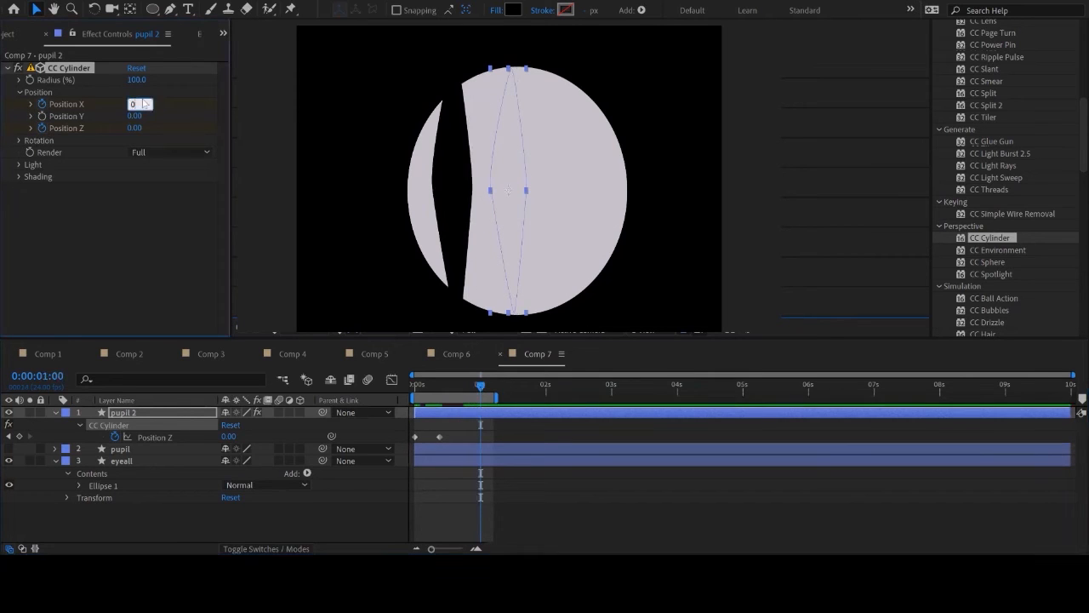
{"action": "key", "text": "Return"}
Keyframe CC Cylinder's Position X at 200 at 0:00:01:04 and preview the pupil animation.
{"action": "left_click_drag", "start_coordinate": [479, 385], "coordinate": [491, 385]}
{"action": "left_click", "coordinate": [136, 104]}
{"action": "type", "text": "200"}
{"action": "key", "text": "Return"}
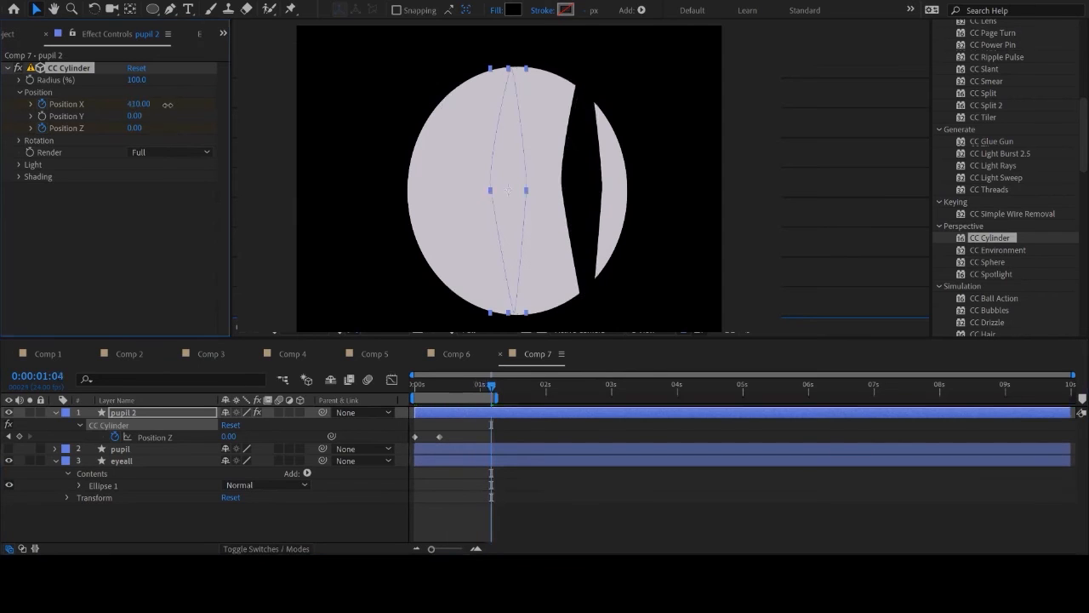
{"action": "key", "text": "space"}
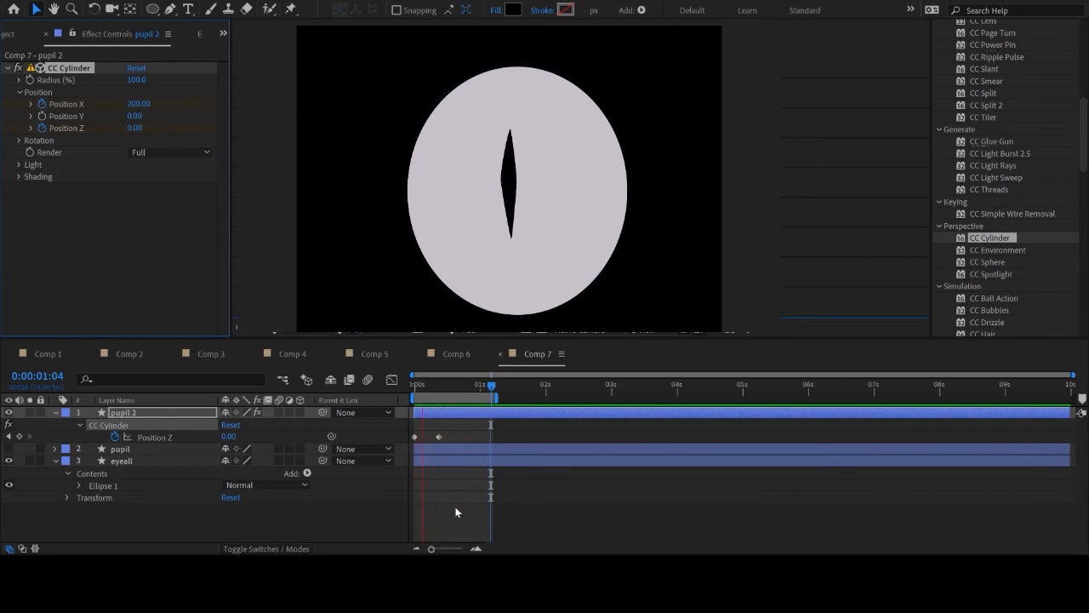
{"action": "key", "text": "h"}
{"action": "key", "text": "space"}
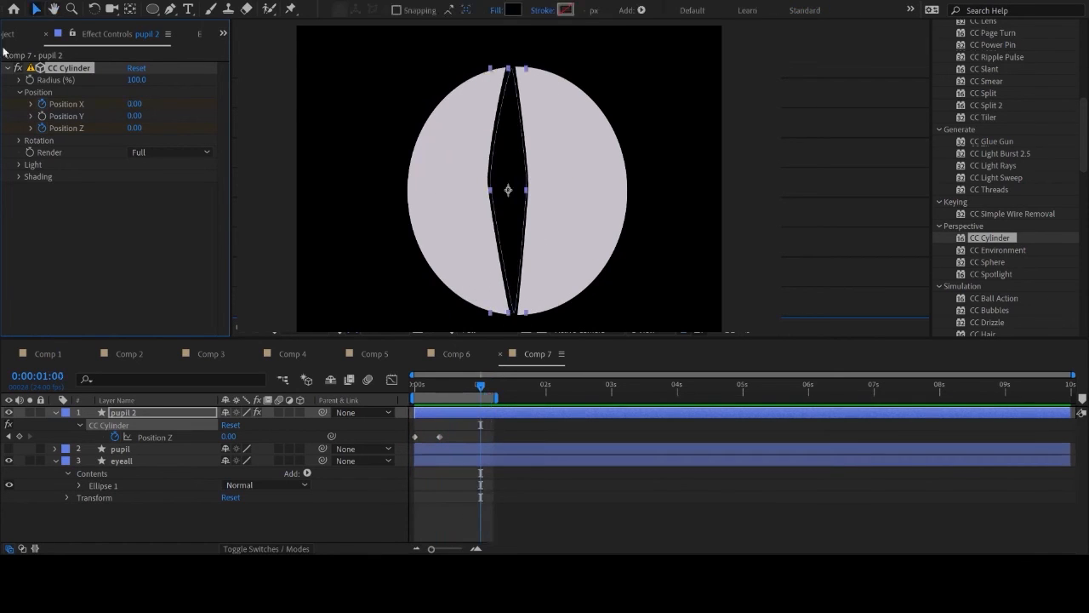
Try moving the cylinder vertically with Position Y at 0:00:01:00, and return the value to 0.
{"action": "left_click_drag", "start_coordinate": [174, 120], "coordinate": [211, 130]}
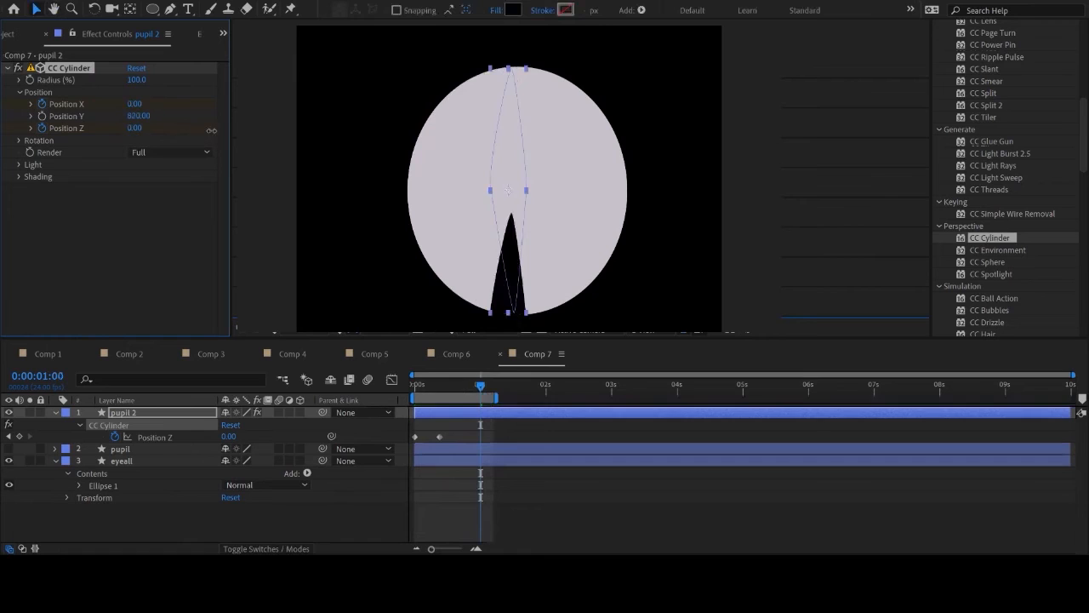
{"action": "left_click_drag", "start_coordinate": [189, 122], "coordinate": [162, 119]}
{"action": "left_click_drag", "start_coordinate": [146, 116], "coordinate": [144, 124]}
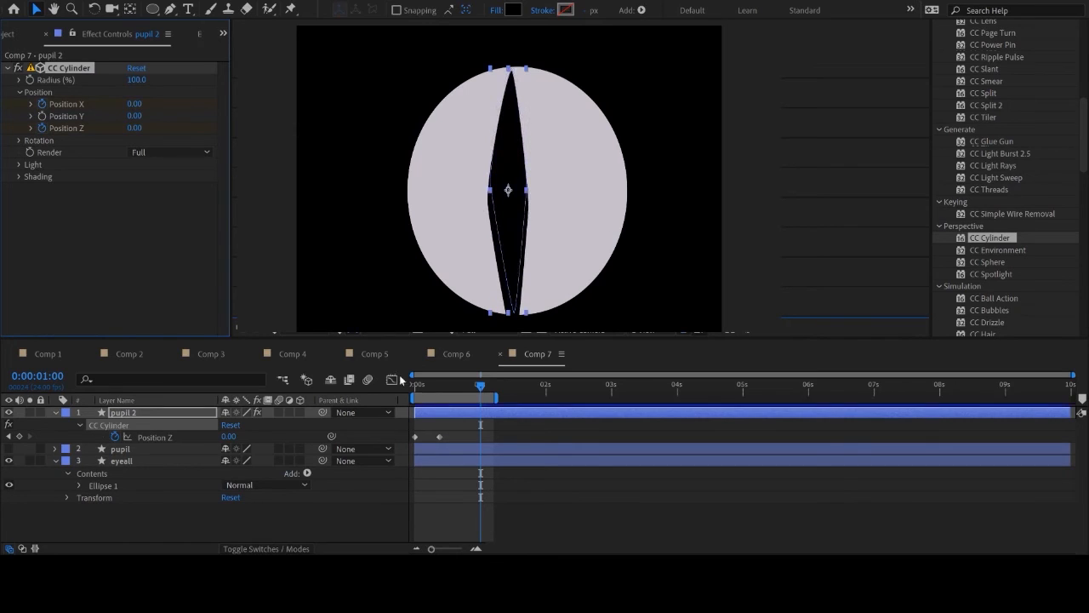
At 0:00:00:17, set CC Cylinder's Radius to 51% and scrub through the sideways movement up to 0:00:01:03.
{"action": "left_click", "coordinate": [478, 384]}
{"action": "left_click", "coordinate": [462, 381]}
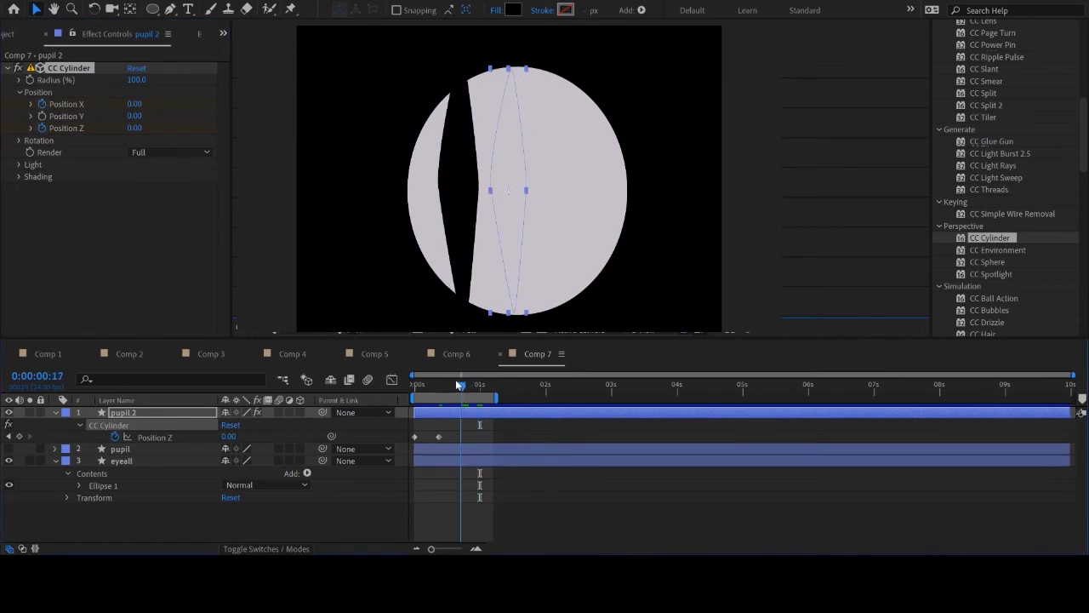
{"action": "left_click_drag", "start_coordinate": [138, 81], "coordinate": [113, 88]}
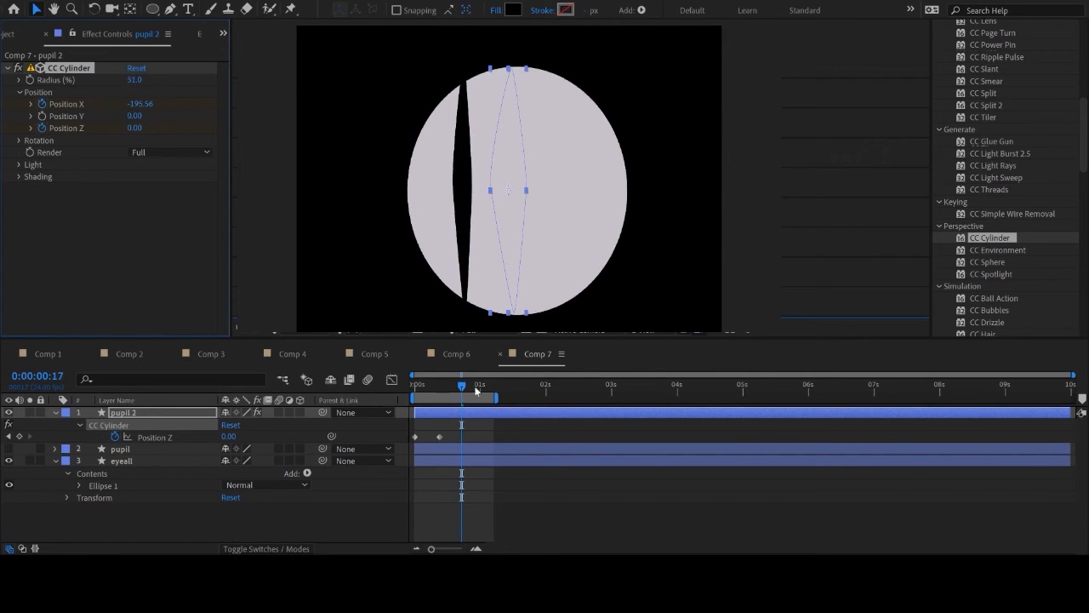
{"action": "left_click", "coordinate": [457, 386]}
{"action": "left_click_drag", "start_coordinate": [453, 388], "coordinate": [488, 390]}
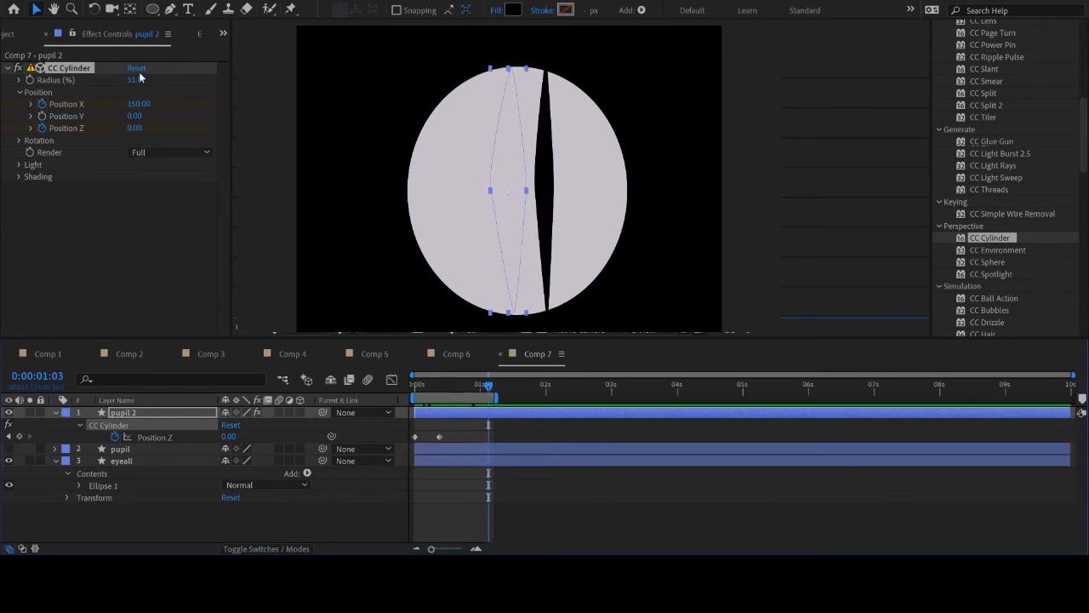
Try CC Cylinder's Radius at 11%, restore 51%, and preview the pupil animation.
{"action": "mouse_move", "coordinate": [132, 83]}
{"action": "left_mouse_down"}
{"action": "mouse_move", "coordinate": [175, 84]}
{"action": "mouse_move", "coordinate": [116, 92]}
{"action": "left_mouse_up"}
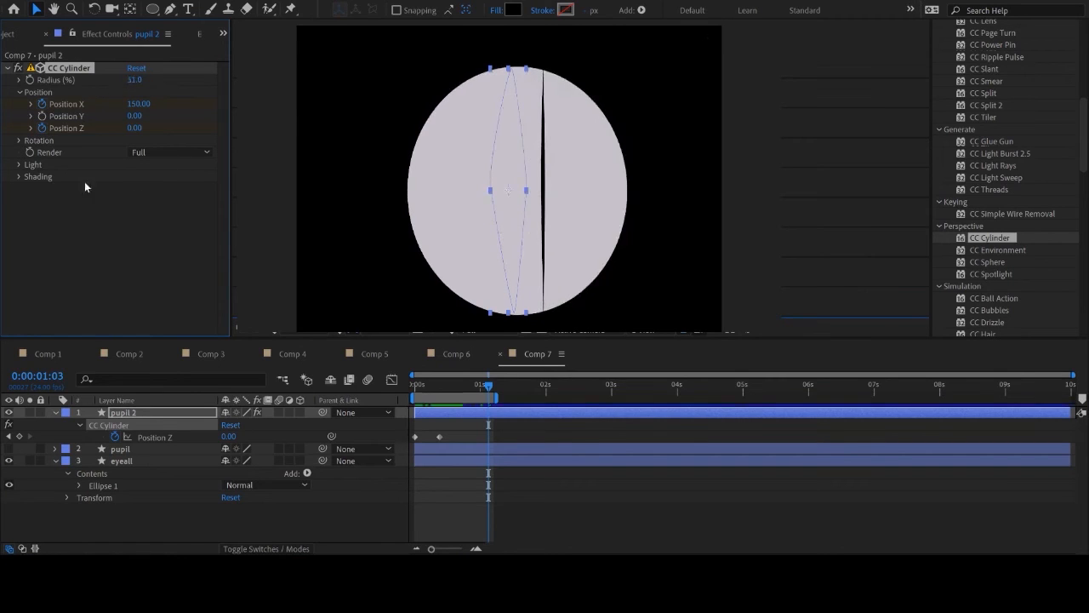
{"action": "left_click_drag", "start_coordinate": [485, 386], "coordinate": [417, 388]}
{"action": "key", "text": "space"}
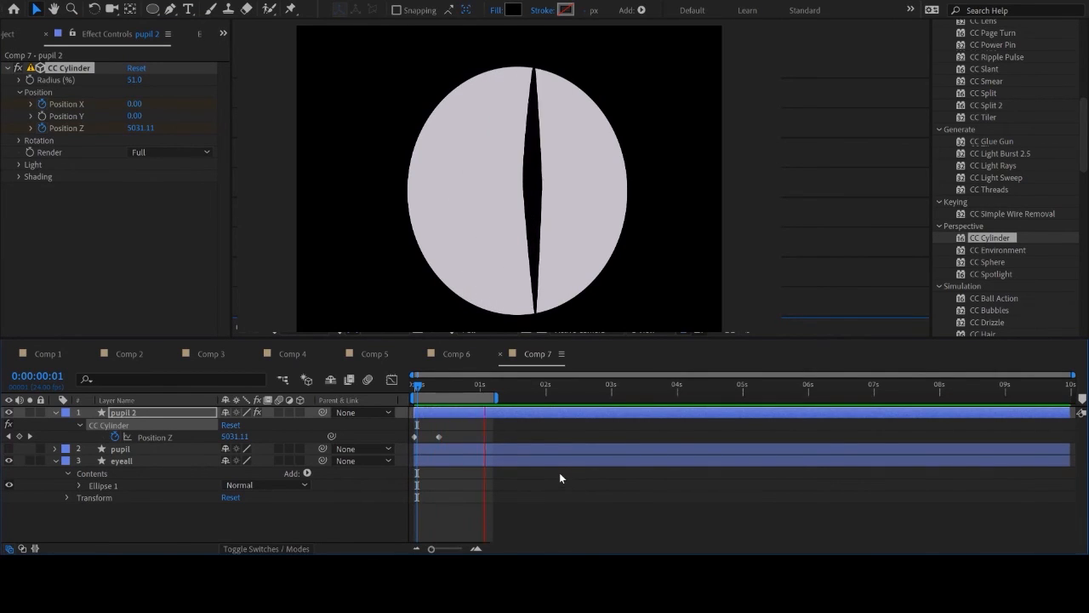
{"action": "key", "text": "space"}
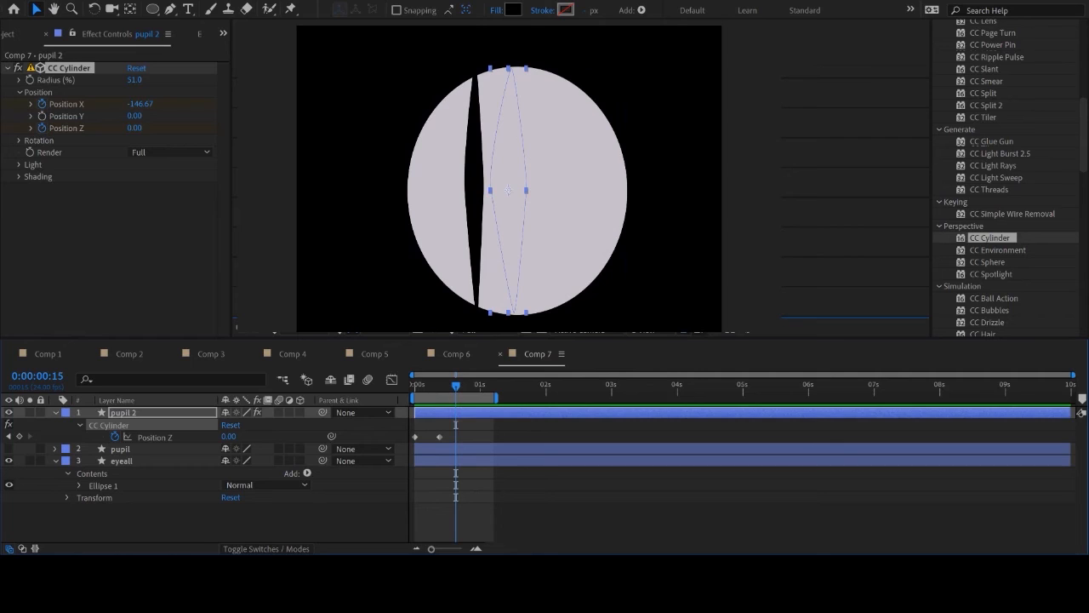
Hide the pupil 2 layer, show the original pupil layer, and preview its animation from 0:00:00:00.
{"action": "left_click", "coordinate": [527, 519]}
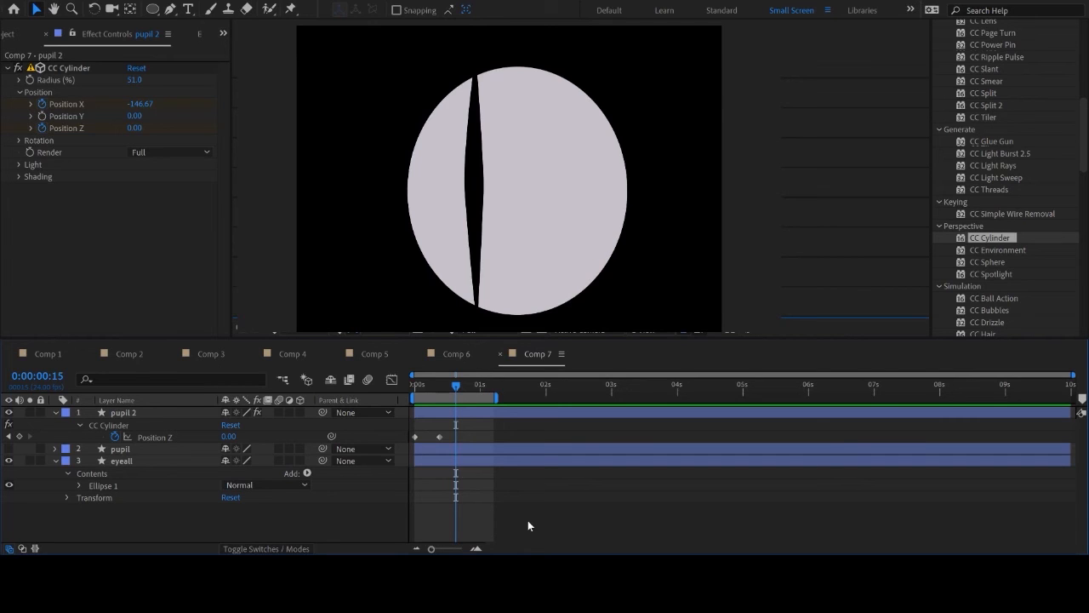
{"action": "left_click_drag", "start_coordinate": [459, 386], "coordinate": [415, 386]}
{"action": "left_click", "coordinate": [8, 412]}
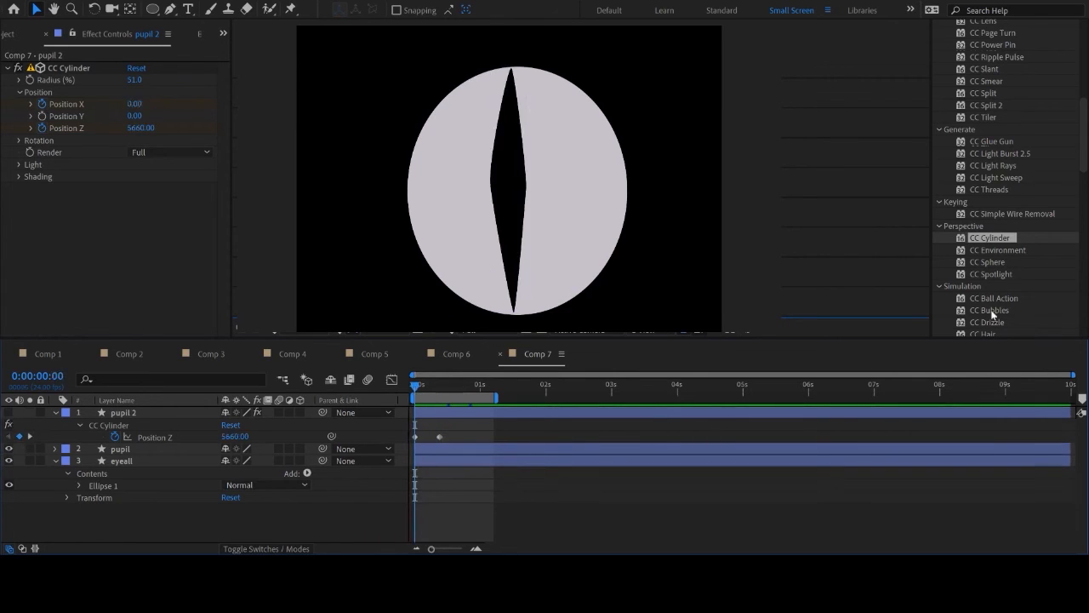
{"action": "scroll", "coordinate": [1006, 156], "scroll_direction": "up", "scroll_amount": 10}
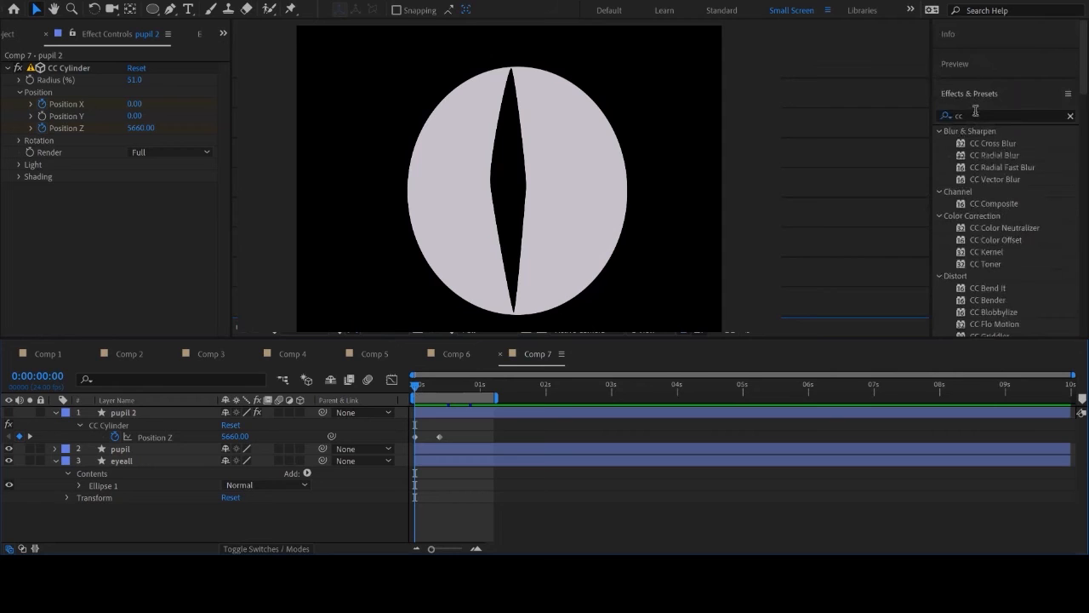
{"action": "left_click", "coordinate": [976, 114]}
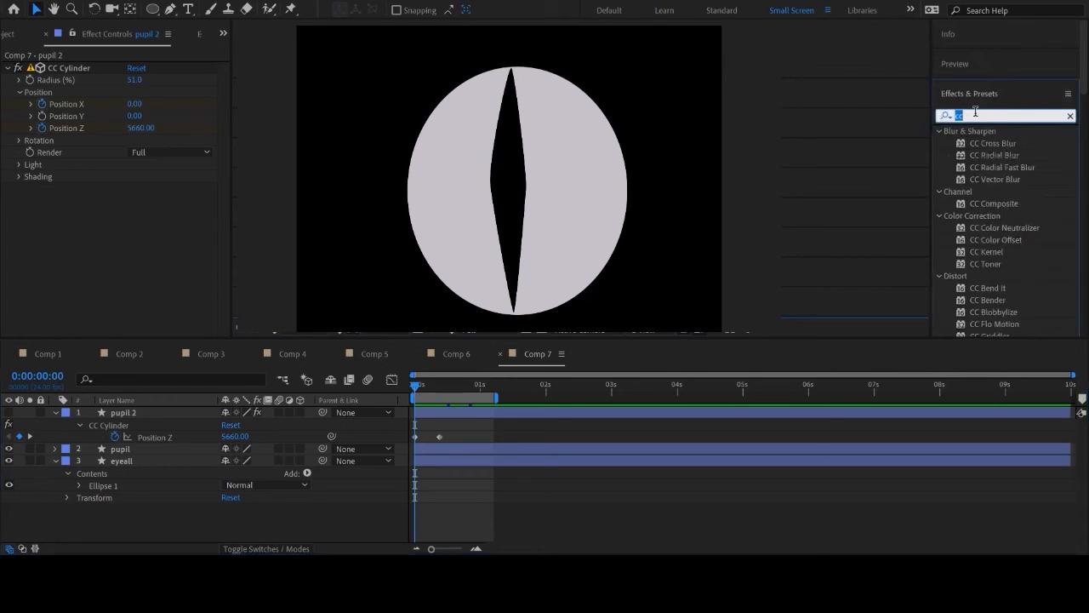
{"action": "left_click", "coordinate": [491, 514]}
{"action": "key", "text": "space"}
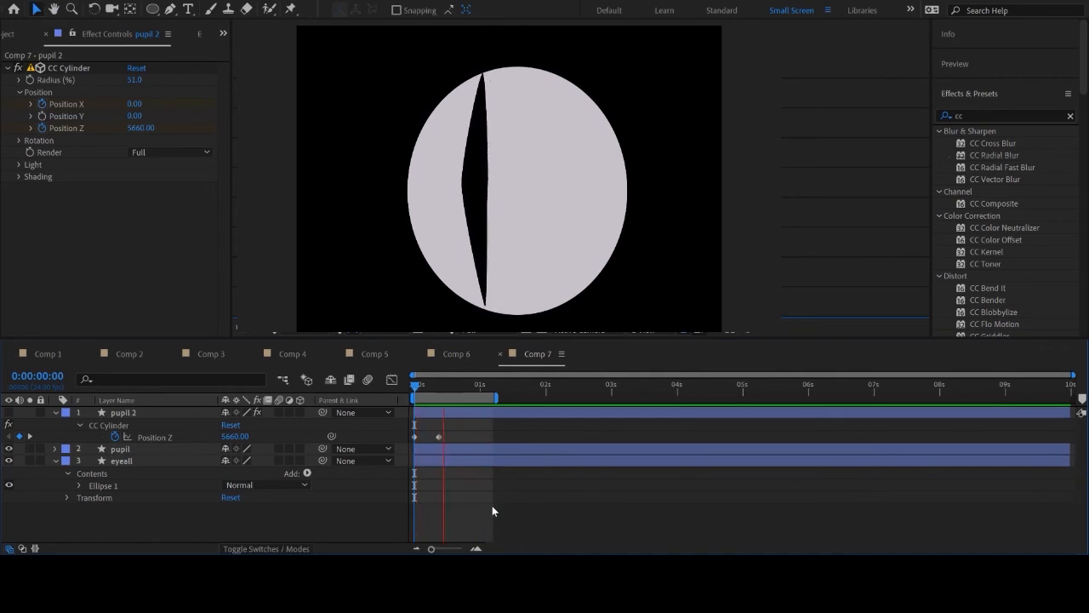
Extend the work area to end at about 0:00:02:03 and preview the original pupil's full movement.
{"action": "left_click_drag", "start_coordinate": [496, 397], "coordinate": [594, 398]}
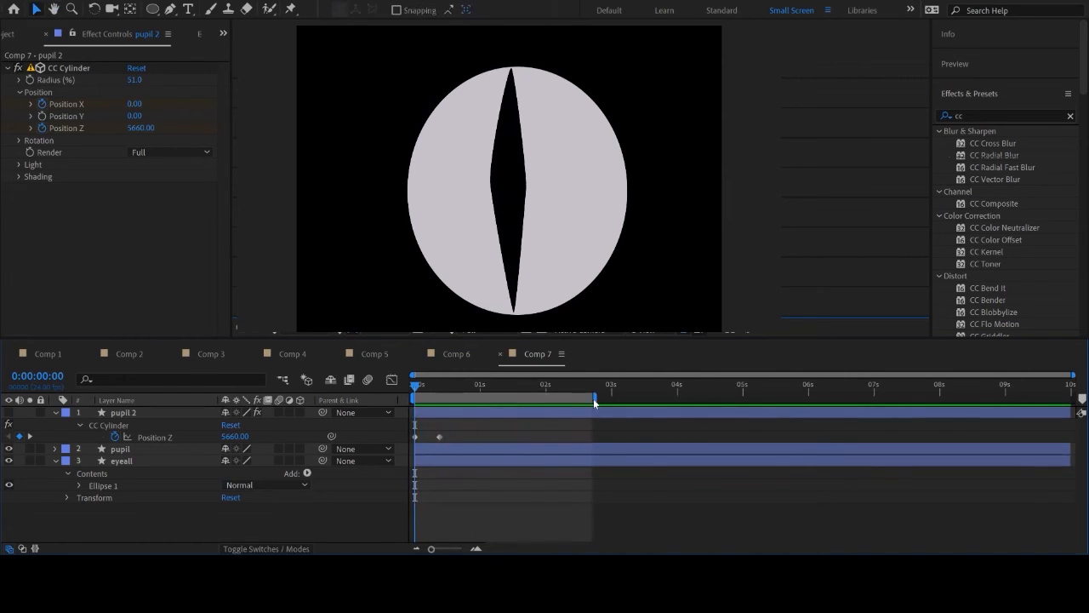
{"action": "key", "text": "space"}
{"action": "left_click_drag", "start_coordinate": [593, 398], "coordinate": [553, 398]}
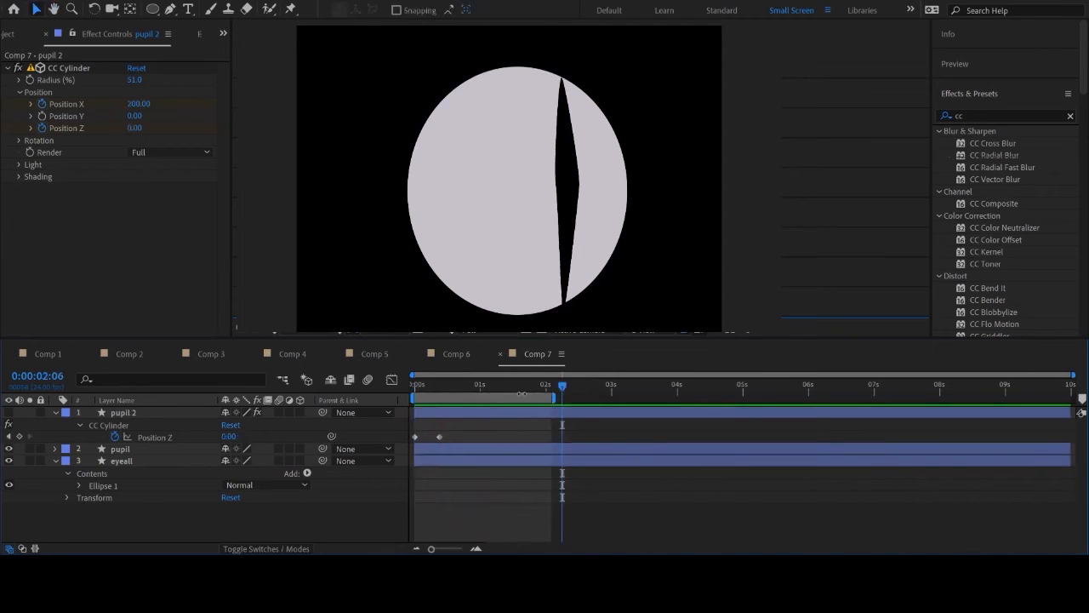
{"action": "key", "text": "space"}
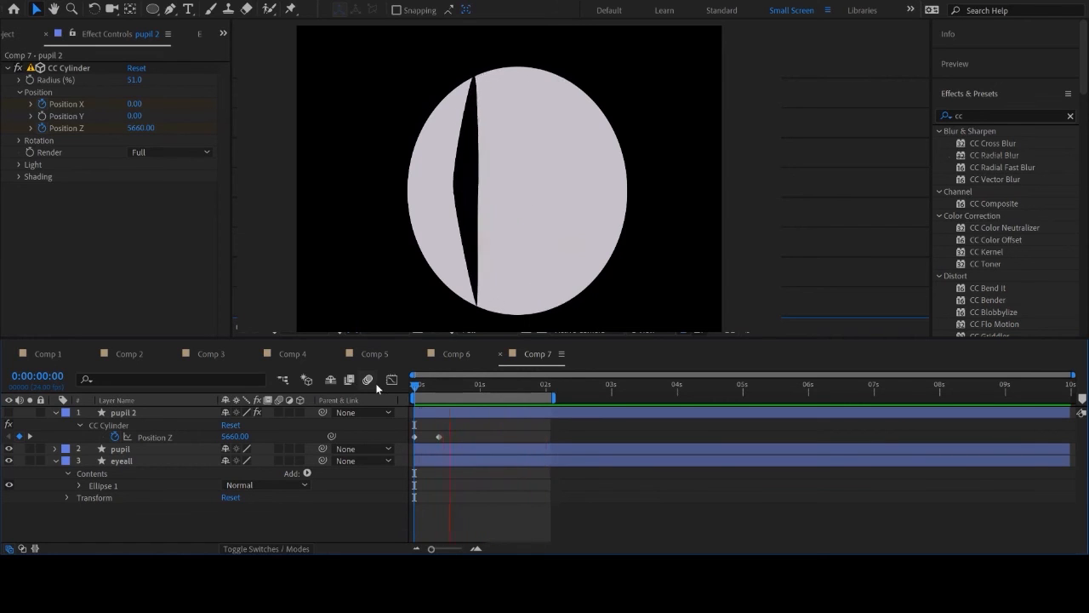
{"action": "key", "text": "space"}
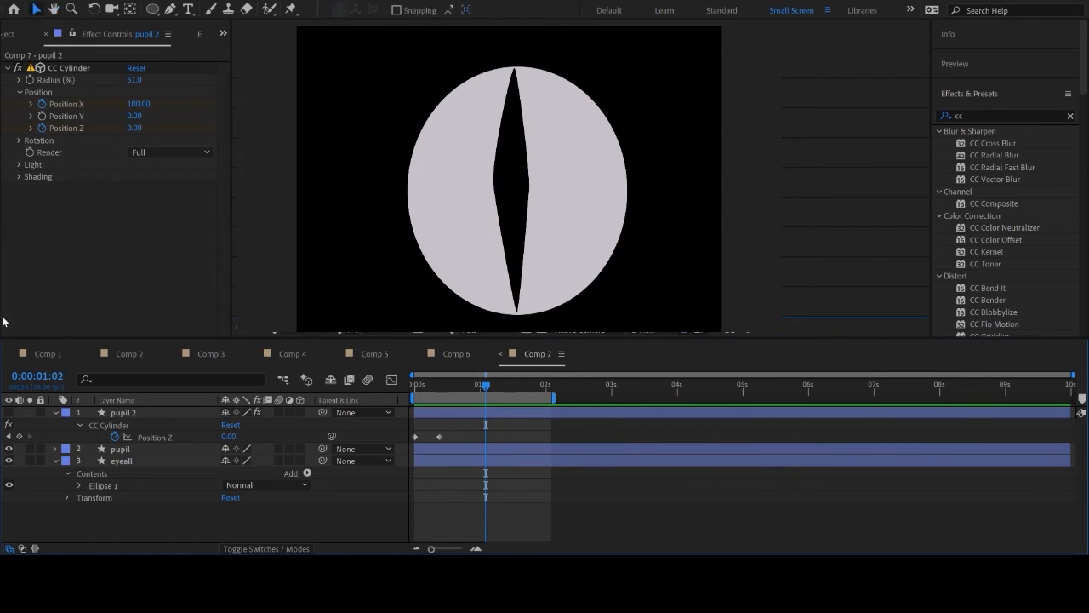
Create a new composition and draw a narrow vertical rounded rectangle with a light pink fill in its upper part.
{"action": "left_click", "coordinate": [9, 33]}
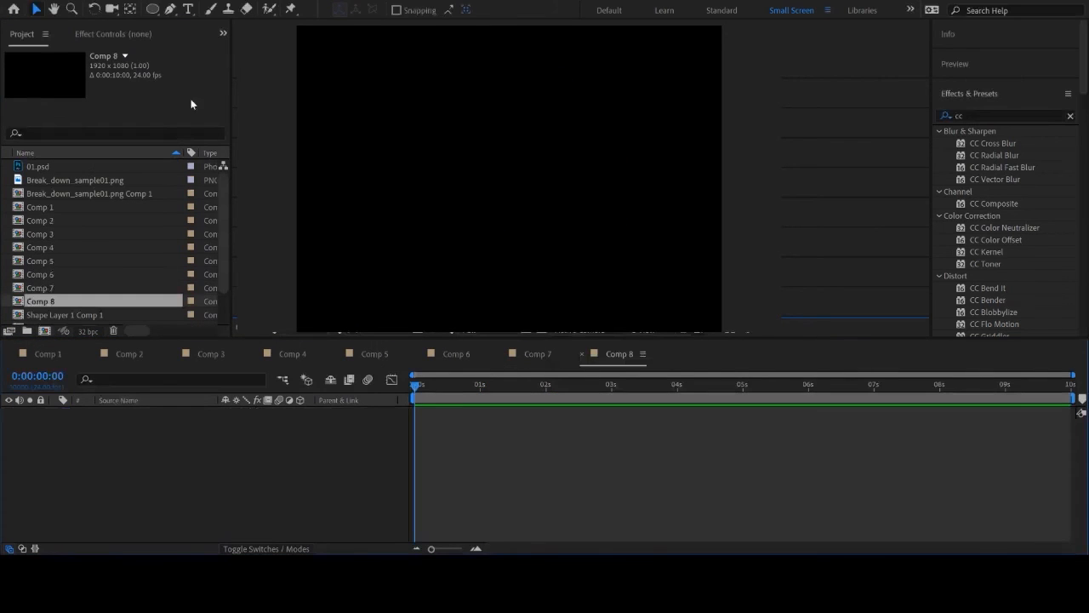
{"action": "left_click", "coordinate": [153, 10]}
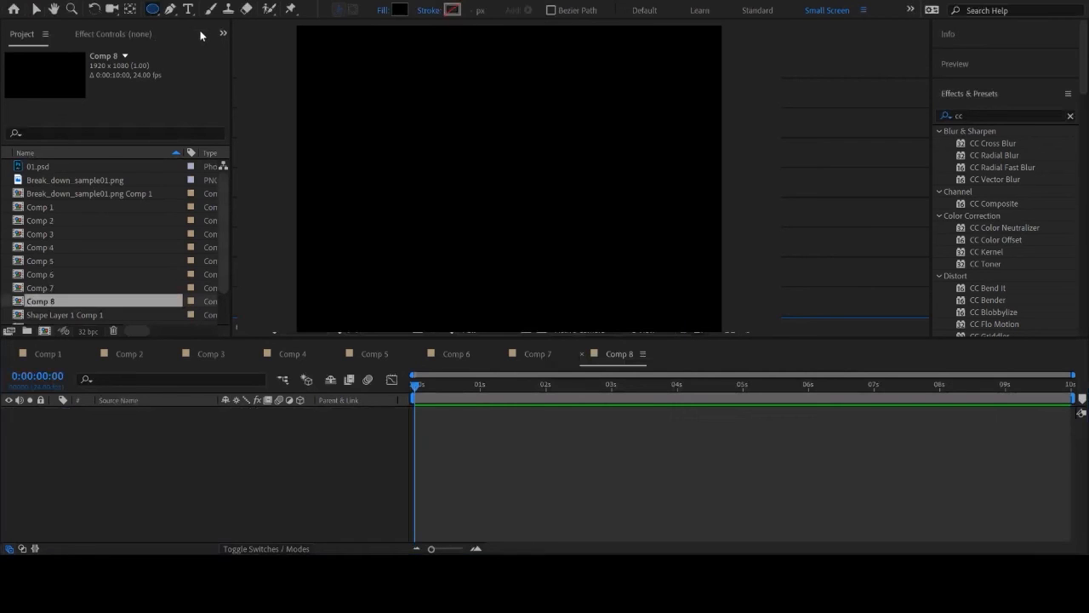
{"action": "left_click", "coordinate": [403, 12]}
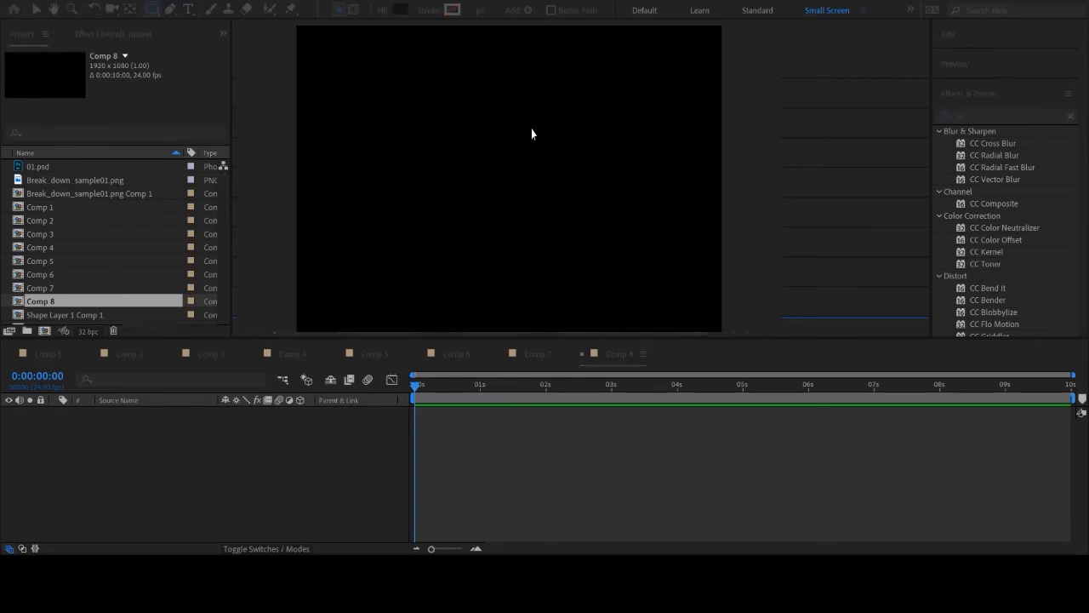
{"action": "key", "text": "Return"}
{"action": "left_click_drag", "start_coordinate": [424, 70], "coordinate": [439, 134]}
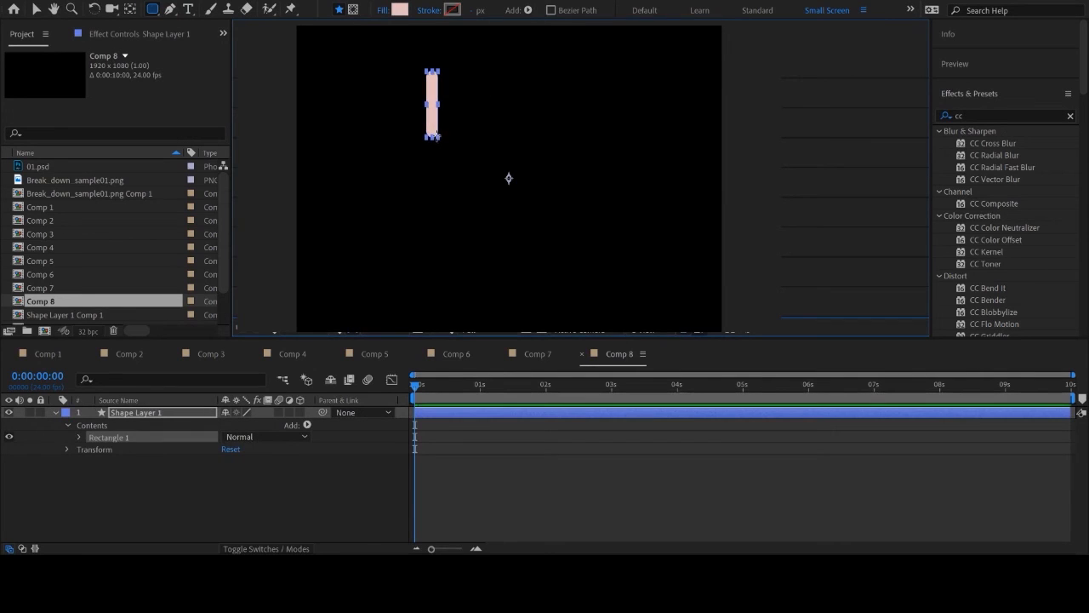
{"action": "left_click", "coordinate": [521, 522]}
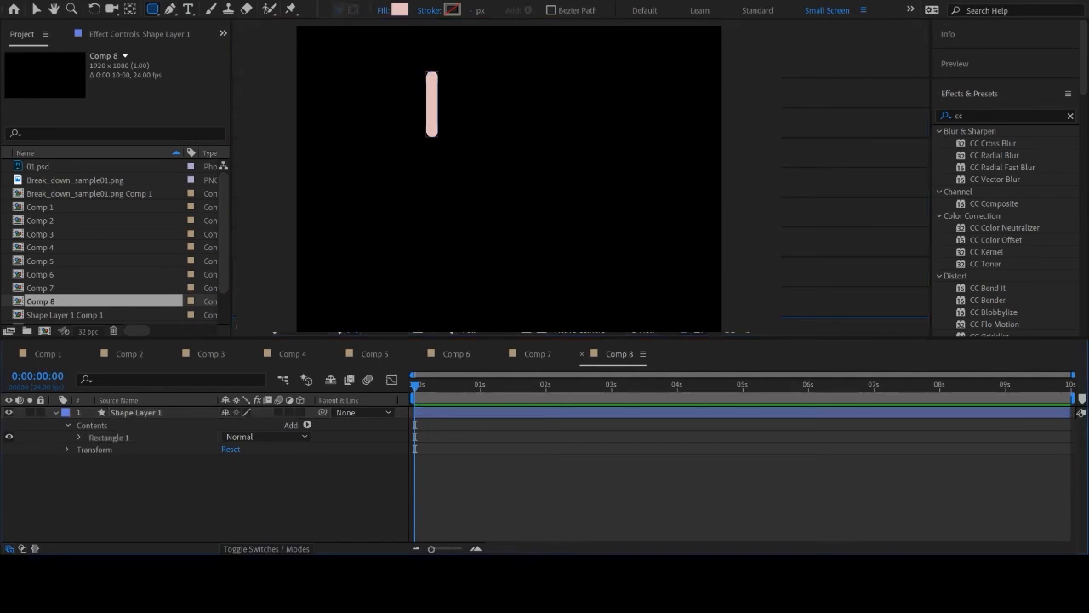
Try to move the bar's anchor point from the composition centre onto the bar.
{"action": "left_click", "coordinate": [36, 12]}
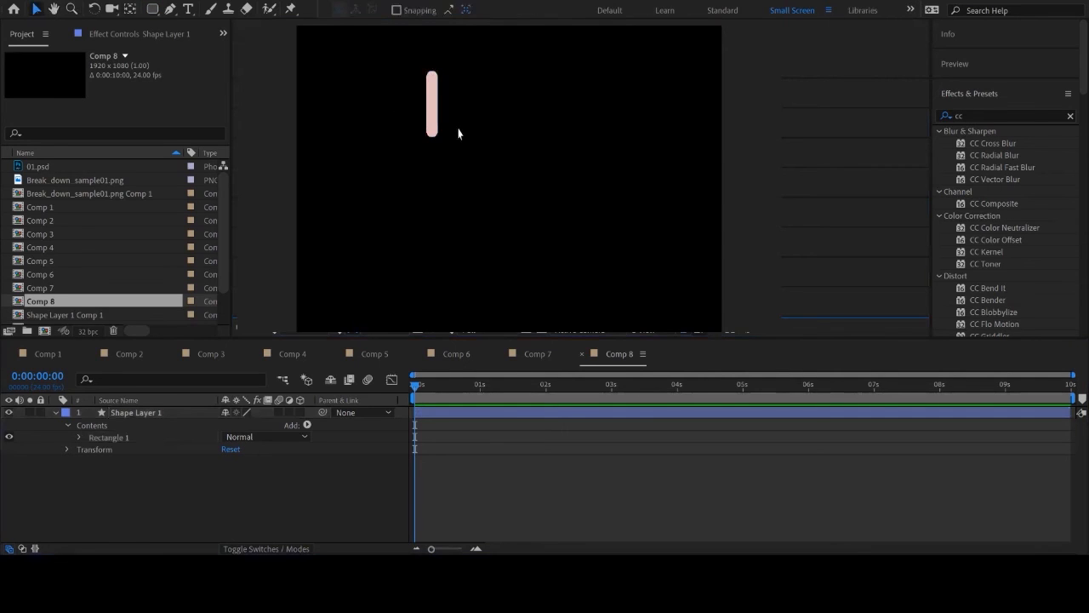
{"action": "left_click", "coordinate": [437, 116]}
{"action": "left_click_drag", "start_coordinate": [509, 179], "coordinate": [509, 201]}
{"action": "key", "text": "ctrl+z"}
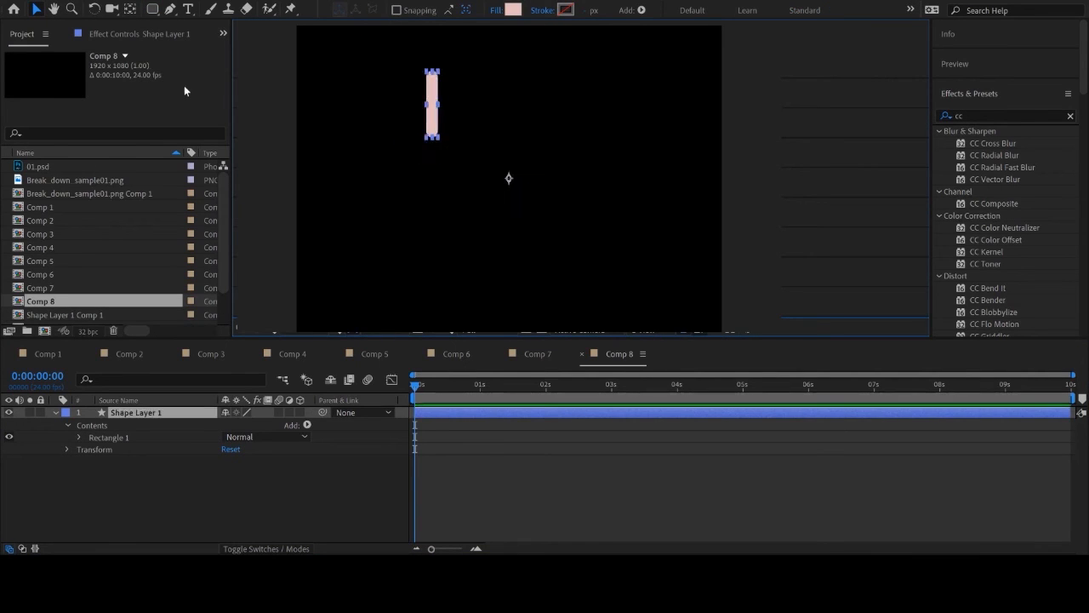
{"action": "left_click", "coordinate": [130, 10]}
{"action": "left_click_drag", "start_coordinate": [509, 178], "coordinate": [453, 117]}
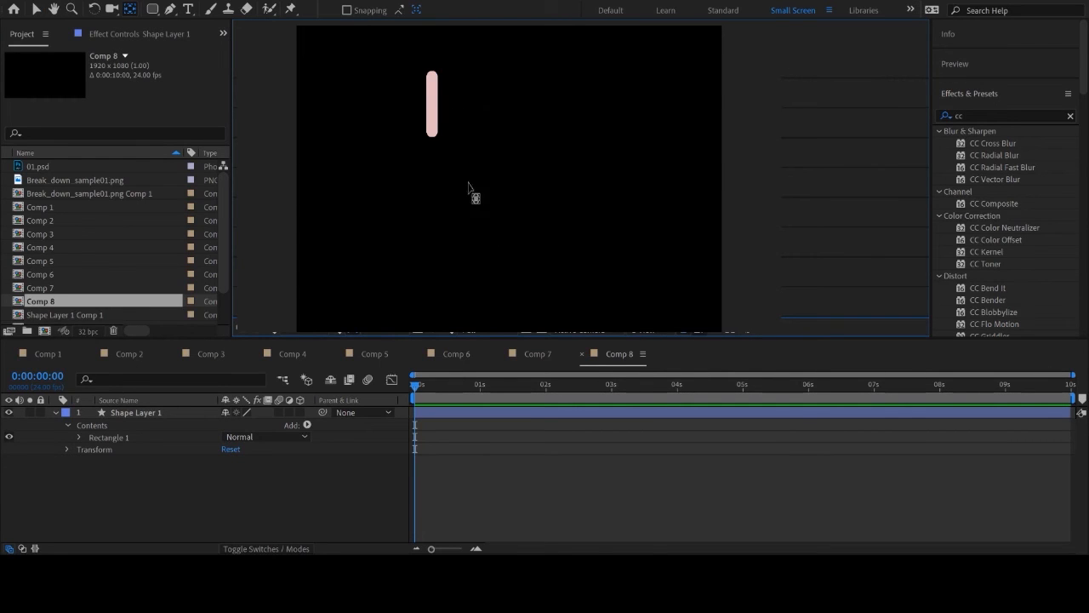
{"action": "left_click", "coordinate": [431, 100]}
{"action": "left_click_drag", "start_coordinate": [508, 182], "coordinate": [440, 94]}
{"action": "left_click", "coordinate": [436, 101]}
{"action": "left_click_drag", "start_coordinate": [508, 183], "coordinate": [439, 104]}
{"action": "left_click", "coordinate": [432, 98]}
{"action": "left_click", "coordinate": [505, 467]}
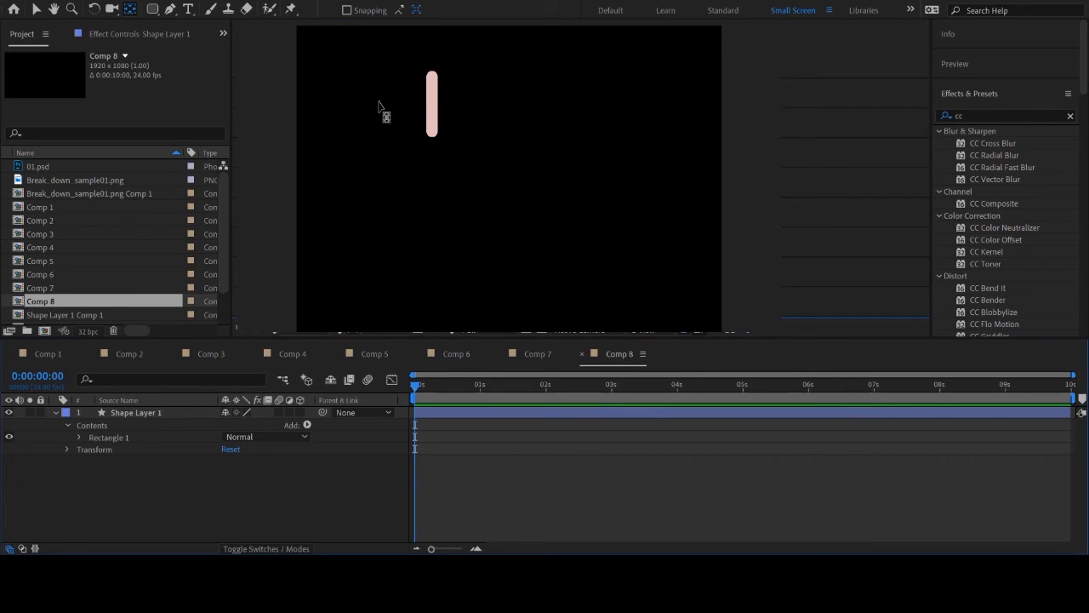
Move the pink bar's anchor point to the centre of its upper end.
{"action": "key", "text": "v"}
{"action": "left_click", "coordinate": [436, 116]}
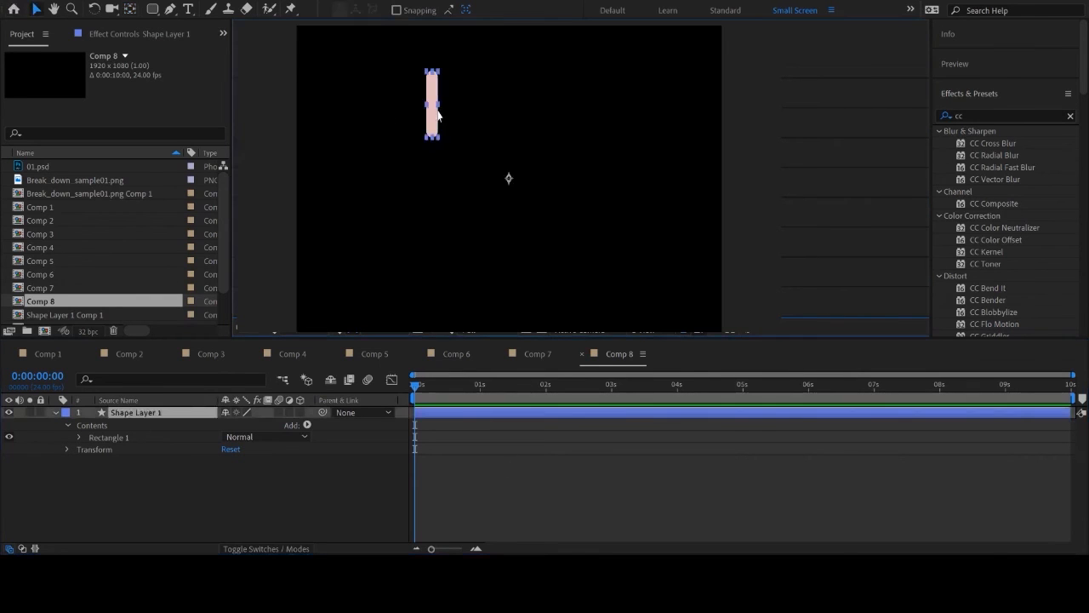
{"action": "left_click", "coordinate": [130, 10]}
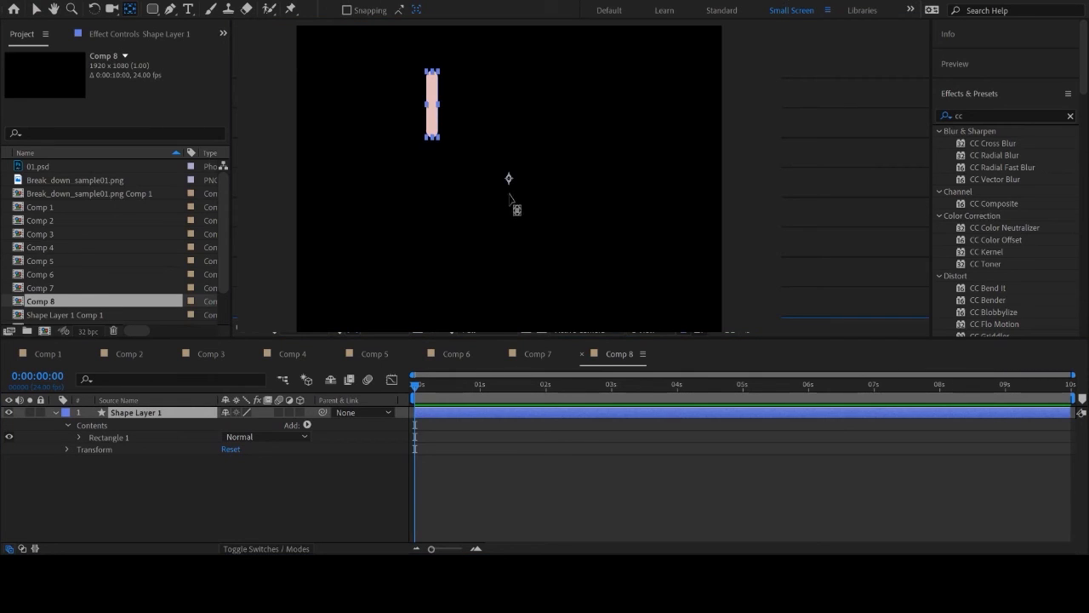
{"action": "left_click_drag", "start_coordinate": [509, 178], "coordinate": [432, 71]}
{"action": "left_click", "coordinate": [131, 458]}
Rename the bar's shape layer as shoulder.
{"action": "left_click", "coordinate": [134, 415]}
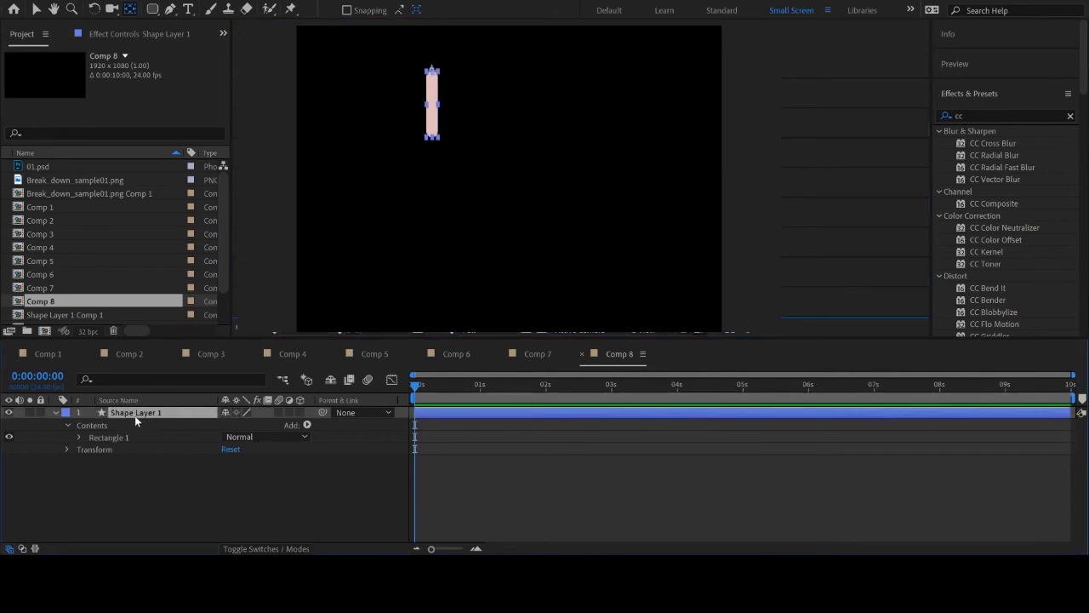
{"action": "key", "text": "Return"}
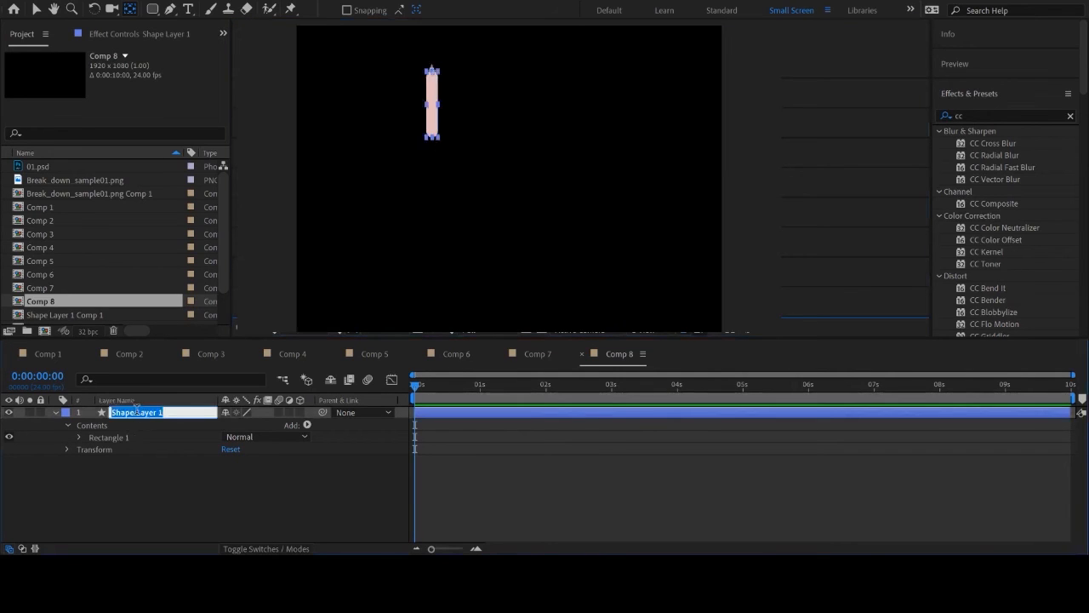
{"action": "type", "text": "shoul"}
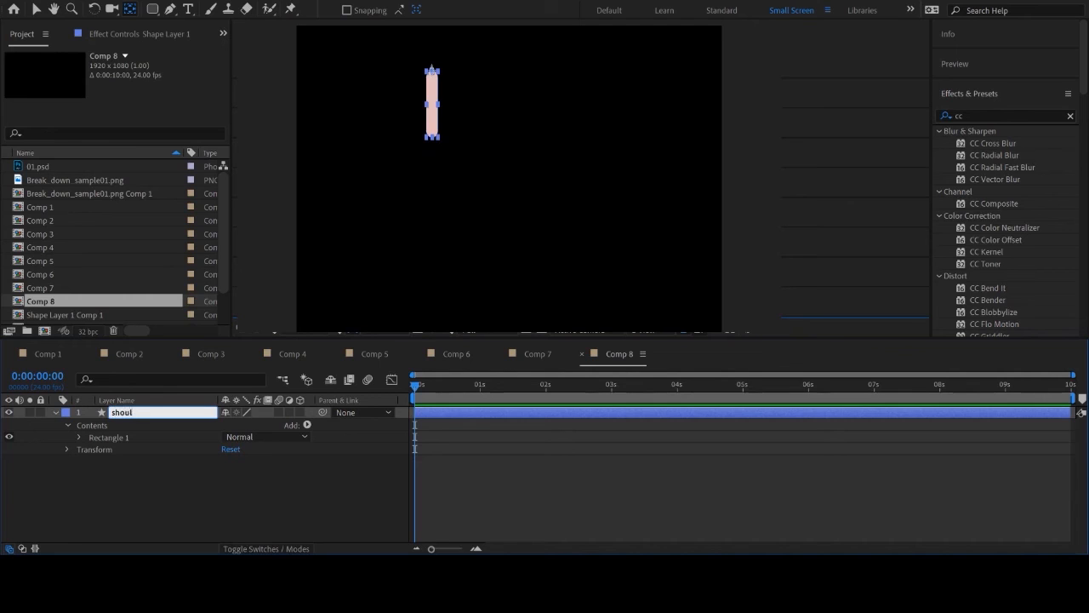
{"action": "type", "text": "der"}
{"action": "key", "text": "Return"}
{"action": "left_click", "coordinate": [123, 507]}
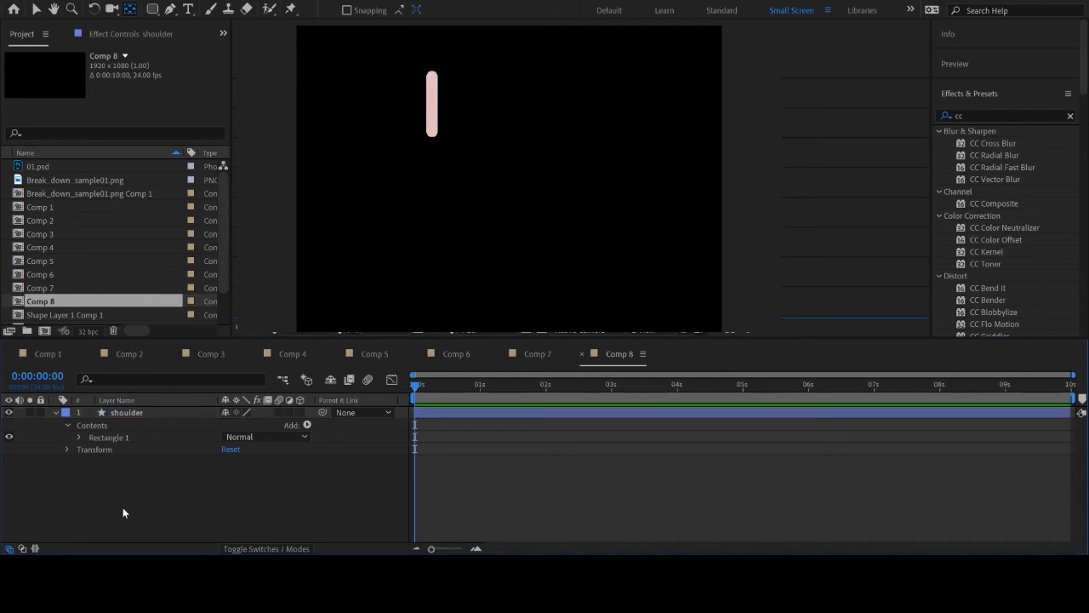
Duplicate the shoulder layer and name the copy forearm.
{"action": "left_click", "coordinate": [125, 414]}
{"action": "key", "text": "ctrl+d"}
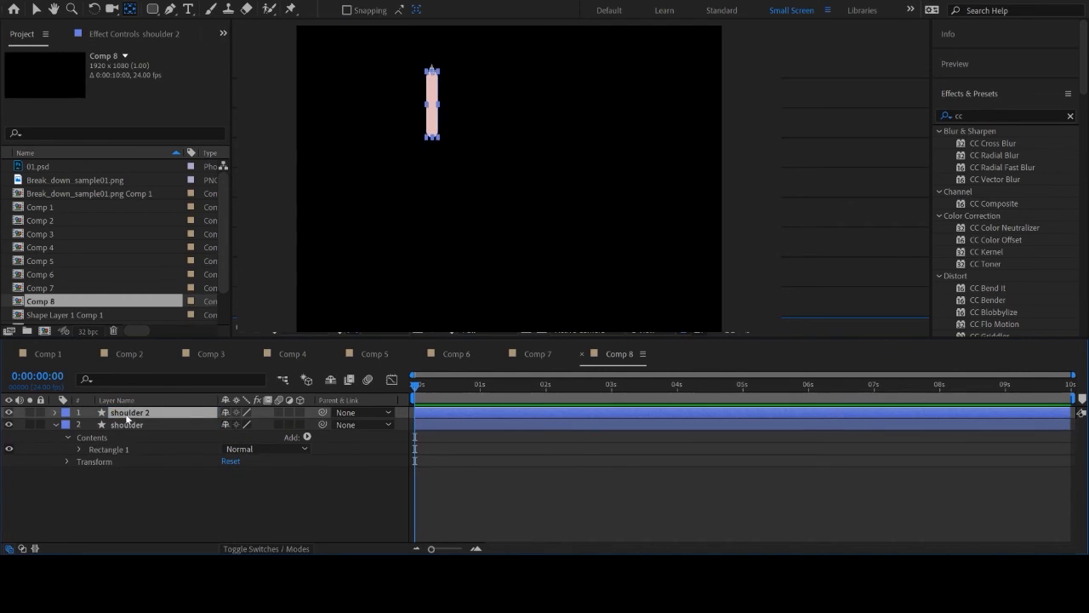
{"action": "key", "text": "Return"}
{"action": "type", "text": "forearm"}
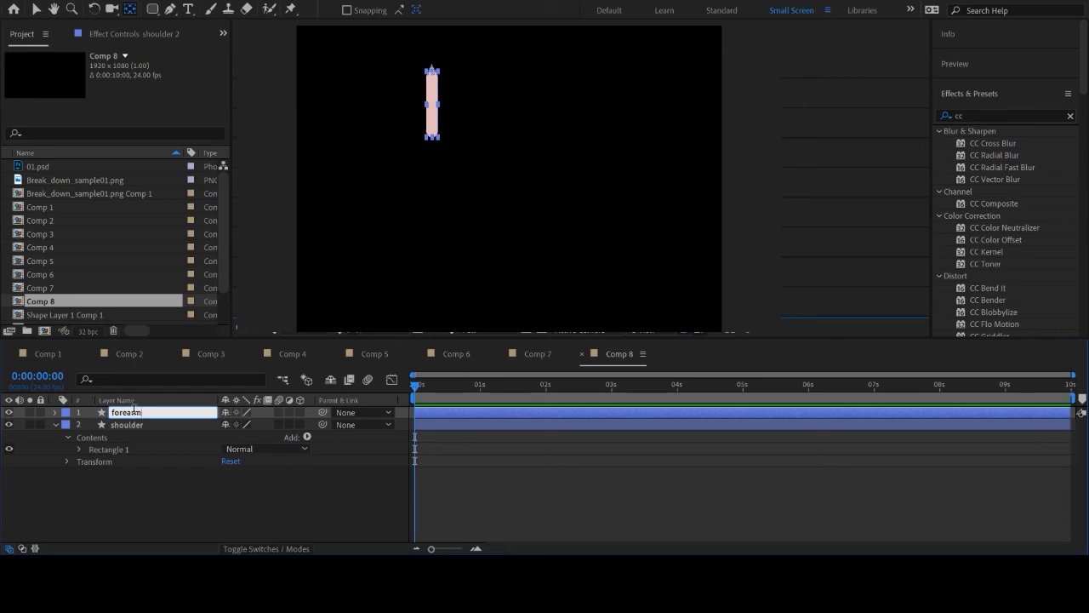
{"action": "key", "text": "Return"}
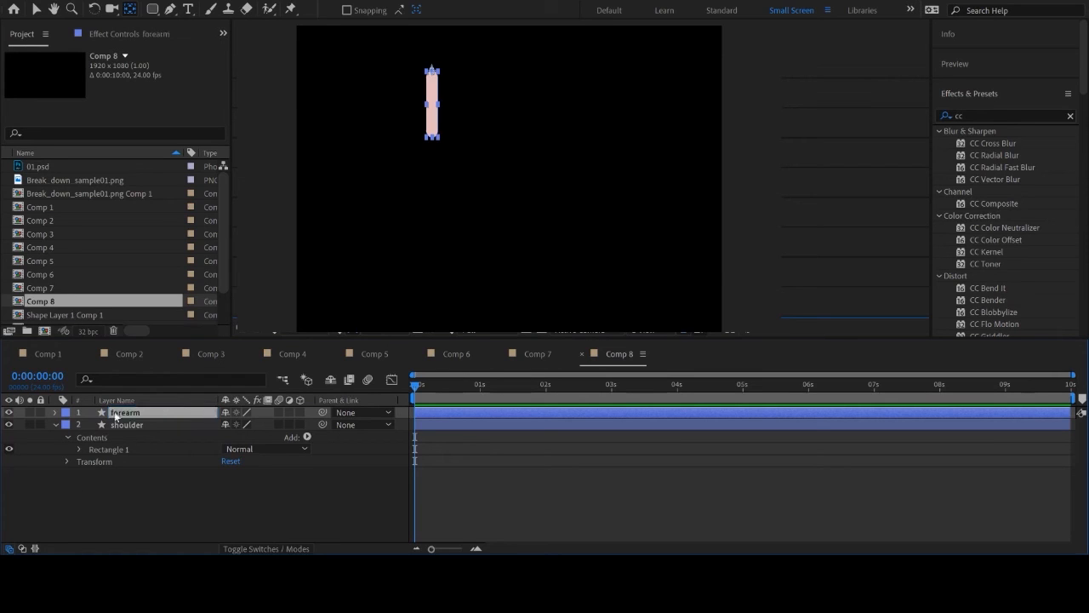
Lower the forearm to Position 612, 396 so it overlaps the shoulder's end, and recolour its fill a darker brownish pink.
{"action": "key", "text": "p"}
{"action": "left_click_drag", "start_coordinate": [249, 423], "coordinate": [385, 424]}
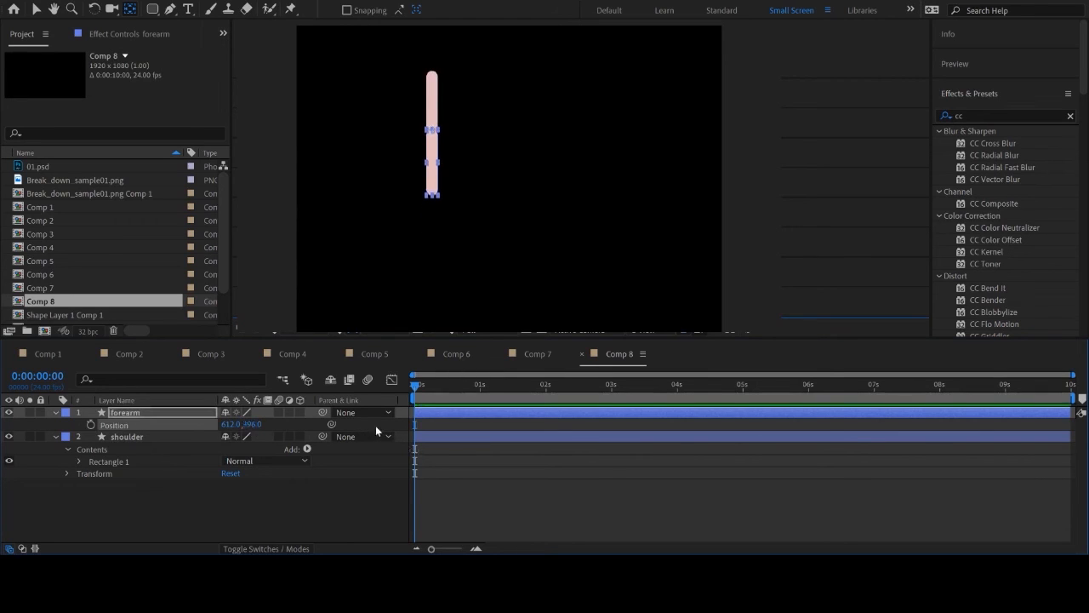
{"action": "left_click", "coordinate": [126, 412]}
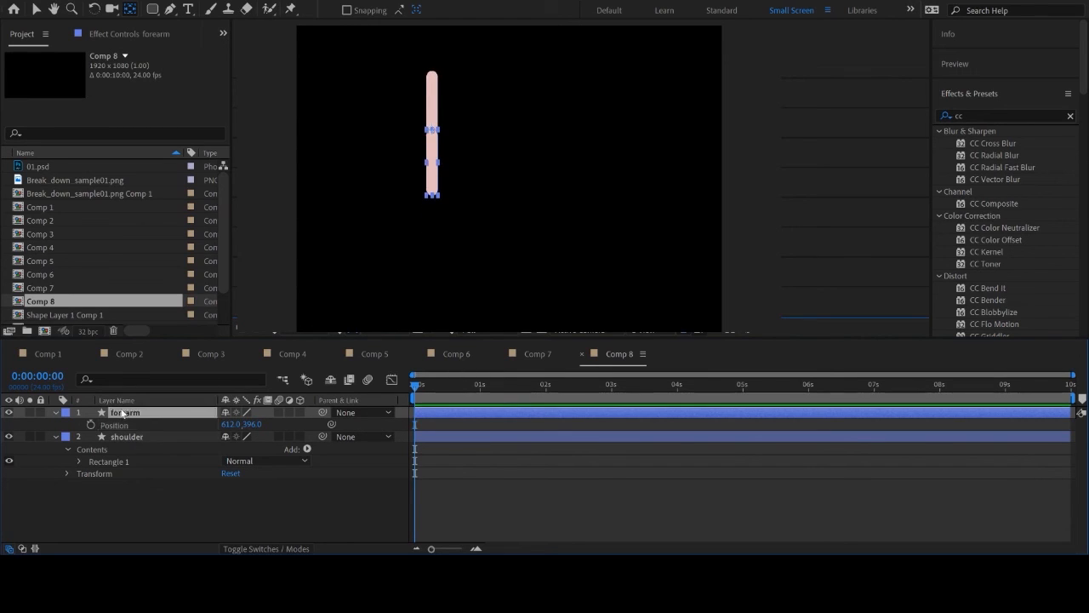
{"action": "left_click", "coordinate": [37, 9]}
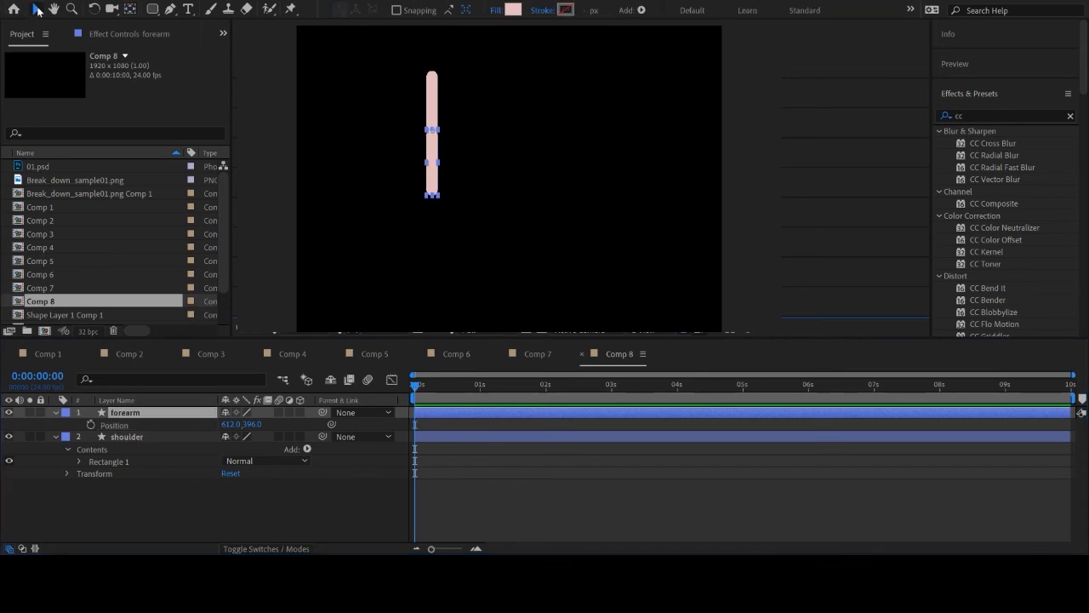
{"action": "left_click", "coordinate": [635, 145]}
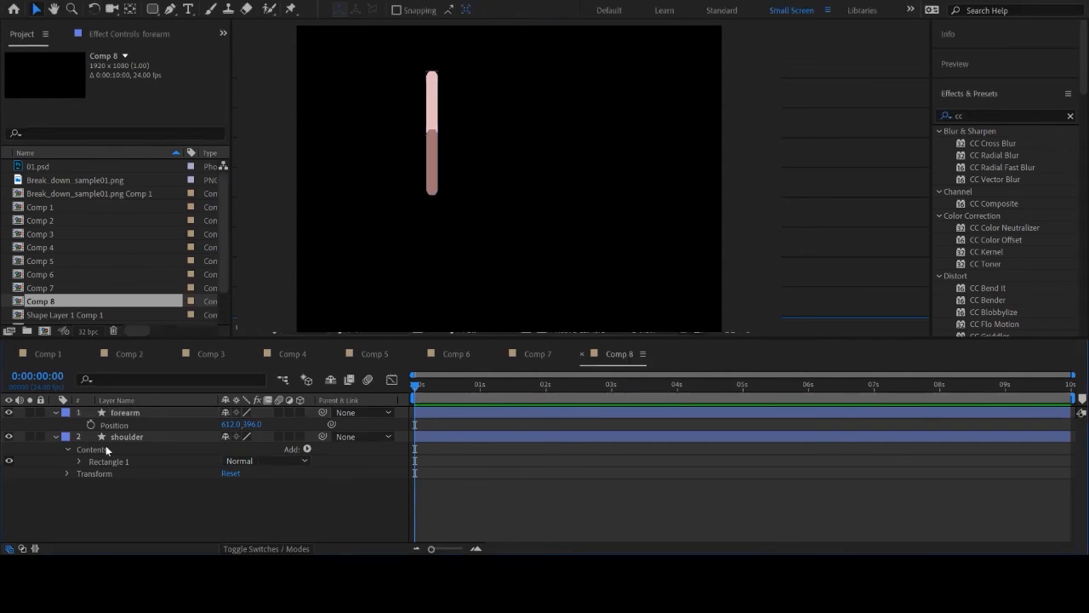
Collapse the properties of both layers and place the shoulder layer above the forearm.
{"action": "left_click", "coordinate": [120, 462]}
{"action": "key", "text": "u"}
{"action": "left_click", "coordinate": [117, 479]}
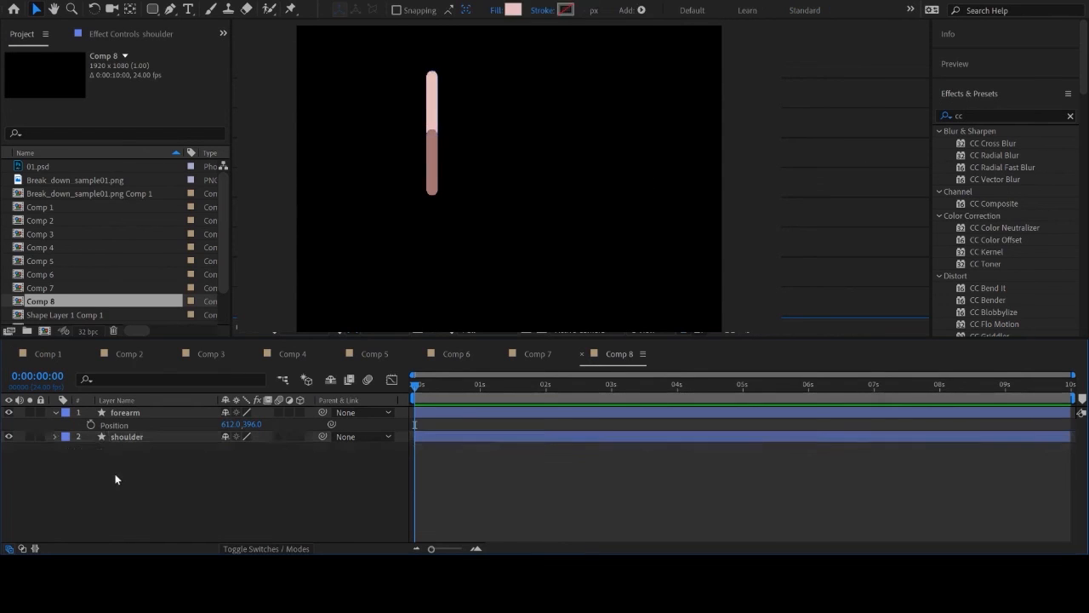
{"action": "left_click", "coordinate": [120, 413]}
{"action": "key", "text": "u"}
{"action": "left_click", "coordinate": [127, 425]}
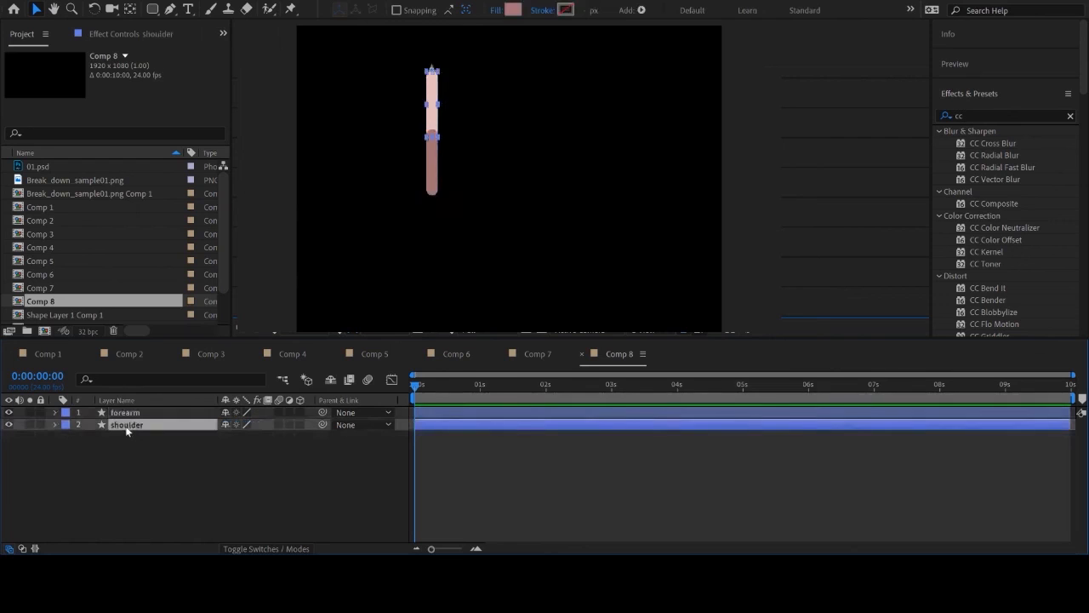
{"action": "left_click_drag", "start_coordinate": [127, 427], "coordinate": [126, 411]}
{"action": "left_click", "coordinate": [125, 455]}
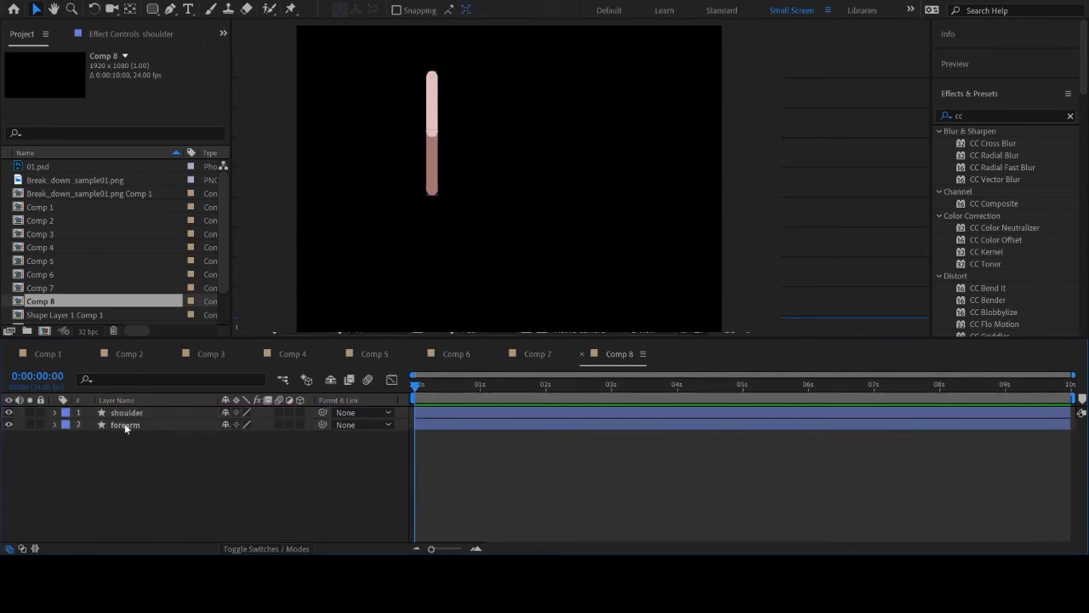
Parent the forearm layer to the shoulder layer.
{"action": "left_click", "coordinate": [124, 423]}
{"action": "left_click_drag", "start_coordinate": [323, 424], "coordinate": [160, 413]}
{"action": "left_click", "coordinate": [126, 449]}
Set the forearm's Rotation to -43° and the shoulder's Rotation to 50°.
{"action": "left_click", "coordinate": [121, 427]}
{"action": "key", "text": "r"}
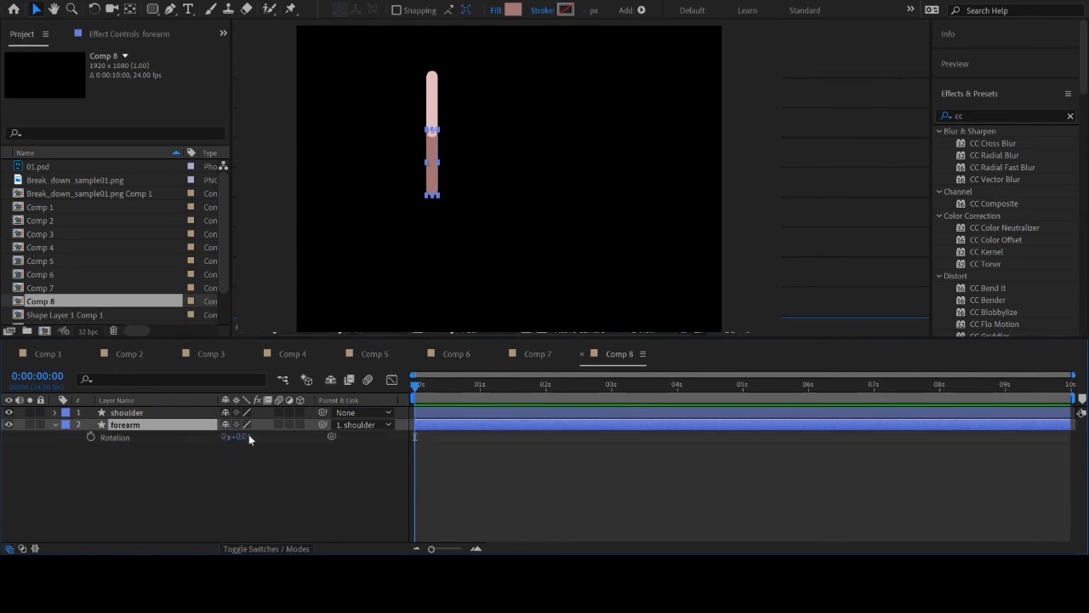
{"action": "left_click_drag", "start_coordinate": [243, 438], "coordinate": [280, 423]}
{"action": "left_click", "coordinate": [133, 415]}
{"action": "key", "text": "r"}
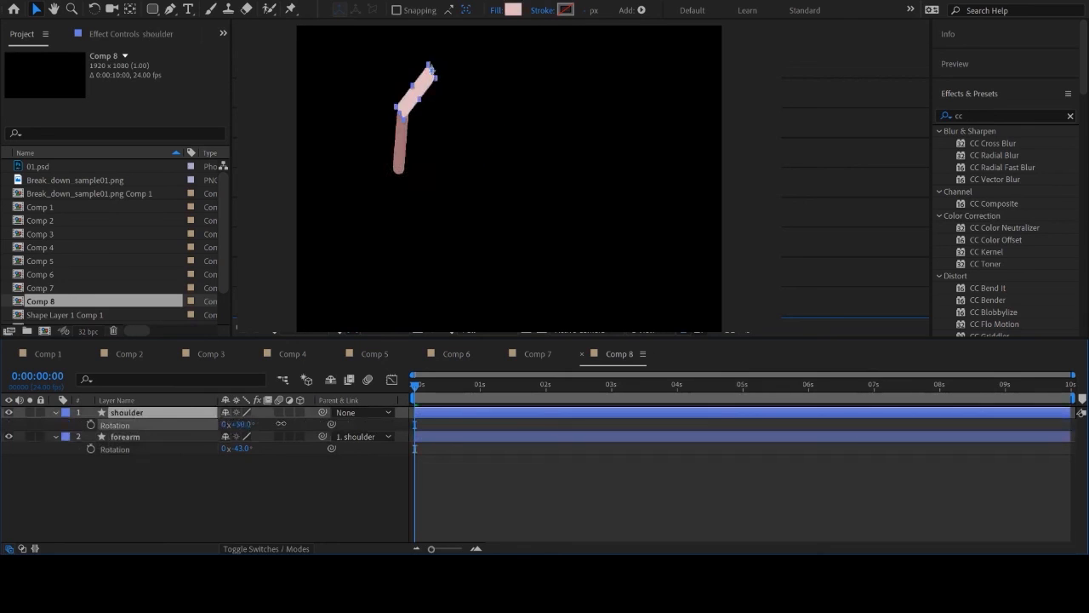
Keyframe the shoulder's Rotation at 0:00:00:00 and set it to -22° at 0:00:01:00.
{"action": "left_click", "coordinate": [91, 424]}
{"action": "left_click_drag", "start_coordinate": [416, 385], "coordinate": [480, 384]}
{"action": "left_click_drag", "start_coordinate": [242, 424], "coordinate": [202, 431]}
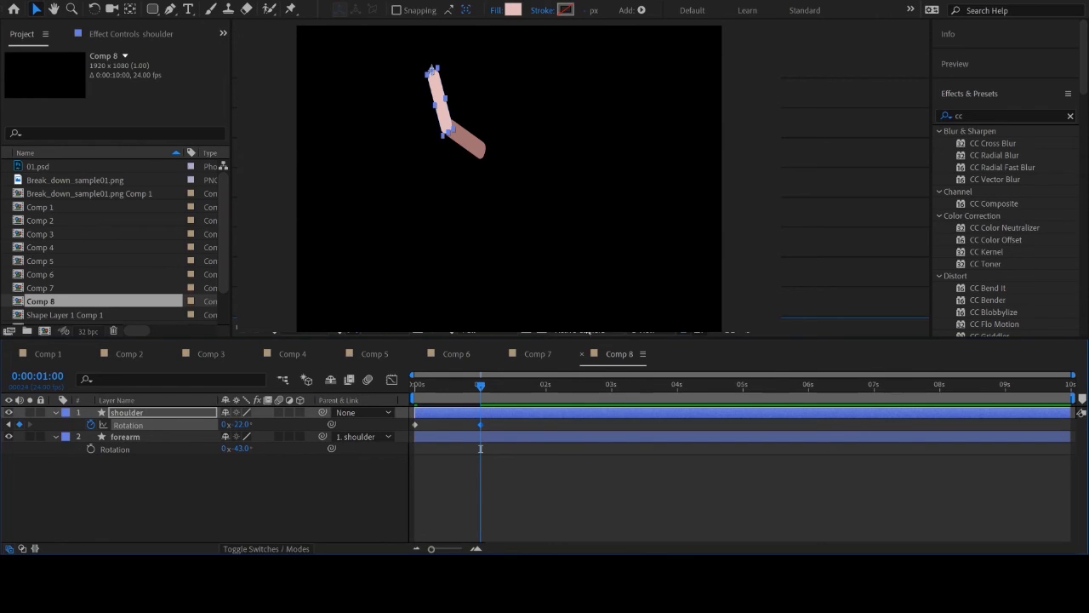
Keyframe the forearm's Rotation at 18° at 0:00:00:05, -25° at about 0:00:00:16 and -106° at 0:00:01:03.
{"action": "left_click_drag", "start_coordinate": [481, 385], "coordinate": [432, 398]}
{"action": "left_click", "coordinate": [91, 449]}
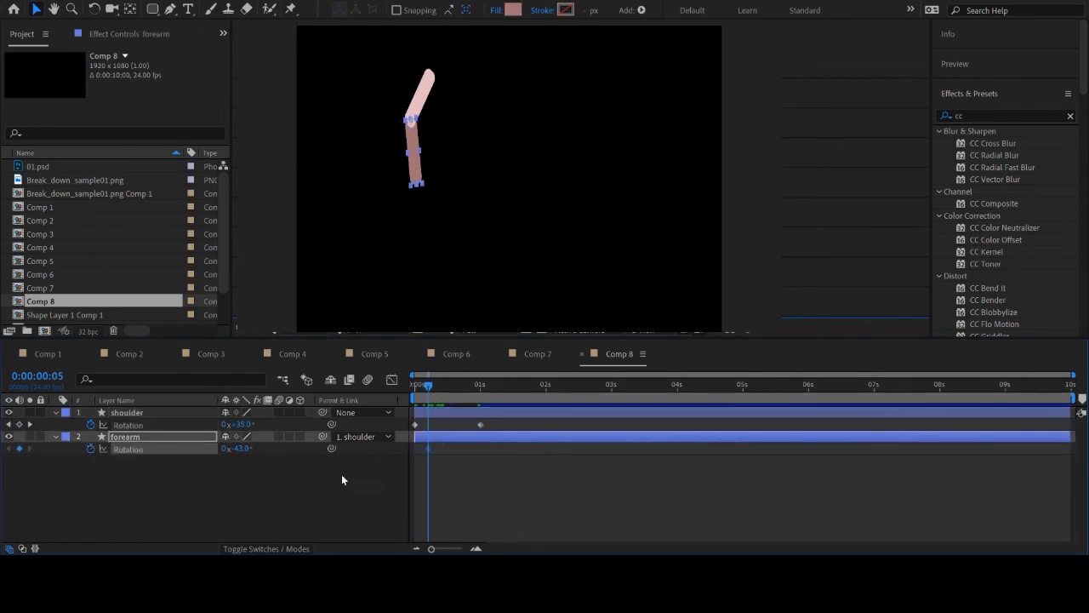
{"action": "left_click_drag", "start_coordinate": [242, 449], "coordinate": [288, 449]}
{"action": "left_click_drag", "start_coordinate": [428, 384], "coordinate": [459, 384]}
{"action": "left_click_drag", "start_coordinate": [236, 451], "coordinate": [207, 454]}
{"action": "left_click_drag", "start_coordinate": [459, 385], "coordinate": [488, 385]}
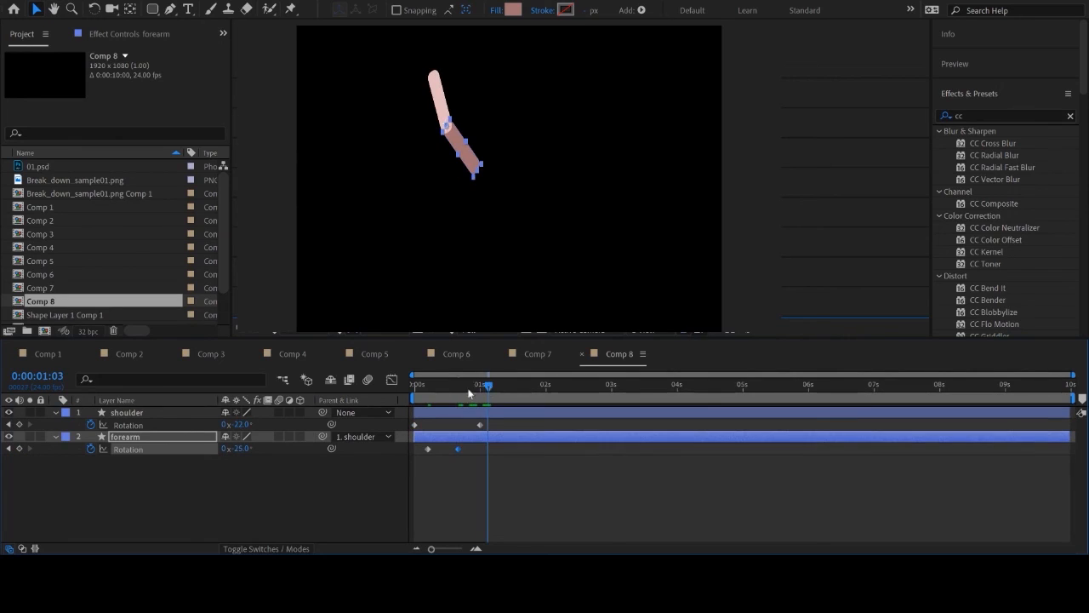
{"action": "left_click_drag", "start_coordinate": [235, 449], "coordinate": [168, 437]}
{"action": "left_click", "coordinate": [453, 504]}
Shorten the work area to end at about 0:00:01:12 and preview the arm swing from 0:00:00:00.
{"action": "left_click_drag", "start_coordinate": [489, 386], "coordinate": [400, 386]}
{"action": "key", "text": "space"}
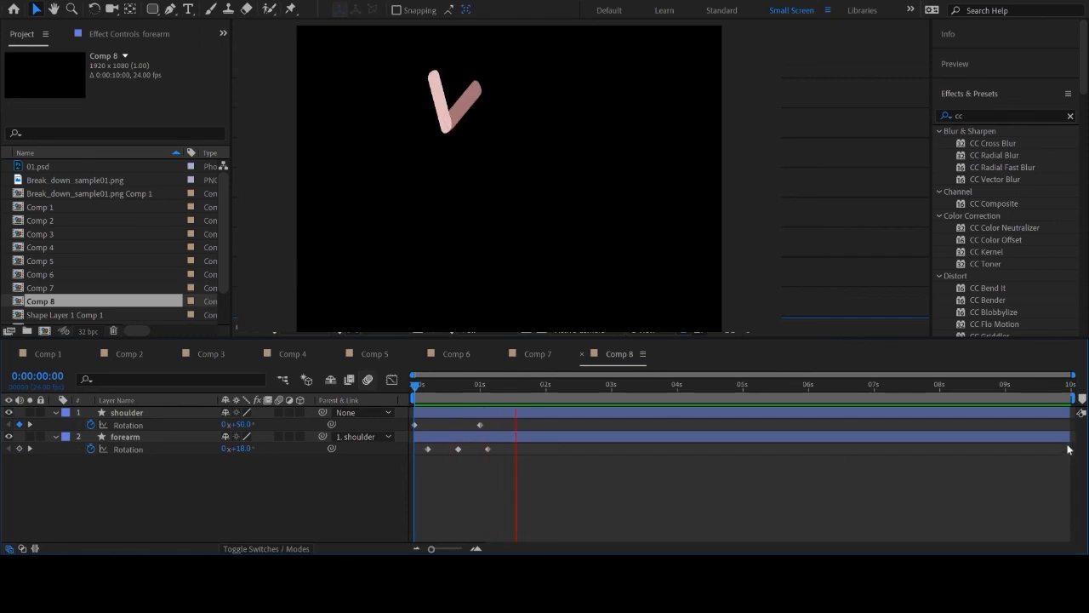
{"action": "left_click_drag", "start_coordinate": [1070, 395], "coordinate": [404, 408]}
{"action": "left_click_drag", "start_coordinate": [1081, 398], "coordinate": [514, 398]}
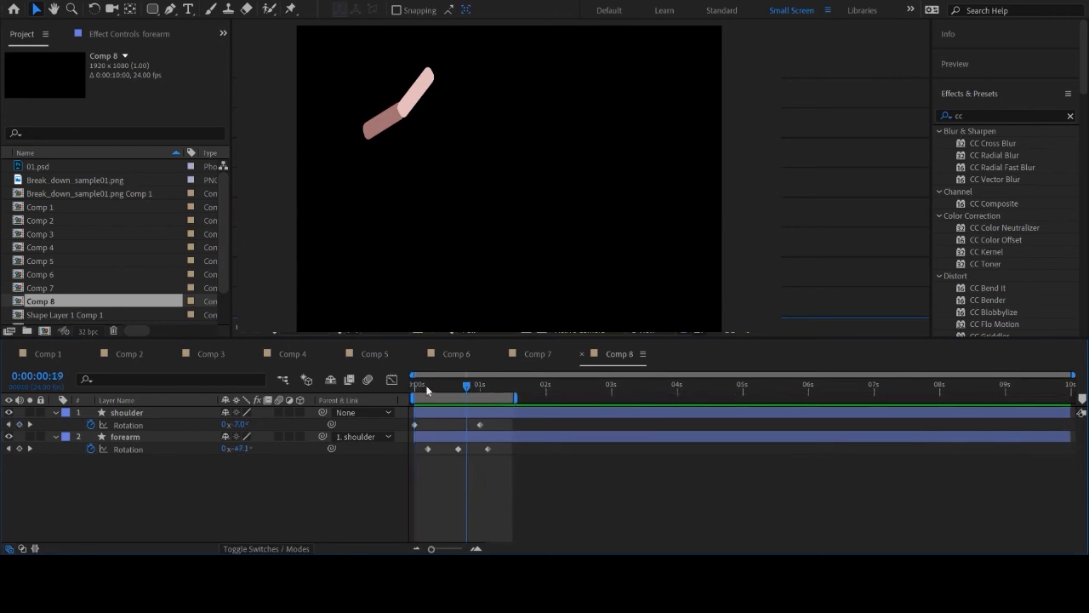
{"action": "key", "text": "space"}
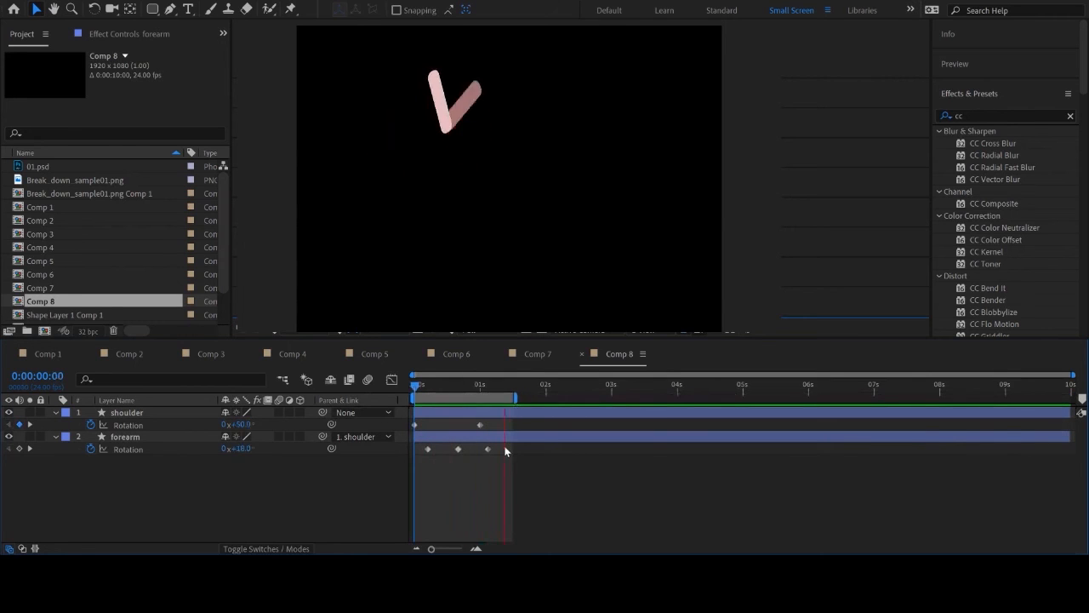
{"action": "key", "text": "space"}
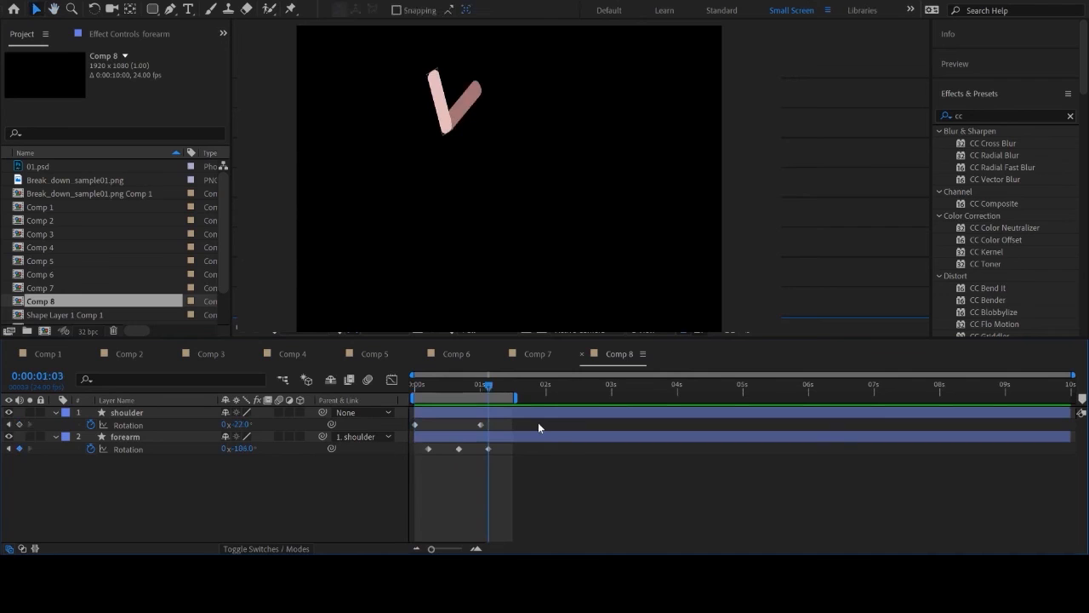
{"action": "left_click_drag", "start_coordinate": [434, 394], "coordinate": [407, 389]}
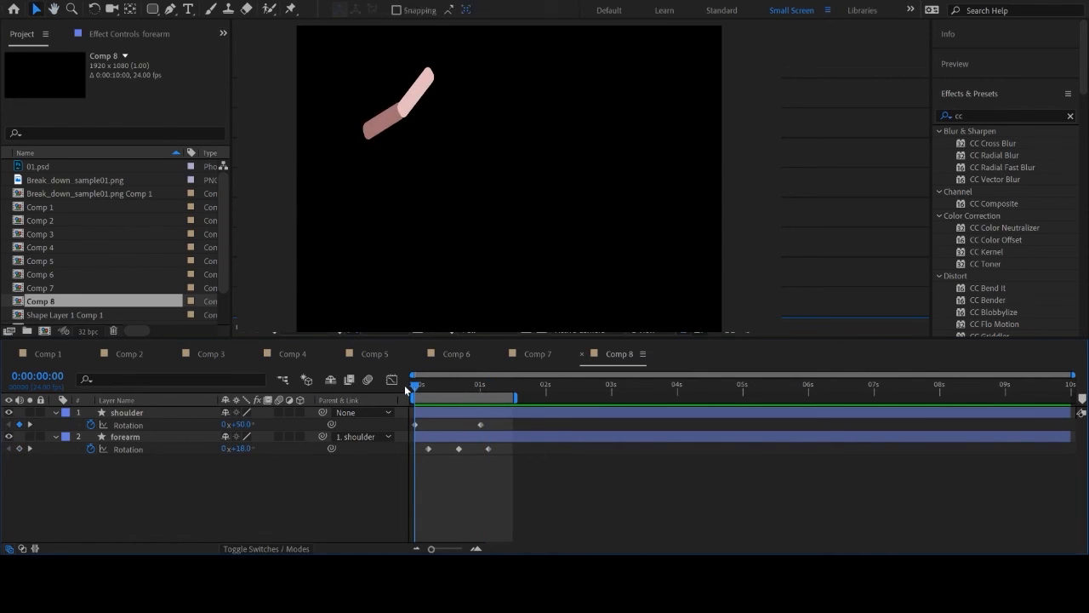
Draw a freeform hand shape at the forearm's free end with the Pen tool and set its fill to red.
{"action": "left_click", "coordinate": [170, 10]}
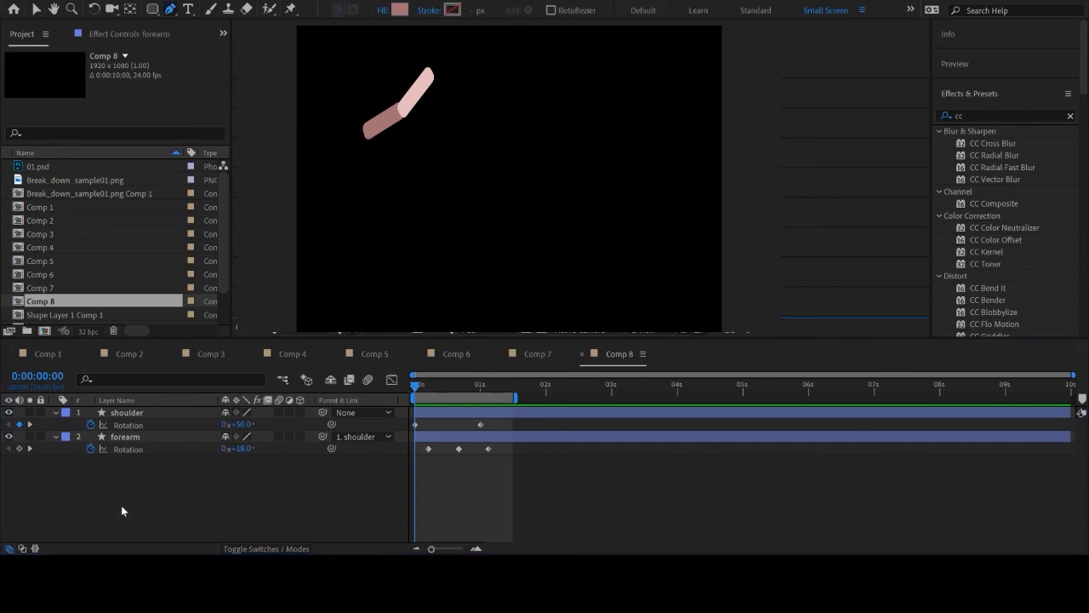
{"action": "left_click", "coordinate": [365, 127]}
{"action": "left_click", "coordinate": [345, 149]}
{"action": "left_click", "coordinate": [354, 162]}
{"action": "left_click", "coordinate": [364, 158]}
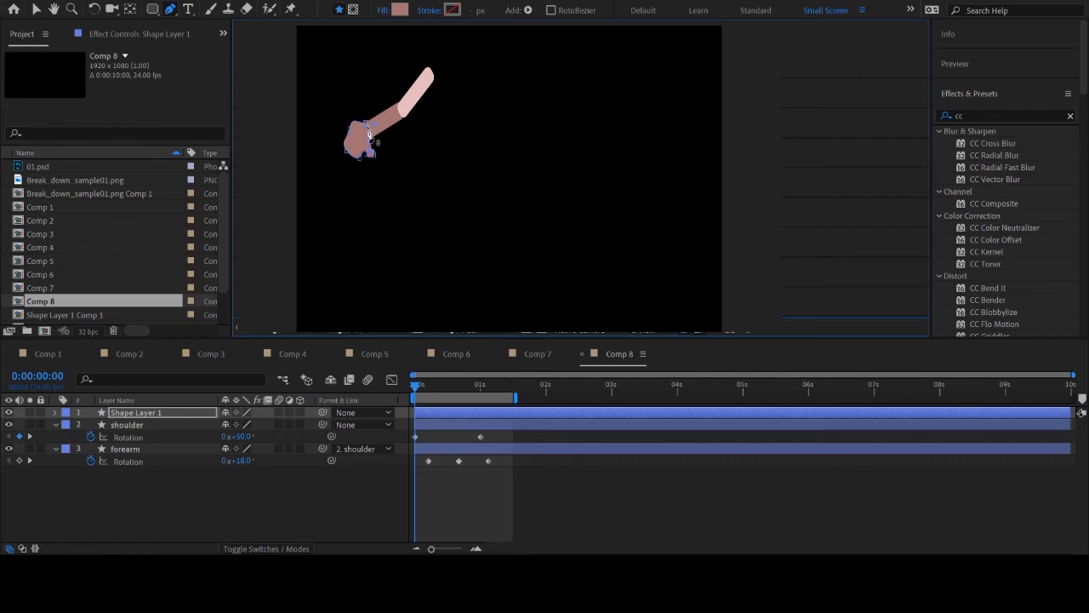
{"action": "left_click", "coordinate": [398, 11]}
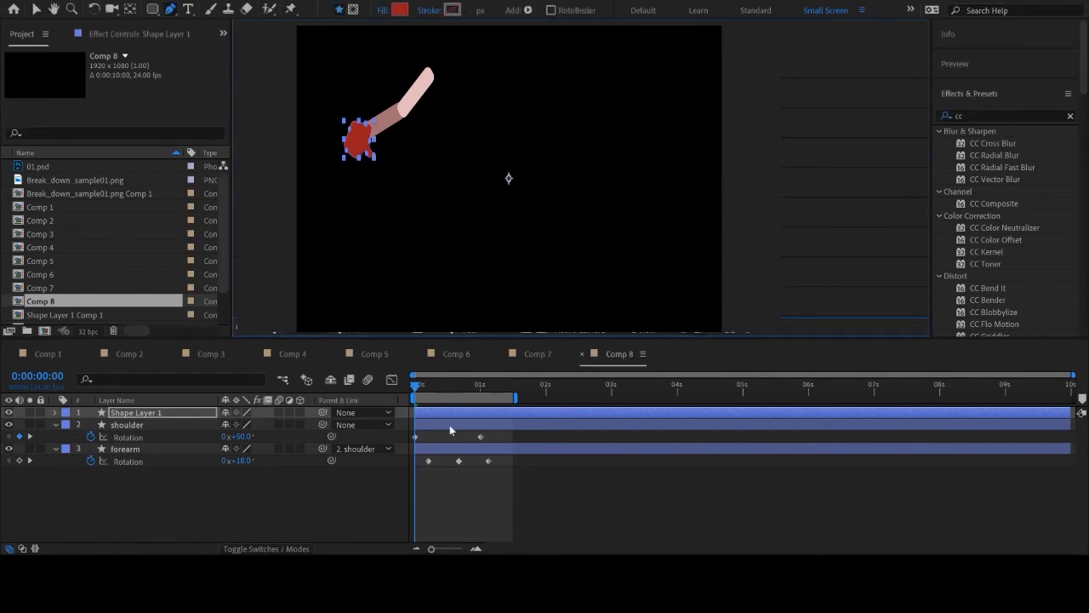
Rename the new shape layer to "hand".
{"action": "left_click", "coordinate": [229, 500]}
{"action": "left_click", "coordinate": [143, 412]}
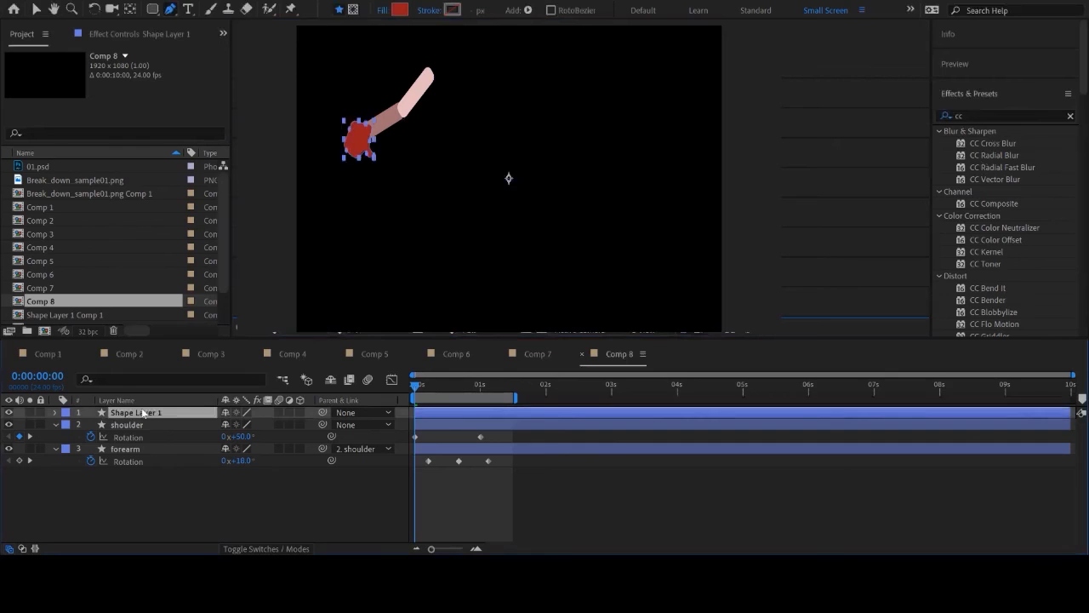
{"action": "key", "text": "Return"}
{"action": "type", "text": "hand"}
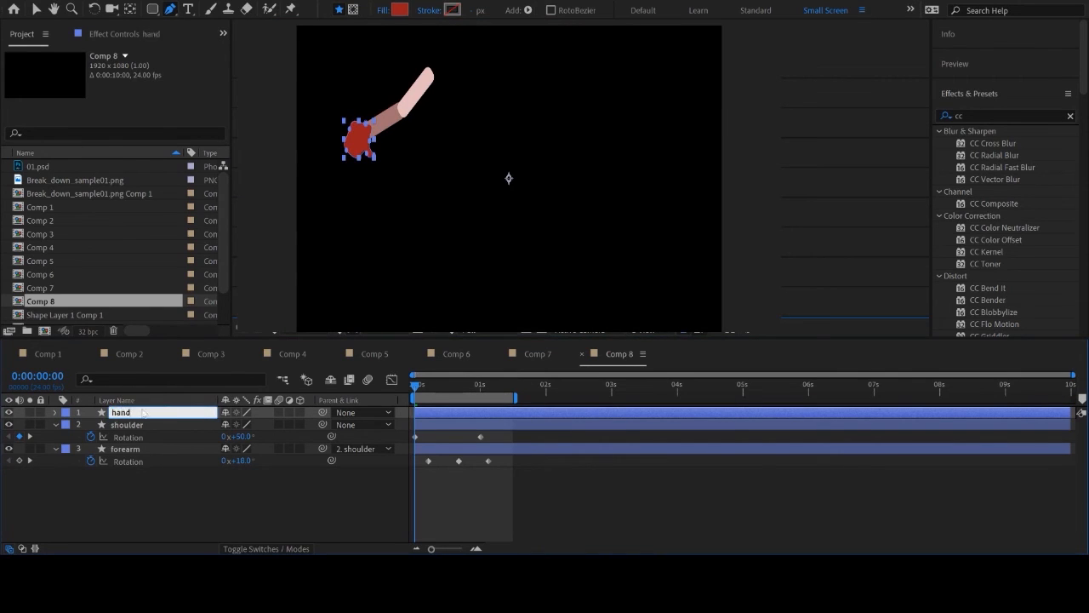
{"action": "key", "text": "Return"}
{"action": "left_click", "coordinate": [147, 499]}
{"action": "left_click", "coordinate": [125, 414]}
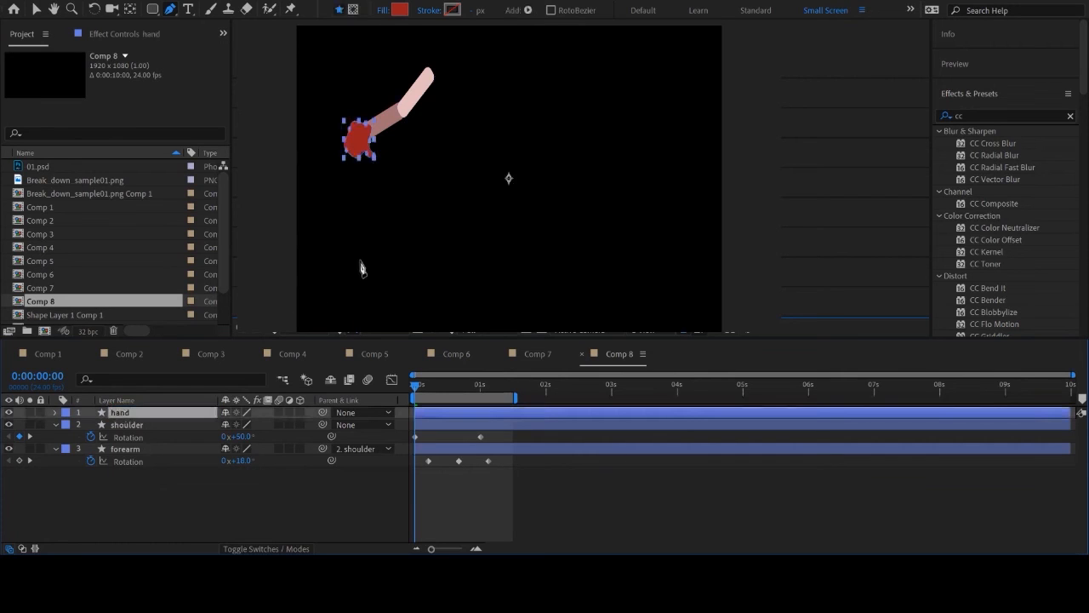
Move the hand layer's anchor point to the wrist and set its Position to 296, 370.
{"action": "left_click", "coordinate": [129, 9]}
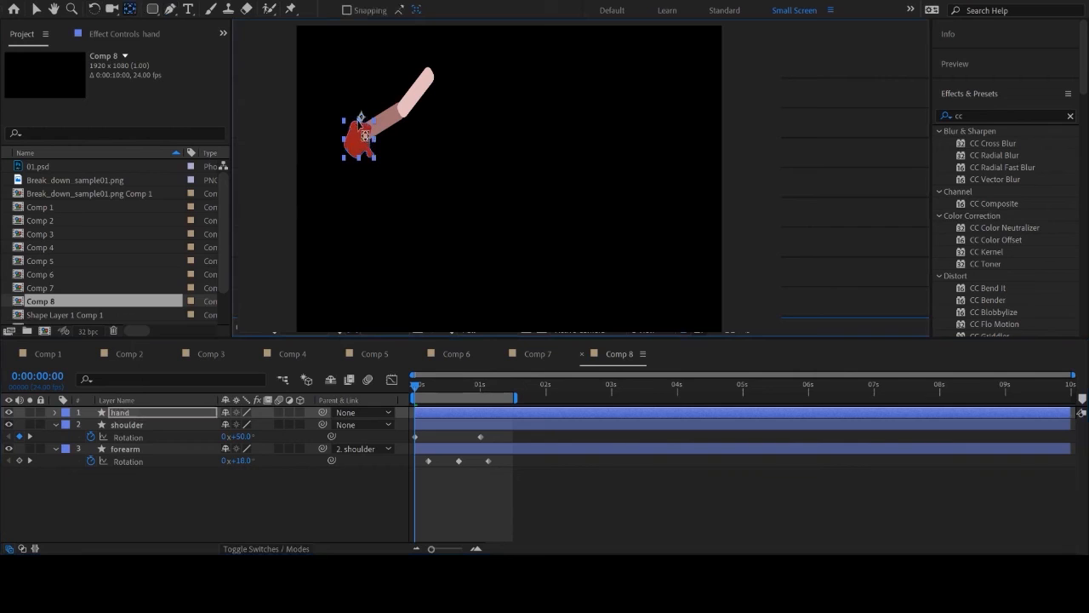
{"action": "key", "text": "p"}
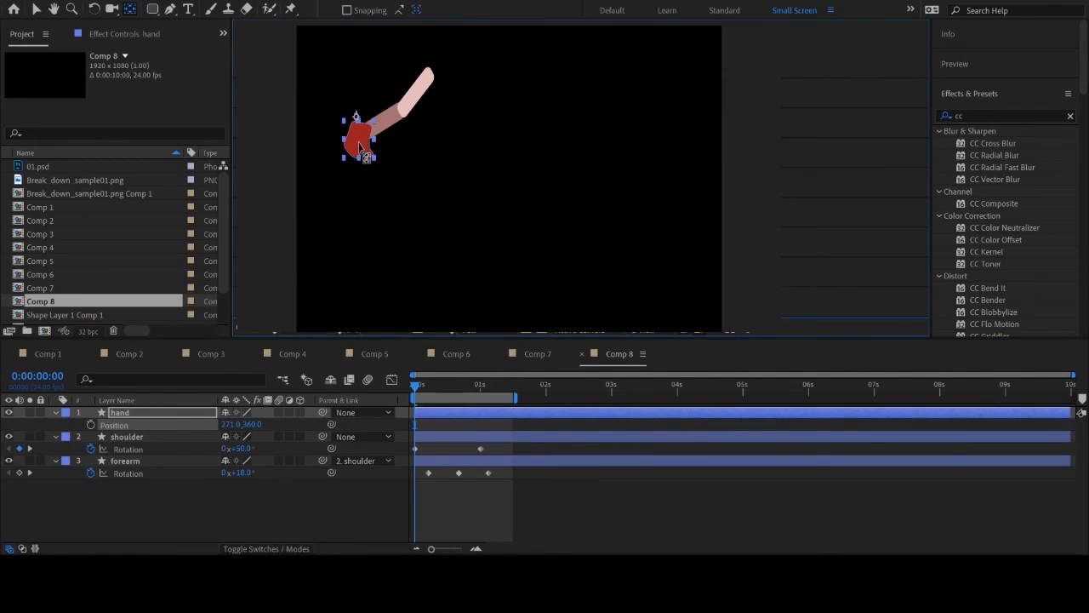
{"action": "mouse_move", "coordinate": [248, 423]}
{"action": "left_mouse_down"}
{"action": "mouse_move", "coordinate": [282, 425]}
{"action": "mouse_move", "coordinate": [258, 416]}
{"action": "mouse_move", "coordinate": [233, 428]}
{"action": "mouse_move", "coordinate": [248, 430]}
{"action": "left_mouse_up"}
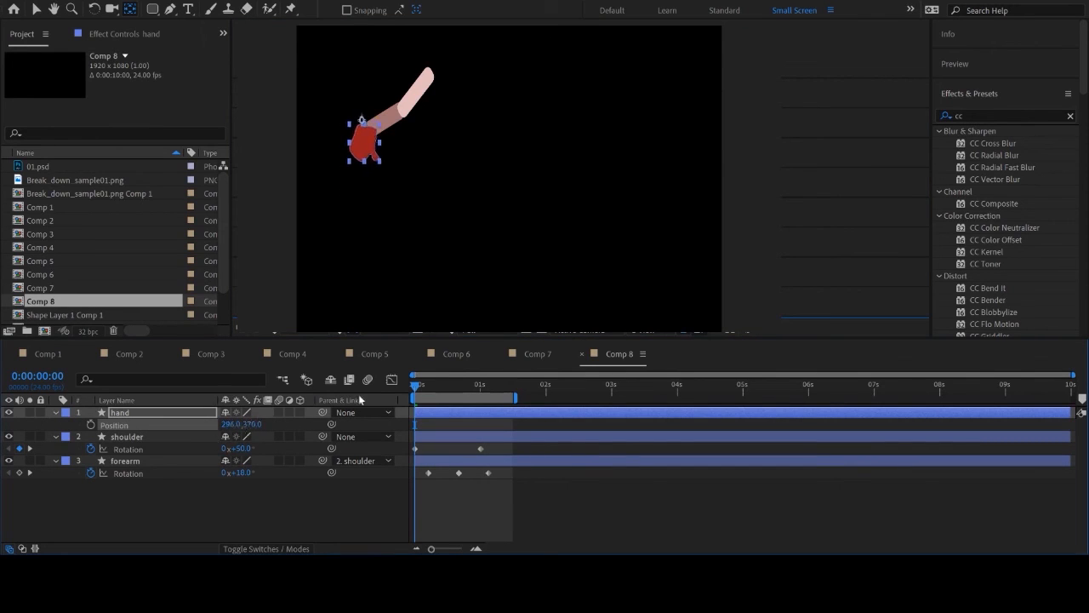
Parent the hand layer to forearm and place it below forearm in the layer stack.
{"action": "left_click_drag", "start_coordinate": [322, 412], "coordinate": [127, 460]}
{"action": "left_click_drag", "start_coordinate": [120, 414], "coordinate": [122, 482]}
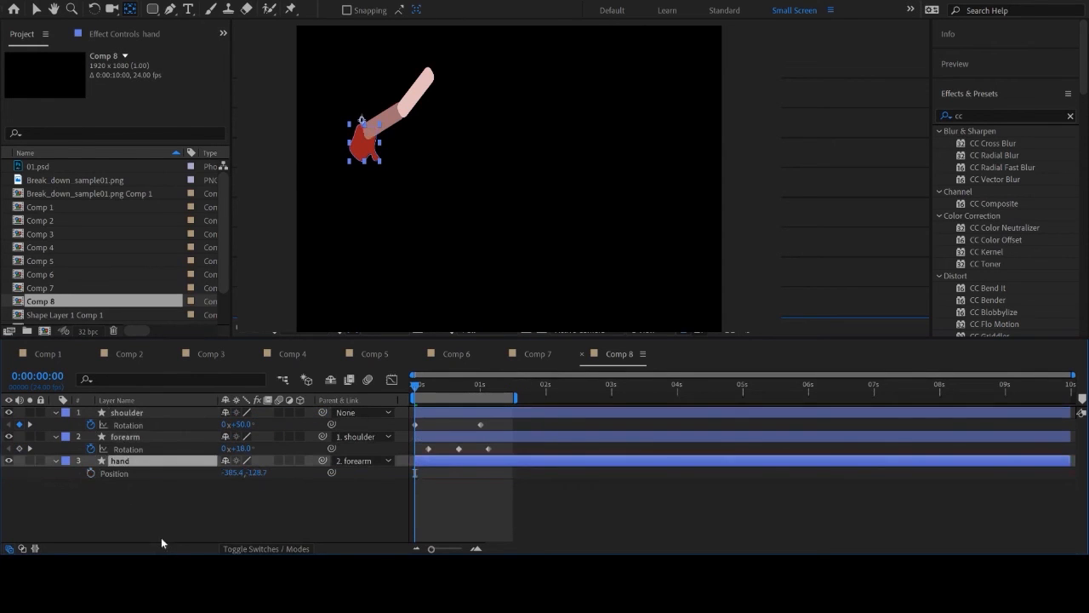
Keyframe the hand's Rotation at 0:00:00:12, at -6° at 0:00:00:21, and rotate it further counterclockwise at 0:00:01:07.
{"action": "left_click_drag", "start_coordinate": [424, 384], "coordinate": [447, 385]}
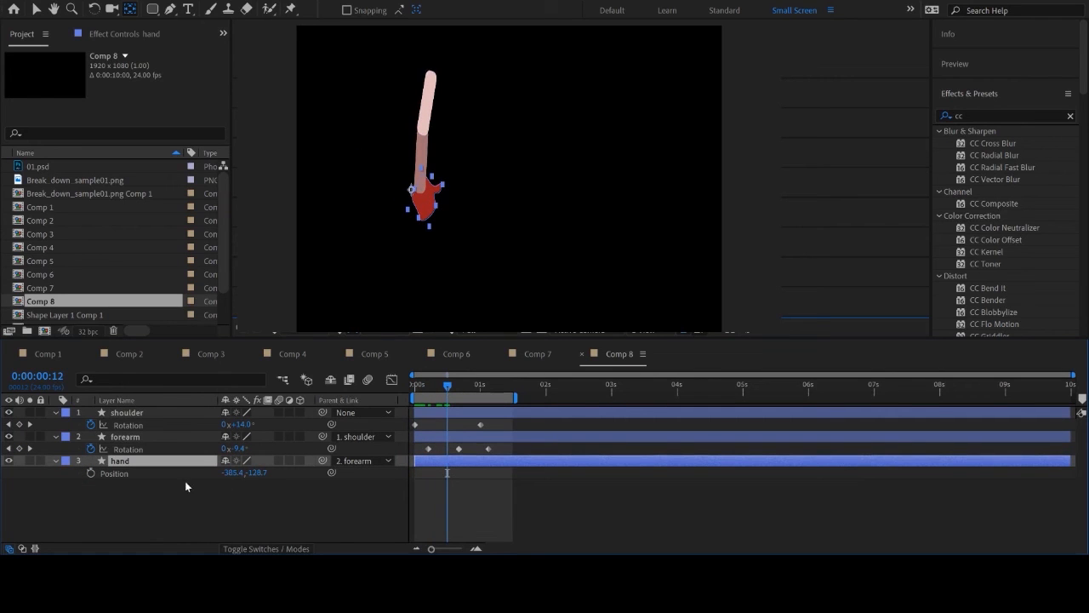
{"action": "key", "text": "r"}
{"action": "left_click", "coordinate": [88, 473]}
{"action": "left_click_drag", "start_coordinate": [448, 387], "coordinate": [472, 387]}
{"action": "left_click_drag", "start_coordinate": [242, 476], "coordinate": [284, 471]}
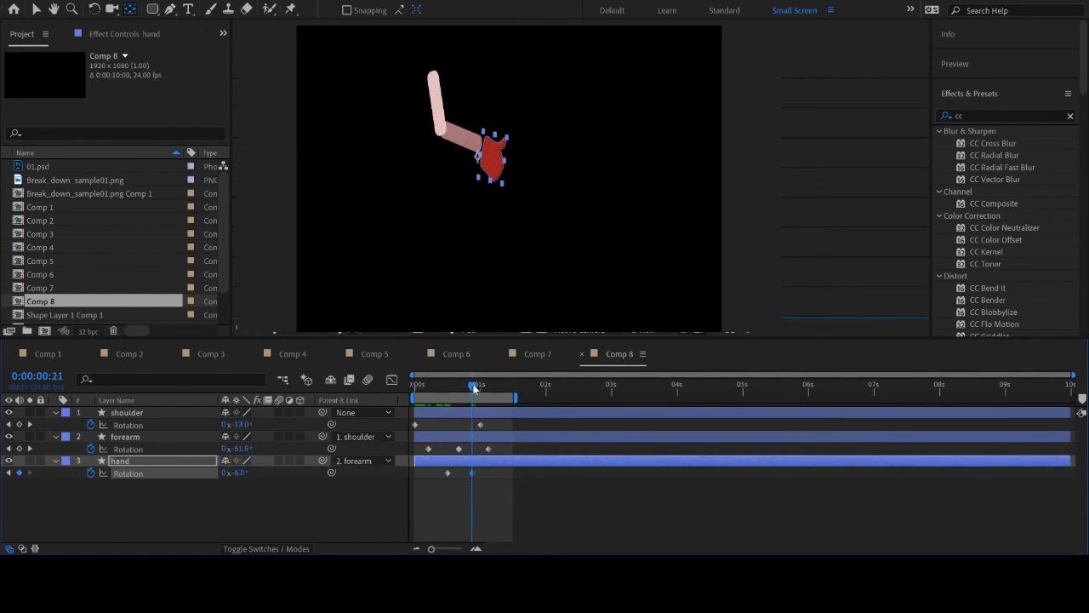
{"action": "left_click_drag", "start_coordinate": [474, 388], "coordinate": [498, 384]}
{"action": "left_click_drag", "start_coordinate": [237, 479], "coordinate": [214, 480]}
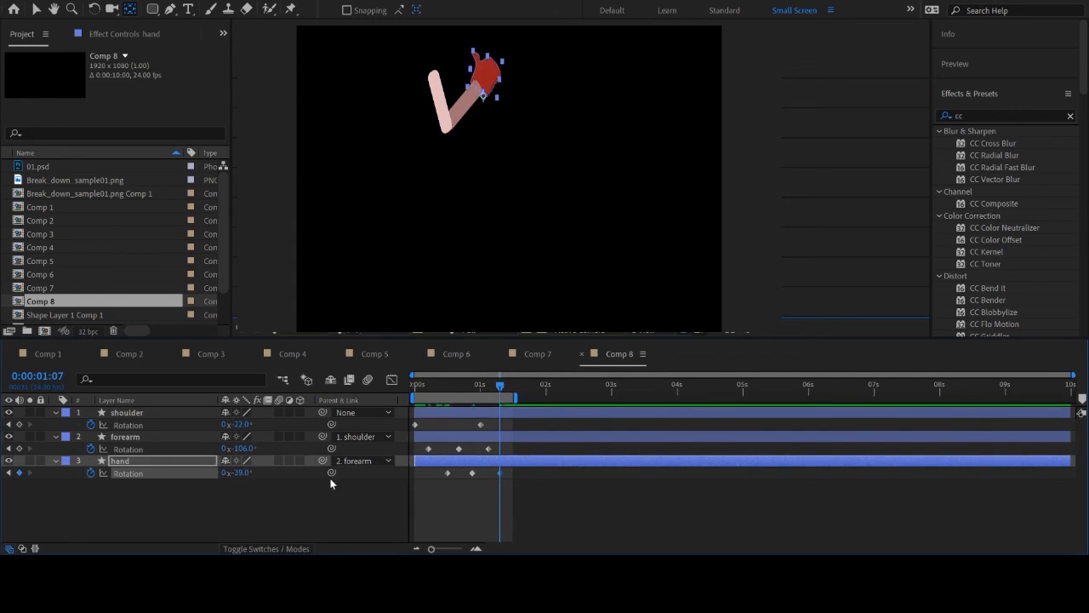
Shift the hand at 0:00:00:00 to a Position of about -386, -153.8 so it sits on the wrist.
{"action": "left_click_drag", "start_coordinate": [499, 388], "coordinate": [360, 391]}
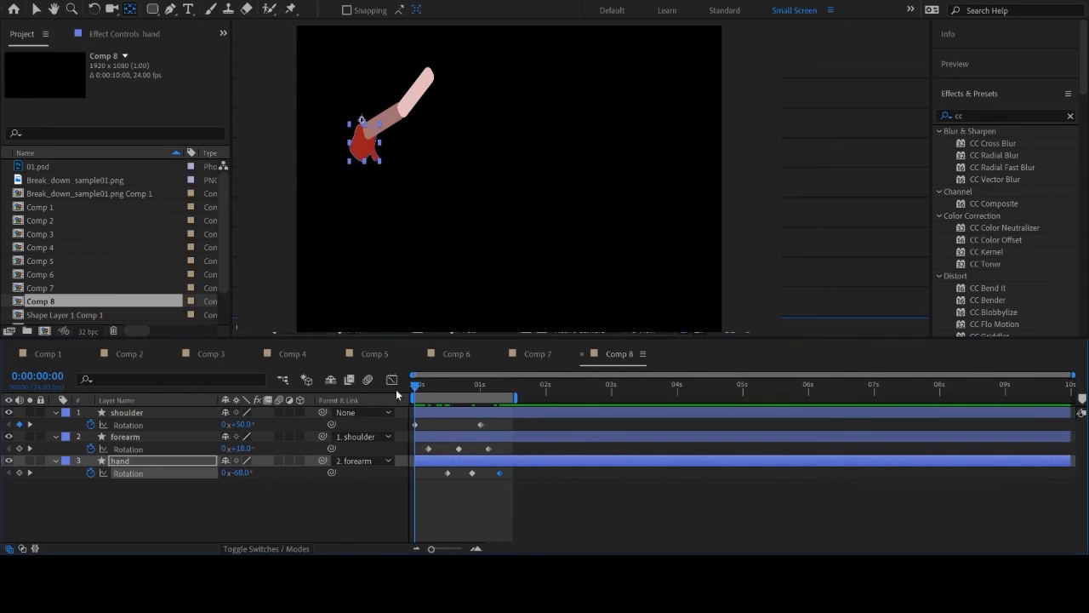
{"action": "key", "text": "End"}
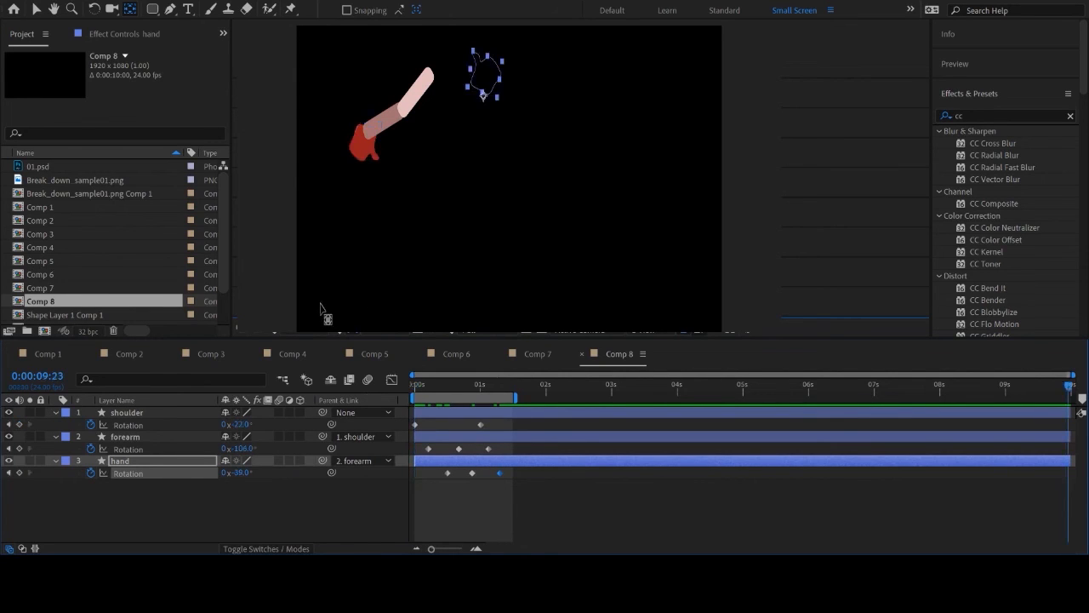
{"action": "key", "text": "p"}
{"action": "left_click_drag", "start_coordinate": [439, 383], "coordinate": [369, 381]}
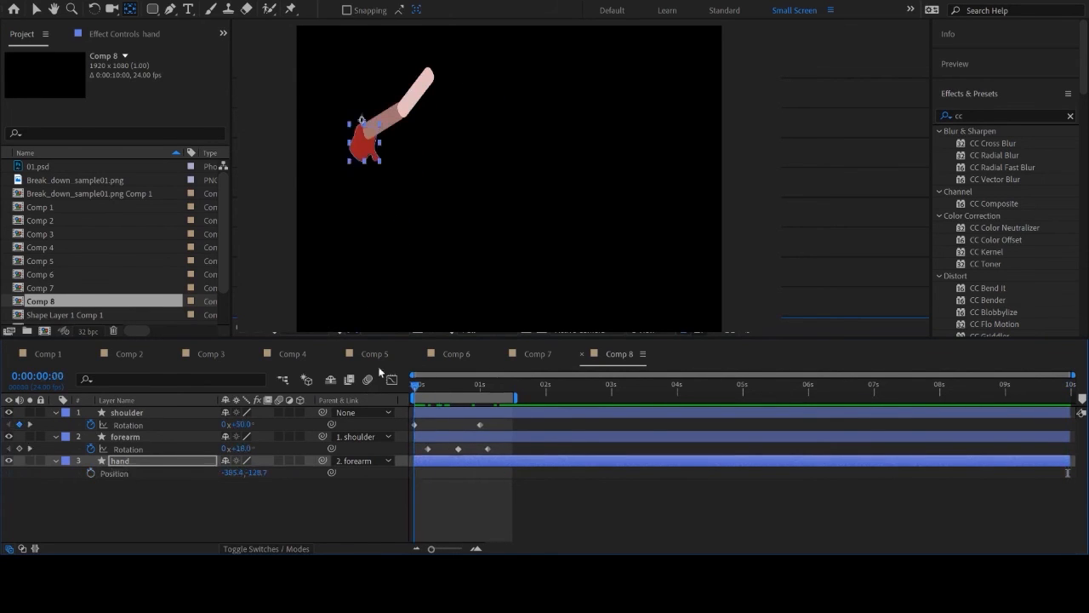
{"action": "left_click", "coordinate": [36, 10]}
{"action": "left_click_drag", "start_coordinate": [356, 151], "coordinate": [361, 149]}
{"action": "left_click", "coordinate": [519, 506]}
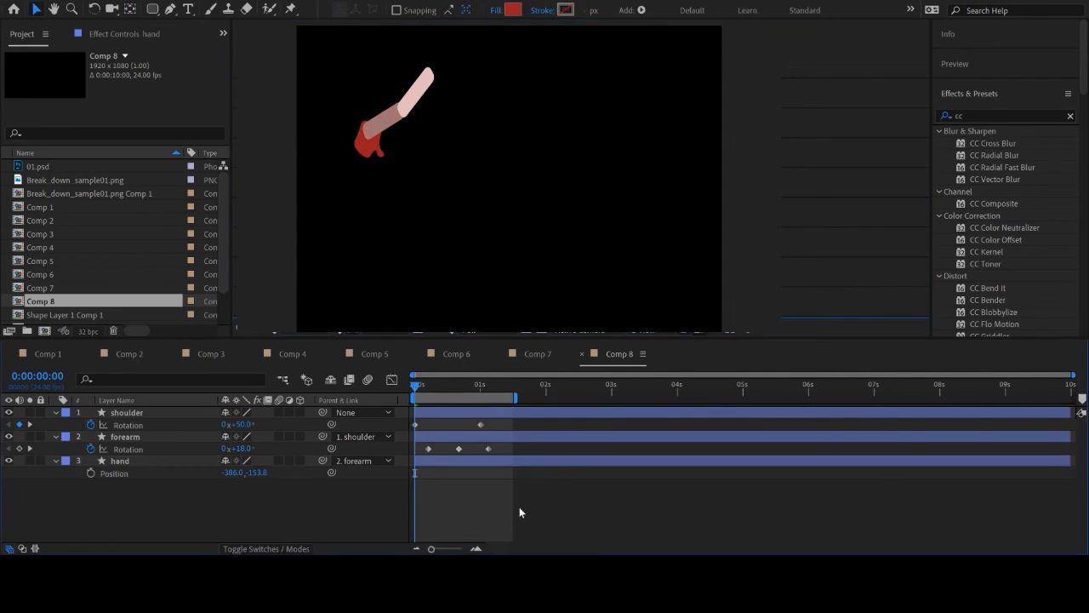
Preview the arm swing close up and park the playhead at 0:00:00:15.
{"action": "key", "text": "space"}
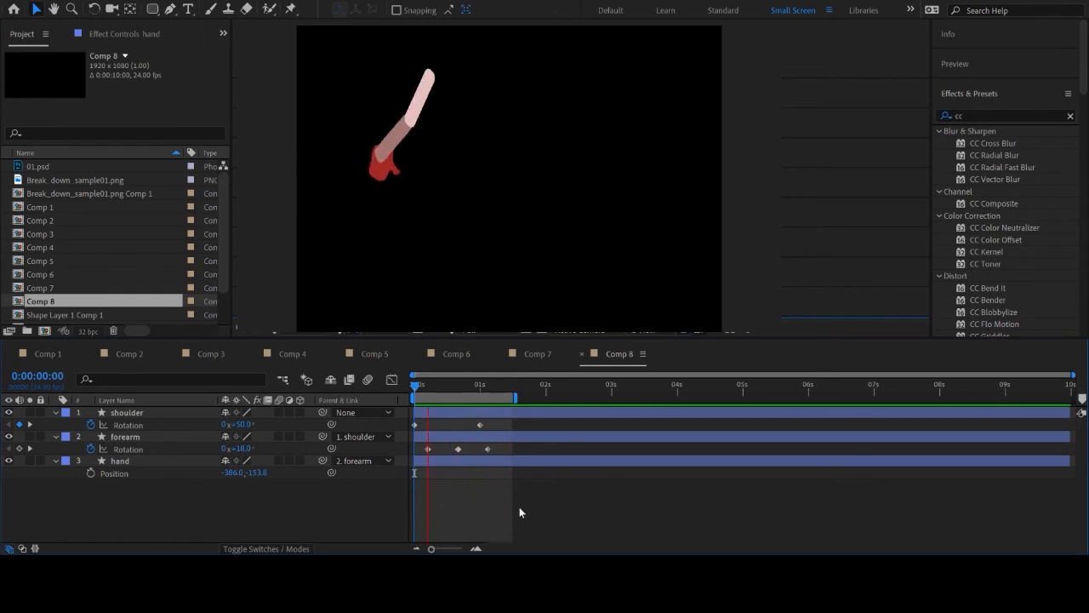
{"action": "scroll", "coordinate": [444, 168], "scroll_direction": "up", "scroll_amount": 2}
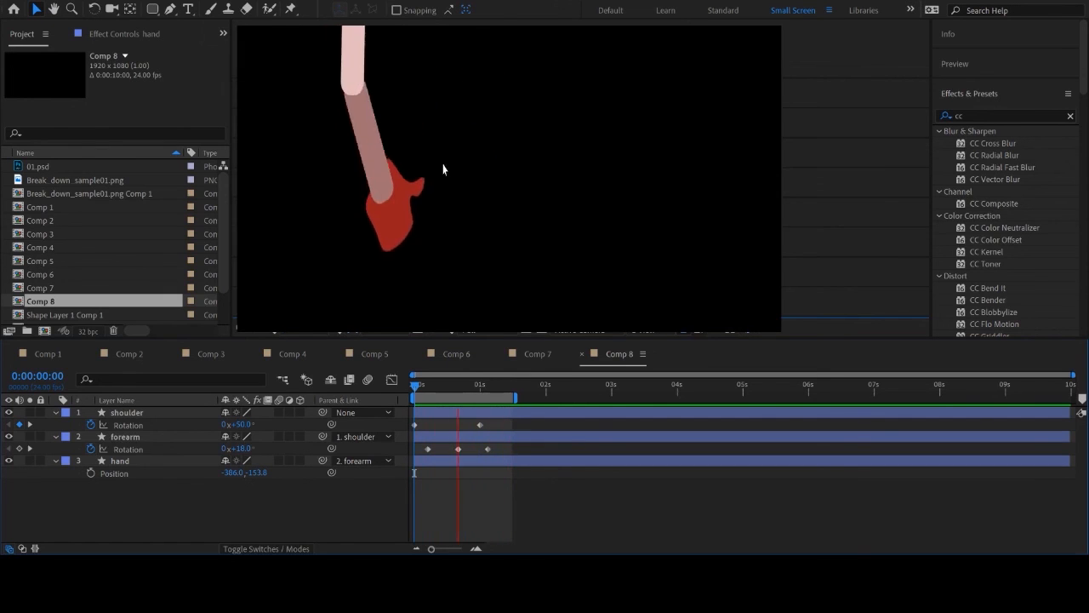
{"action": "left_click_drag", "start_coordinate": [414, 117], "coordinate": [462, 199]}
{"action": "key", "text": "space"}
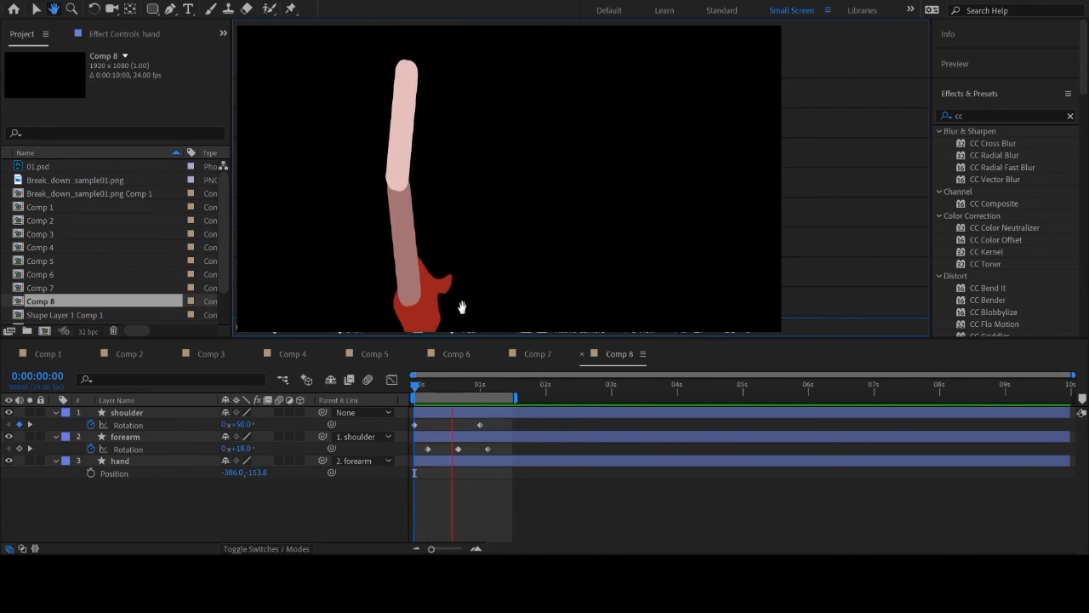
{"action": "key", "text": "space"}
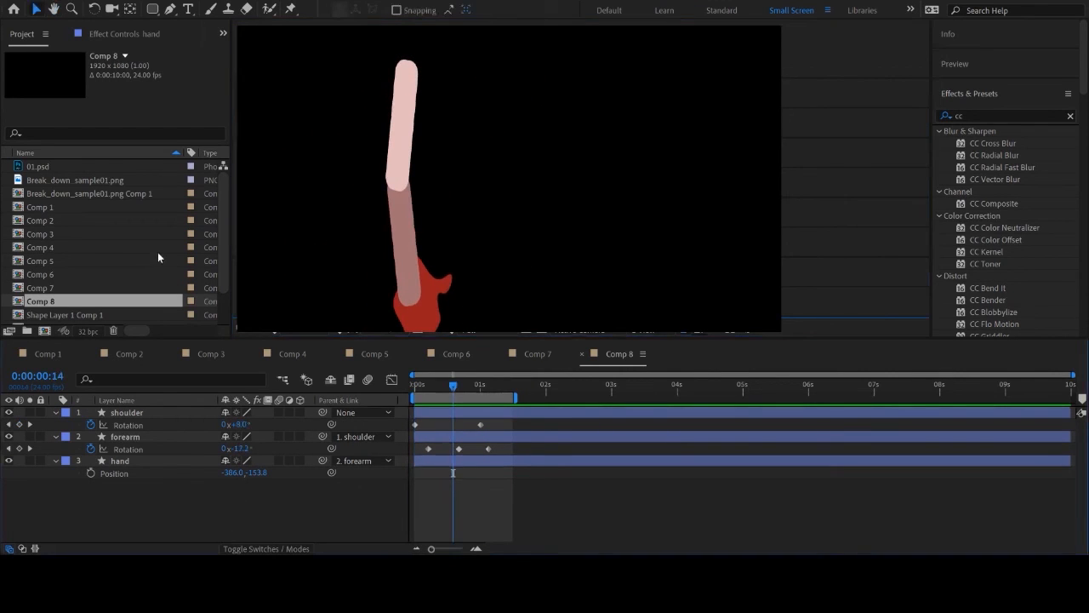
{"action": "left_click_drag", "start_coordinate": [453, 388], "coordinate": [456, 387]}
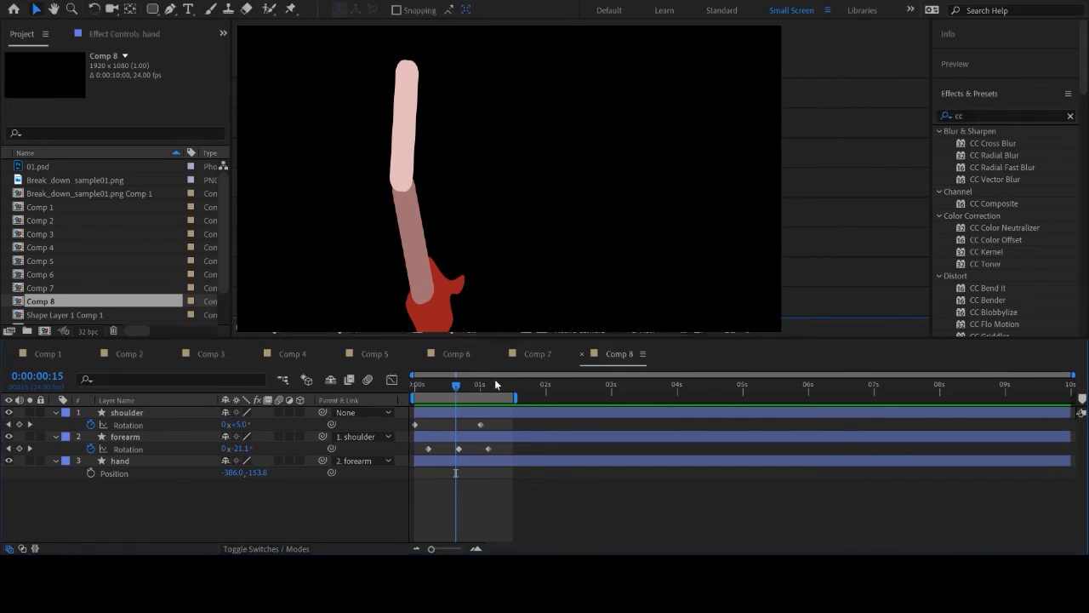
Create a project folder named "seqs".
{"action": "scroll", "coordinate": [79, 267], "scroll_direction": "down", "scroll_amount": 2}
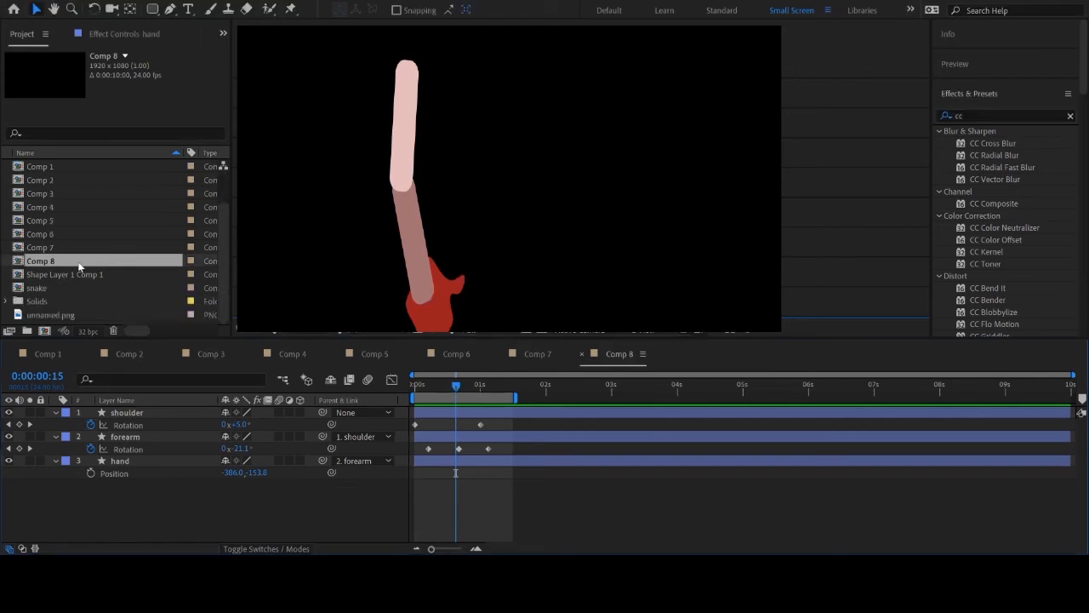
{"action": "scroll", "coordinate": [70, 263], "scroll_direction": "up", "scroll_amount": 2}
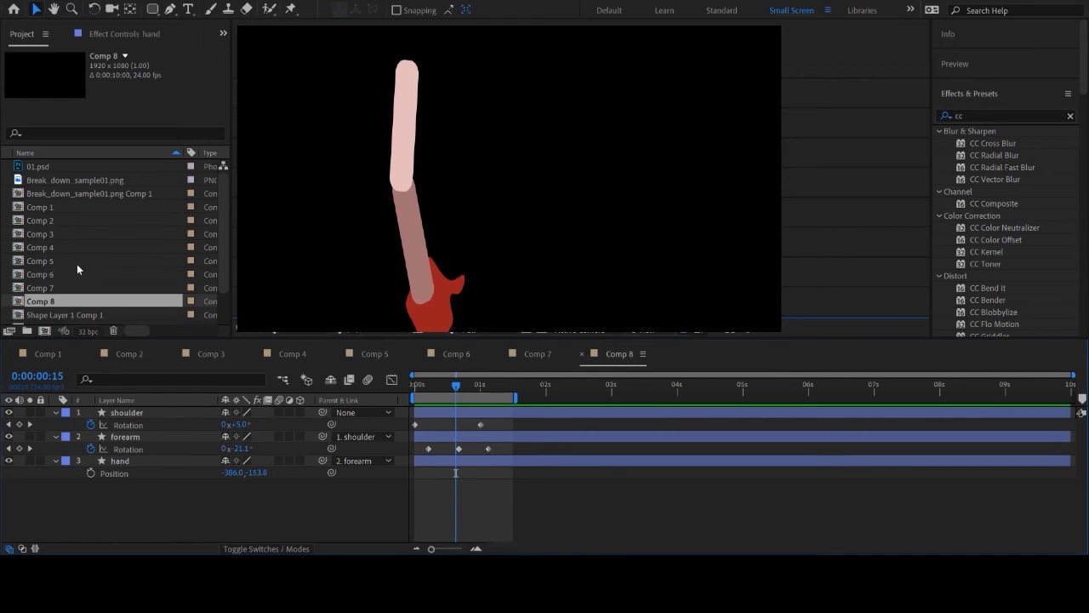
{"action": "left_click", "coordinate": [28, 330]}
{"action": "type", "text": "se"}
{"action": "key", "text": "Return"}
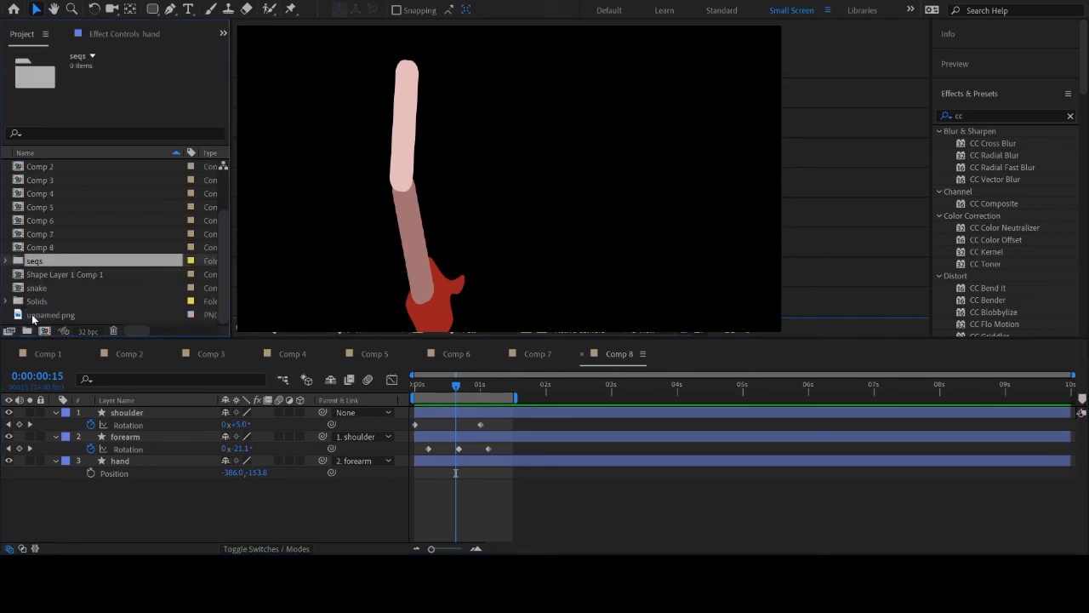
Move Comp 1 to Comp 8, Shape Layer 1 Comp 1, snake and Break_down_sample01.png Comp 1 into the seqs folder.
{"action": "left_click", "coordinate": [29, 247]}
{"action": "left_click", "coordinate": [49, 179], "text": "shift"}
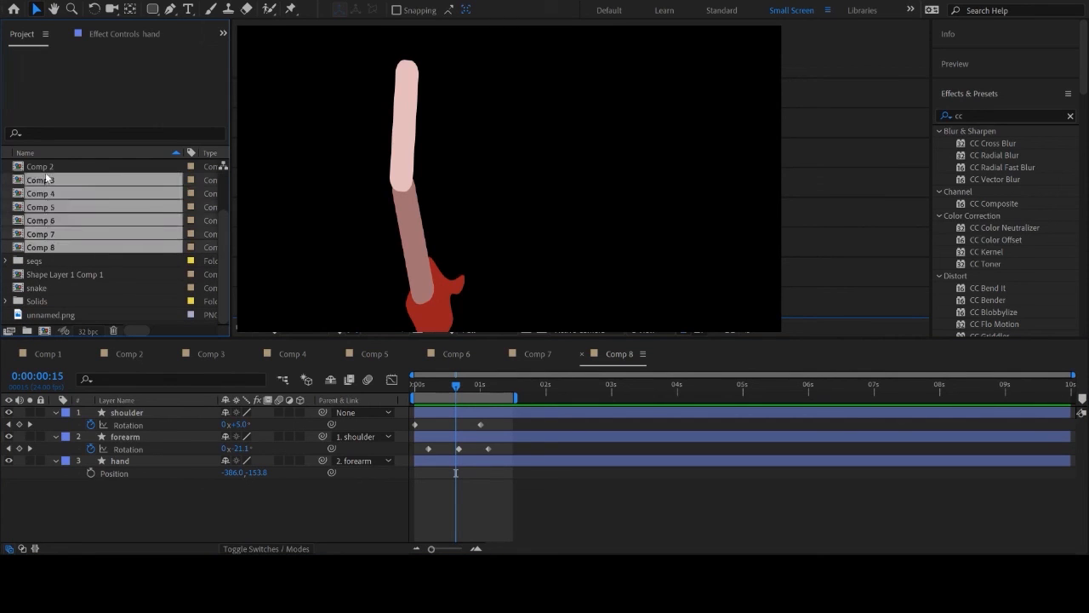
{"action": "left_click_drag", "start_coordinate": [37, 253], "coordinate": [40, 263]}
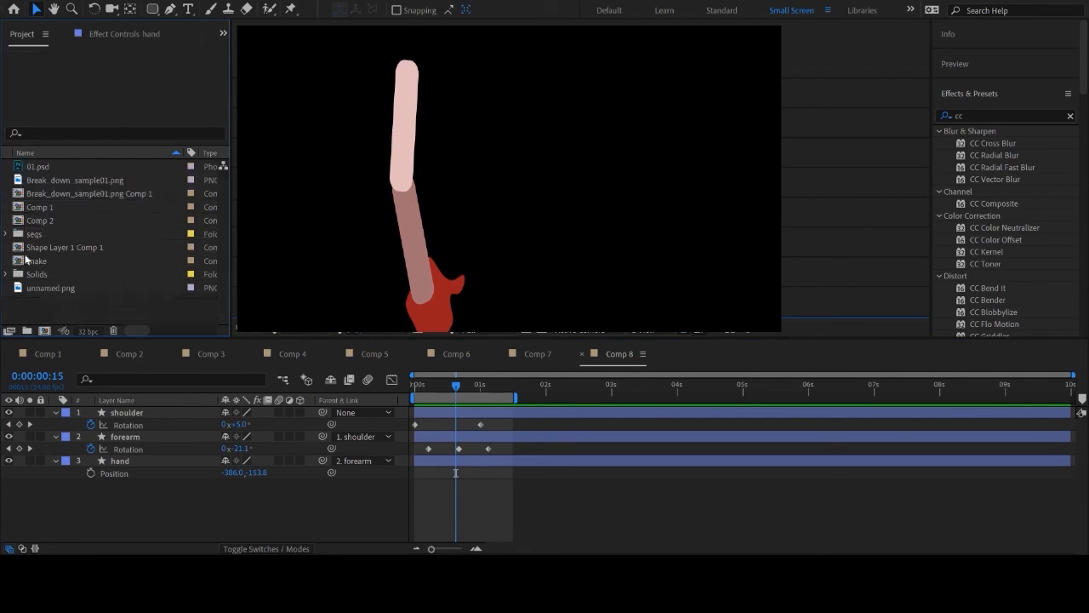
{"action": "left_click", "coordinate": [34, 248]}
{"action": "left_click", "coordinate": [38, 262], "text": "ctrl"}
{"action": "left_click", "coordinate": [34, 235], "text": "ctrl"}
{"action": "left_click_drag", "start_coordinate": [36, 234], "coordinate": [36, 230]}
{"action": "left_click", "coordinate": [38, 197]}
{"action": "left_click", "coordinate": [36, 221], "text": "shift"}
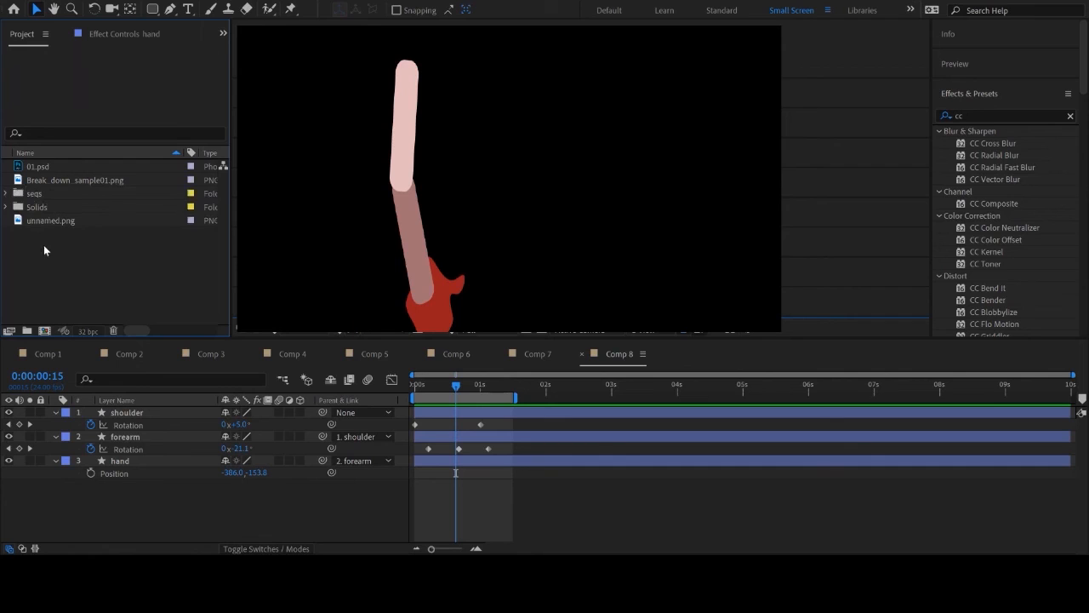
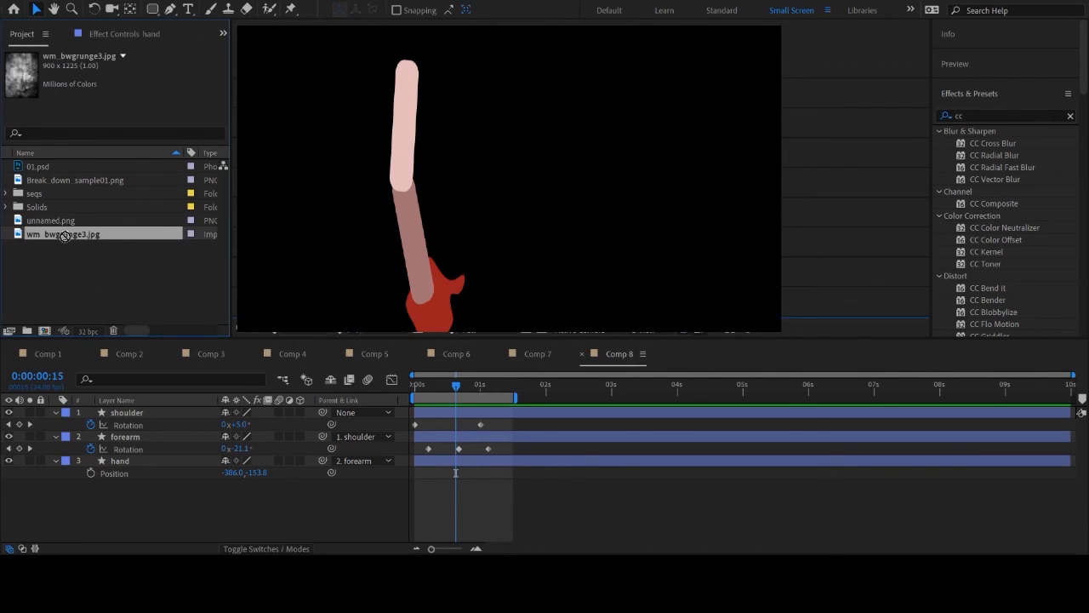
Add wm_bwgrunge3.jpg as the top layer covering the arm and set its blending mode to Luminosity.
{"action": "left_click_drag", "start_coordinate": [160, 376], "coordinate": [166, 402]}
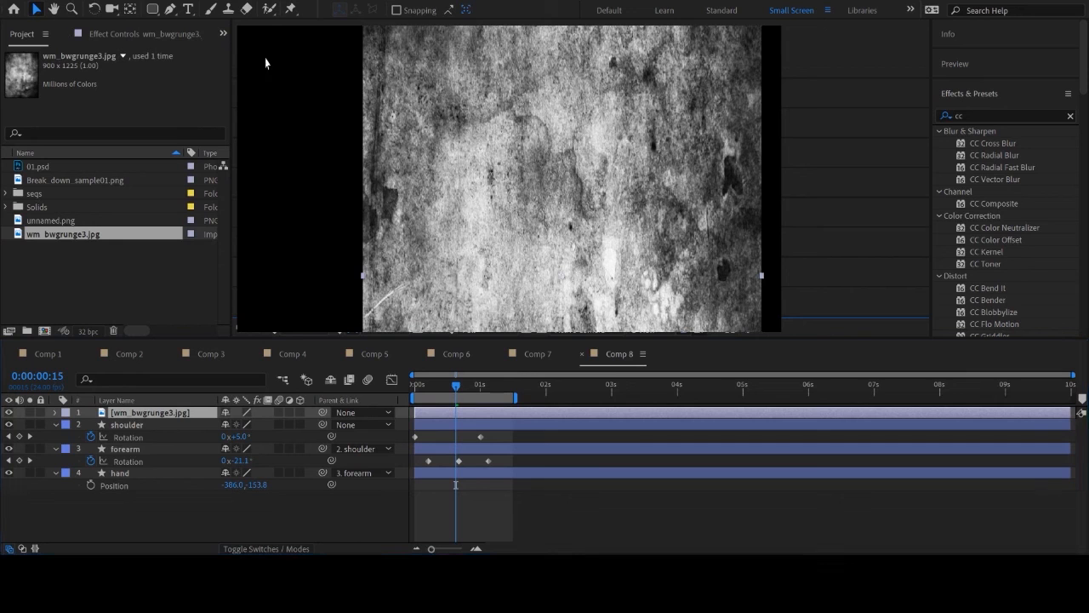
{"action": "left_click_drag", "start_coordinate": [625, 167], "coordinate": [482, 233]}
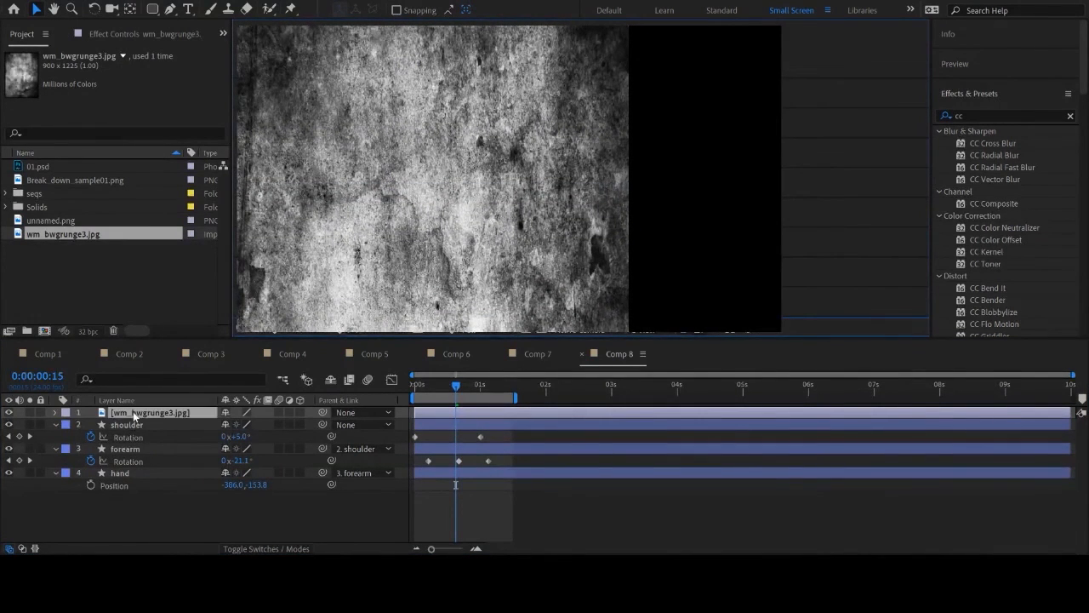
{"action": "left_click", "coordinate": [293, 549]}
{"action": "left_click", "coordinate": [293, 550]}
{"action": "left_click", "coordinate": [294, 550]}
{"action": "left_click", "coordinate": [294, 549]}
{"action": "left_click", "coordinate": [294, 548]}
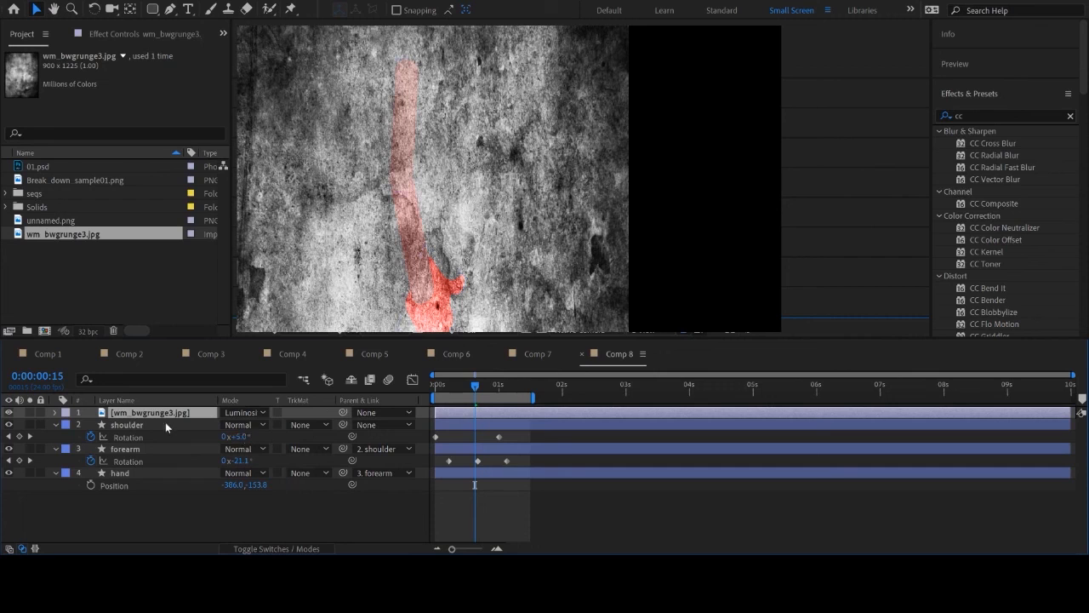
Reorder the layers so wm_bwgrunge3.jpg sits directly below the shoulder layer, and select the texture layer.
{"action": "left_click", "coordinate": [126, 424]}
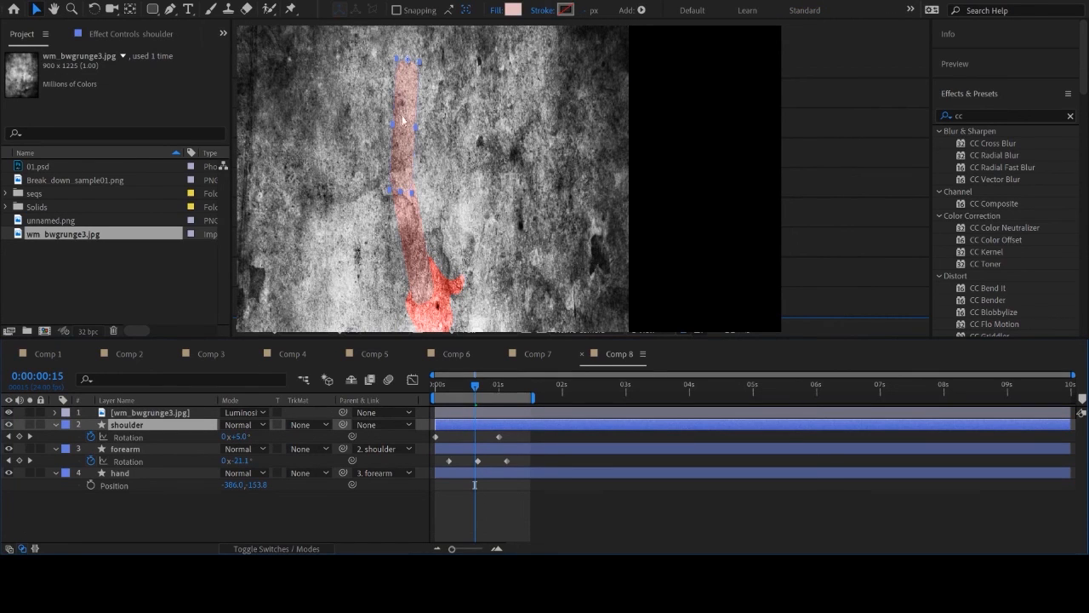
{"action": "left_click_drag", "start_coordinate": [125, 417], "coordinate": [129, 441]}
{"action": "left_click", "coordinate": [127, 414]}
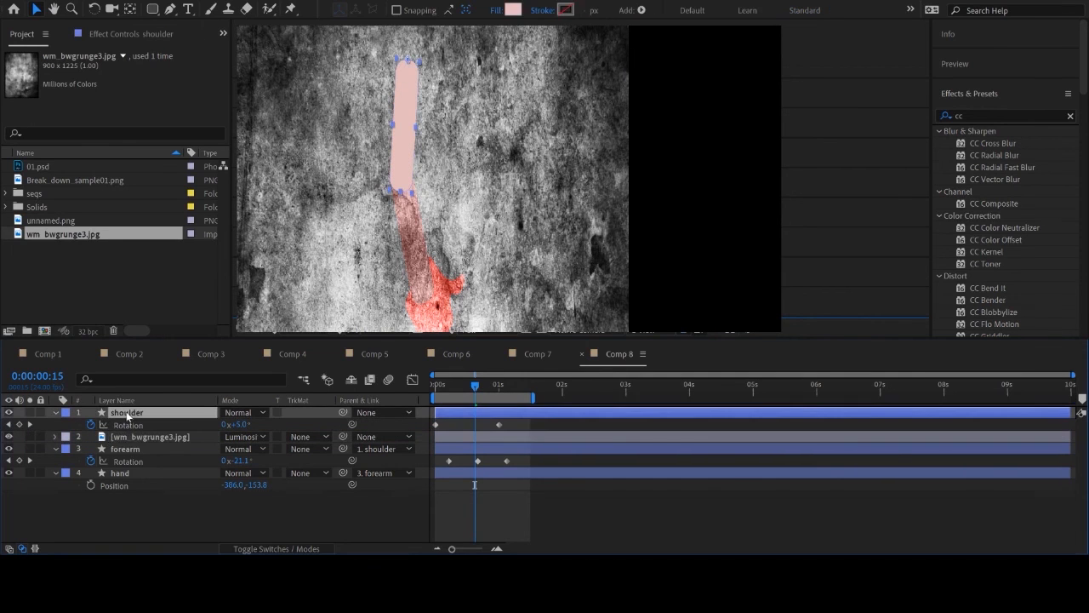
{"action": "left_click", "coordinate": [125, 436]}
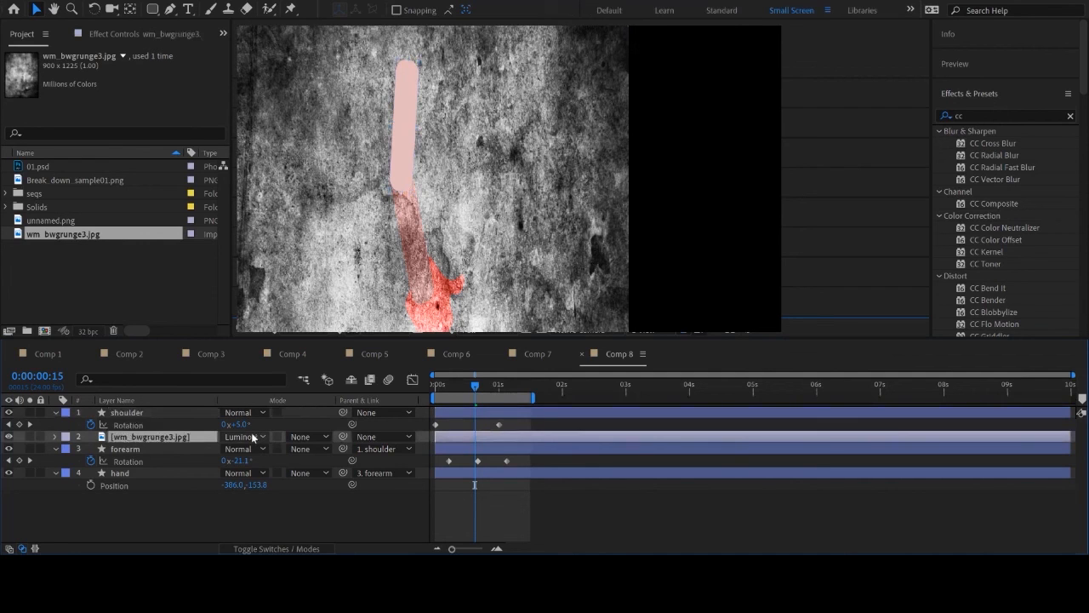
Set the wm_bwgrunge3.jpg layer's track matte to Alpha so the texture is confined to the shoulder, and check it during the motion.
{"action": "left_click", "coordinate": [199, 496]}
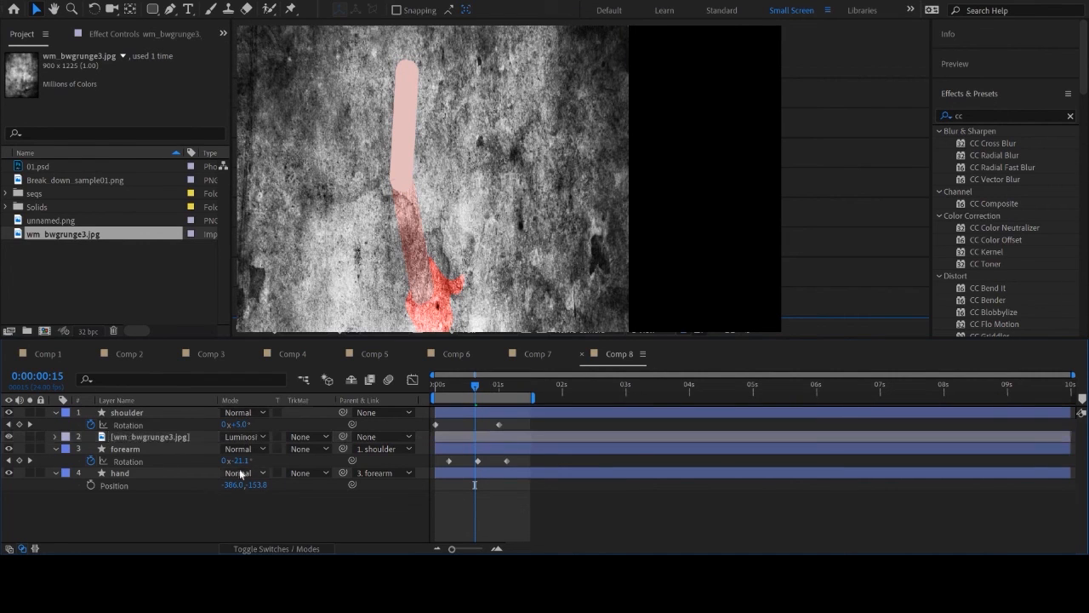
{"action": "left_click", "coordinate": [306, 437]}
{"action": "left_click", "coordinate": [329, 459]}
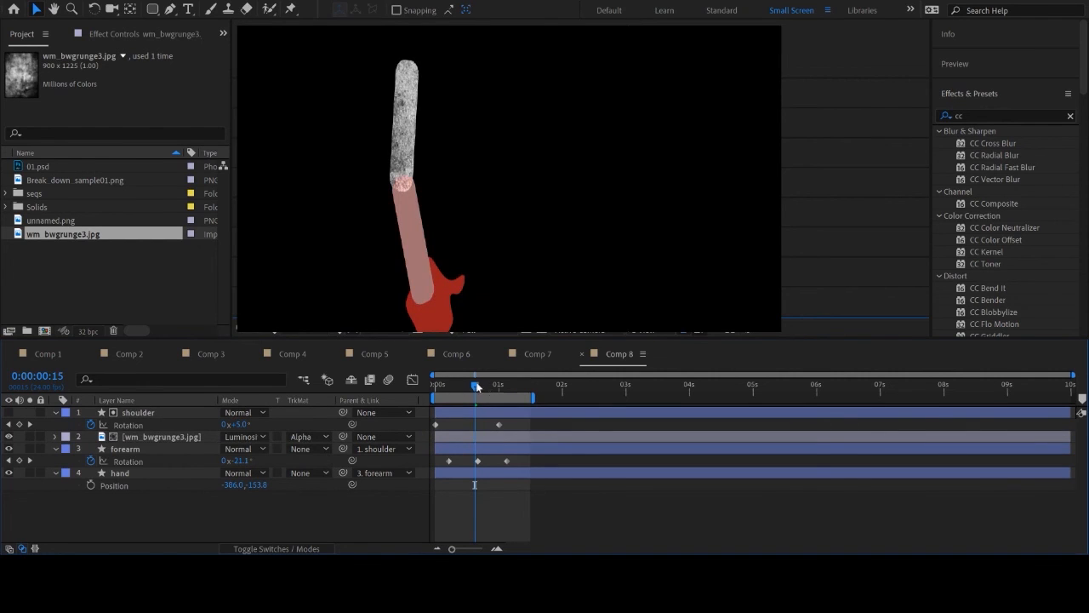
{"action": "mouse_move", "coordinate": [473, 387]}
{"action": "left_mouse_down"}
{"action": "mouse_move", "coordinate": [424, 387]}
{"action": "mouse_move", "coordinate": [522, 382]}
{"action": "mouse_move", "coordinate": [424, 380]}
{"action": "mouse_move", "coordinate": [511, 367]}
{"action": "mouse_move", "coordinate": [463, 375]}
{"action": "left_mouse_up"}
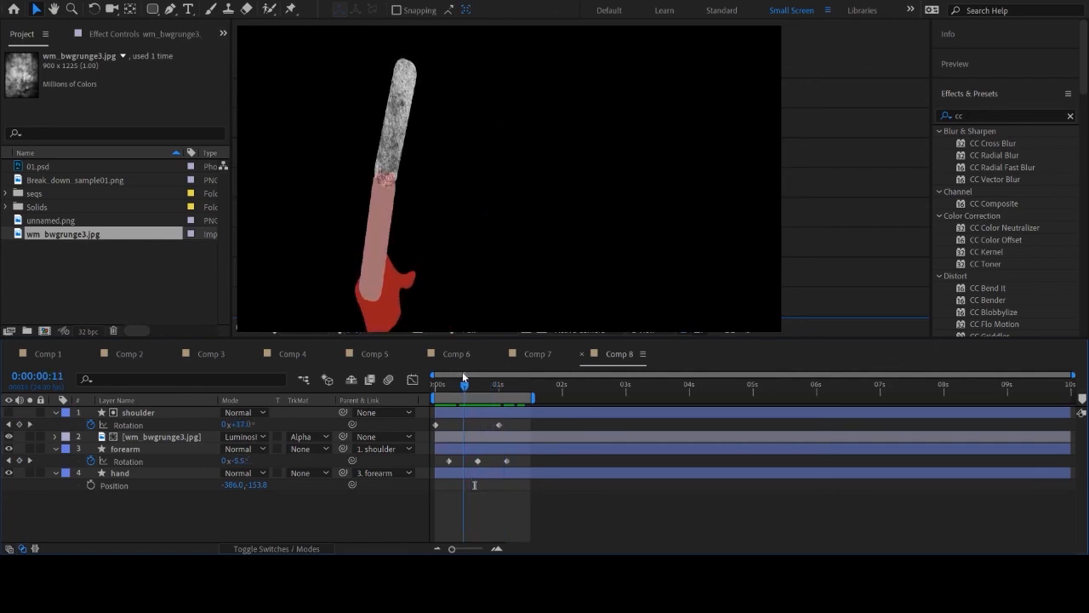
Parent the wm_bwgrunge3.jpg layer to the shoulder layer and check that the texture follows the rotation.
{"action": "left_click", "coordinate": [147, 439]}
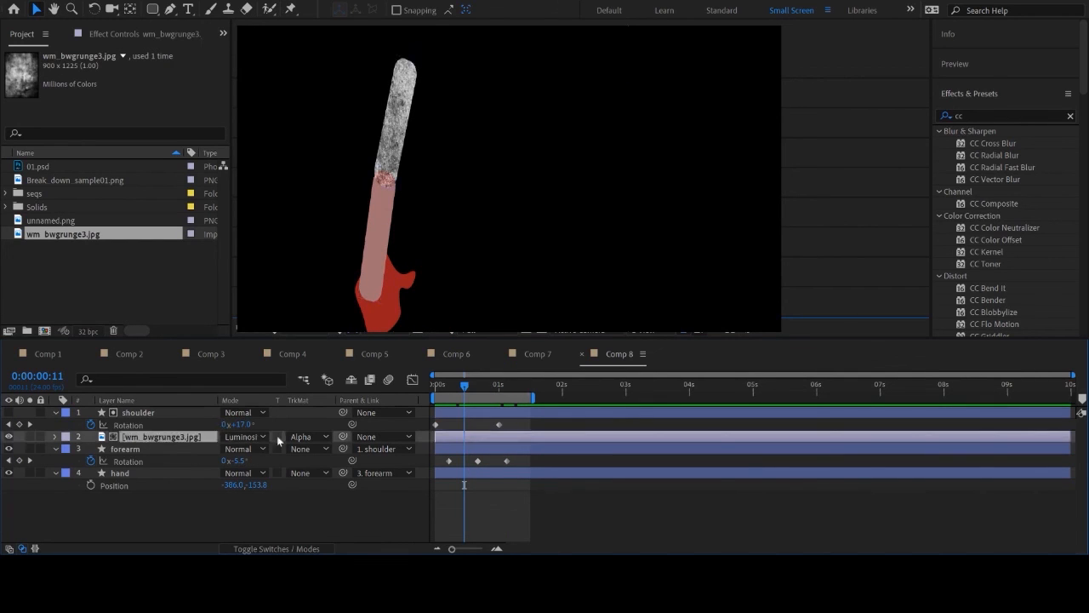
{"action": "left_click_drag", "start_coordinate": [174, 425], "coordinate": [141, 413]}
{"action": "mouse_move", "coordinate": [463, 389]}
{"action": "left_mouse_down"}
{"action": "mouse_move", "coordinate": [411, 389]}
{"action": "mouse_move", "coordinate": [525, 388]}
{"action": "mouse_move", "coordinate": [445, 392]}
{"action": "mouse_move", "coordinate": [510, 393]}
{"action": "mouse_move", "coordinate": [437, 403]}
{"action": "mouse_move", "coordinate": [448, 401]}
{"action": "left_mouse_up"}
Duplicate the shoulder layer, make the copy visible and set its blending mode to Color.
{"action": "left_click", "coordinate": [132, 415]}
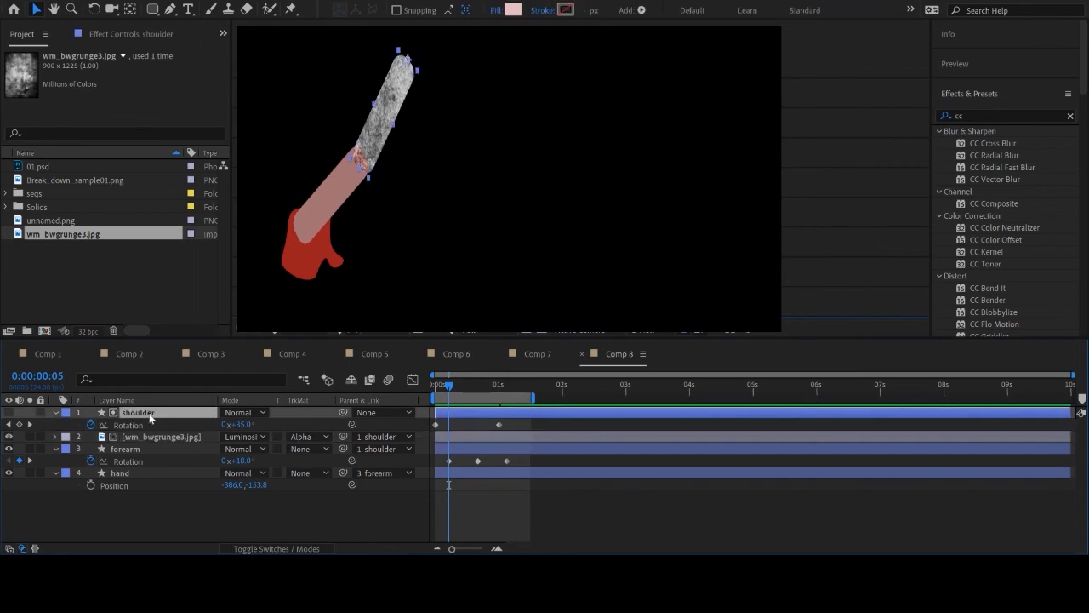
{"action": "key", "text": "ctrl+d"}
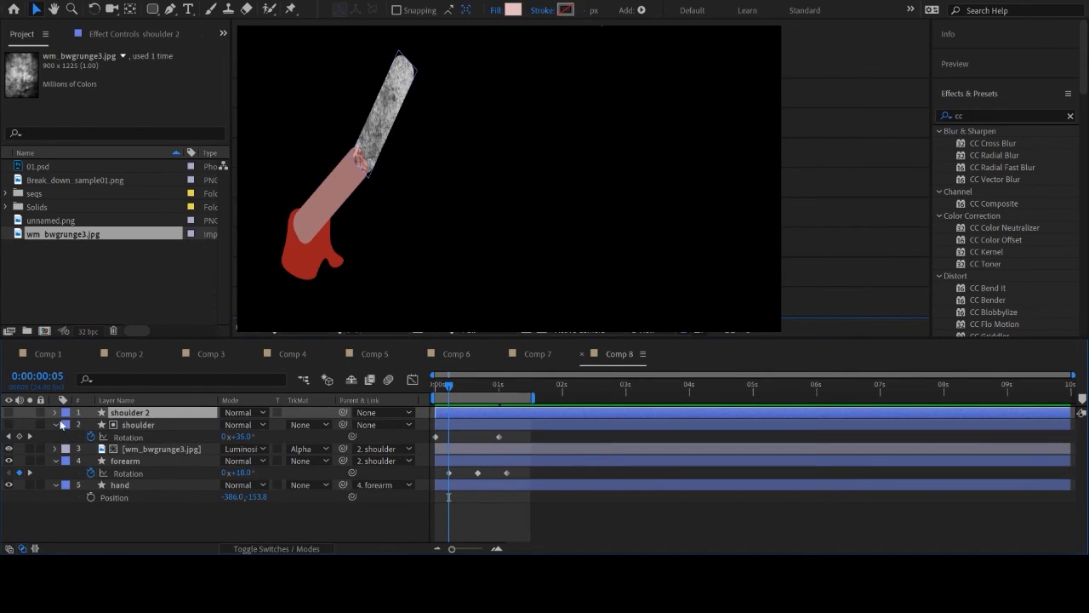
{"action": "left_click", "coordinate": [8, 414]}
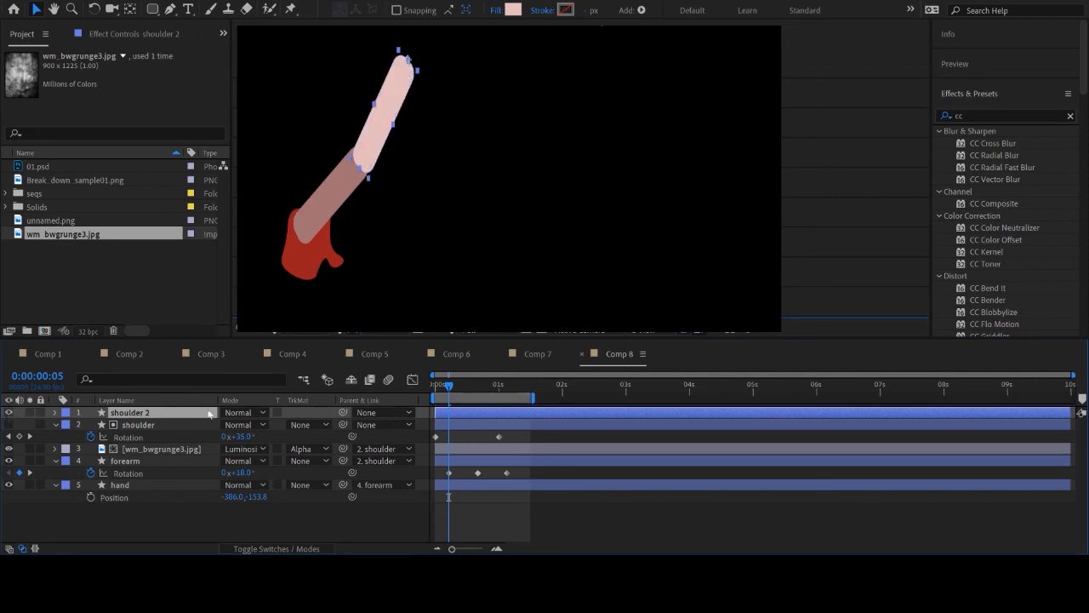
{"action": "left_click", "coordinate": [277, 482]}
{"action": "left_click", "coordinate": [206, 518]}
{"action": "left_click", "coordinate": [369, 117]}
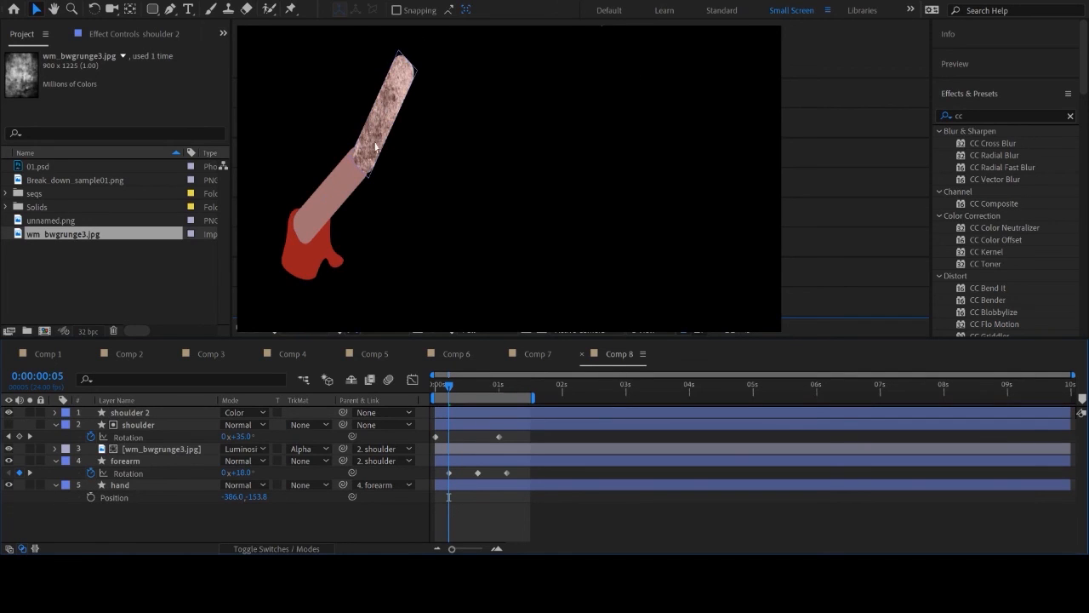
Preview the textured arm animation from the first frame and extend the work area's end past 2 seconds.
{"action": "key", "text": "Home"}
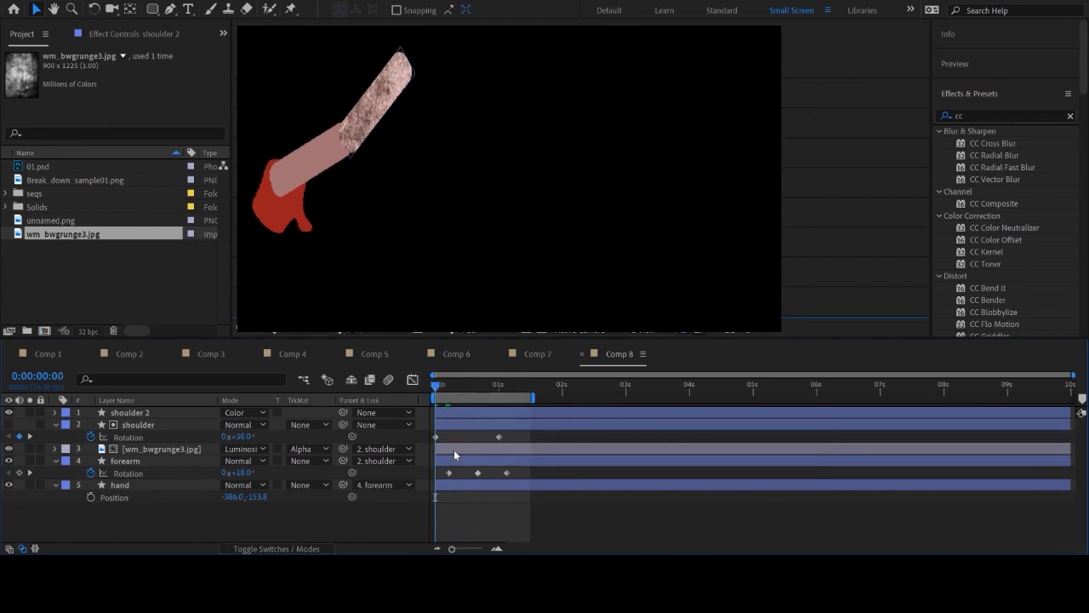
{"action": "key", "text": "space"}
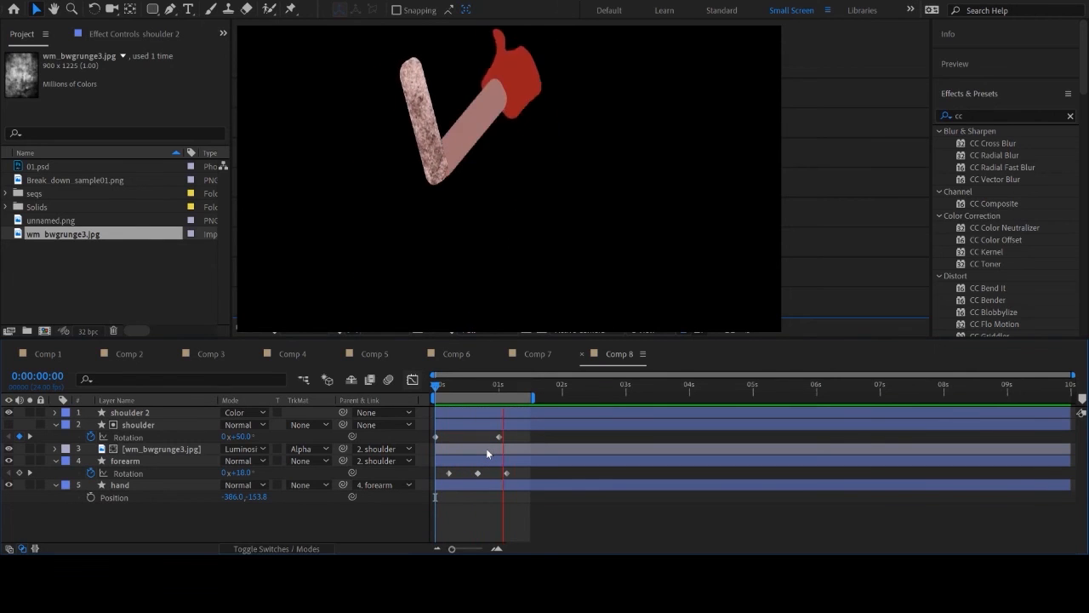
{"action": "key", "text": "space"}
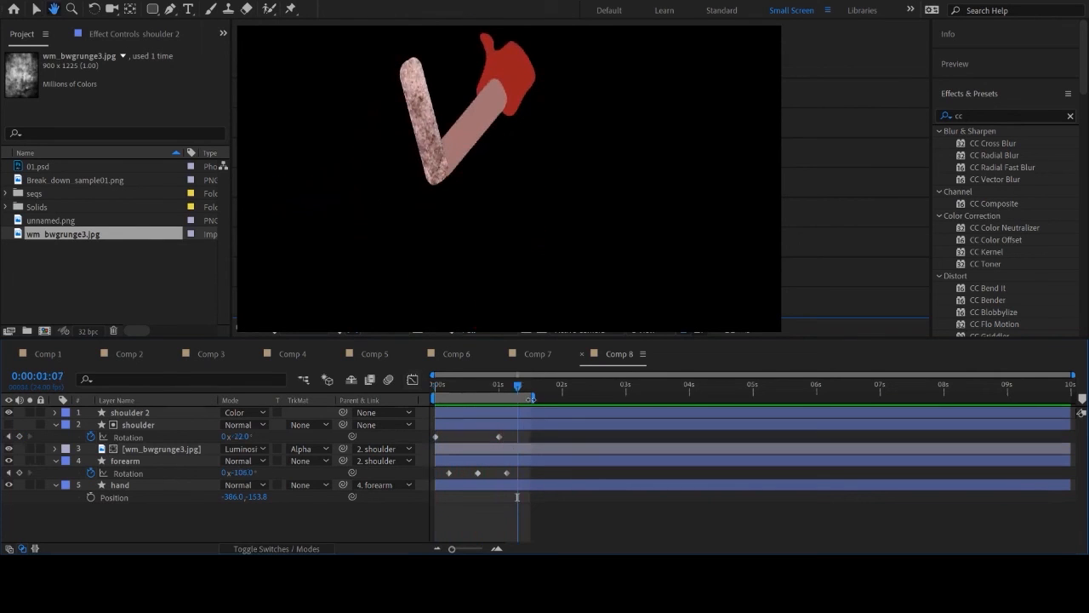
{"action": "left_click_drag", "start_coordinate": [536, 398], "coordinate": [581, 397]}
{"action": "scroll", "coordinate": [550, 211], "scroll_direction": "down", "scroll_amount": 1}
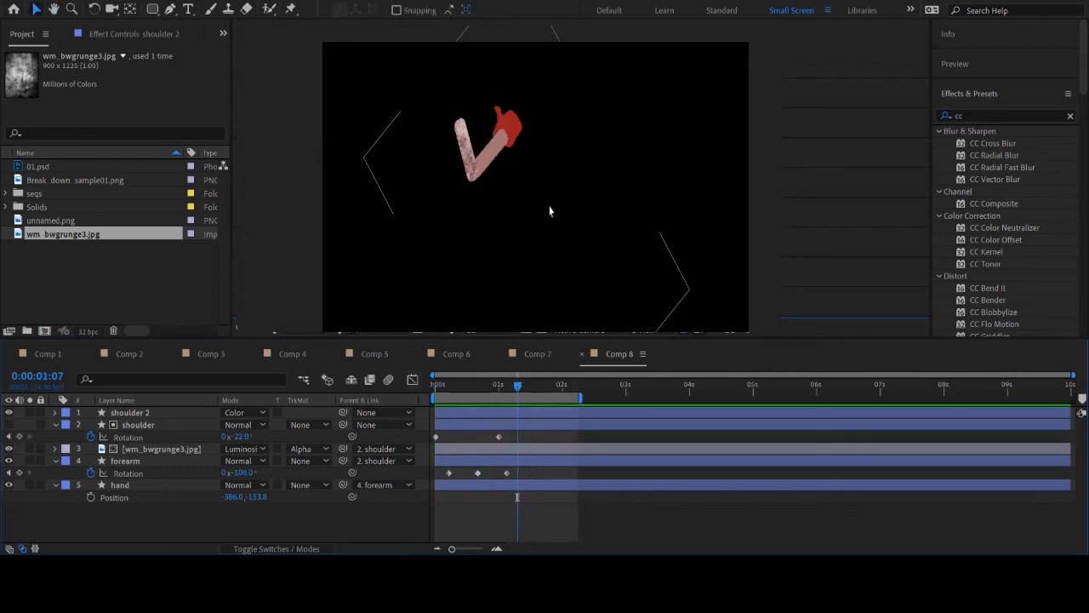
{"action": "mouse_move", "coordinate": [513, 384]}
{"action": "left_mouse_down"}
{"action": "mouse_move", "coordinate": [430, 398]}
{"action": "mouse_move", "coordinate": [516, 402]}
{"action": "left_mouse_up"}
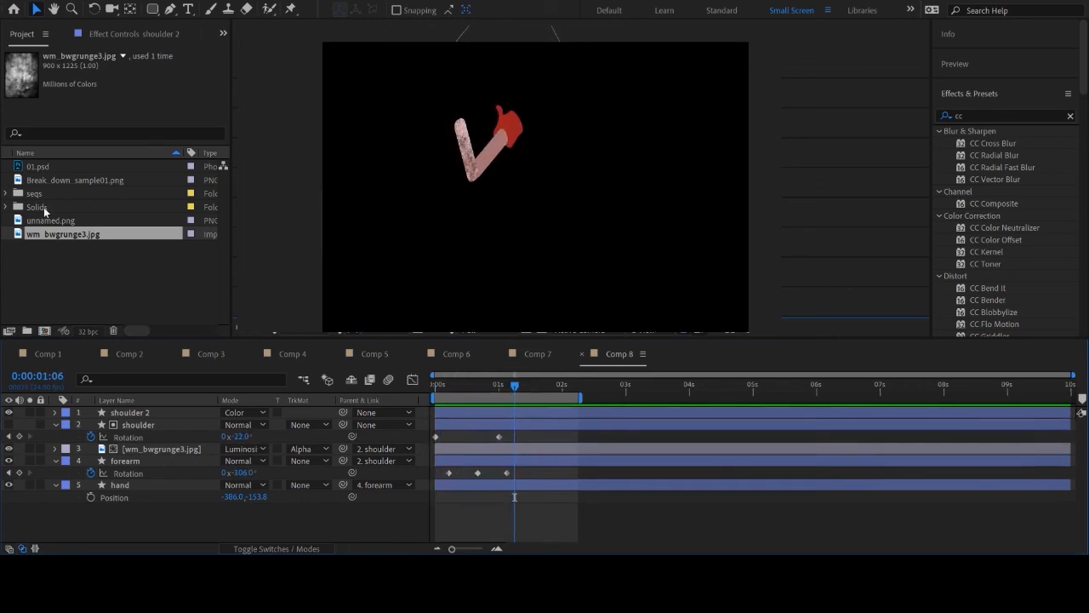
Add a green text layer reading "top" beside the arm and set its font size to 242 px.
{"action": "left_click", "coordinate": [64, 267]}
{"action": "left_click", "coordinate": [188, 9]}
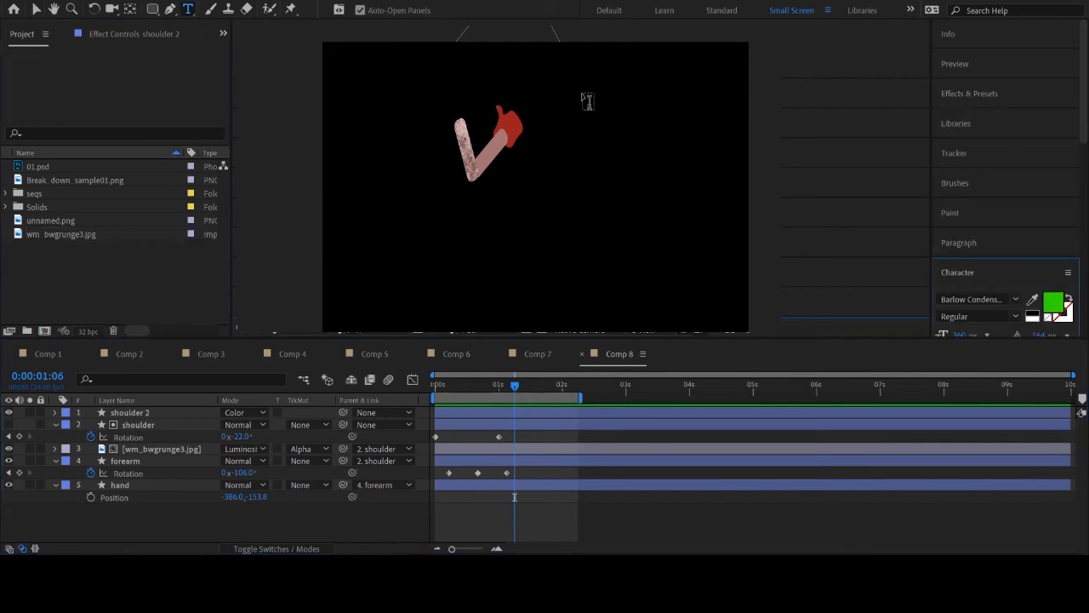
{"action": "left_click", "coordinate": [585, 113]}
{"action": "type", "text": "top"}
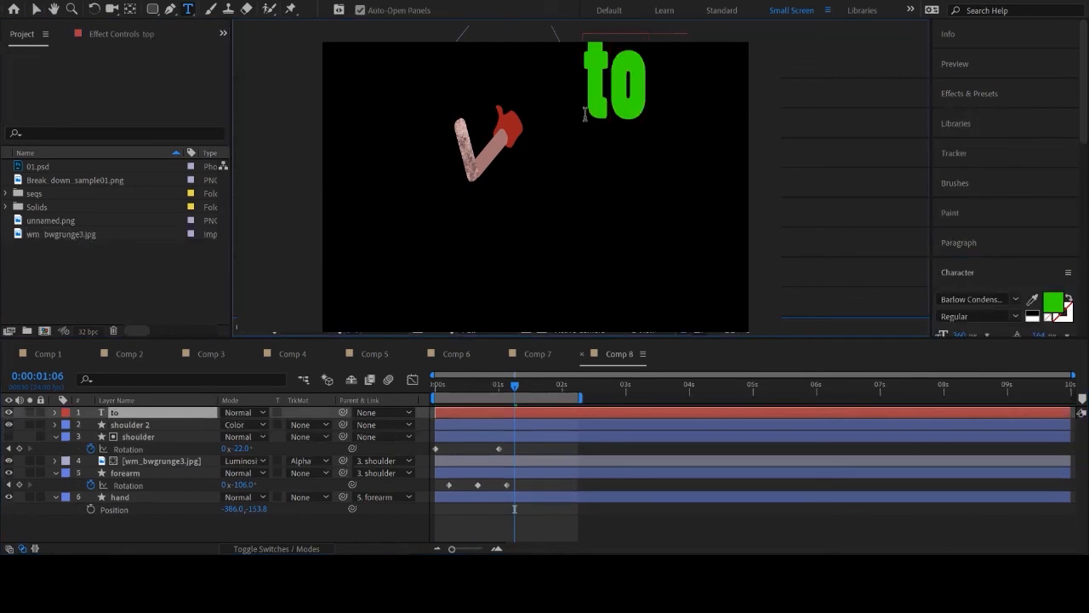
{"action": "left_click", "coordinate": [137, 523]}
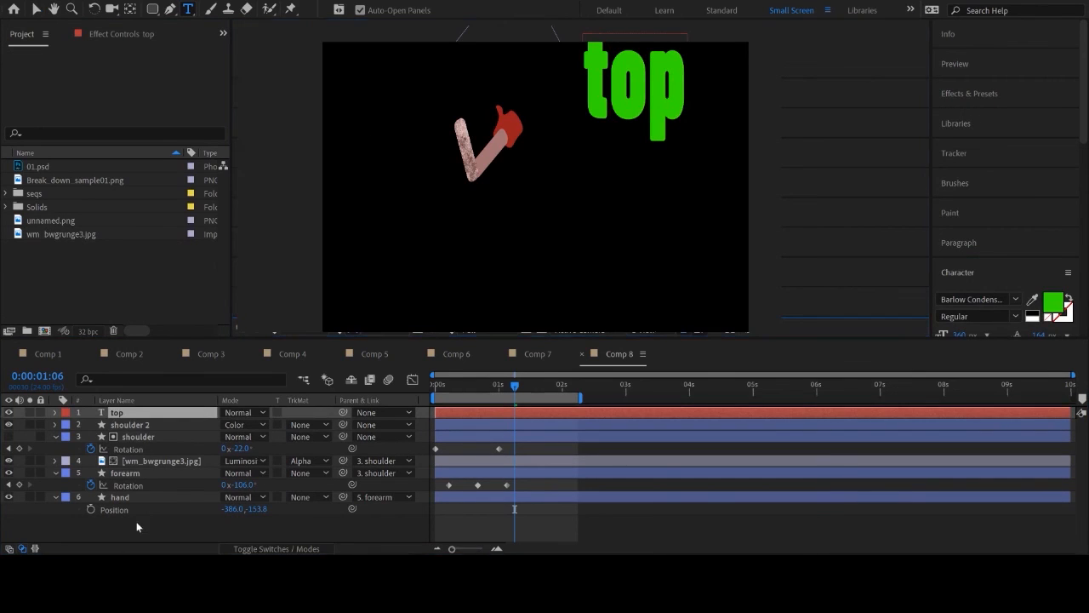
{"action": "left_click", "coordinate": [116, 424]}
{"action": "left_click", "coordinate": [117, 402]}
{"action": "left_click", "coordinate": [117, 413]}
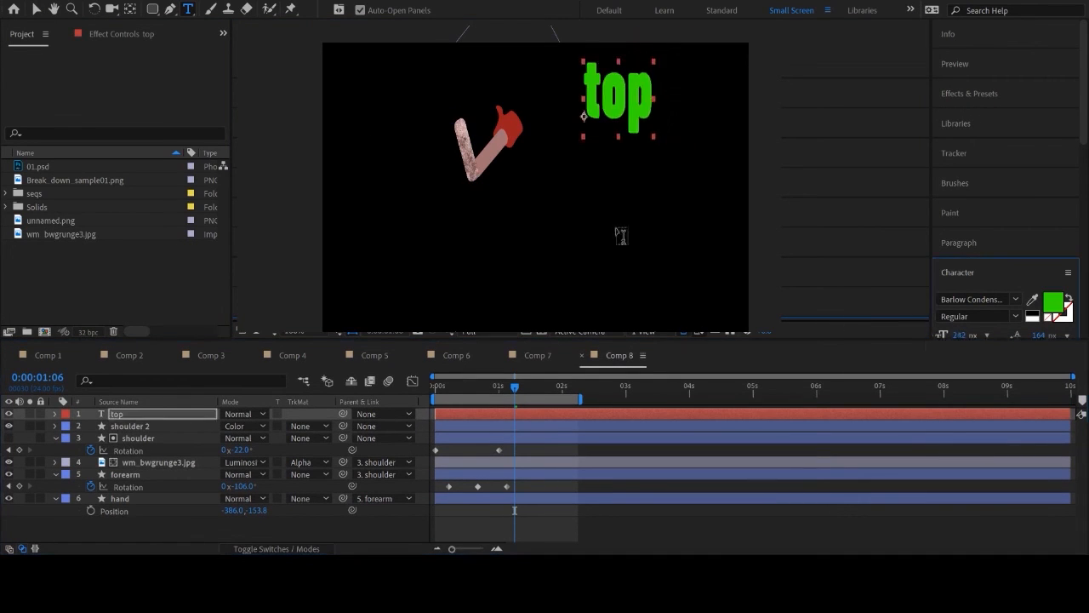
Add a second text layer reading "tier" at the same place as "top".
{"action": "key", "text": "ctrl+alt+shift+t"}
{"action": "type", "text": "tier"}
{"action": "left_click", "coordinate": [133, 532]}
{"action": "left_click", "coordinate": [124, 415]}
Duplicate the "tier" text layer and change the copy's text to "hand".
{"action": "key", "text": "ctrl+d"}
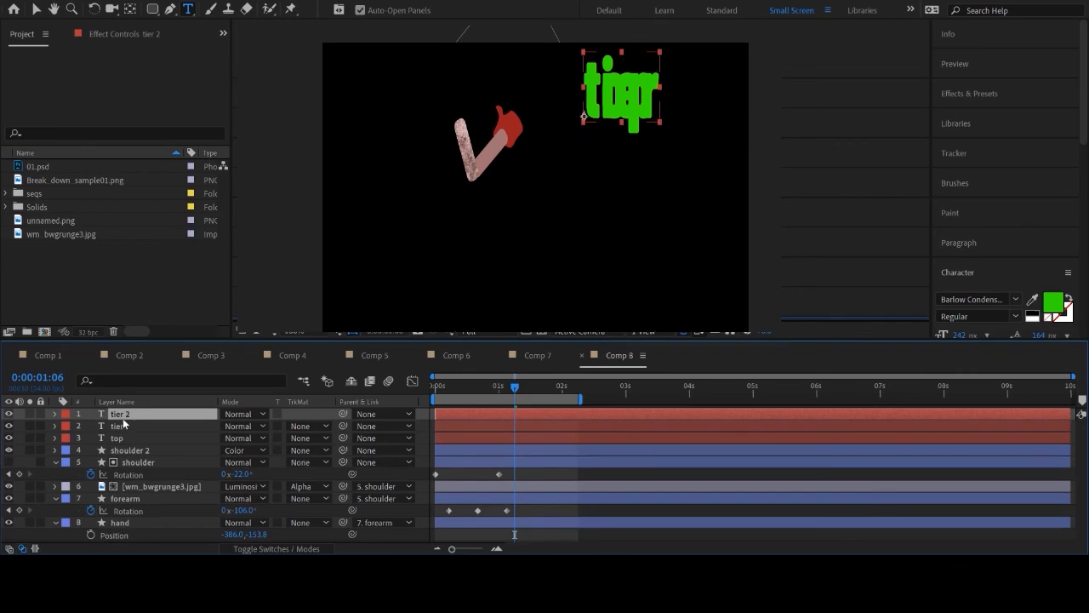
{"action": "key", "text": "a"}
{"action": "key", "text": "n"}
{"action": "key", "text": "Return"}
{"action": "key", "text": "Return"}
{"action": "key", "text": "v"}
{"action": "double_click", "coordinate": [114, 415]}
{"action": "type", "text": "hand"}
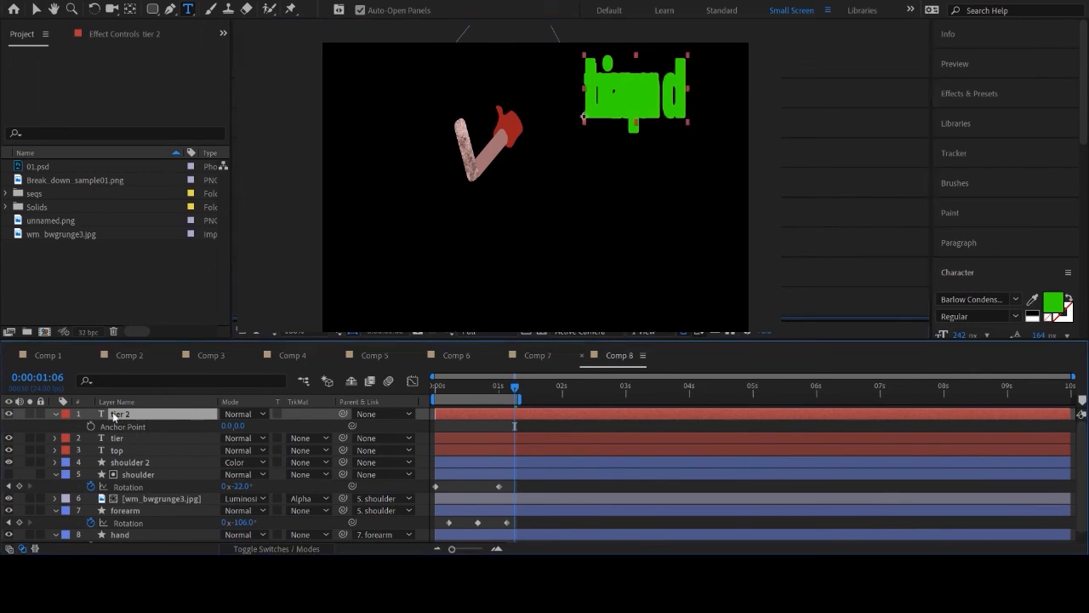
Try lowering the "top" text layer to position 1180, 419 and undo the change.
{"action": "left_click_drag", "start_coordinate": [8, 440], "coordinate": [9, 450]}
{"action": "left_click_drag", "start_coordinate": [9, 451], "coordinate": [29, 414]}
{"action": "left_click", "coordinate": [93, 450]}
{"action": "key", "text": "p"}
{"action": "left_click_drag", "start_coordinate": [259, 462], "coordinate": [373, 462]}
{"action": "left_click_drag", "start_coordinate": [513, 388], "coordinate": [501, 388]}
{"action": "left_click_drag", "start_coordinate": [30, 450], "coordinate": [29, 414]}
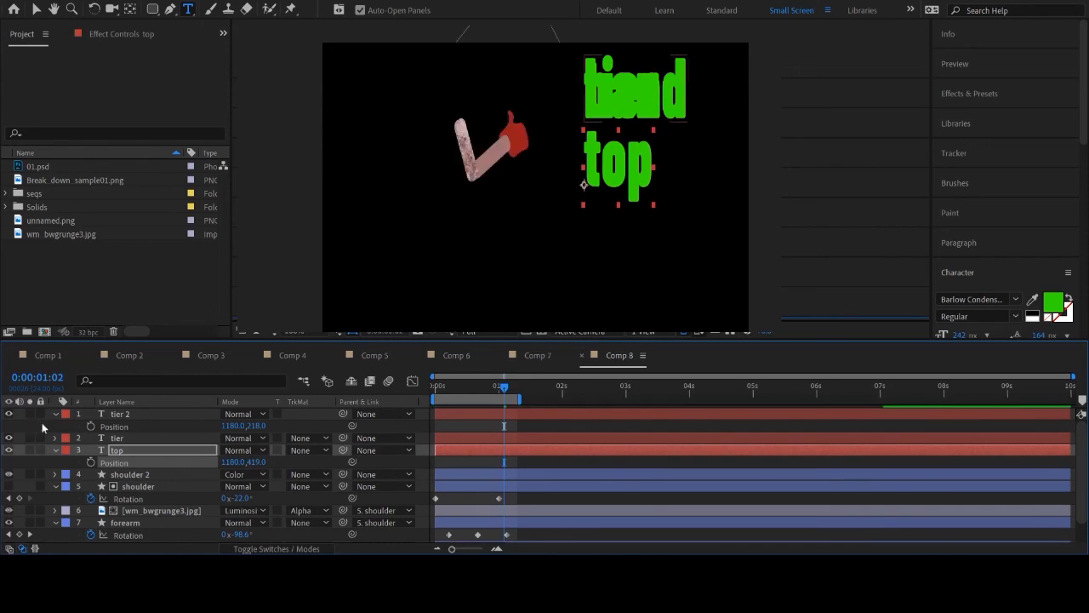
{"action": "key", "text": "ctrl+z"}
{"action": "key", "text": "ctrl+z"}
{"action": "key", "text": "ctrl+z"}
{"action": "key", "text": "ctrl+z"}
Extend the work area past 2.5 seconds and set all three text layers' position to 1180, 526 at 0:00:01:14.
{"action": "left_click", "coordinate": [123, 452], "text": "shift"}
{"action": "key", "text": "p"}
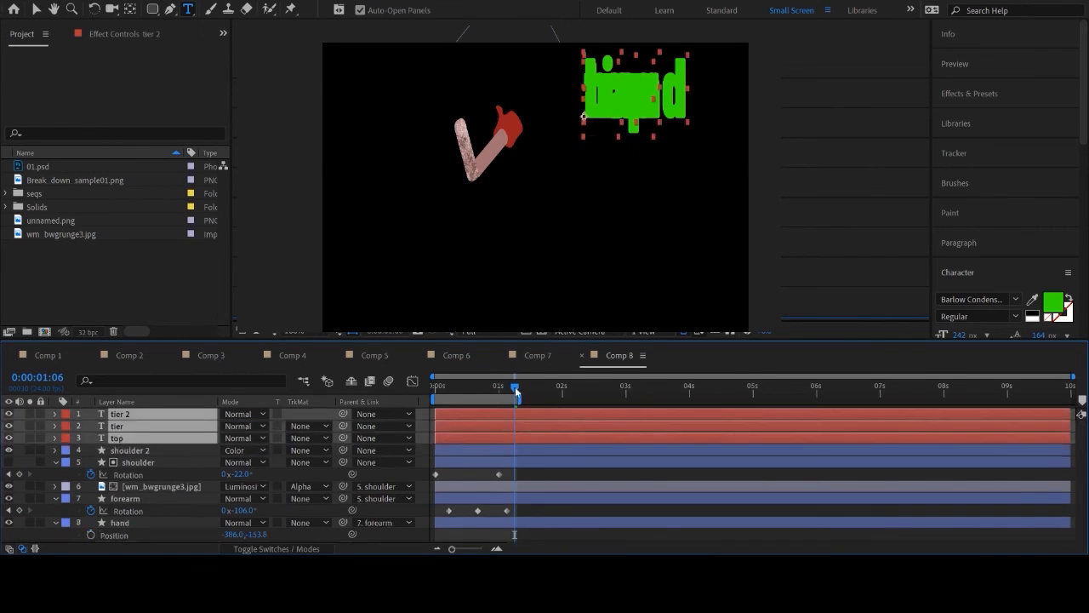
{"action": "left_click_drag", "start_coordinate": [515, 389], "coordinate": [602, 399]}
{"action": "left_click", "coordinate": [536, 388]}
{"action": "key", "text": "p"}
{"action": "left_click_drag", "start_coordinate": [259, 443], "coordinate": [457, 437]}
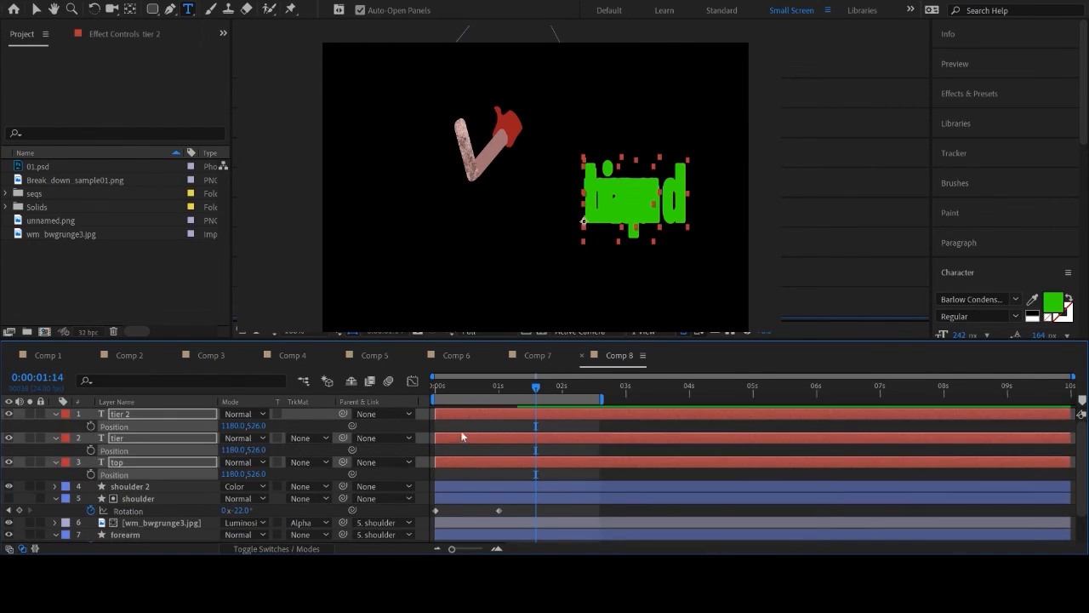
Keyframe the three text layers' position from 1180, -132 above the frame at about 0:00:00:18 to 1180, 526 at 0:00:01:14.
{"action": "left_click", "coordinate": [91, 475]}
{"action": "left_click_drag", "start_coordinate": [534, 387], "coordinate": [483, 391]}
{"action": "left_click_drag", "start_coordinate": [258, 426], "coordinate": [208, 430]}
{"action": "left_click", "coordinate": [554, 447]}
{"action": "left_click", "coordinate": [535, 387]}
Stack the words at 0:00:01:14 by setting the "tier" layer's position to 1180, 329 and the "top" layer's to 1180, 127.
{"action": "left_click", "coordinate": [532, 437]}
{"action": "left_click", "coordinate": [528, 462], "text": "shift"}
{"action": "left_click", "coordinate": [550, 450]}
{"action": "left_click_drag", "start_coordinate": [539, 474], "coordinate": [536, 475]}
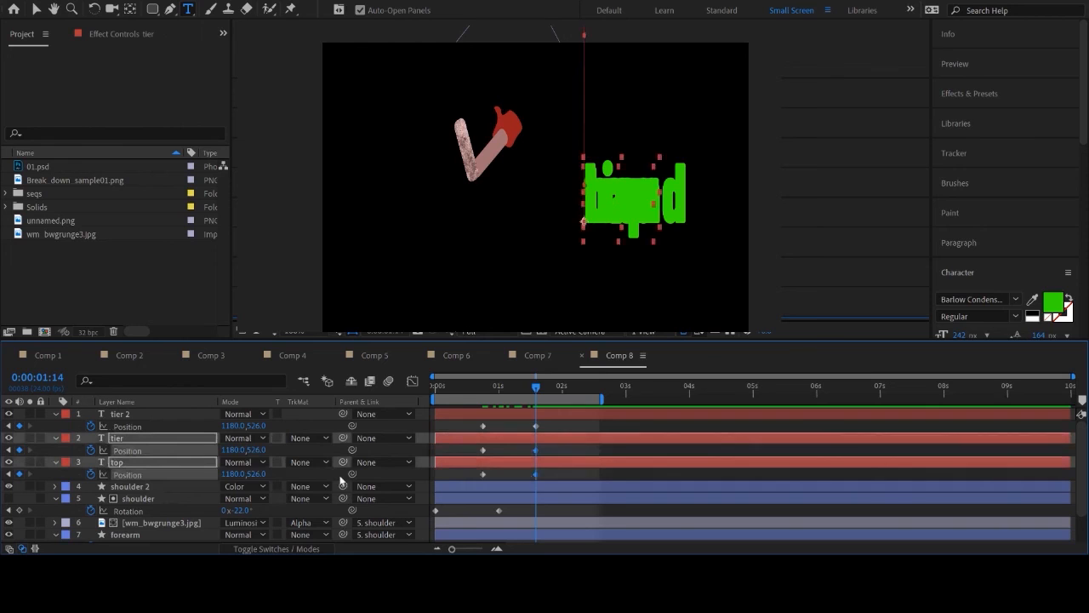
{"action": "left_click_drag", "start_coordinate": [254, 450], "coordinate": [122, 442]}
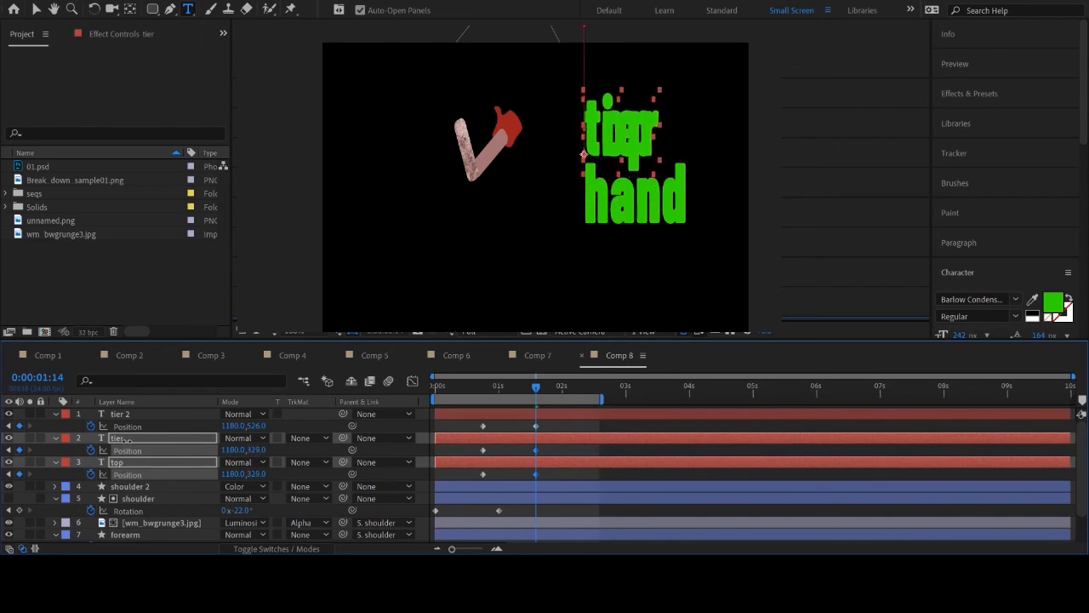
{"action": "left_click", "coordinate": [535, 450]}
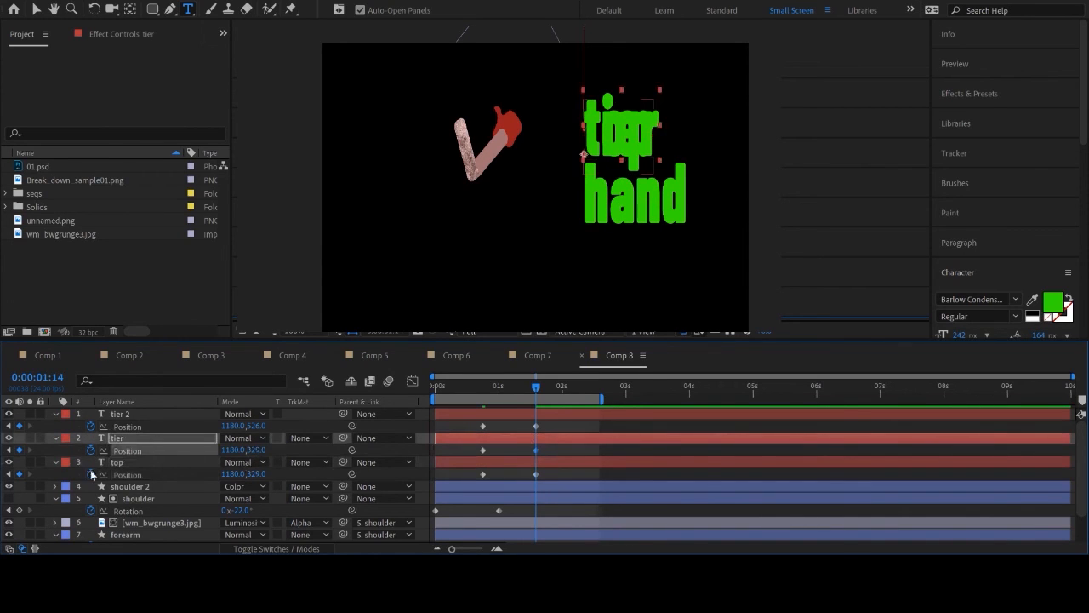
{"action": "left_click", "coordinate": [118, 464]}
{"action": "left_click_drag", "start_coordinate": [258, 474], "coordinate": [124, 466]}
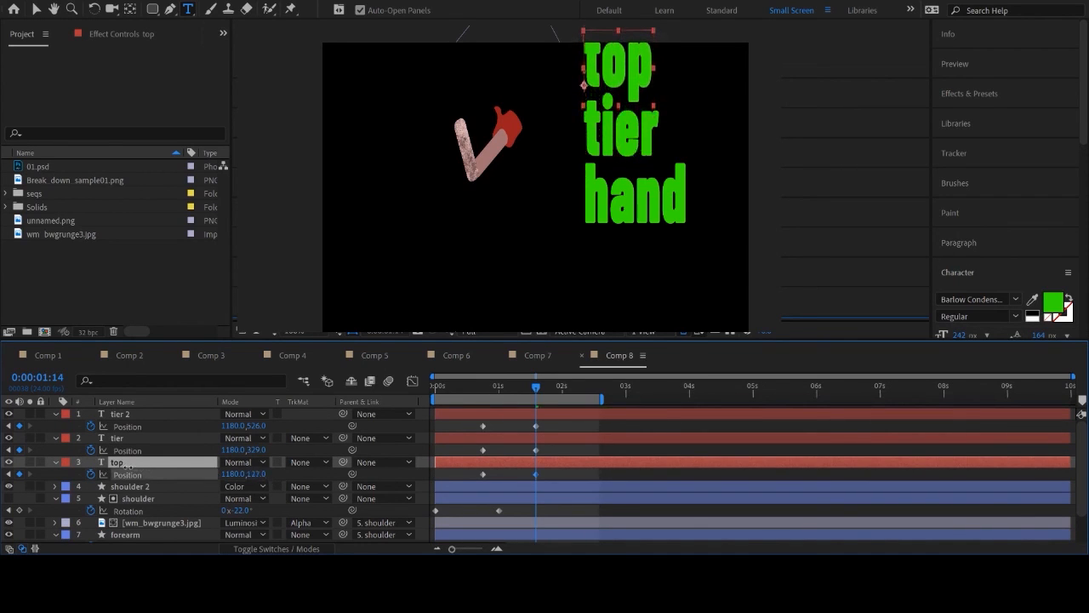
Lower the end position keyframes of all three words together, to Y values of 624, 427 and 225.
{"action": "left_click_drag", "start_coordinate": [549, 427], "coordinate": [517, 481]}
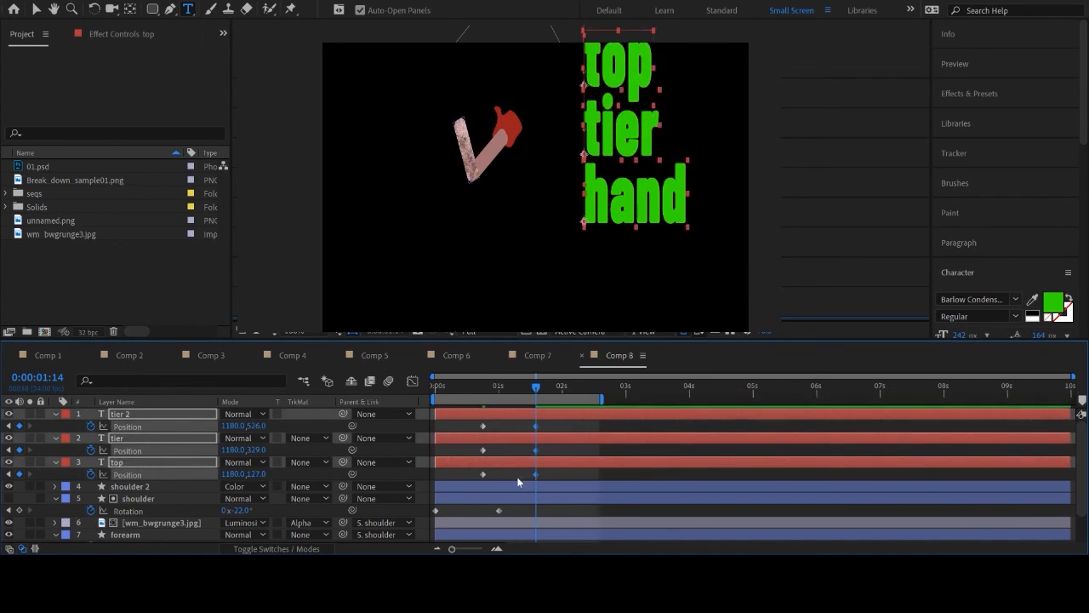
{"action": "left_click_drag", "start_coordinate": [259, 480], "coordinate": [367, 482]}
{"action": "left_click", "coordinate": [571, 448]}
{"action": "left_click_drag", "start_coordinate": [528, 391], "coordinate": [490, 392]}
{"action": "left_click_drag", "start_coordinate": [491, 405], "coordinate": [508, 404]}
Stagger the text layers by delaying "tier" about 4 frames and "top" about 8 frames after "hand".
{"action": "left_click", "coordinate": [460, 414]}
{"action": "left_click", "coordinate": [459, 438], "text": "shift"}
{"action": "left_click", "coordinate": [459, 462]}
{"action": "left_click", "coordinate": [468, 439], "text": "shift"}
{"action": "left_click_drag", "start_coordinate": [468, 439], "coordinate": [478, 442]}
{"action": "left_click", "coordinate": [477, 462]}
{"action": "left_click_drag", "start_coordinate": [477, 462], "coordinate": [480, 462]}
Move the end position keyframe of "tier" earlier to about 0:00:01:15 and that of "top" to 0:00:01:17.
{"action": "left_click_drag", "start_coordinate": [466, 397], "coordinate": [523, 401]}
{"action": "left_click_drag", "start_coordinate": [546, 450], "coordinate": [538, 450]}
{"action": "left_click_drag", "start_coordinate": [485, 396], "coordinate": [529, 400]}
{"action": "left_click_drag", "start_coordinate": [557, 474], "coordinate": [543, 474]}
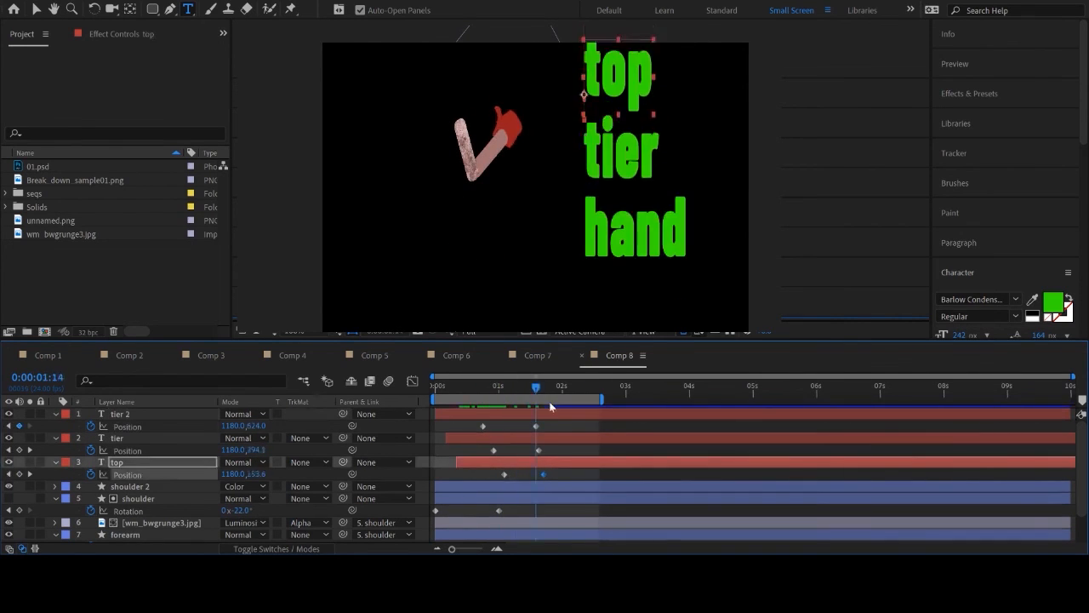
Preview the arm together with the staggered falling words and check the last part of the motion.
{"action": "key", "text": "space"}
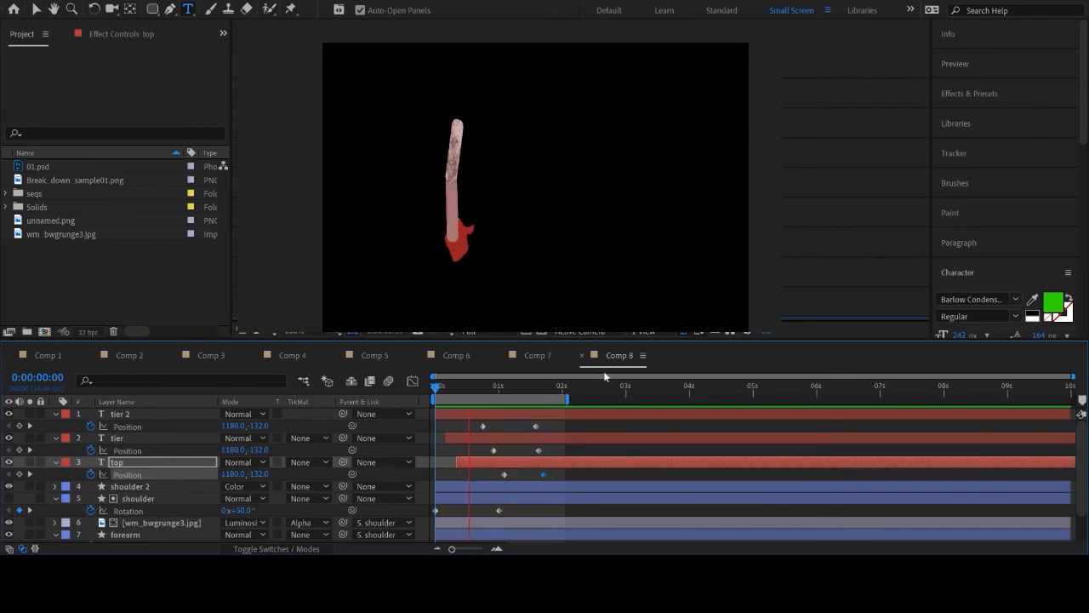
{"action": "key", "text": "space"}
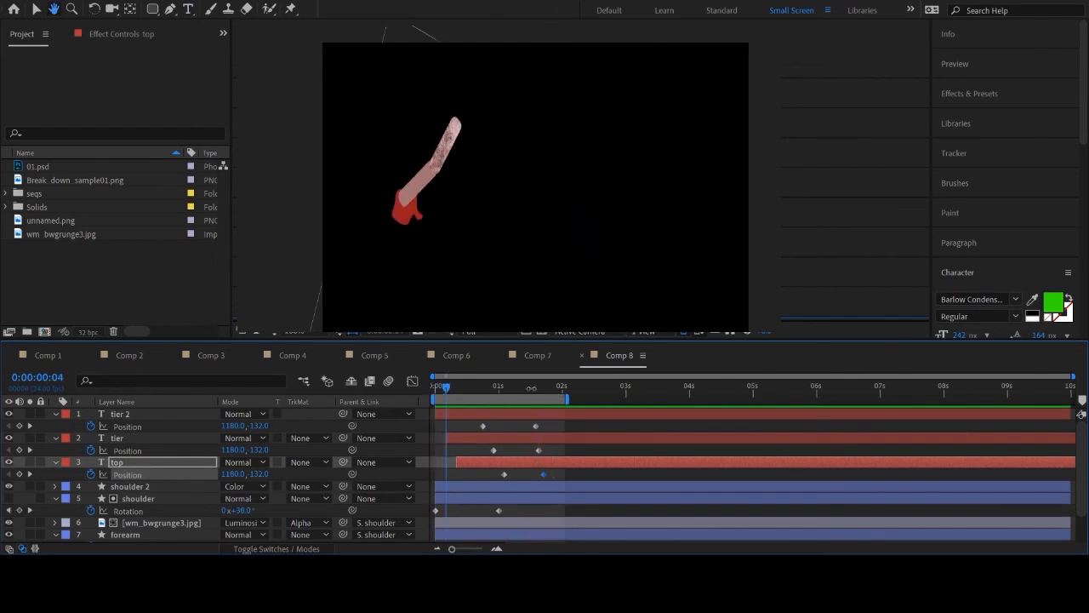
{"action": "left_click_drag", "start_coordinate": [509, 388], "coordinate": [557, 387]}
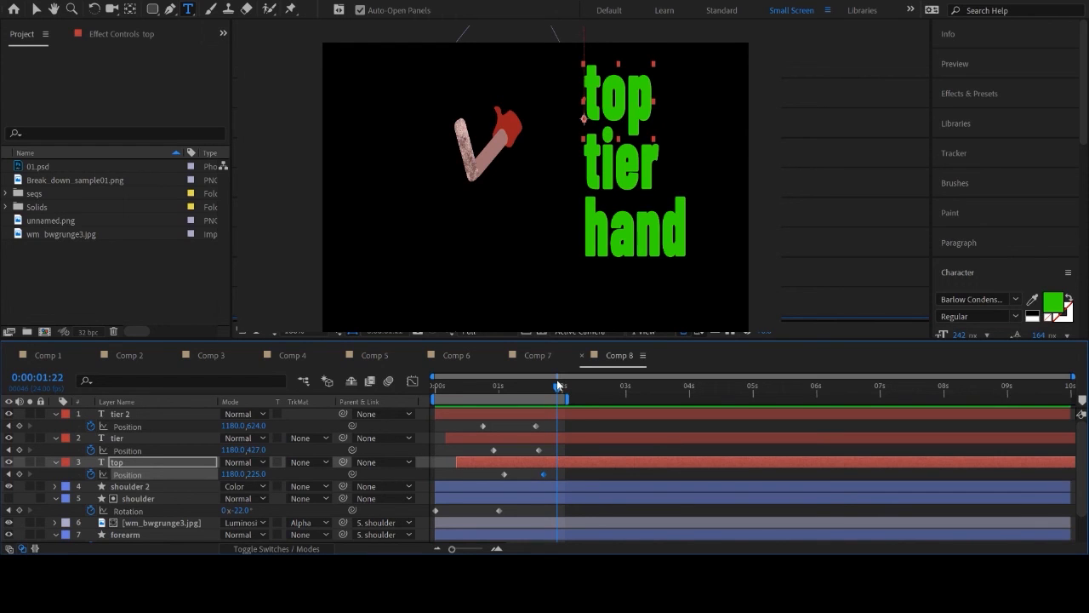
Check the end of the falling motion frame by frame and show the Scale property of all three text layers.
{"action": "left_click_drag", "start_coordinate": [538, 390], "coordinate": [549, 389]}
{"action": "left_click", "coordinate": [548, 435]}
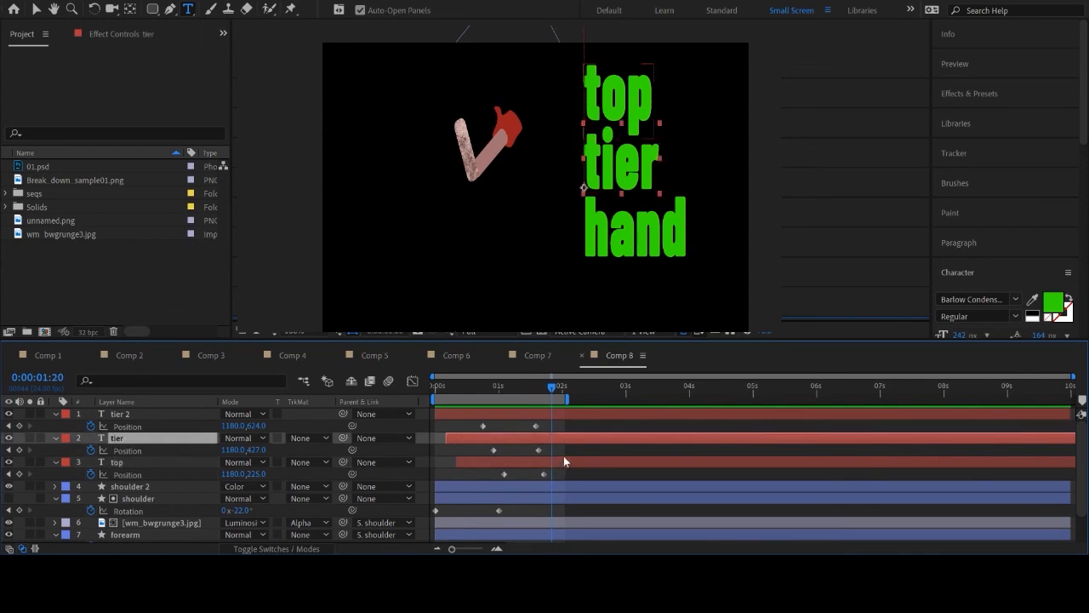
{"action": "left_click", "coordinate": [564, 461]}
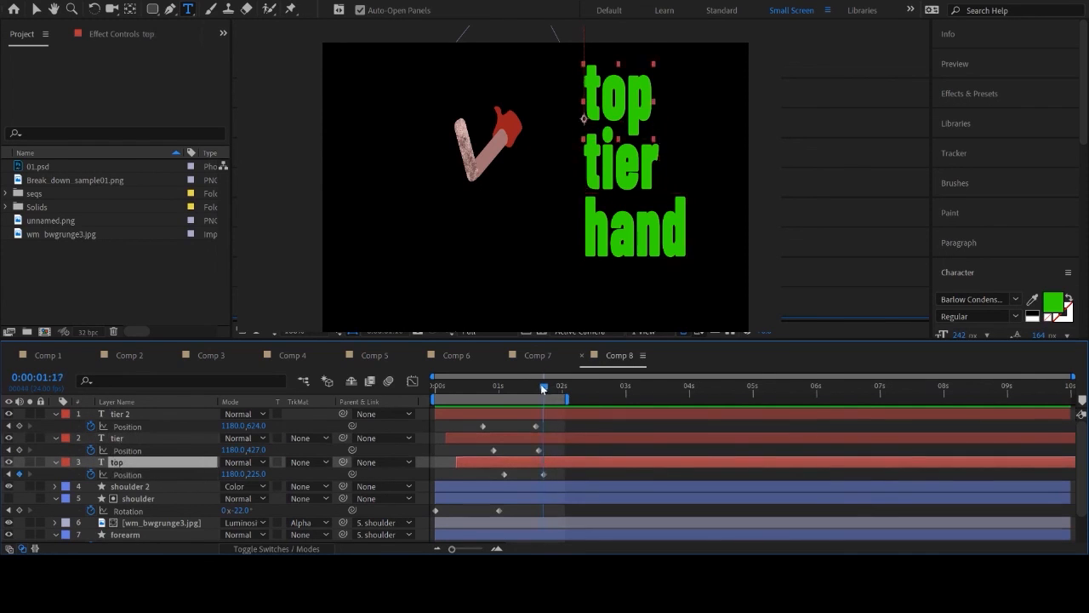
{"action": "left_click_drag", "start_coordinate": [544, 389], "coordinate": [533, 389]}
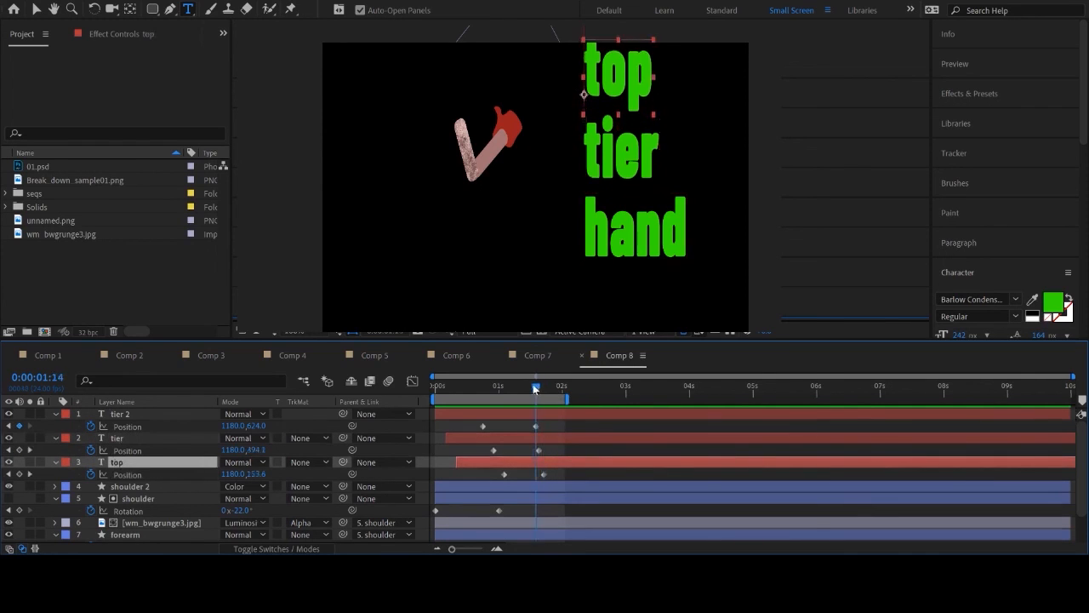
{"action": "left_click", "coordinate": [122, 414], "text": "shift"}
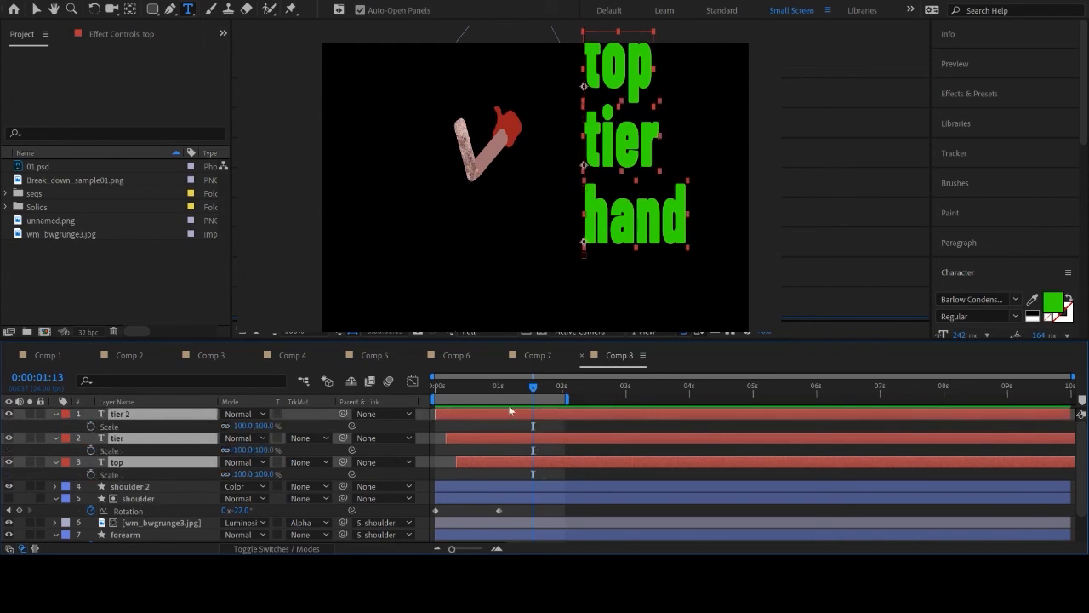
{"action": "mouse_move", "coordinate": [534, 389]}
{"action": "left_mouse_down"}
{"action": "mouse_move", "coordinate": [505, 389]}
{"action": "mouse_move", "coordinate": [550, 387]}
{"action": "mouse_move", "coordinate": [541, 387]}
{"action": "left_mouse_up"}
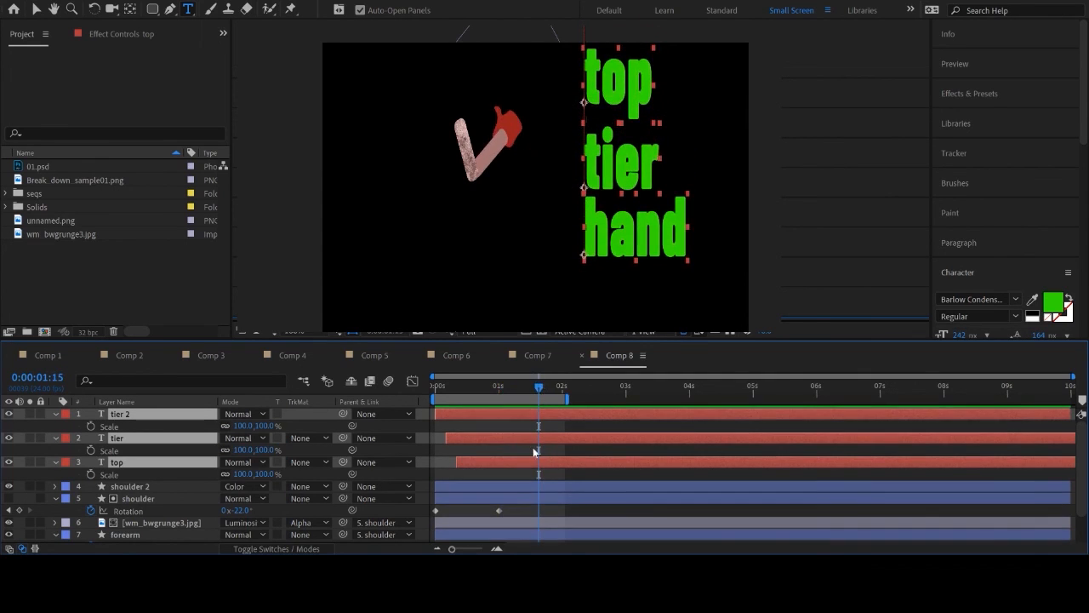
{"action": "left_click", "coordinate": [523, 474]}
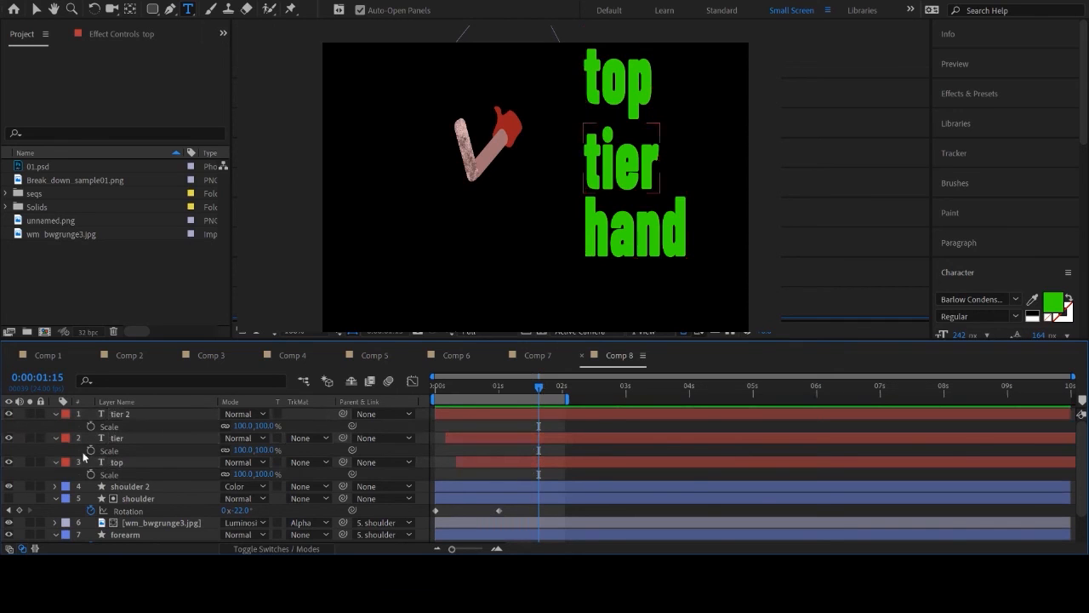
Rename the "tier 2" text layer as hand and add a Scale keyframe to it at 0:00:01:15.
{"action": "left_click", "coordinate": [29, 438]}
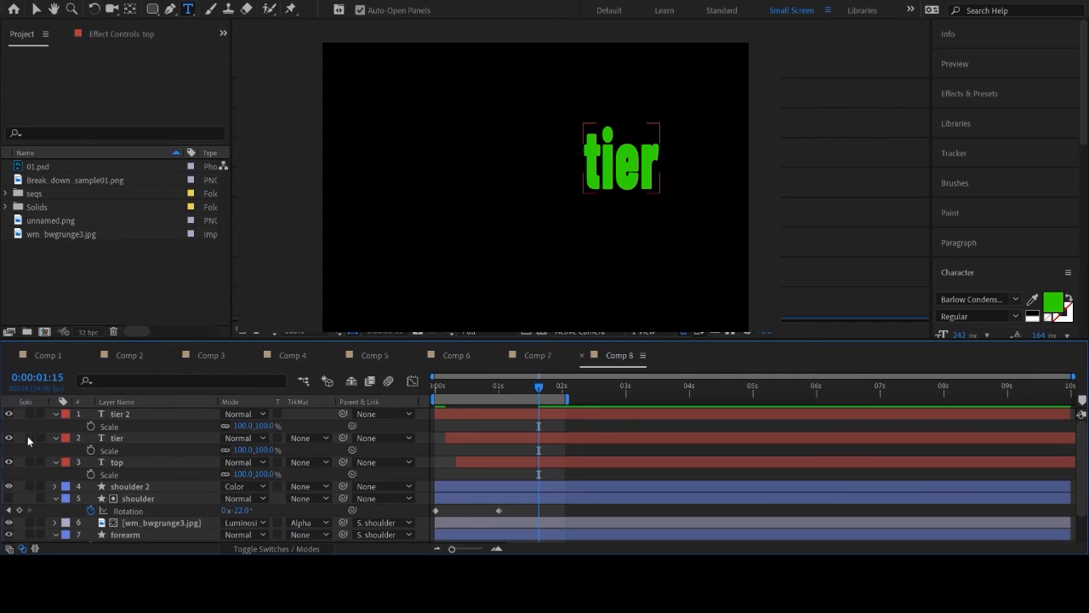
{"action": "left_click", "coordinate": [28, 438]}
{"action": "left_click", "coordinate": [124, 414]}
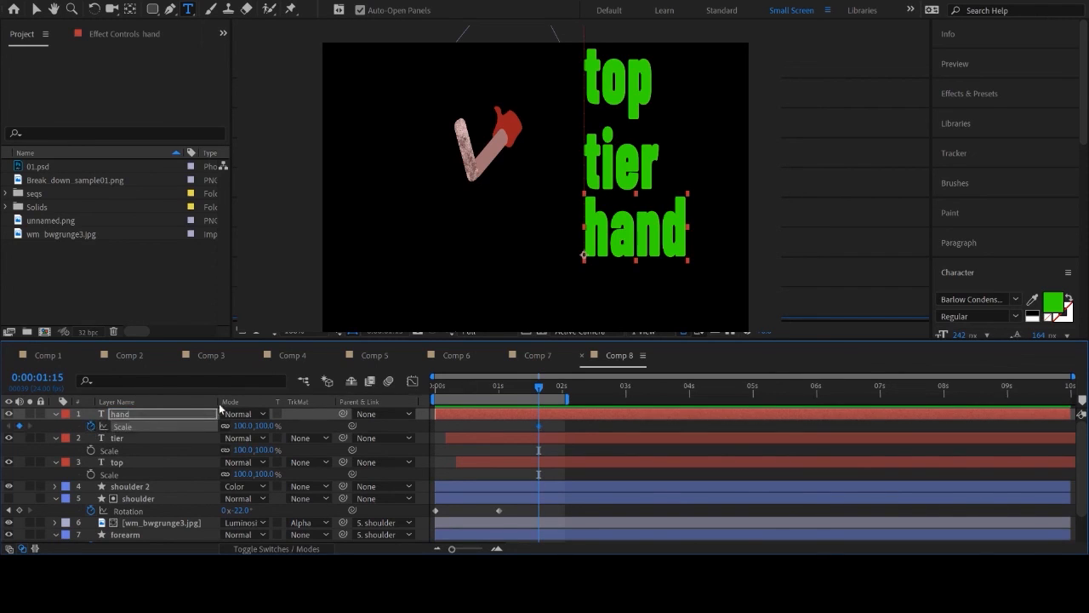
Stretch the word "hand" vertically by setting its scale to 55, 145% at 0:00:01:12.
{"action": "left_click_drag", "start_coordinate": [540, 389], "coordinate": [544, 389]}
{"action": "left_click_drag", "start_coordinate": [541, 389], "coordinate": [531, 390]}
{"action": "left_click_drag", "start_coordinate": [259, 425], "coordinate": [287, 417]}
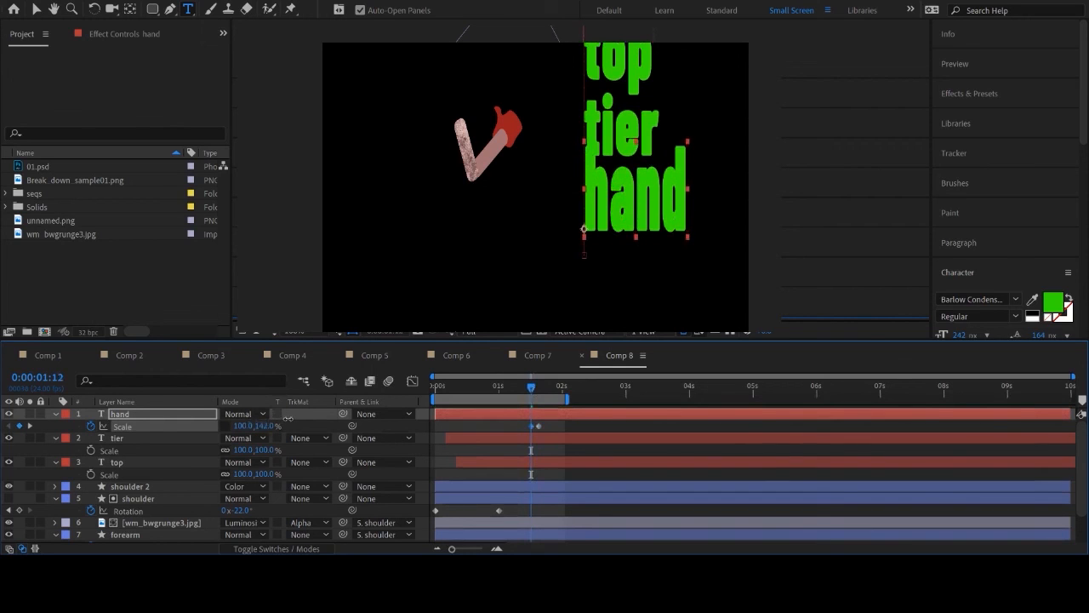
{"action": "left_click", "coordinate": [266, 425]}
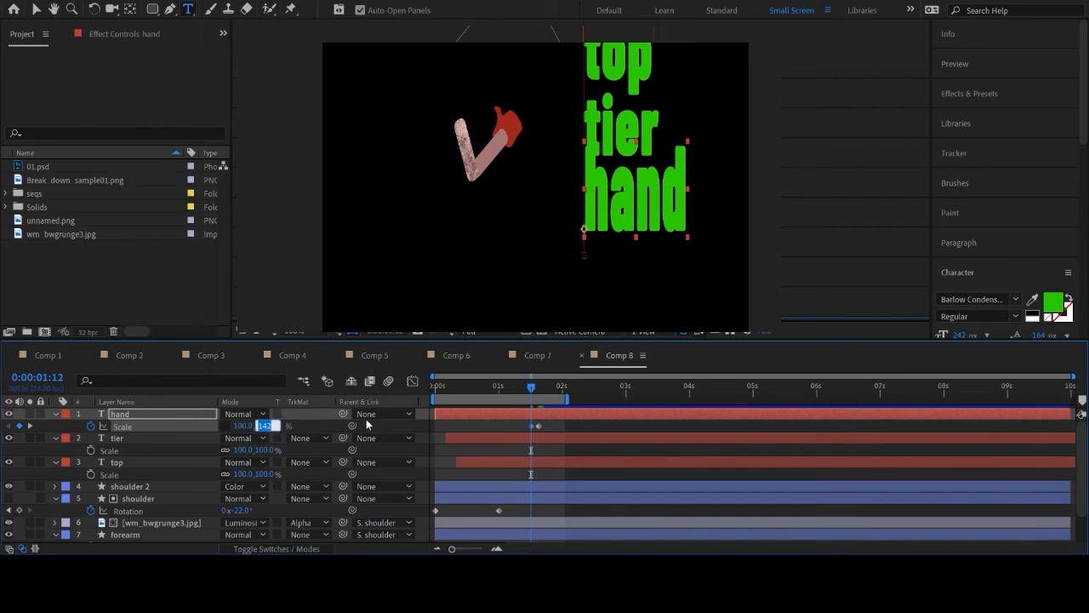
{"action": "type", "text": "145"}
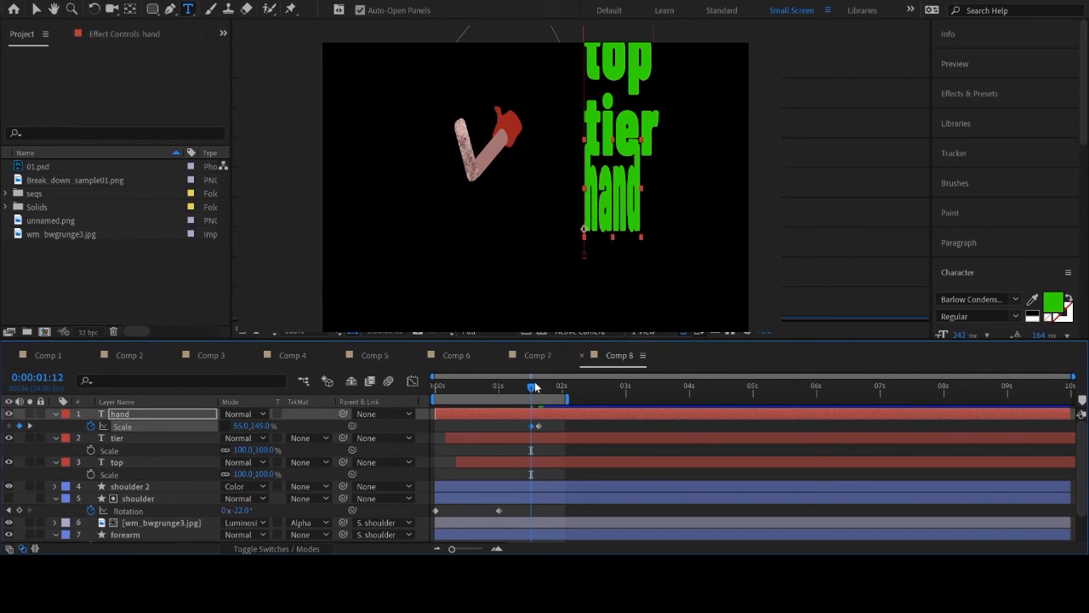
Set the scale of "hand" to 145, 55% at 0:00:01:15 and to 100, 100% at 0:00:01:17.
{"action": "left_click_drag", "start_coordinate": [531, 388], "coordinate": [538, 389]}
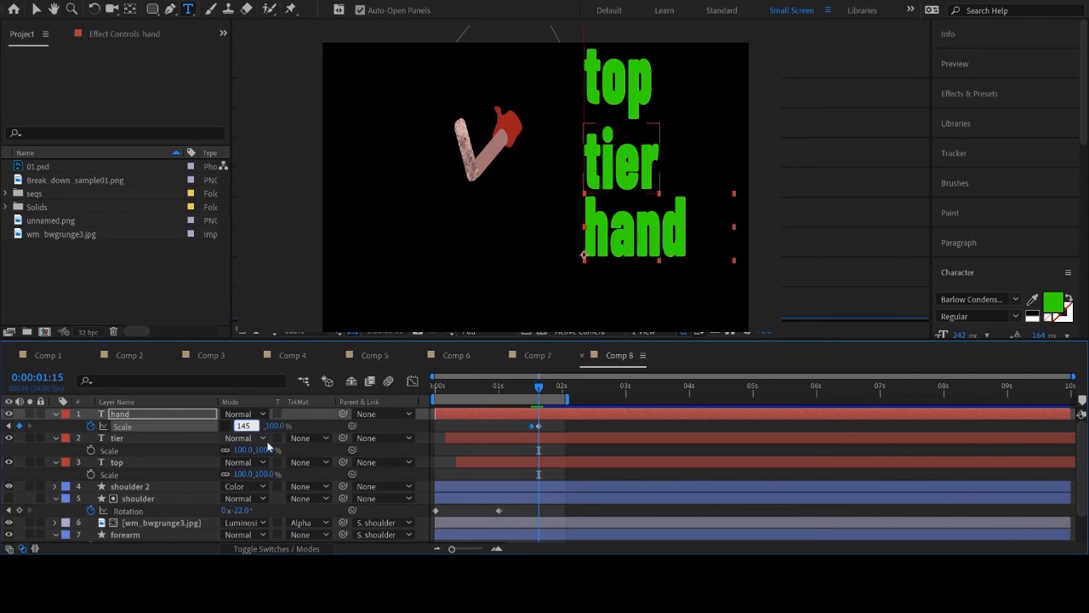
{"action": "key", "text": "Return"}
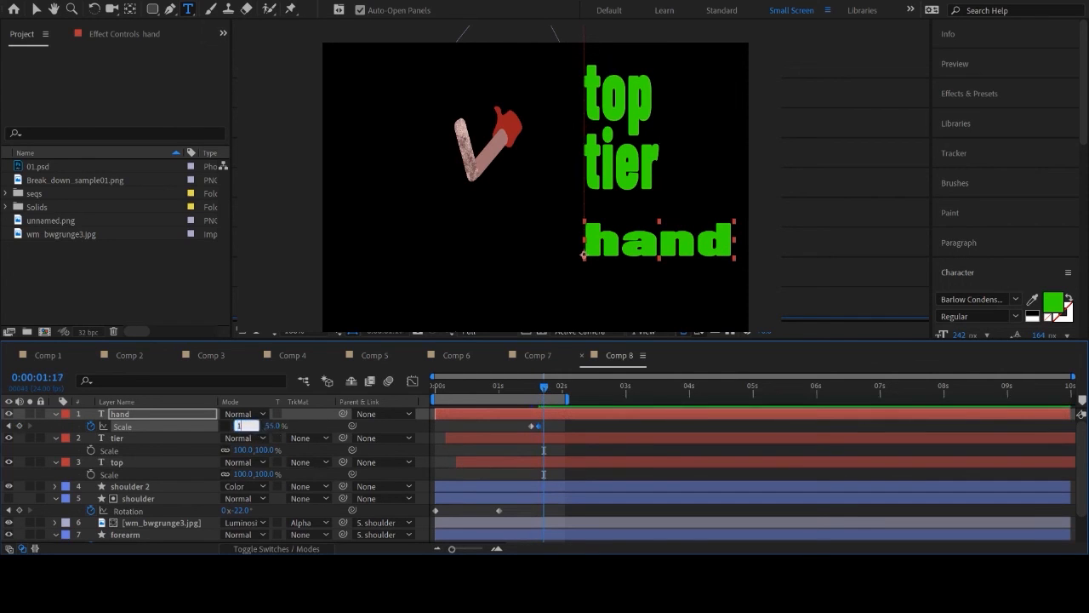
{"action": "type", "text": "100"}
{"action": "key", "text": "Return"}
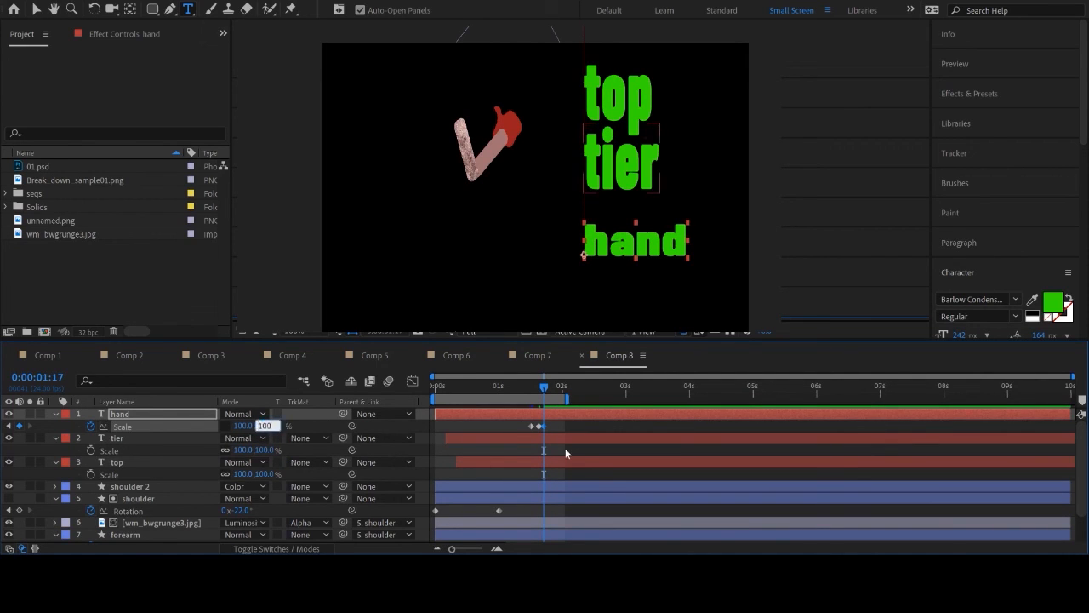
{"action": "key", "text": "Return"}
Add a starting scale keyframe of 100, 100% to "hand" at 0:00:01:07.
{"action": "mouse_move", "coordinate": [527, 394]}
{"action": "left_mouse_down"}
{"action": "mouse_move", "coordinate": [543, 391]}
{"action": "mouse_move", "coordinate": [523, 392]}
{"action": "left_mouse_up"}
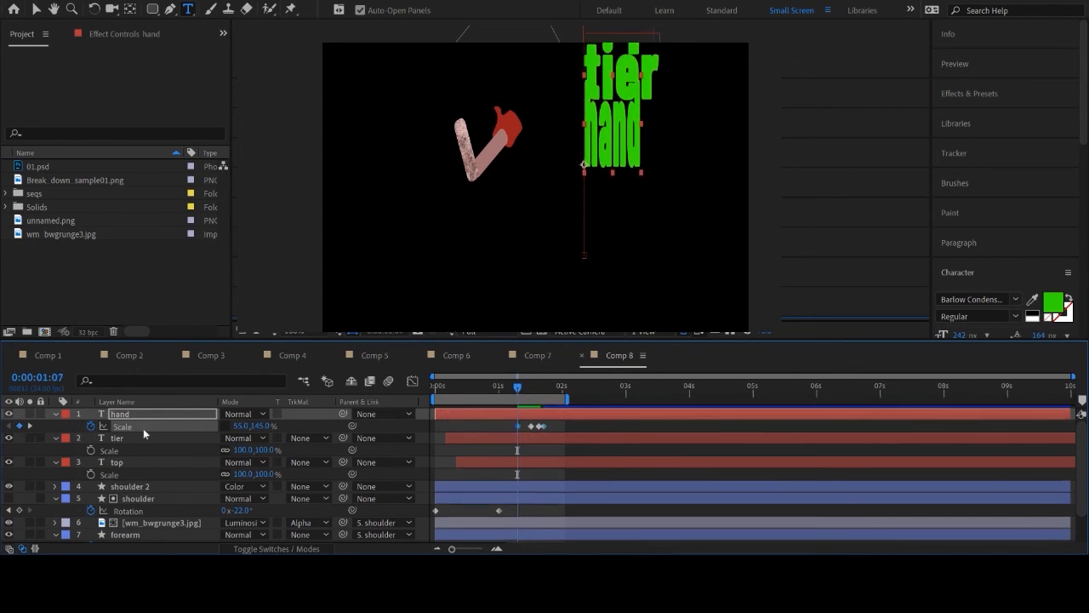
{"action": "left_click", "coordinate": [245, 426]}
{"action": "type", "text": "100"}
{"action": "key", "text": "Tab"}
{"action": "type", "text": "100"}
{"action": "key", "text": "Return"}
Copy the scale keyframes of "hand" to "tier" starting at 0:00:01:10 and to "top" starting at 0:00:01:13.
{"action": "left_click_drag", "start_coordinate": [517, 392], "coordinate": [525, 391]}
{"action": "left_click", "coordinate": [91, 451]}
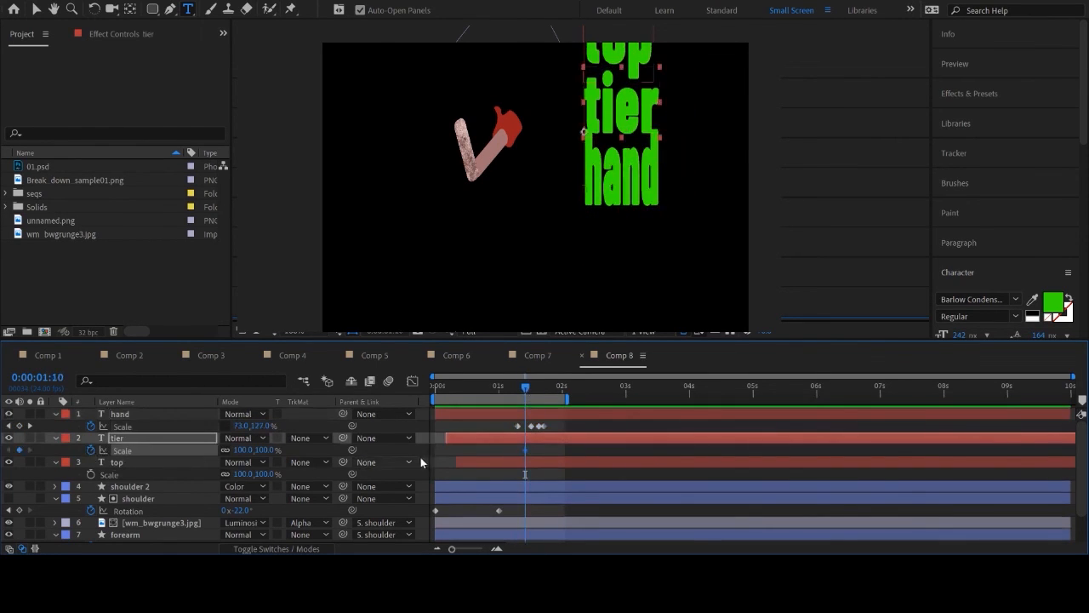
{"action": "mouse_move", "coordinate": [525, 389]}
{"action": "left_mouse_down"}
{"action": "mouse_move", "coordinate": [555, 391]}
{"action": "mouse_move", "coordinate": [535, 390]}
{"action": "left_mouse_up"}
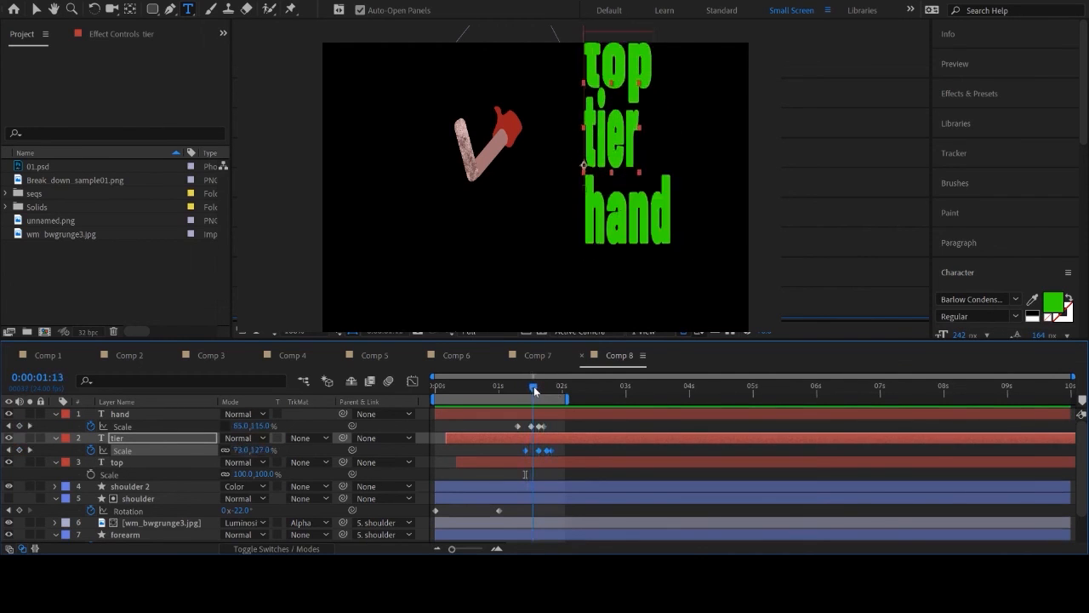
{"action": "left_click", "coordinate": [91, 475]}
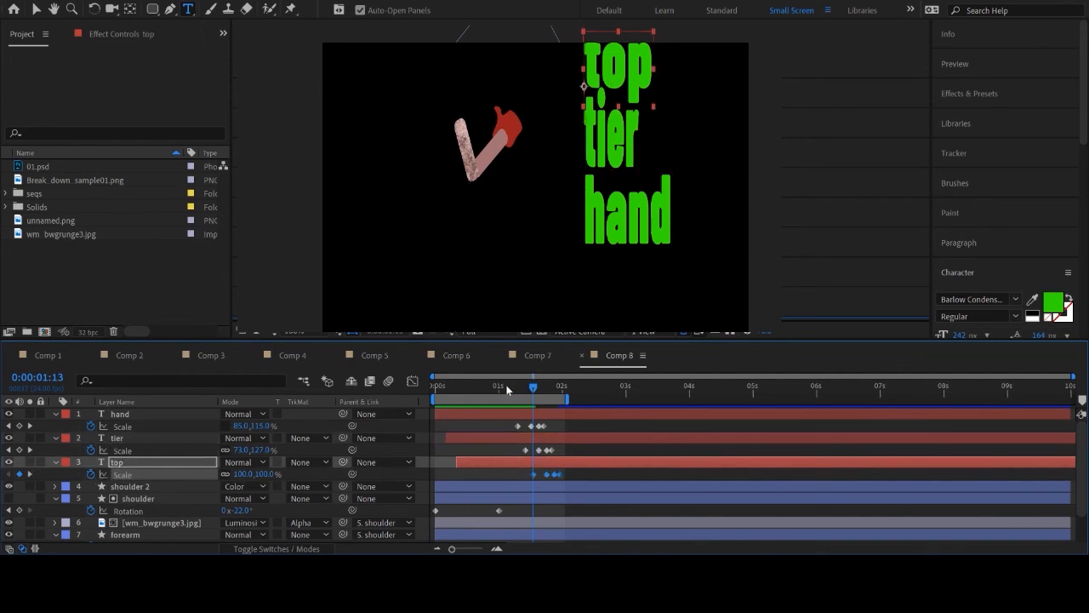
Preview the squash and stretch of the three falling words and collapse the properties of all layers.
{"action": "key", "text": "space"}
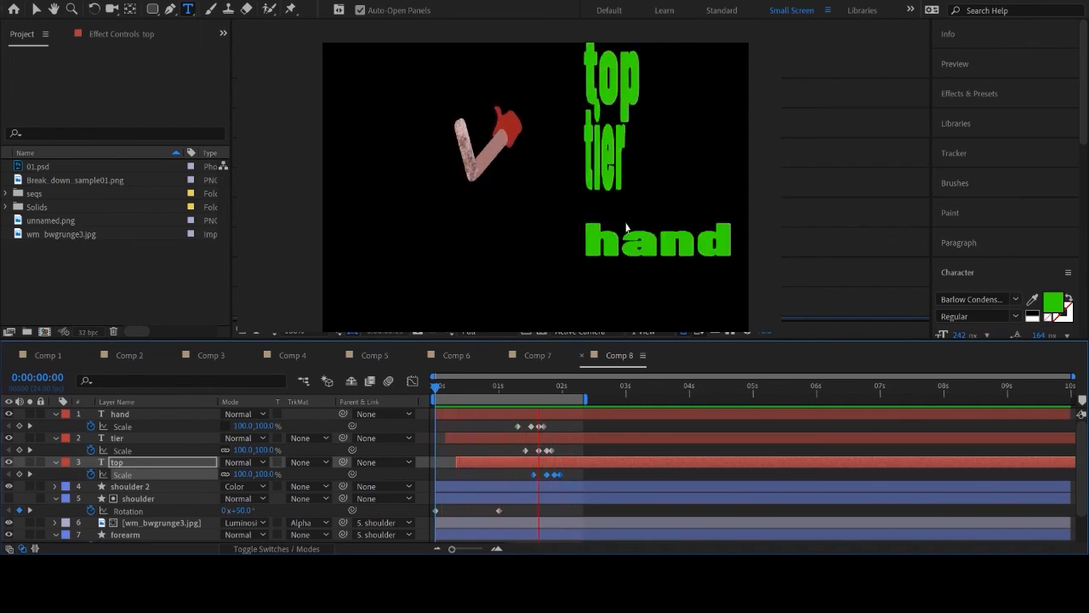
{"action": "left_click", "coordinate": [617, 471]}
{"action": "key", "text": "u"}
{"action": "key", "text": "u"}
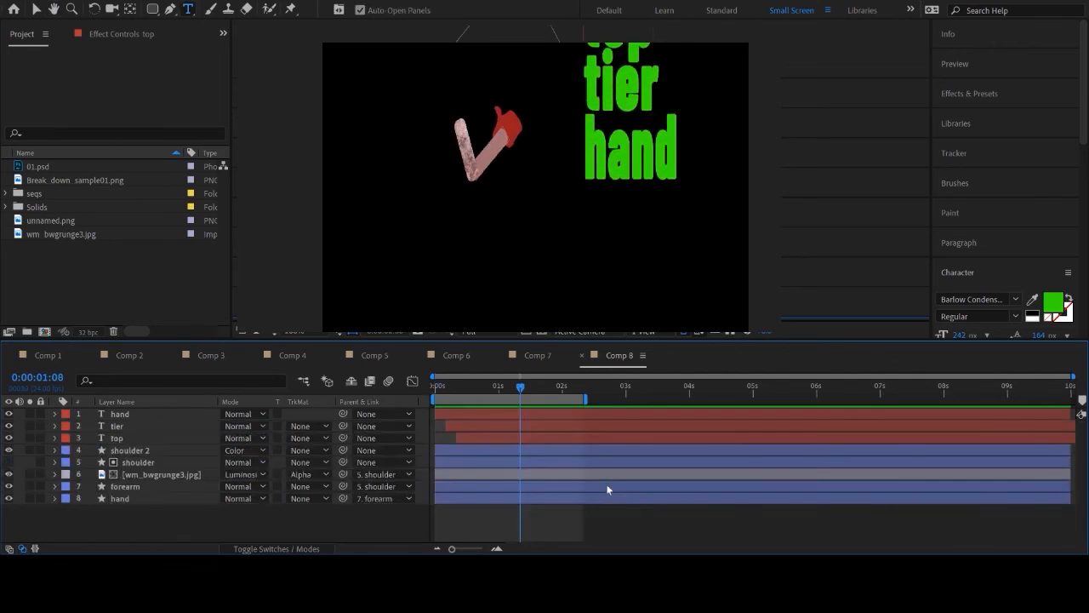
Precompose the three text layers "hand", "tier" and "top" into a composition named title.
{"action": "left_click", "coordinate": [128, 438]}
{"action": "left_click", "coordinate": [125, 416], "text": "shift"}
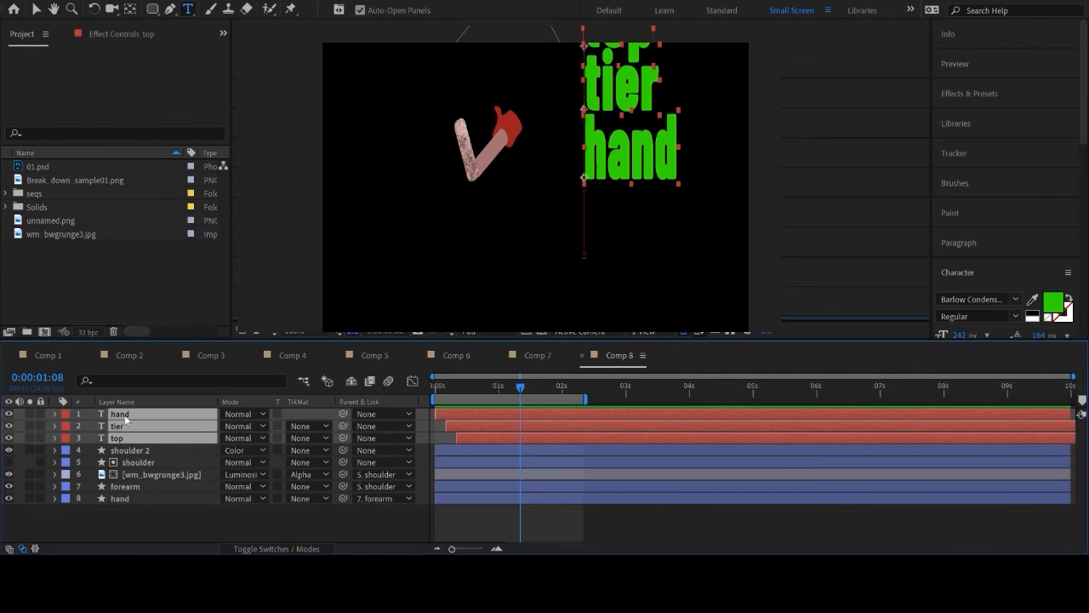
{"action": "key", "text": "ctrl+shift+c"}
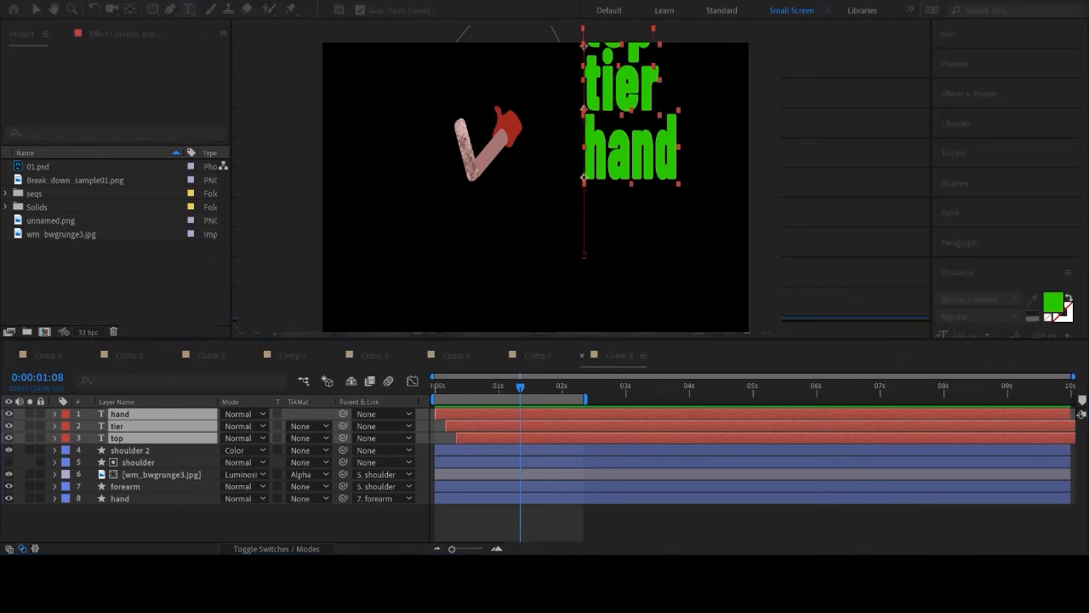
{"action": "key", "text": "Return"}
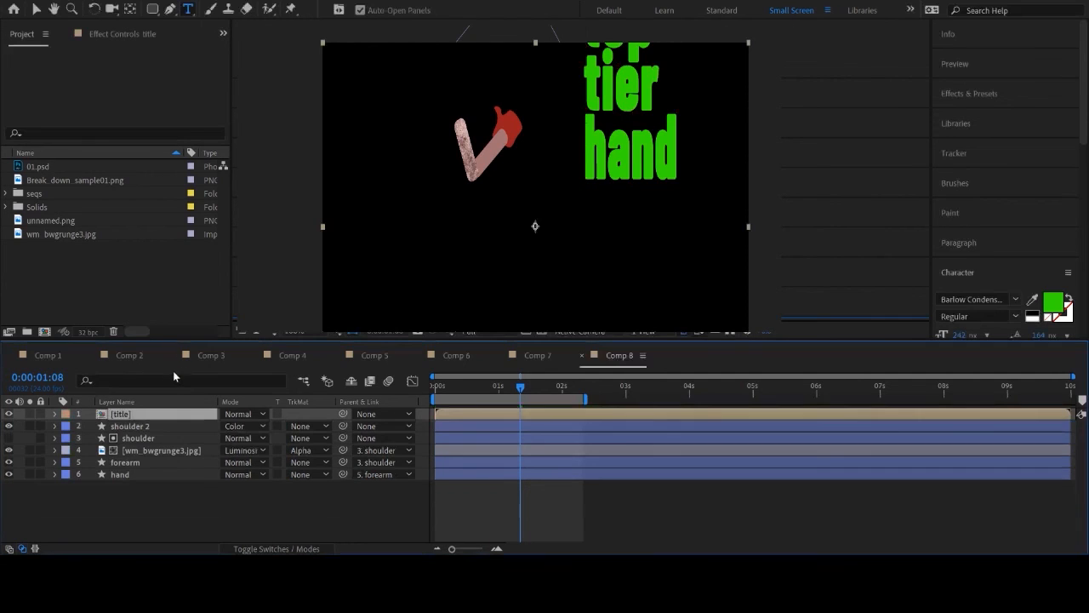
{"action": "key", "text": "ctrl+z"}
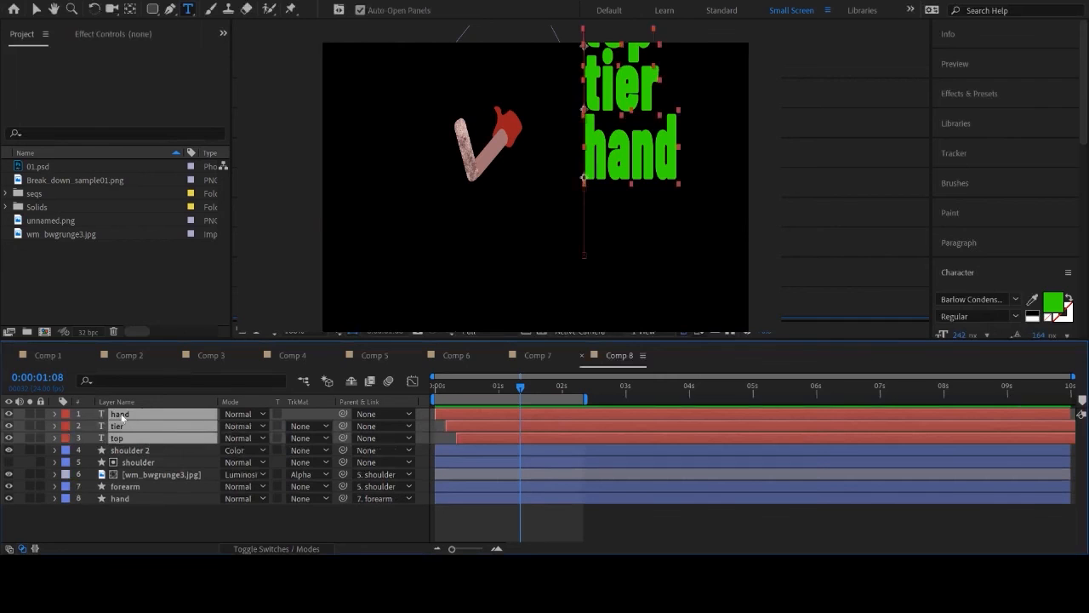
{"action": "key", "text": "ctrl+shift+c"}
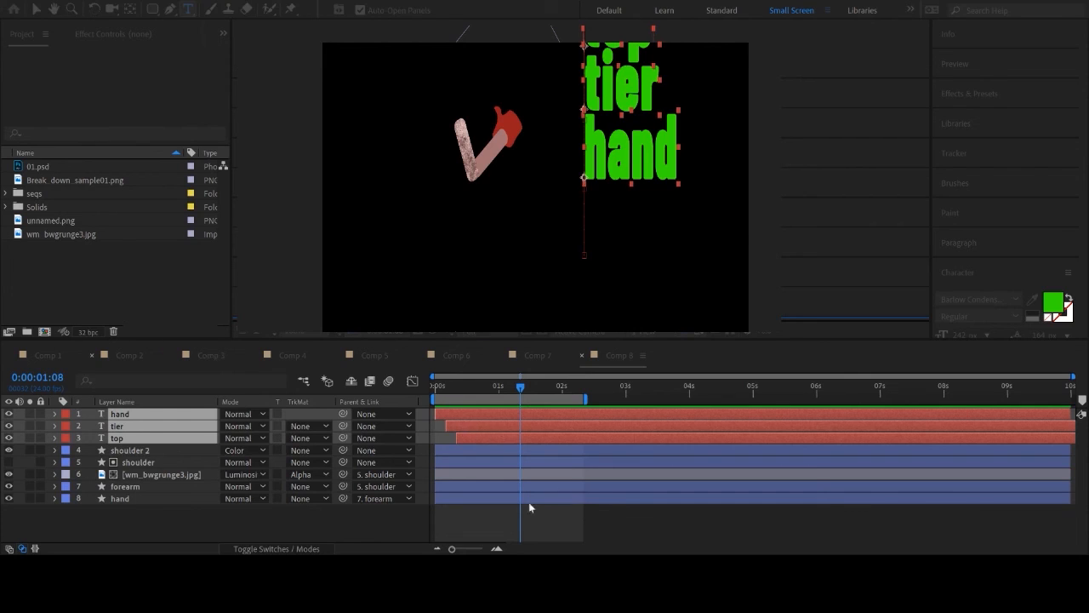
{"action": "key", "text": "Return"}
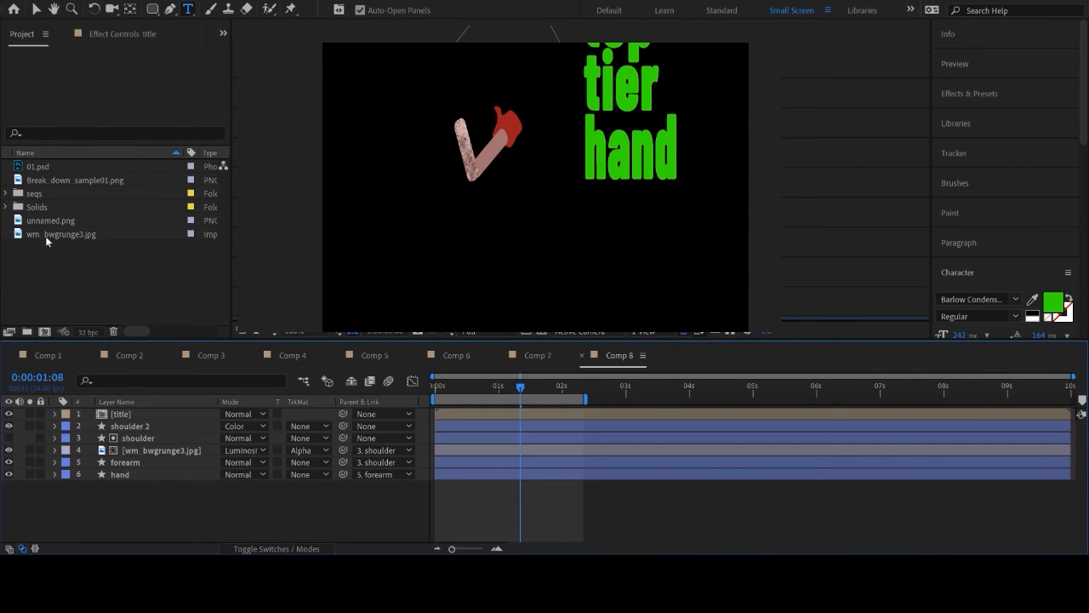
Place wm_bwgrunge3.jpg directly beneath the title layer and move it sideways until it lies behind the words.
{"action": "left_click", "coordinate": [46, 235]}
{"action": "left_click_drag", "start_coordinate": [110, 425], "coordinate": [110, 426]}
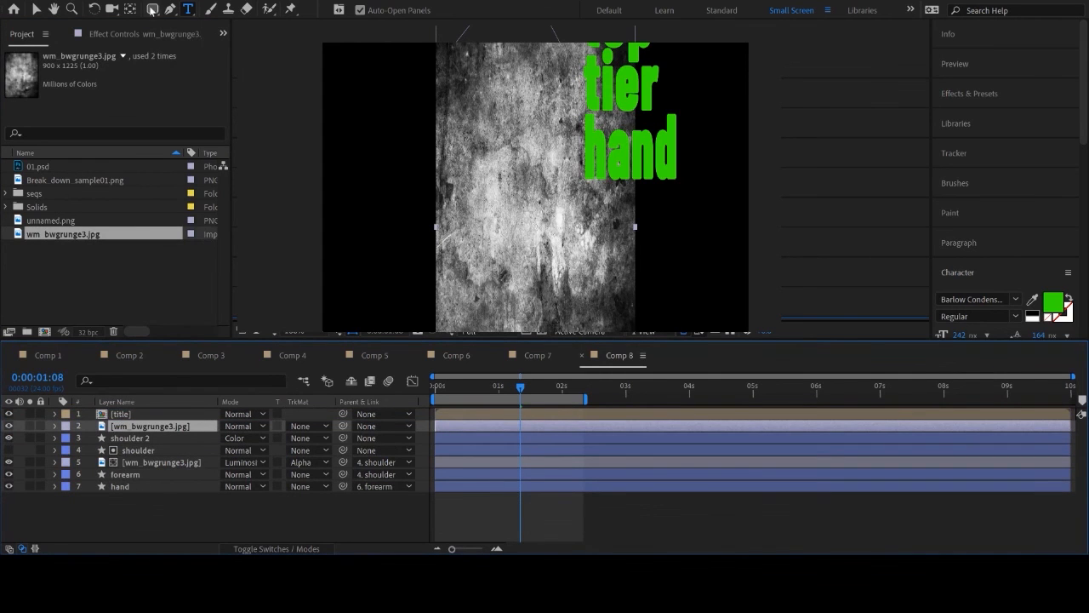
{"action": "left_click", "coordinate": [37, 8]}
{"action": "left_click_drag", "start_coordinate": [522, 160], "coordinate": [631, 160]}
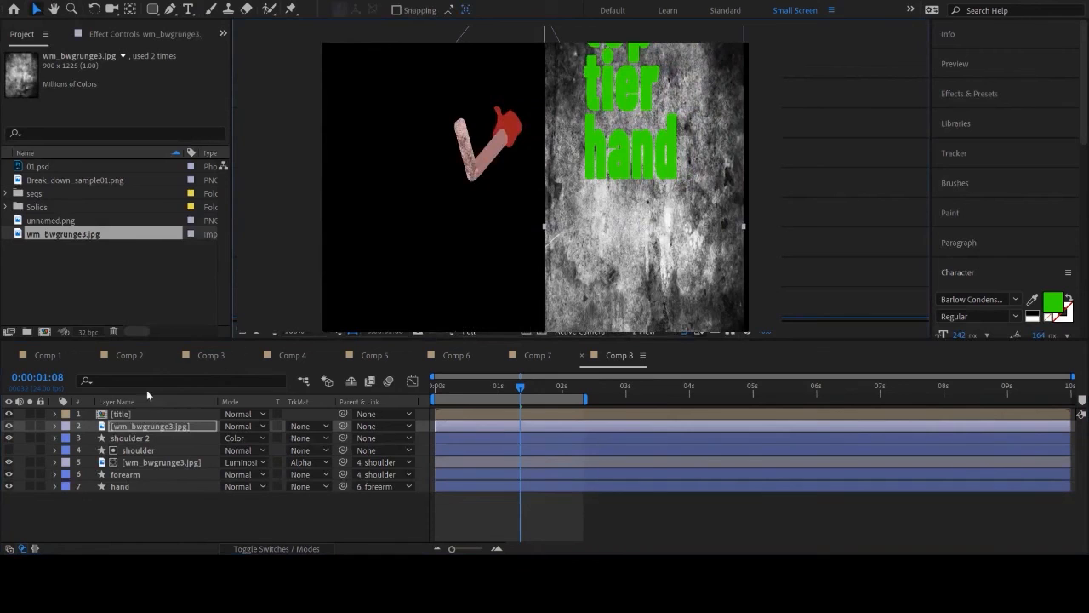
Use the title layer as the alpha matte of the grunge texture and preview the textured text animation.
{"action": "left_click", "coordinate": [123, 415]}
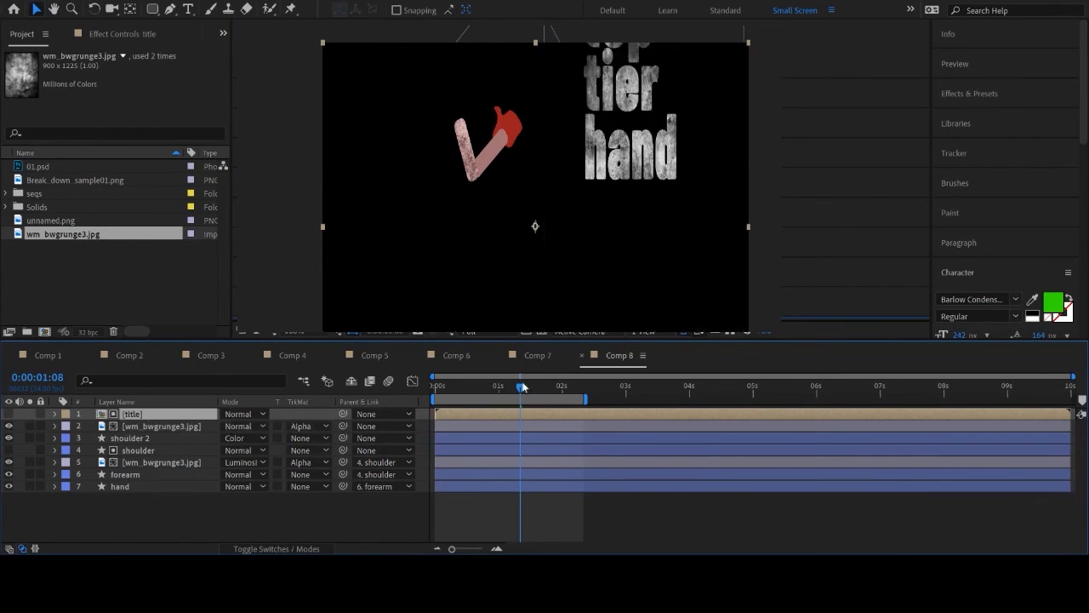
{"action": "key", "text": "space"}
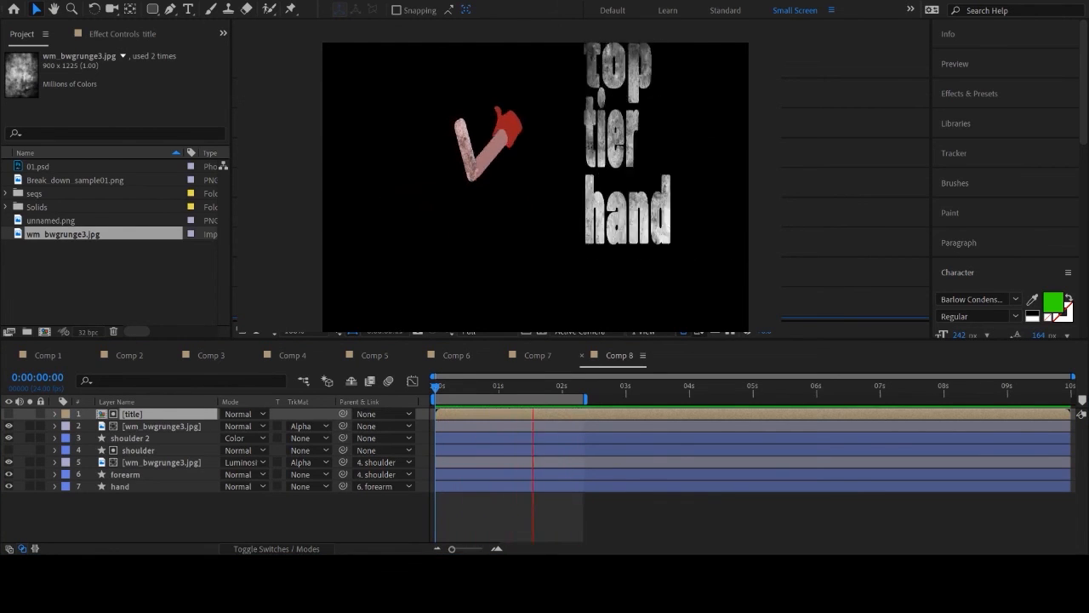
{"action": "key", "text": "space"}
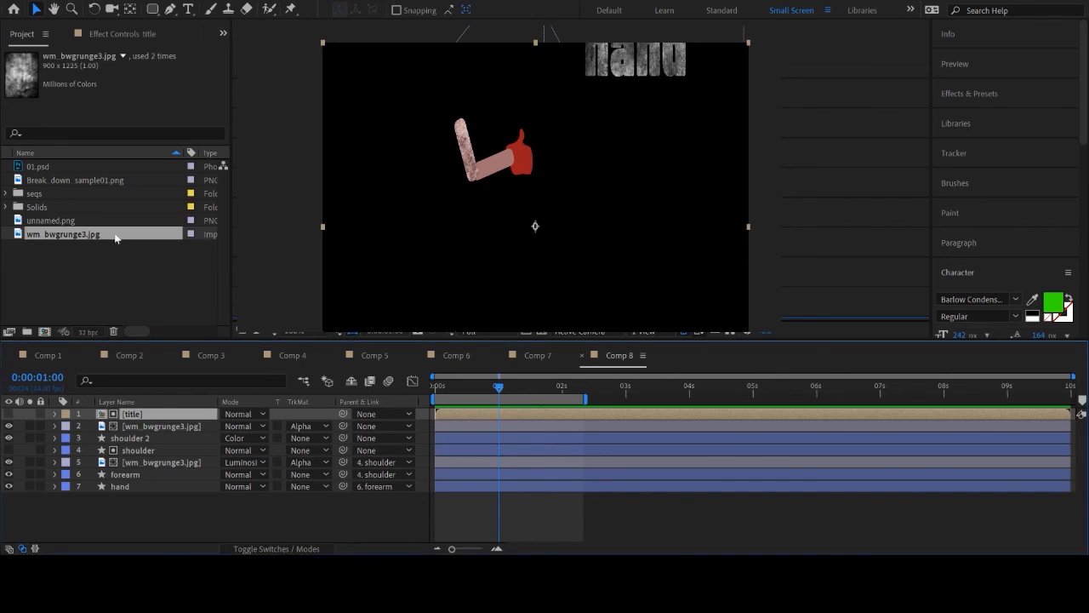
Import haunted-house.jpg into the project and create a new composition from it.
{"action": "left_click", "coordinate": [96, 261]}
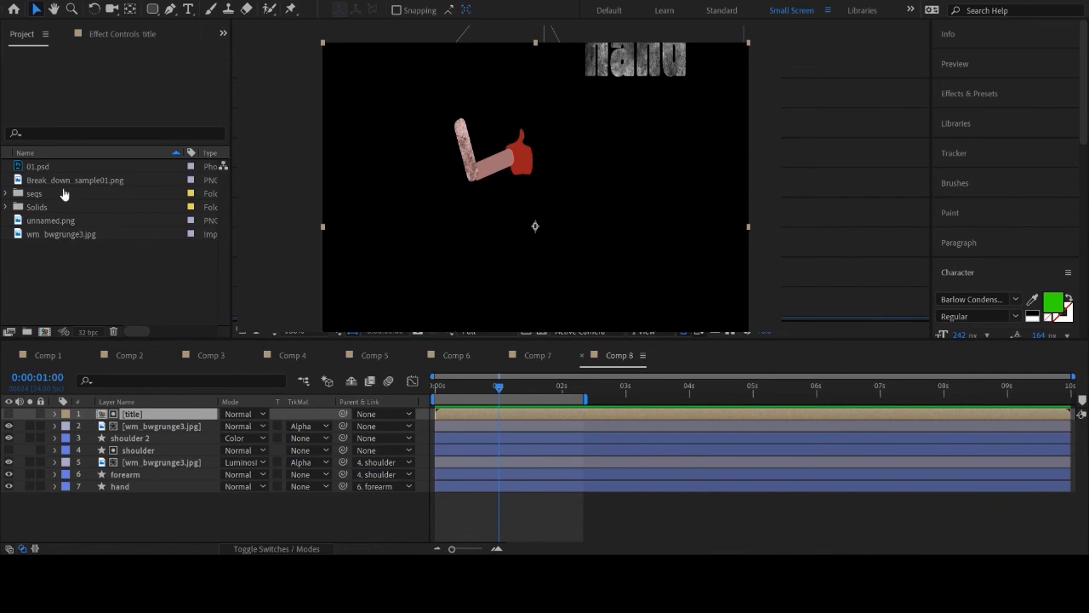
{"action": "double_click", "coordinate": [227, 100]}
{"action": "left_click_drag", "start_coordinate": [66, 193], "coordinate": [45, 333]}
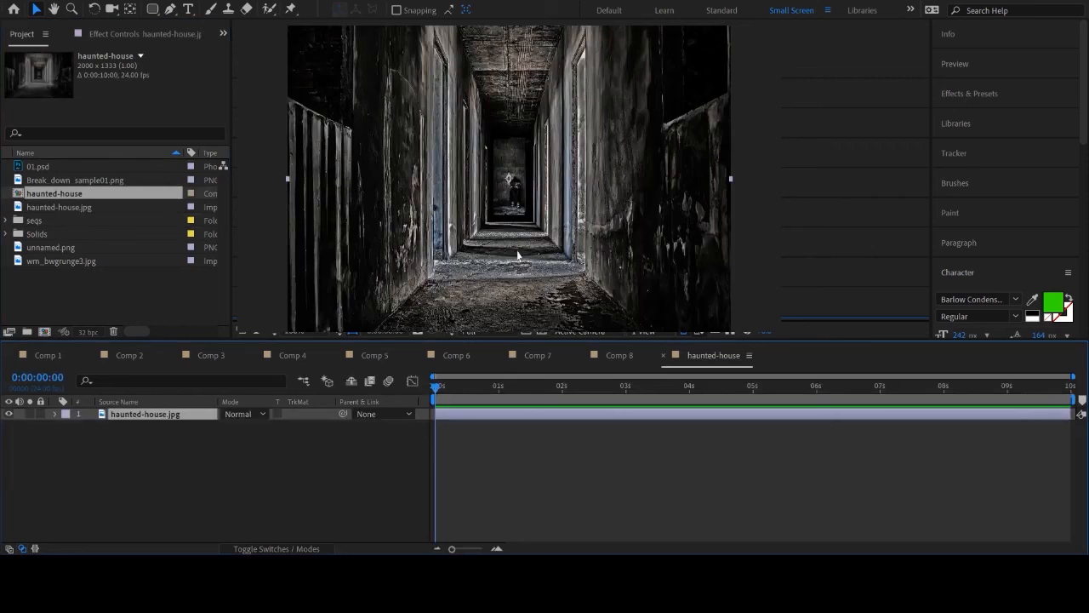
Find the CC Light Rays effect and apply it to the haunted-house.jpg layer.
{"action": "left_click", "coordinate": [993, 96]}
{"action": "left_click", "coordinate": [992, 114]}
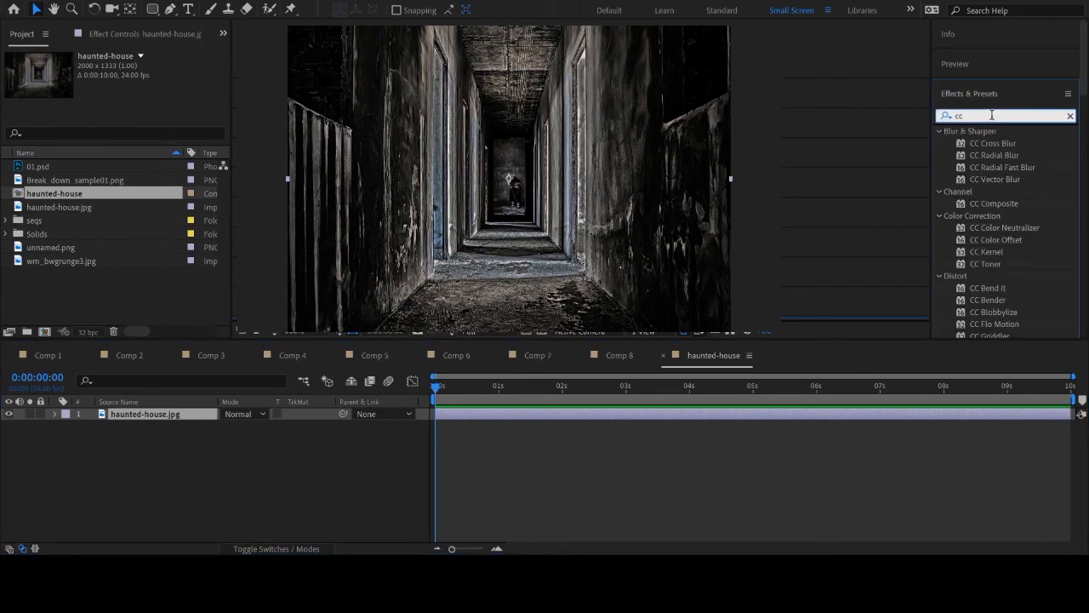
{"action": "type", "text": "light"}
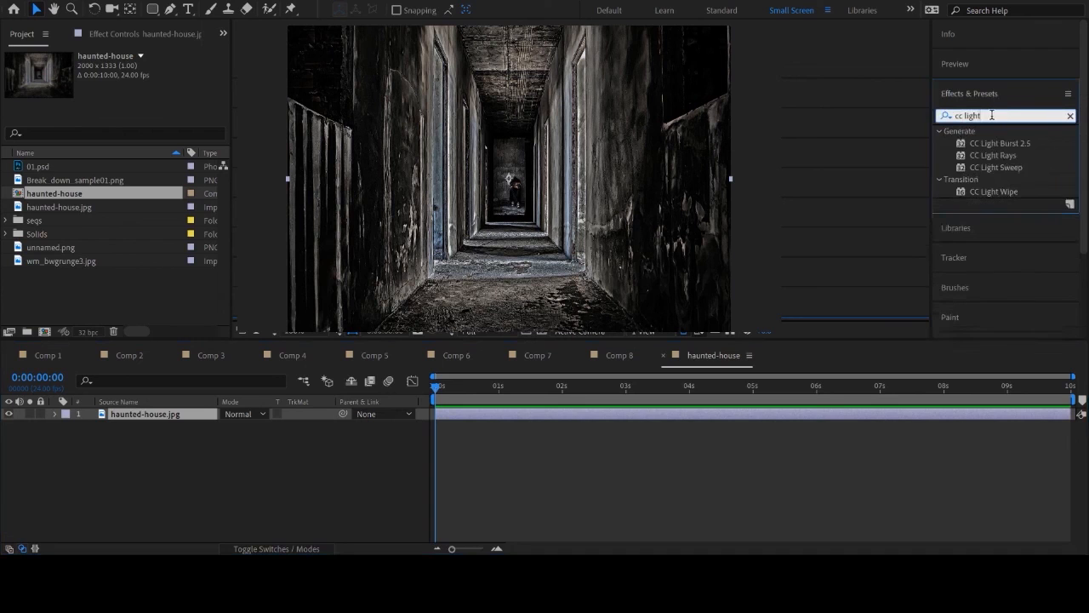
{"action": "left_click_drag", "start_coordinate": [992, 156], "coordinate": [638, 419]}
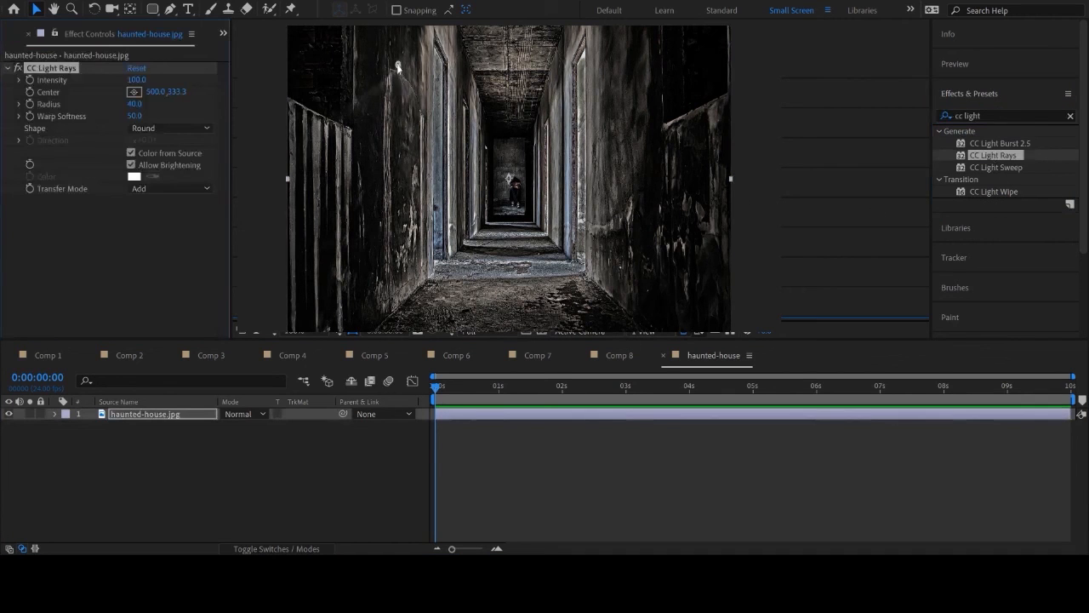
Place the light rays' center near the upper end of the near-left doorway, at about 712, 339, and set Radius to 110.
{"action": "left_click_drag", "start_coordinate": [430, 87], "coordinate": [454, 77]}
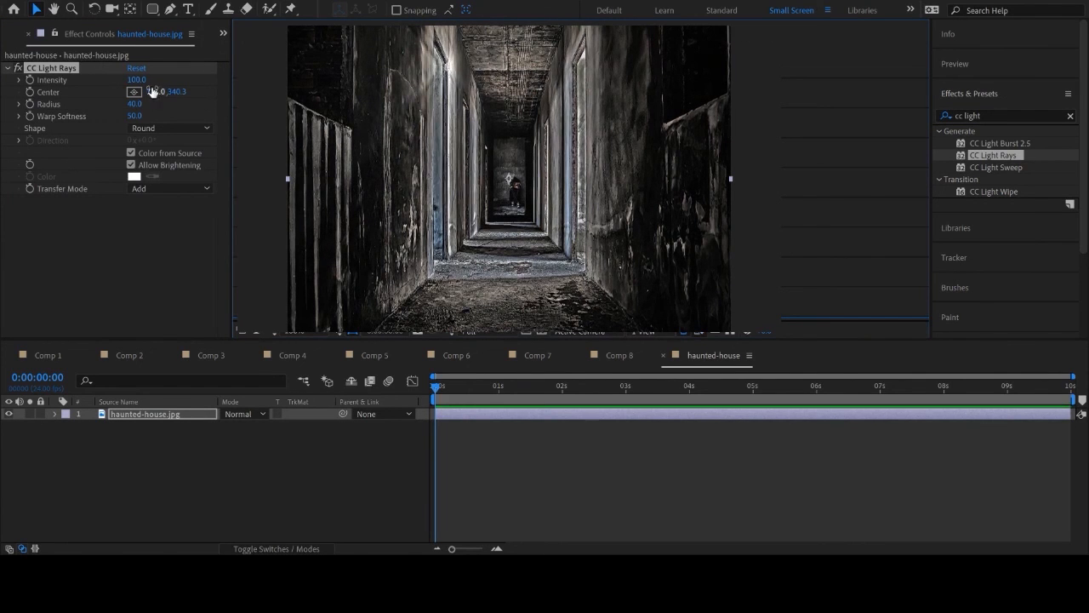
{"action": "left_click_drag", "start_coordinate": [132, 111], "coordinate": [195, 113]}
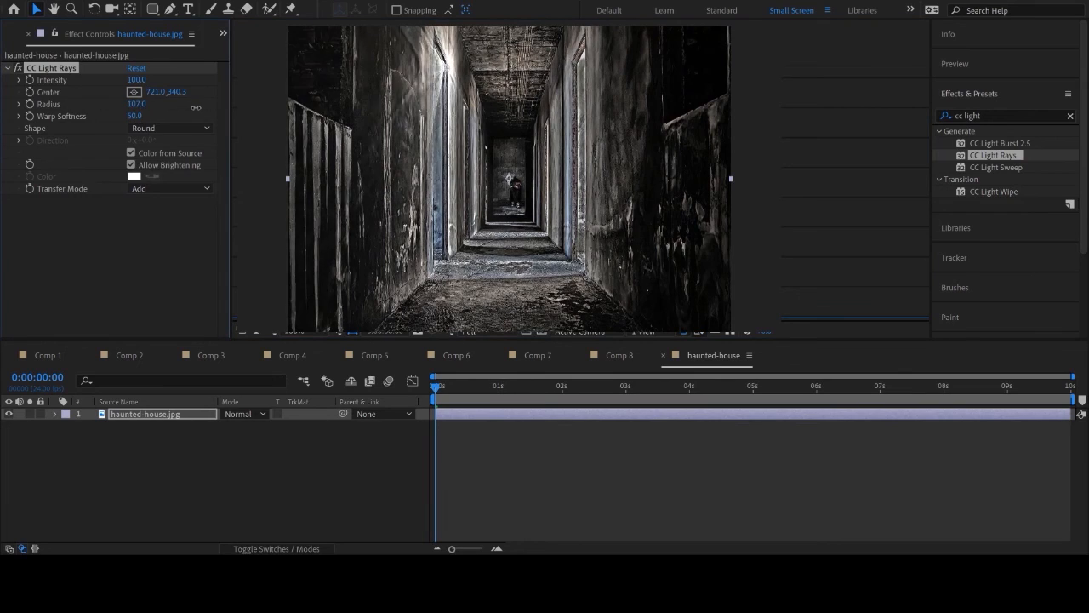
{"action": "left_click_drag", "start_coordinate": [453, 76], "coordinate": [451, 92]}
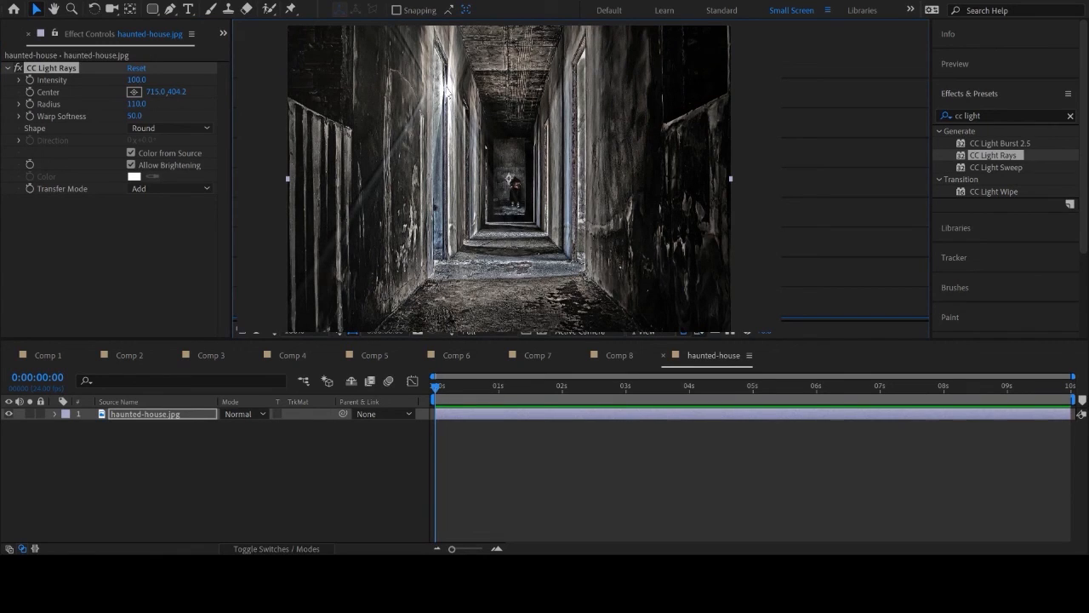
{"action": "left_click_drag", "start_coordinate": [448, 85], "coordinate": [445, 71]}
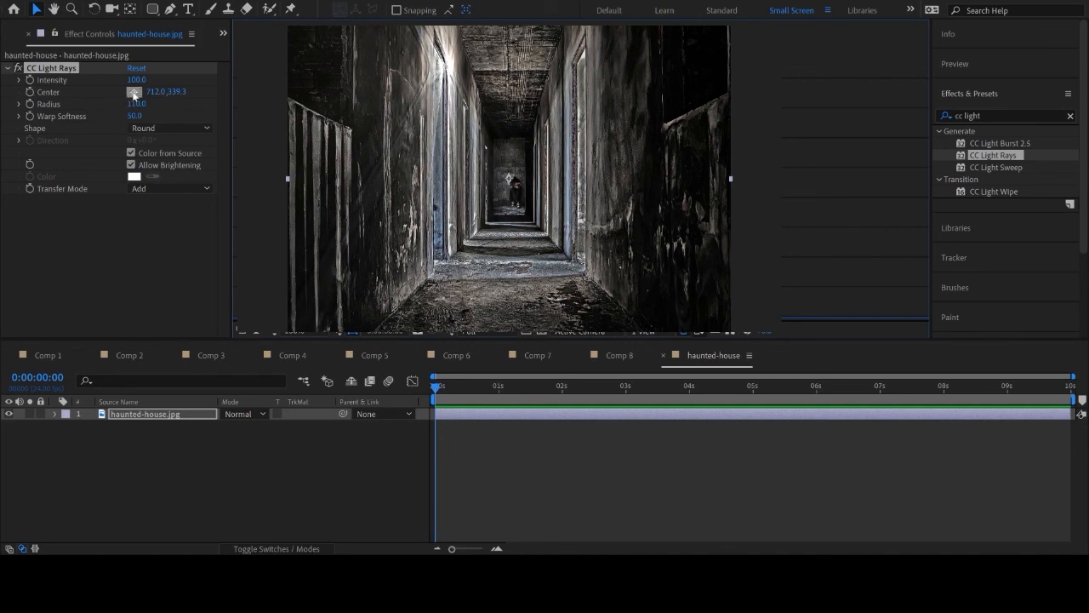
Keyframe the rays' Center at 0 seconds and move it down to the doorway's foot, about 706, 892, at 2 seconds.
{"action": "left_click", "coordinate": [29, 91]}
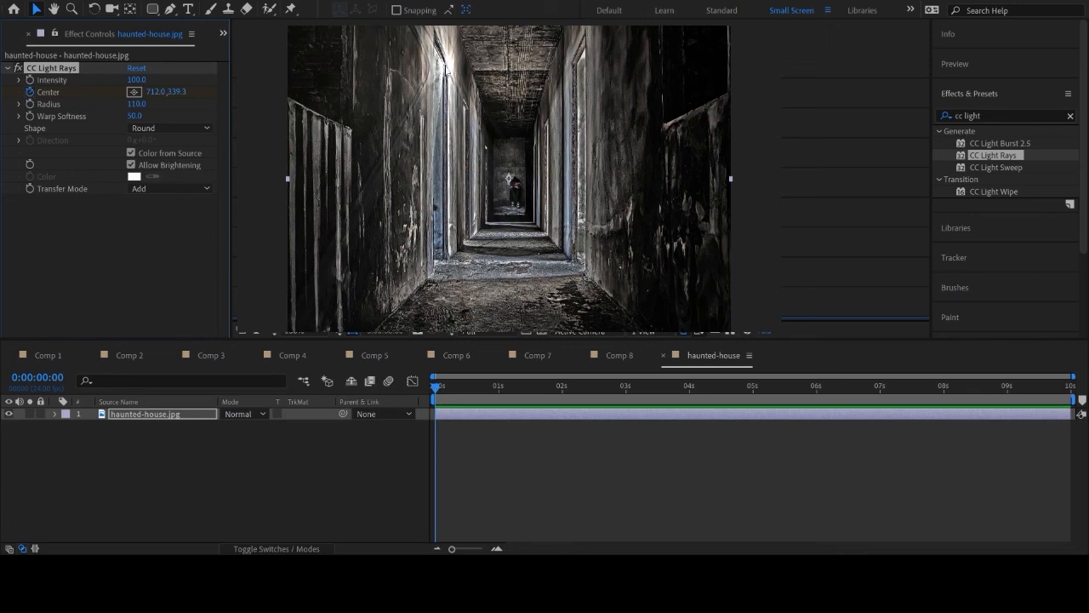
{"action": "left_click_drag", "start_coordinate": [436, 388], "coordinate": [562, 387]}
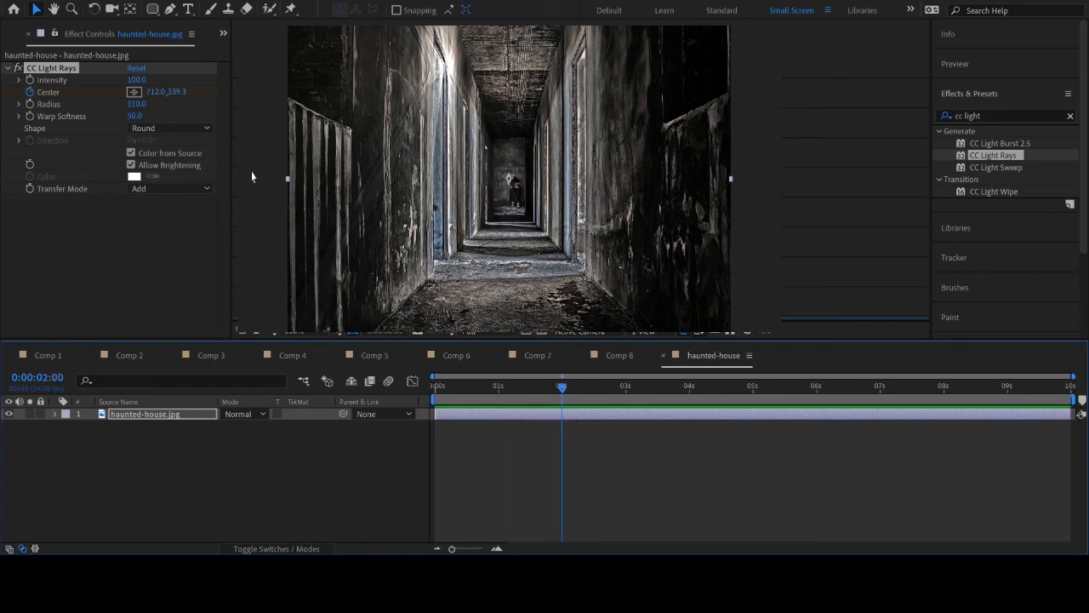
{"action": "left_click", "coordinate": [133, 92]}
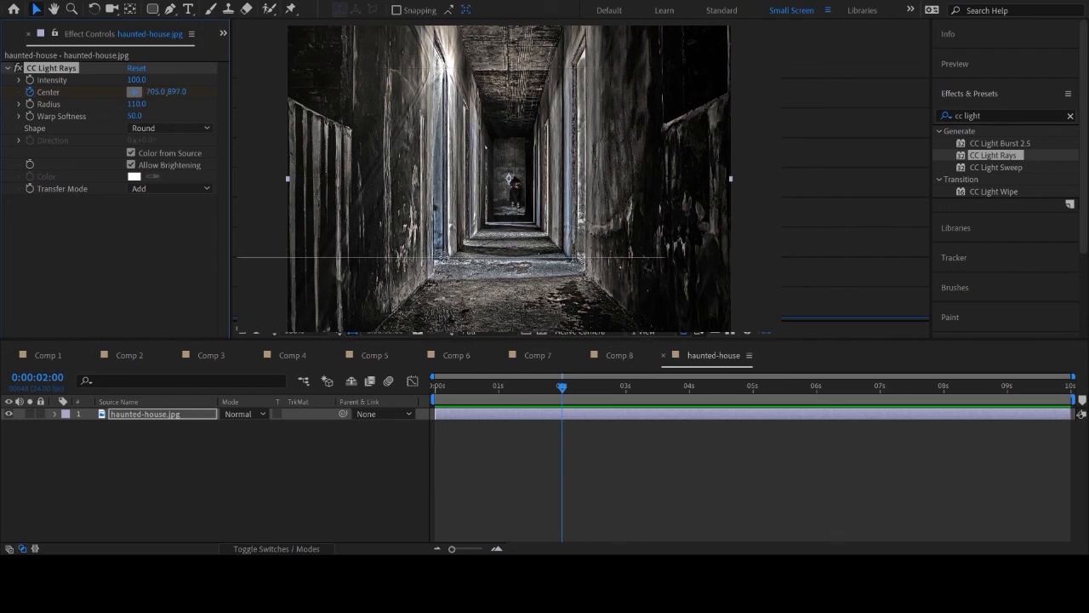
{"action": "left_click", "coordinate": [449, 255]}
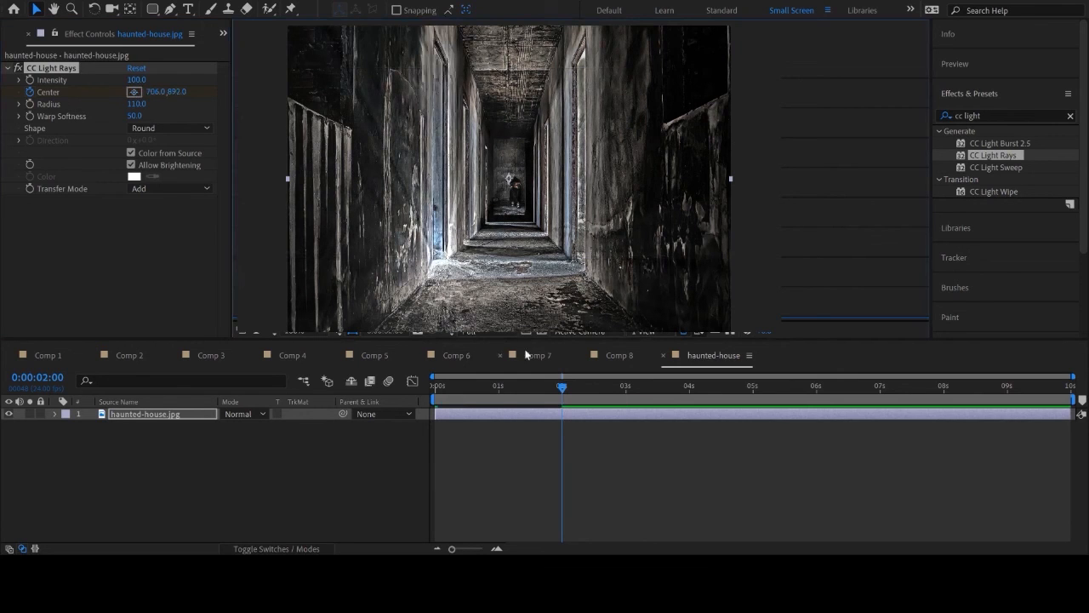
{"action": "mouse_move", "coordinate": [561, 385]}
{"action": "left_mouse_down"}
{"action": "mouse_move", "coordinate": [433, 387]}
{"action": "mouse_move", "coordinate": [570, 387]}
{"action": "left_mouse_up"}
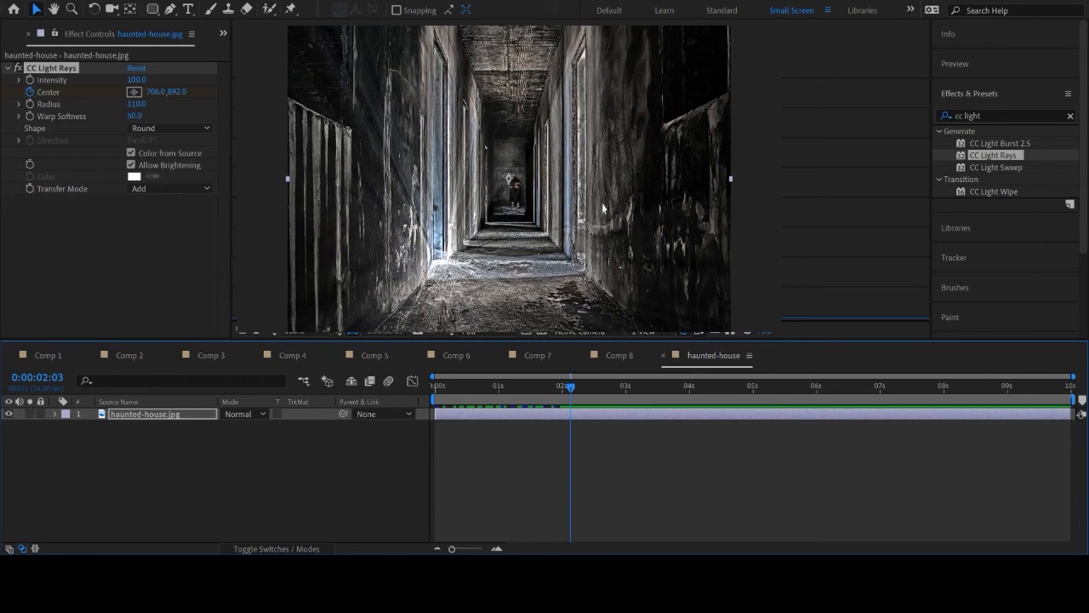
Try the Screen transfer mode for CC Light Rays and return it to Add.
{"action": "left_click", "coordinate": [160, 204]}
{"action": "left_click", "coordinate": [154, 235]}
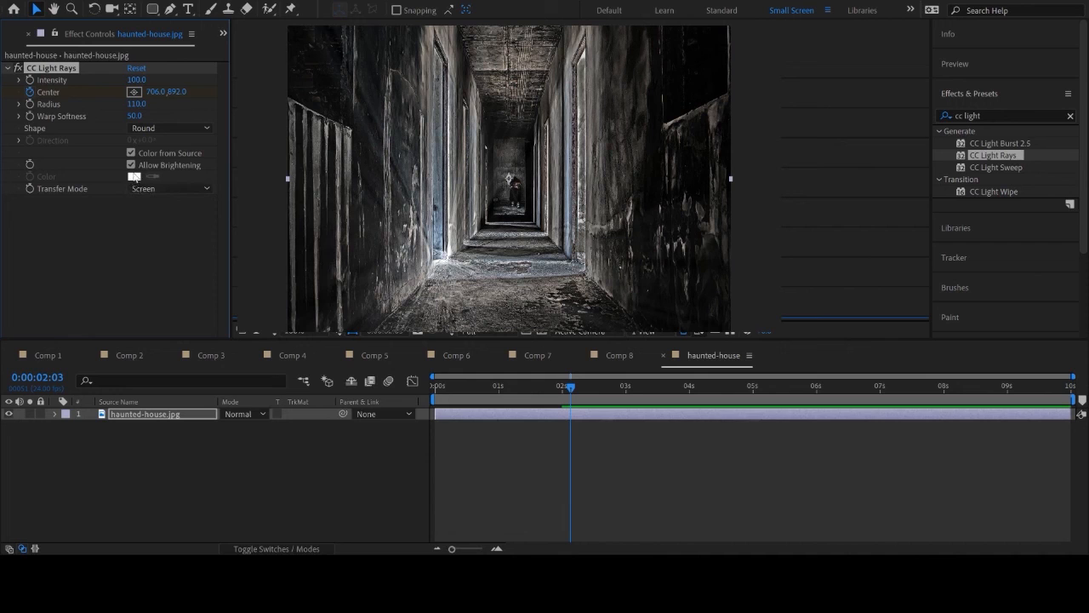
{"action": "left_click", "coordinate": [156, 217]}
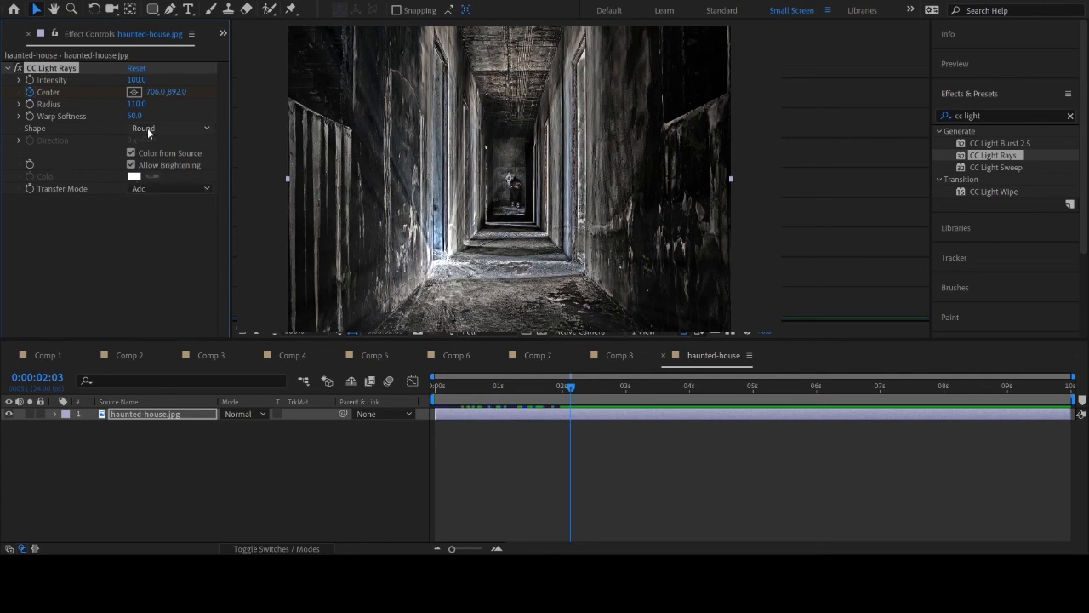
Turn off Color from Source, sample a ray color from the bluish doorway with the eyedropper, and compare with the effect off and on.
{"action": "left_click", "coordinate": [130, 153]}
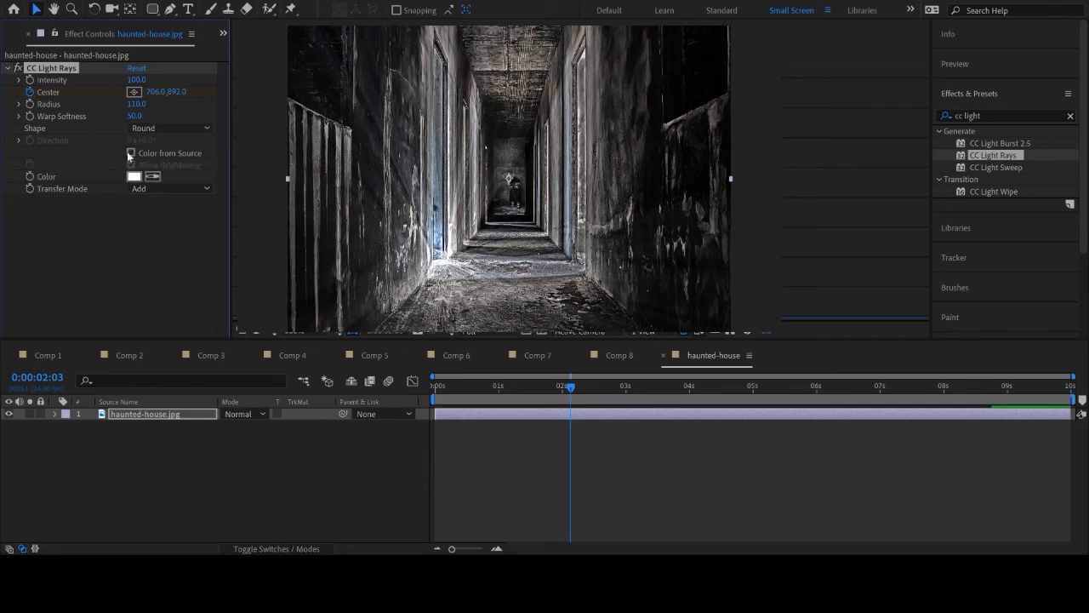
{"action": "left_click", "coordinate": [128, 153]}
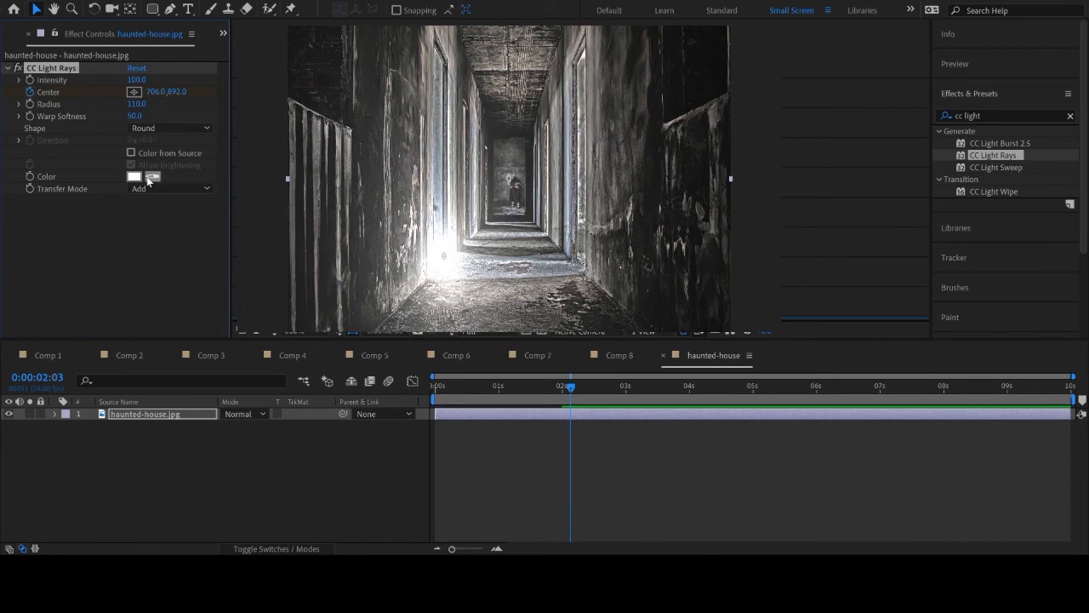
{"action": "left_click", "coordinate": [438, 125]}
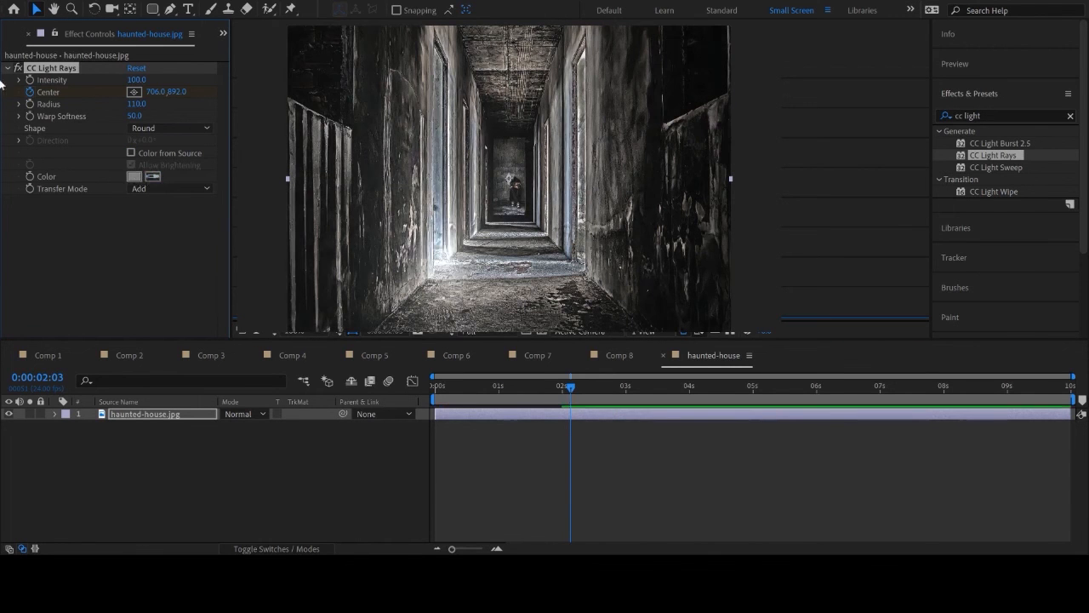
{"action": "left_click", "coordinate": [152, 176]}
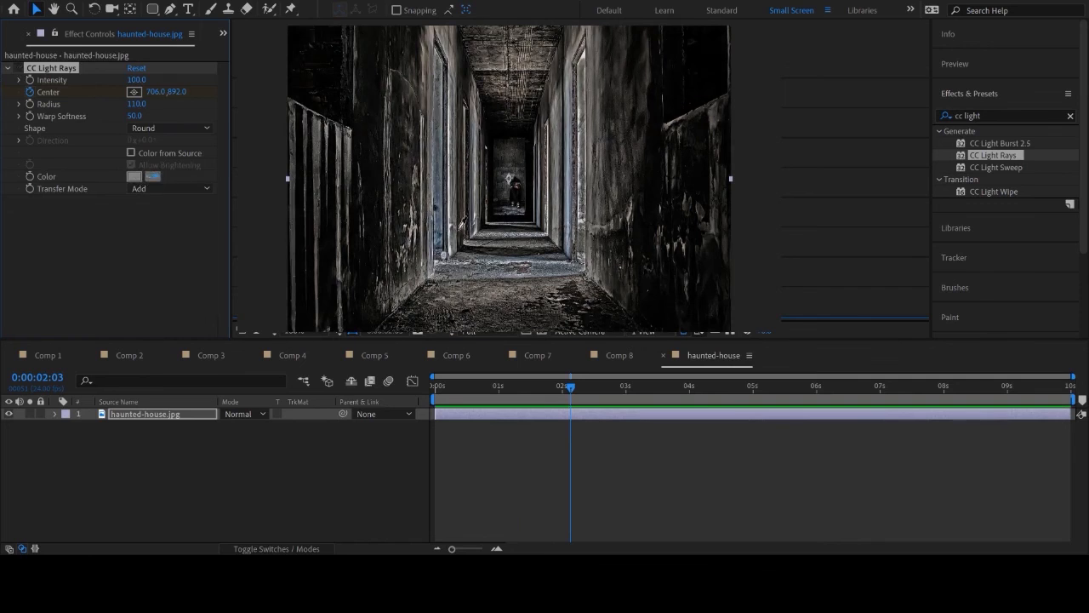
{"action": "left_click", "coordinate": [442, 192]}
{"action": "left_click", "coordinate": [18, 68]}
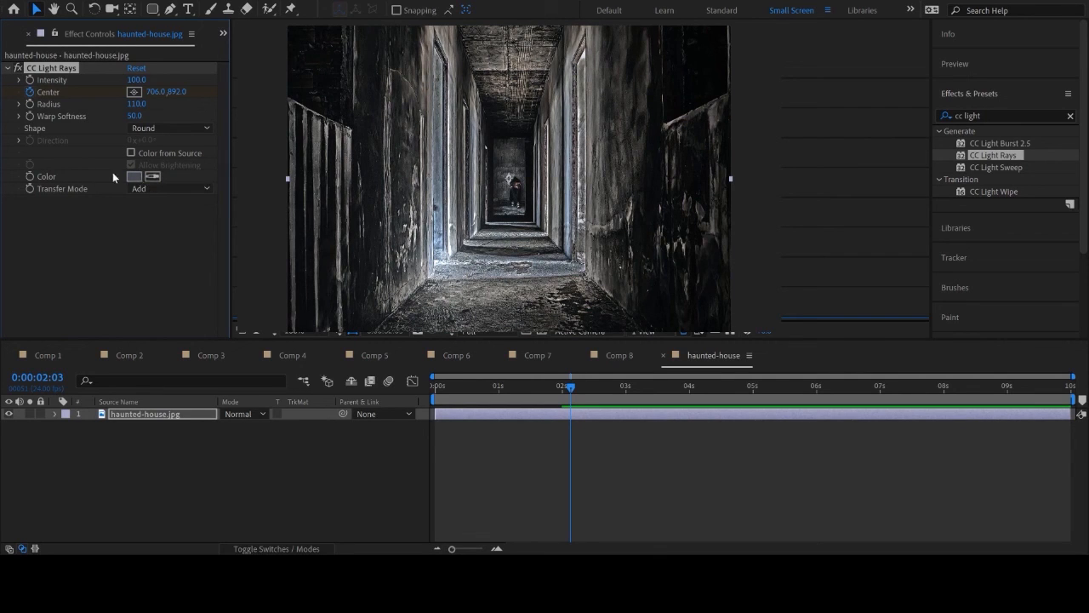
Change the light rays' color to a more saturated blue.
{"action": "left_click", "coordinate": [132, 181]}
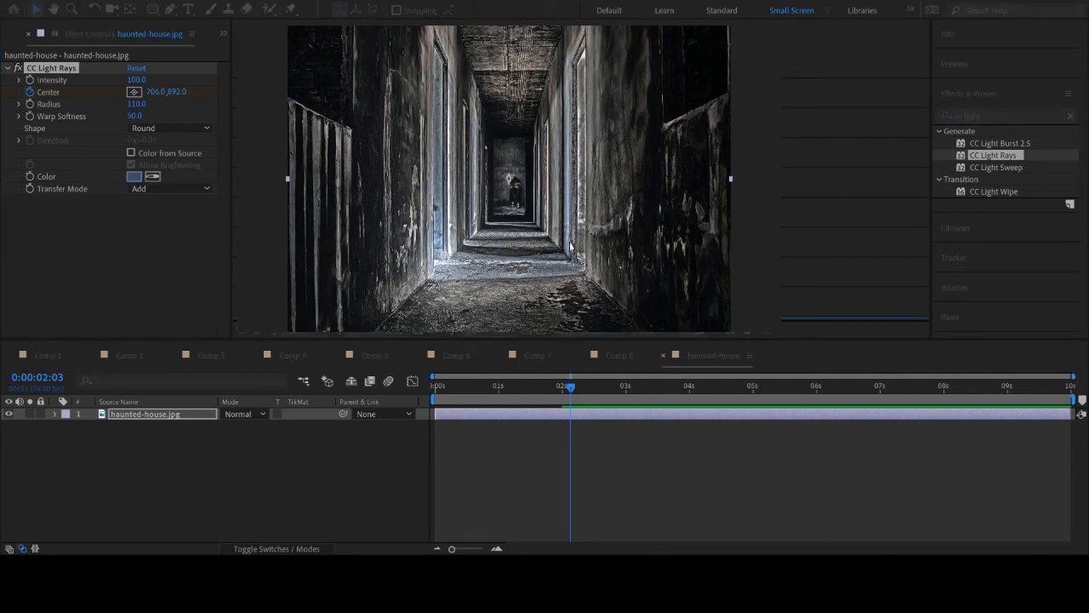
{"action": "left_click_drag", "start_coordinate": [814, 228], "coordinate": [829, 232]}
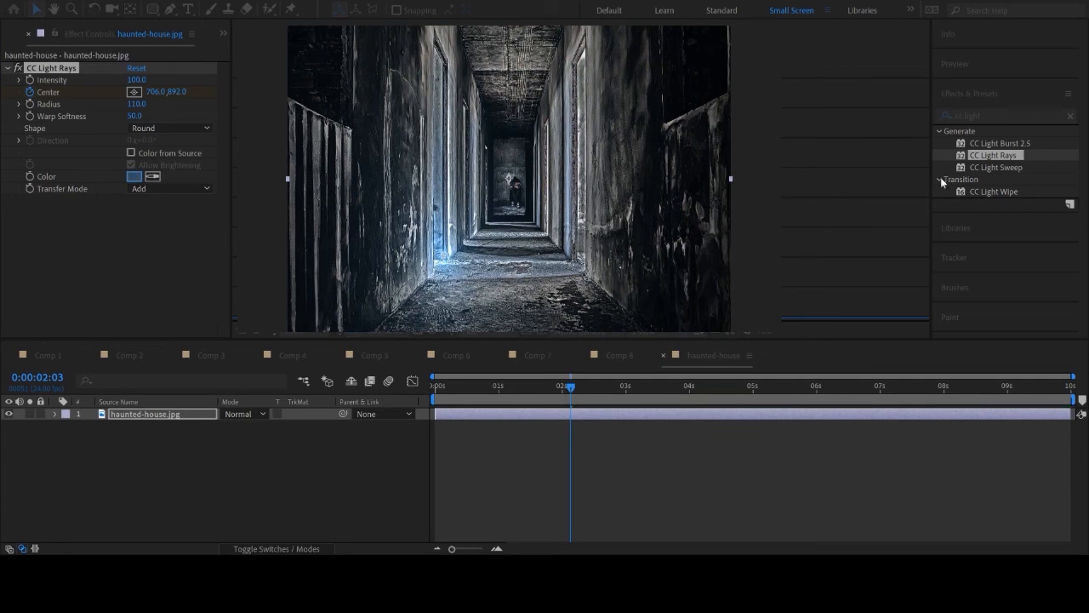
{"action": "left_click", "coordinate": [1015, 143]}
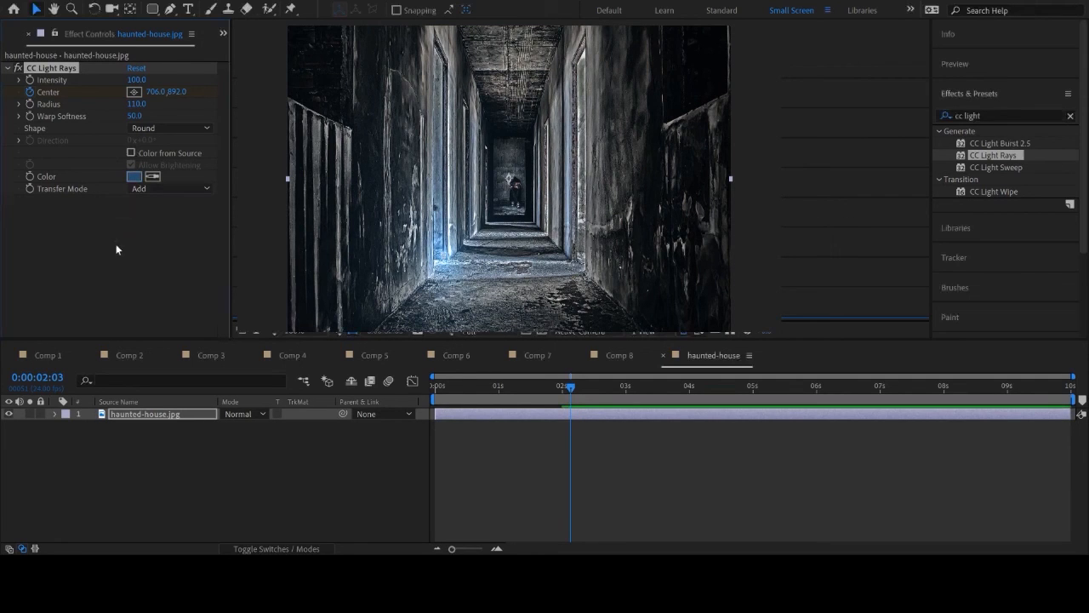
Preview the moving blue light from the start and shorten the work area to end at about 3.5 seconds.
{"action": "left_click_drag", "start_coordinate": [459, 387], "coordinate": [416, 402]}
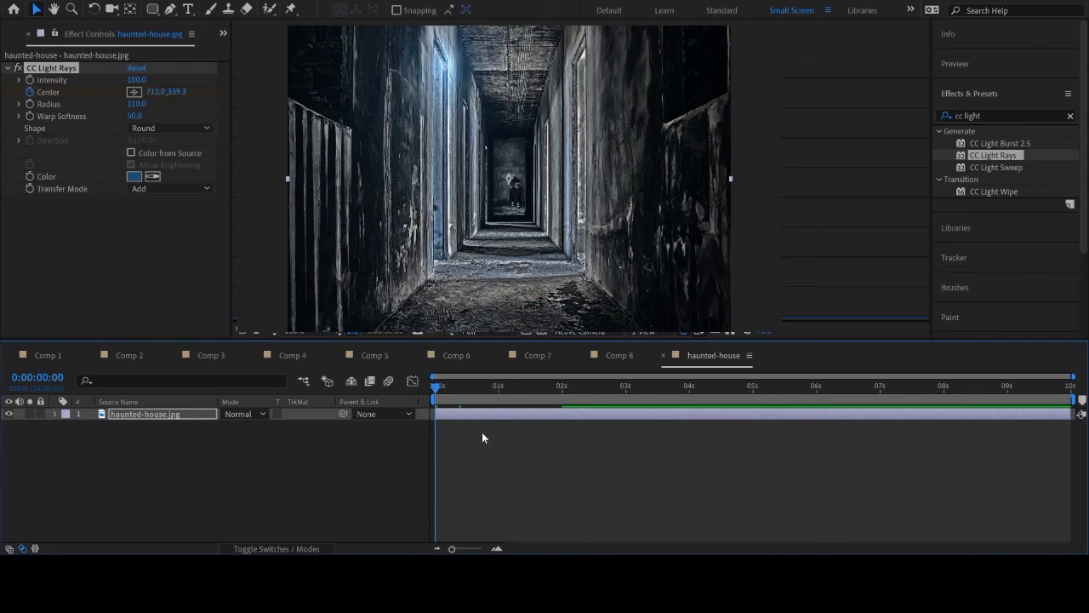
{"action": "key", "text": "space"}
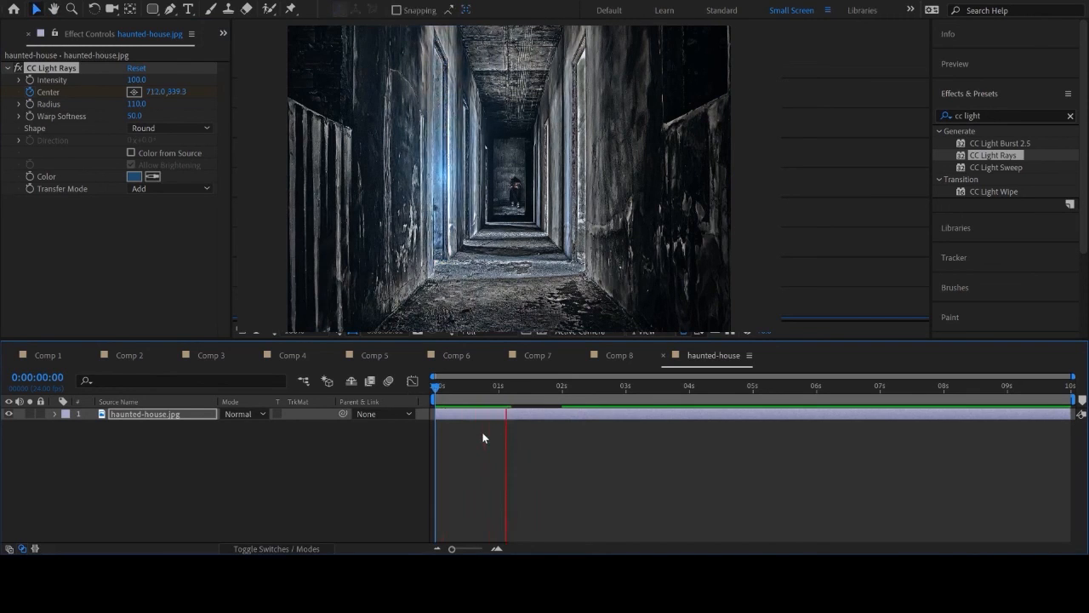
{"action": "key", "text": "space"}
{"action": "key", "text": "space"}
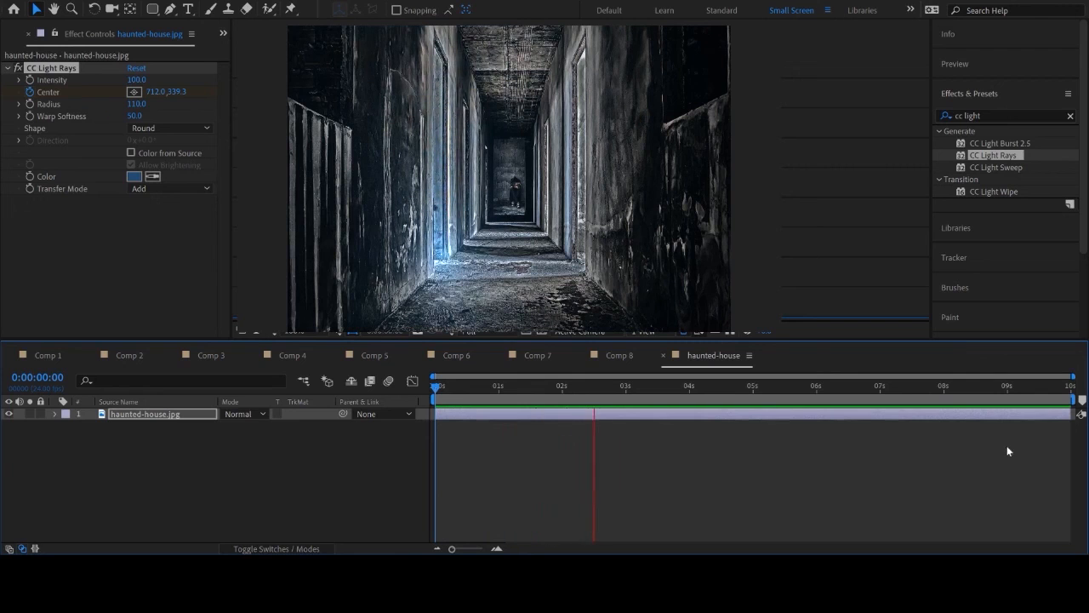
{"action": "key", "text": "space"}
{"action": "left_click_drag", "start_coordinate": [1081, 399], "coordinate": [662, 399]}
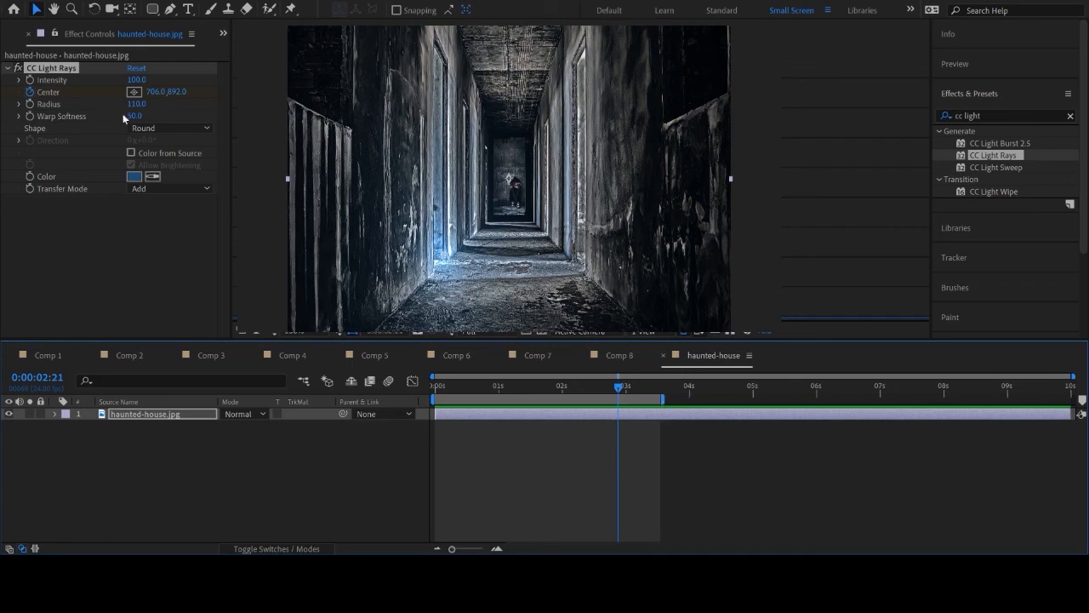
Set the light rays' Warp Softness to 110 and Radius to 237, and preview the animation from the start.
{"action": "left_click_drag", "start_coordinate": [134, 115], "coordinate": [225, 100]}
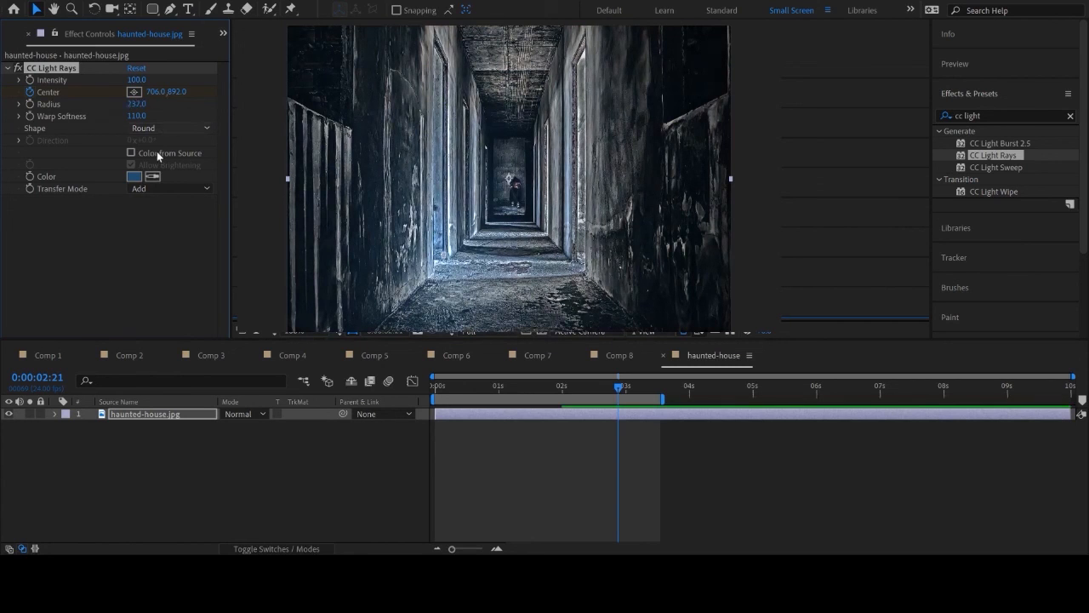
{"action": "left_click", "coordinate": [181, 117]}
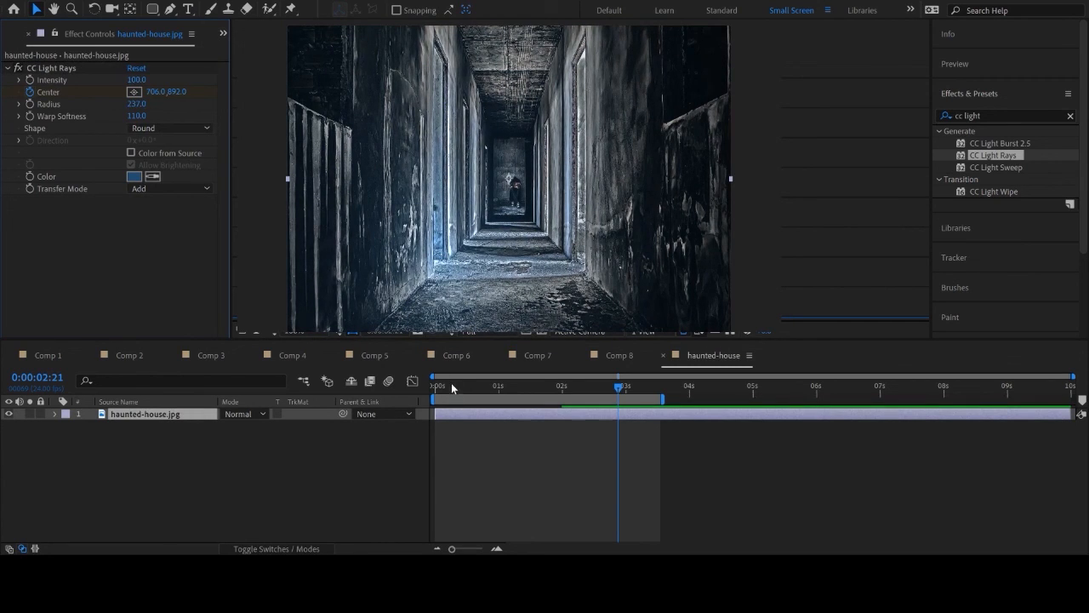
{"action": "left_click_drag", "start_coordinate": [451, 387], "coordinate": [390, 384]}
{"action": "key", "text": "space"}
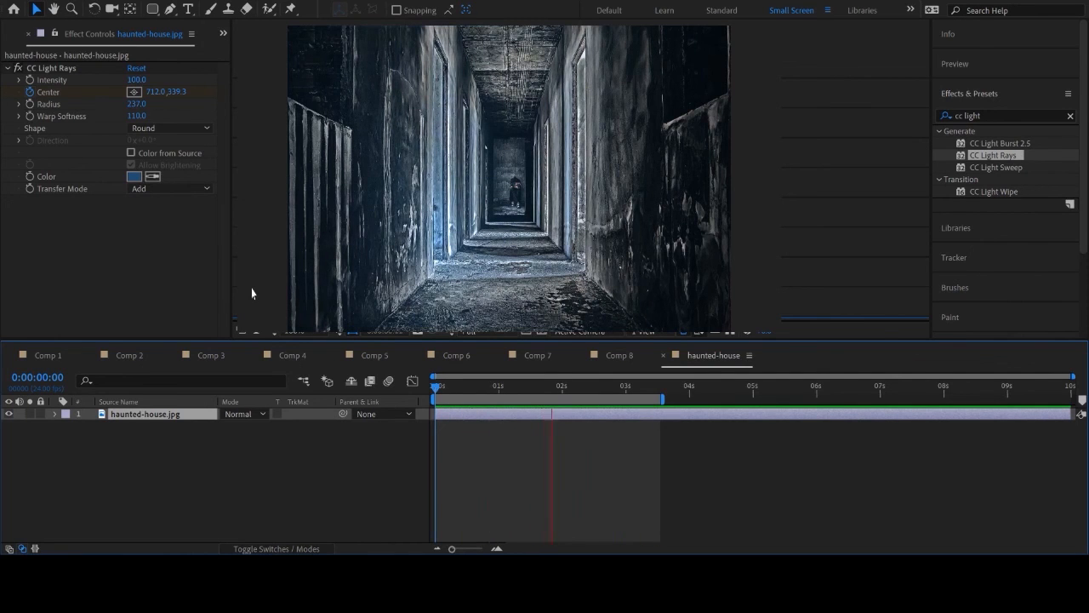
Stop the preview and create a new empty 1920 x 1080 composition lasting 10 seconds at 24 fps.
{"action": "left_click", "coordinate": [16, 34]}
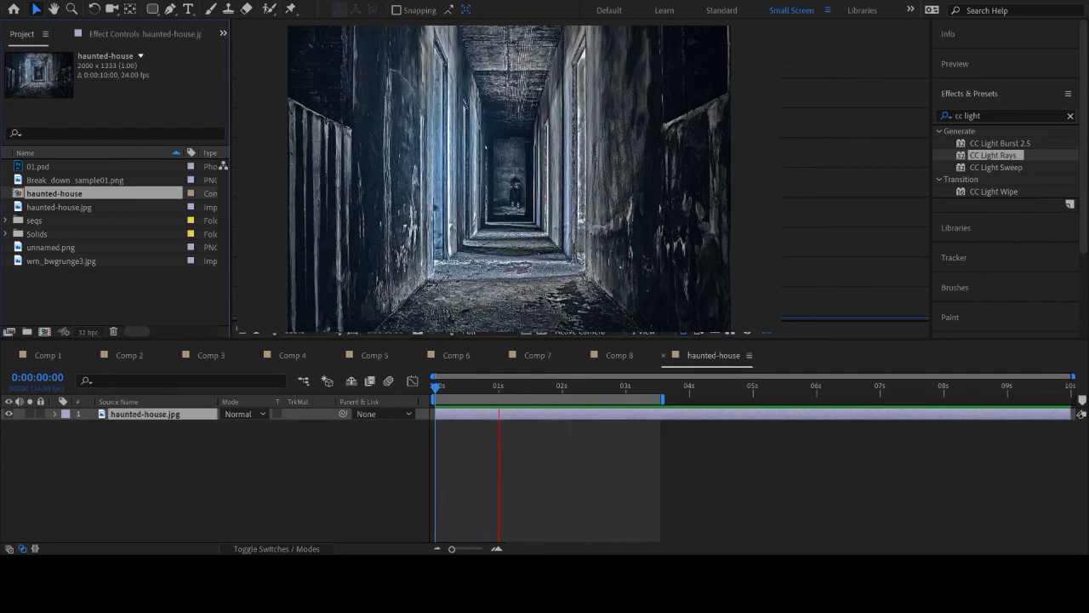
{"action": "left_click", "coordinate": [84, 298]}
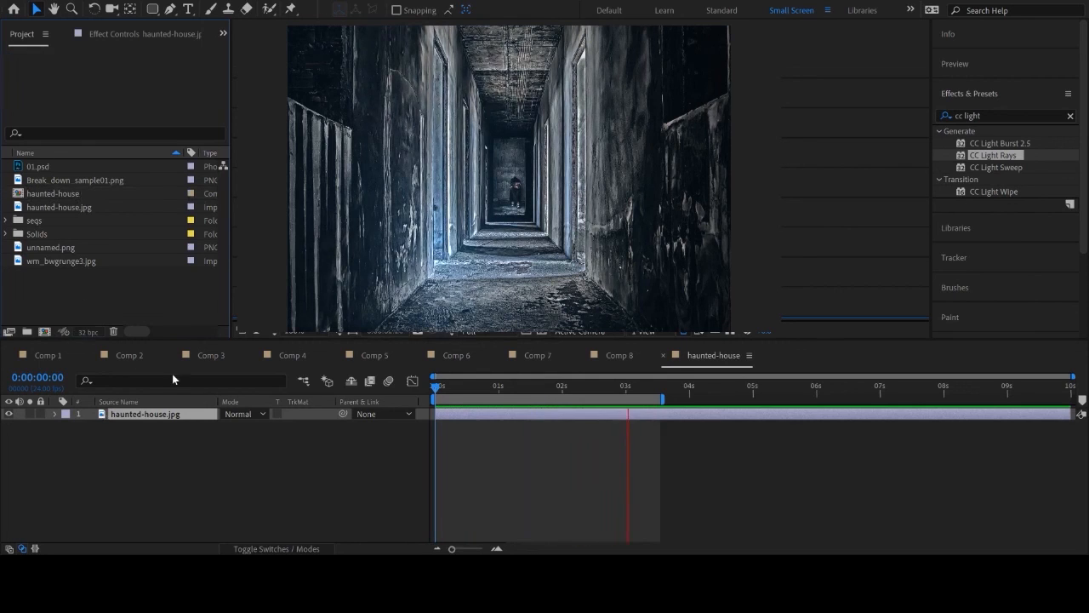
{"action": "key", "text": "space"}
{"action": "left_click", "coordinate": [44, 332]}
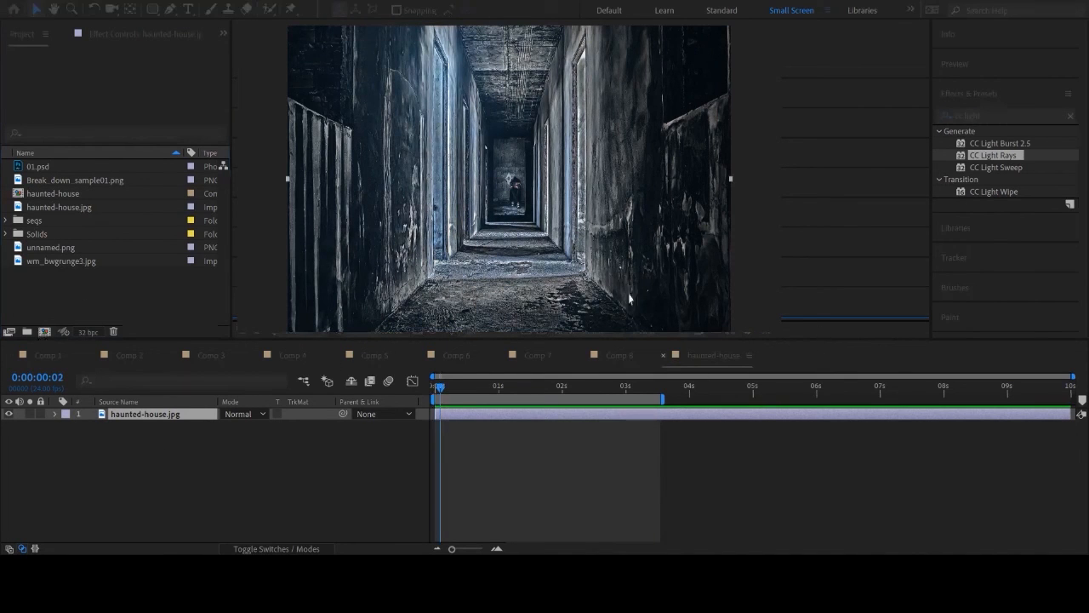
{"action": "left_click", "coordinate": [805, 331]}
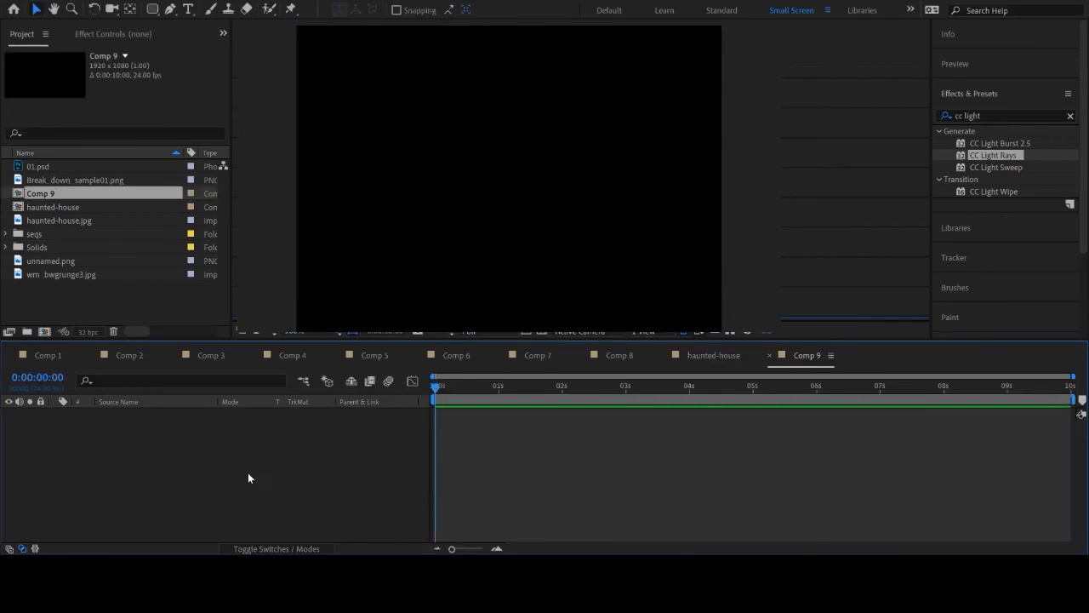
Draw a closed, curved red teardrop-like shape with the Pen tool, tapering to a point at its lower-left end.
{"action": "left_click", "coordinate": [170, 10]}
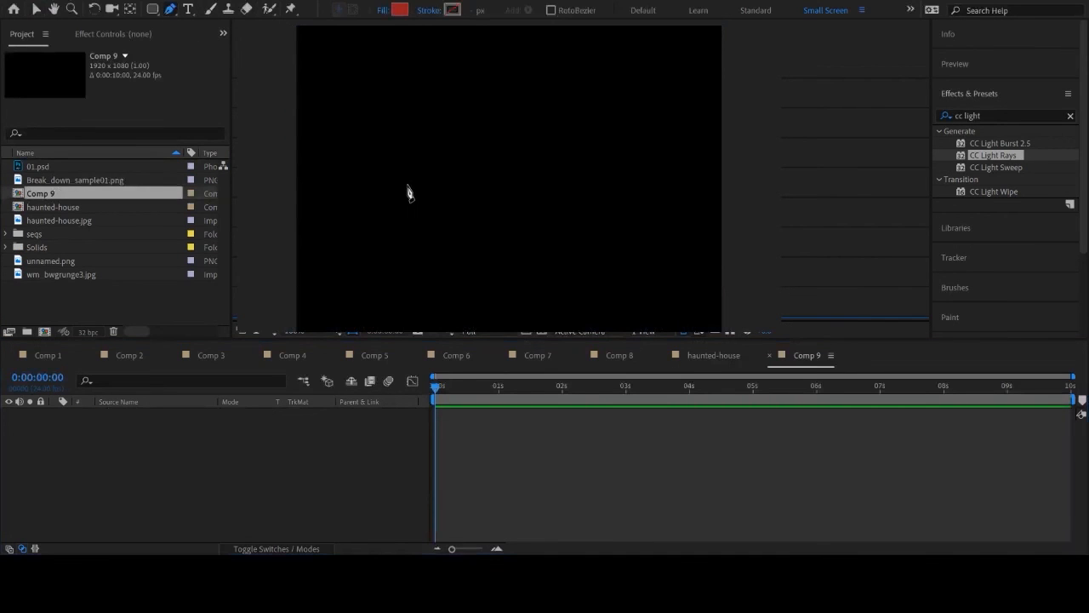
{"action": "left_click_drag", "start_coordinate": [408, 185], "coordinate": [423, 158]}
{"action": "left_click_drag", "start_coordinate": [479, 117], "coordinate": [507, 120]}
{"action": "left_click_drag", "start_coordinate": [550, 170], "coordinate": [492, 215]}
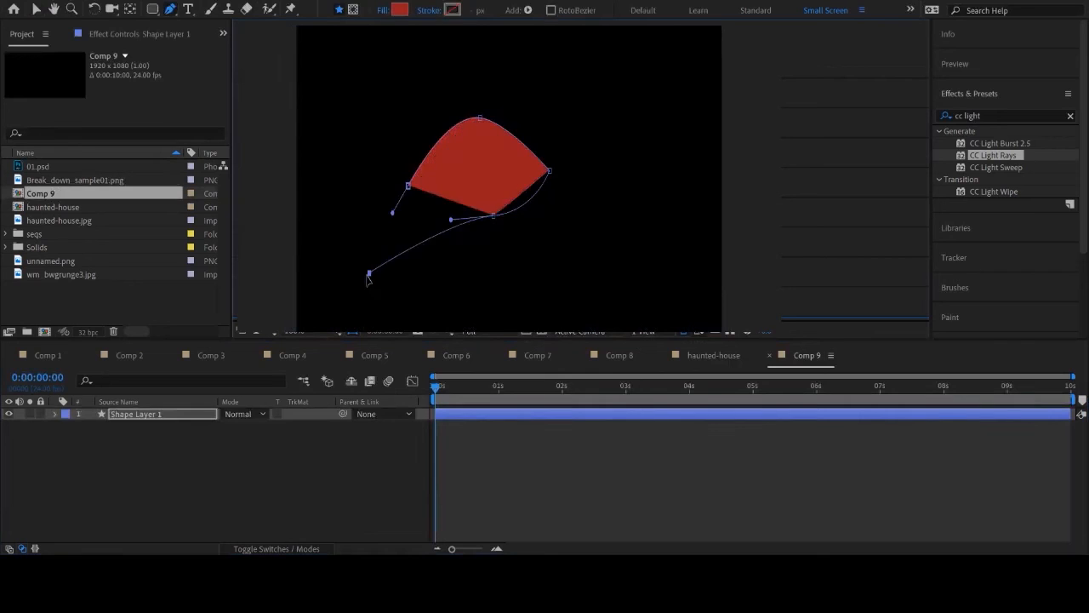
{"action": "left_click_drag", "start_coordinate": [370, 268], "coordinate": [368, 278]}
{"action": "left_click", "coordinate": [410, 188]}
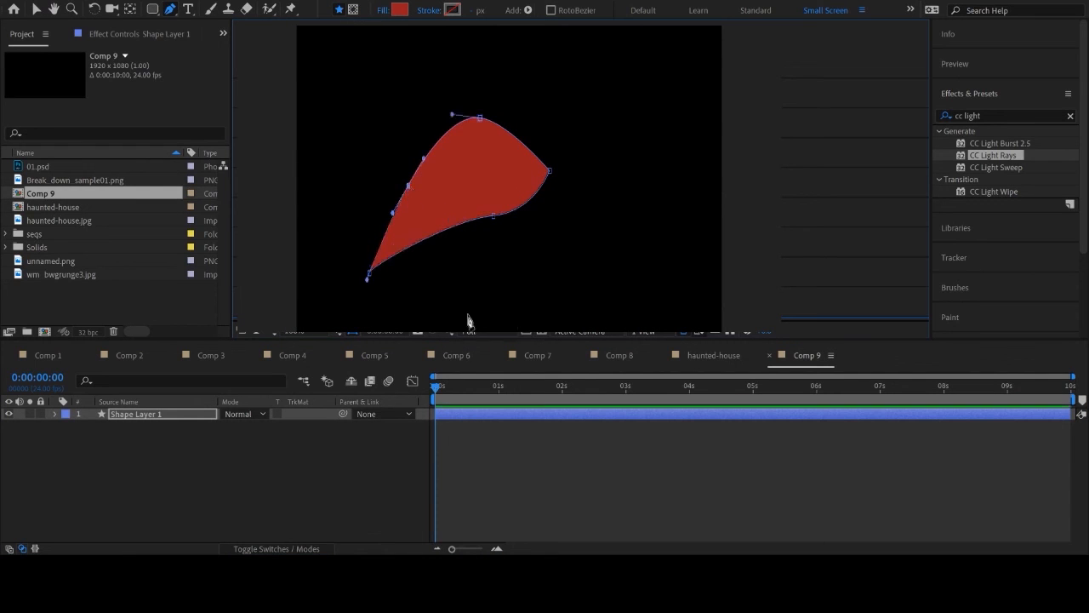
Place three puppet pins on the red shape: at its right end, in its middle and at its lower-left tip.
{"action": "left_click", "coordinate": [55, 414]}
{"action": "key", "text": "v"}
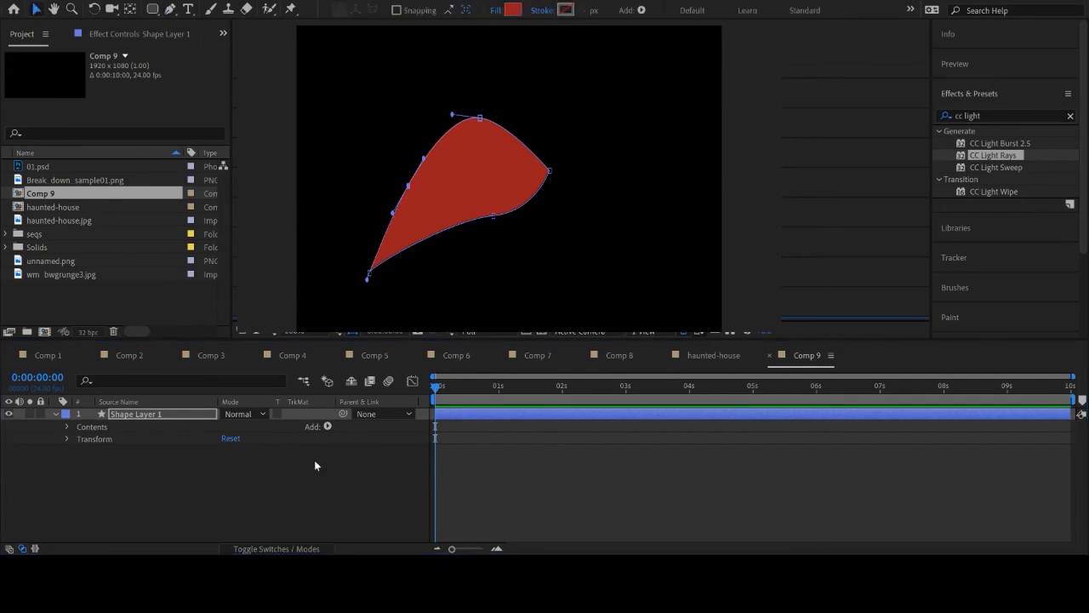
{"action": "left_click", "coordinate": [353, 449]}
{"action": "left_click", "coordinate": [500, 198]}
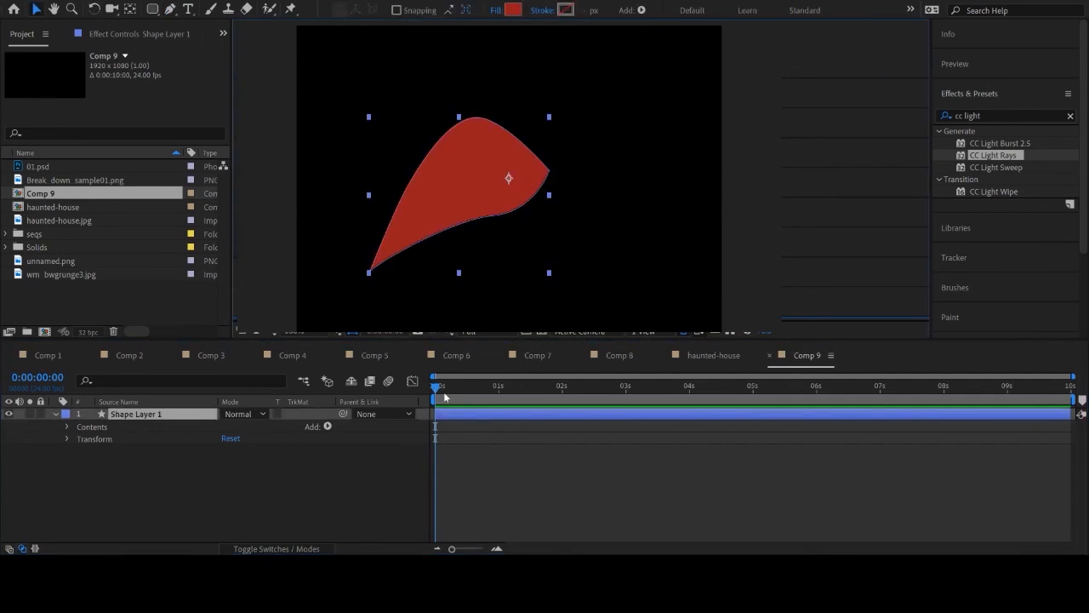
{"action": "left_click", "coordinate": [291, 8]}
{"action": "left_click", "coordinate": [536, 169]}
{"action": "left_click", "coordinate": [455, 184]}
{"action": "left_click", "coordinate": [375, 261]}
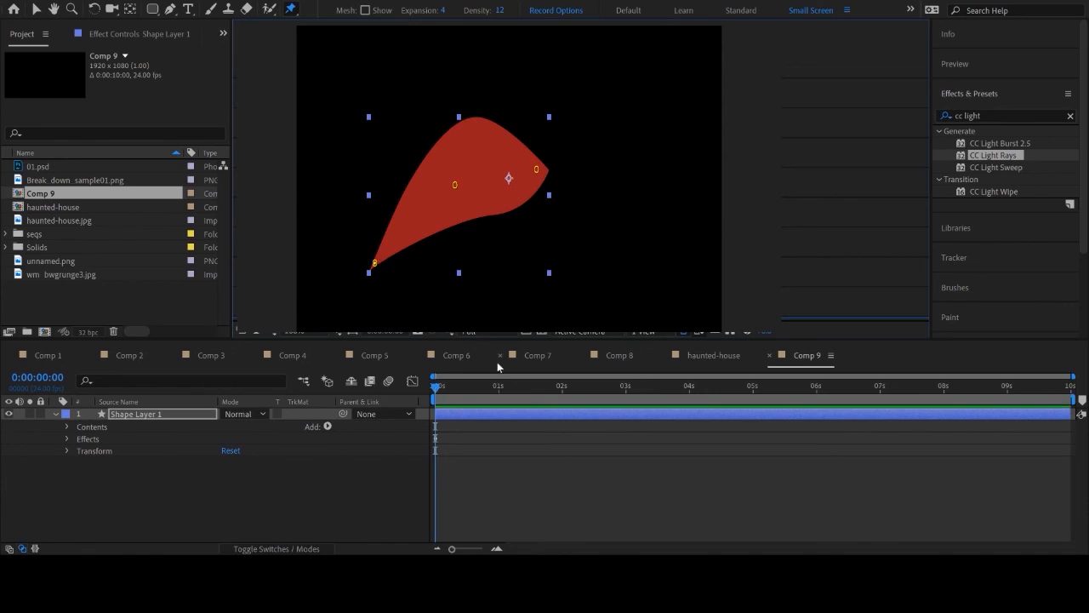
Raise the middle pin at about 0.9 seconds, and at 0:00:01:20 swing the tip pin far upward and lower the middle pin slightly.
{"action": "left_click_drag", "start_coordinate": [438, 393], "coordinate": [490, 398]}
{"action": "left_click_drag", "start_coordinate": [455, 185], "coordinate": [442, 134]}
{"action": "left_click", "coordinate": [551, 386]}
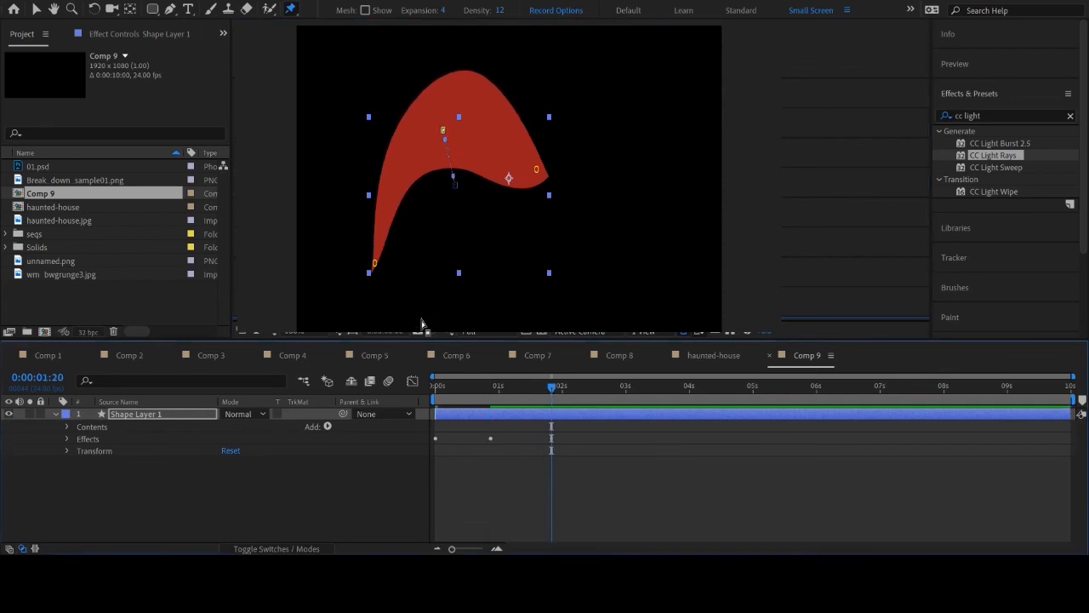
{"action": "left_click_drag", "start_coordinate": [375, 262], "coordinate": [349, 37]}
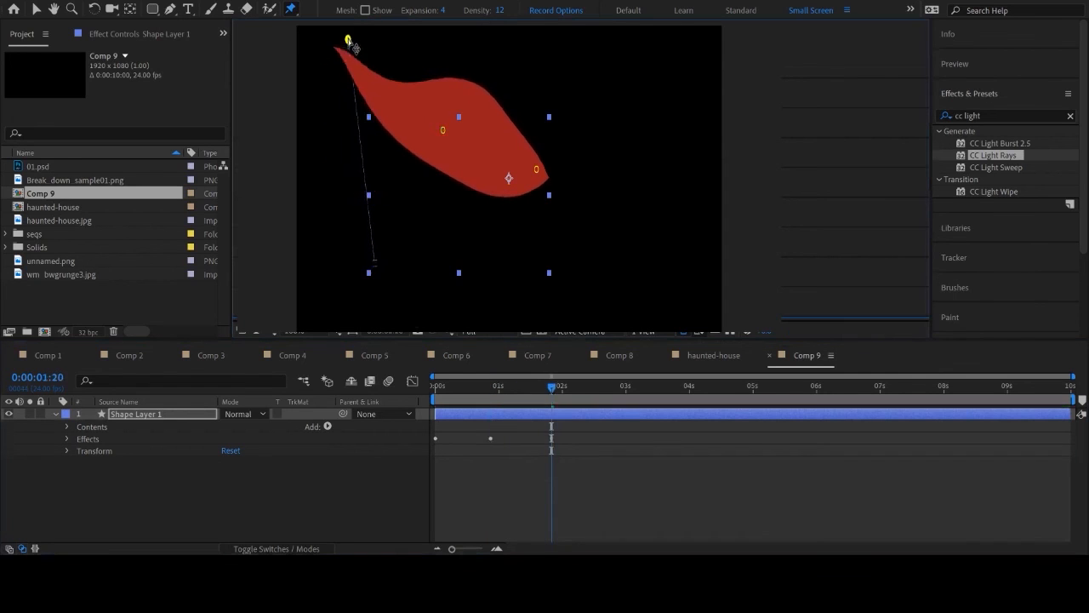
{"action": "left_click_drag", "start_coordinate": [443, 135], "coordinate": [434, 158]}
At 0:00:02:16, pull the middle pin well down and shift the raised tip pin slightly right.
{"action": "left_click", "coordinate": [604, 385]}
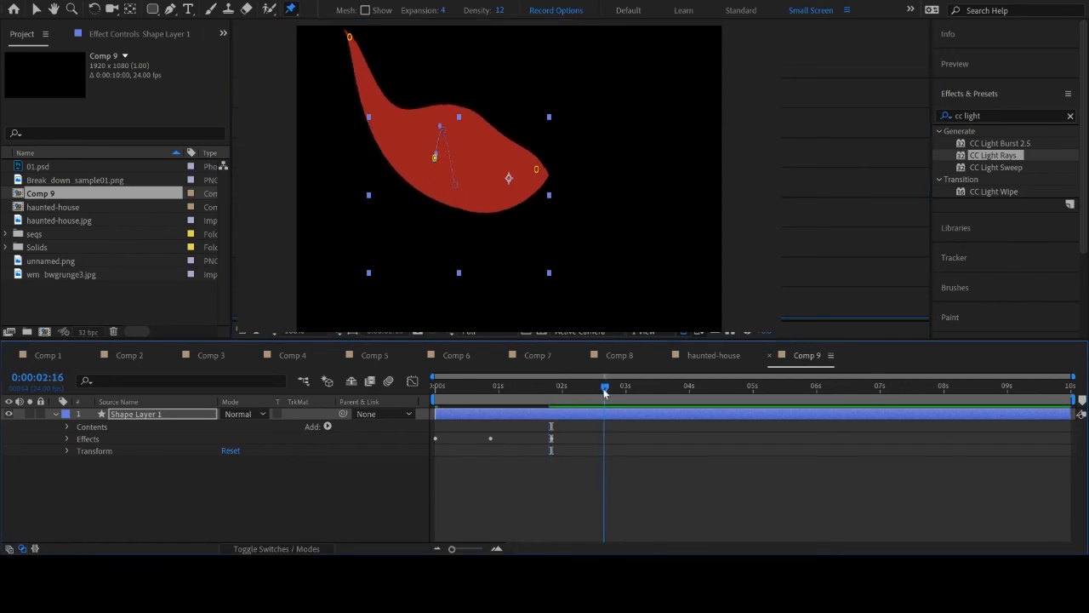
{"action": "left_click_drag", "start_coordinate": [440, 164], "coordinate": [442, 229]}
{"action": "left_click_drag", "start_coordinate": [350, 37], "coordinate": [389, 48]}
Return to the start of the composition and reveal the shape layer's keyframed puppet pin properties.
{"action": "left_click_drag", "start_coordinate": [609, 389], "coordinate": [630, 405]}
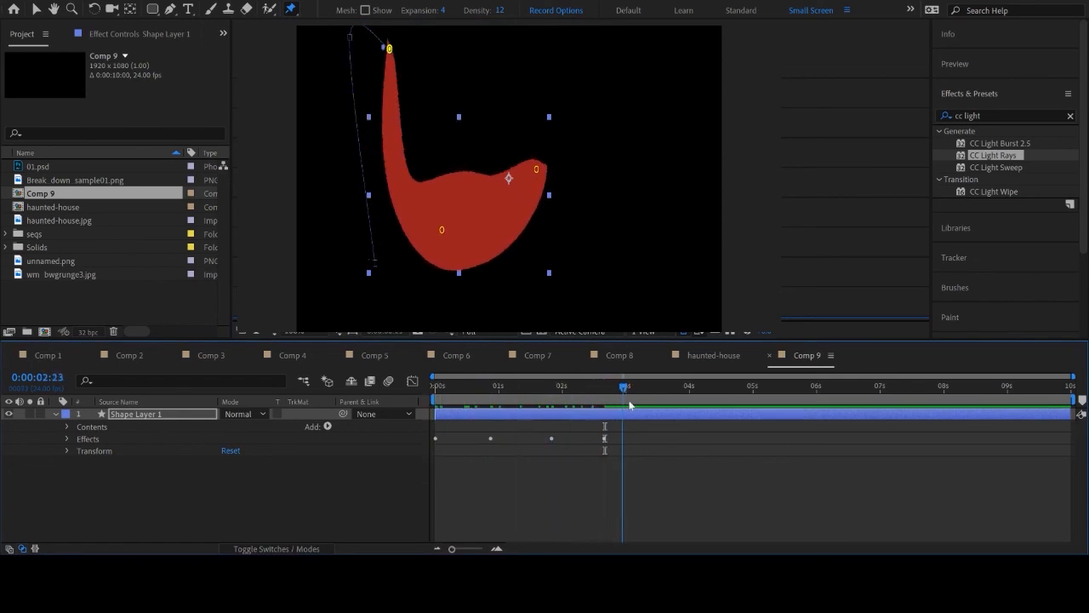
{"action": "key", "text": "Home"}
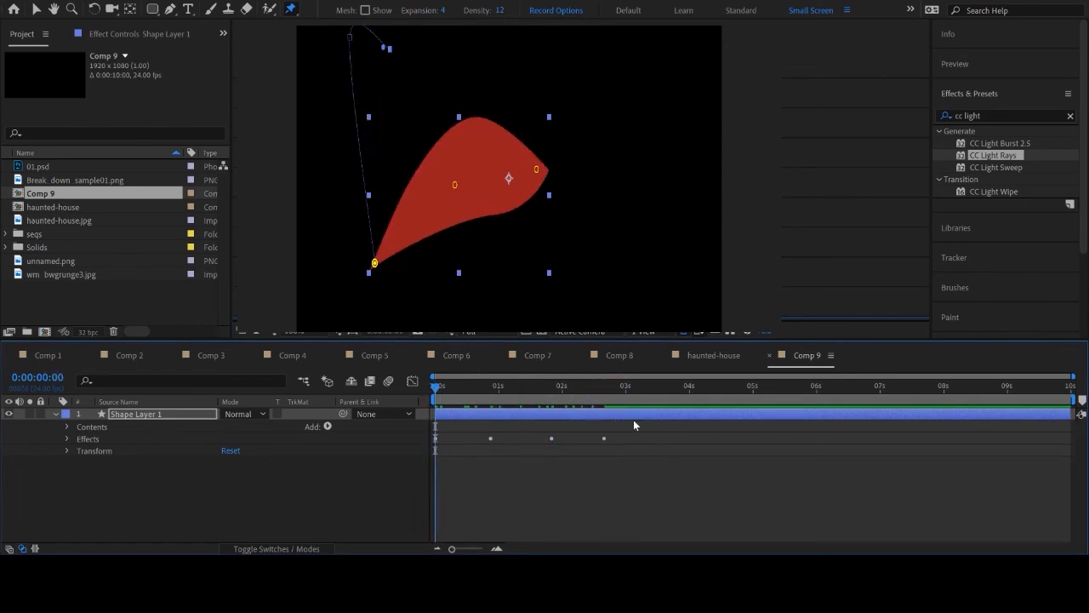
{"action": "key", "text": "u"}
{"action": "left_click", "coordinate": [647, 472]}
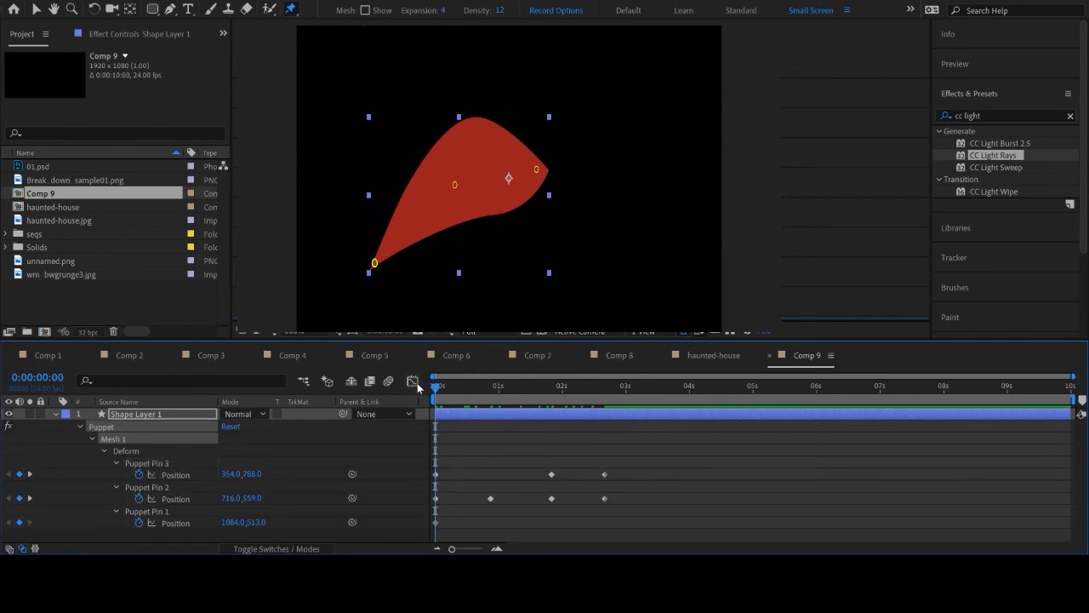
Duplicate Puppet Pin 3's Position keyframes starting at 0:00:02:19 and time-reverse the copies.
{"action": "left_click_drag", "start_coordinate": [448, 393], "coordinate": [612, 392]}
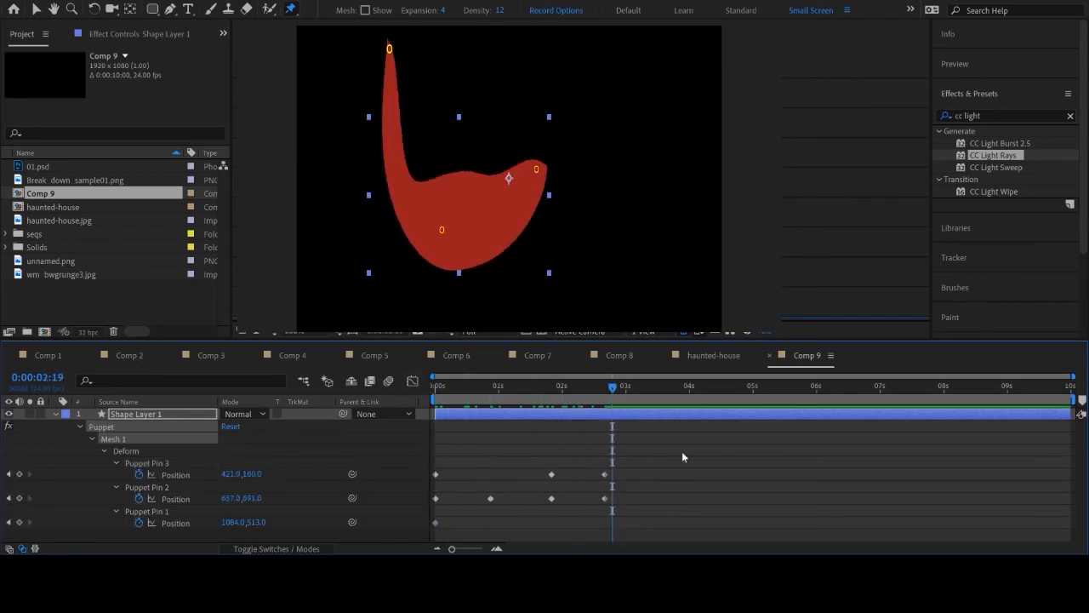
{"action": "left_click_drag", "start_coordinate": [694, 459], "coordinate": [376, 479]}
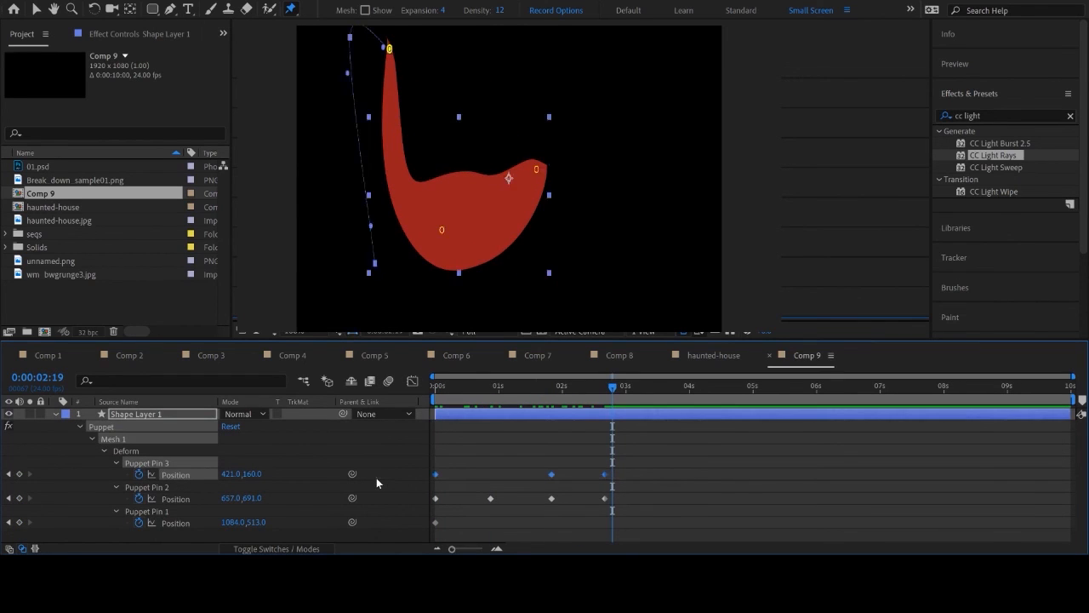
{"action": "key", "text": "ctrl+c"}
{"action": "key", "text": "ctrl+v"}
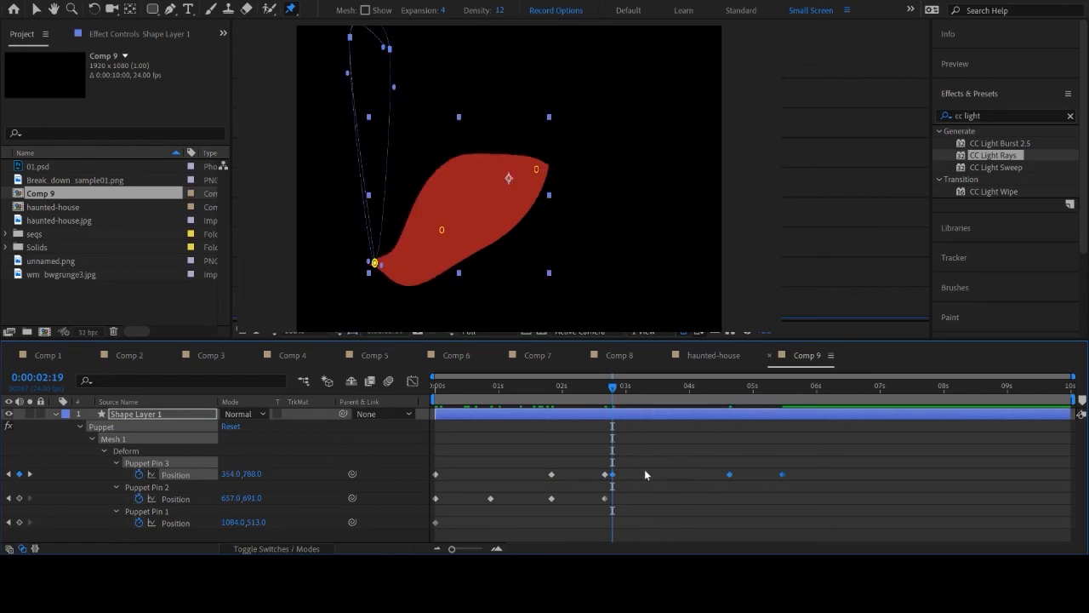
{"action": "key", "text": "ctrl+z"}
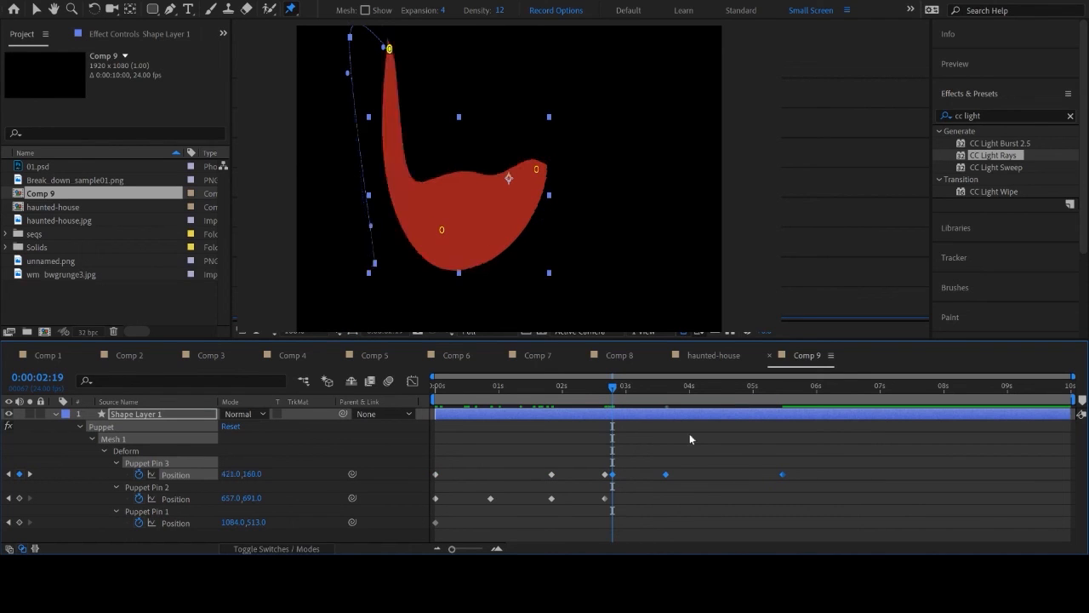
{"action": "mouse_move", "coordinate": [616, 387]}
{"action": "left_mouse_down"}
{"action": "mouse_move", "coordinate": [606, 387]}
{"action": "mouse_move", "coordinate": [616, 386]}
{"action": "left_mouse_up"}
{"action": "left_click_drag", "start_coordinate": [647, 501], "coordinate": [371, 509]}
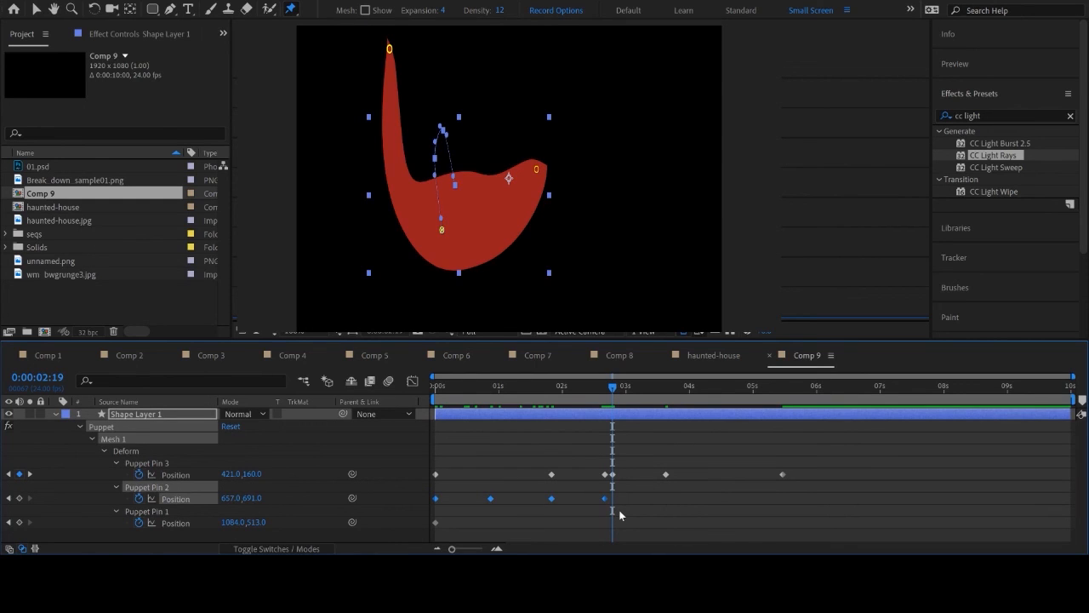
{"action": "left_click", "coordinate": [640, 498]}
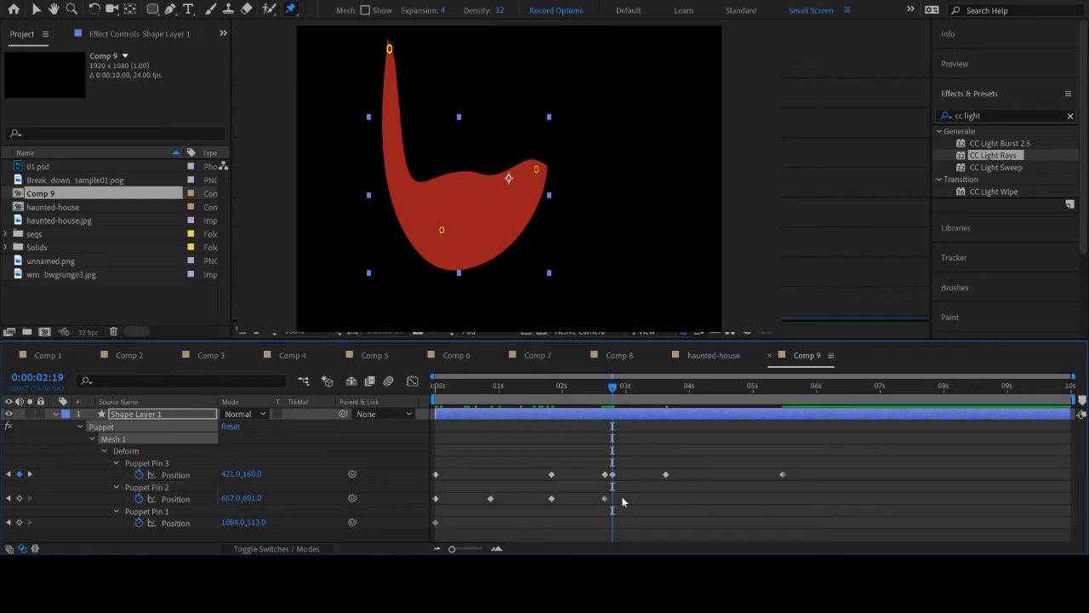
{"action": "left_click", "coordinate": [609, 504]}
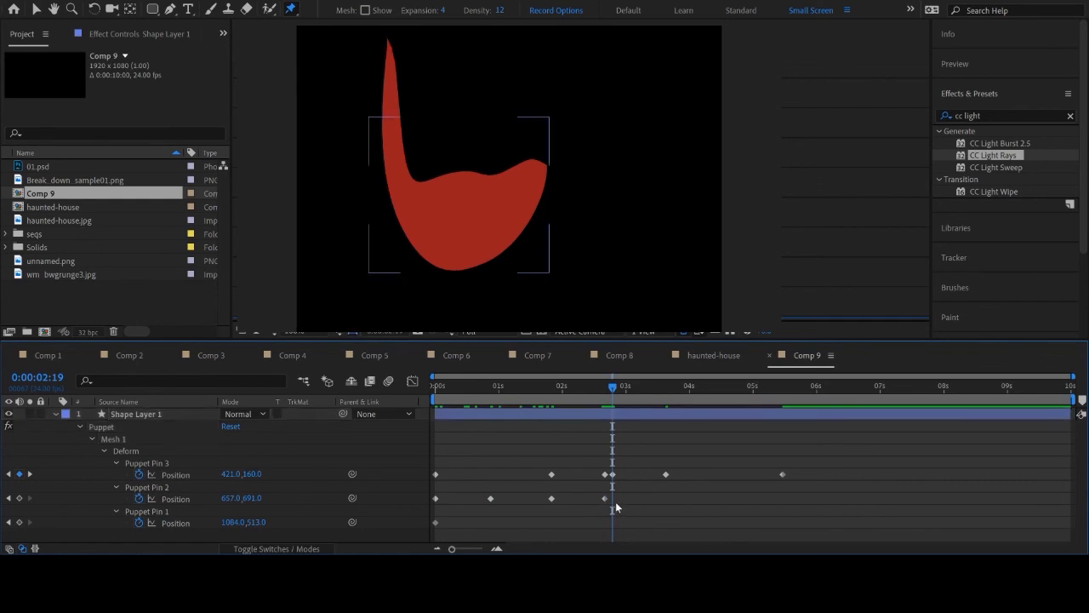
{"action": "left_click_drag", "start_coordinate": [625, 493], "coordinate": [390, 511]}
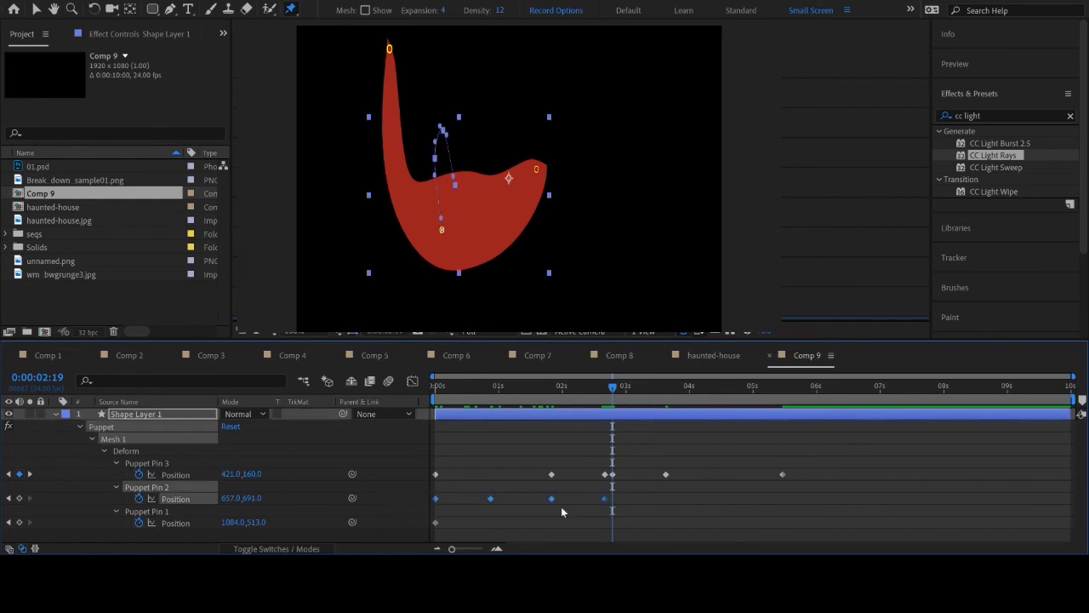
{"action": "left_click", "coordinate": [19, 498]}
{"action": "key", "text": "Delete"}
Duplicate Puppet Pin 2's four Position keyframes starting at 0:00:02:19 and time-reverse the copies.
{"action": "left_click_drag", "start_coordinate": [633, 492], "coordinate": [432, 508]}
{"action": "key", "text": "ctrl+c"}
{"action": "key", "text": "ctrl+v"}
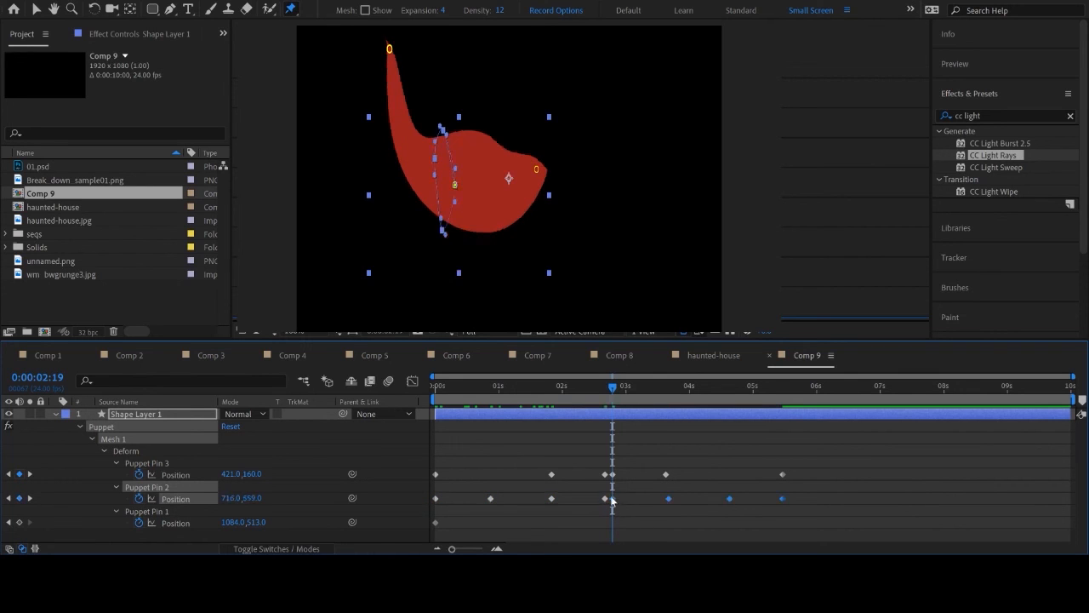
{"action": "left_click", "coordinate": [793, 487]}
{"action": "key", "text": "ctrl+s"}
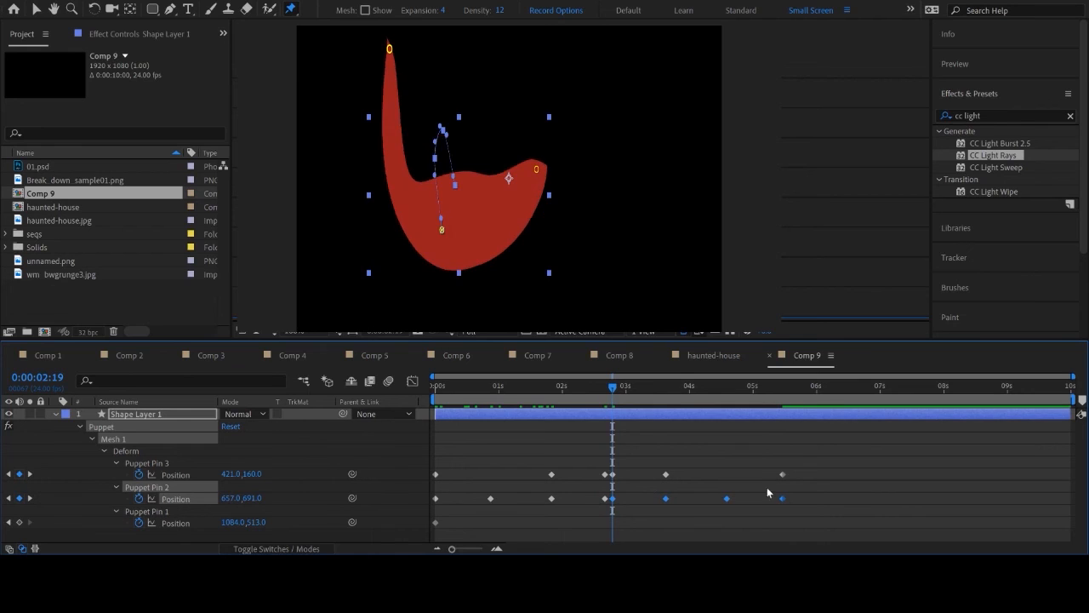
Review the puppet animation, return to the first frame, and deselect the shape layer with the Selection tool active.
{"action": "left_click_drag", "start_coordinate": [612, 388], "coordinate": [511, 387]}
{"action": "left_click_drag", "start_coordinate": [575, 412], "coordinate": [432, 426]}
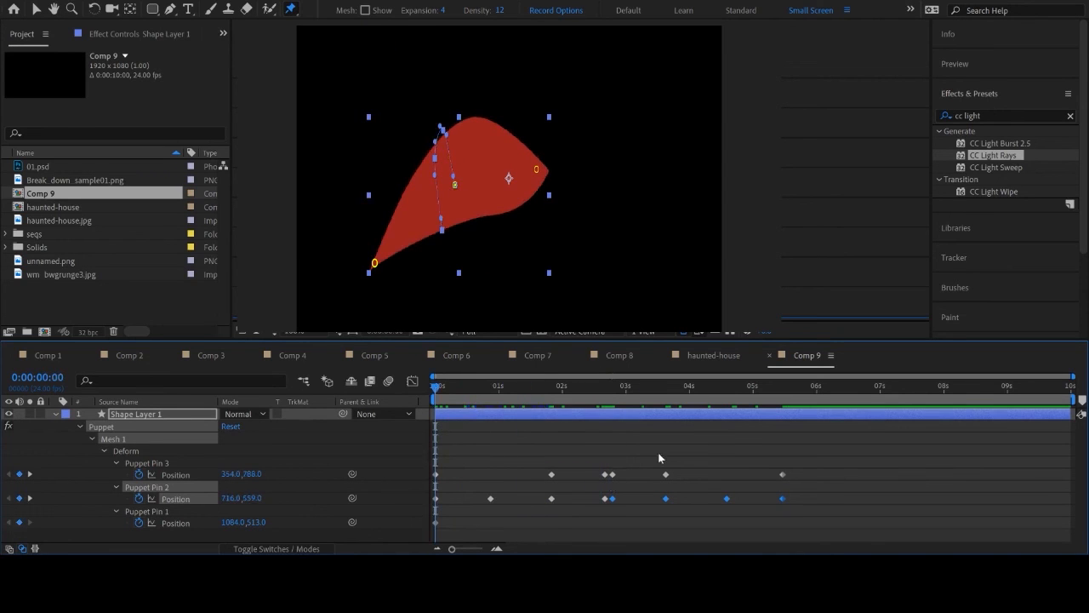
{"action": "left_click", "coordinate": [615, 435]}
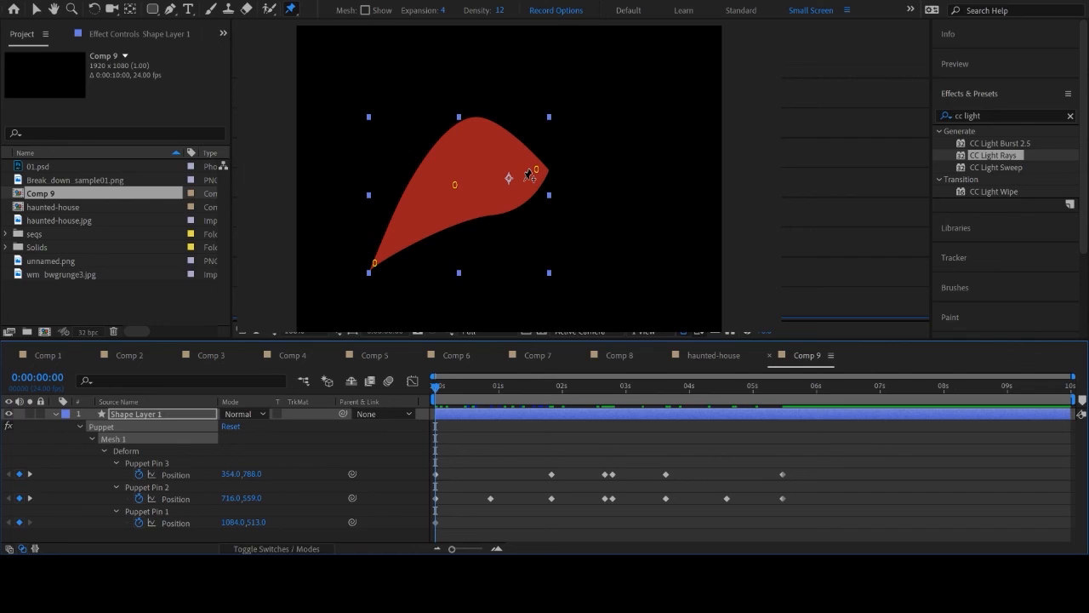
{"action": "left_click", "coordinate": [35, 9]}
{"action": "left_click", "coordinate": [976, 506]}
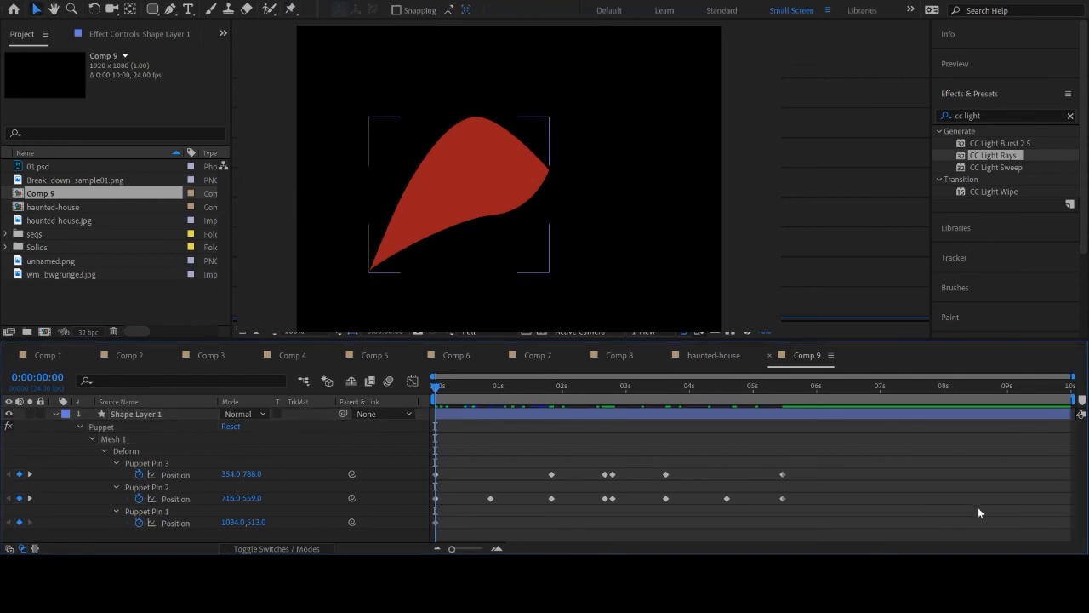